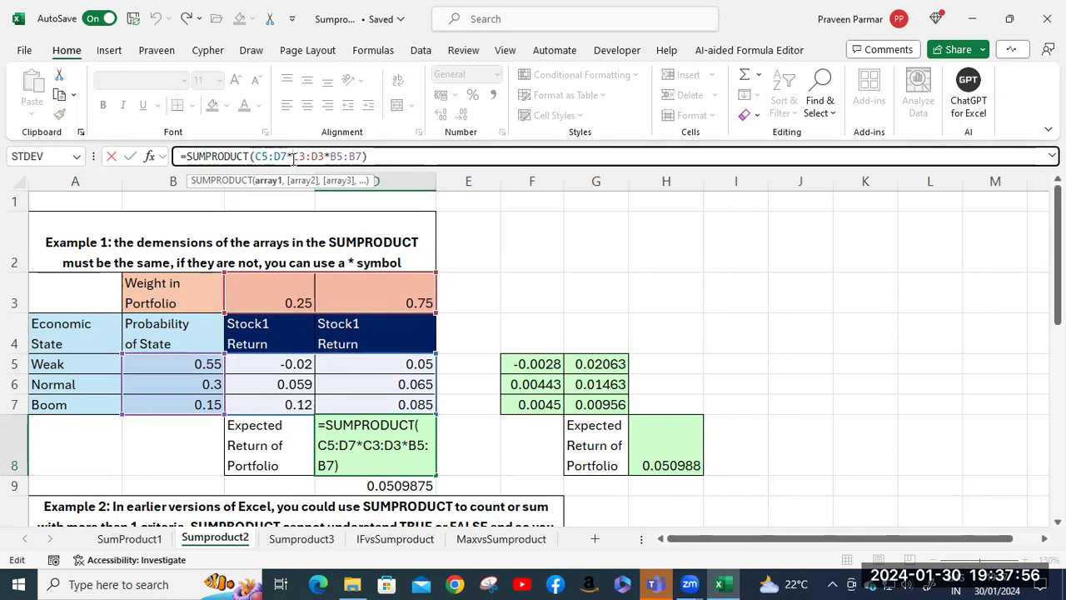
Close the open portfolio formula and examine the easier Expected Return formula in C19 of the SumProduct1 sheet
{"action": "left_click", "coordinate": [391, 161]}
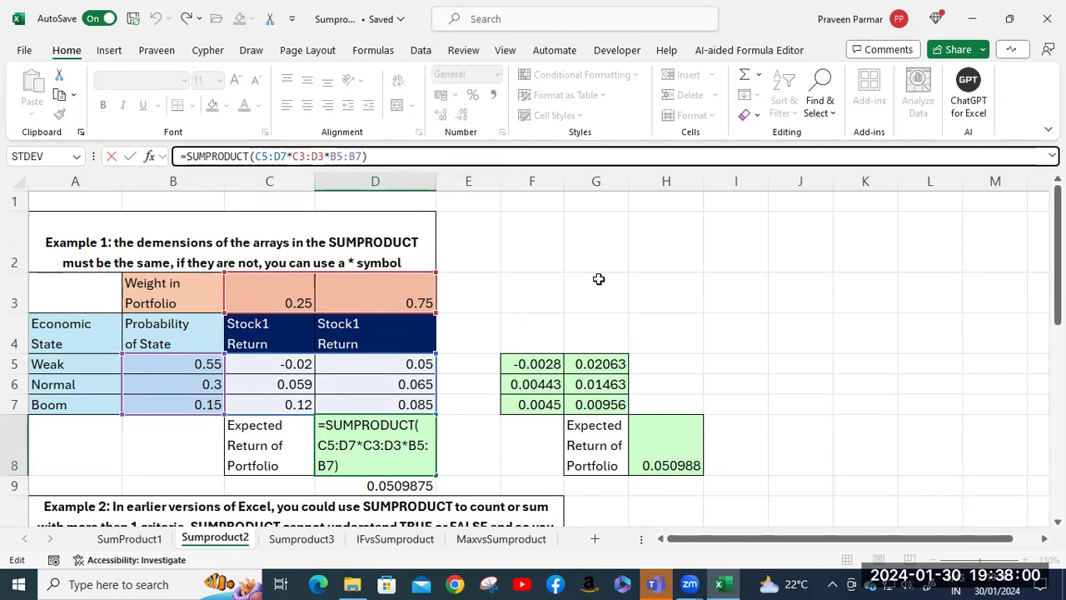
{"action": "key", "text": "Return"}
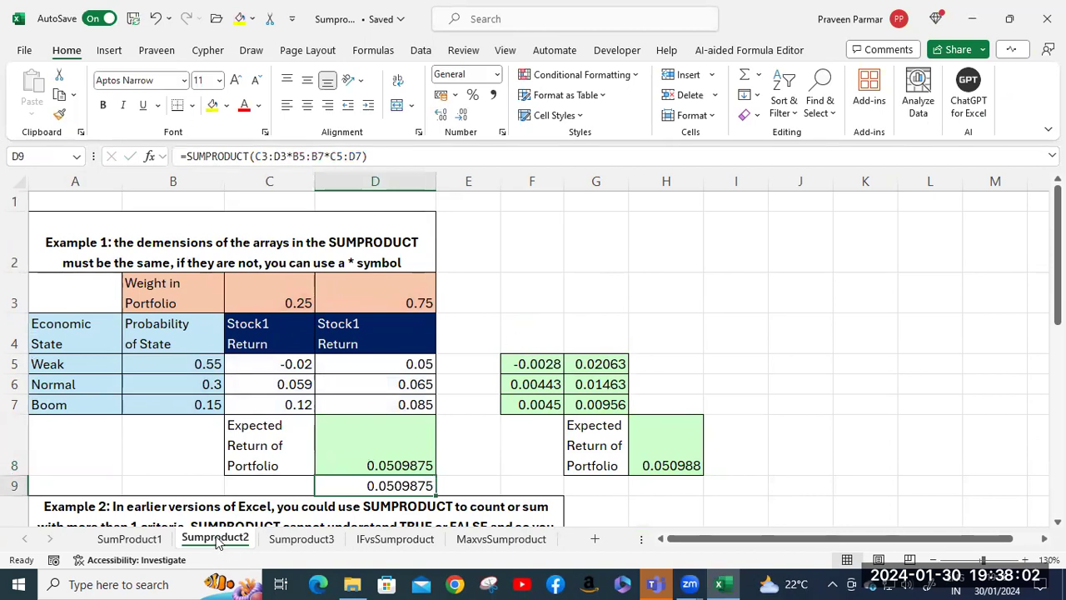
{"action": "left_click", "coordinate": [140, 542]}
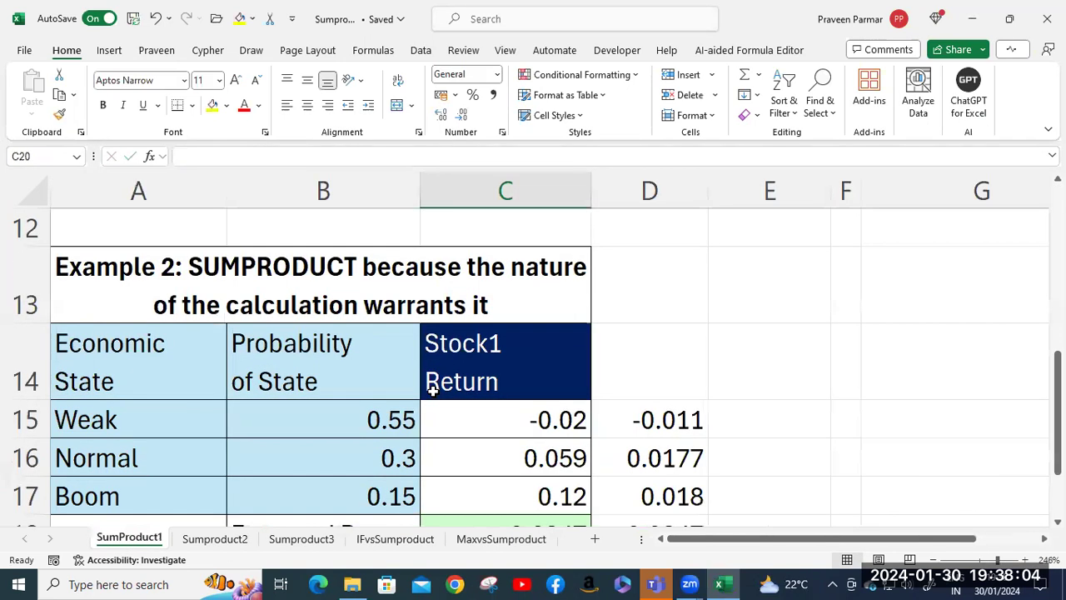
{"action": "scroll", "coordinate": [574, 379], "scroll_direction": "down", "scroll_amount": 3}
{"action": "scroll", "coordinate": [574, 379], "scroll_direction": "up", "scroll_amount": 1}
{"action": "scroll", "coordinate": [574, 378], "scroll_direction": "up", "scroll_amount": 1}
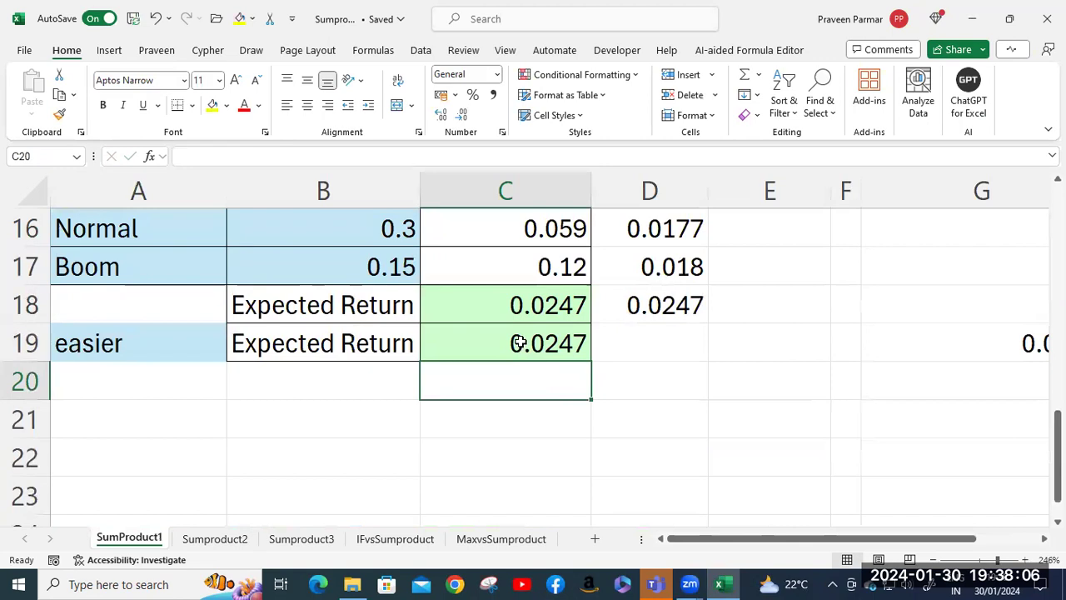
{"action": "left_click", "coordinate": [517, 342]}
{"action": "left_click", "coordinate": [304, 158]}
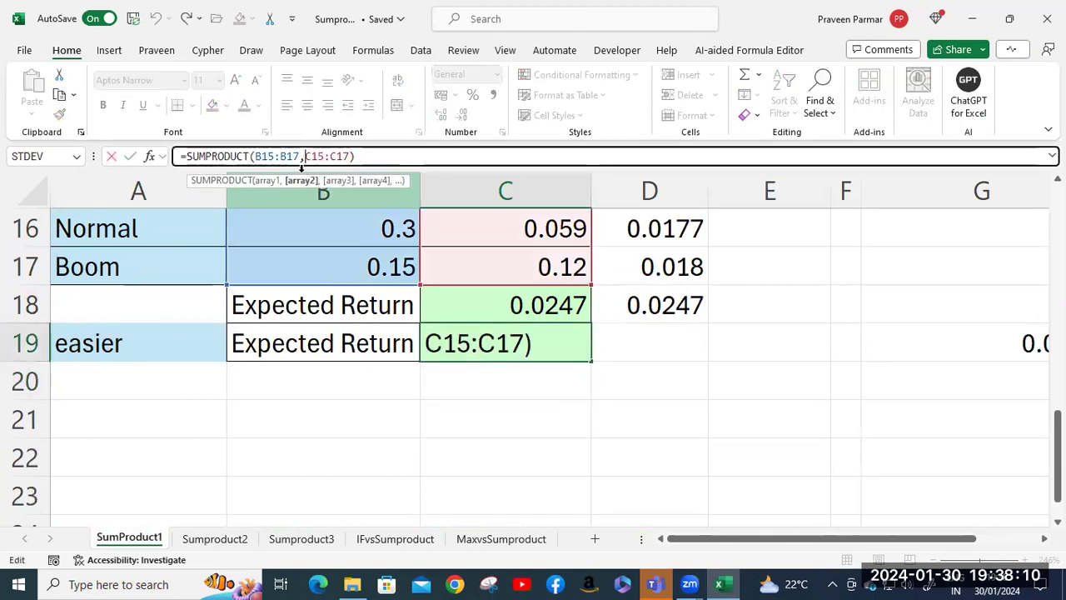
{"action": "scroll", "coordinate": [333, 400], "scroll_direction": "up", "scroll_amount": 2}
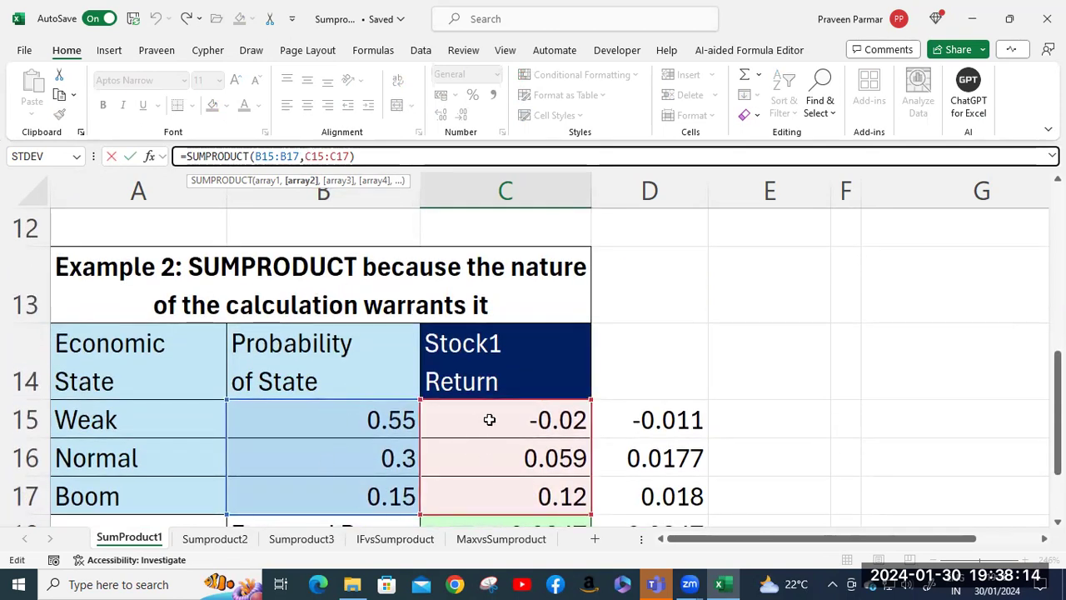
{"action": "scroll", "coordinate": [499, 458], "scroll_direction": "down", "scroll_amount": 1}
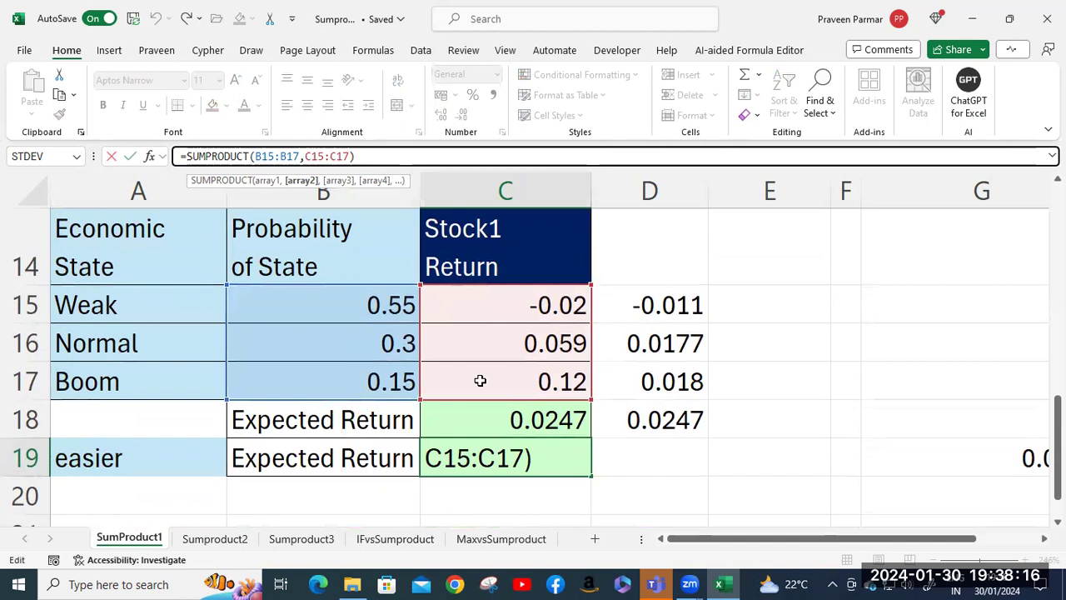
{"action": "left_click", "coordinate": [366, 156]}
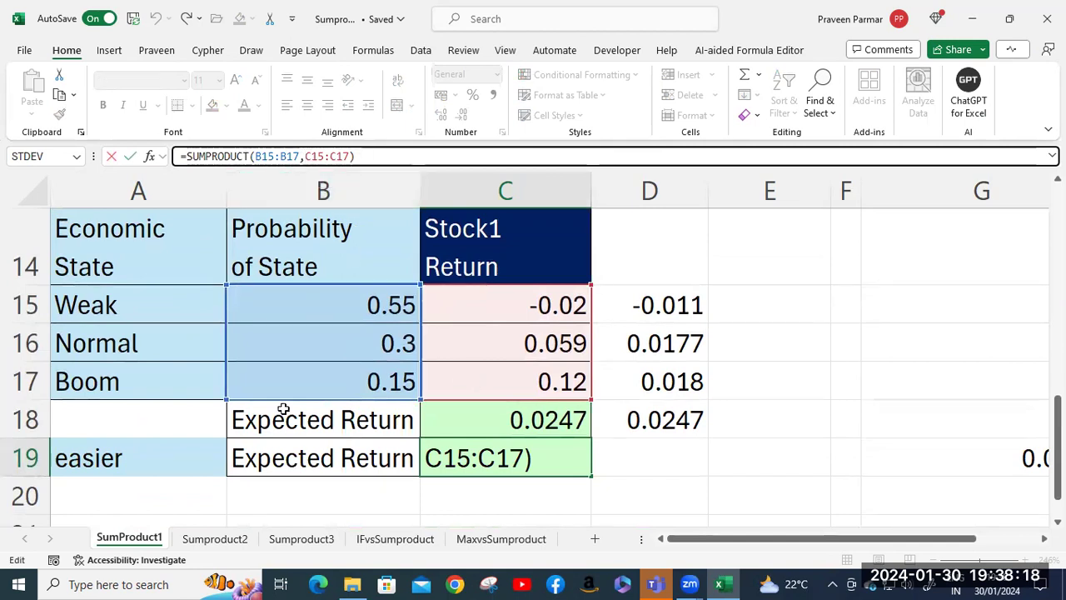
Examine Example 1's portfolio weights, state probabilities and stock returns in C5:D7 on the Sumproduct2 sheet
{"action": "left_click", "coordinate": [218, 540]}
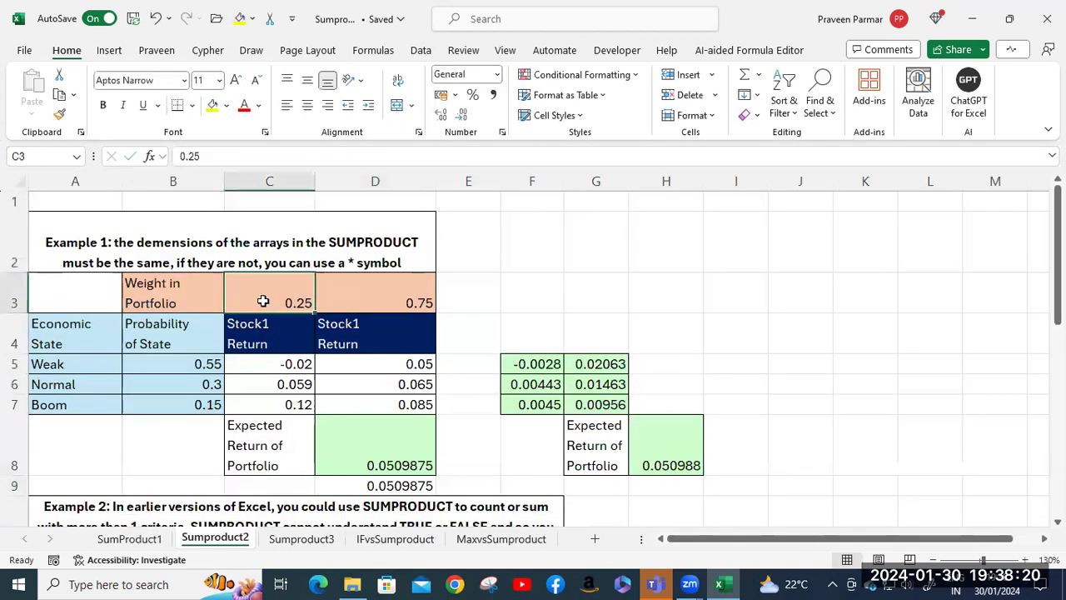
{"action": "left_click", "coordinate": [385, 296]}
{"action": "left_click", "coordinate": [188, 367]}
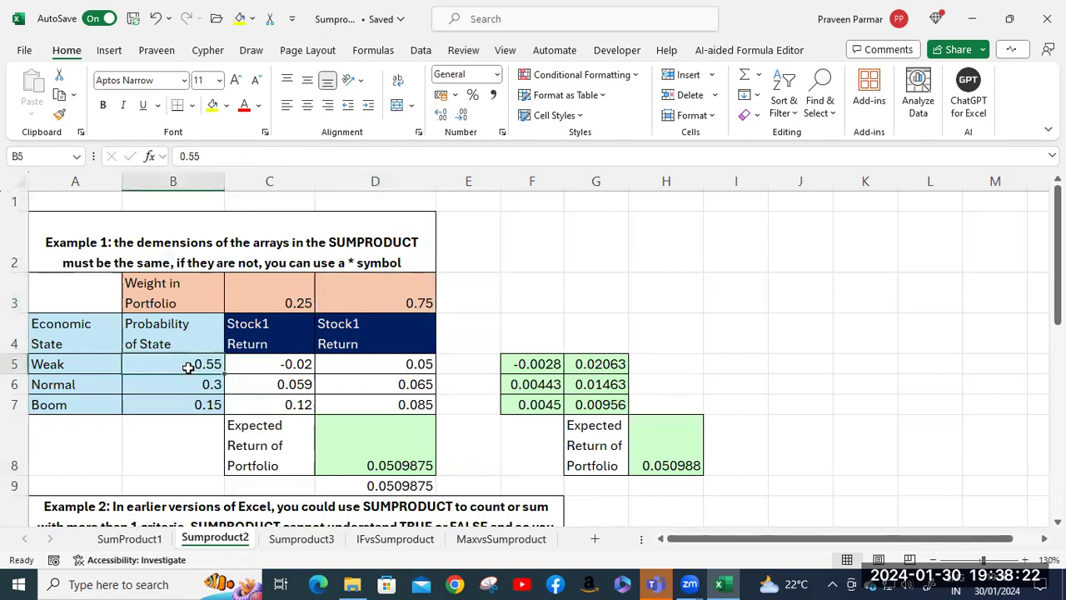
{"action": "left_click", "coordinate": [185, 410]}
{"action": "left_click_drag", "start_coordinate": [251, 367], "coordinate": [413, 408]}
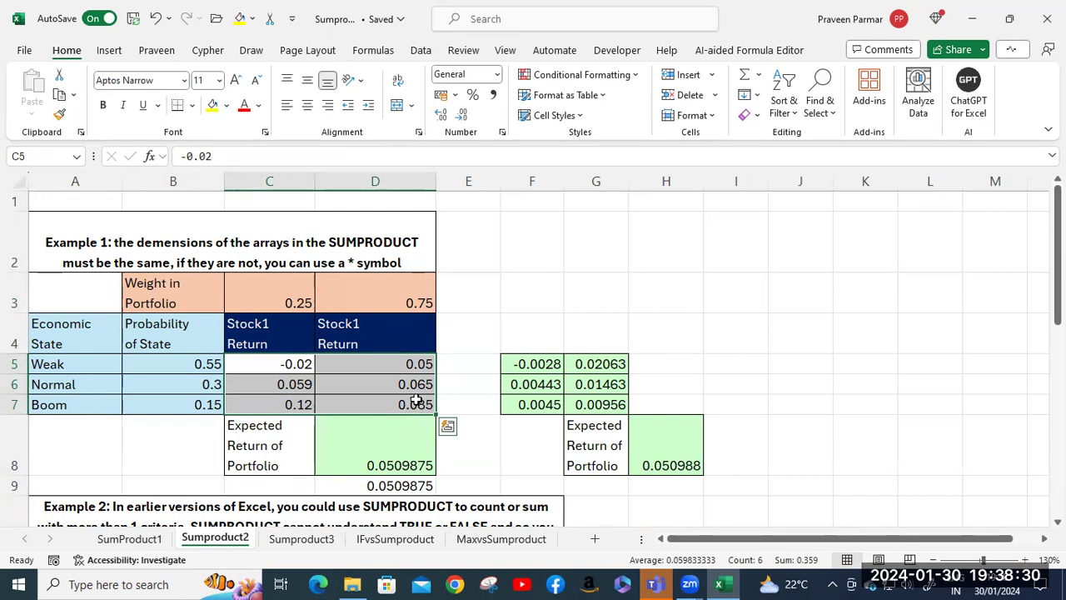
Inspect the multiplied array references in the Expected Return of Portfolio formula in D8
{"action": "scroll", "coordinate": [415, 401], "scroll_direction": "down", "scroll_amount": 1}
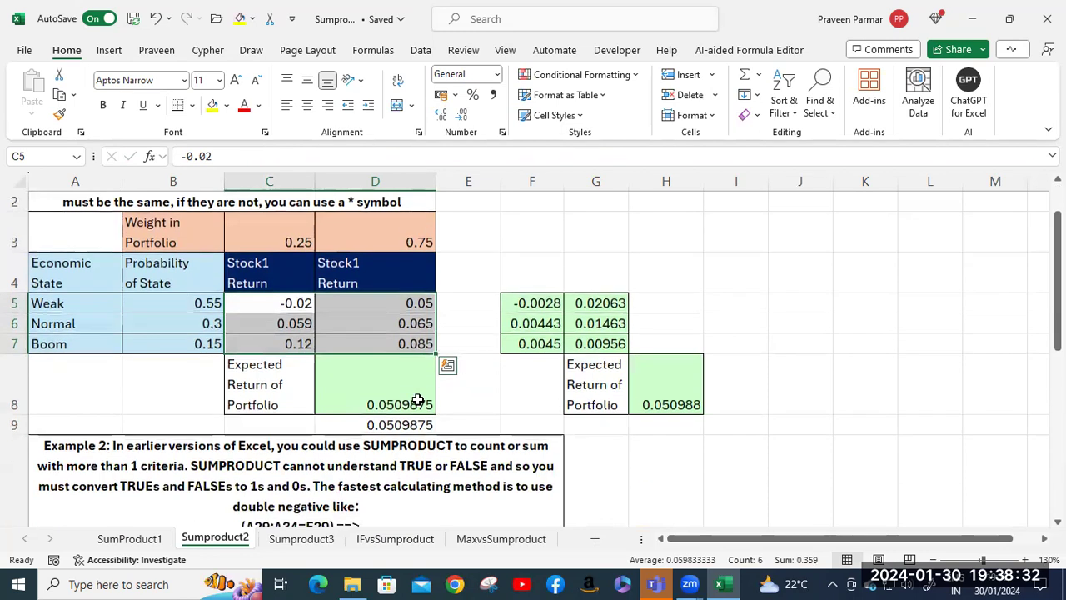
{"action": "left_click", "coordinate": [398, 399]}
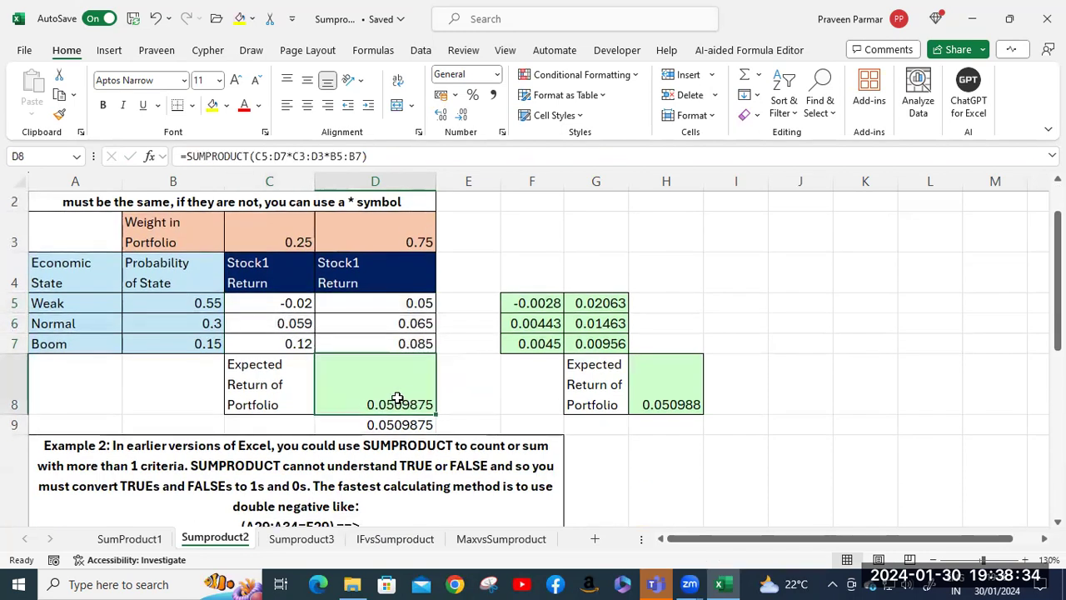
{"action": "left_click", "coordinate": [291, 156]}
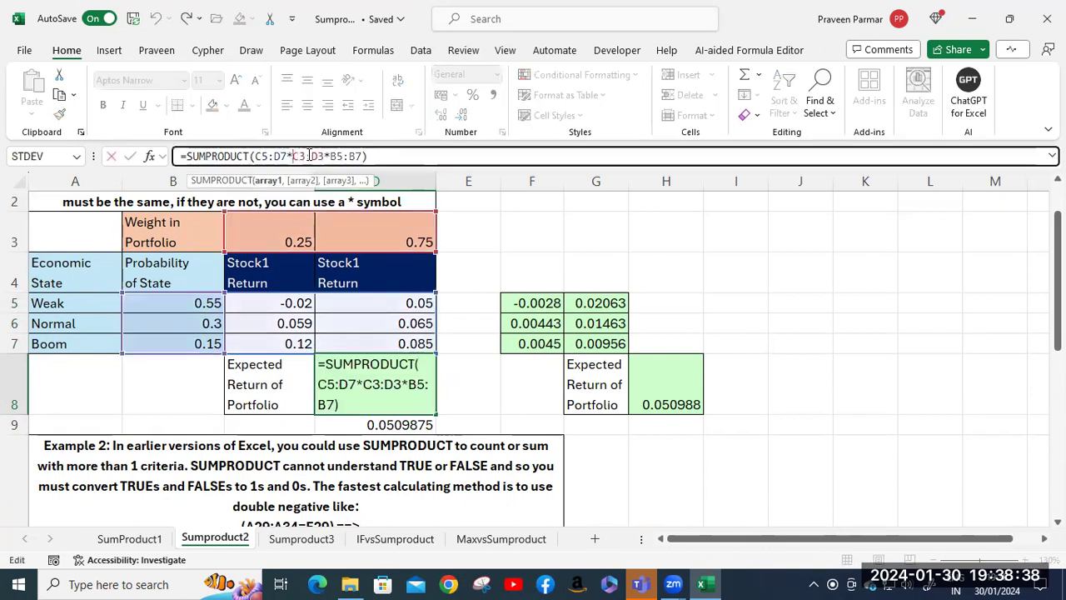
{"action": "left_click", "coordinate": [329, 156]}
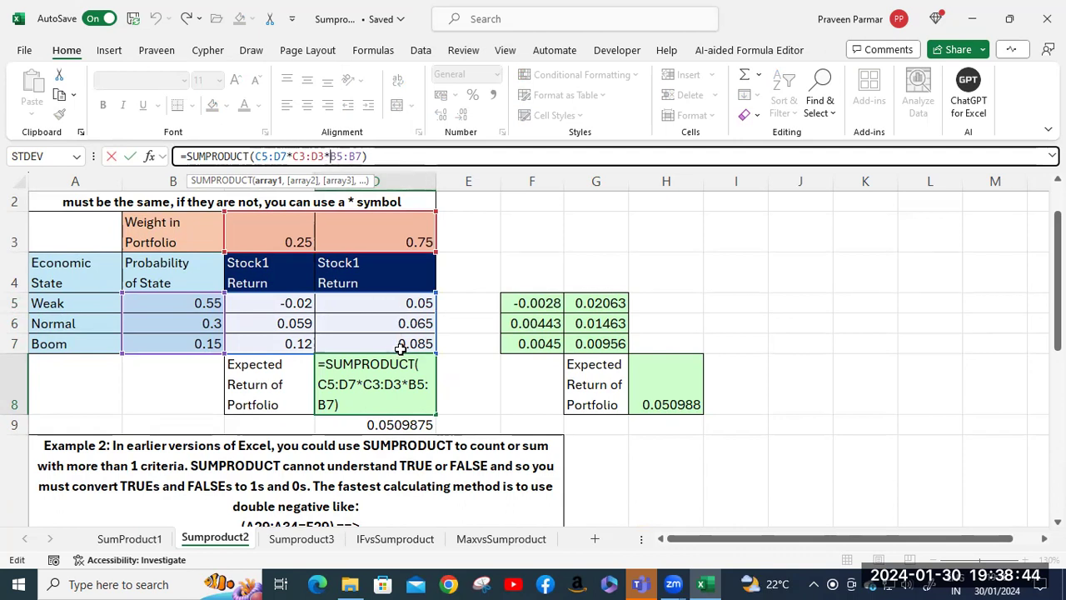
{"action": "scroll", "coordinate": [400, 348], "scroll_direction": "down", "scroll_amount": 2}
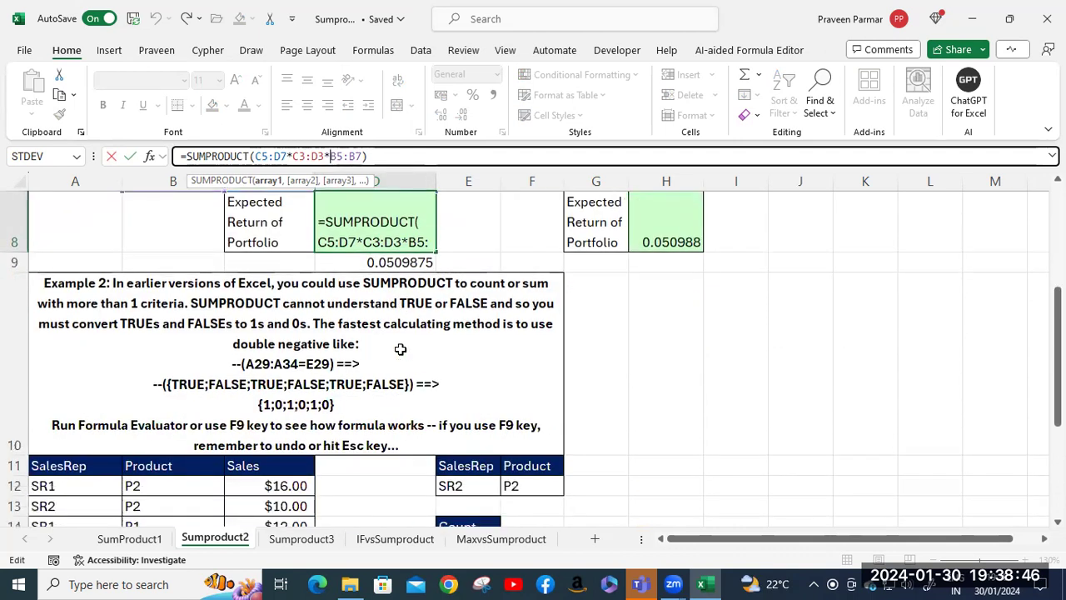
{"action": "scroll", "coordinate": [400, 348], "scroll_direction": "down", "scroll_amount": 2}
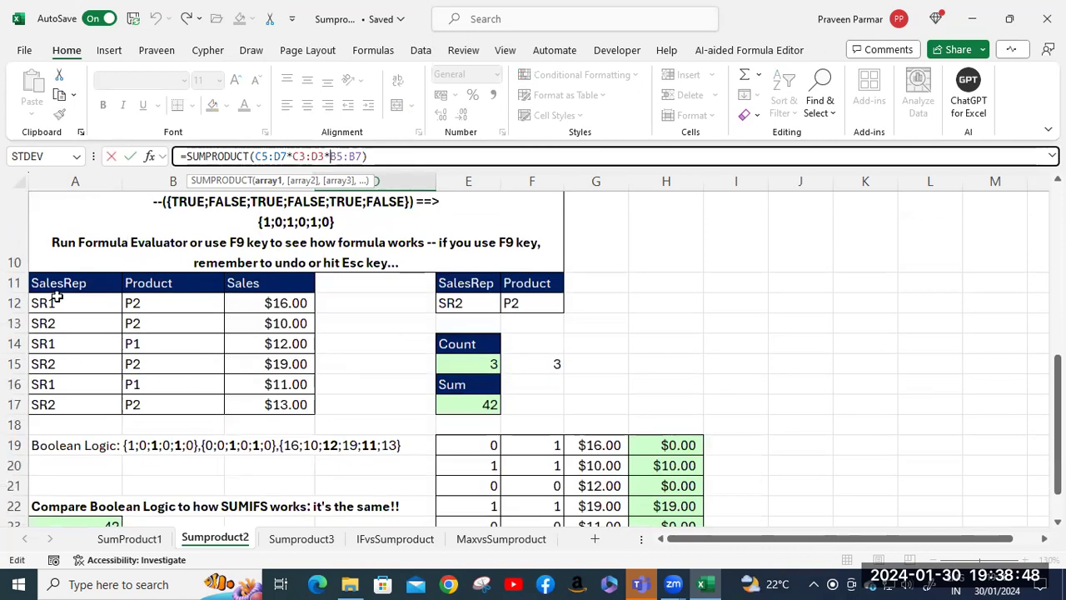
{"action": "left_click", "coordinate": [510, 296]}
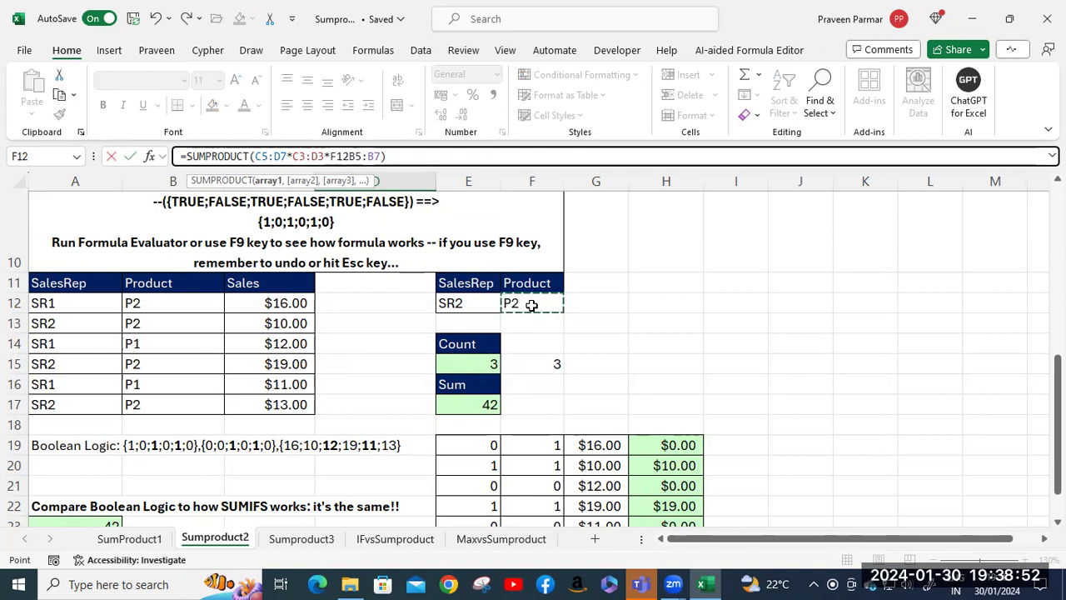
{"action": "key", "text": "BackSpace"}
{"action": "key", "text": "BackSpace"}
{"action": "key", "text": "BackSpace"}
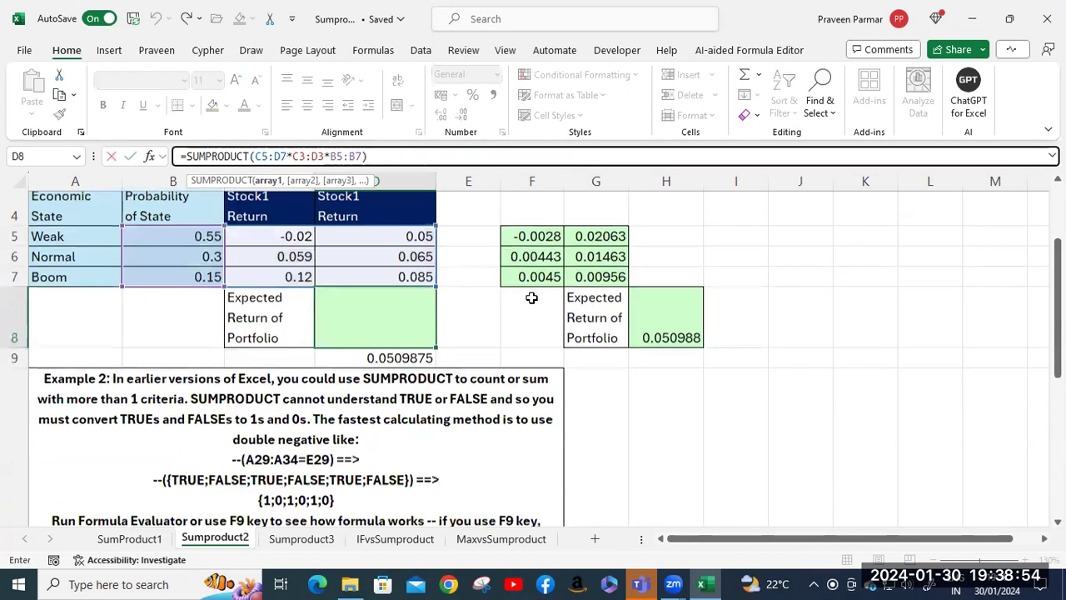
{"action": "left_click", "coordinate": [421, 155]}
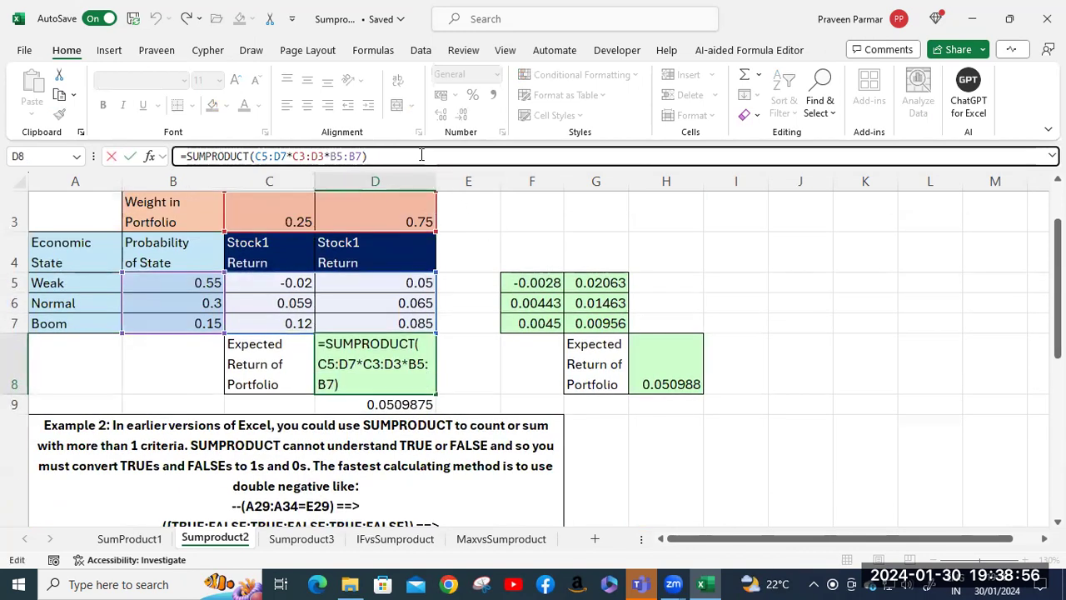
{"action": "key", "text": "ctrl+Return"}
Review Example 2's explanation, sales table, count and sum cells, and Boolean logic section on the Sumproduct2 sheet
{"action": "scroll", "coordinate": [479, 387], "scroll_direction": "down", "scroll_amount": 1}
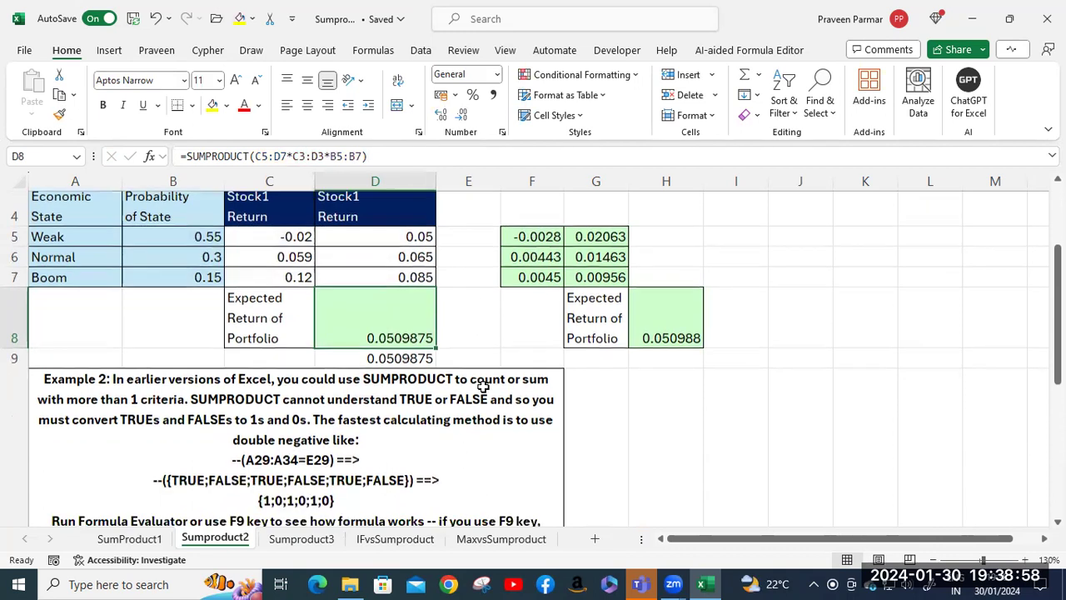
{"action": "scroll", "coordinate": [484, 387], "scroll_direction": "down", "scroll_amount": 2}
{"action": "left_click", "coordinate": [619, 356]}
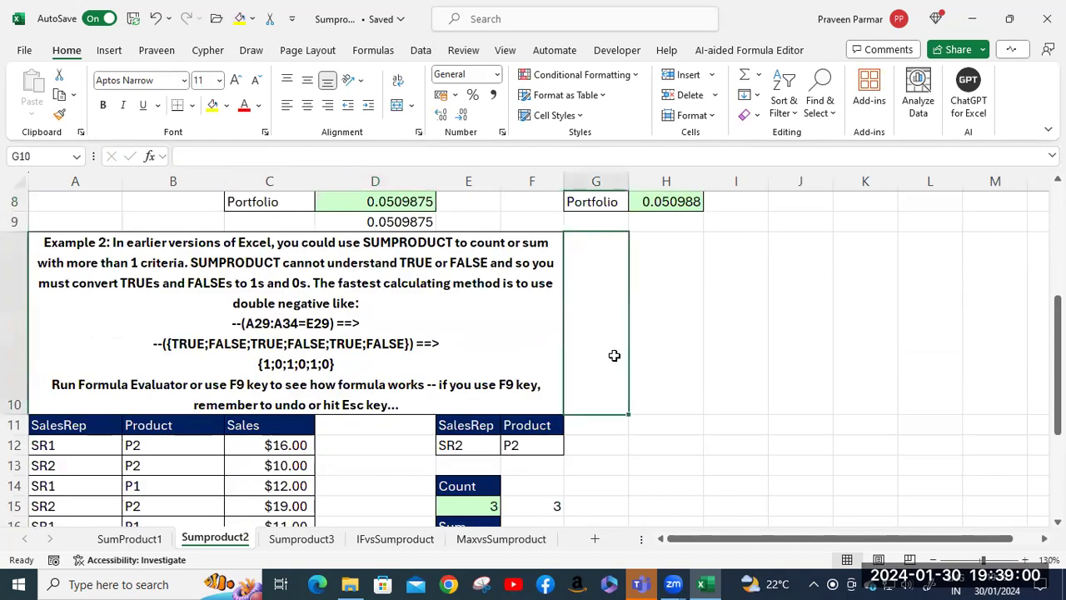
{"action": "scroll", "coordinate": [613, 355], "scroll_direction": "down", "scroll_amount": 2}
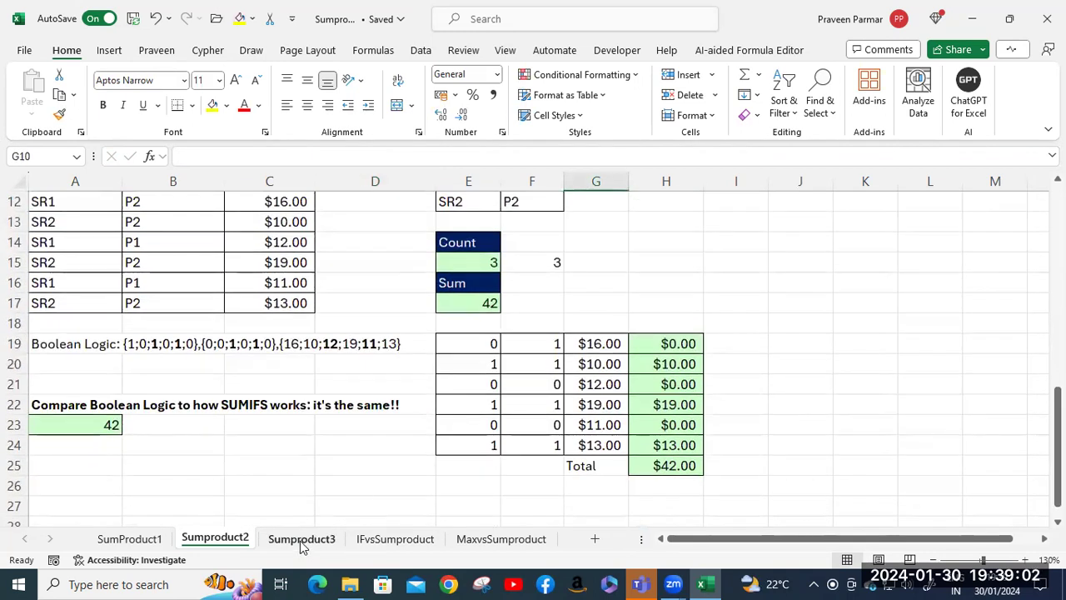
Examine Example 1's heading and its date, sales rep and phone call records on the Sumproduct3 sheet
{"action": "left_click", "coordinate": [302, 539]}
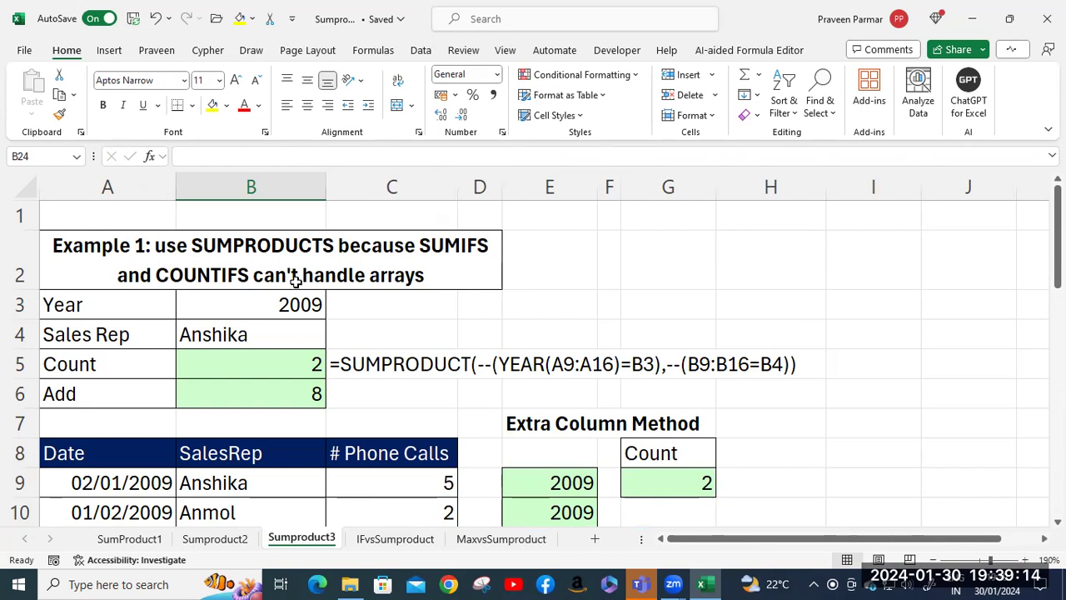
{"action": "left_click", "coordinate": [449, 277]}
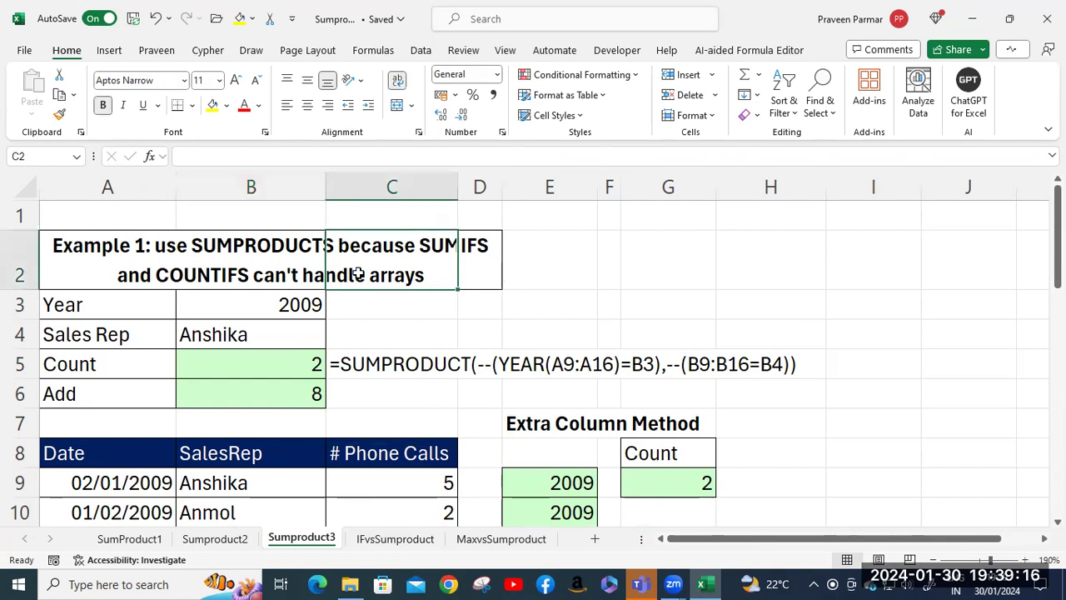
{"action": "left_click", "coordinate": [140, 268]}
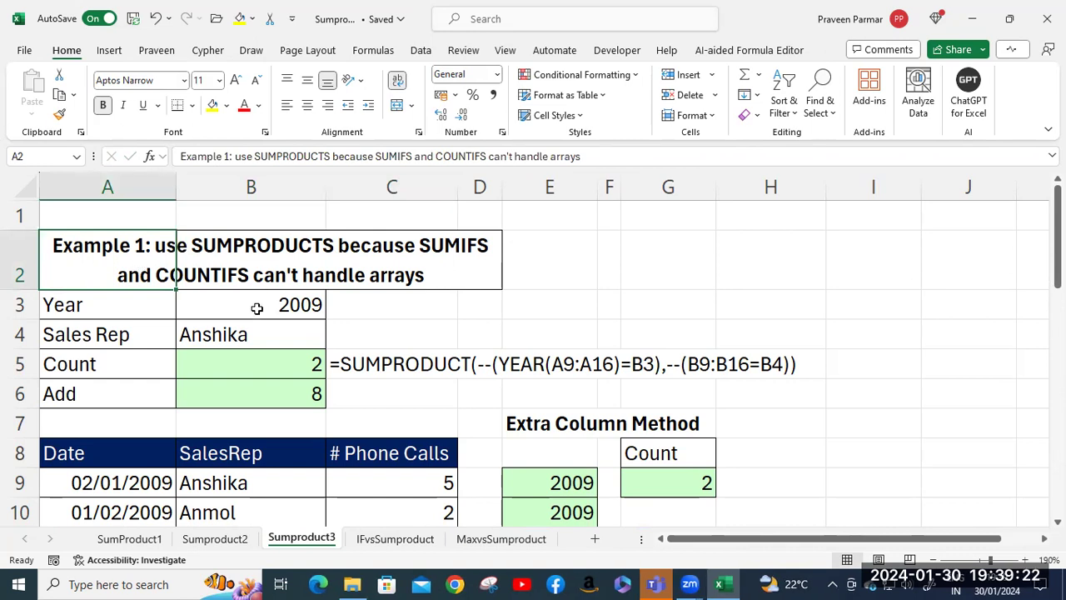
{"action": "scroll", "coordinate": [240, 309], "scroll_direction": "down", "scroll_amount": 2}
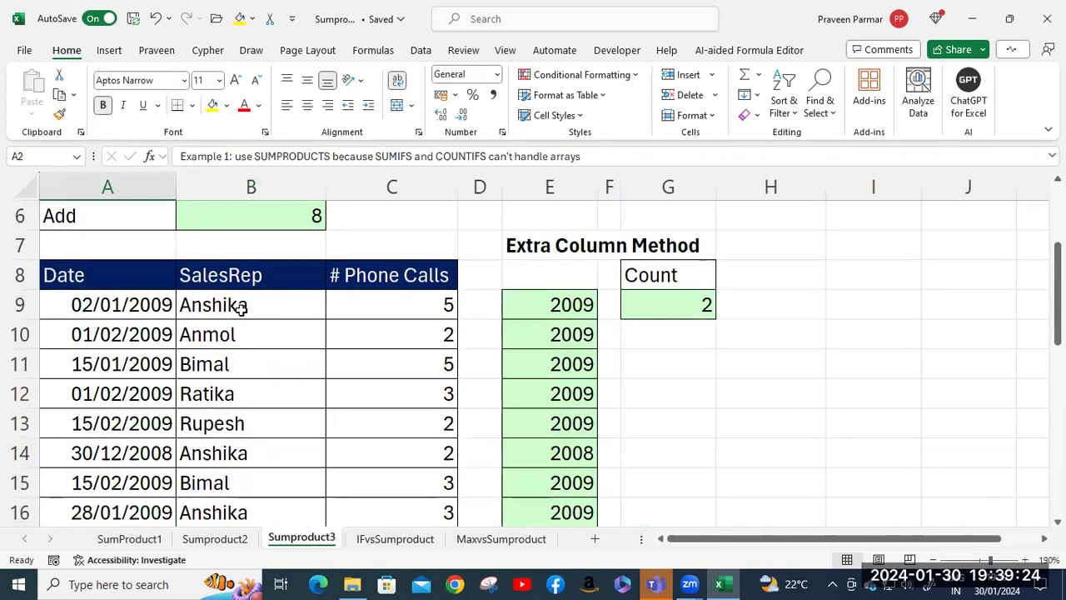
{"action": "left_click", "coordinate": [123, 307]}
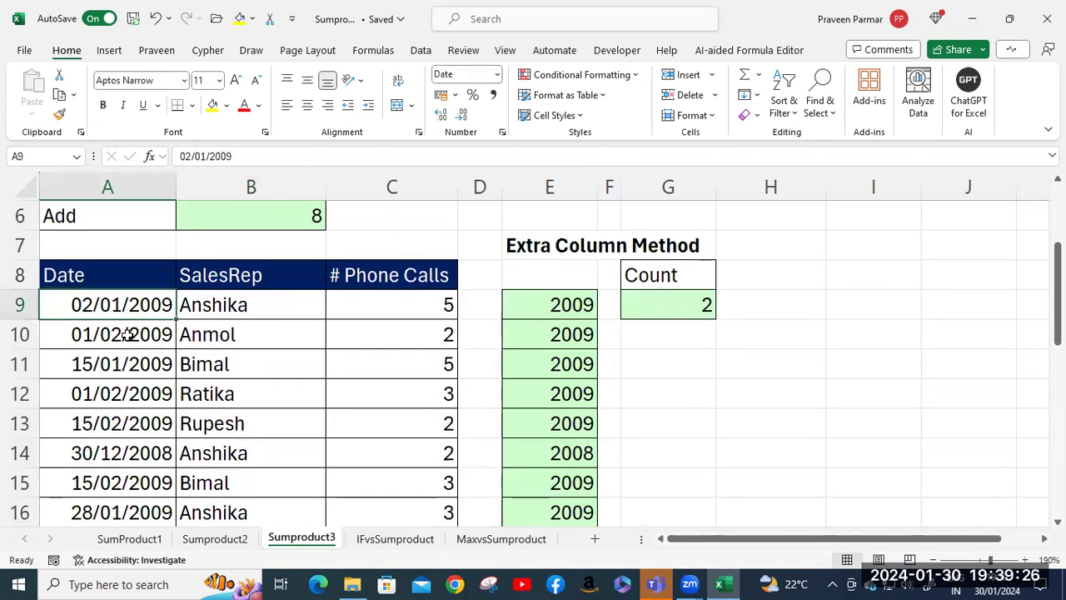
{"action": "scroll", "coordinate": [125, 334], "scroll_direction": "down", "scroll_amount": 3}
{"action": "scroll", "coordinate": [125, 334], "scroll_direction": "up", "scroll_amount": 1}
{"action": "scroll", "coordinate": [125, 334], "scroll_direction": "up", "scroll_amount": 2}
{"action": "left_click", "coordinate": [237, 304]}
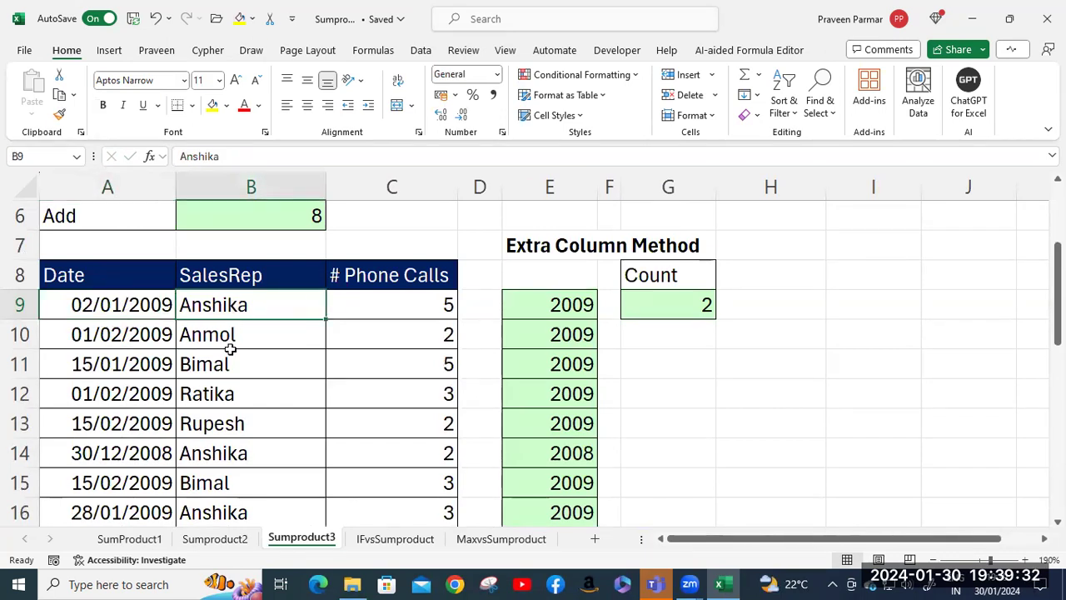
{"action": "left_click", "coordinate": [393, 312]}
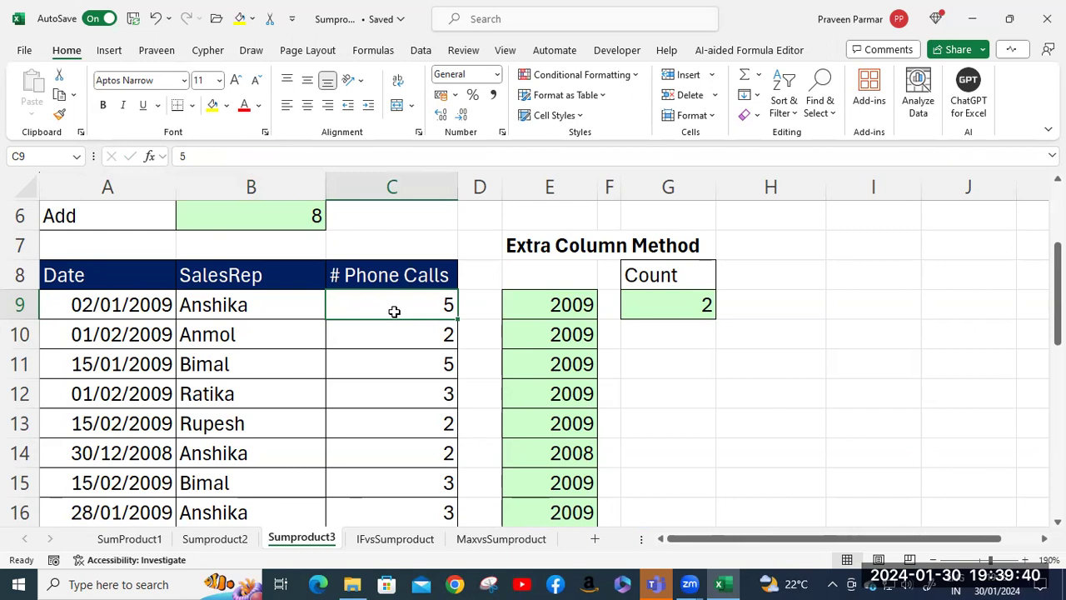
{"action": "scroll", "coordinate": [394, 312], "scroll_direction": "down", "scroll_amount": 2}
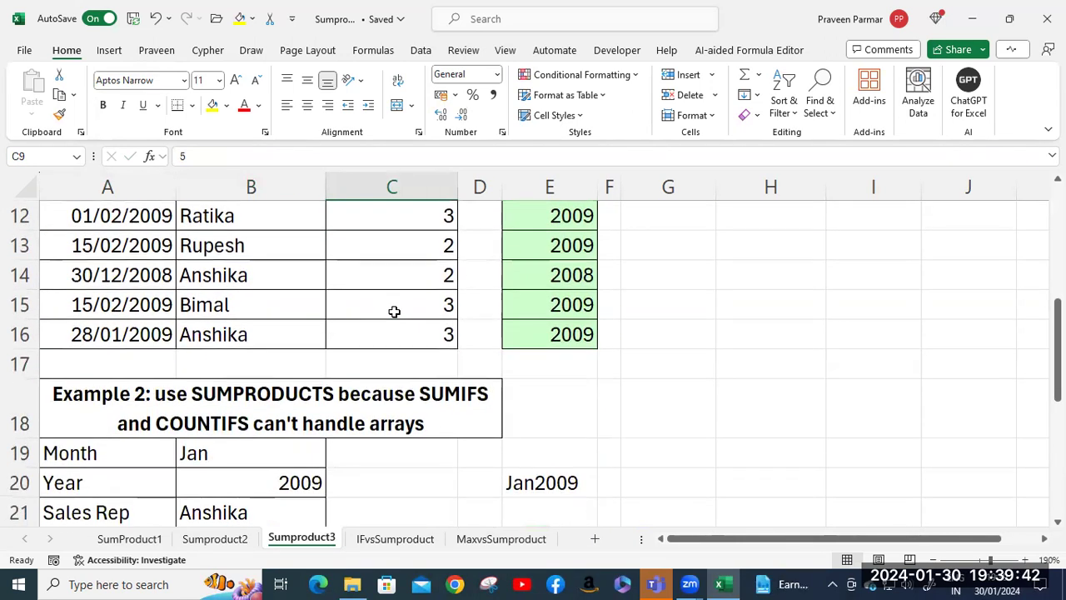
Examine Example 1's Year and Sales Rep criteria and the Count formula in B5
{"action": "scroll", "coordinate": [394, 312], "scroll_direction": "up", "scroll_amount": 4}
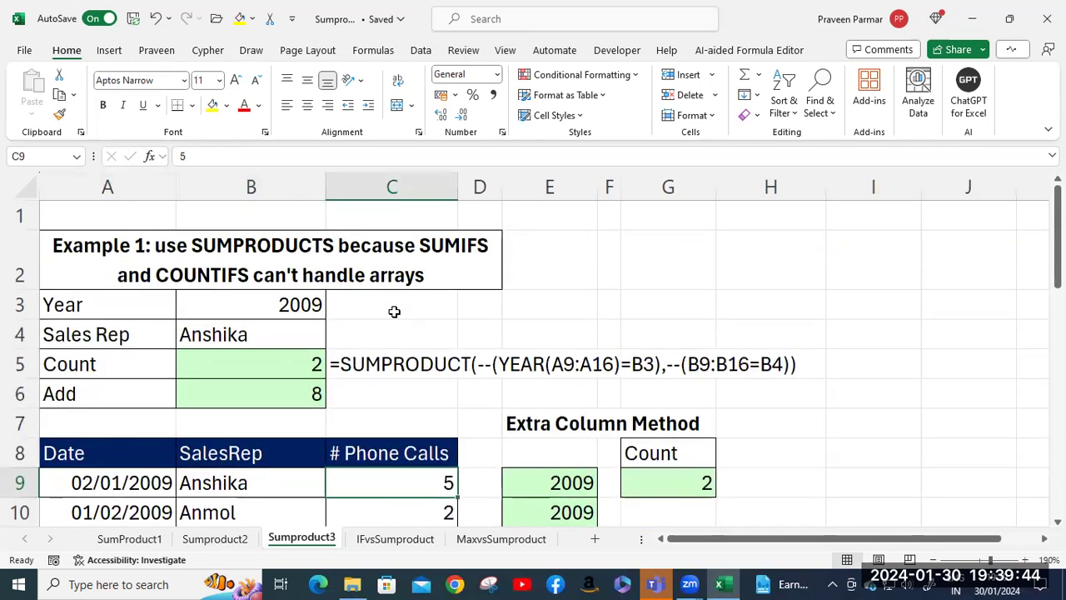
{"action": "left_click", "coordinate": [215, 310]}
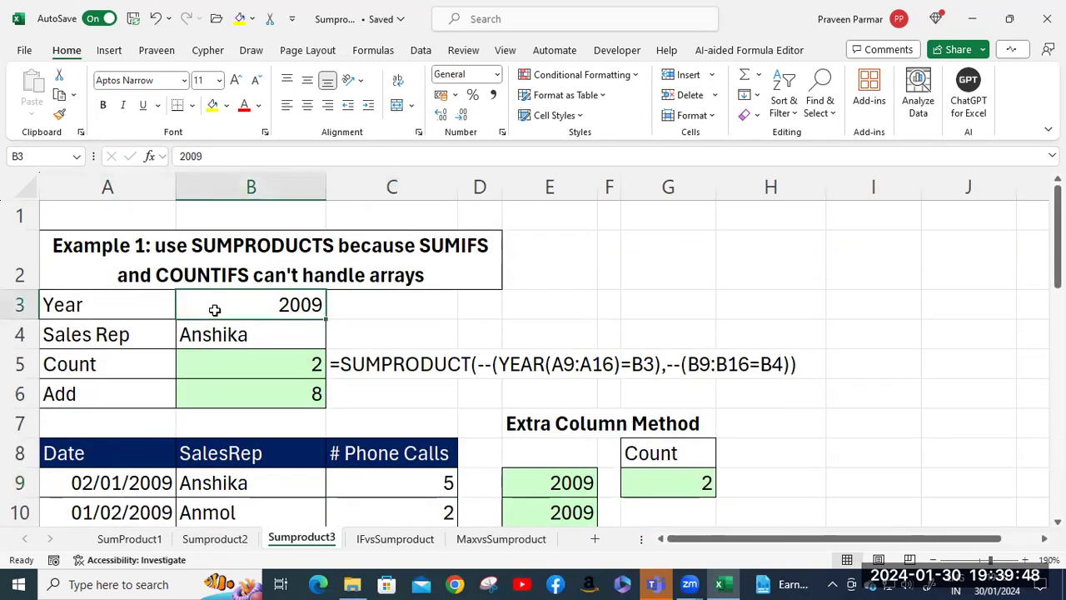
{"action": "left_click", "coordinate": [257, 341]}
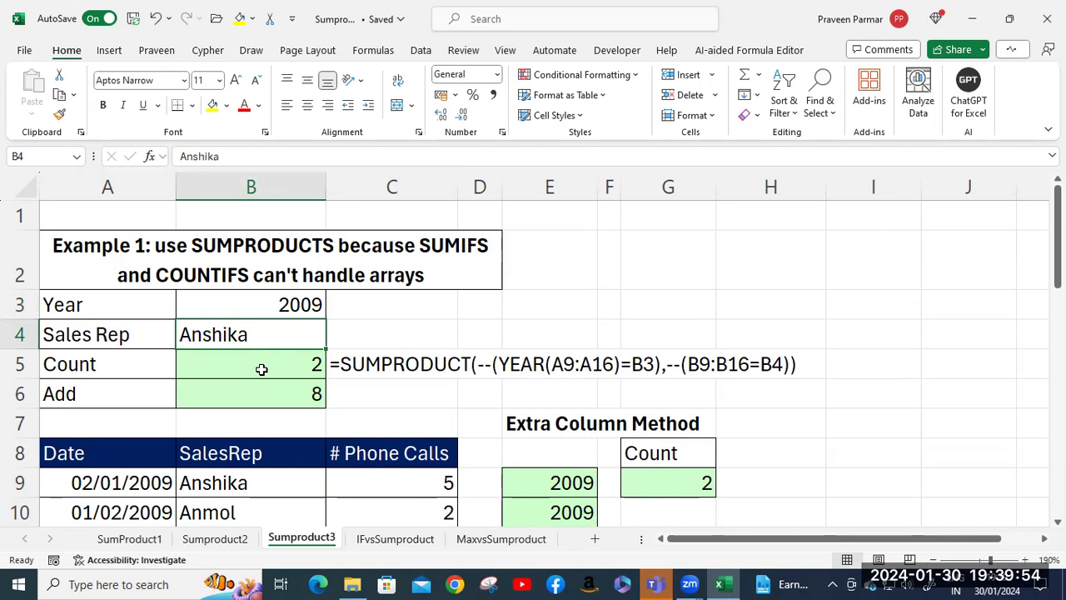
{"action": "left_click", "coordinate": [262, 369]}
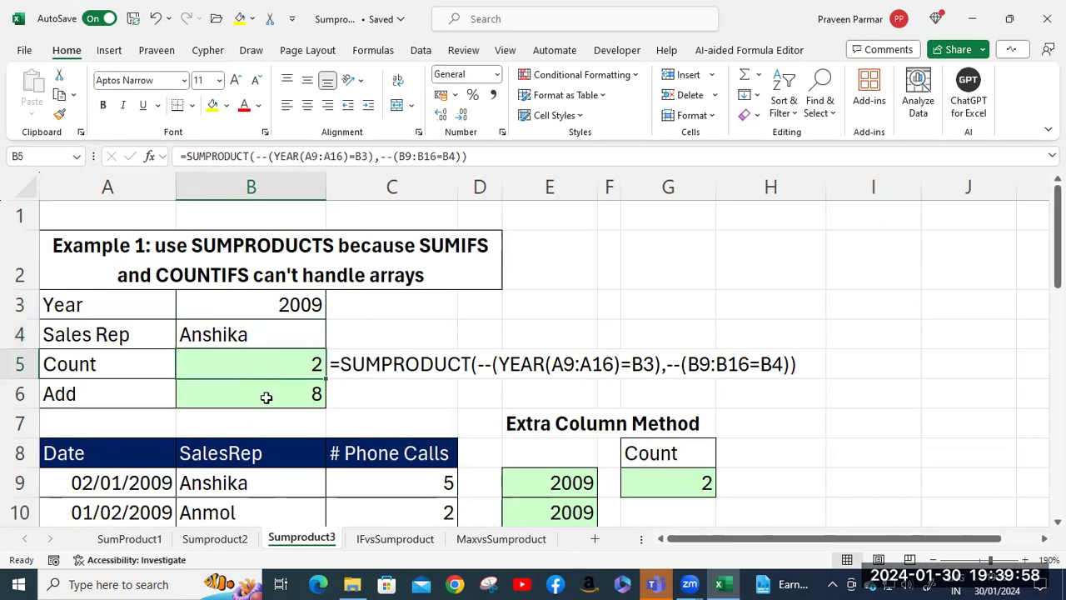
Compare the Add formula in B6 with the Count formula in B5 and check them against Example 1's sales rep records
{"action": "left_click", "coordinate": [270, 397]}
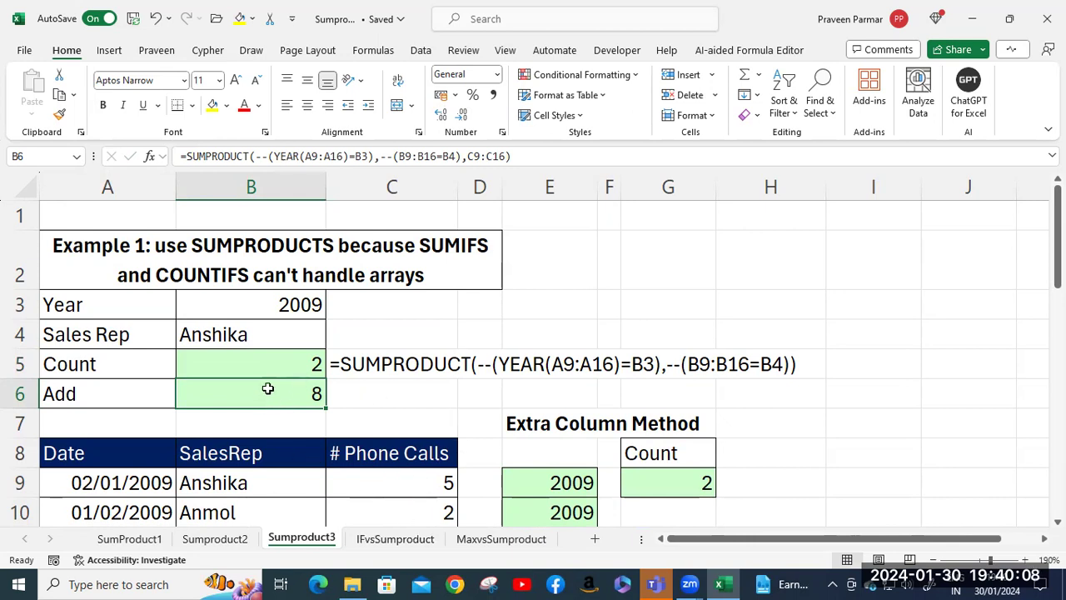
{"action": "left_click", "coordinate": [266, 359]}
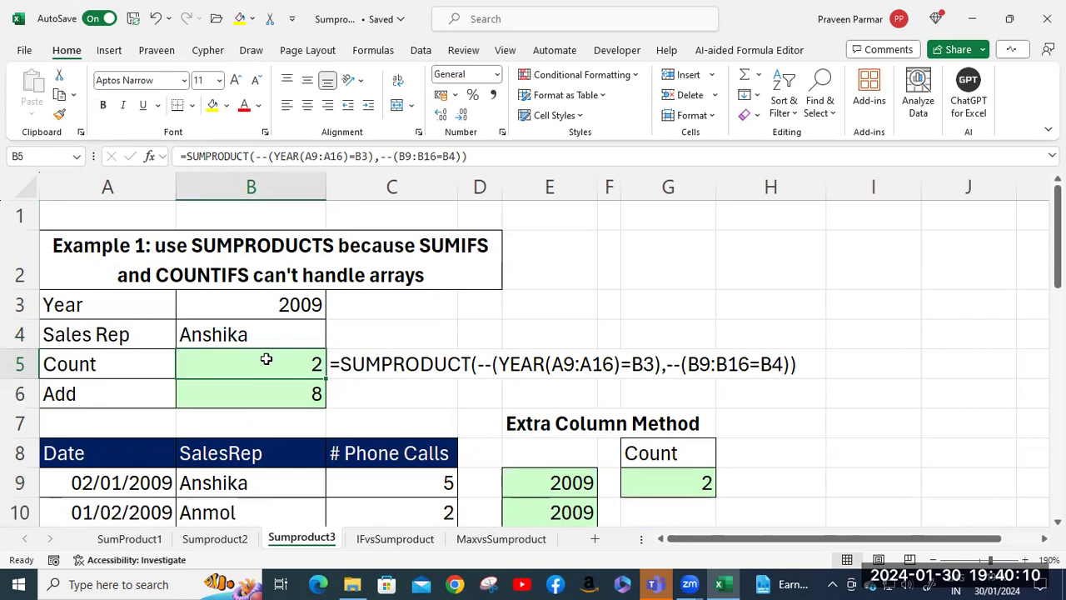
{"action": "scroll", "coordinate": [265, 366], "scroll_direction": "down", "scroll_amount": 1}
{"action": "left_click", "coordinate": [261, 394]}
{"action": "scroll", "coordinate": [261, 400], "scroll_direction": "down", "scroll_amount": 3}
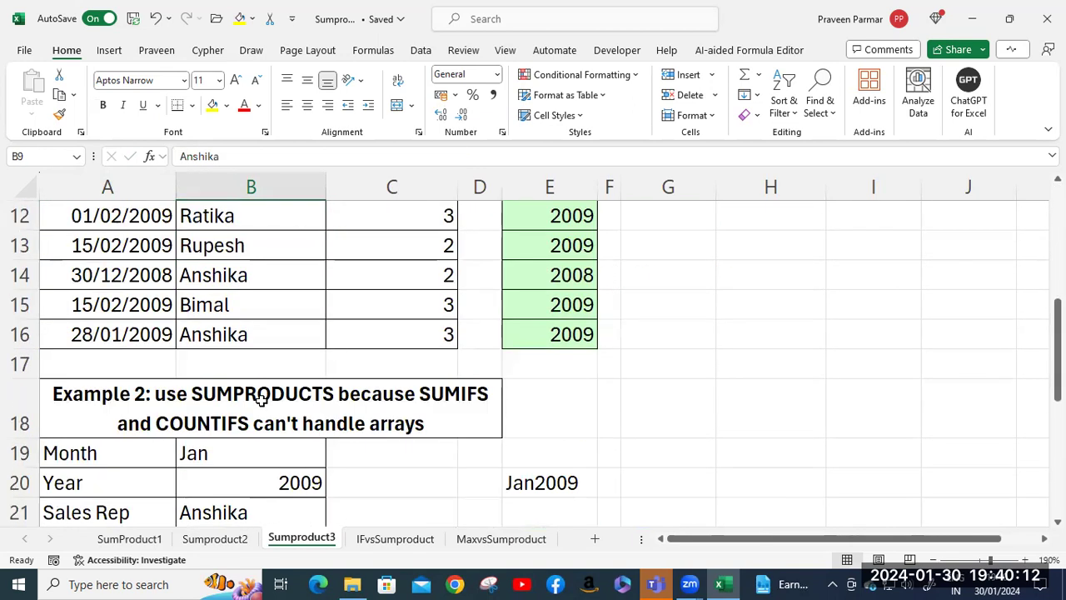
{"action": "left_click", "coordinate": [261, 278]}
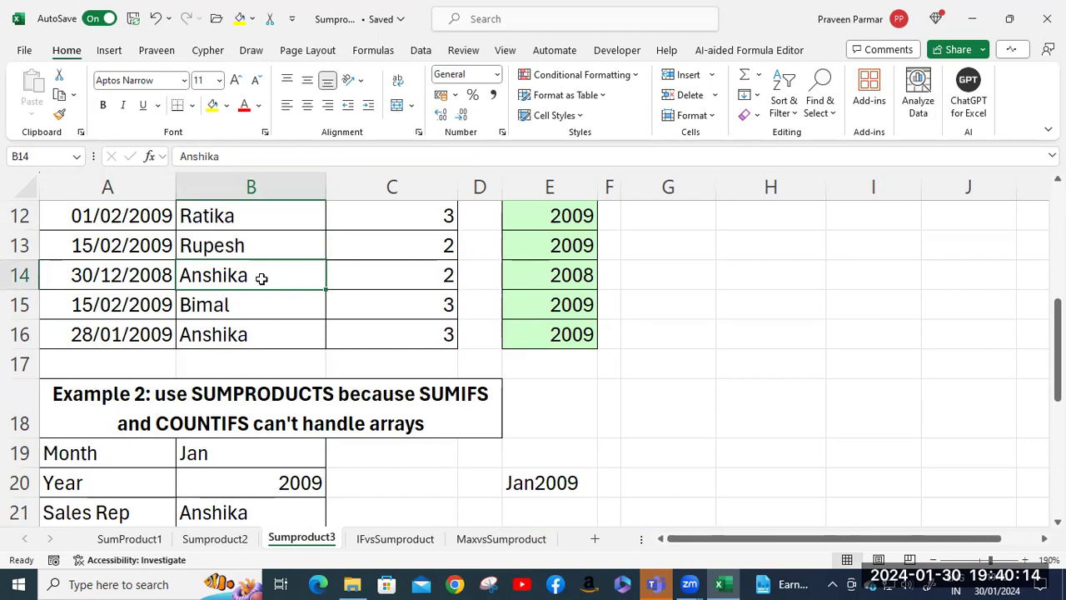
{"action": "scroll", "coordinate": [260, 278], "scroll_direction": "up", "scroll_amount": 2}
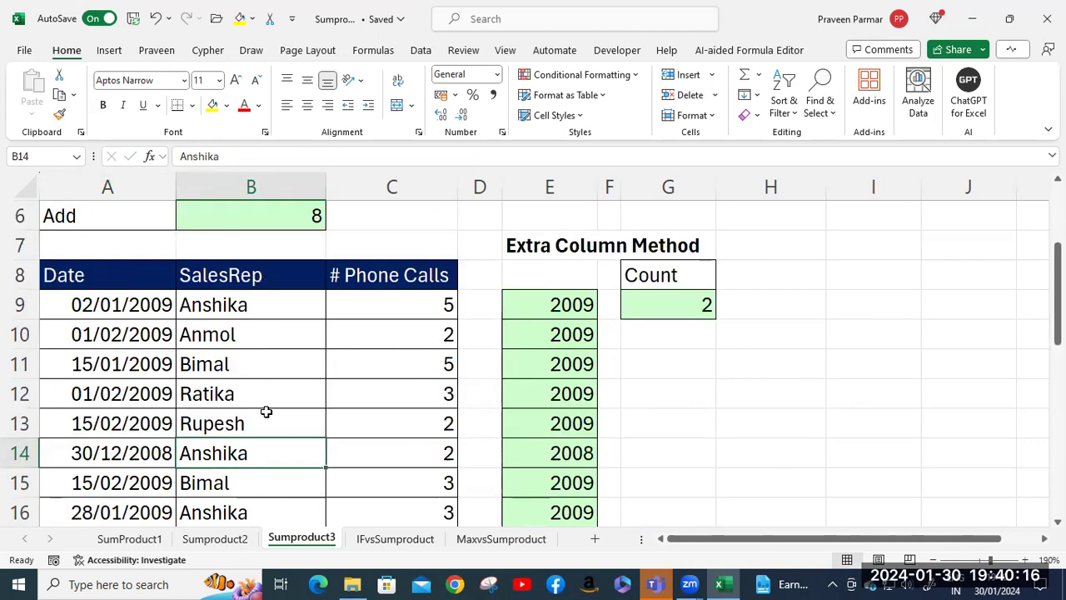
{"action": "scroll", "coordinate": [268, 406], "scroll_direction": "up", "scroll_amount": 2}
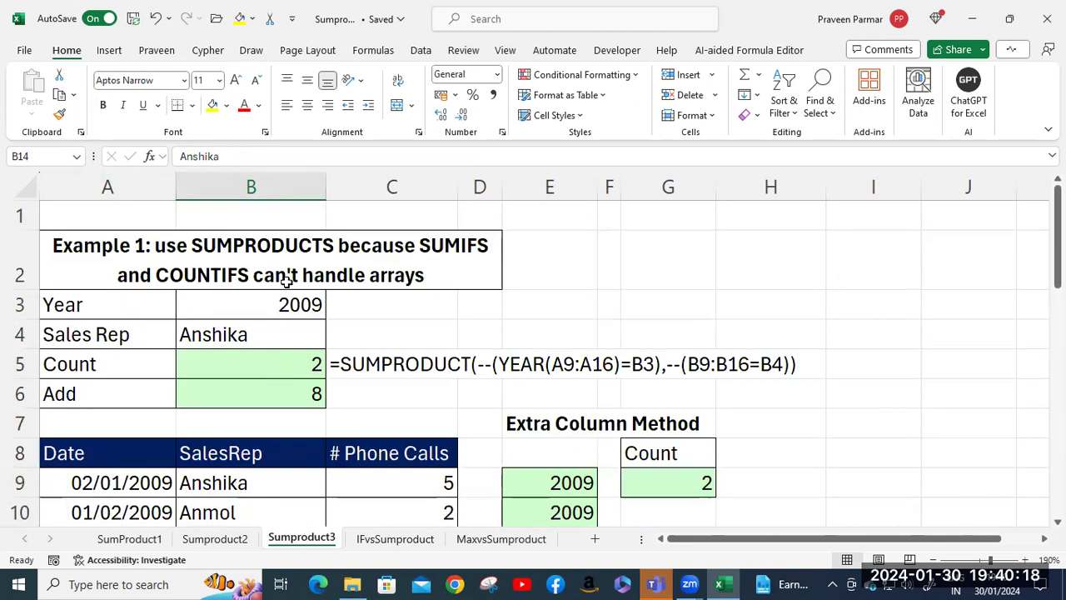
Inspect the YEAR formula in E9 of the Extra Column Method and review the helper column beside the date records
{"action": "left_click", "coordinate": [563, 486]}
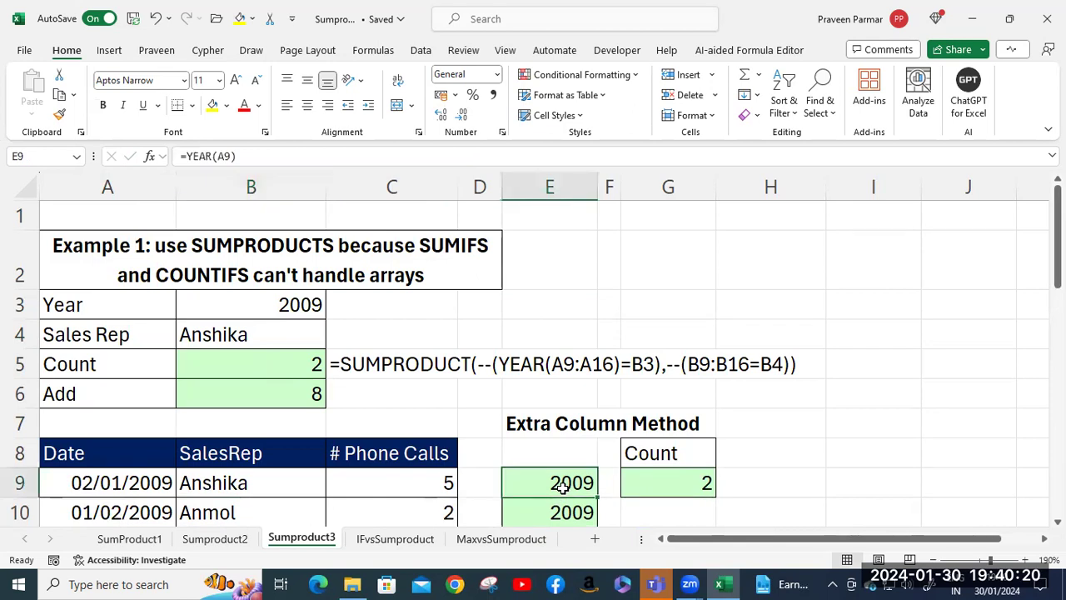
{"action": "scroll", "coordinate": [563, 485], "scroll_direction": "down", "scroll_amount": 2}
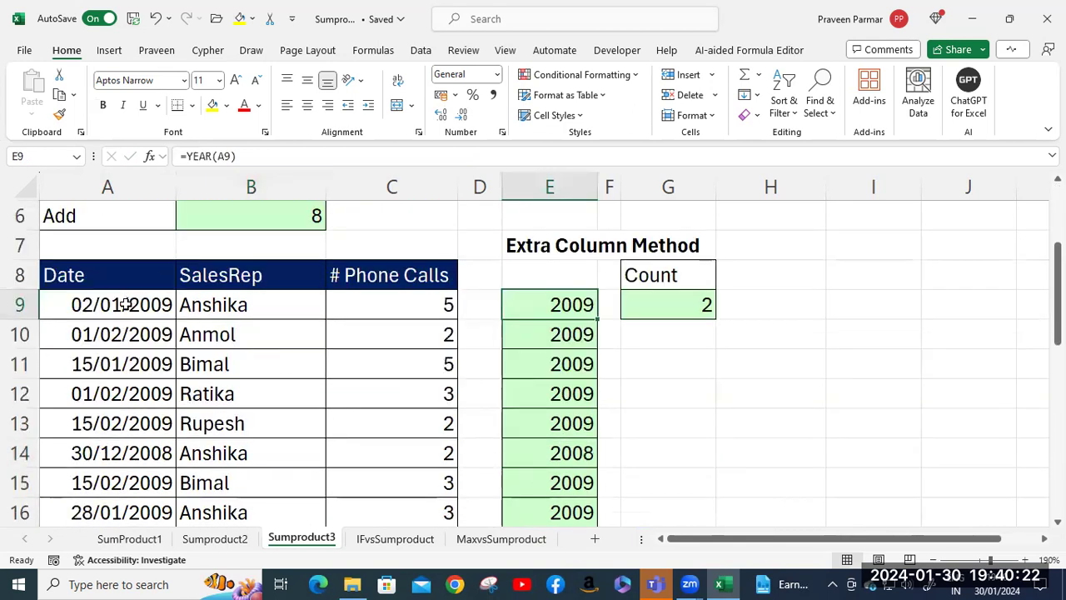
{"action": "double_click", "coordinate": [538, 304]}
{"action": "left_click_drag", "start_coordinate": [517, 304], "coordinate": [603, 304]}
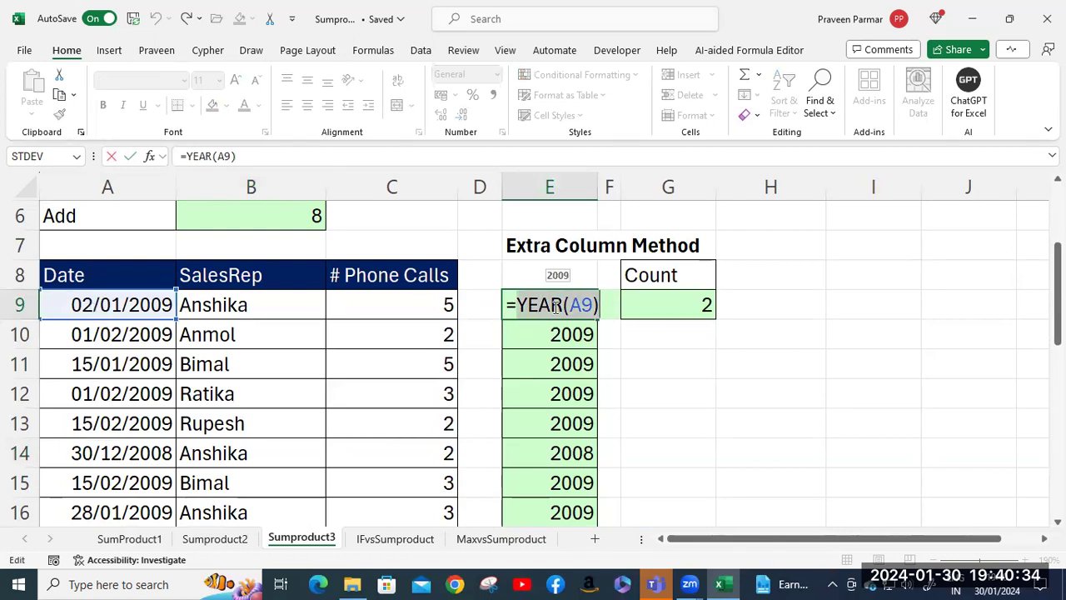
{"action": "key", "text": "Return"}
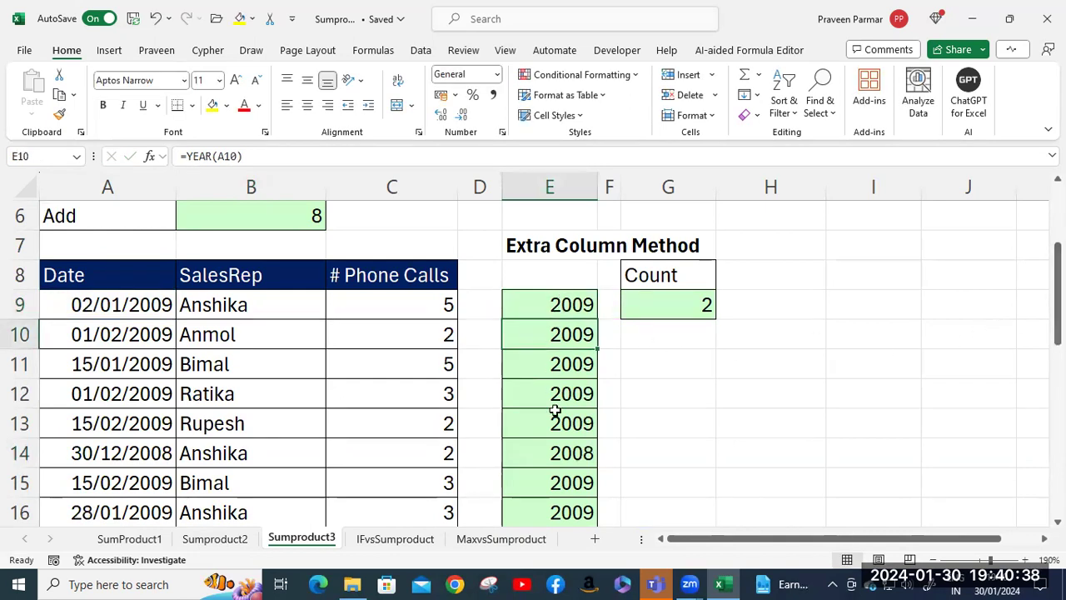
{"action": "scroll", "coordinate": [559, 433], "scroll_direction": "down", "scroll_amount": 2}
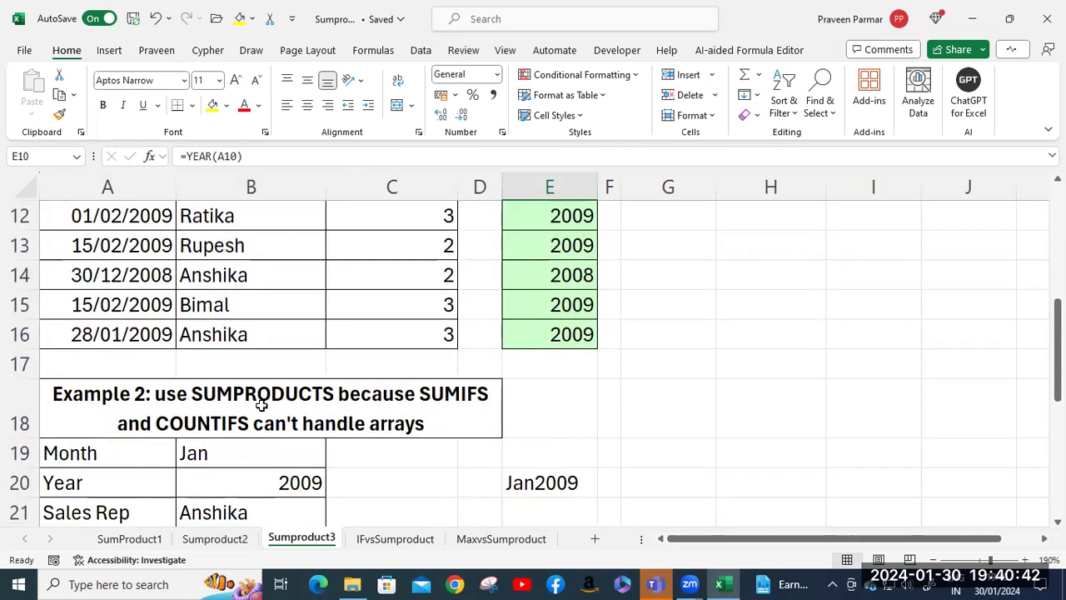
{"action": "scroll", "coordinate": [267, 409], "scroll_direction": "down", "scroll_amount": 3}
{"action": "scroll", "coordinate": [267, 409], "scroll_direction": "down", "scroll_amount": 3}
{"action": "scroll", "coordinate": [267, 409], "scroll_direction": "up", "scroll_amount": 4}
{"action": "scroll", "coordinate": [269, 409], "scroll_direction": "up", "scroll_amount": 4}
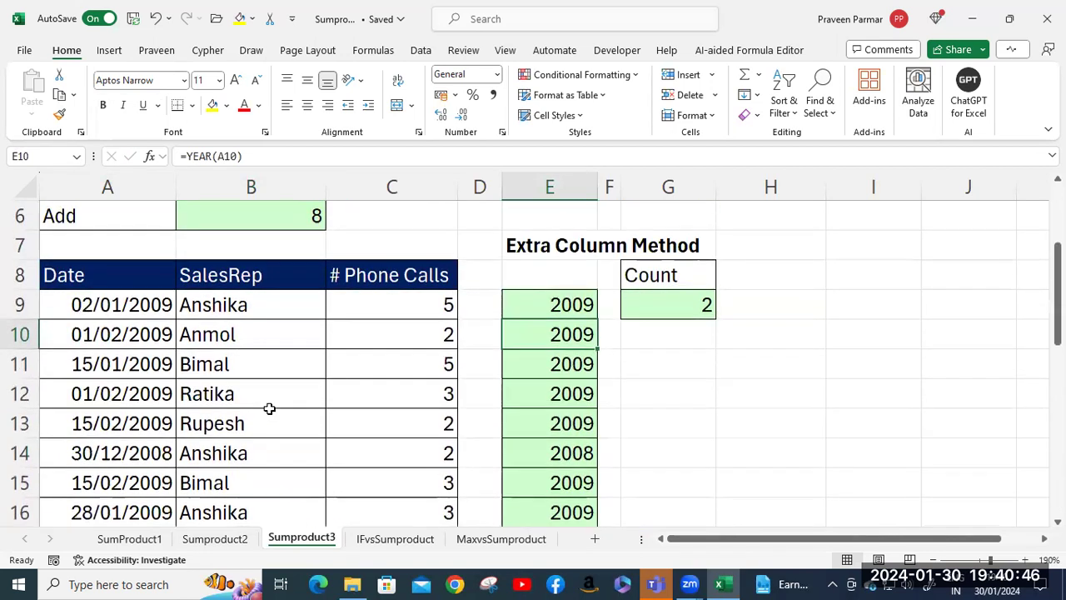
Examine the first criteria range, E9:E16, of the COUNTIFS formula in G9 against the year column and the criteria cells
{"action": "left_click", "coordinate": [656, 307]}
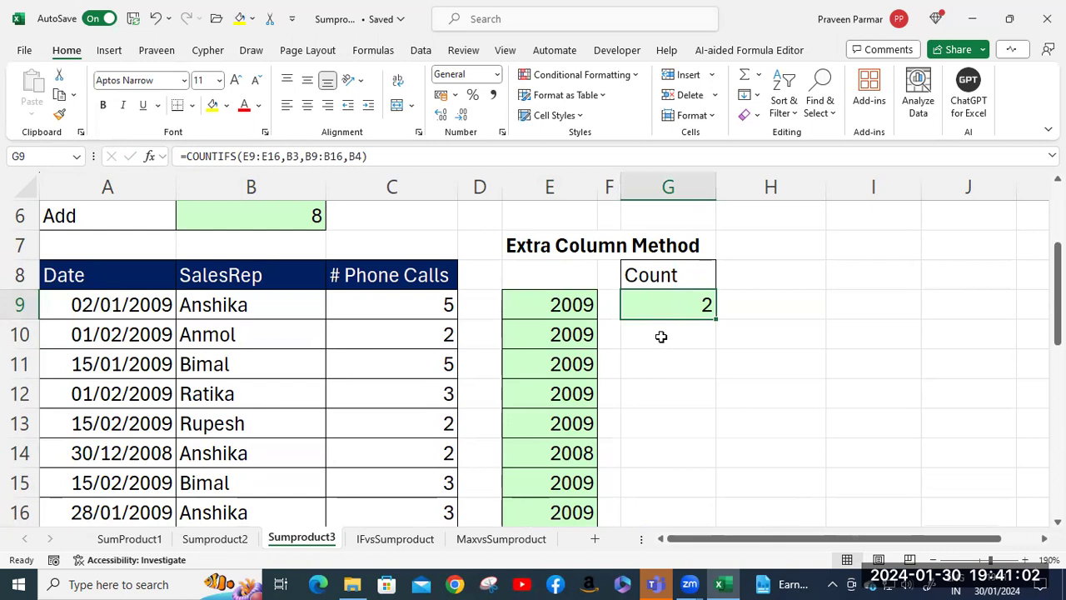
{"action": "double_click", "coordinate": [663, 304]}
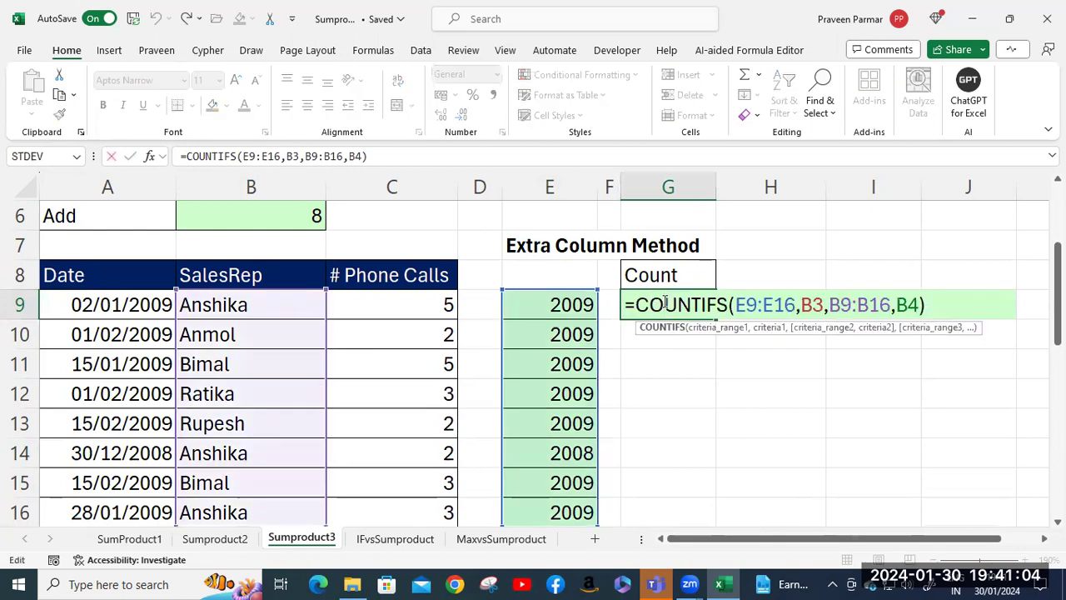
{"action": "left_click_drag", "start_coordinate": [737, 305], "coordinate": [783, 305]}
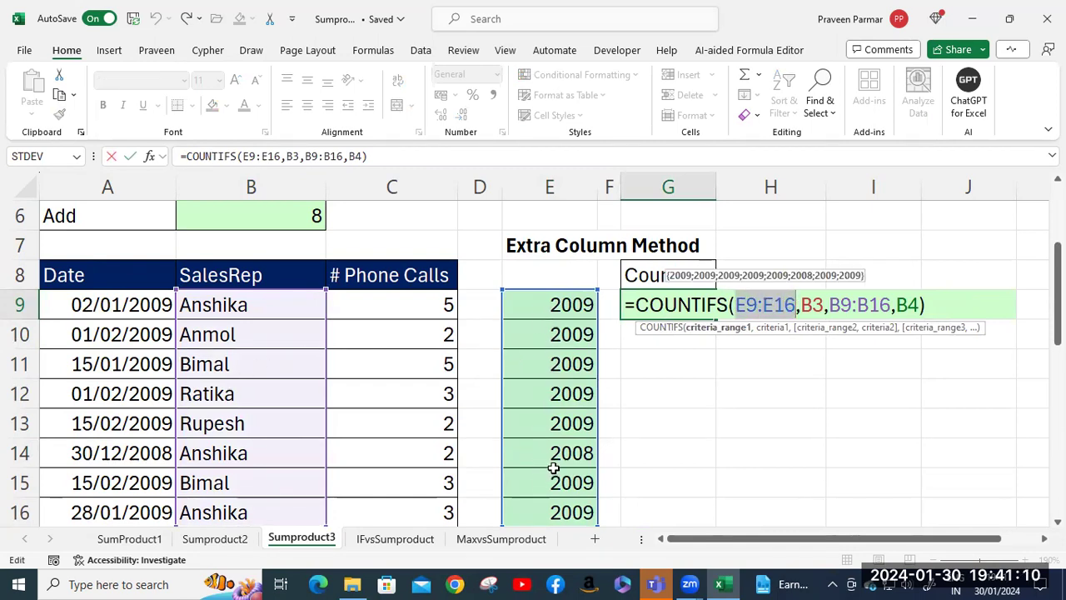
{"action": "scroll", "coordinate": [552, 463], "scroll_direction": "down", "scroll_amount": 1}
{"action": "scroll", "coordinate": [567, 425], "scroll_direction": "up", "scroll_amount": 2}
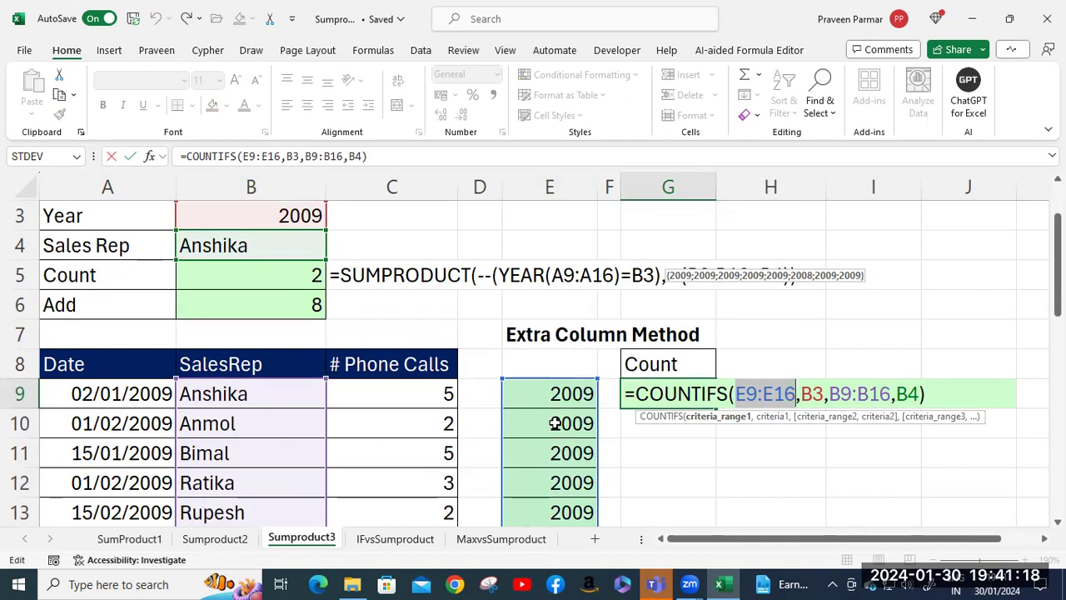
{"action": "scroll", "coordinate": [564, 424], "scroll_direction": "down", "scroll_amount": 2}
{"action": "scroll", "coordinate": [566, 431], "scroll_direction": "down", "scroll_amount": 1}
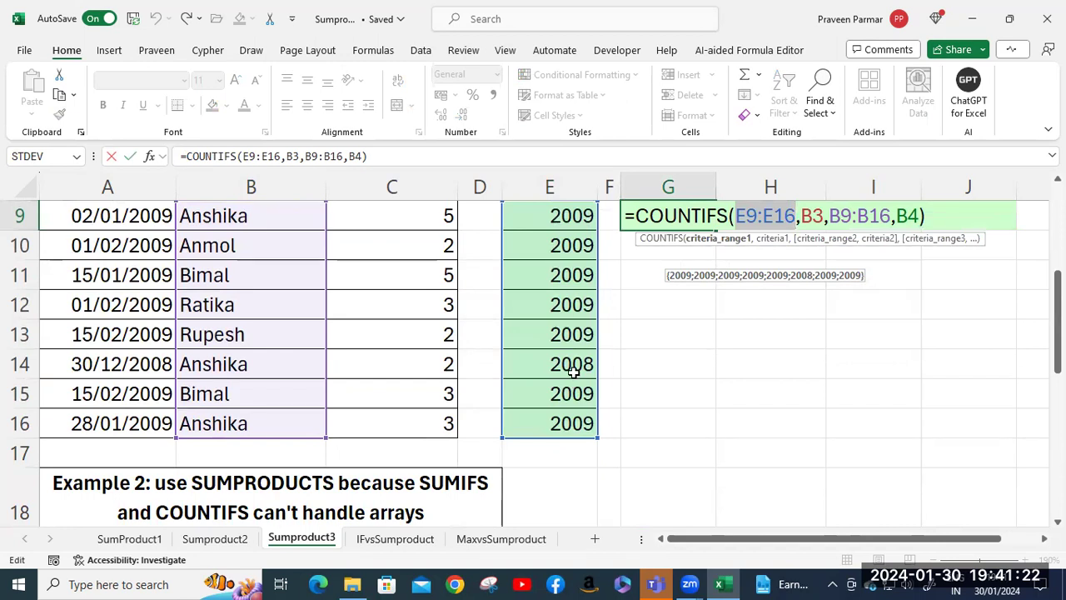
{"action": "scroll", "coordinate": [573, 370], "scroll_direction": "up", "scroll_amount": 1}
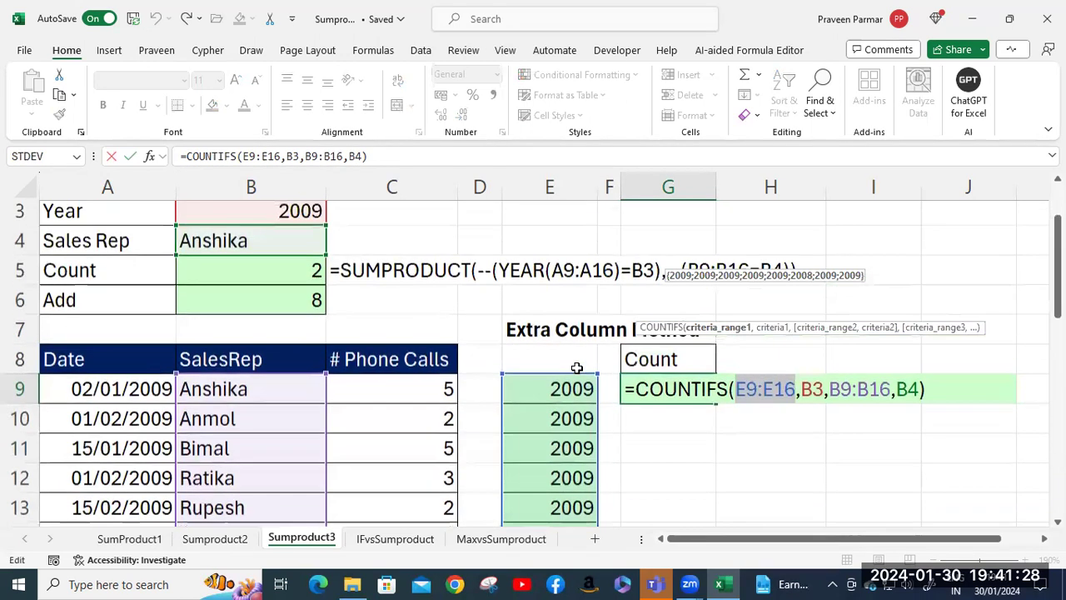
{"action": "scroll", "coordinate": [576, 366], "scroll_direction": "up", "scroll_amount": 1}
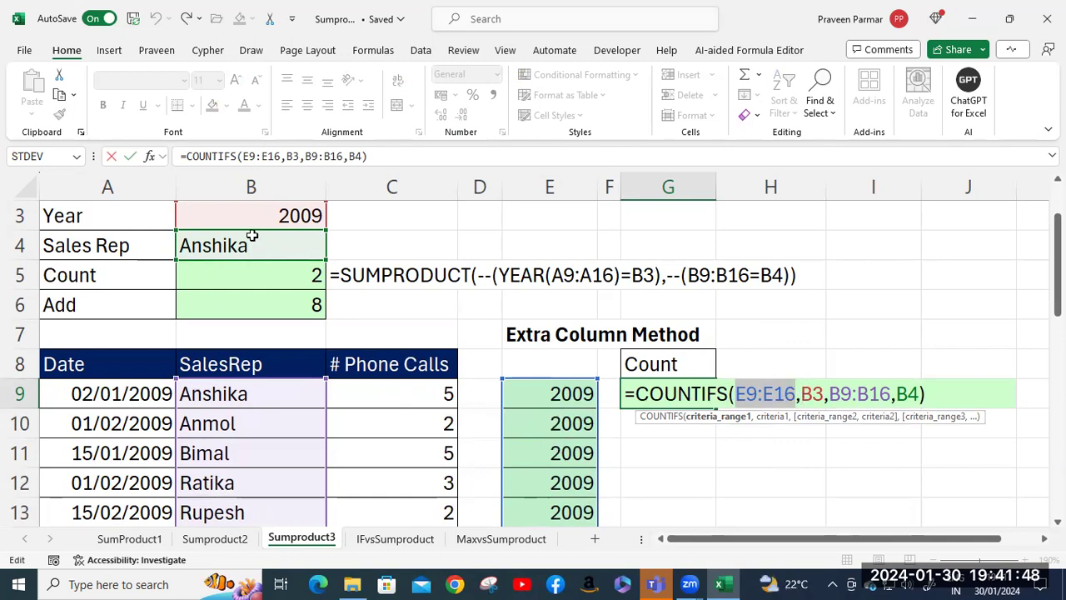
{"action": "scroll", "coordinate": [251, 237], "scroll_direction": "up", "scroll_amount": 1}
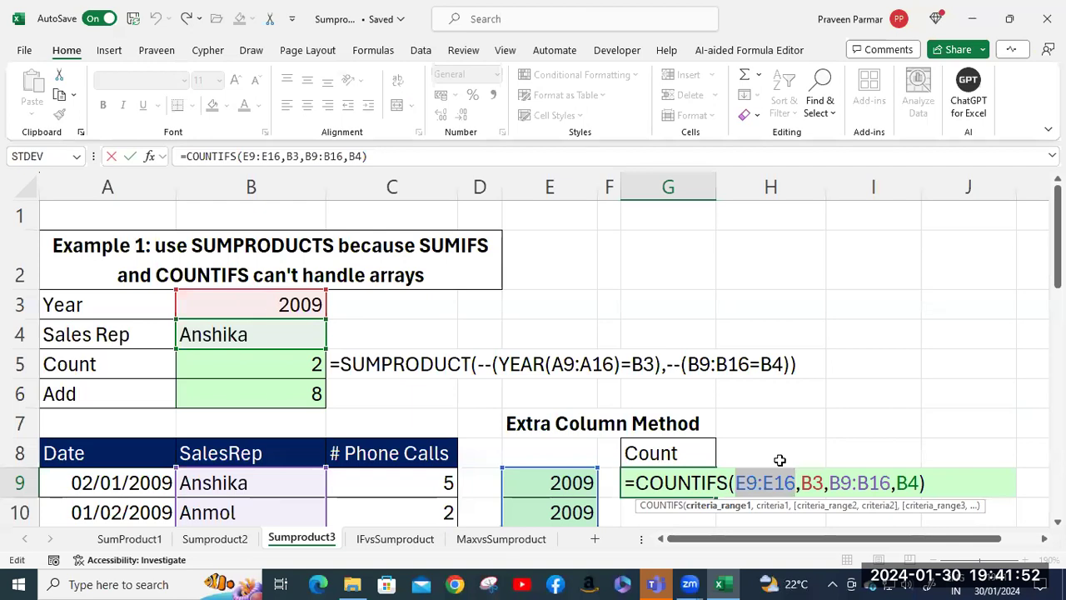
Examine the B3 criterion, the B9:B16 range and the B4 criterion of the COUNTIFS formula in G9, leaving the formula as is
{"action": "left_click_drag", "start_coordinate": [825, 483], "coordinate": [802, 483]}
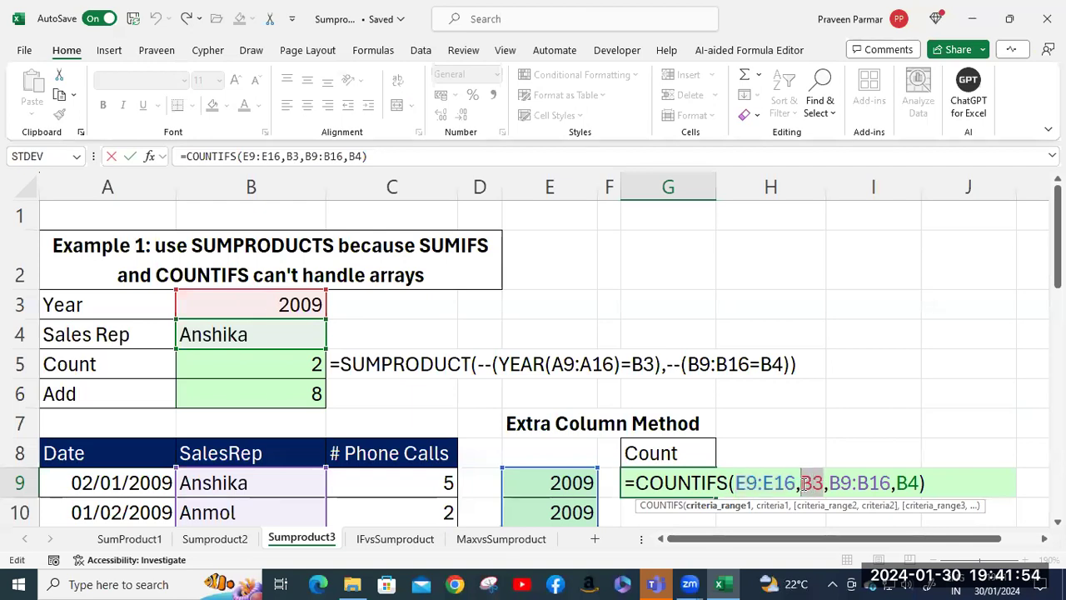
{"action": "scroll", "coordinate": [800, 477], "scroll_direction": "down", "scroll_amount": 1}
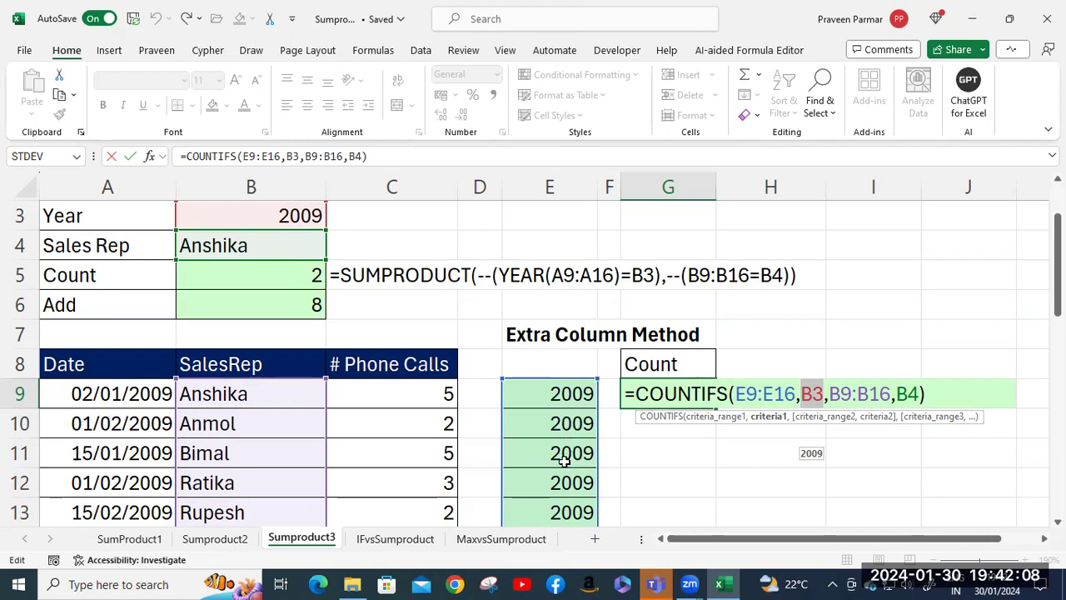
{"action": "left_click", "coordinate": [830, 393]}
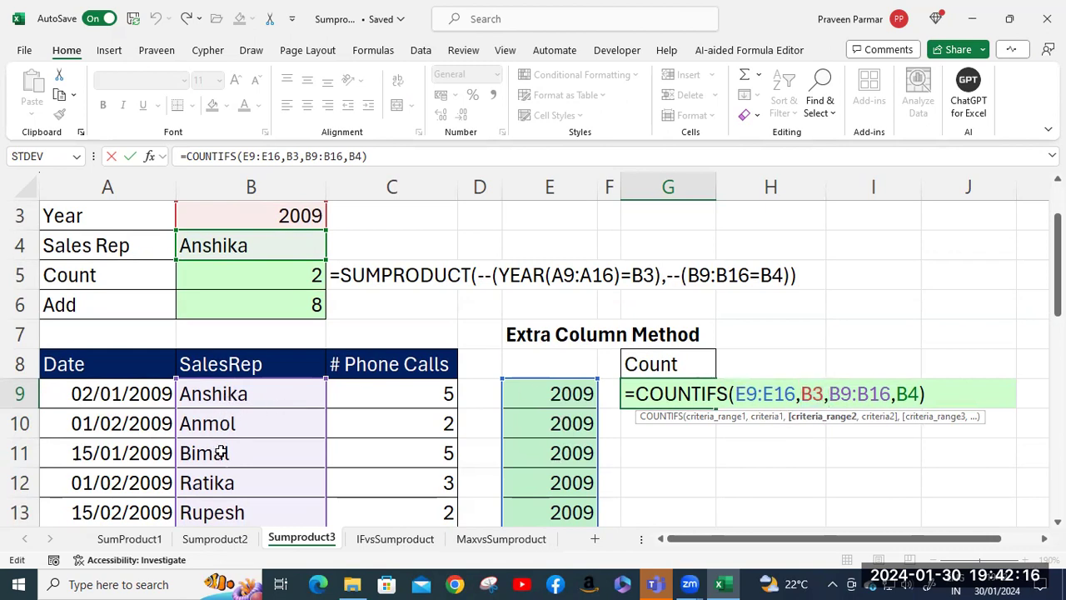
{"action": "scroll", "coordinate": [218, 397], "scroll_direction": "down", "scroll_amount": 2}
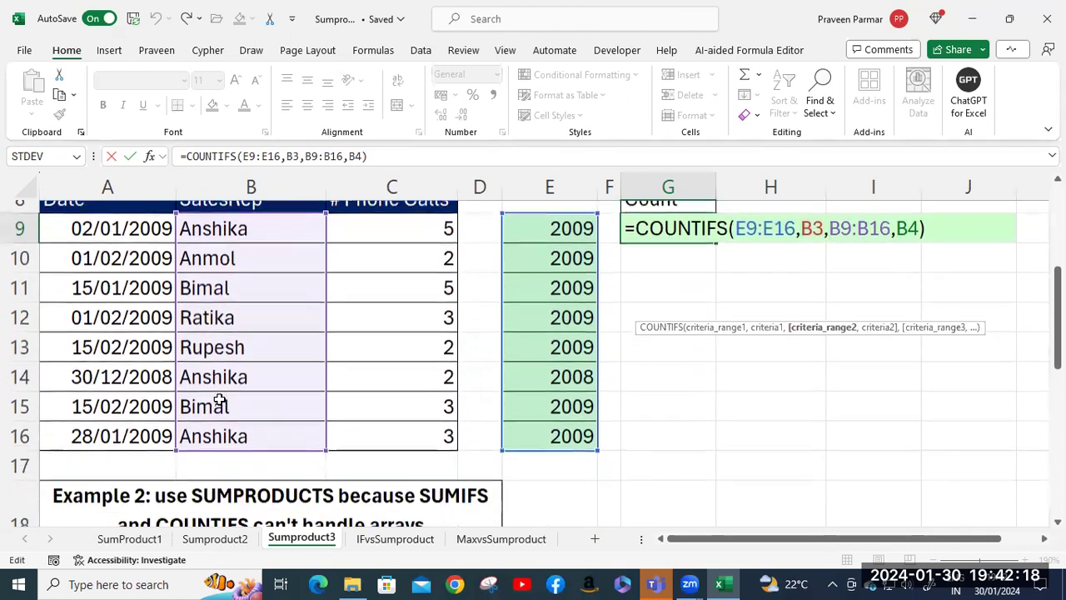
{"action": "scroll", "coordinate": [219, 397], "scroll_direction": "up", "scroll_amount": 1}
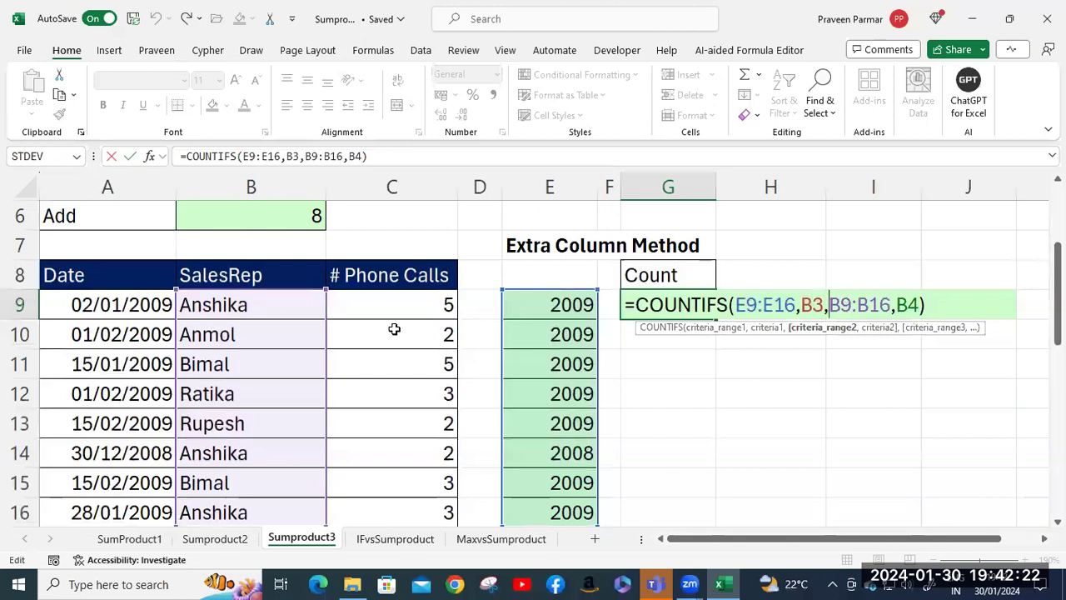
{"action": "scroll", "coordinate": [392, 328], "scroll_direction": "up", "scroll_amount": 2}
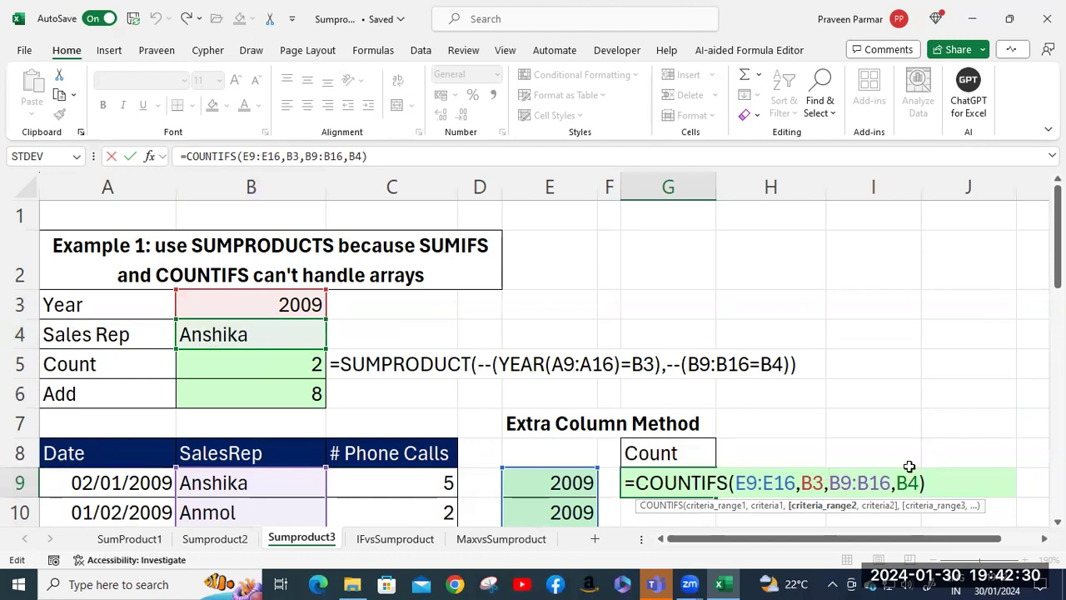
{"action": "scroll", "coordinate": [854, 392], "scroll_direction": "down", "scroll_amount": 1}
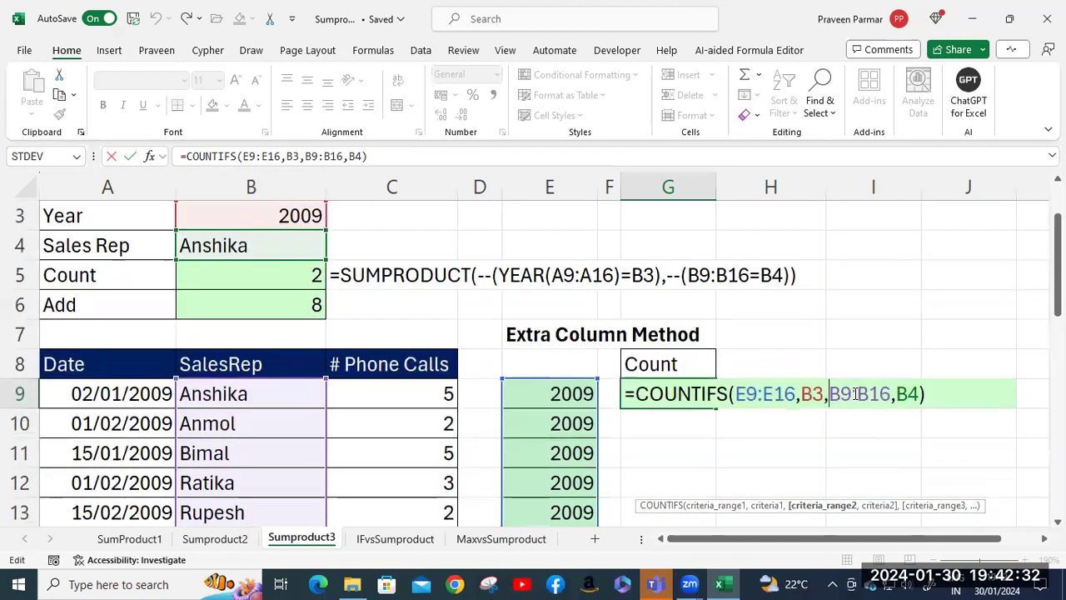
{"action": "left_click", "coordinate": [931, 395]}
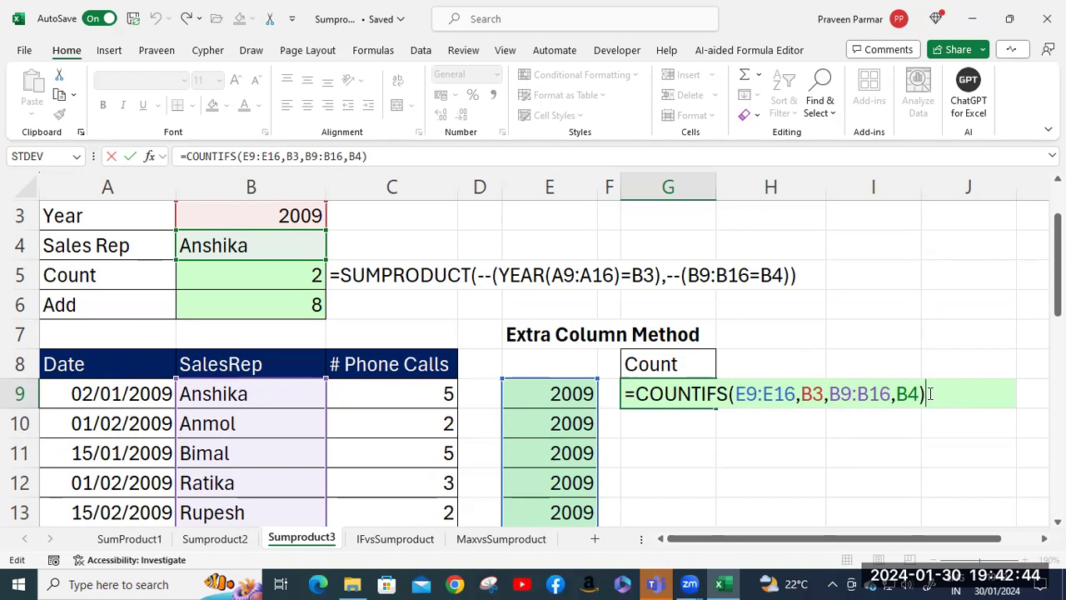
{"action": "key", "text": "Return"}
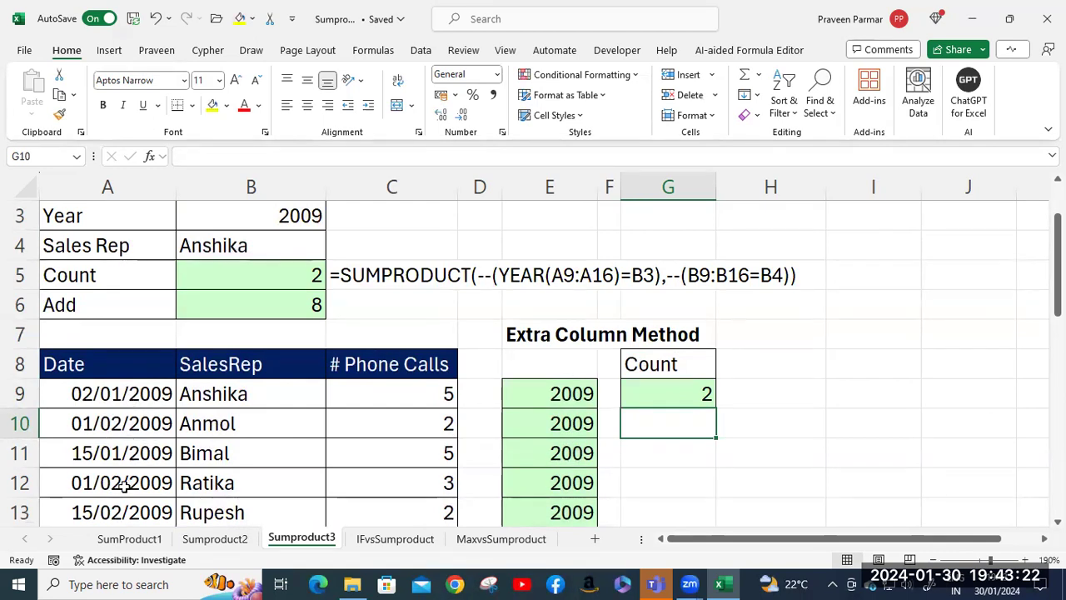
Evaluate the YEAR(A9:A16) part of the SUMPRODUCT Count formula in B5 to view its array, and undo the evaluation
{"action": "scroll", "coordinate": [123, 487], "scroll_direction": "down", "scroll_amount": 1}
{"action": "scroll", "coordinate": [123, 487], "scroll_direction": "down", "scroll_amount": 1}
{"action": "scroll", "coordinate": [121, 474], "scroll_direction": "up", "scroll_amount": 2}
{"action": "left_click", "coordinate": [253, 270]}
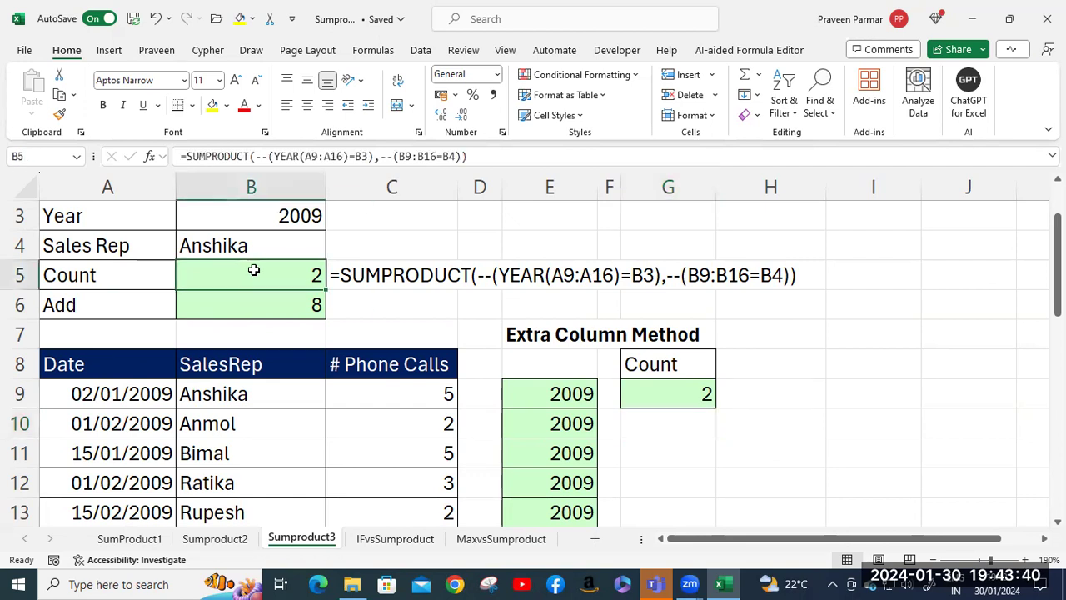
{"action": "double_click", "coordinate": [253, 270]}
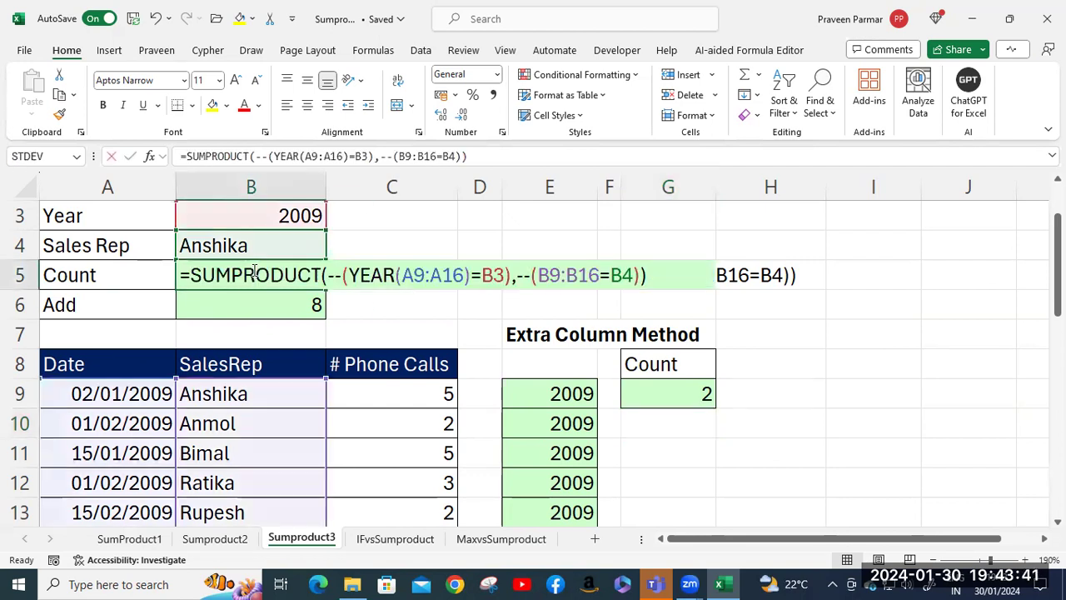
{"action": "left_click", "coordinate": [350, 275]}
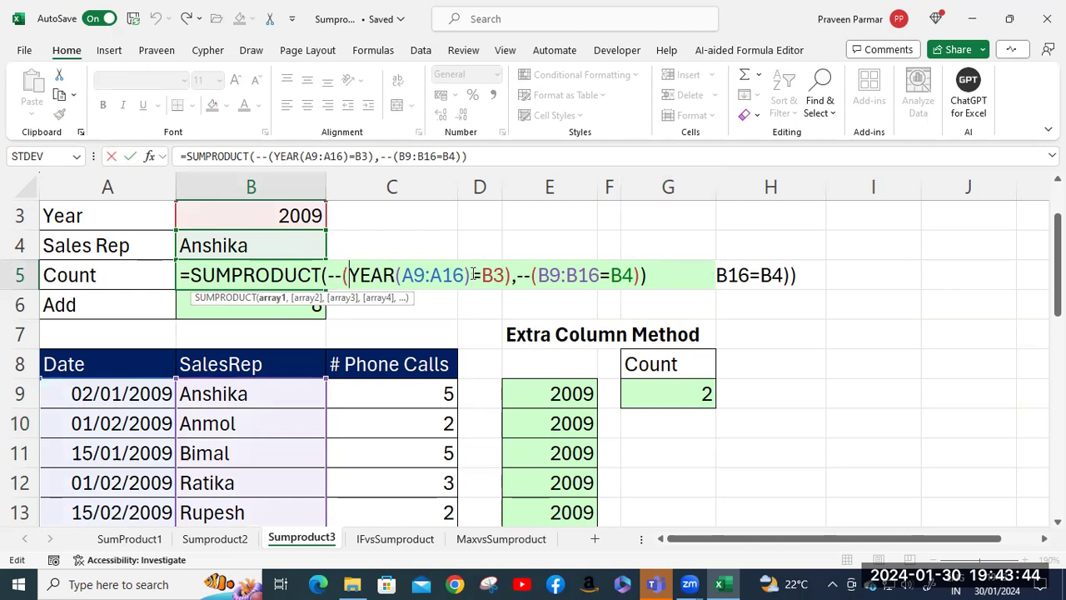
{"action": "left_click", "coordinate": [471, 275], "text": "shift"}
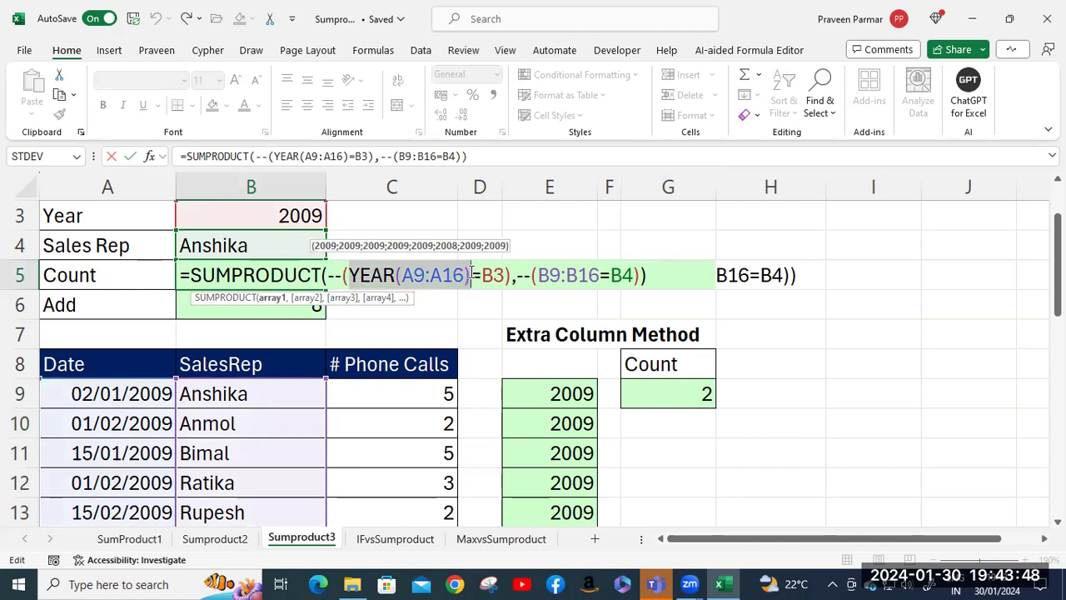
{"action": "key", "text": "F9"}
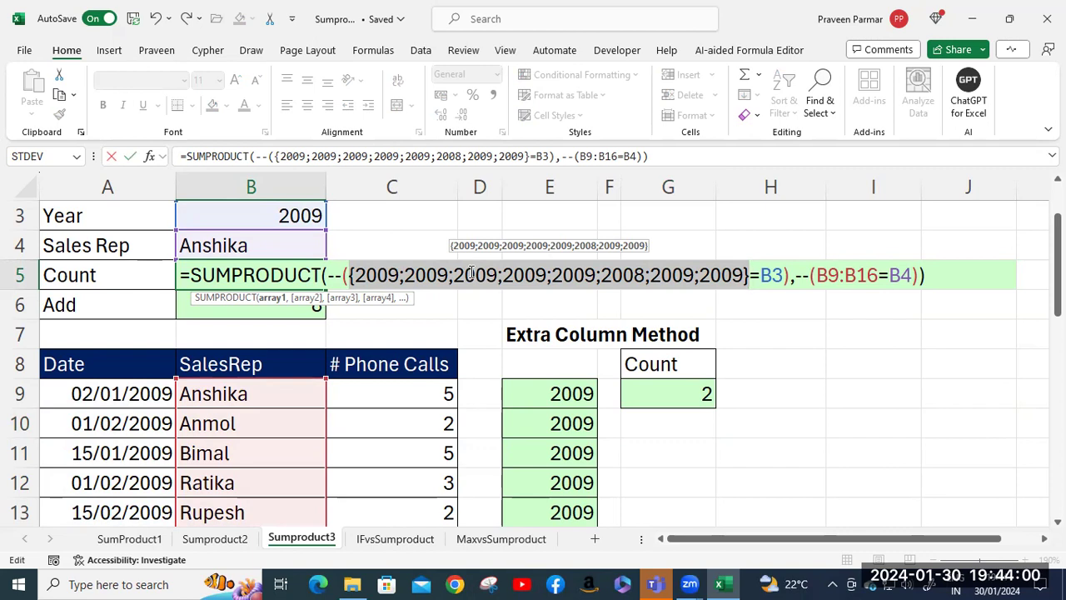
{"action": "key", "text": "ctrl+z"}
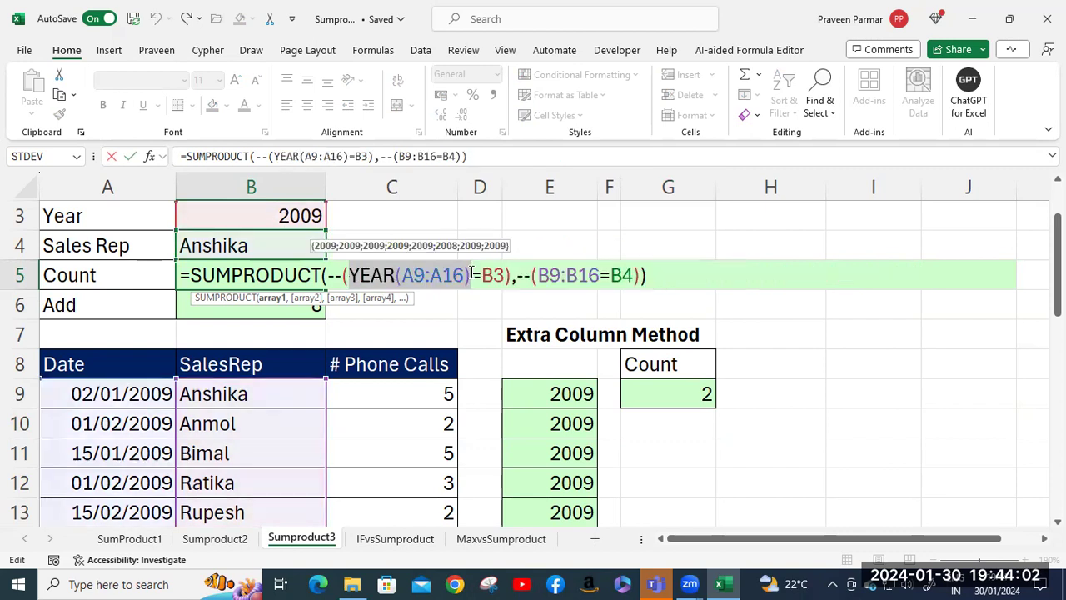
Evaluate the YEAR(A9:A16)=B3 comparison in the SUMPRODUCT Count formula in B5 to view its TRUE/FALSE array, and undo the evaluation
{"action": "left_click", "coordinate": [344, 275]}
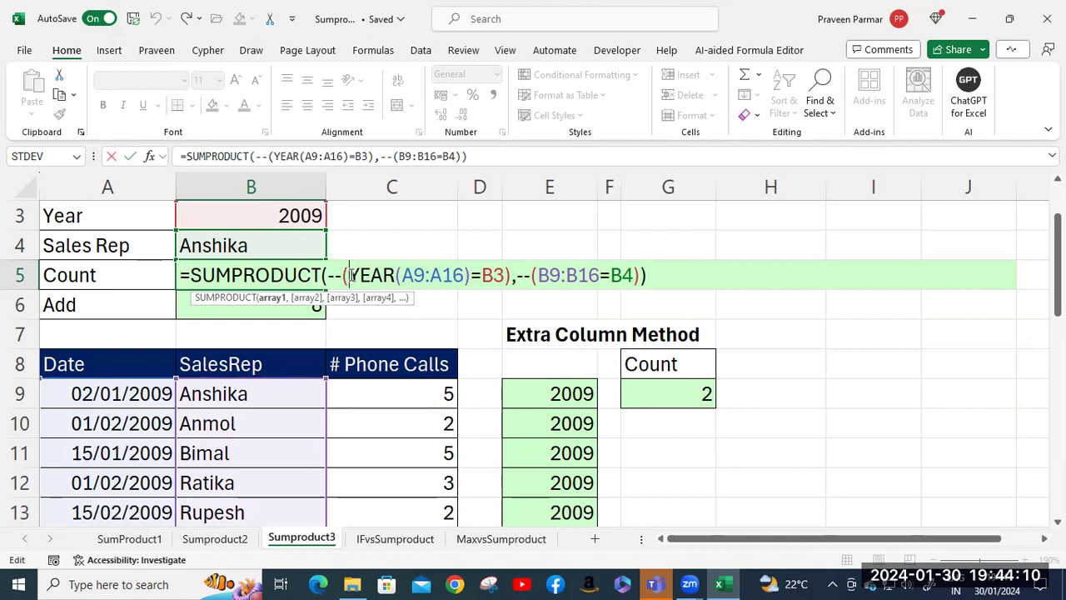
{"action": "left_click", "coordinate": [505, 274], "text": "shift"}
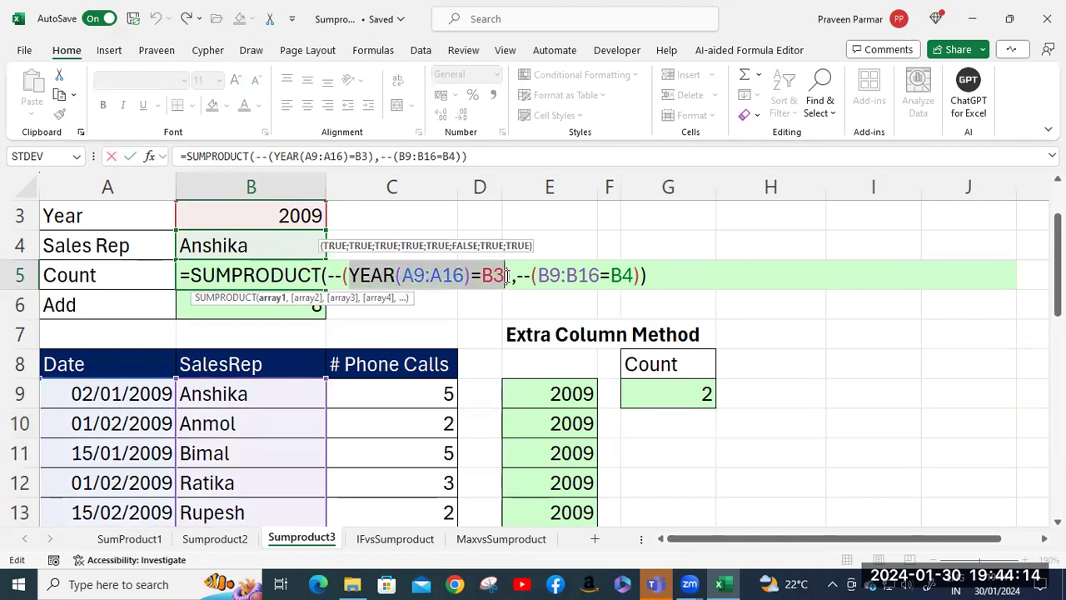
{"action": "key", "text": "F9"}
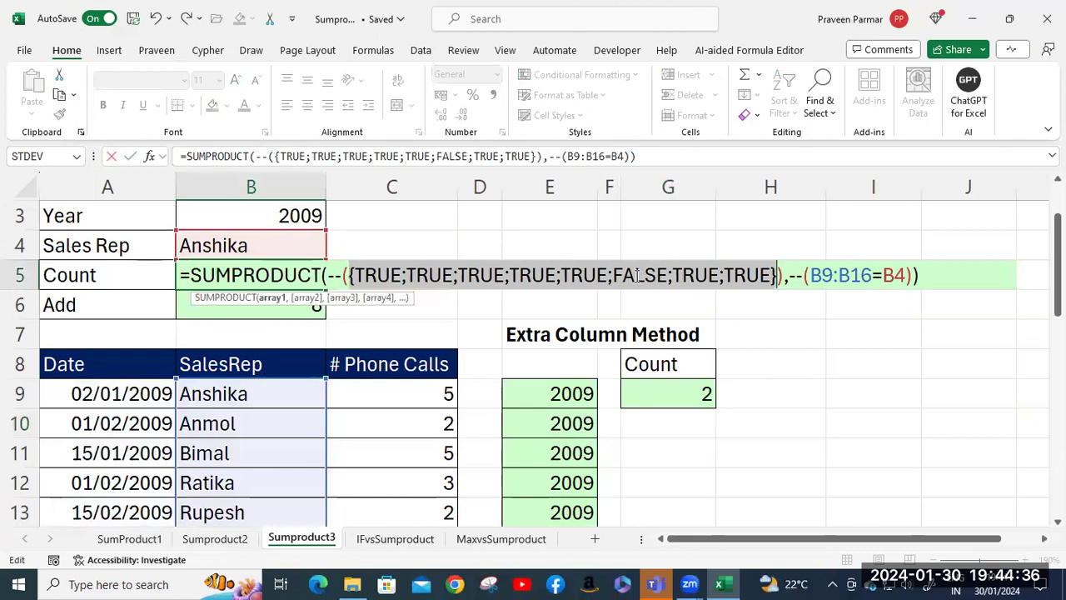
{"action": "key", "text": "ctrl+z"}
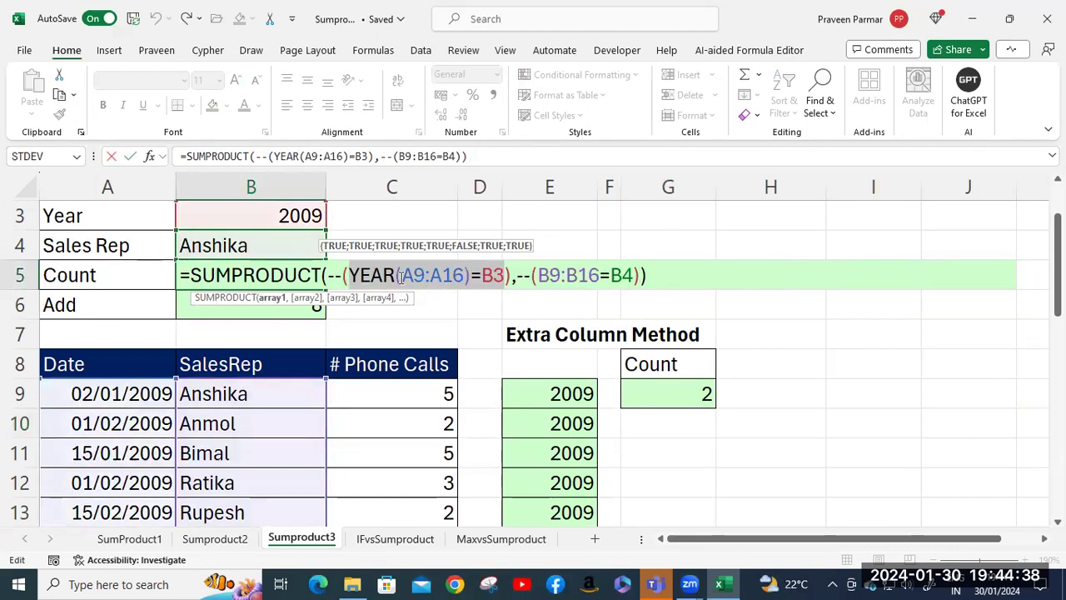
Evaluate only YEAR(A9:A16) in the B5 formula again to review the extracted years, and restore the formula
{"action": "left_click", "coordinate": [357, 275]}
{"action": "left_click", "coordinate": [471, 275], "text": "shift"}
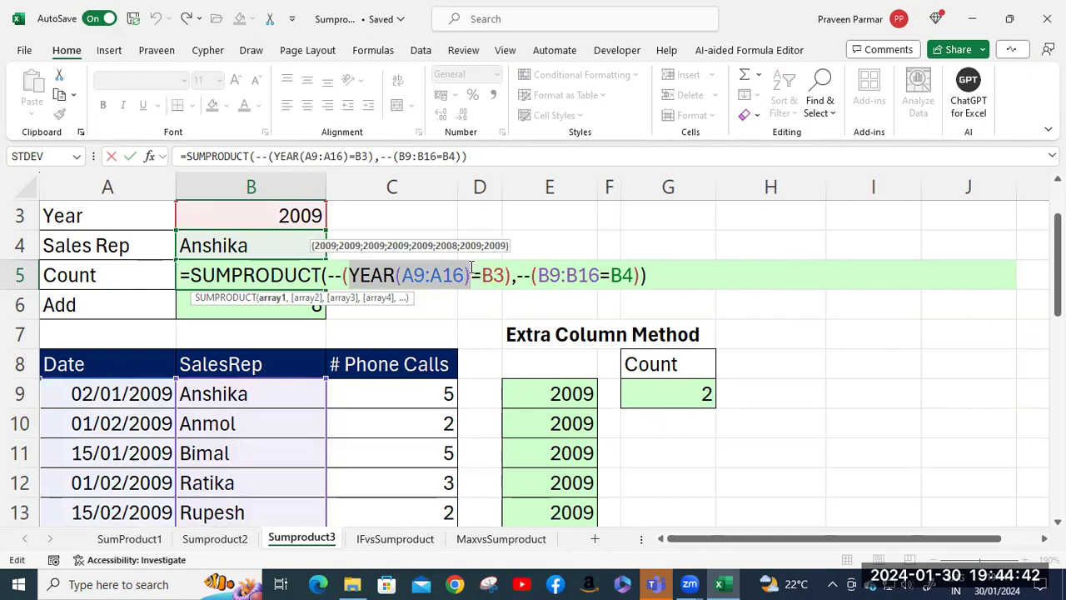
{"action": "key", "text": "F9"}
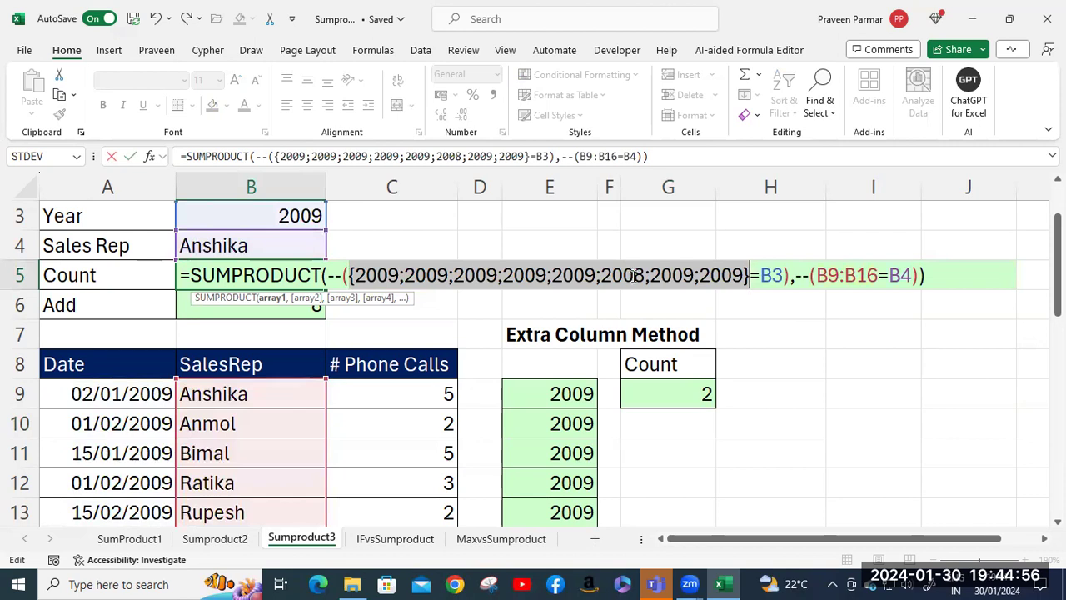
{"action": "key", "text": "ctrl+z"}
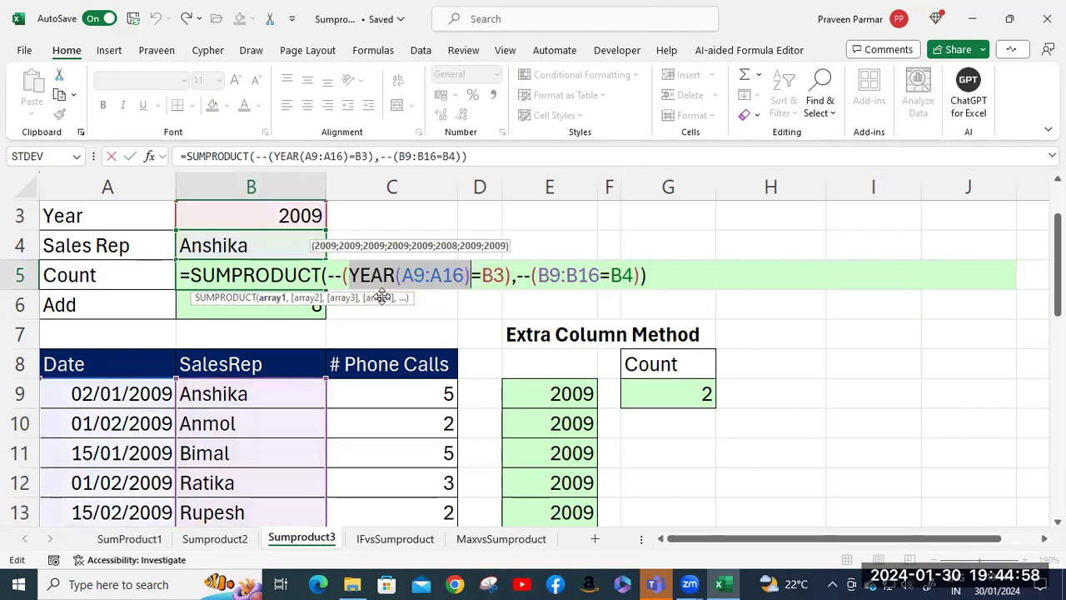
Evaluate the first SUMPRODUCT argument with its double negative, --(YEAR(A9:A16)=B3), to view its numeric array, and undo the evaluation
{"action": "left_click", "coordinate": [341, 275]}
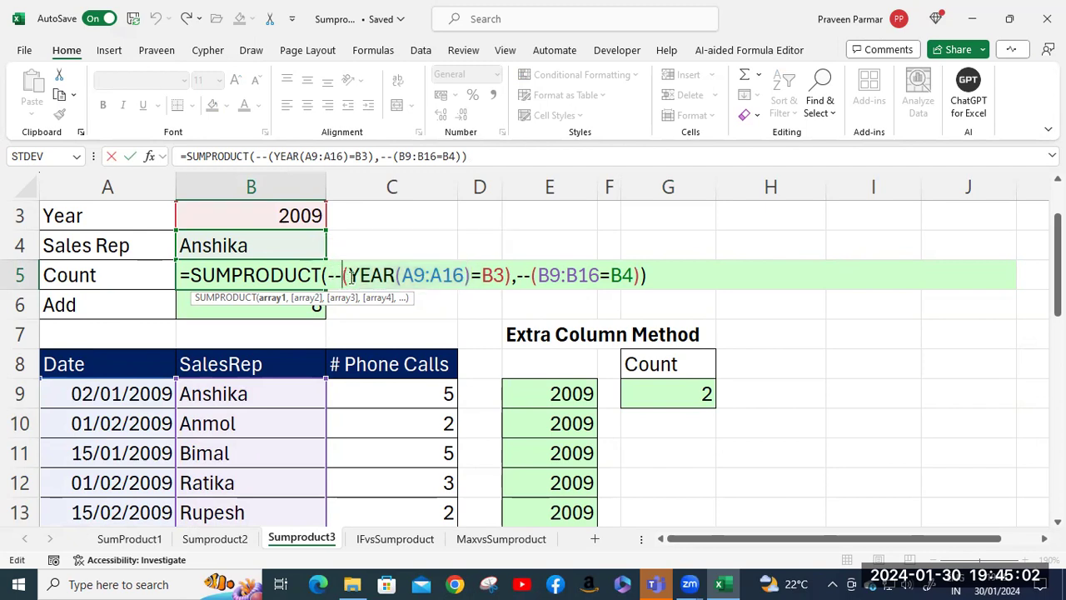
{"action": "left_click", "coordinate": [511, 277], "text": "shift"}
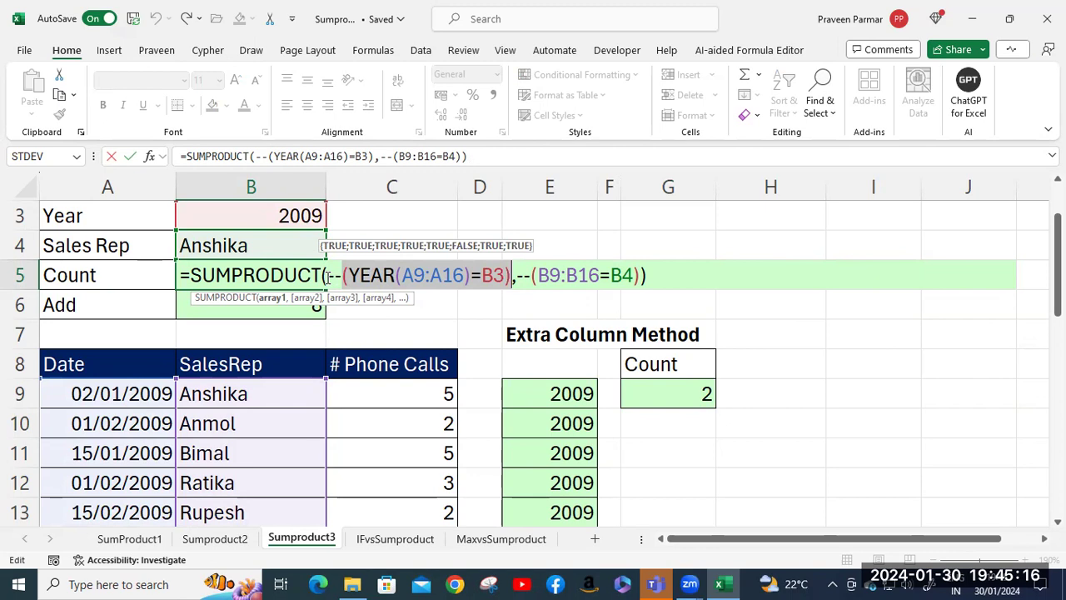
{"action": "left_click", "coordinate": [328, 276]}
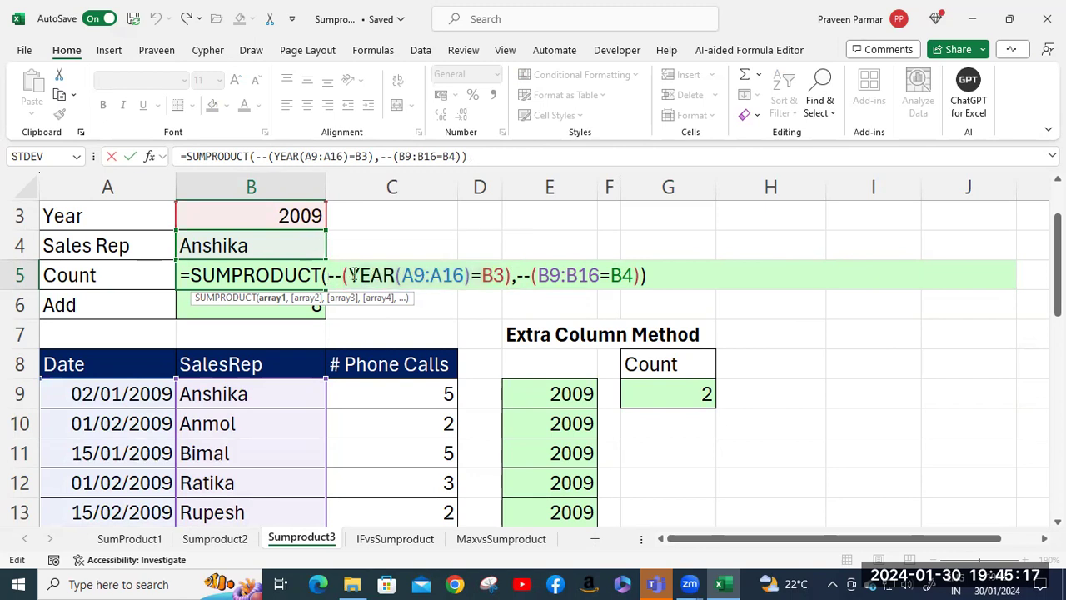
{"action": "left_click", "coordinate": [511, 275], "text": "shift"}
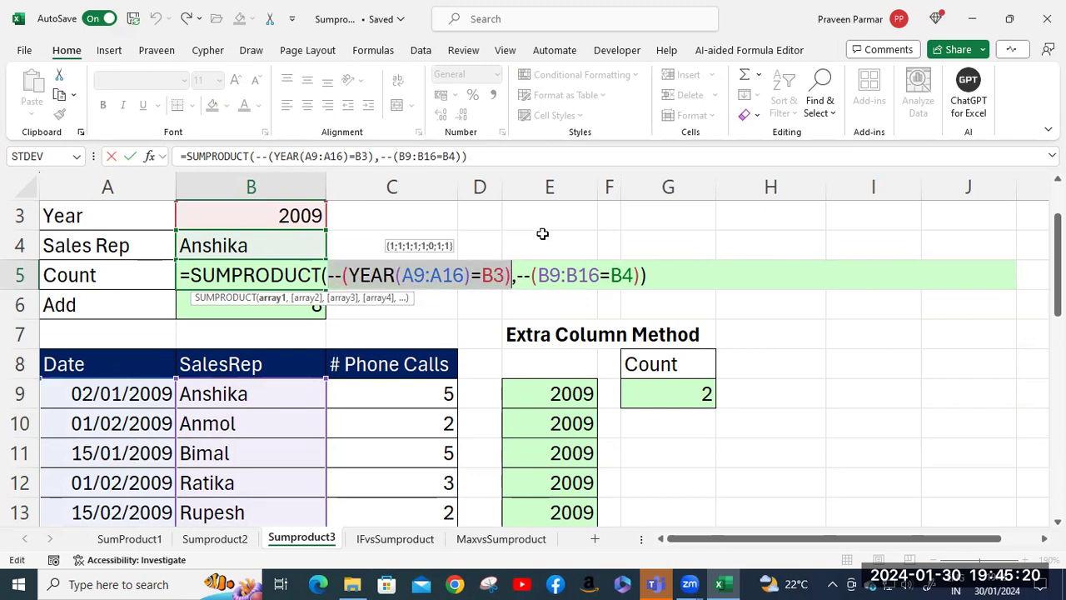
{"action": "key", "text": "F9"}
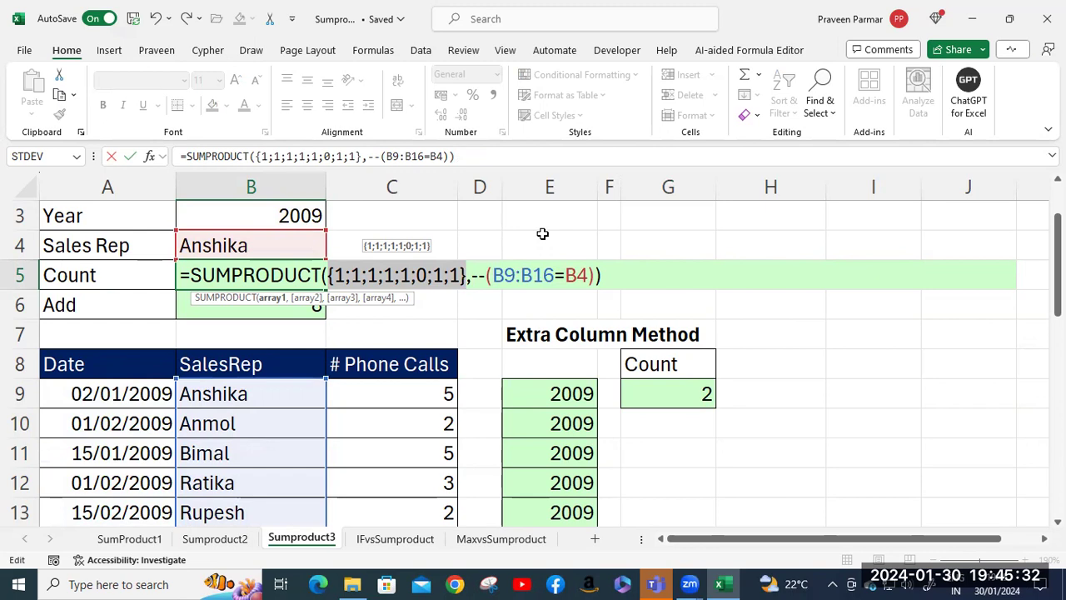
{"action": "key", "text": "ctrl+z"}
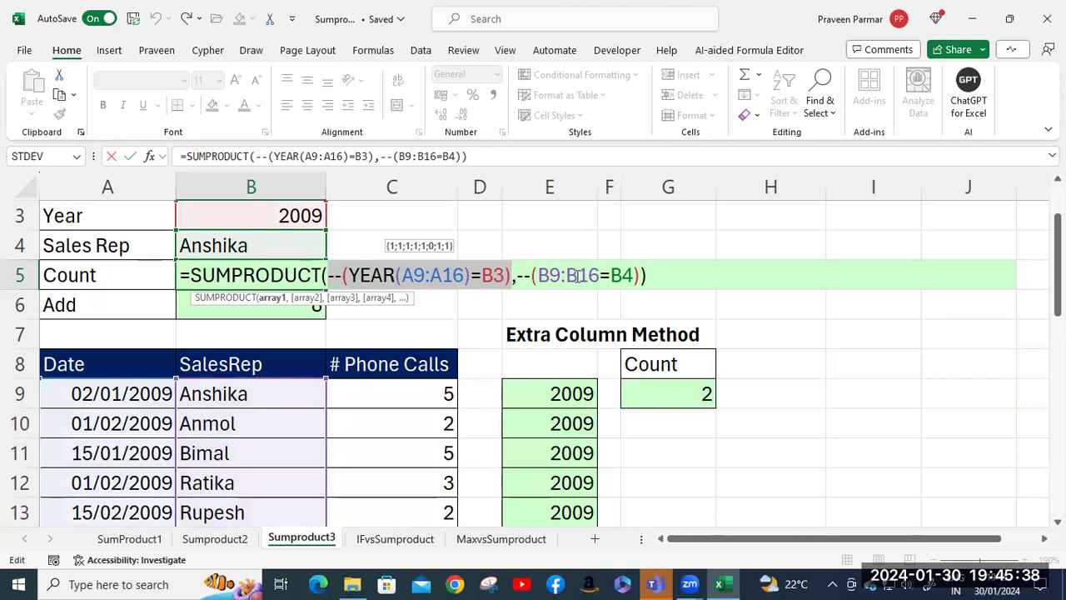
Evaluate the B9:B16 range in the B5 formula, undo the evaluation, and compare the array with the SalesRep column
{"action": "left_click", "coordinate": [541, 275]}
{"action": "left_click_drag", "start_coordinate": [542, 275], "coordinate": [600, 275]}
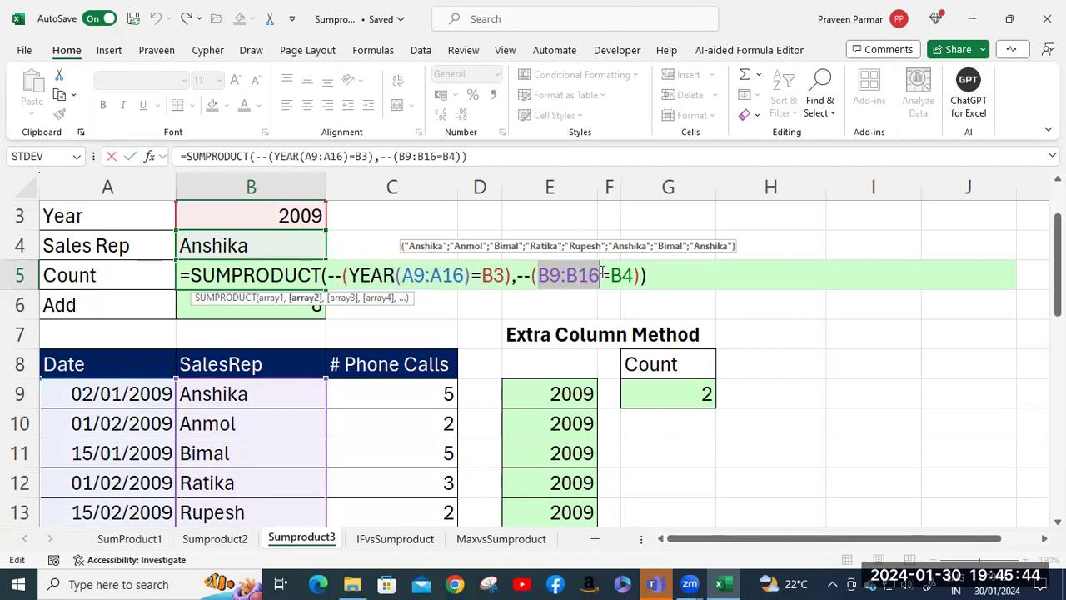
{"action": "key", "text": "F9"}
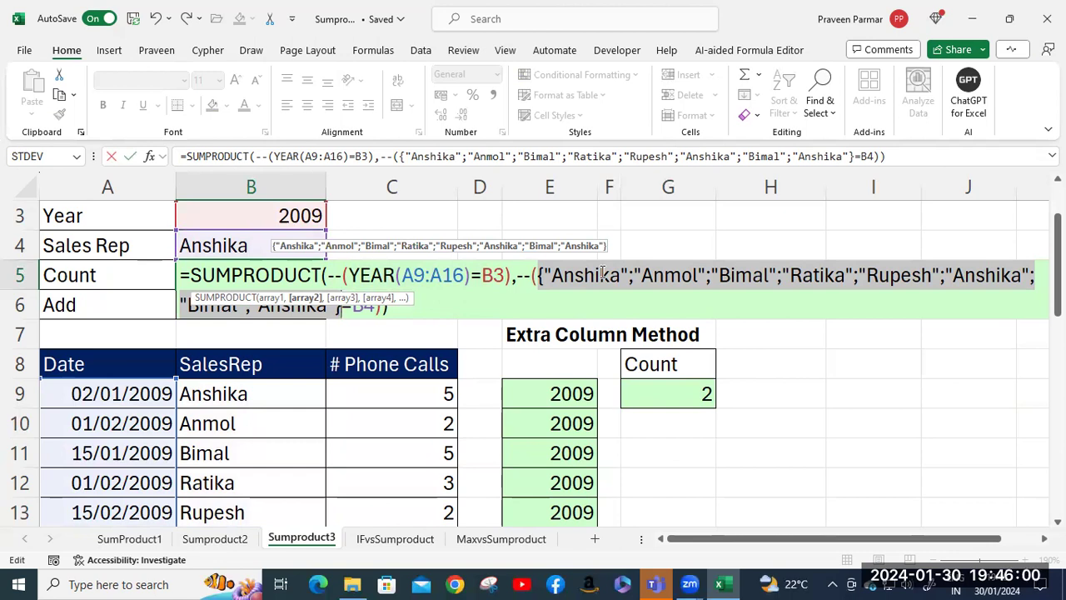
{"action": "key", "text": "ctrl+z"}
{"action": "scroll", "coordinate": [276, 400], "scroll_direction": "down", "scroll_amount": 1}
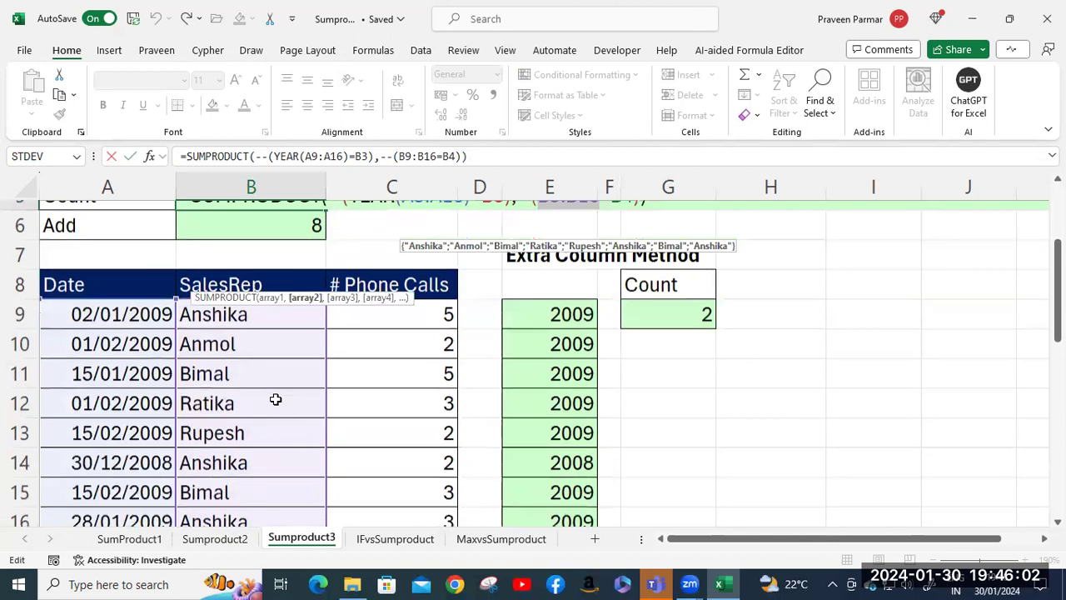
{"action": "scroll", "coordinate": [274, 408], "scroll_direction": "down", "scroll_amount": 1}
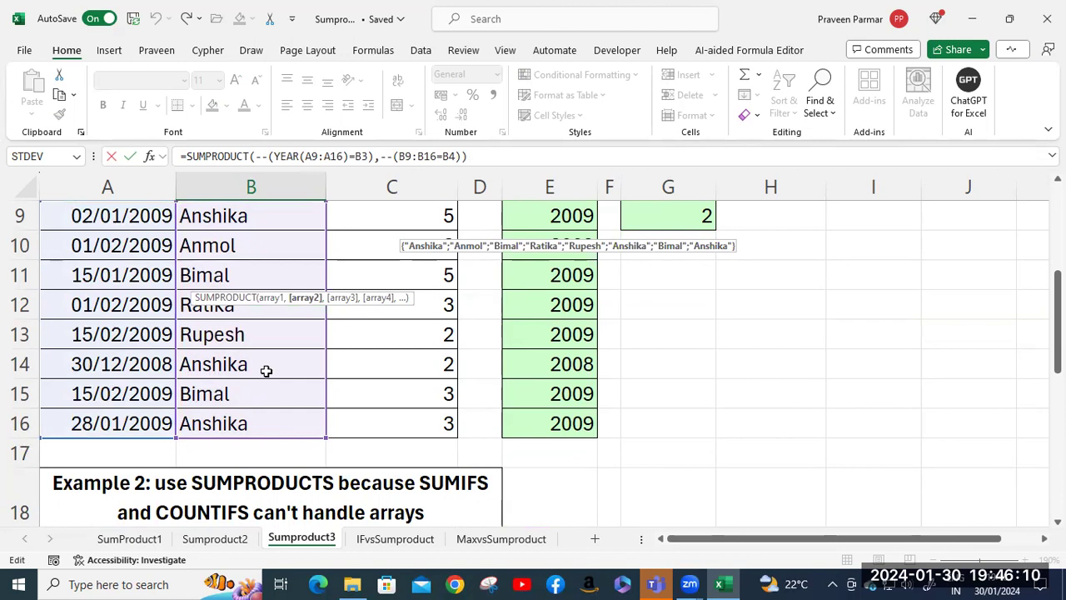
{"action": "scroll", "coordinate": [266, 371], "scroll_direction": "up", "scroll_amount": 2}
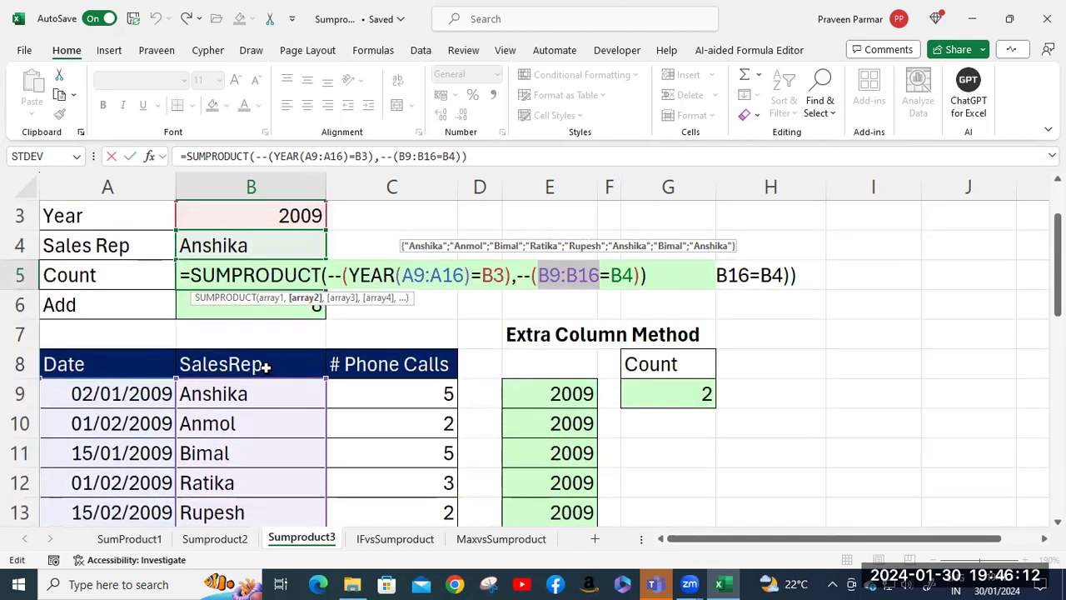
Evaluate the second SUMPRODUCT argument, --(B9:B16=B4), to view its numeric array, and undo the evaluation
{"action": "left_click", "coordinate": [533, 275]}
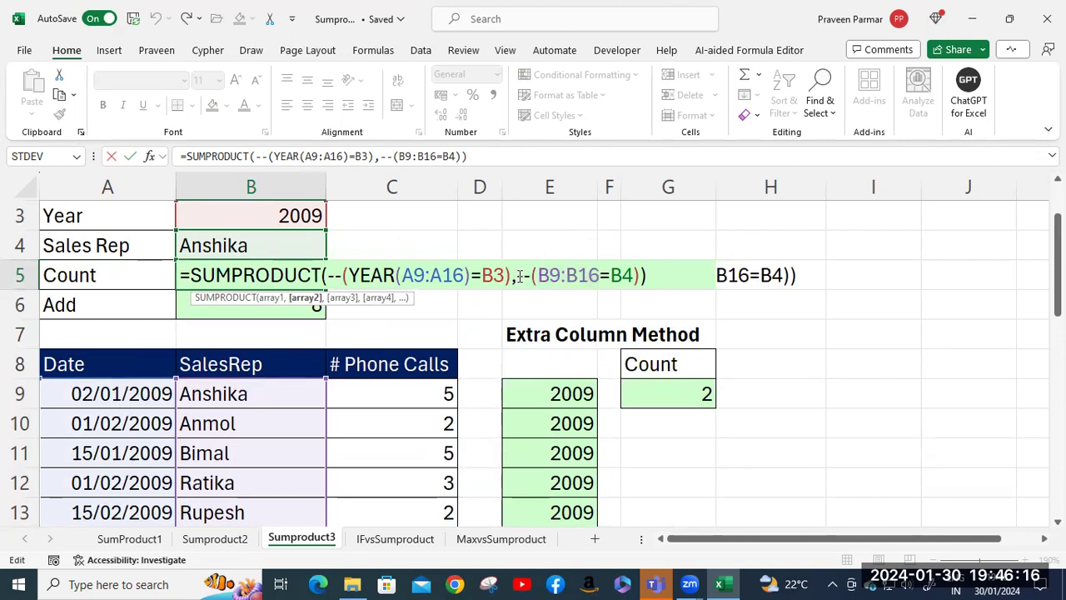
{"action": "left_click", "coordinate": [642, 275], "text": "shift"}
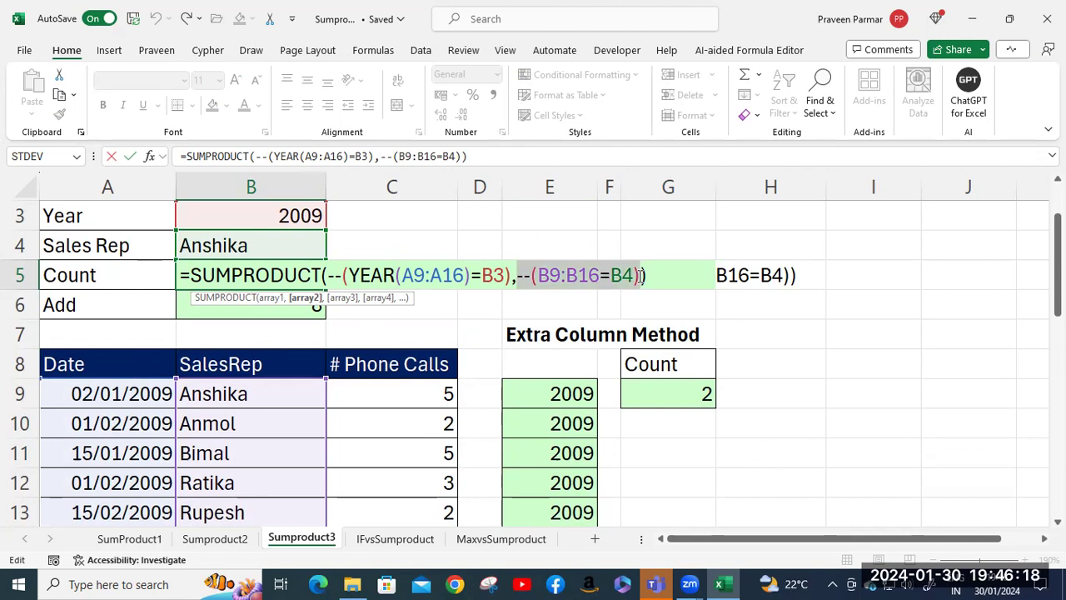
{"action": "key", "text": "F9"}
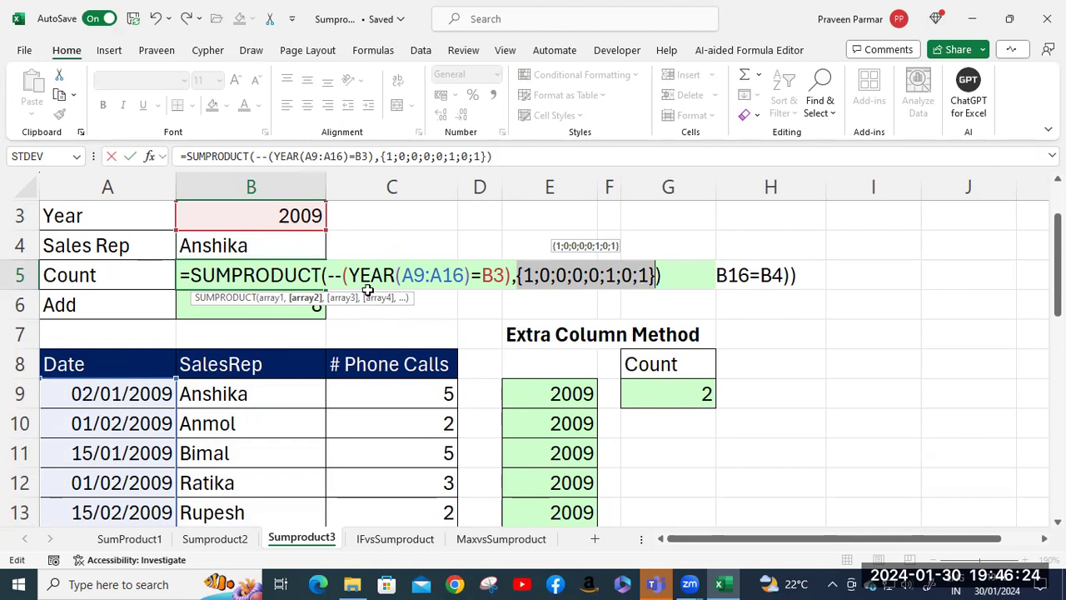
{"action": "left_click", "coordinate": [328, 275]}
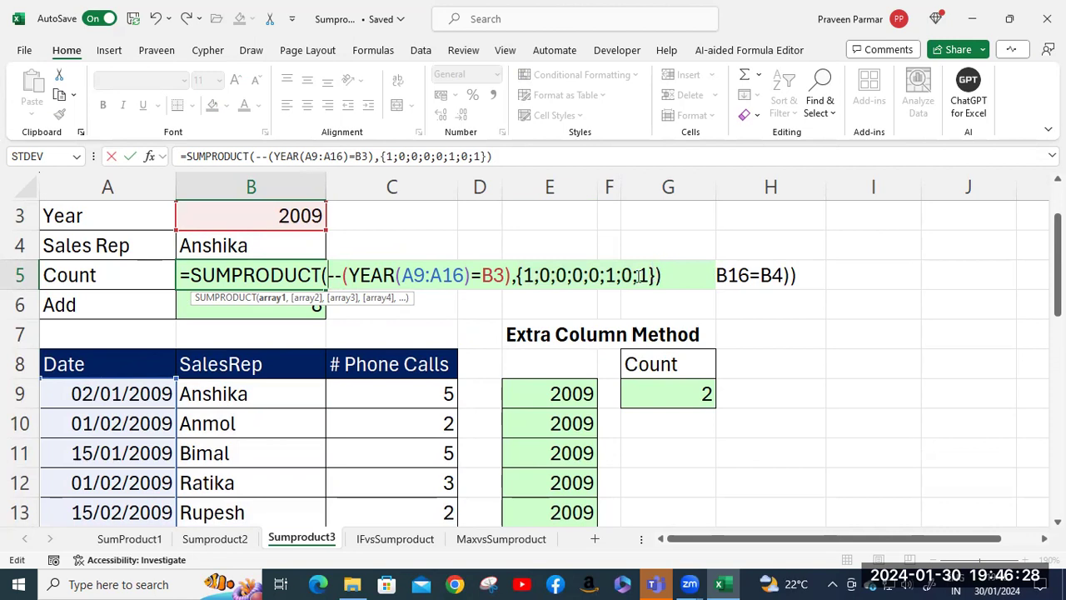
{"action": "key", "text": "ctrl+z"}
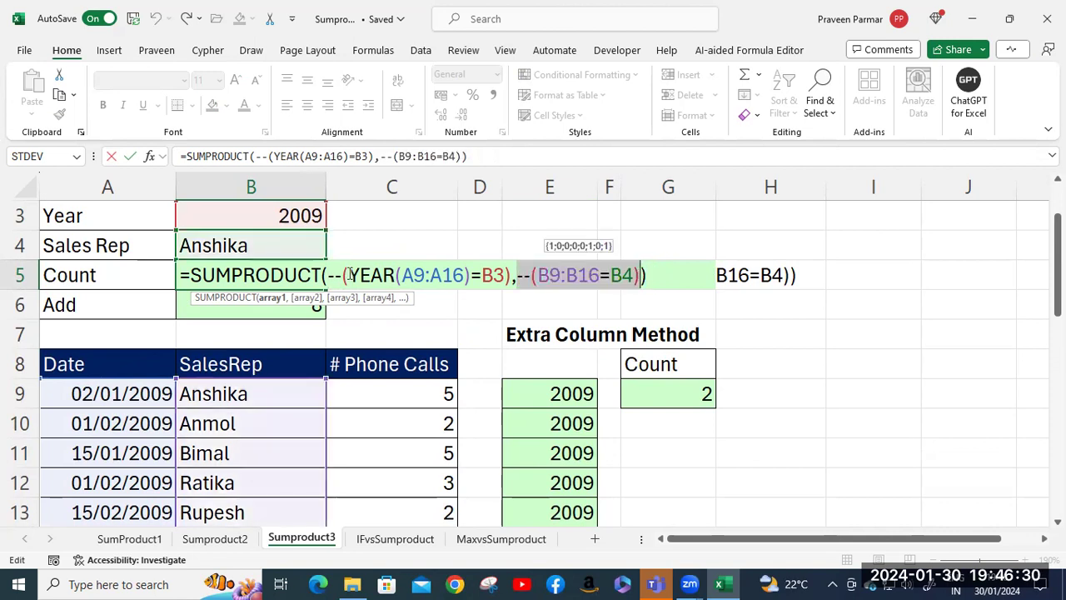
Try to evaluate both SUMPRODUCT arguments together, without and with the enclosing parentheses, and leave the B5 formula as is
{"action": "left_click", "coordinate": [329, 276]}
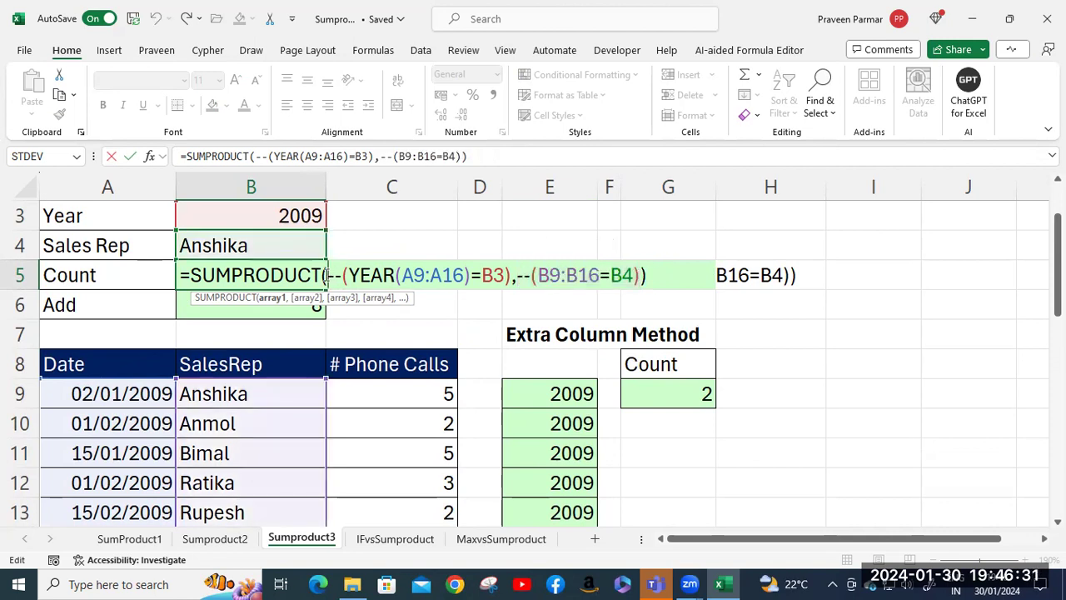
{"action": "left_click", "coordinate": [640, 275], "text": "shift"}
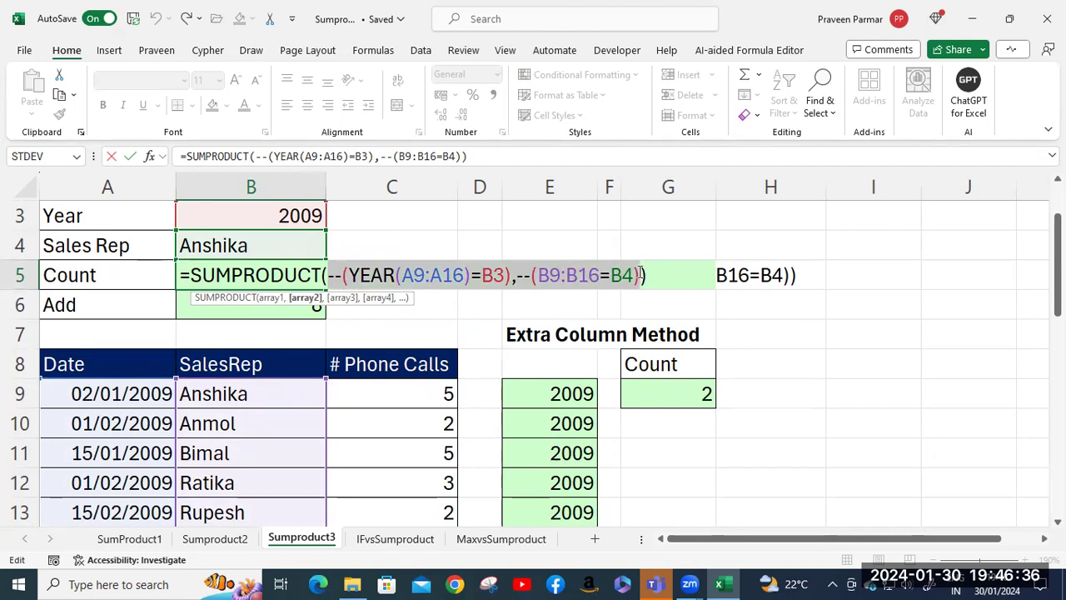
{"action": "key", "text": "F9"}
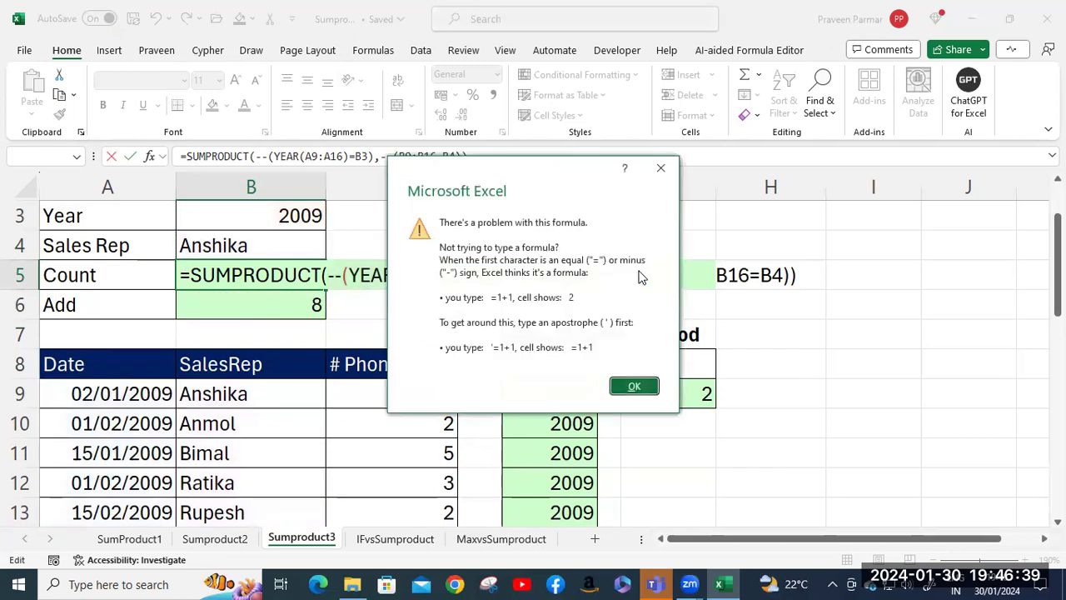
{"action": "left_click", "coordinate": [633, 385]}
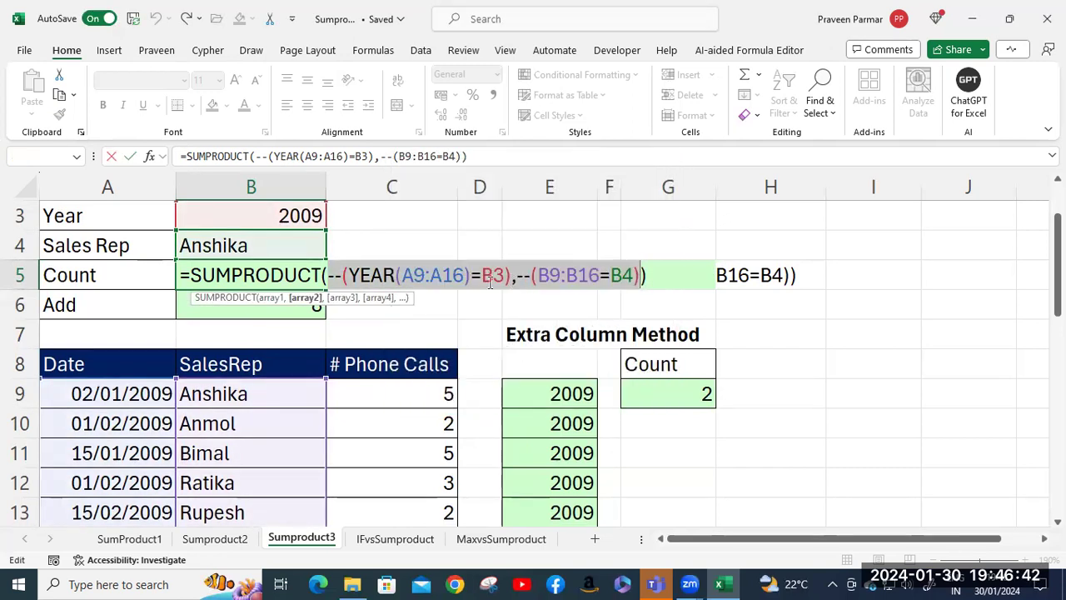
{"action": "left_click", "coordinate": [323, 274]}
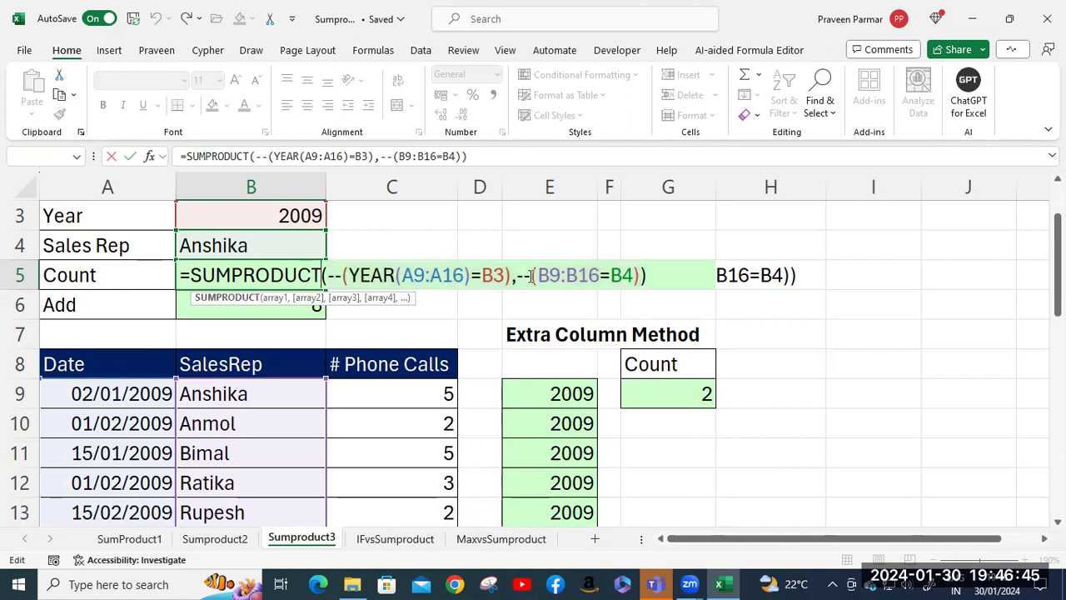
{"action": "left_click", "coordinate": [652, 275], "text": "shift"}
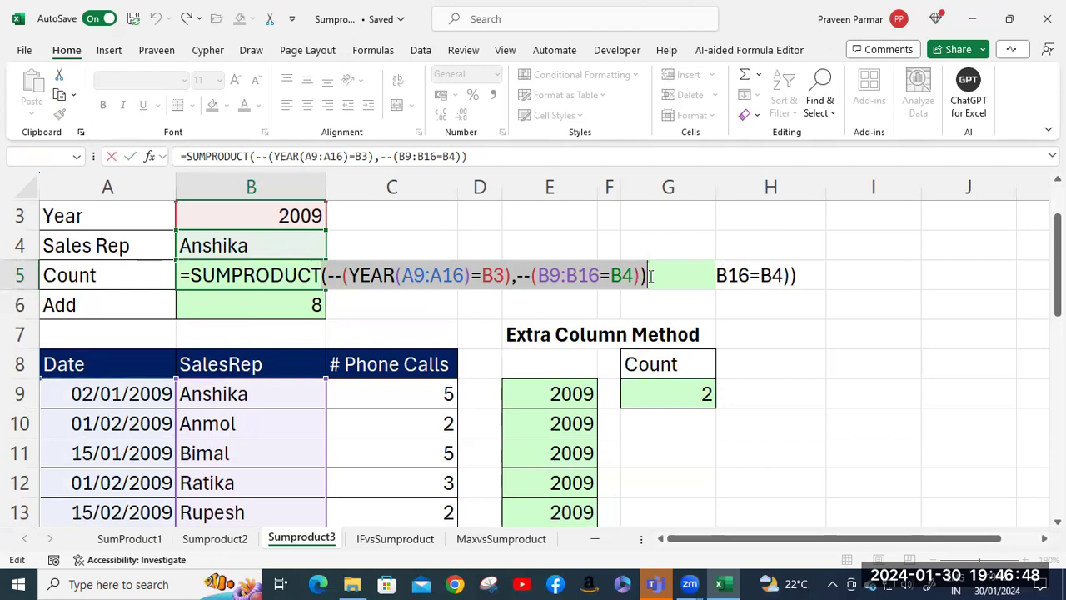
{"action": "key", "text": "F9"}
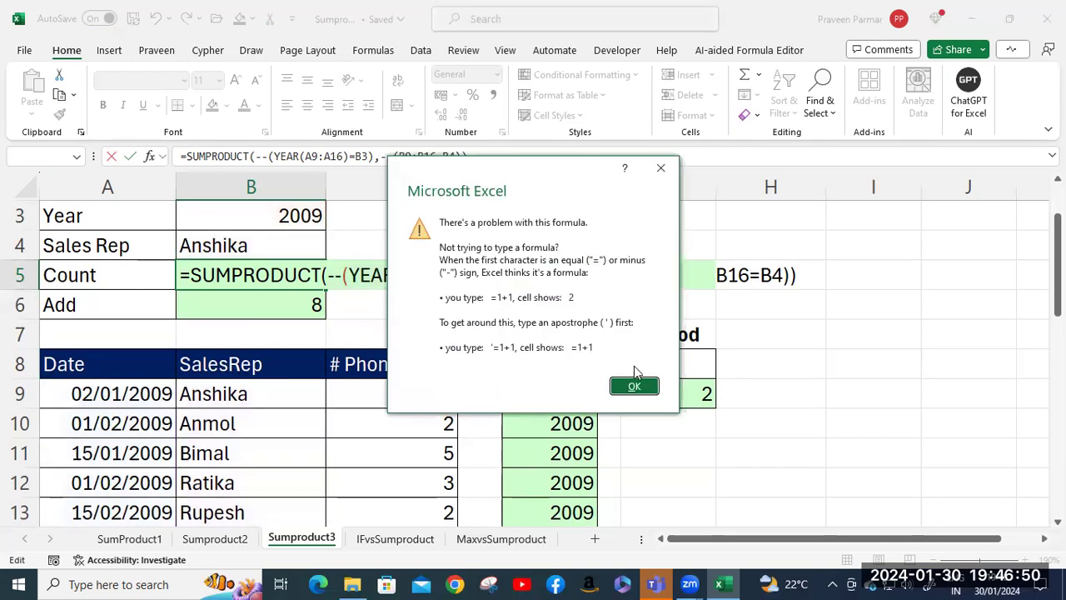
{"action": "left_click", "coordinate": [633, 386]}
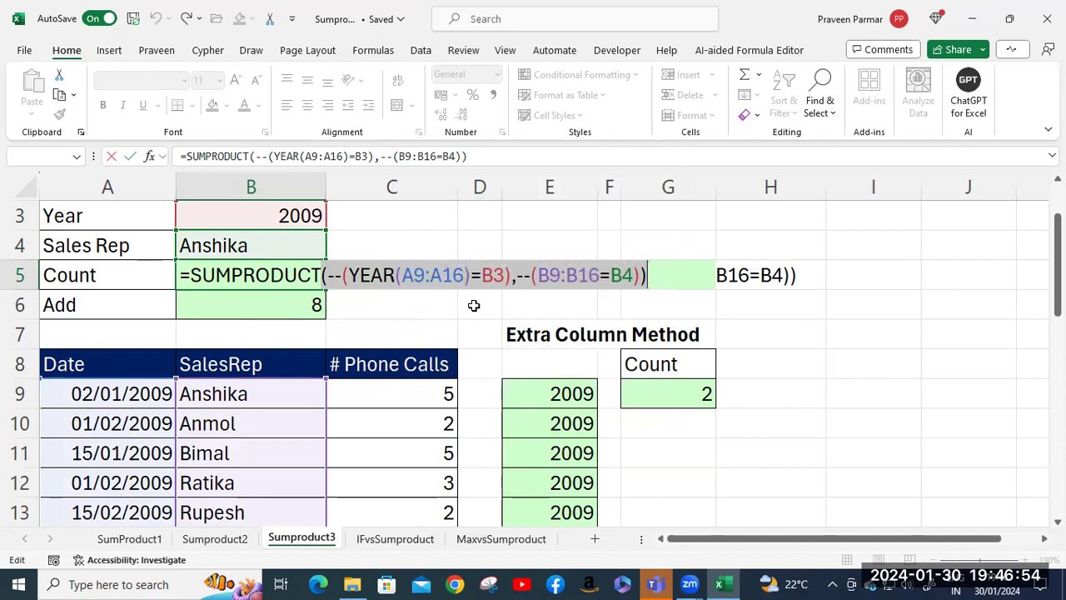
{"action": "left_click", "coordinate": [691, 245]}
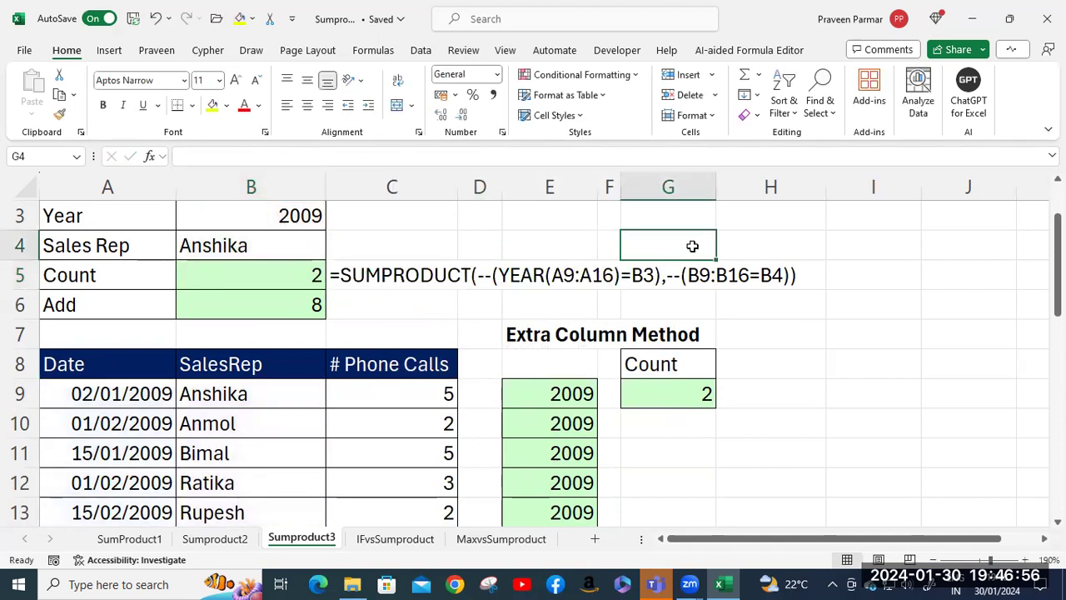
Open the Count formula in B5 and compare its referenced ranges with the Date and SalesRep columns in rows 9 to 16
{"action": "double_click", "coordinate": [242, 275]}
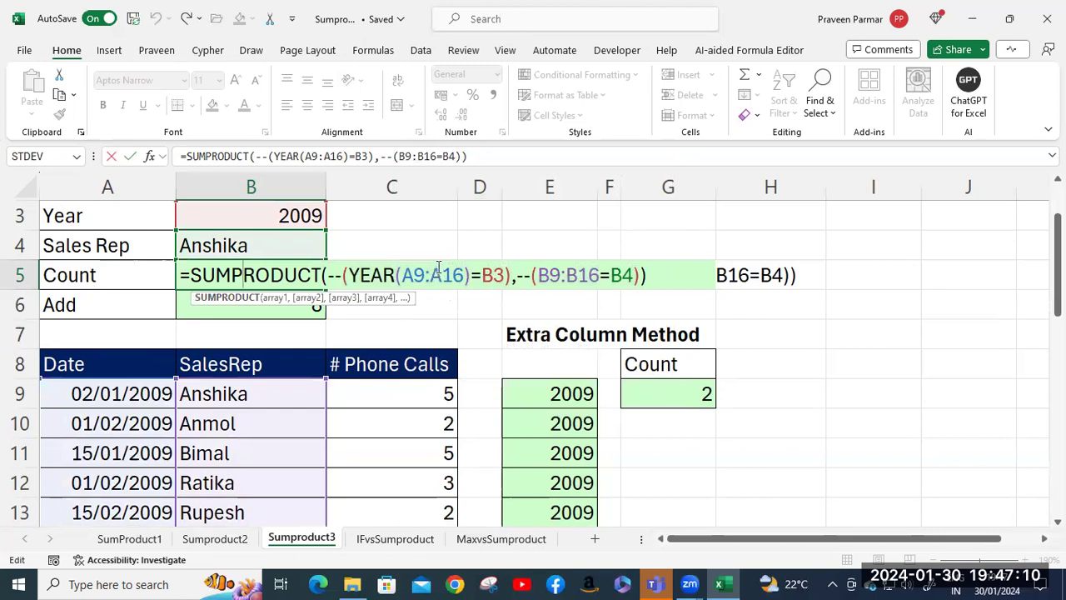
{"action": "scroll", "coordinate": [158, 456], "scroll_direction": "down", "scroll_amount": 1}
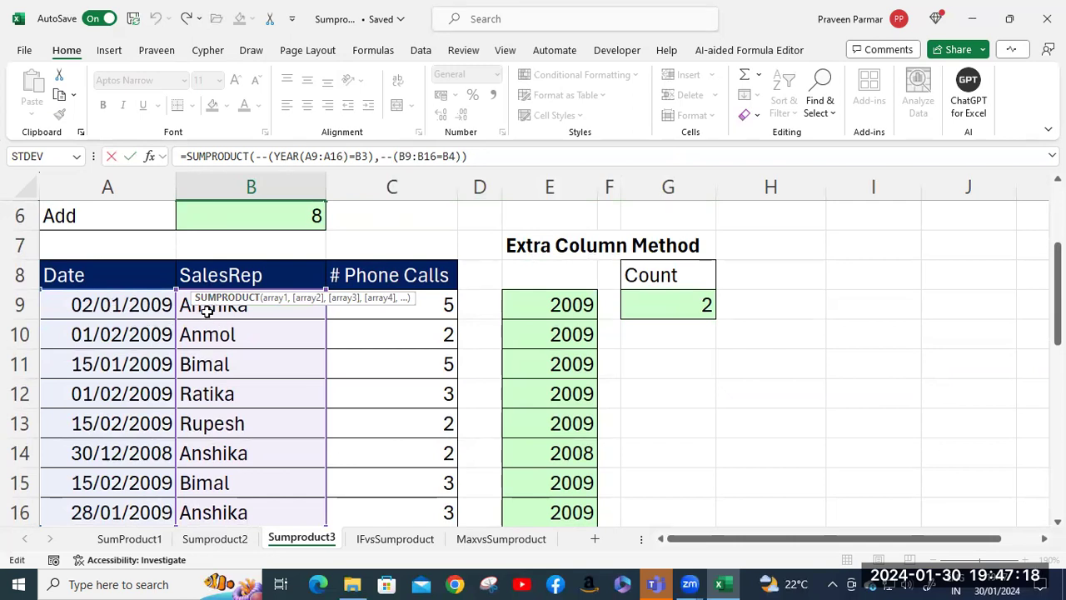
{"action": "scroll", "coordinate": [206, 308], "scroll_direction": "down", "scroll_amount": 1}
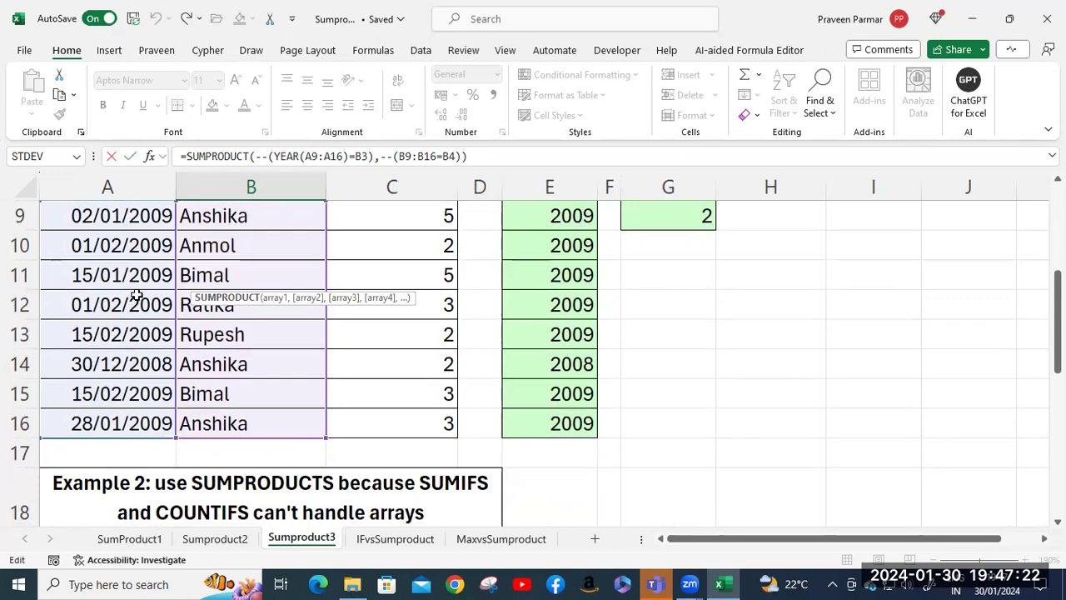
{"action": "scroll", "coordinate": [136, 296], "scroll_direction": "up", "scroll_amount": 1}
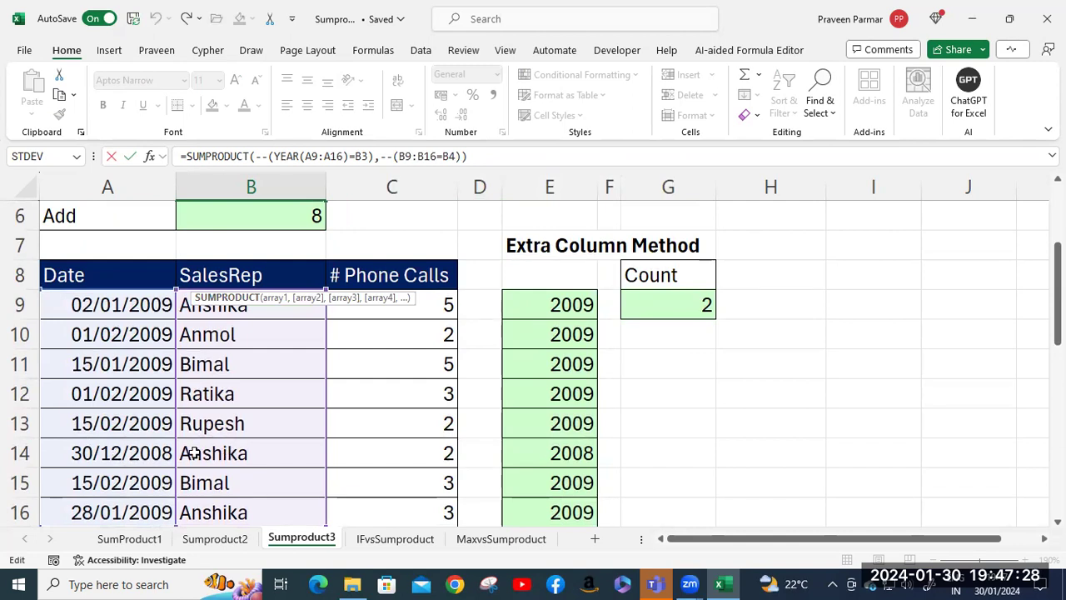
{"action": "scroll", "coordinate": [194, 452], "scroll_direction": "down", "scroll_amount": 1}
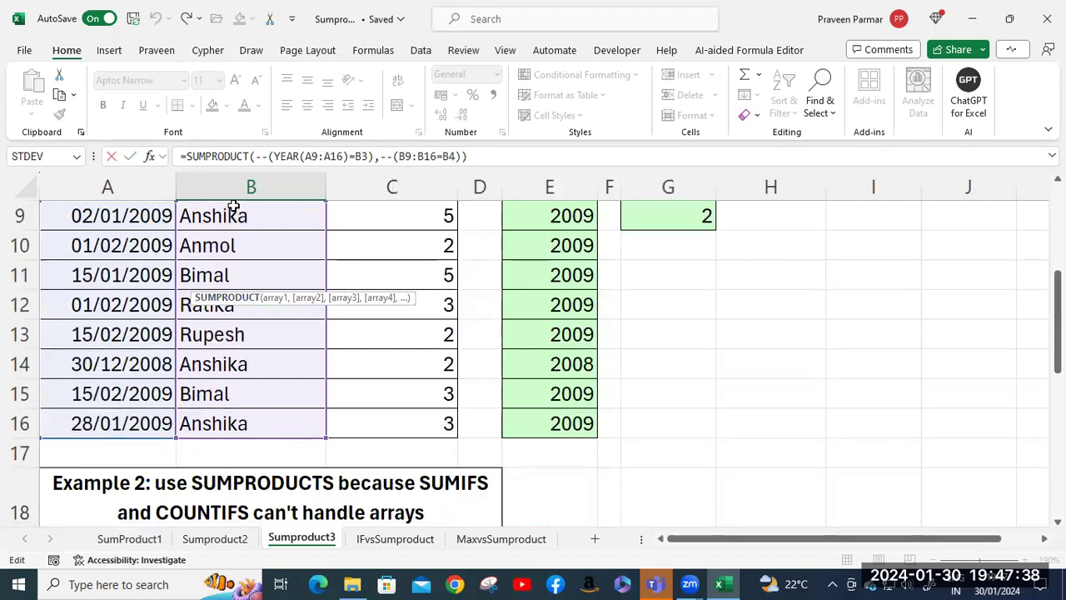
{"action": "scroll", "coordinate": [338, 388], "scroll_direction": "up", "scroll_amount": 2}
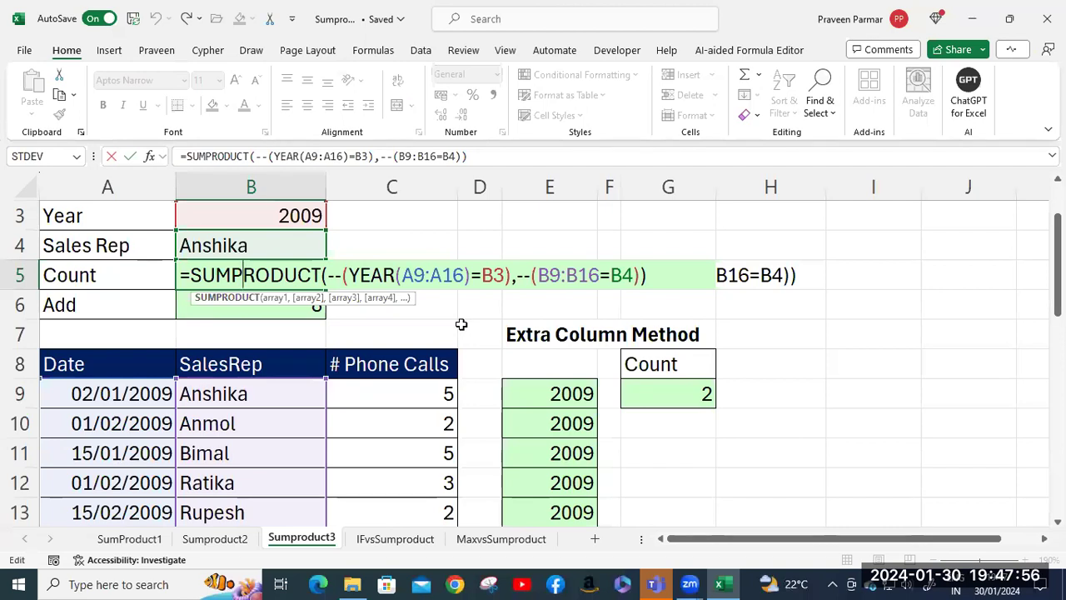
Preview the array returned by YEAR(A9:A16) in the B5 formula, and close the formula without changing it
{"action": "left_click", "coordinate": [397, 275]}
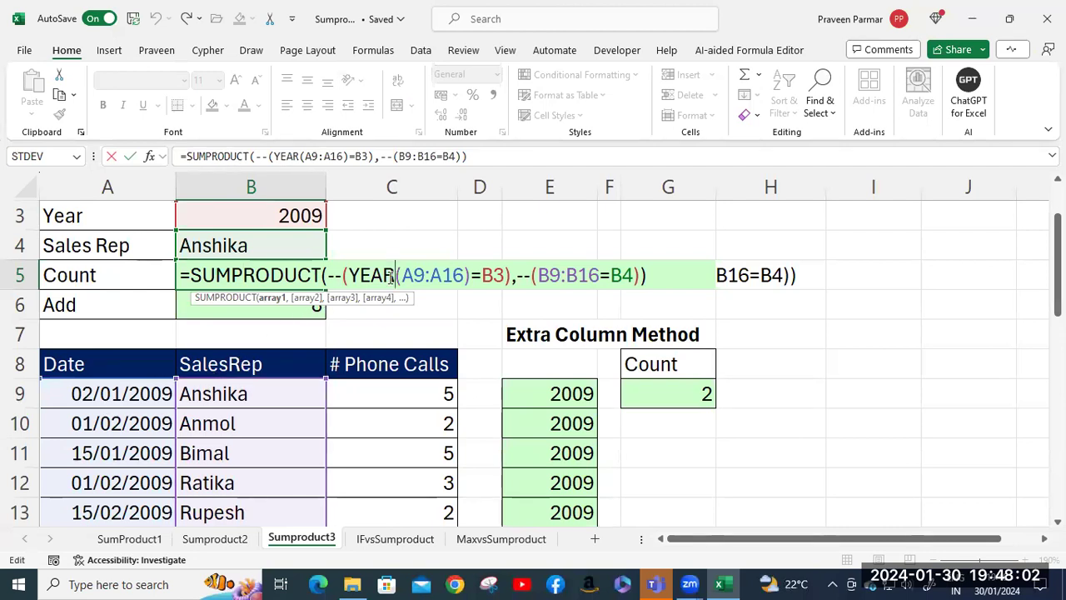
{"action": "left_click_drag", "start_coordinate": [349, 275], "coordinate": [470, 273]}
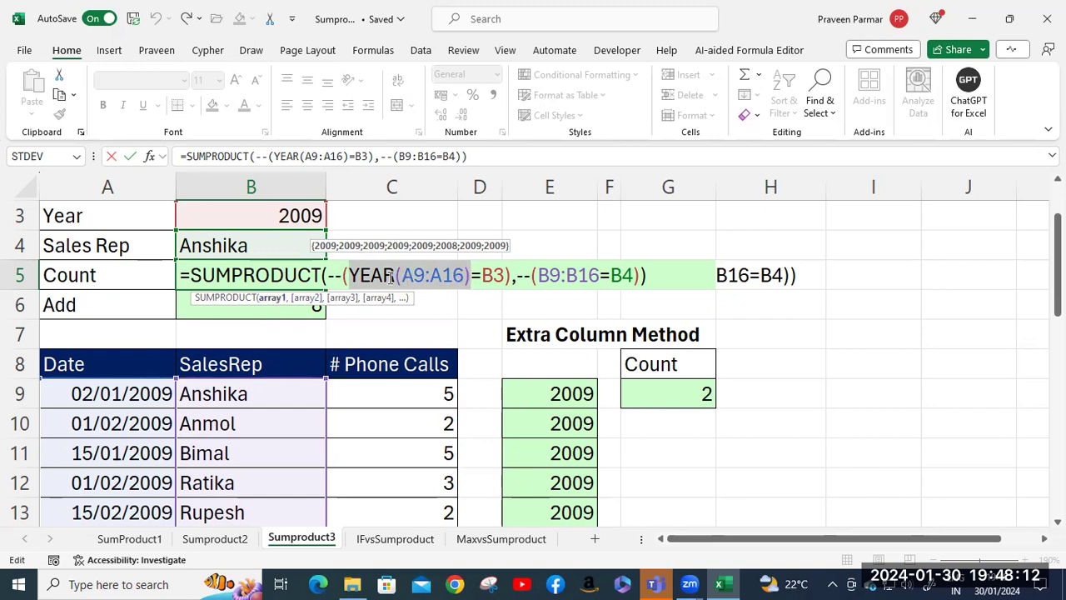
{"action": "left_click", "coordinate": [466, 277]}
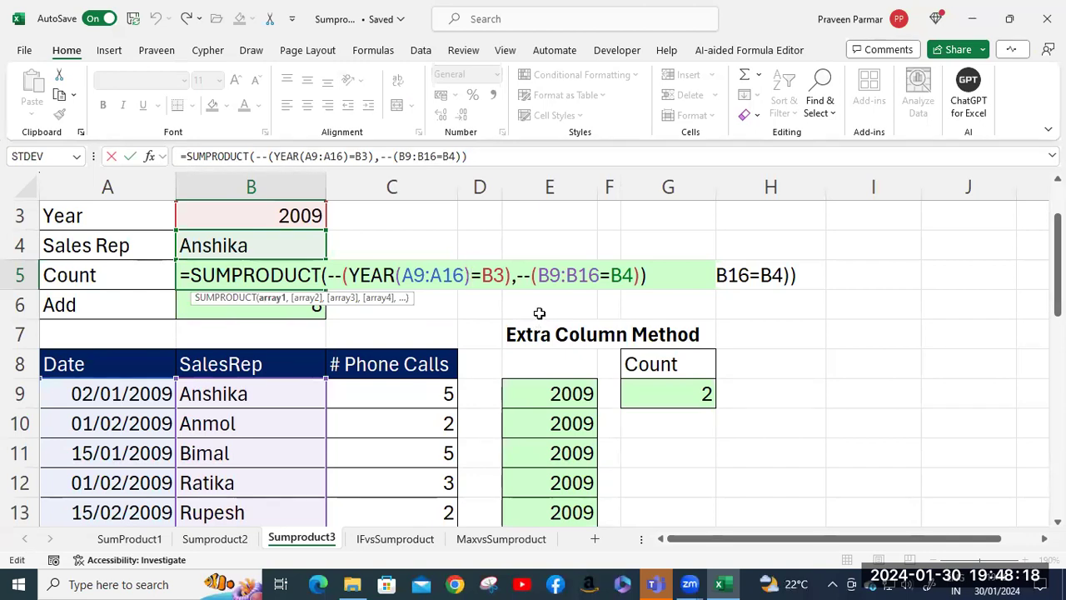
{"action": "left_click", "coordinate": [653, 277]}
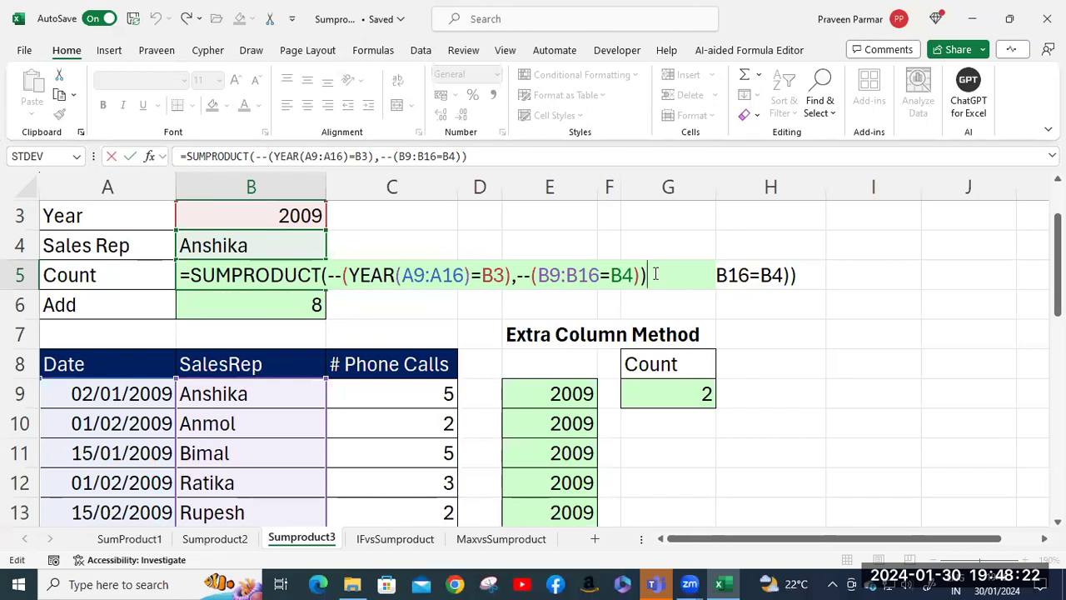
{"action": "key", "text": "Return"}
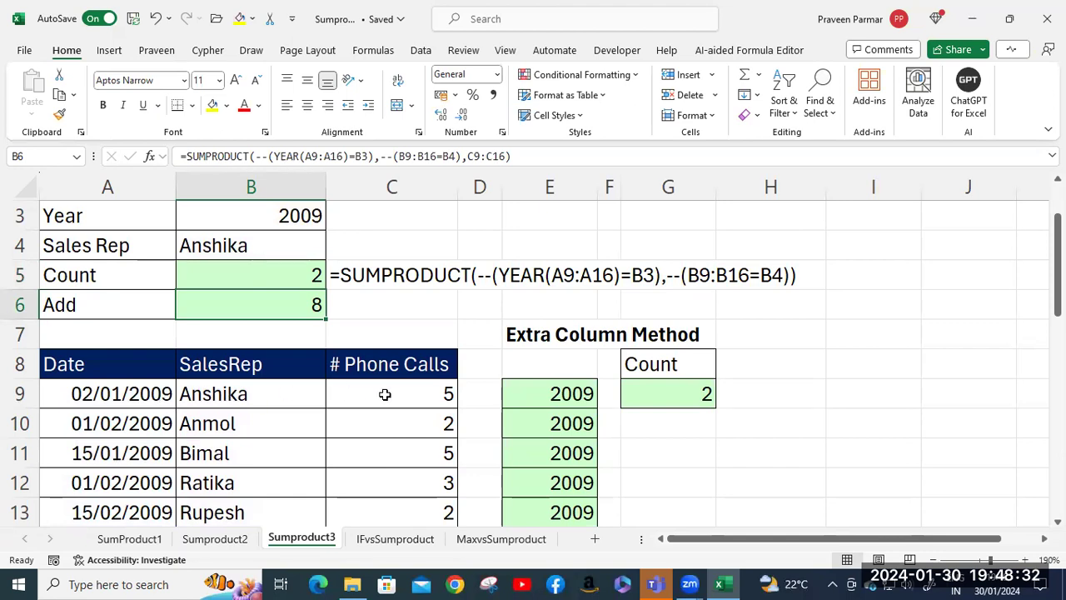
Open the Add formula in B6 and preview the arrays of its year condition and sales rep condition
{"action": "scroll", "coordinate": [389, 391], "scroll_direction": "down", "scroll_amount": 3}
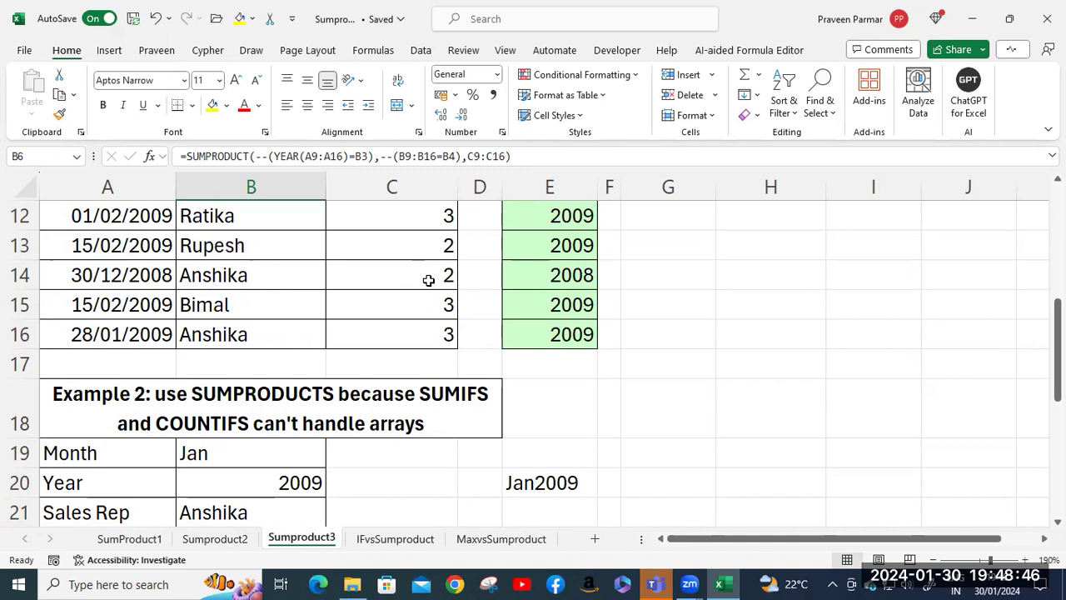
{"action": "scroll", "coordinate": [428, 279], "scroll_direction": "up", "scroll_amount": 4}
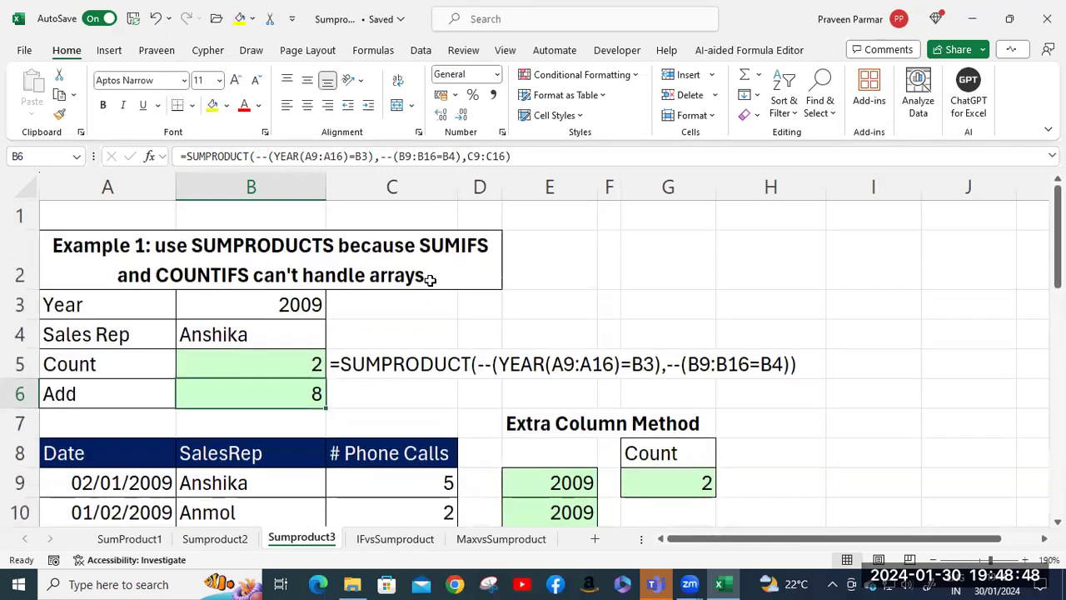
{"action": "double_click", "coordinate": [295, 394]}
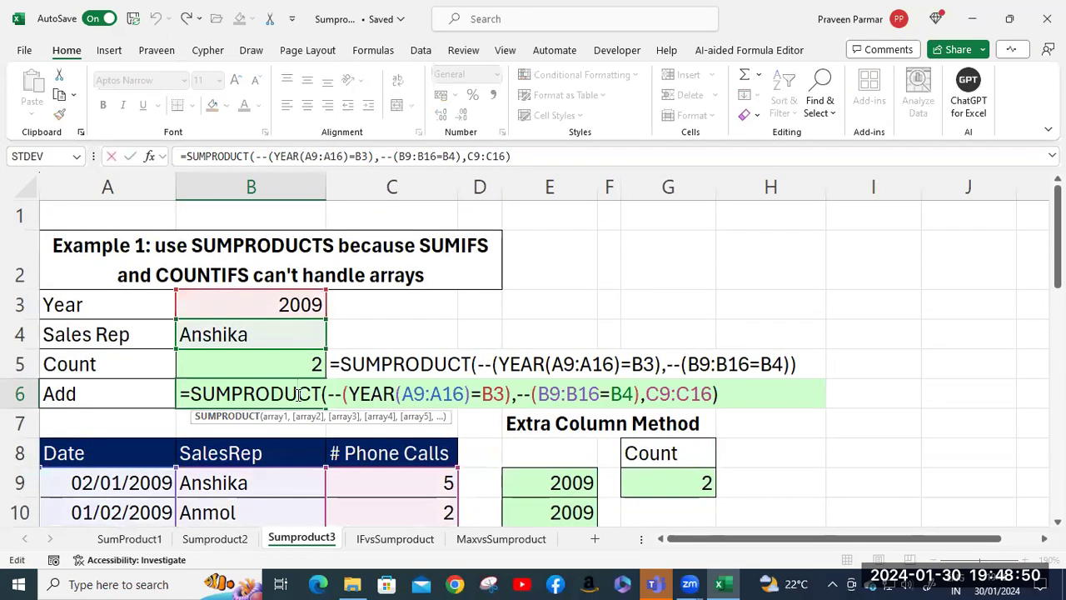
{"action": "left_click_drag", "start_coordinate": [327, 394], "coordinate": [515, 398]}
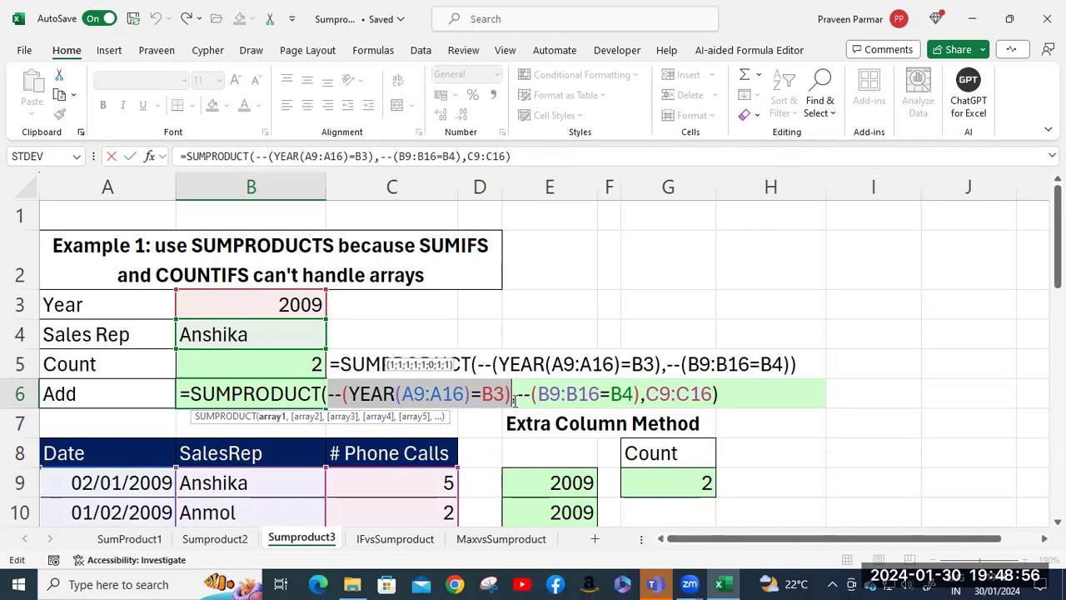
{"action": "left_click_drag", "start_coordinate": [516, 394], "coordinate": [642, 392]}
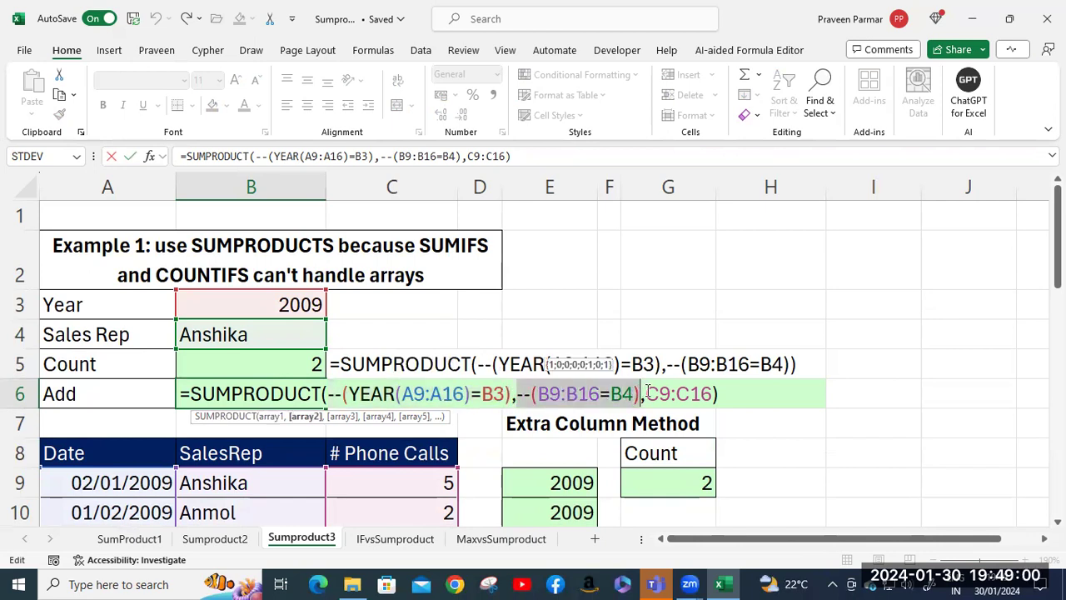
Preview the C9:C16 argument of the B6 formula, compare it with the # Phone Calls column, and close the formula unchanged
{"action": "left_click", "coordinate": [645, 394]}
{"action": "scroll", "coordinate": [425, 483], "scroll_direction": "down", "scroll_amount": 1}
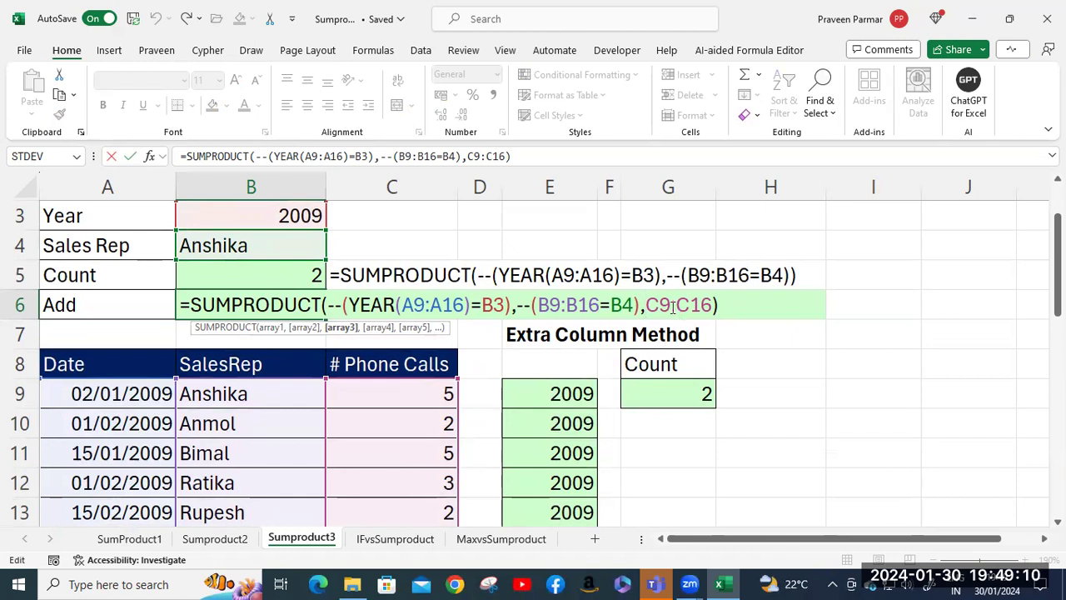
{"action": "left_click_drag", "start_coordinate": [647, 304], "coordinate": [709, 305]}
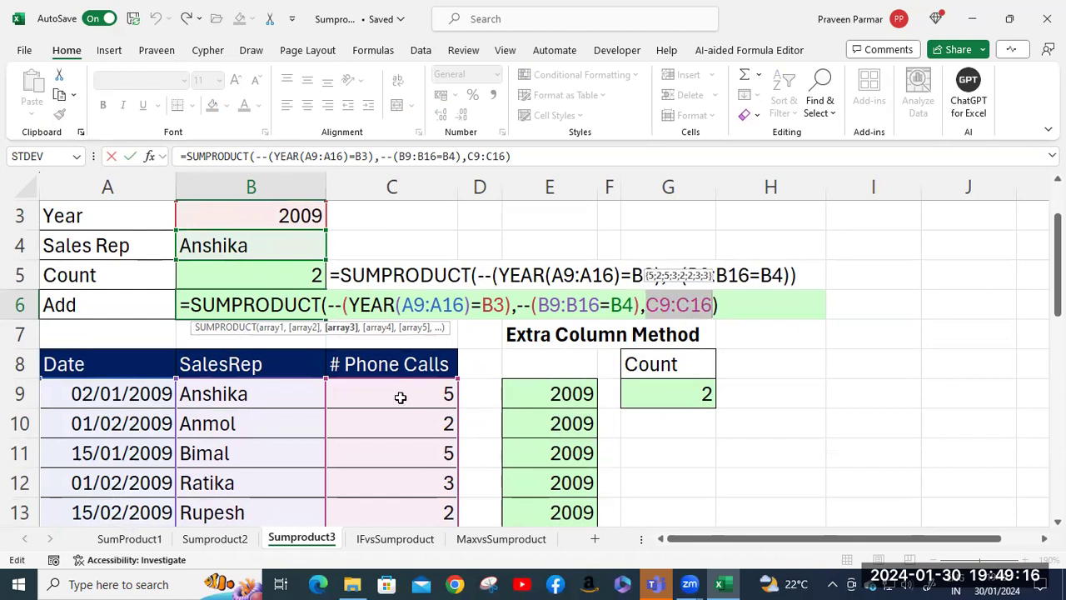
{"action": "scroll", "coordinate": [400, 397], "scroll_direction": "down", "scroll_amount": 2}
{"action": "scroll", "coordinate": [400, 397], "scroll_direction": "up", "scroll_amount": 3}
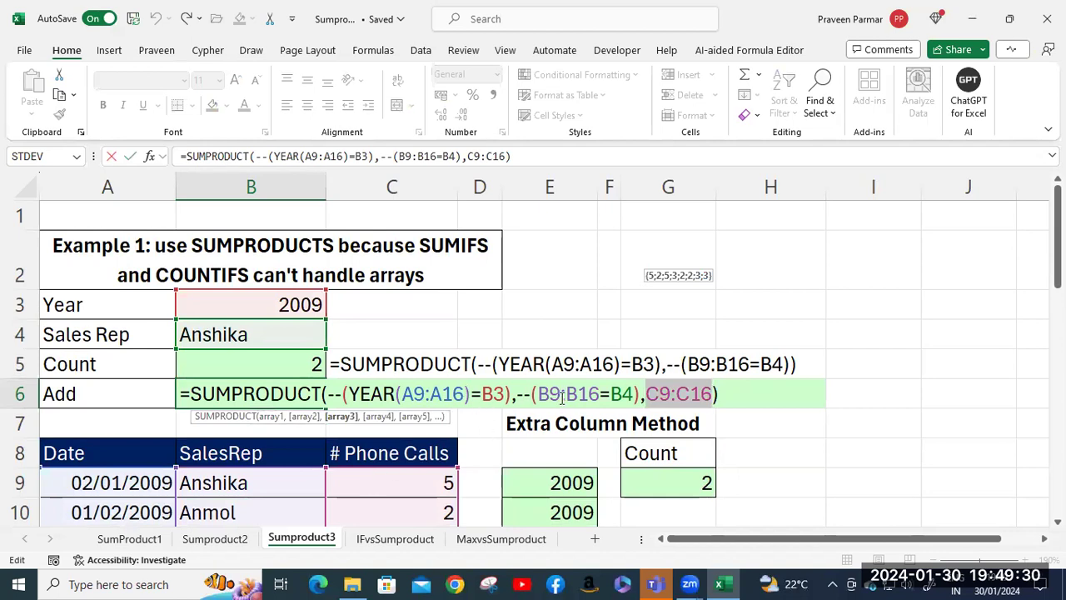
{"action": "scroll", "coordinate": [408, 485], "scroll_direction": "down", "scroll_amount": 1}
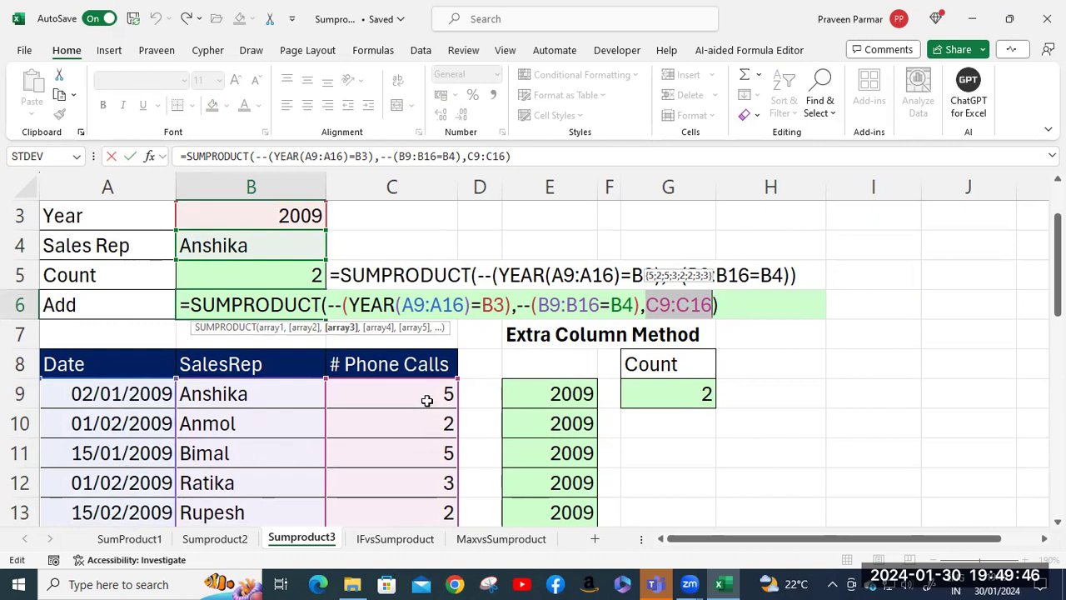
{"action": "scroll", "coordinate": [430, 450], "scroll_direction": "down", "scroll_amount": 1}
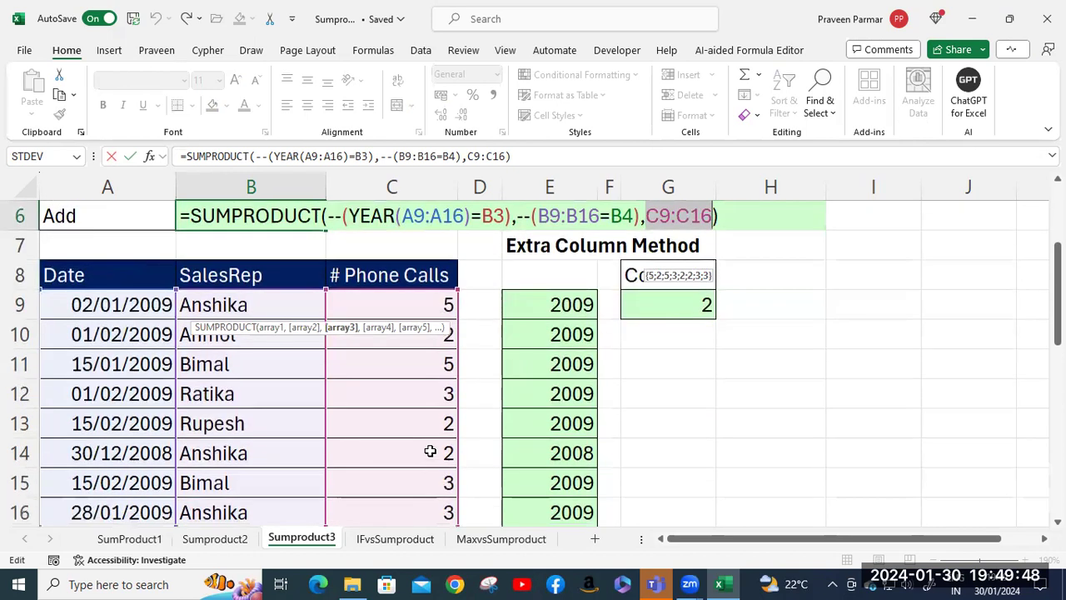
{"action": "scroll", "coordinate": [685, 471], "scroll_direction": "up", "scroll_amount": 2}
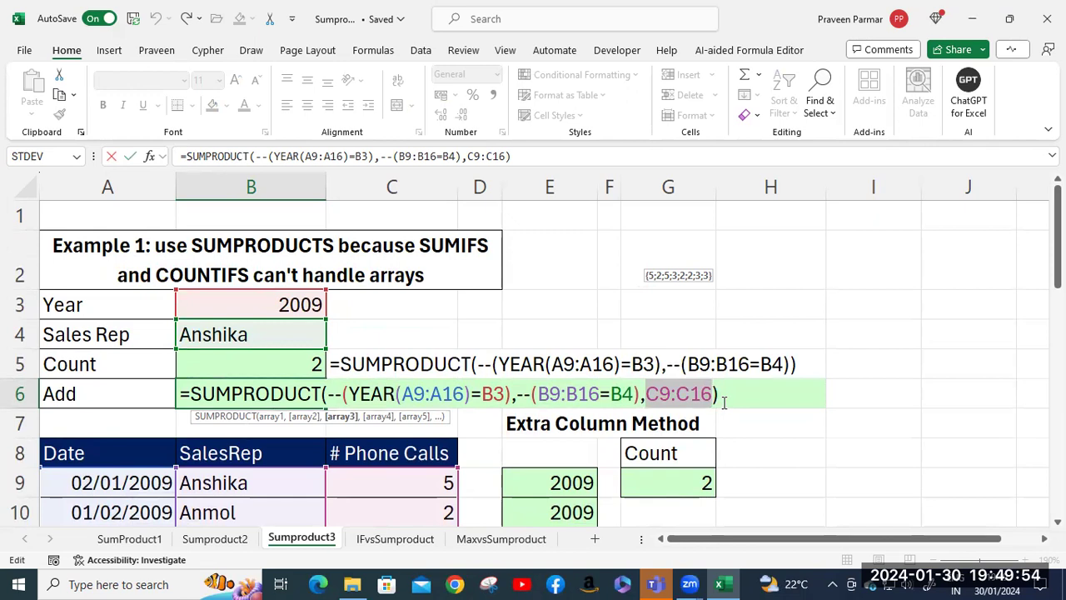
{"action": "left_click", "coordinate": [738, 394]}
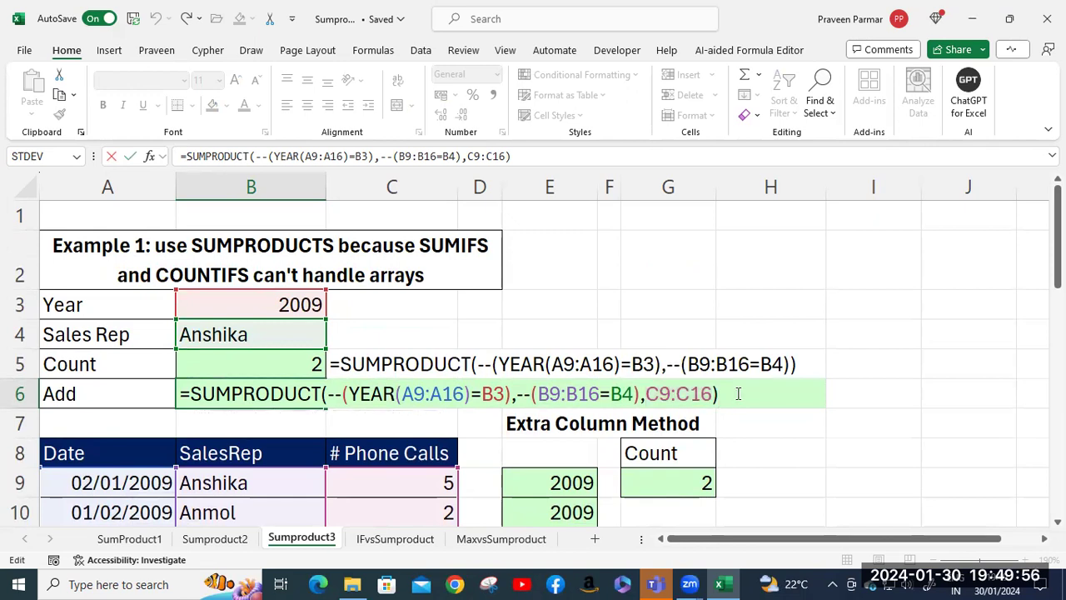
{"action": "key", "text": "Return"}
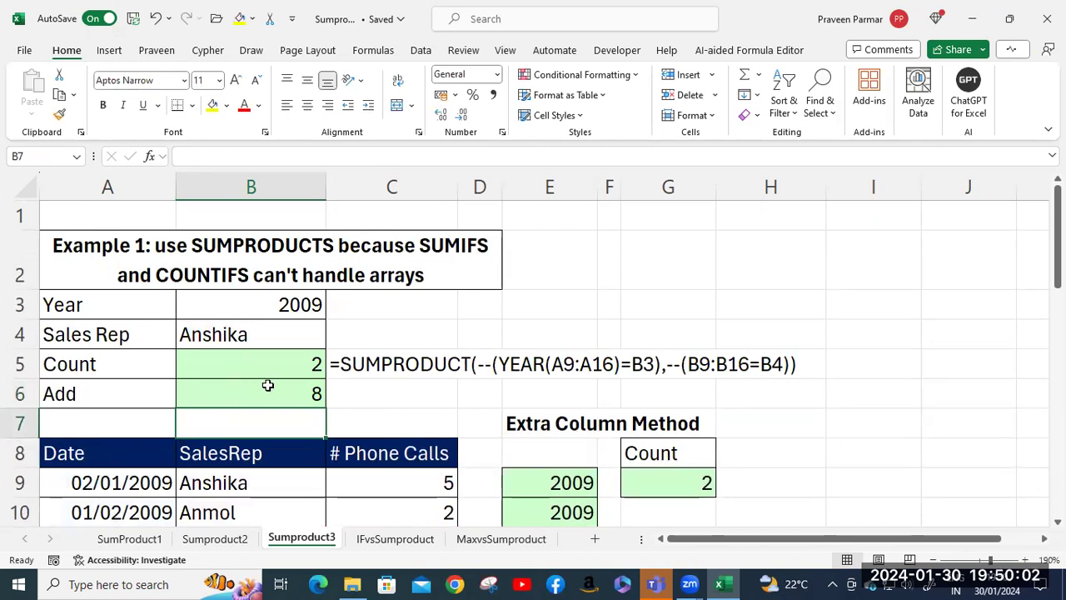
Examine Example 2's month, year and sales rep criteria, the SUMPRODUCT count formula in B22, and the data in rows 26 to 33
{"action": "scroll", "coordinate": [267, 385], "scroll_direction": "down", "scroll_amount": 5}
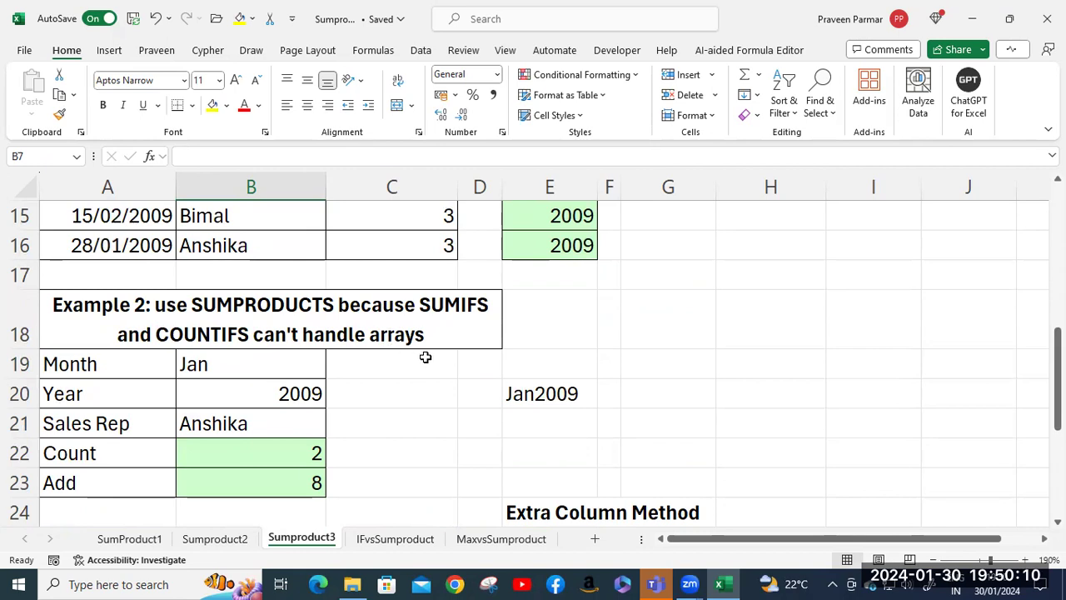
{"action": "scroll", "coordinate": [425, 357], "scroll_direction": "down", "scroll_amount": 1}
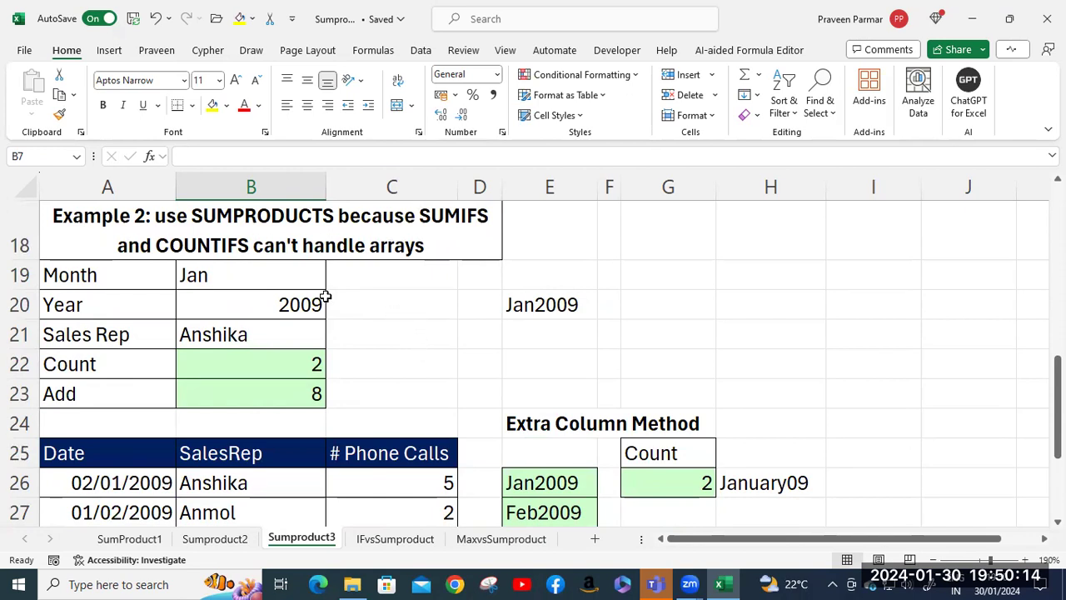
{"action": "left_click", "coordinate": [258, 278]}
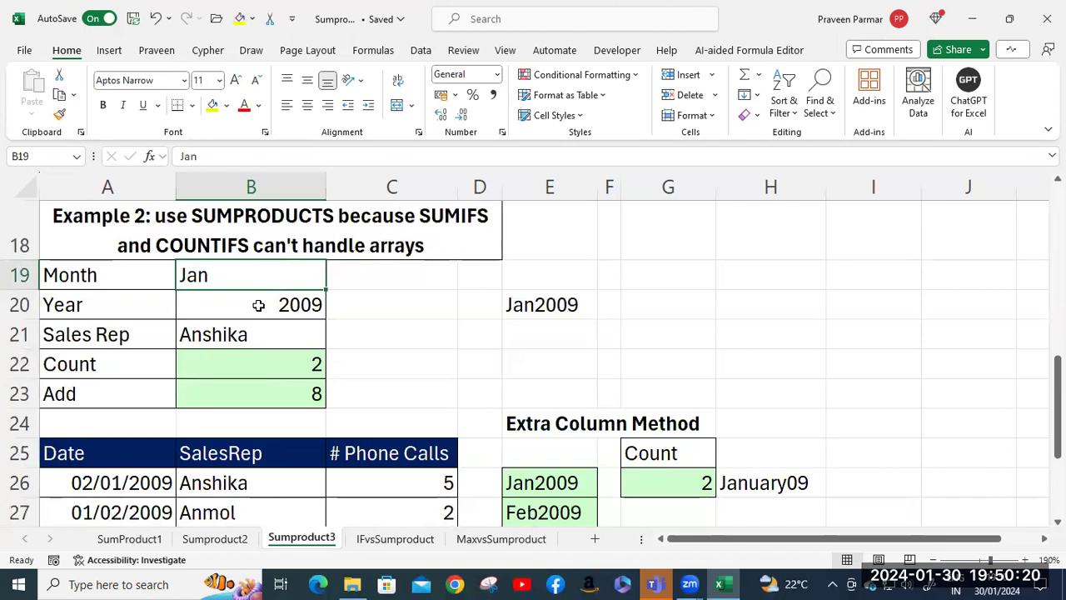
{"action": "left_click", "coordinate": [258, 305]}
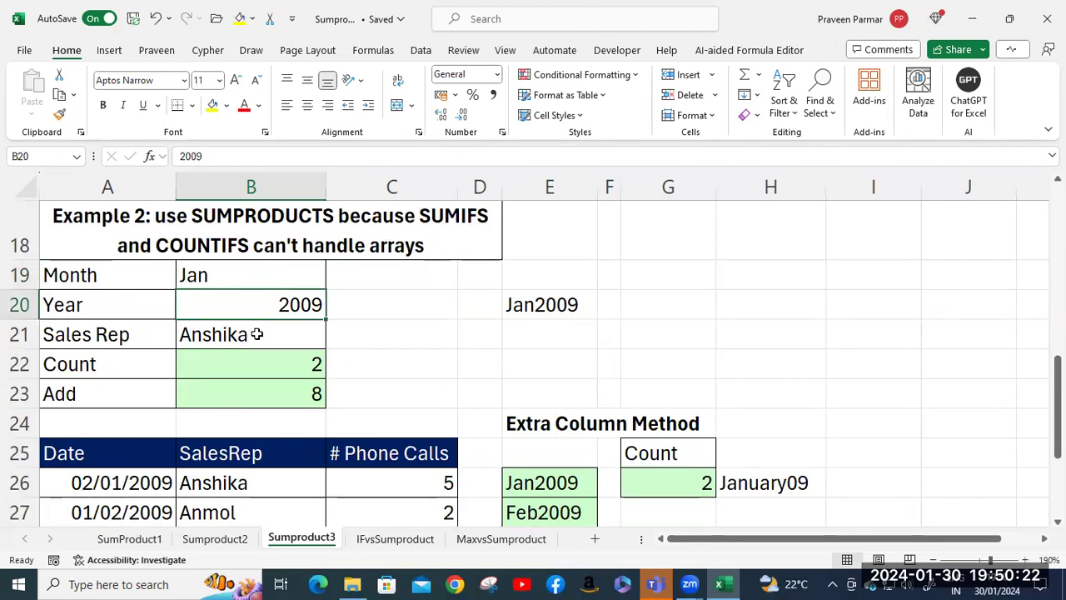
{"action": "left_click", "coordinate": [257, 334]}
{"action": "left_click", "coordinate": [256, 372]}
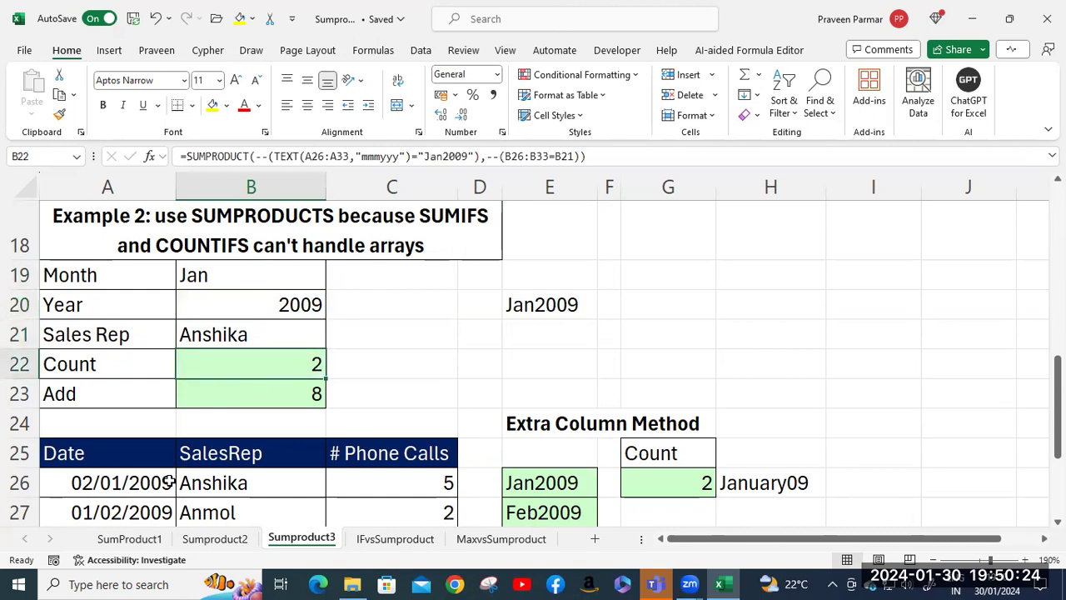
{"action": "scroll", "coordinate": [153, 484], "scroll_direction": "down", "scroll_amount": 3}
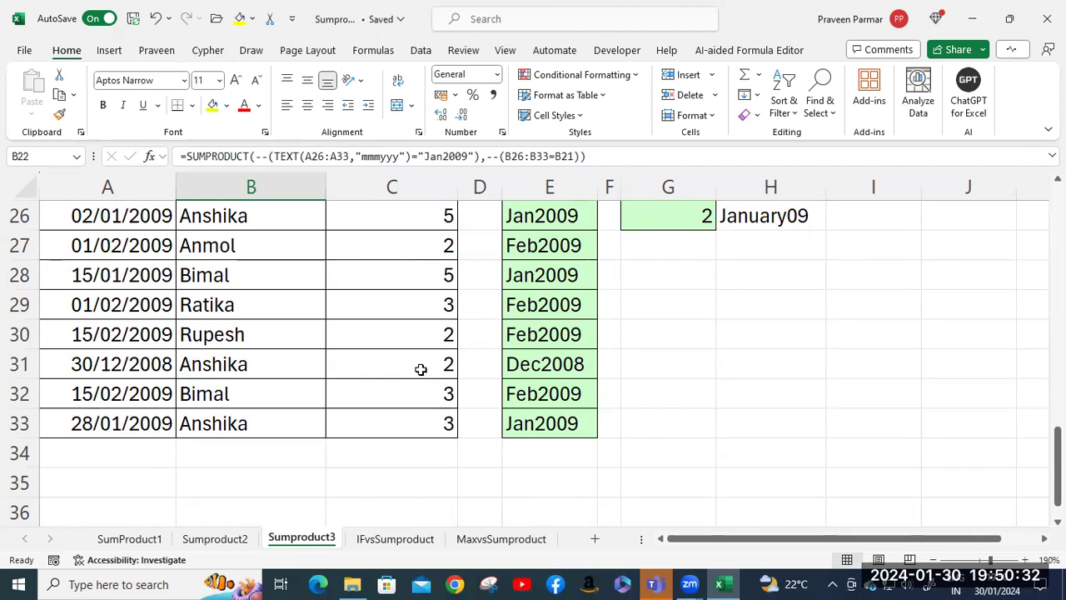
{"action": "scroll", "coordinate": [421, 369], "scroll_direction": "up", "scroll_amount": 3}
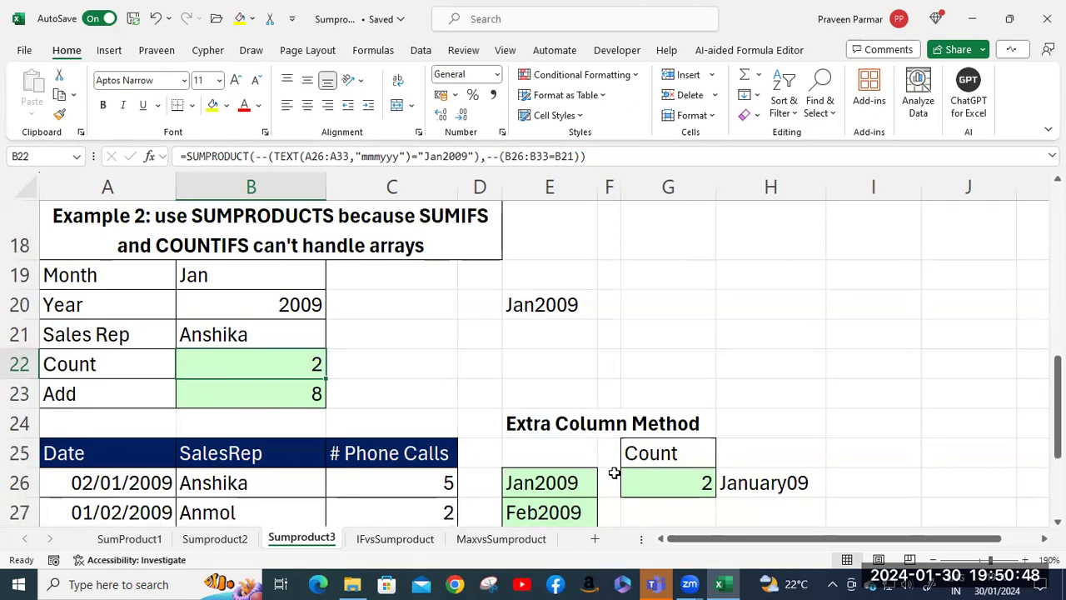
Inspect Example 2's Extra Column Method: the COUNTIFS formula in G26 and the TEXT helper formula in E26
{"action": "left_click", "coordinate": [646, 485]}
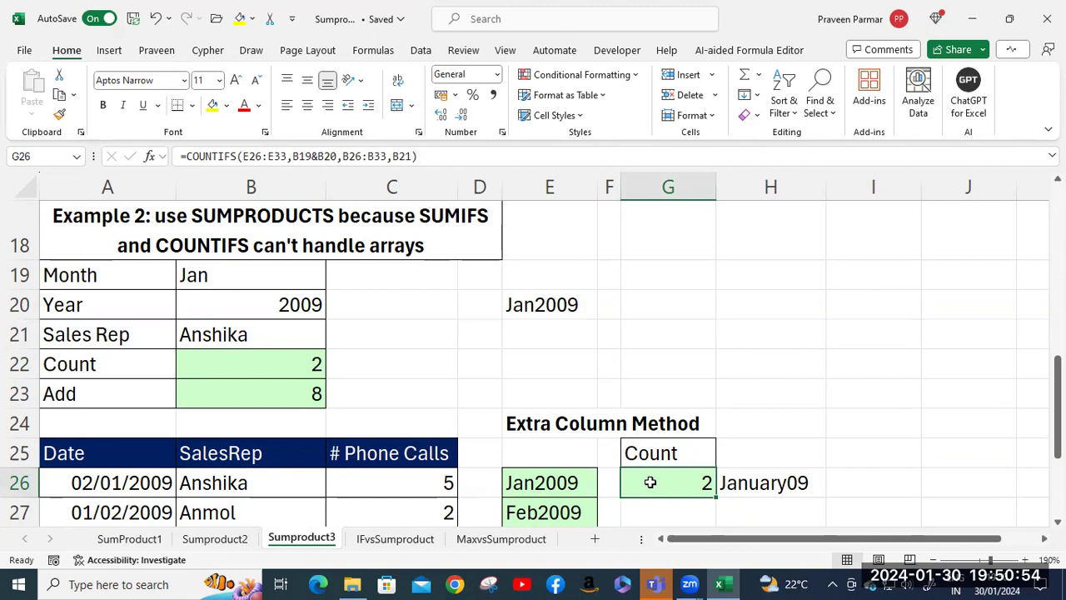
{"action": "scroll", "coordinate": [650, 481], "scroll_direction": "down", "scroll_amount": 2}
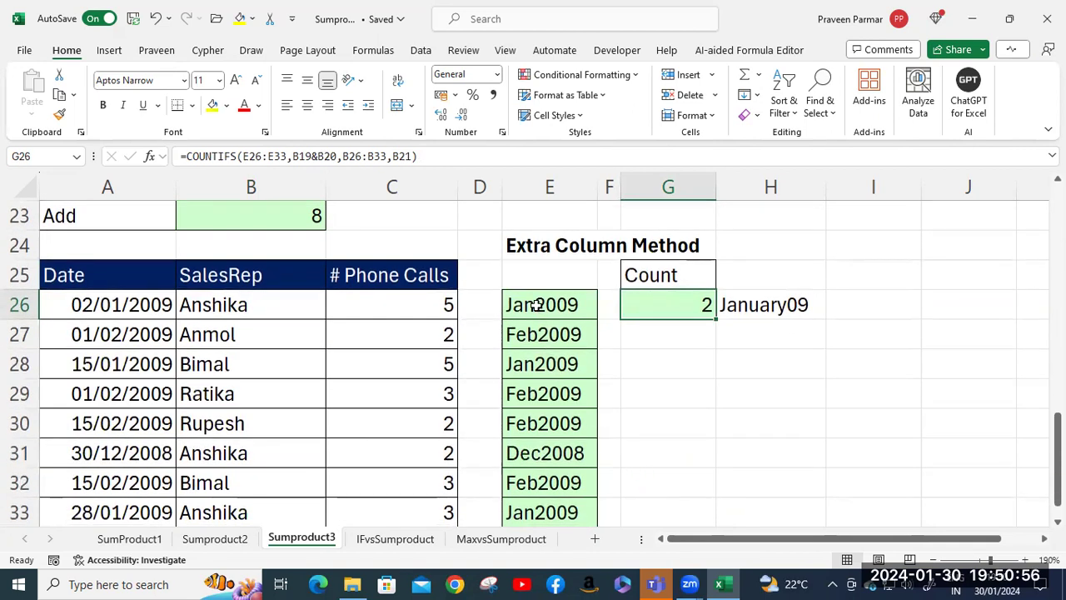
{"action": "left_click", "coordinate": [535, 304]}
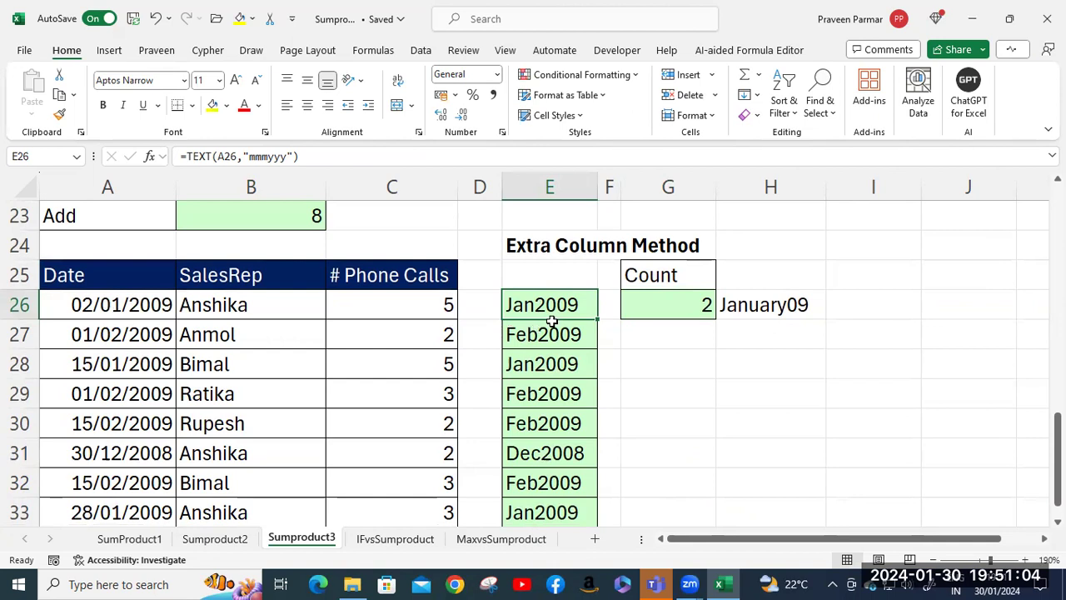
{"action": "left_click", "coordinate": [644, 363]}
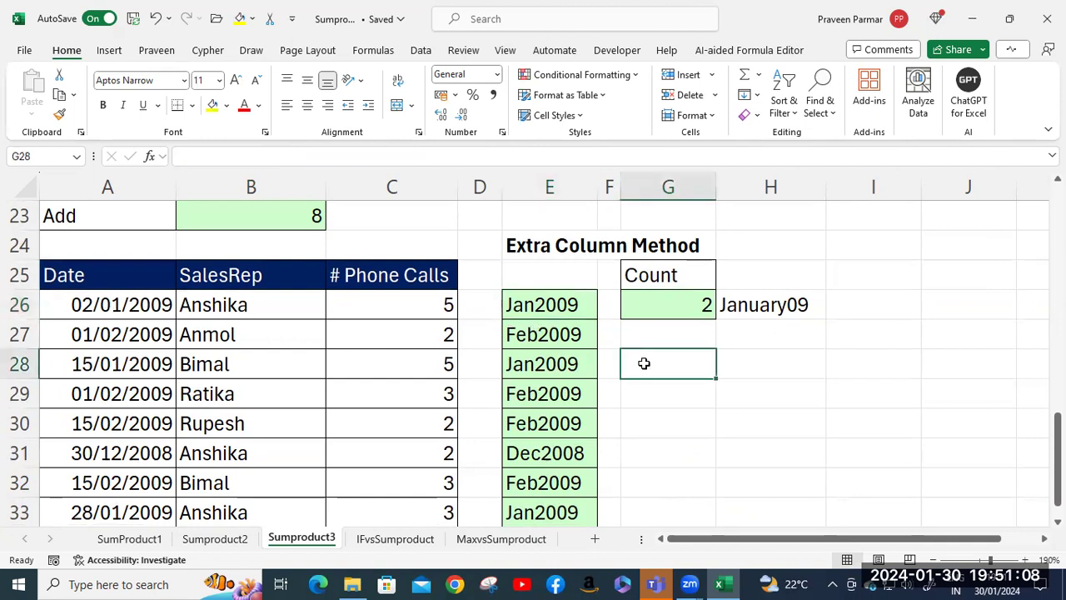
Enter =TEXT(A26, "mmmyyy") in G28 to convert the first date to month and year text
{"action": "type", "text": "=t"}
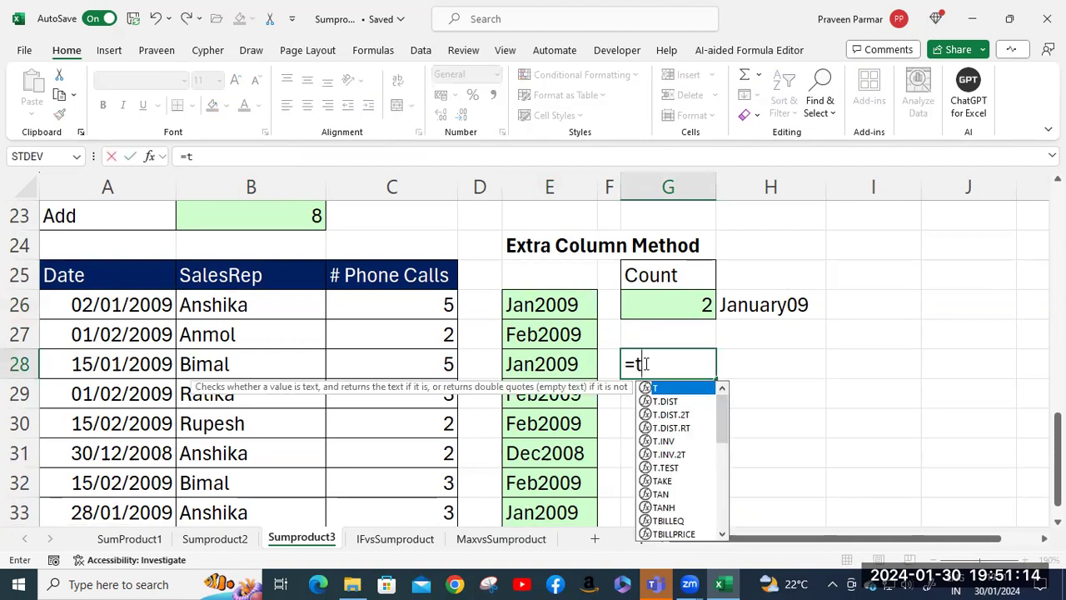
{"action": "type", "text": "e"}
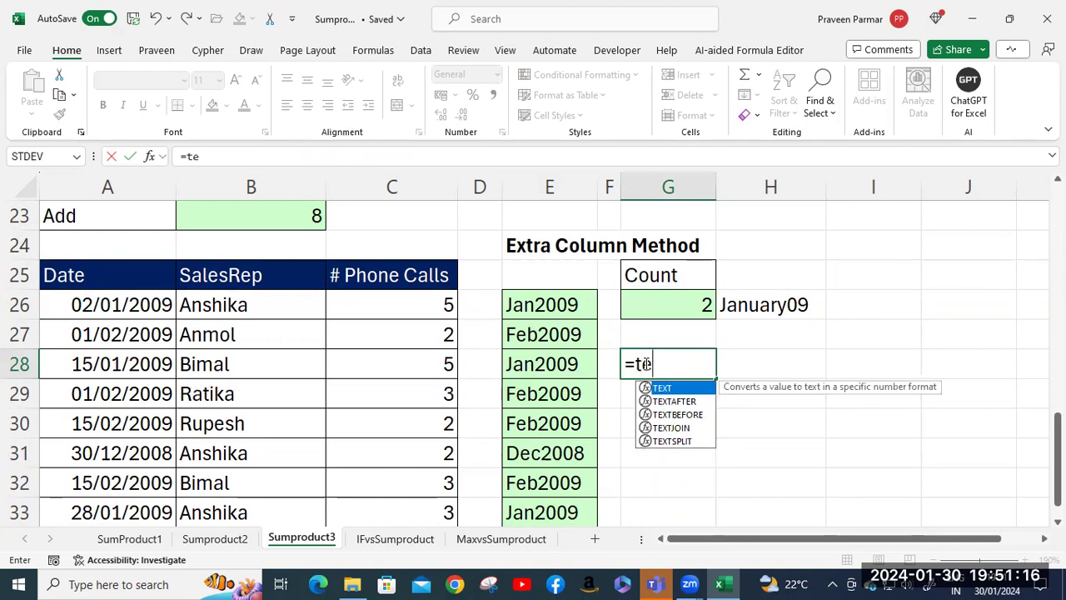
{"action": "key", "text": "Tab"}
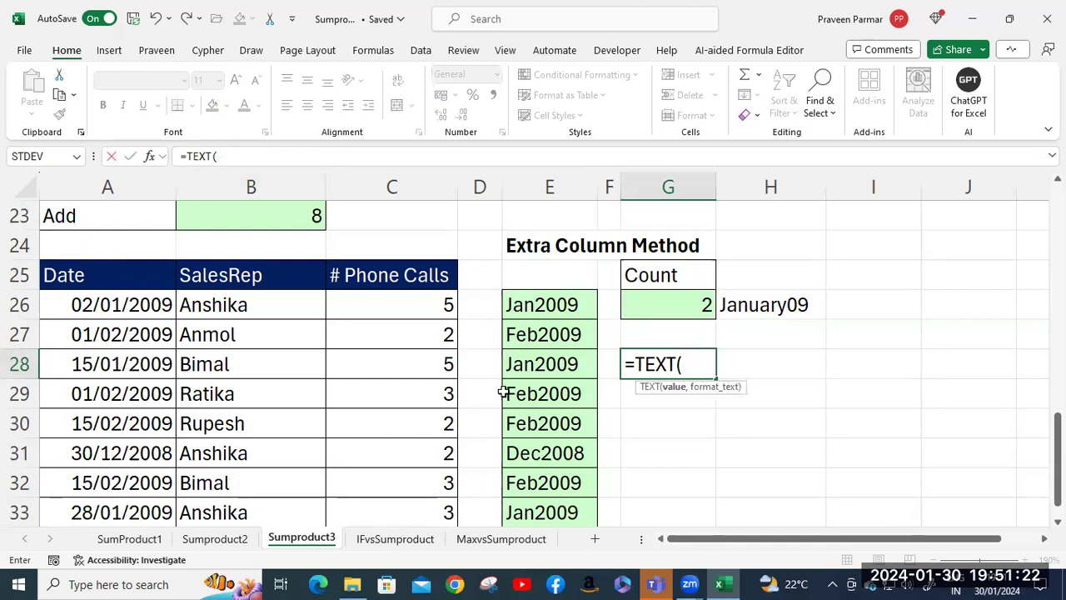
{"action": "left_click", "coordinate": [120, 305]}
{"action": "type", "text": ","}
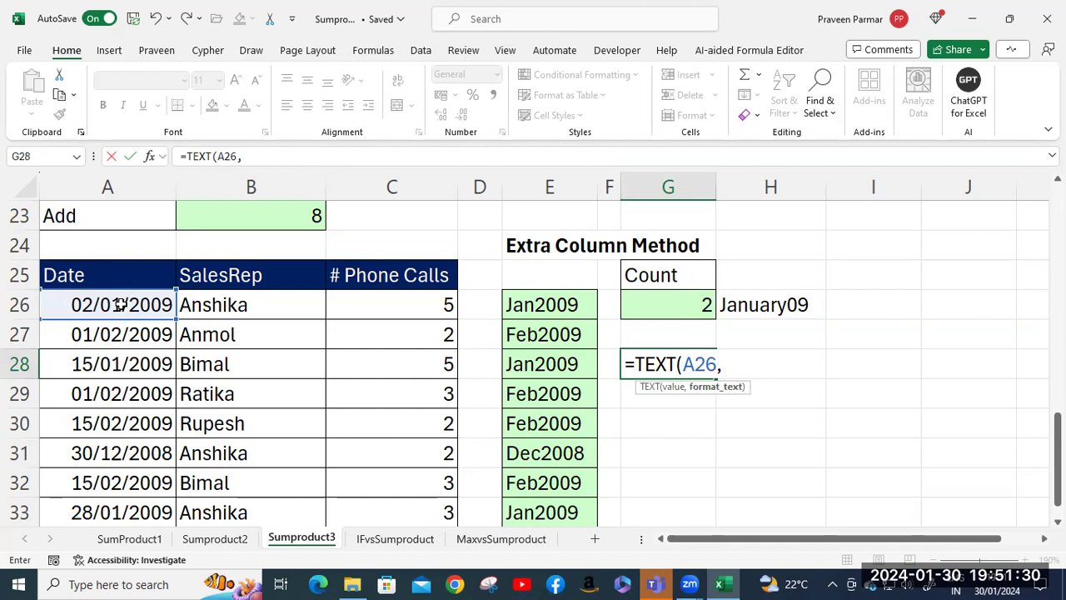
{"action": "type", "text": " \"mmm"}
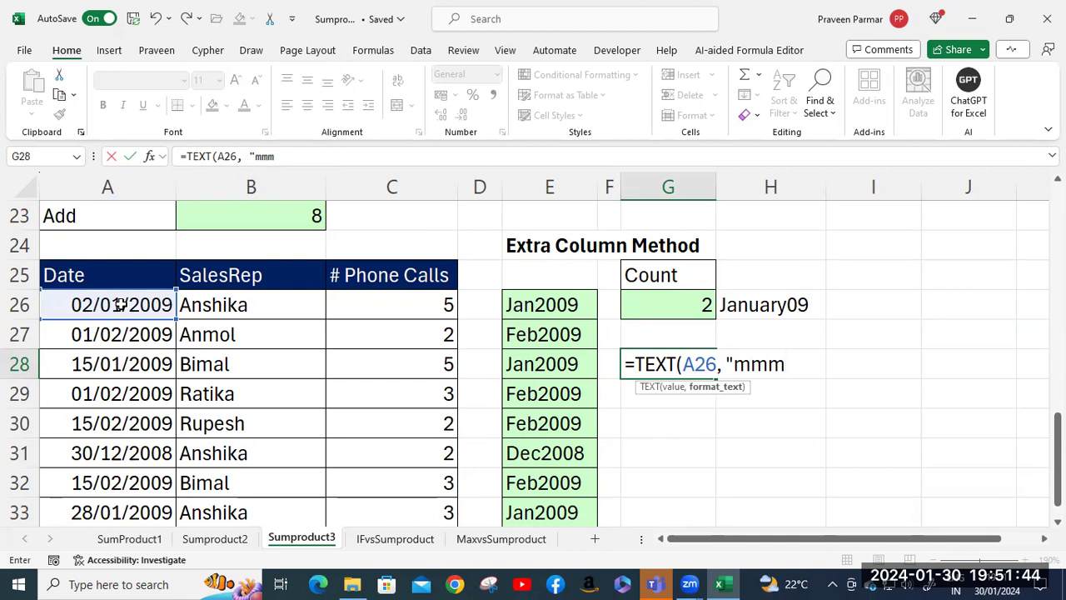
{"action": "type", "text": "yyy"}
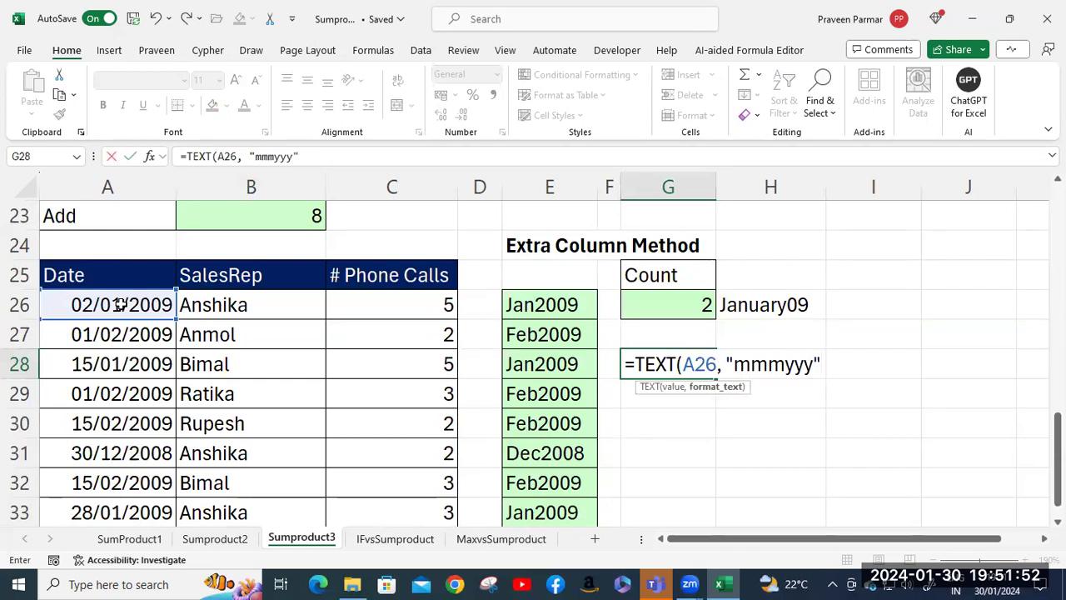
{"action": "type", "text": "\")"}
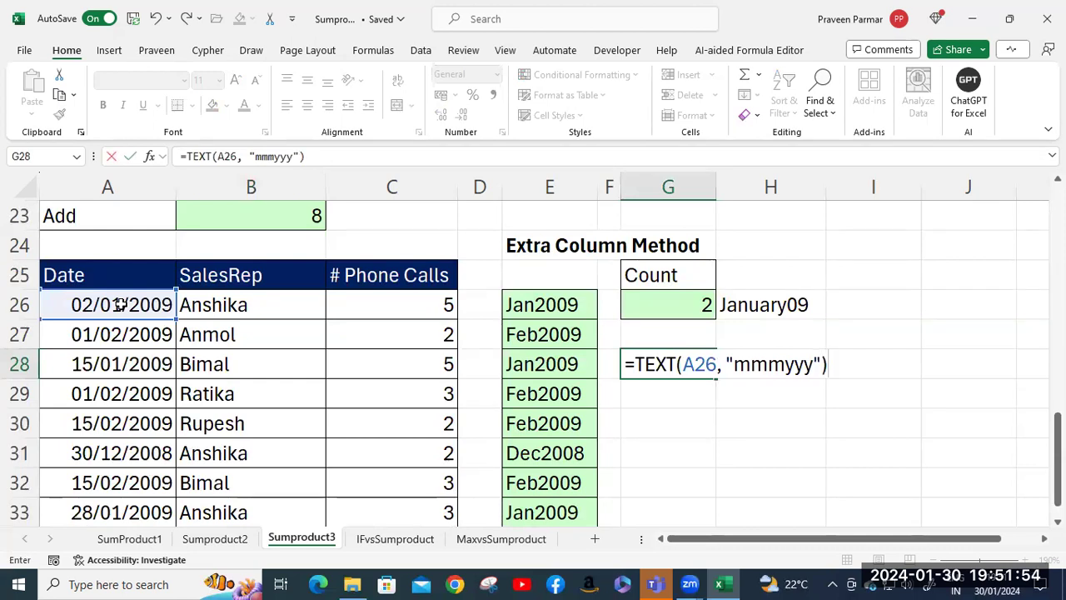
{"action": "key", "text": "Return"}
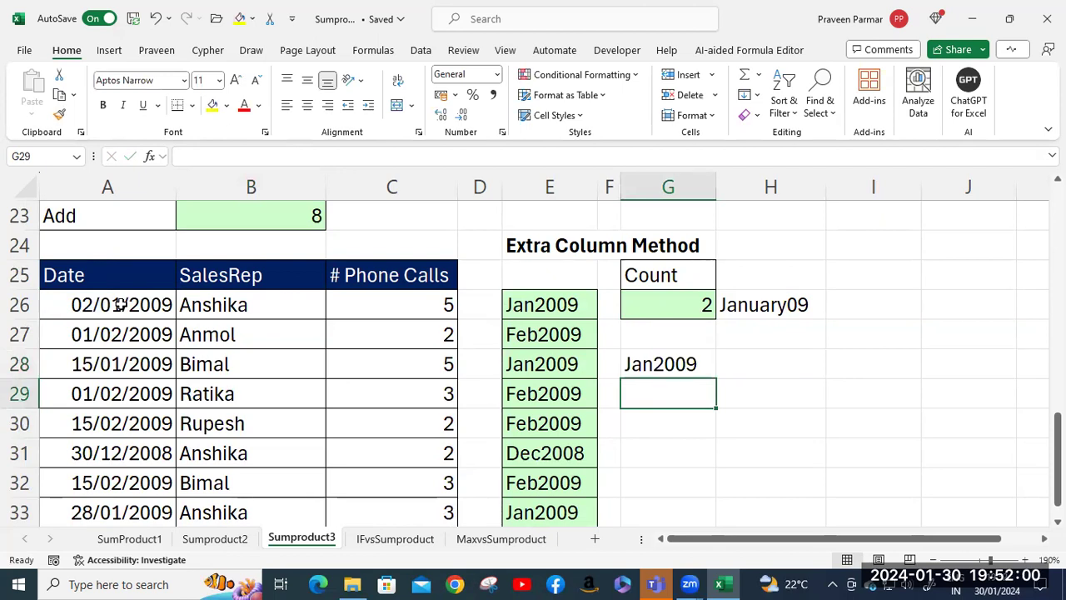
Shorten the year in G28's TEXT formula by setting its format code to "mmmyy"
{"action": "double_click", "coordinate": [658, 363]}
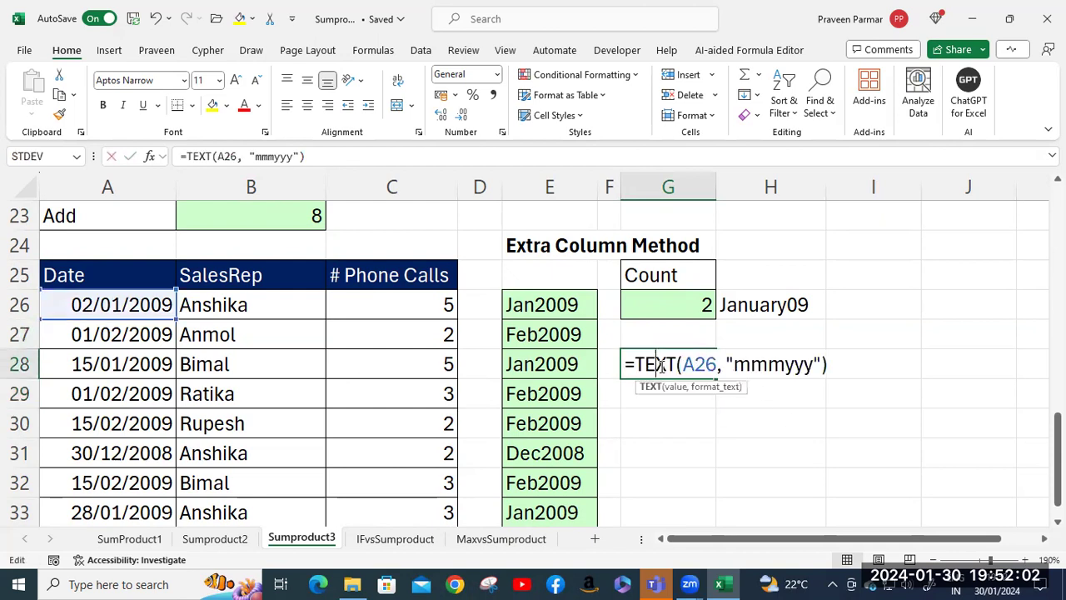
{"action": "left_click", "coordinate": [805, 364]}
{"action": "key", "text": "BackSpace"}
{"action": "key", "text": "ctrl+Return"}
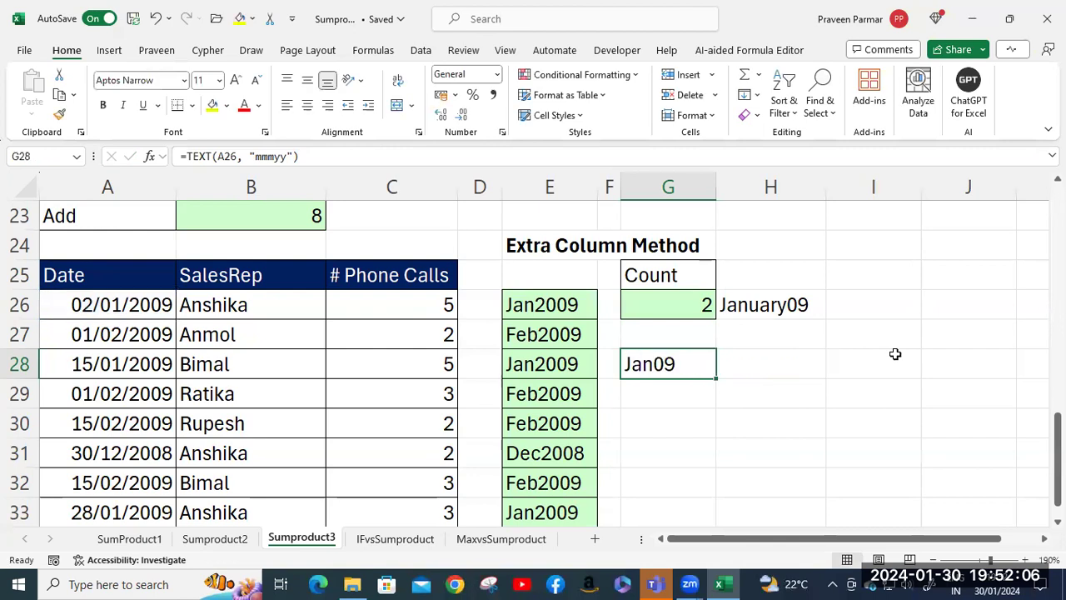
Add a hyphen between month and year in G28's TEXT formula, making the format code "mmm-yy"
{"action": "double_click", "coordinate": [681, 366]}
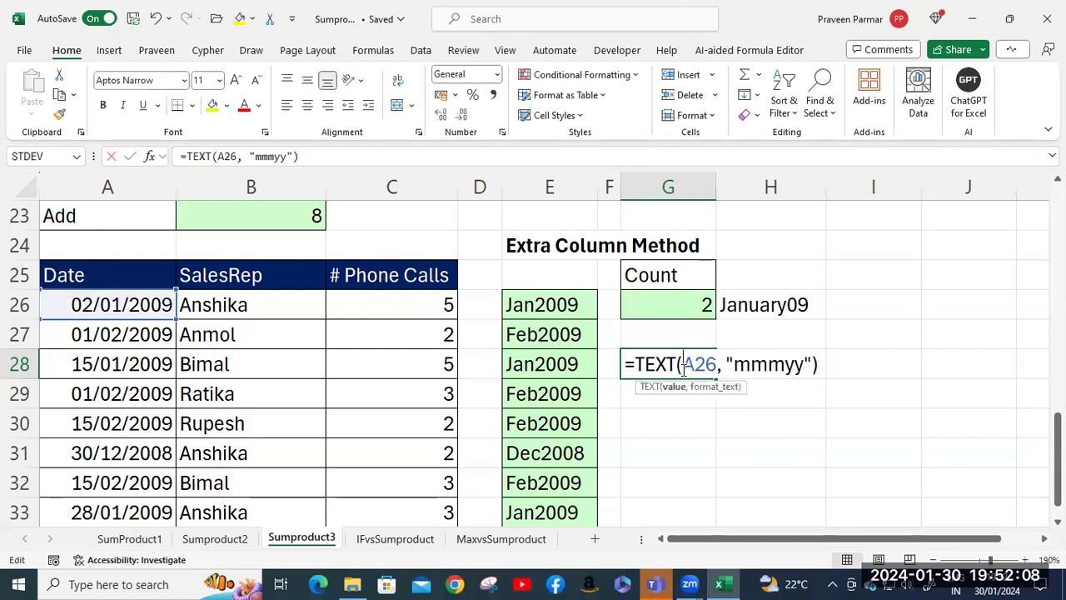
{"action": "left_click", "coordinate": [787, 367]}
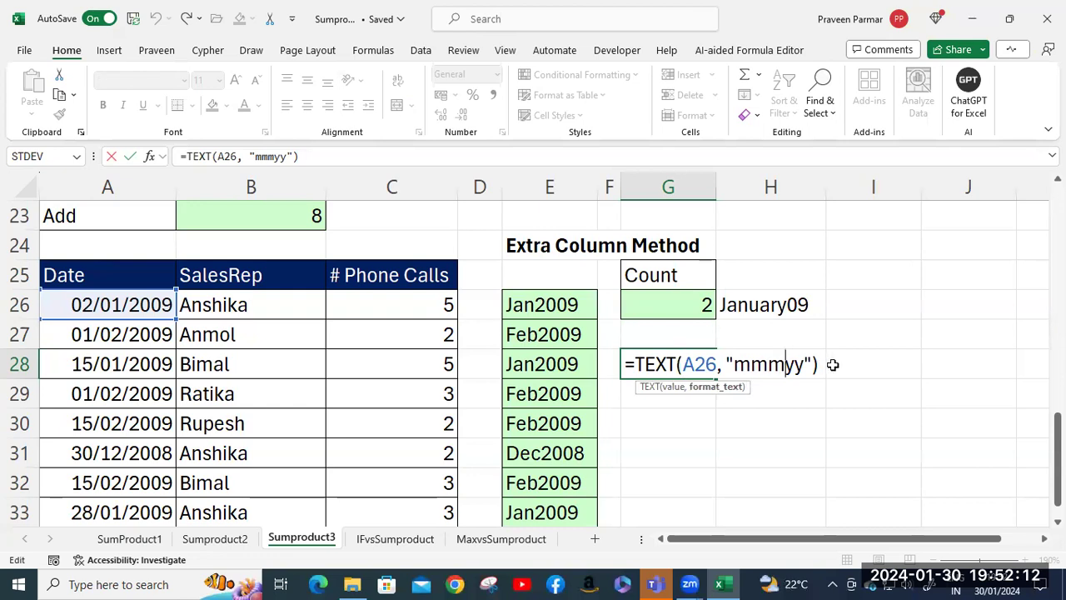
{"action": "type", "text": "-"}
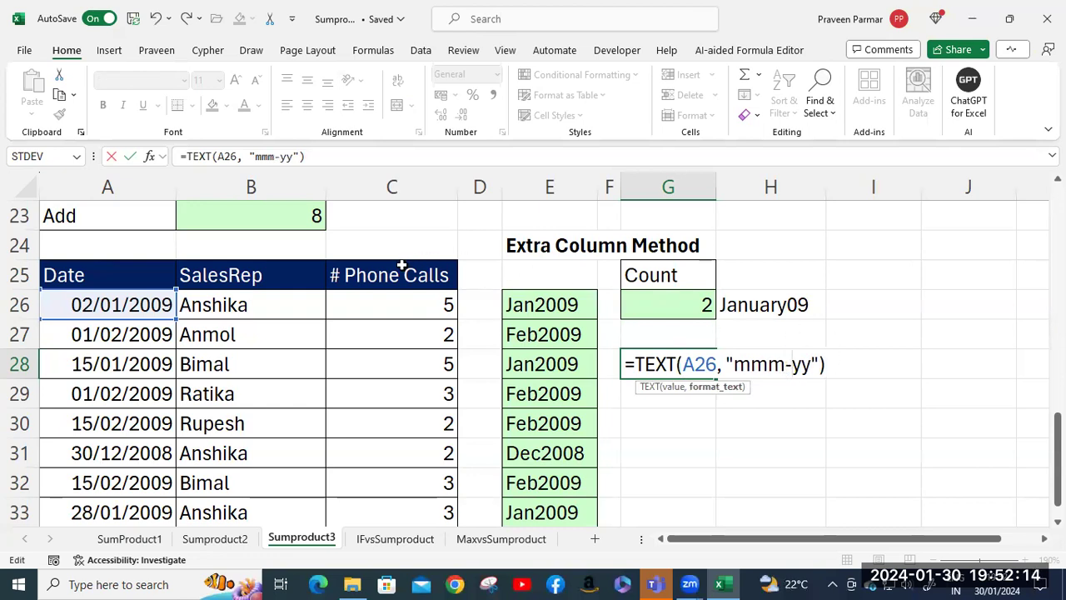
{"action": "key", "text": "Return"}
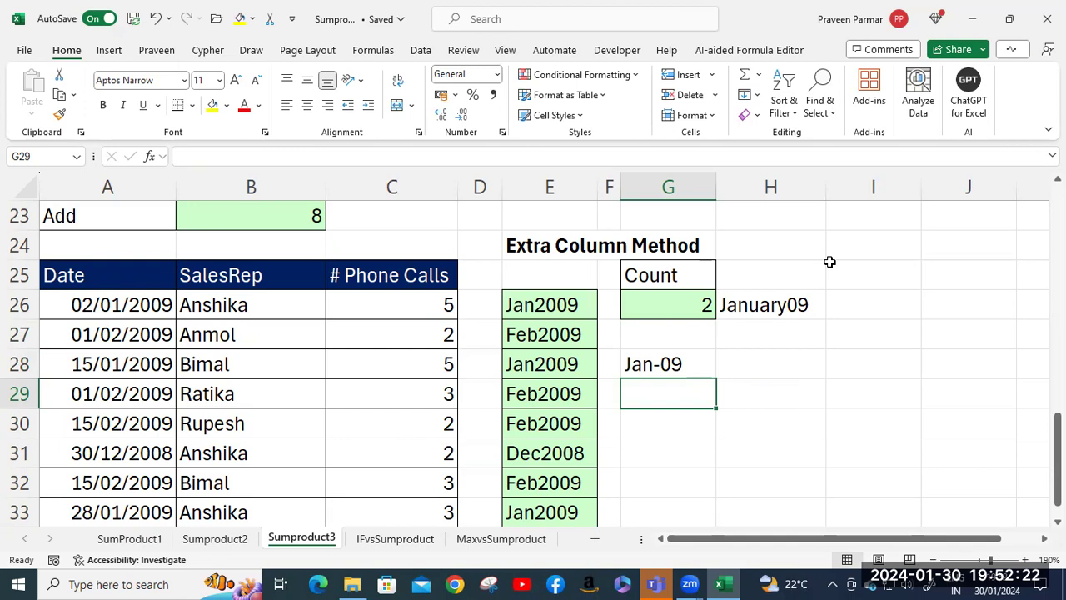
Compare the G28 TEXT formula with the helper formula in E26 and the text in H26
{"action": "left_click", "coordinate": [636, 360]}
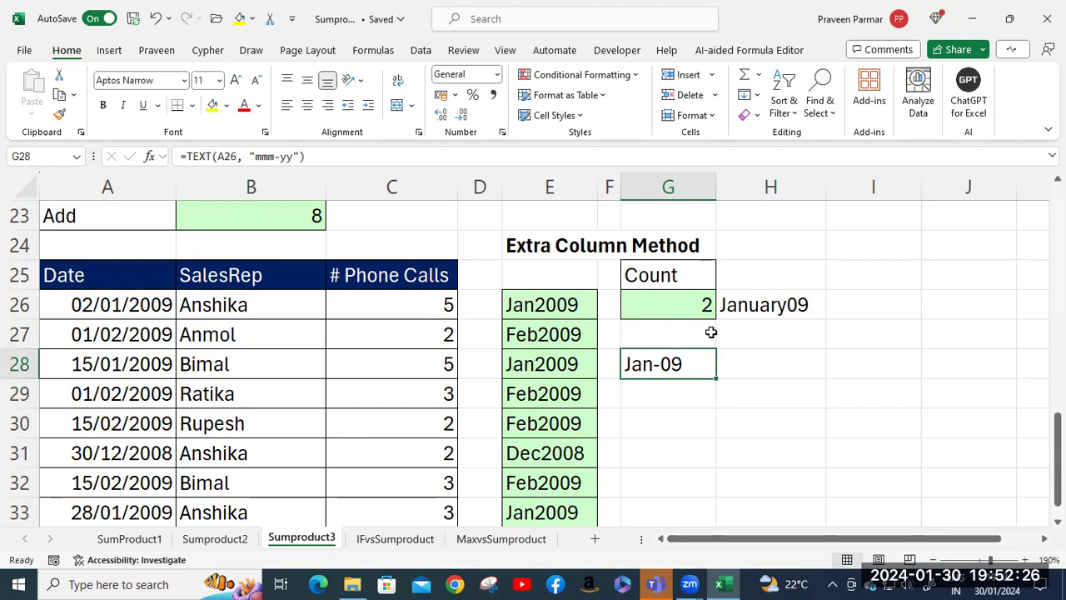
{"action": "left_click", "coordinate": [495, 75]}
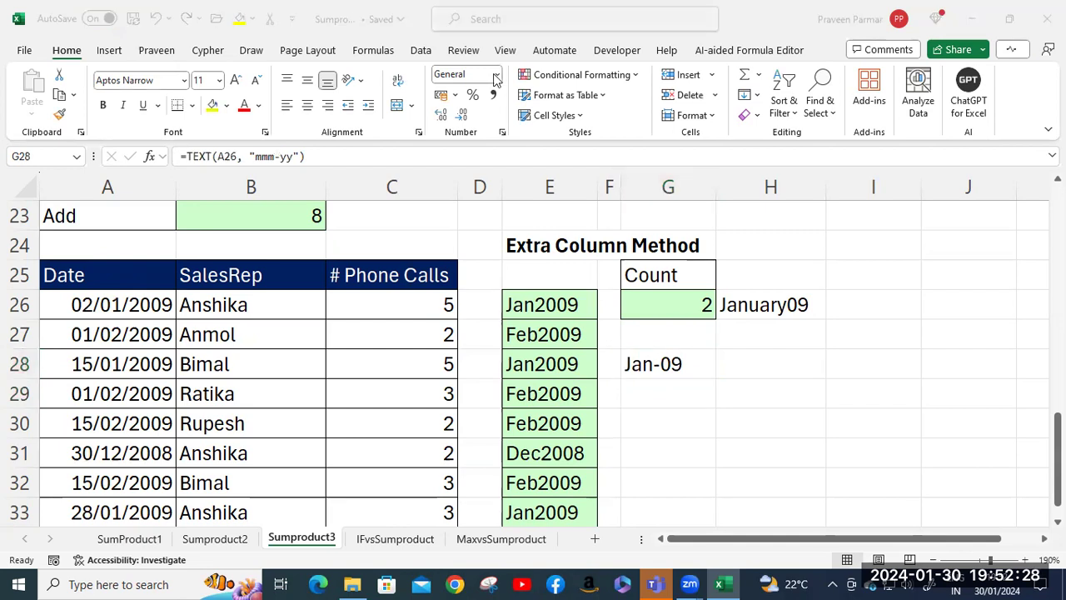
{"action": "left_click", "coordinate": [687, 365]}
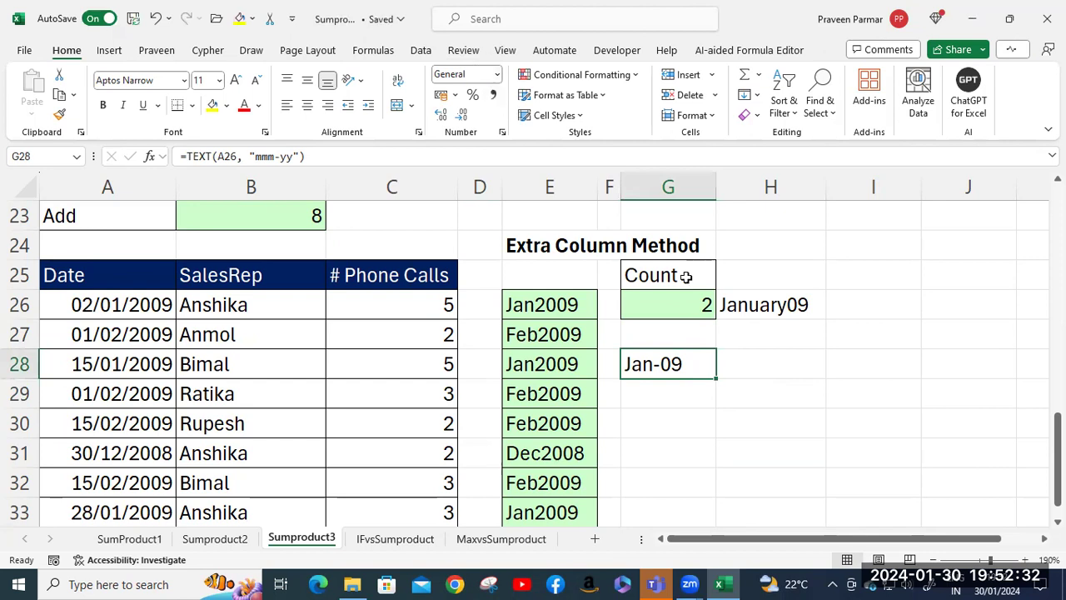
{"action": "left_click", "coordinate": [575, 306]}
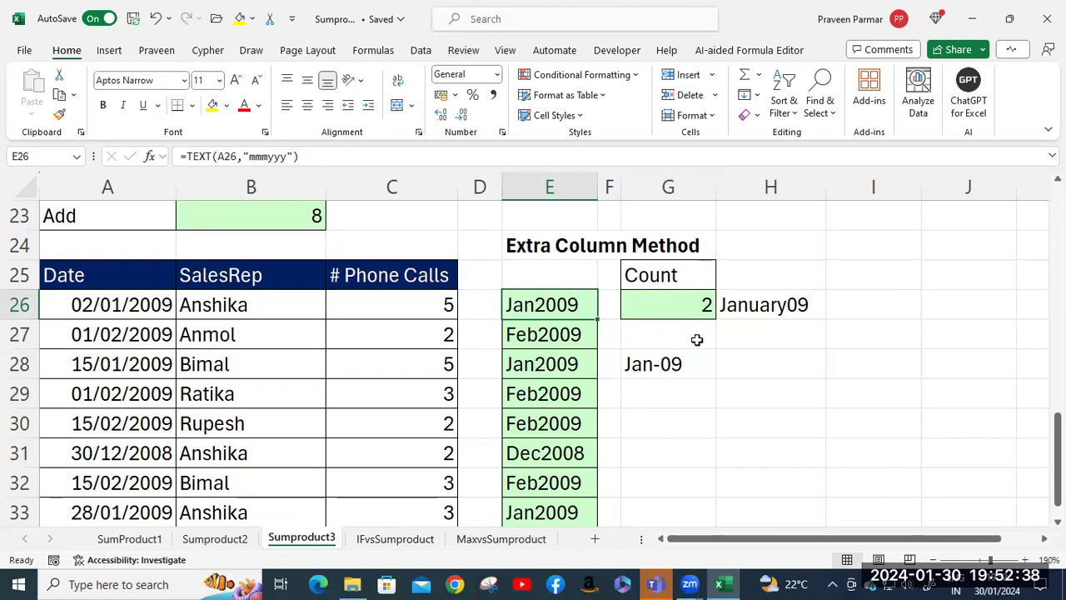
{"action": "left_click", "coordinate": [750, 305]}
Set the format code in G28's TEXT formula to "mmmmyyy" for the full month name and full year without a hyphen
{"action": "double_click", "coordinate": [677, 367]}
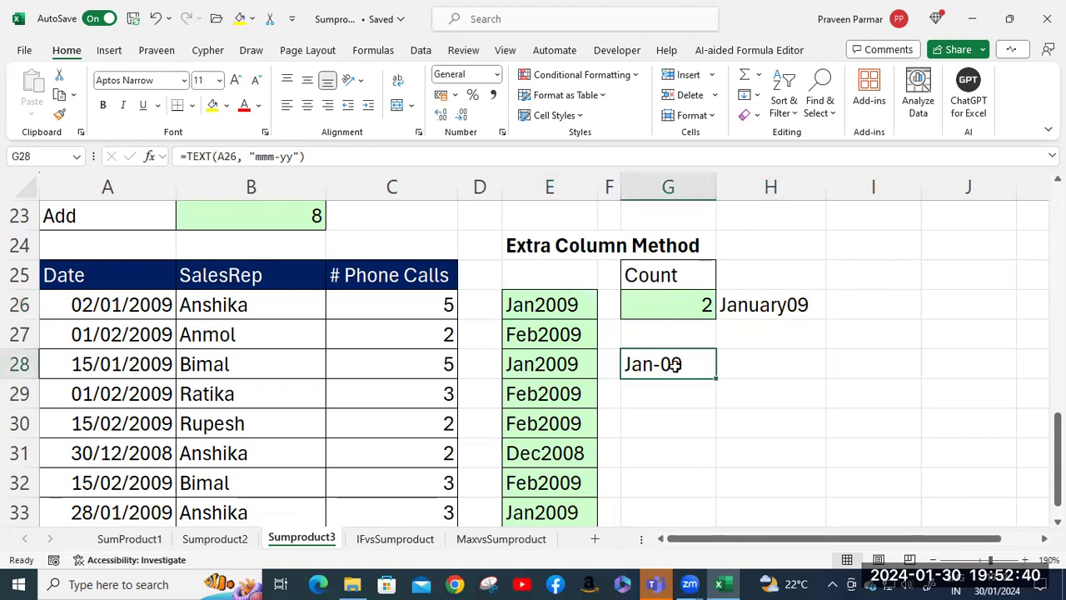
{"action": "left_click", "coordinate": [785, 364]}
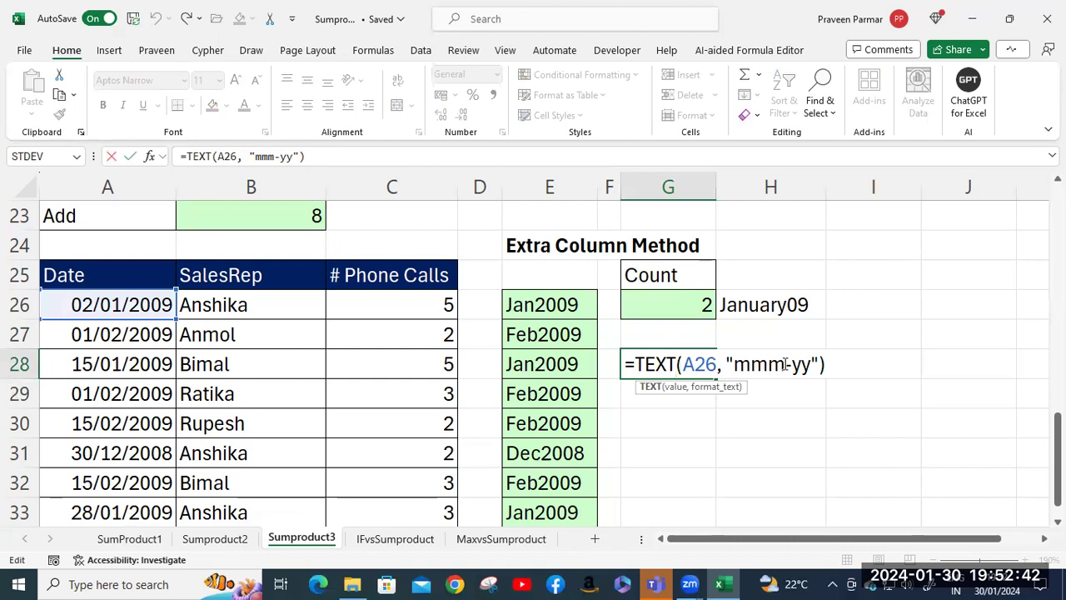
{"action": "type", "text": "m"}
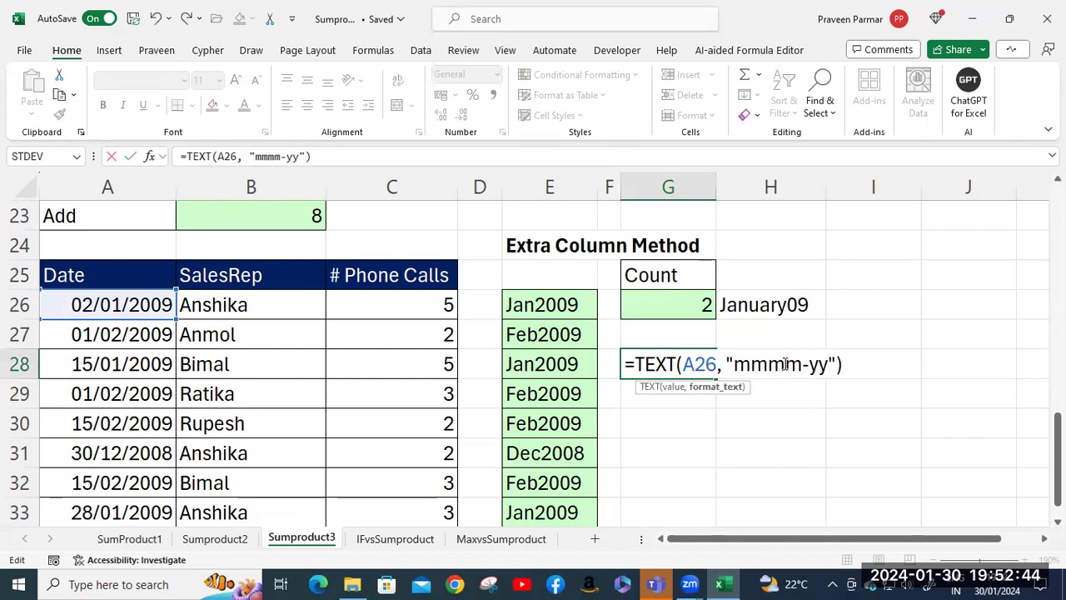
{"action": "key", "text": "Delete"}
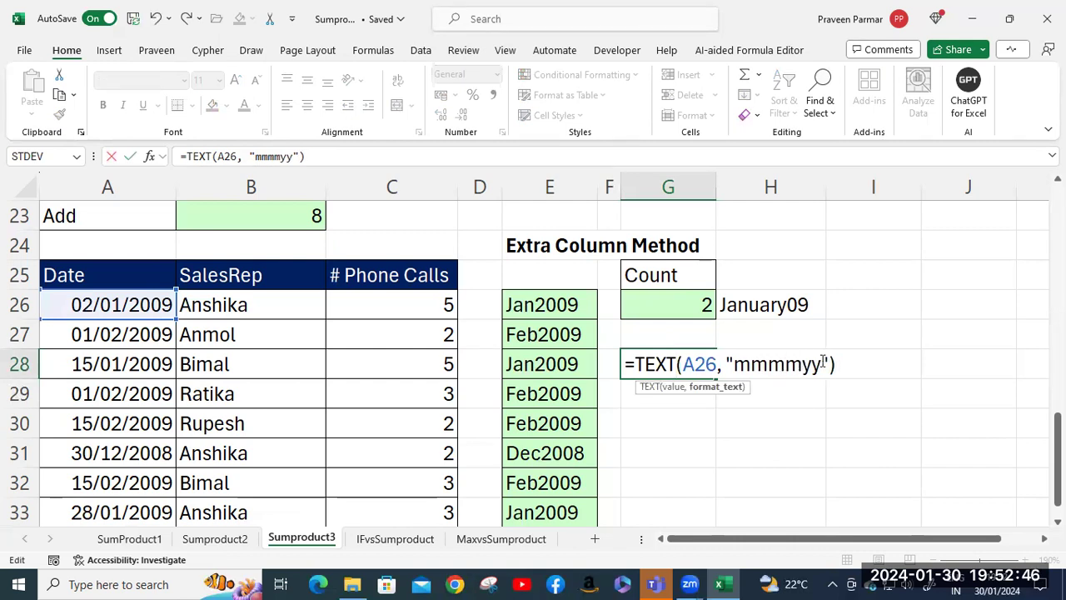
{"action": "type", "text": "y"}
{"action": "key", "text": "Return"}
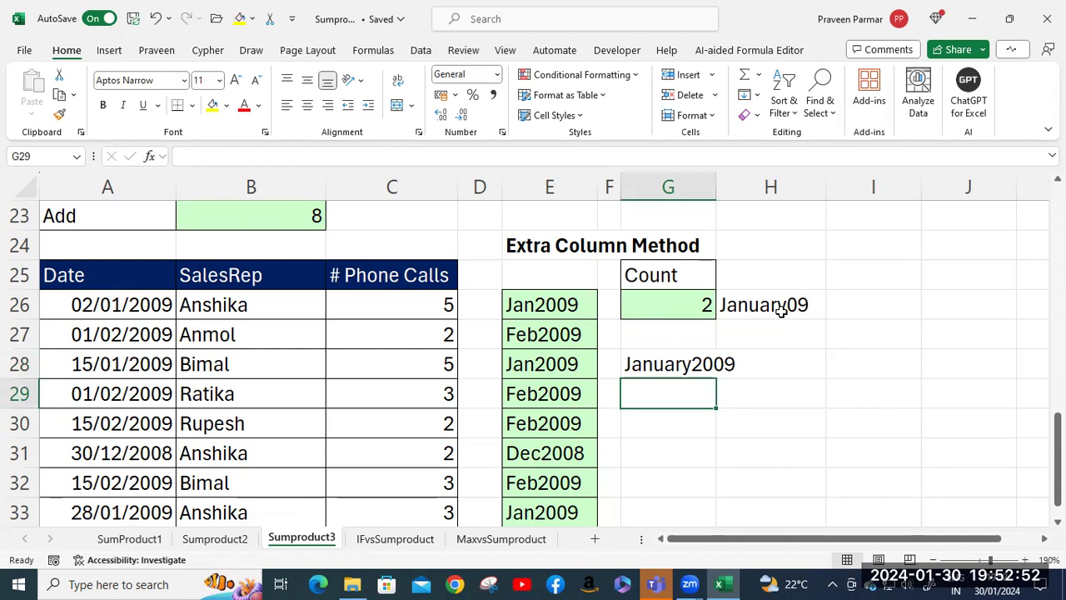
Examine the format code of the E26 helper formula against G28 and close the formula unchanged
{"action": "left_click", "coordinate": [683, 361]}
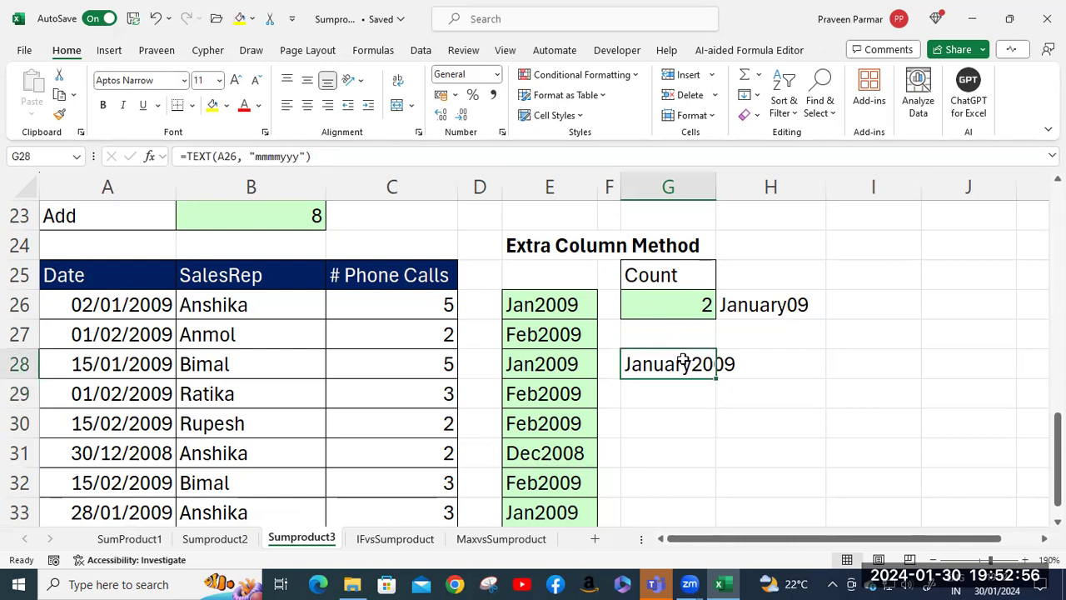
{"action": "double_click", "coordinate": [527, 304]}
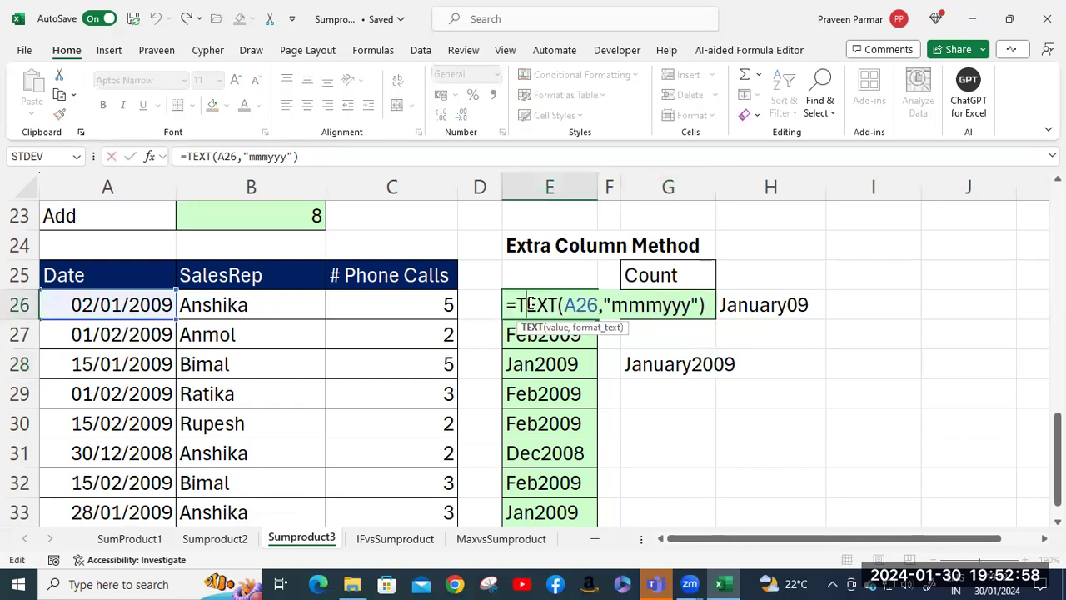
{"action": "left_click_drag", "start_coordinate": [613, 307], "coordinate": [663, 308]}
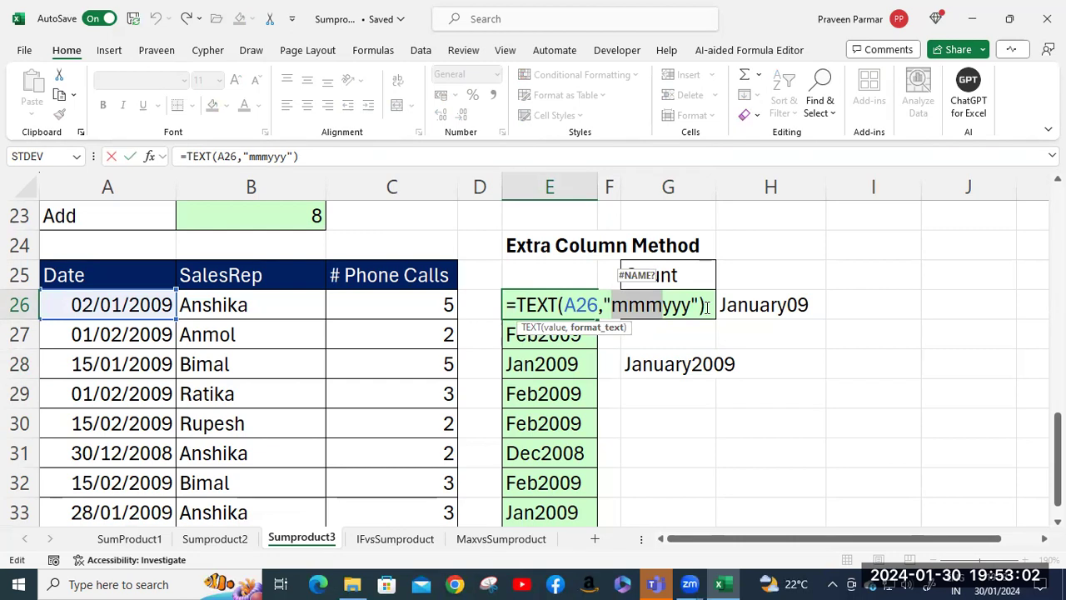
{"action": "left_click", "coordinate": [706, 306]}
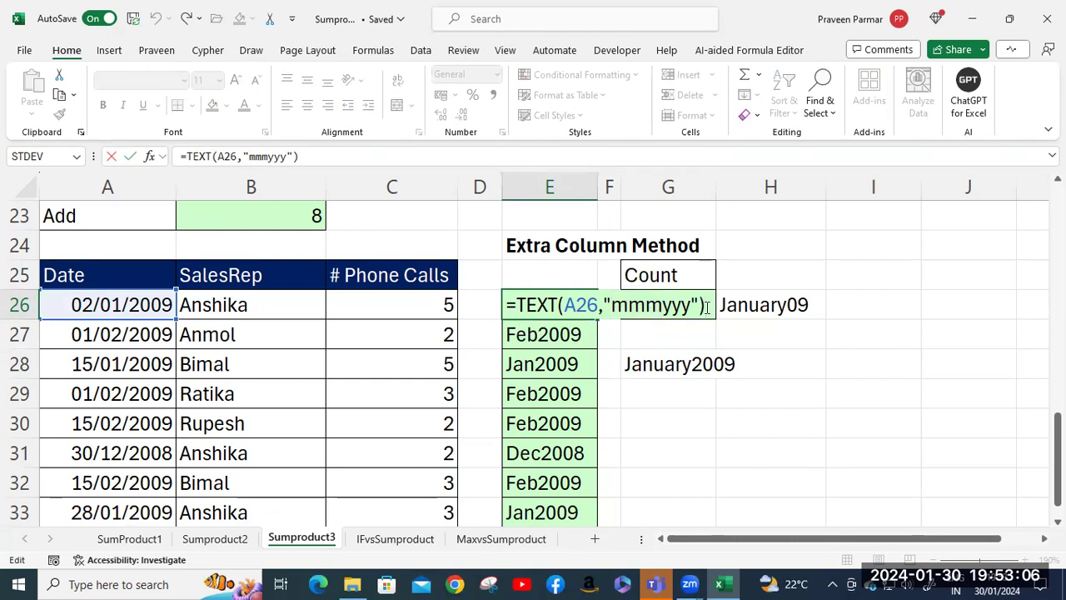
{"action": "key", "text": "Return"}
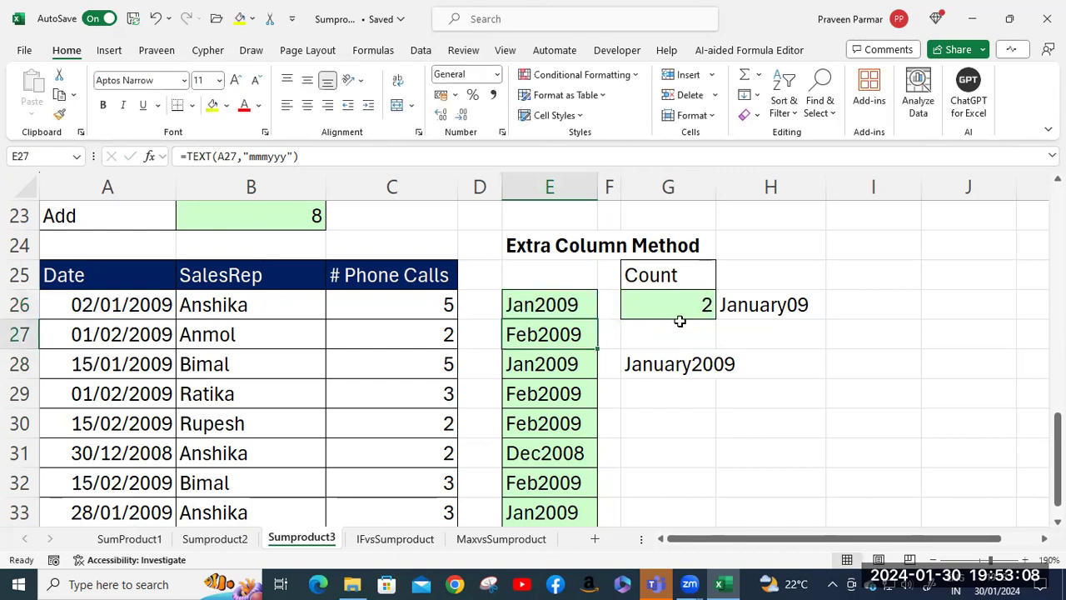
Clear the month text from H26 beside the Extra Column Method count
{"action": "scroll", "coordinate": [555, 504], "scroll_direction": "down", "scroll_amount": 2}
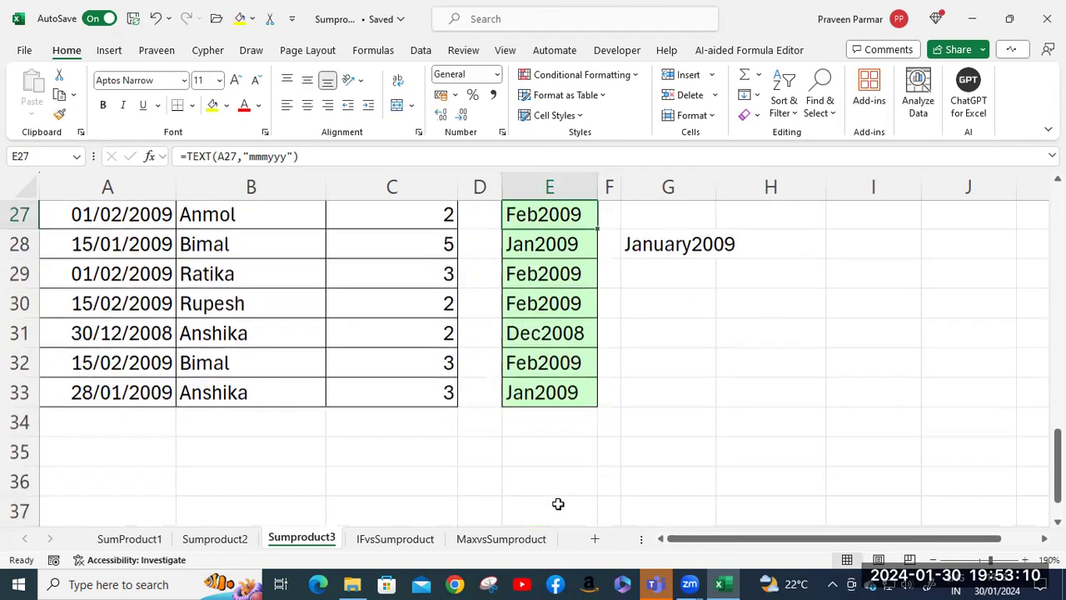
{"action": "scroll", "coordinate": [555, 450], "scroll_direction": "up", "scroll_amount": 3}
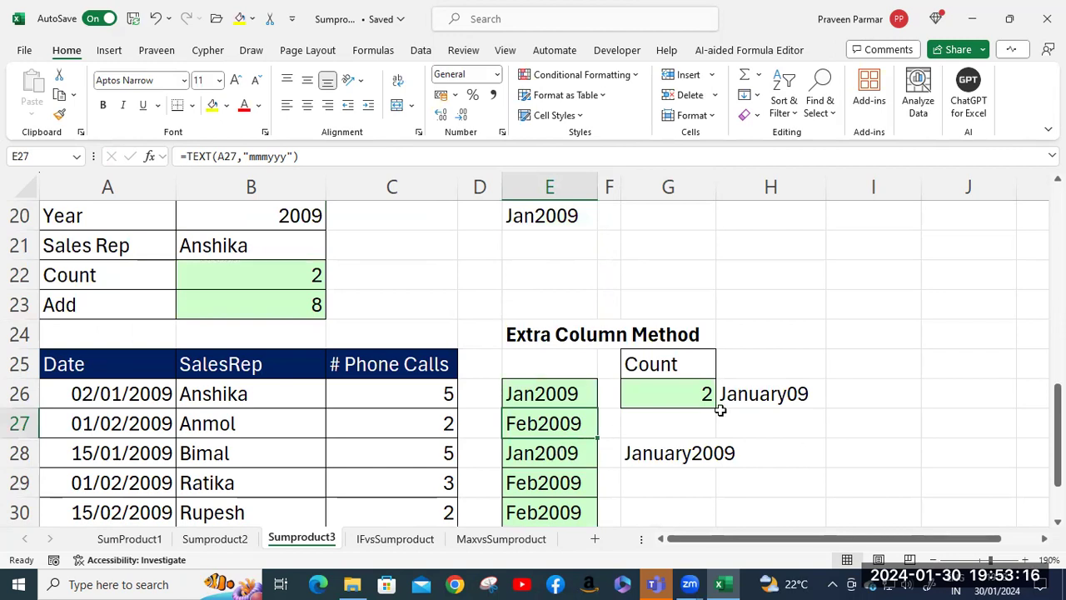
{"action": "left_click", "coordinate": [760, 397]}
{"action": "key", "text": "Delete"}
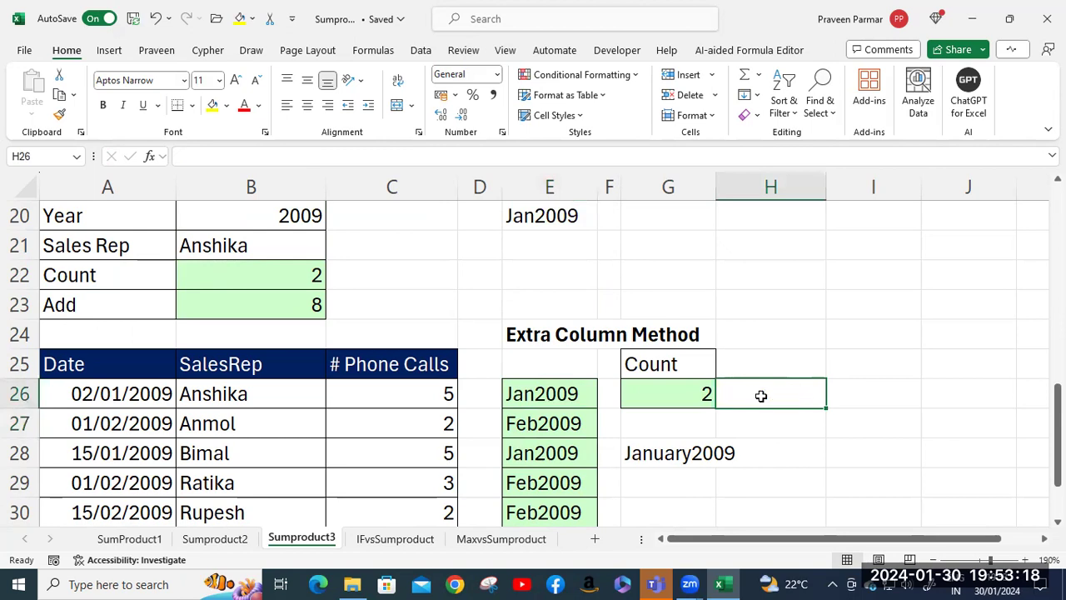
{"action": "left_click", "coordinate": [662, 425]}
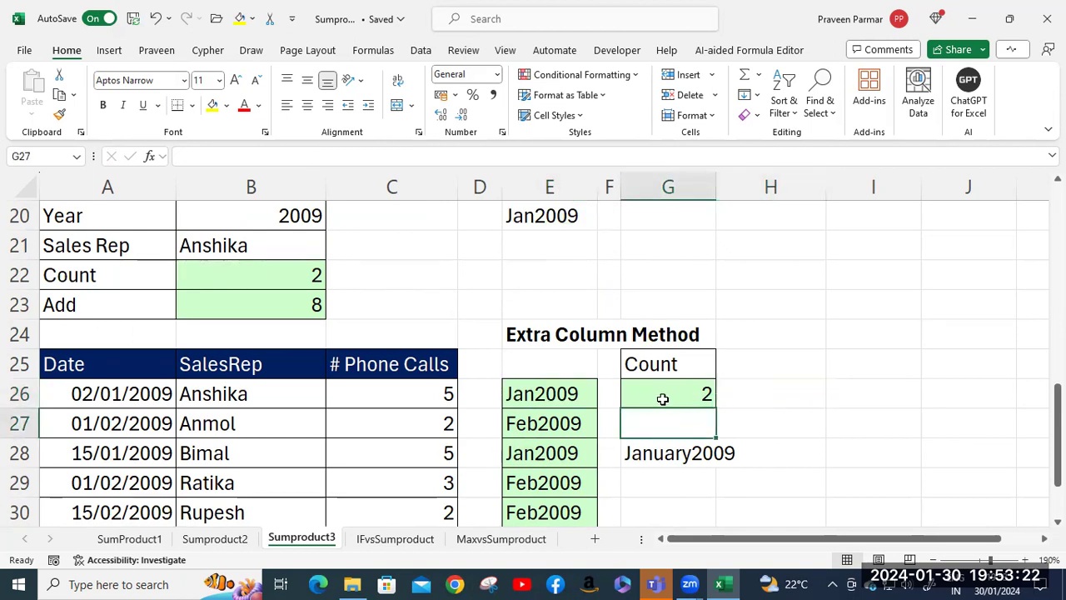
Show the Extra Column Method count formula as text in H26 with =FORMULATEXT(G26)
{"action": "left_click", "coordinate": [733, 390]}
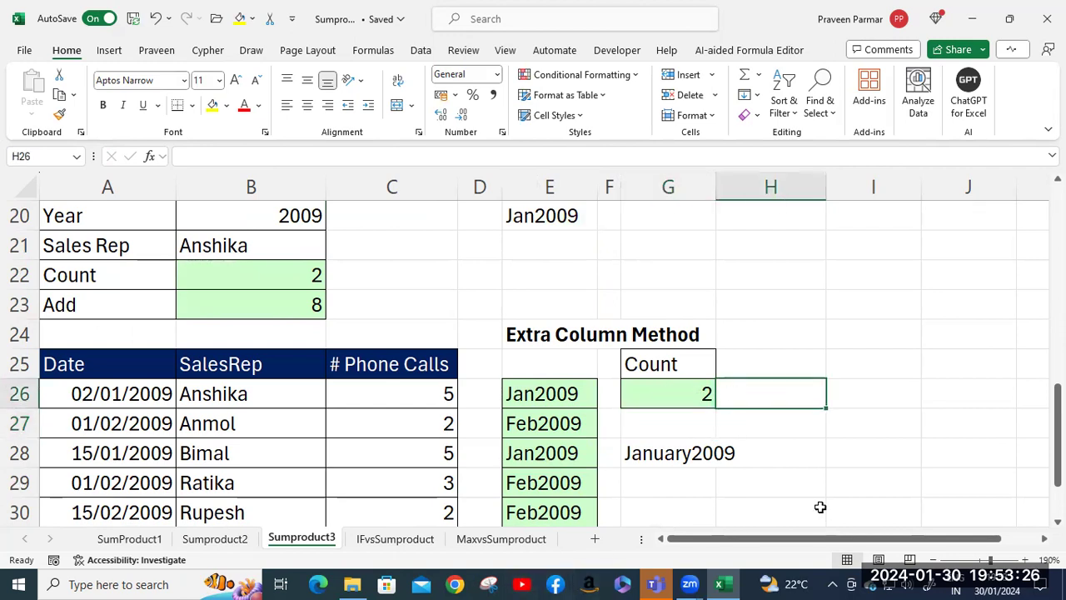
{"action": "type", "text": "=formu"}
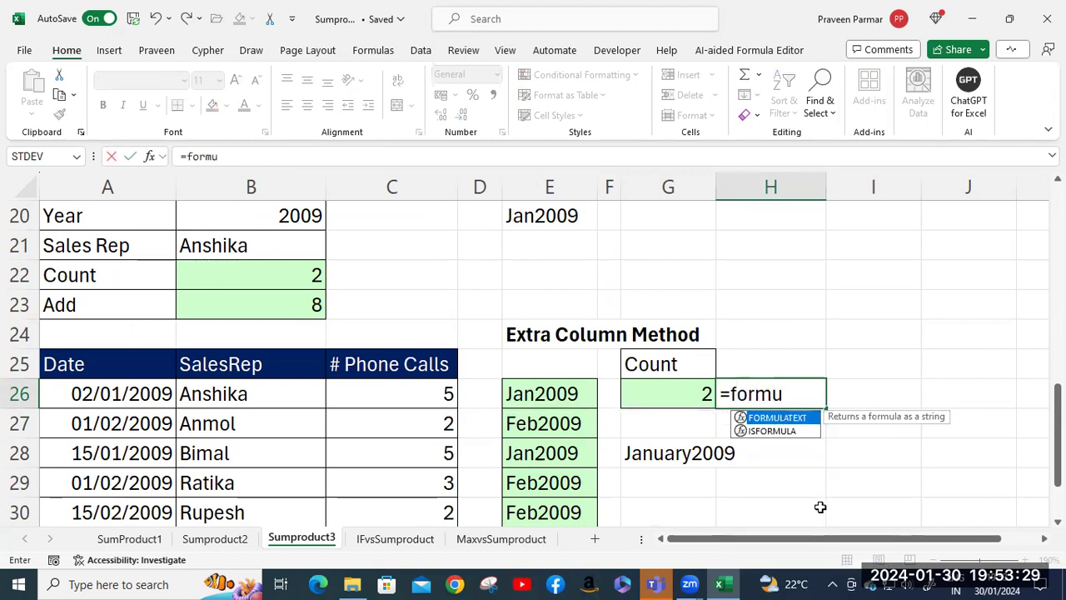
{"action": "key", "text": "Tab"}
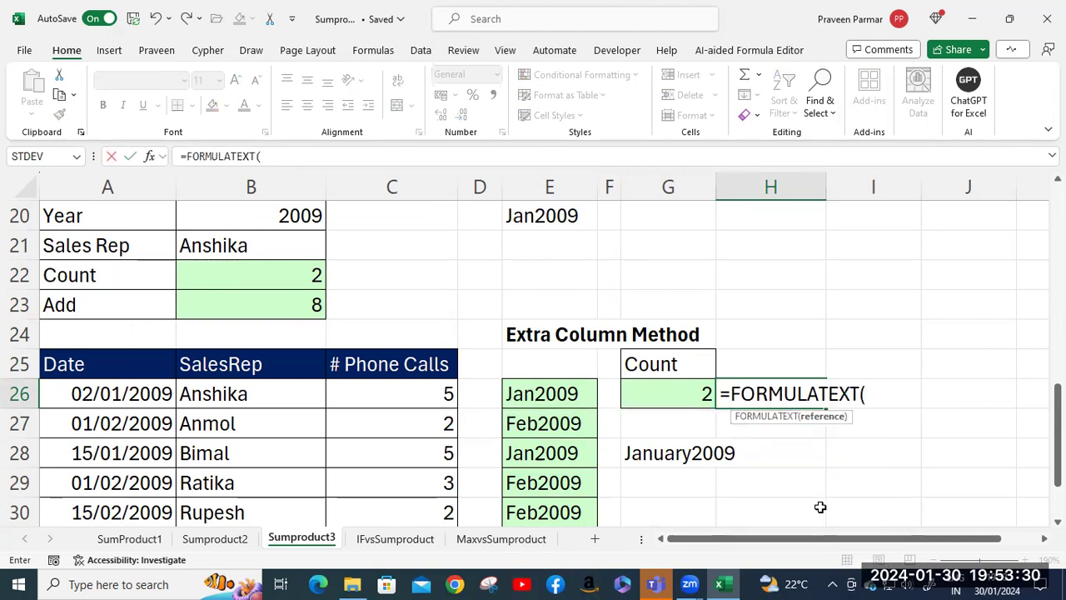
{"action": "left_click", "coordinate": [683, 397]}
{"action": "type", "text": ")"}
{"action": "key", "text": "Return"}
Examine the COUNTIFS formula text in H26 against the helper column E26:E33 and the month and year criteria in B19 and B20
{"action": "left_click_drag", "start_coordinate": [745, 538], "coordinate": [889, 545]}
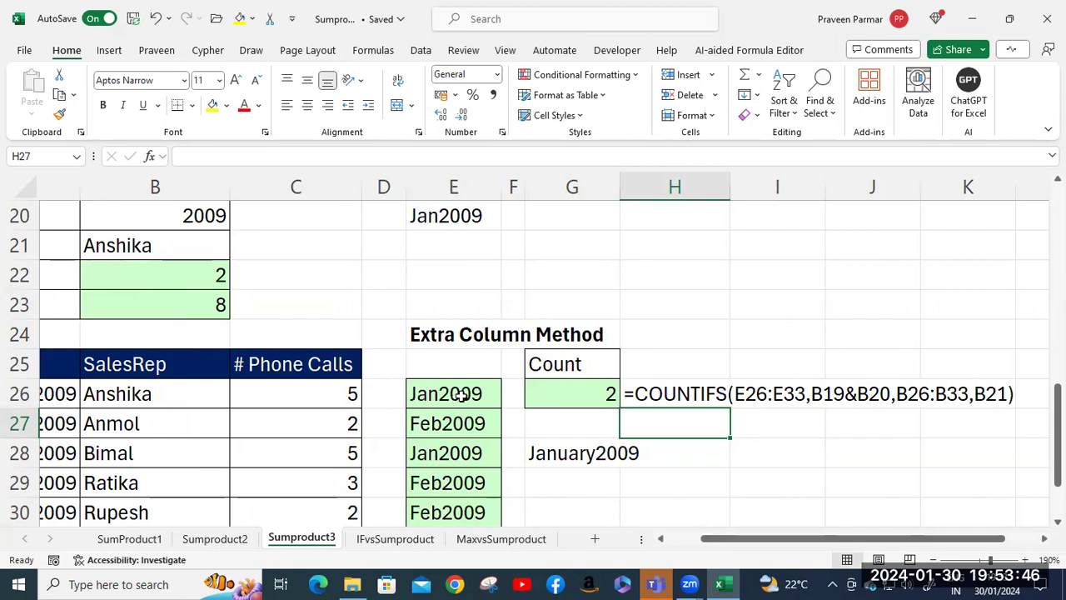
{"action": "scroll", "coordinate": [463, 395], "scroll_direction": "down", "scroll_amount": 2}
{"action": "scroll", "coordinate": [462, 394], "scroll_direction": "down", "scroll_amount": 2}
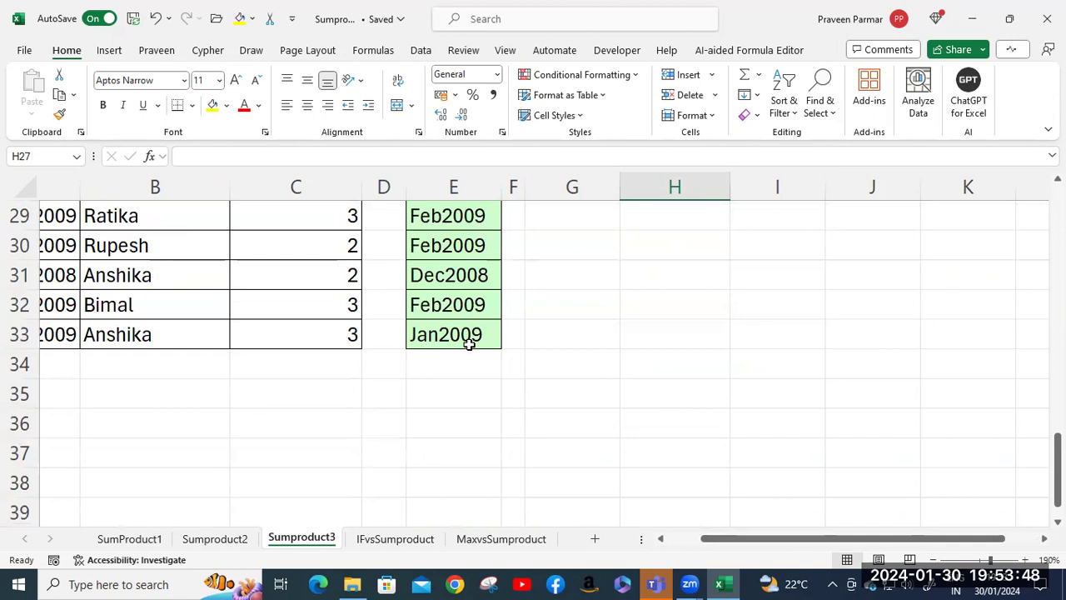
{"action": "scroll", "coordinate": [477, 342], "scroll_direction": "up", "scroll_amount": 2}
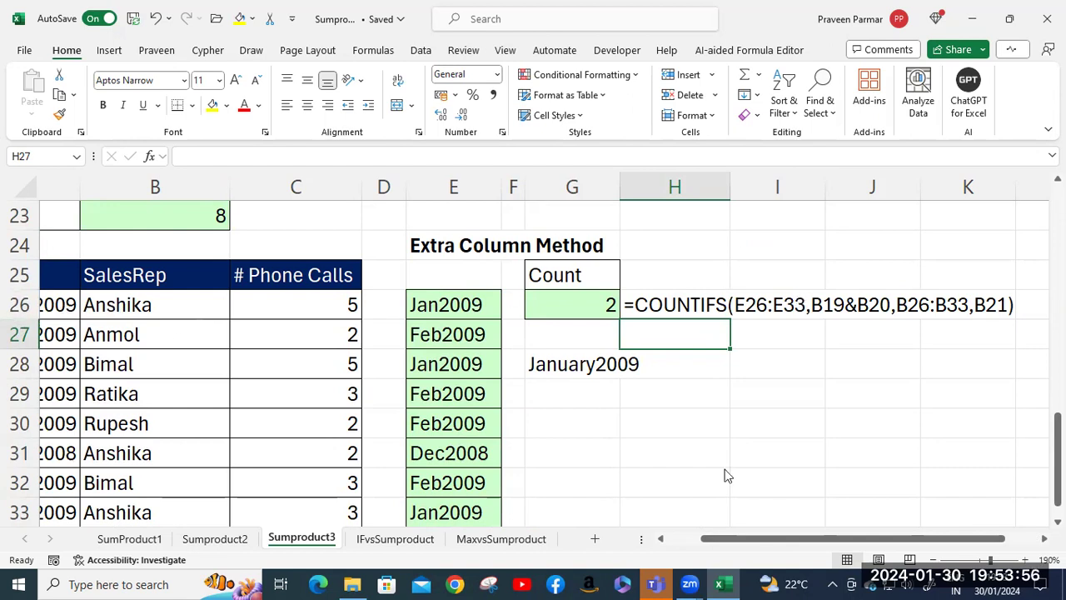
{"action": "left_click_drag", "start_coordinate": [806, 545], "coordinate": [773, 545]}
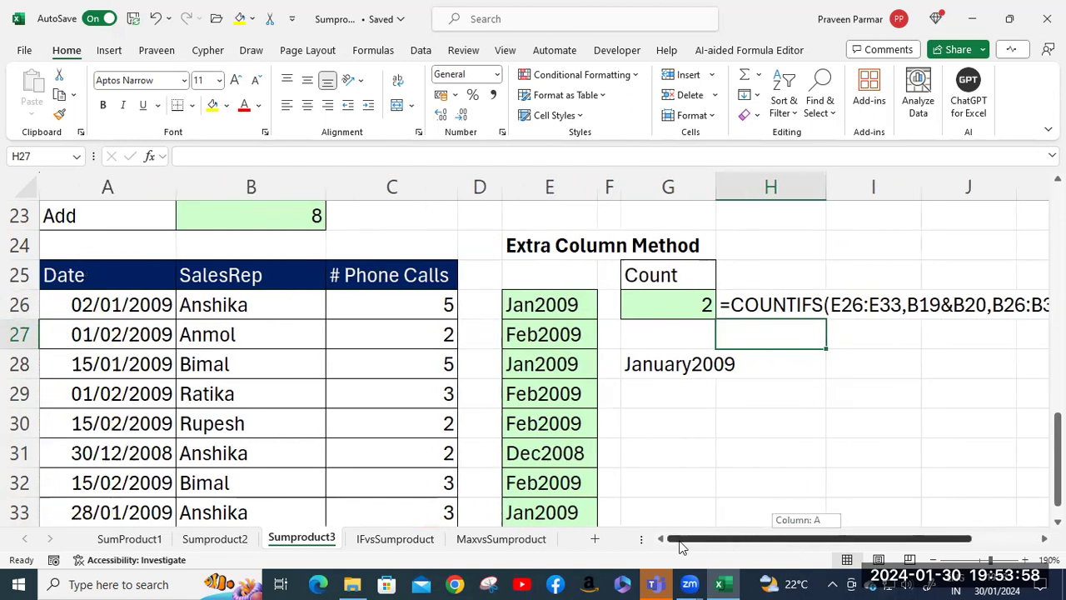
{"action": "scroll", "coordinate": [300, 321], "scroll_direction": "up", "scroll_amount": 2}
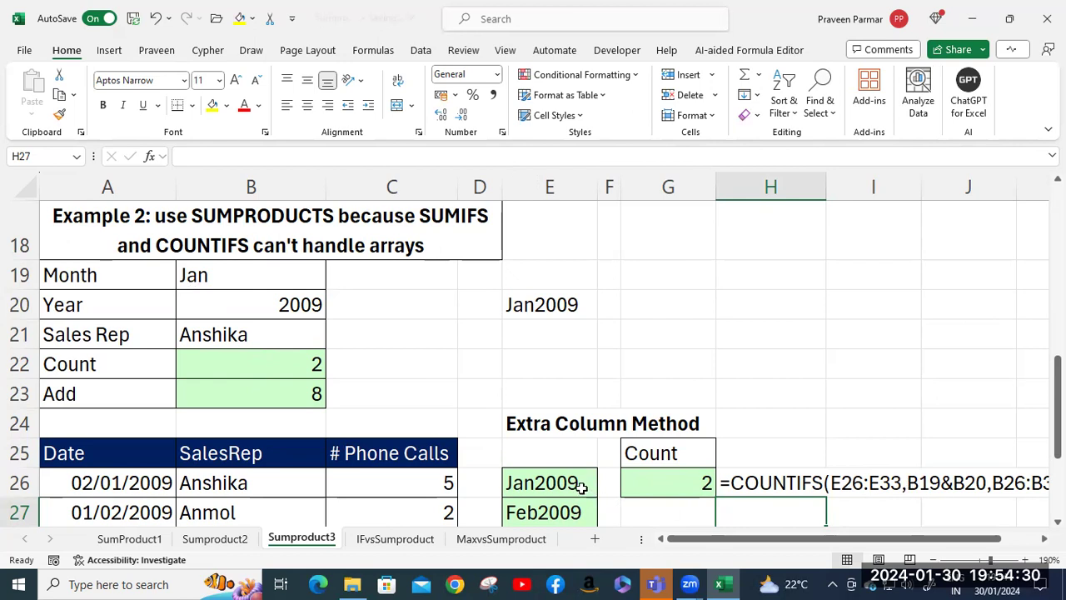
{"action": "scroll", "coordinate": [575, 500], "scroll_direction": "down", "scroll_amount": 1}
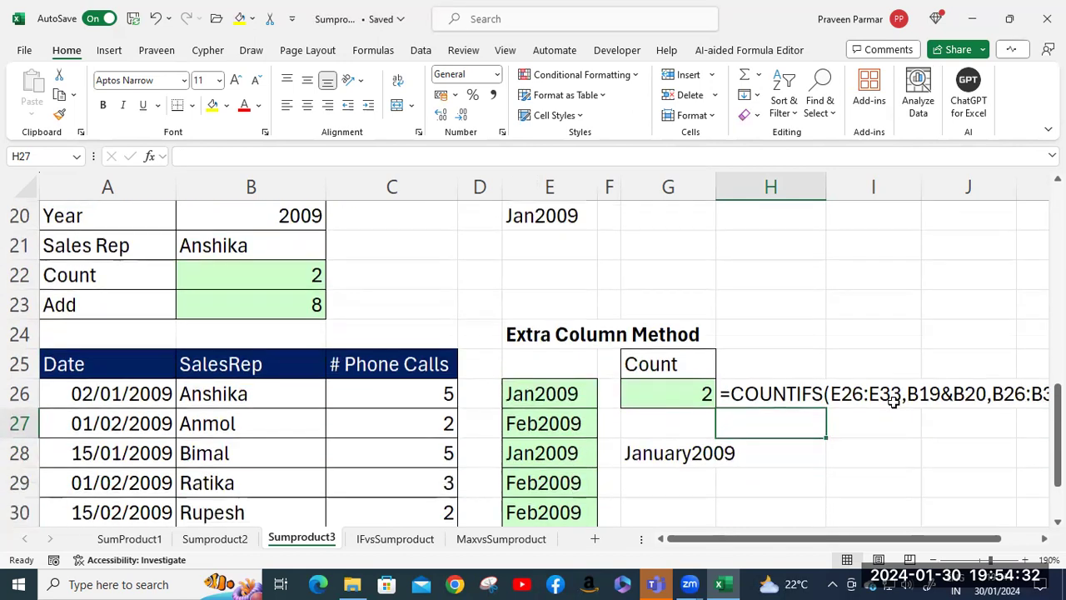
{"action": "scroll", "coordinate": [300, 312], "scroll_direction": "up", "scroll_amount": 1}
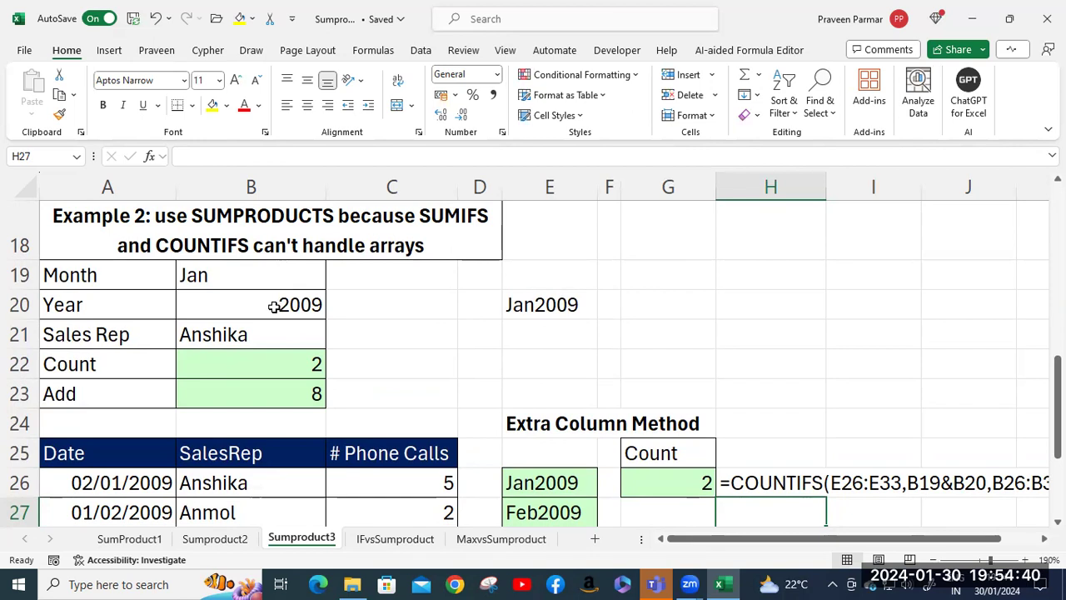
Clear E20 and rebuild its formula as =B19&B20 to join the month and year criteria
{"action": "left_click", "coordinate": [521, 304]}
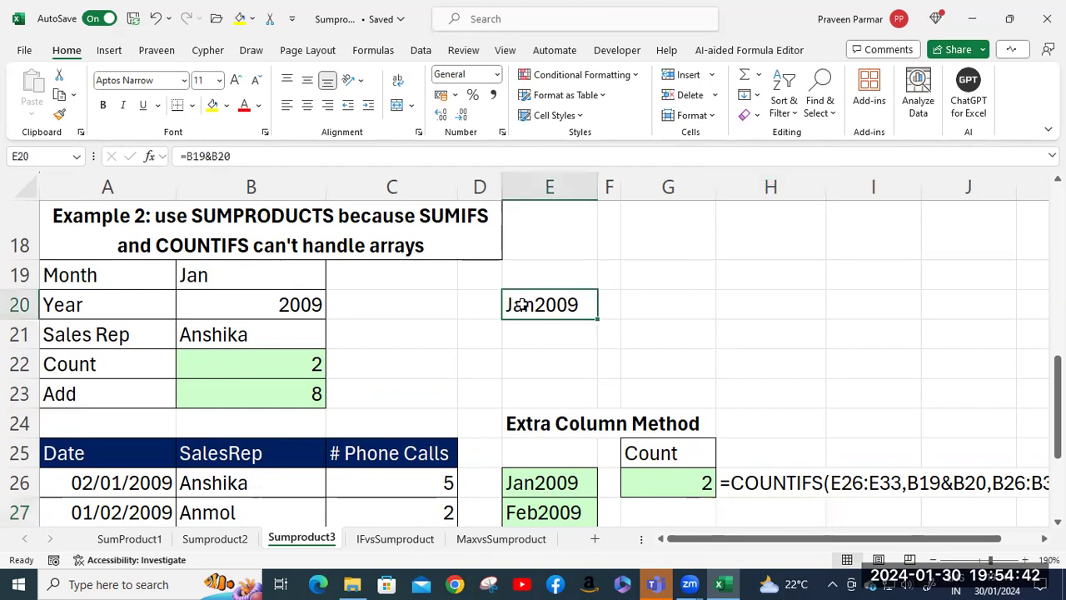
{"action": "key", "text": "Delete"}
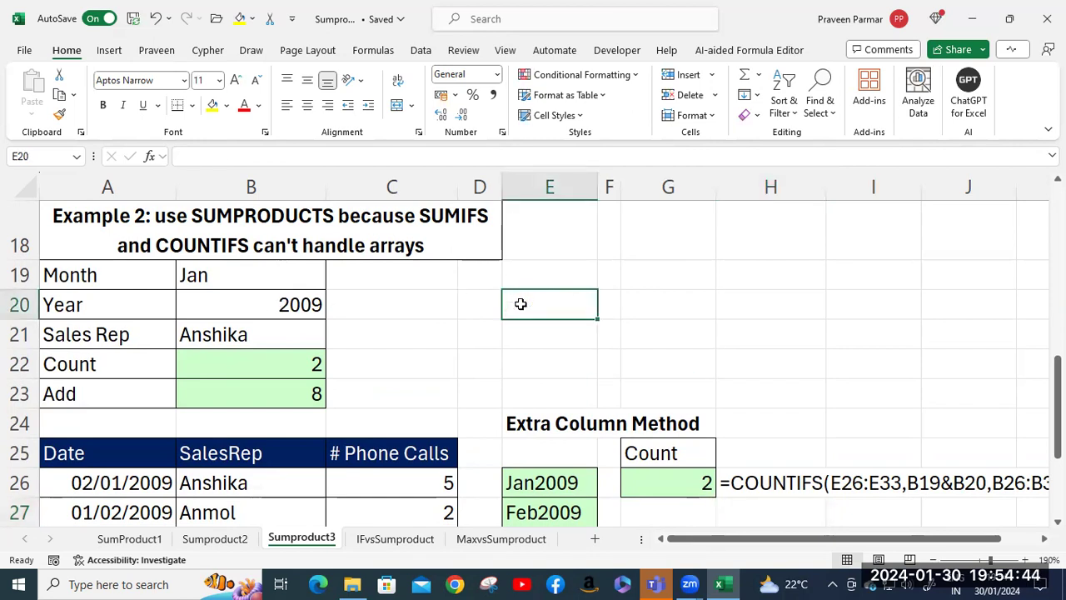
{"action": "type", "text": "="}
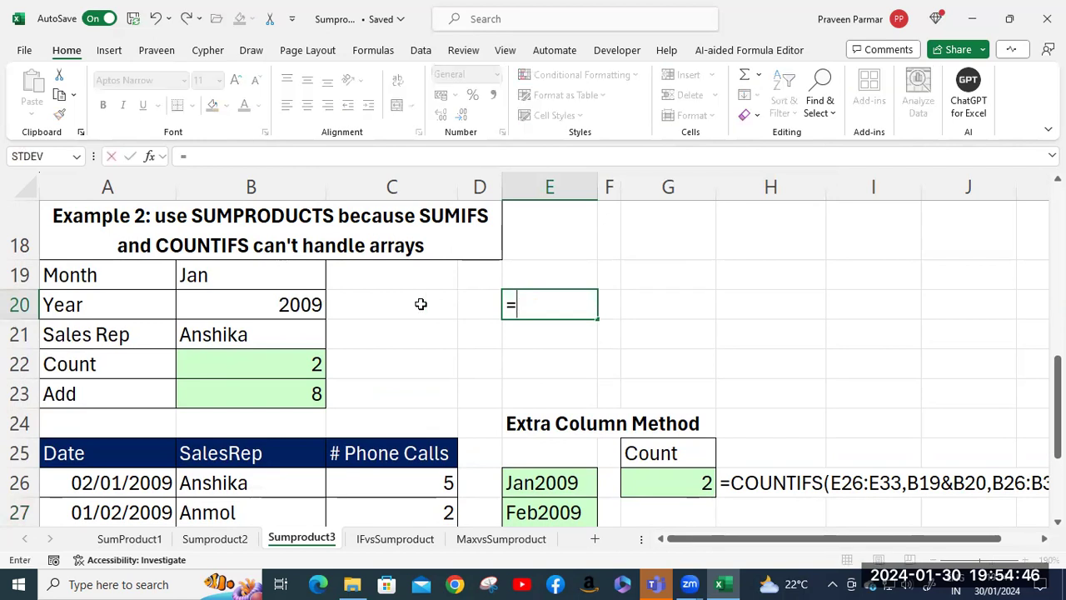
{"action": "left_click", "coordinate": [296, 276]}
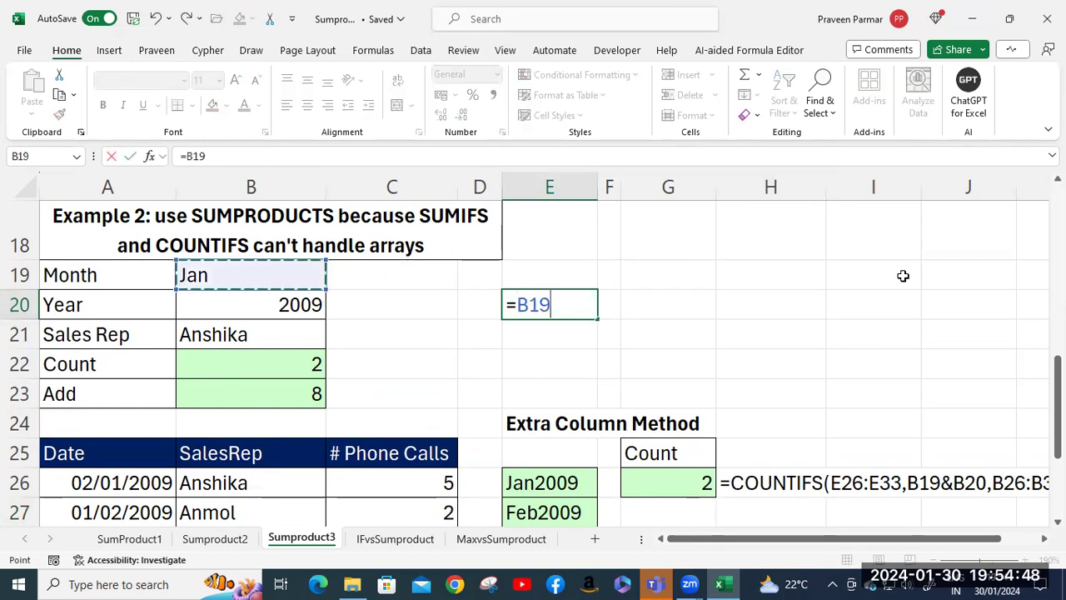
{"action": "type", "text": "&"}
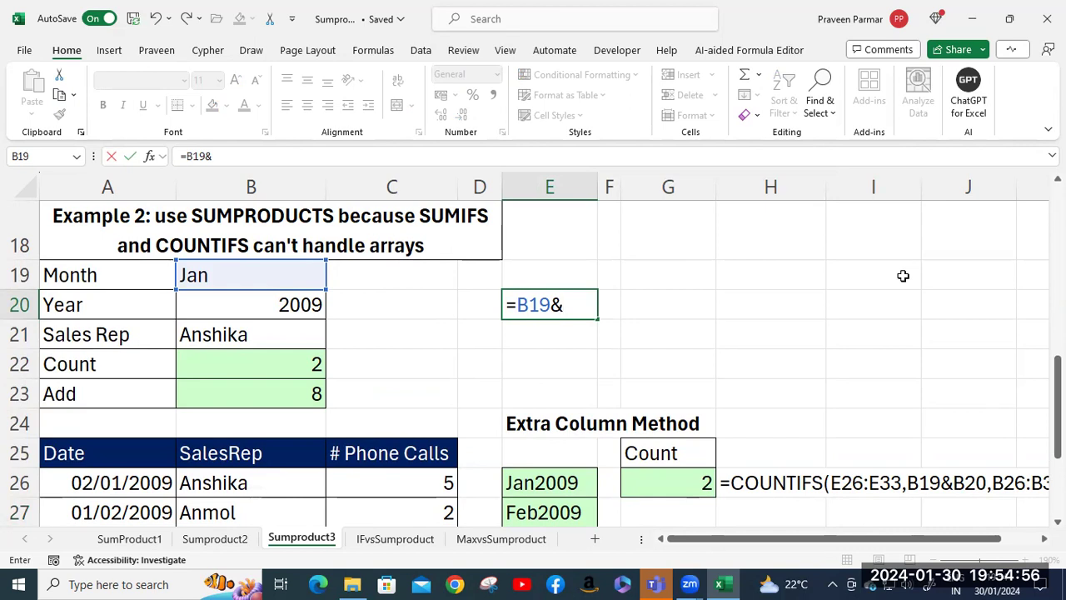
{"action": "left_click", "coordinate": [286, 308]}
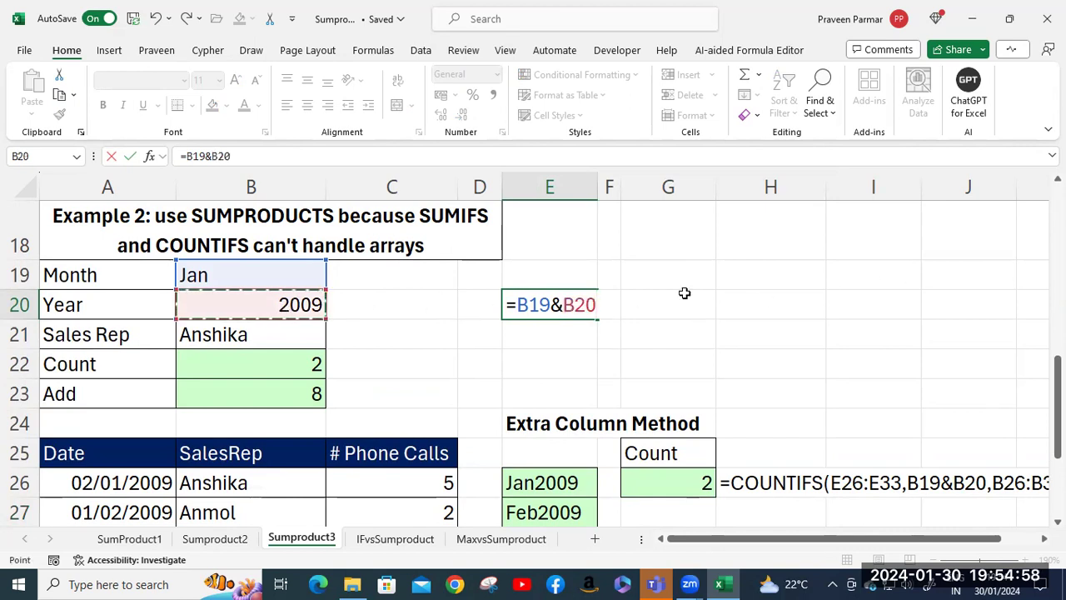
{"action": "key", "text": "Return"}
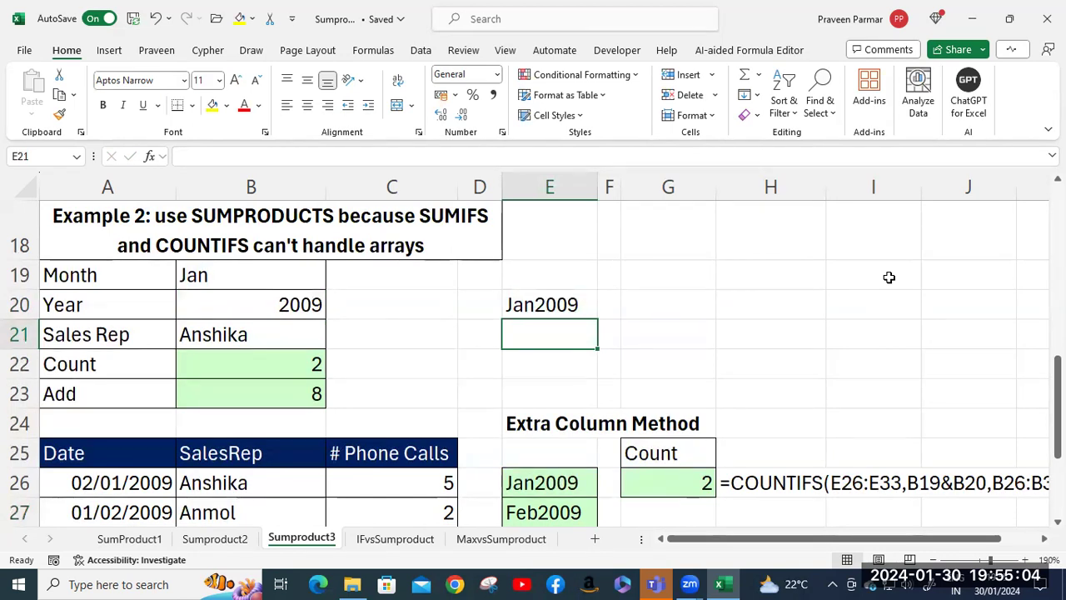
Examine the G26 COUNTIFS arguments against the joined month-year, the SalesRep column and the Sales Rep criterion, and close the formula unchanged
{"action": "left_click_drag", "start_coordinate": [835, 539], "coordinate": [899, 539]}
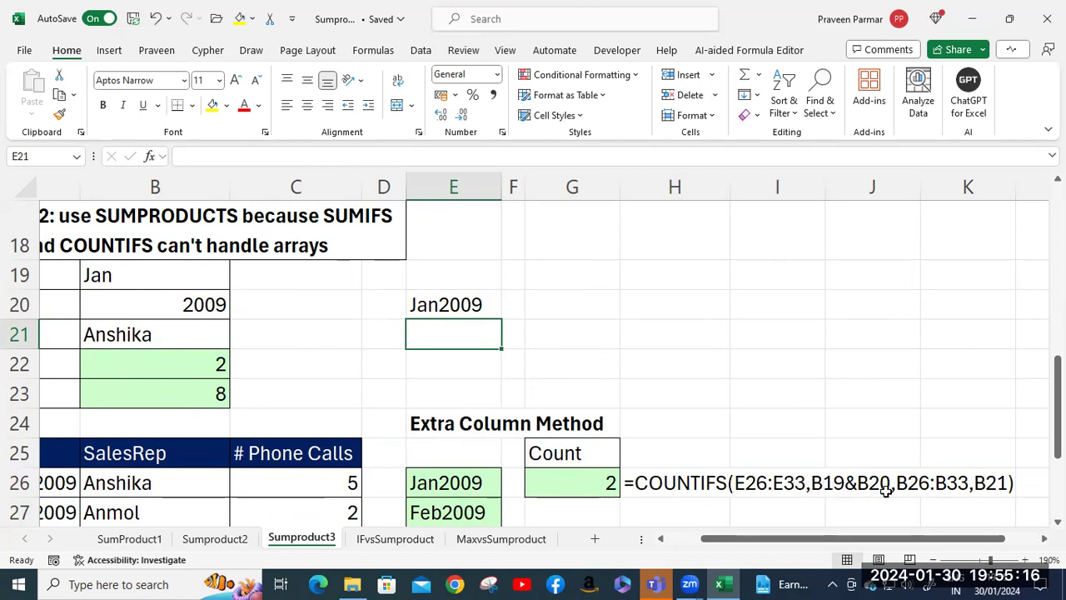
{"action": "scroll", "coordinate": [452, 476], "scroll_direction": "down", "scroll_amount": 1}
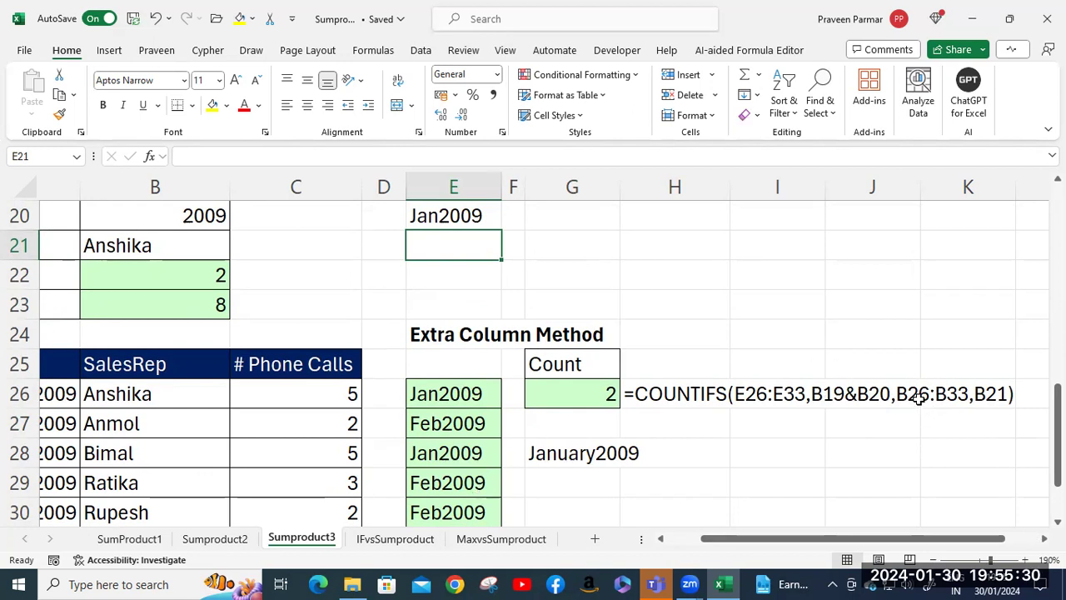
{"action": "scroll", "coordinate": [182, 304], "scroll_direction": "up", "scroll_amount": 1}
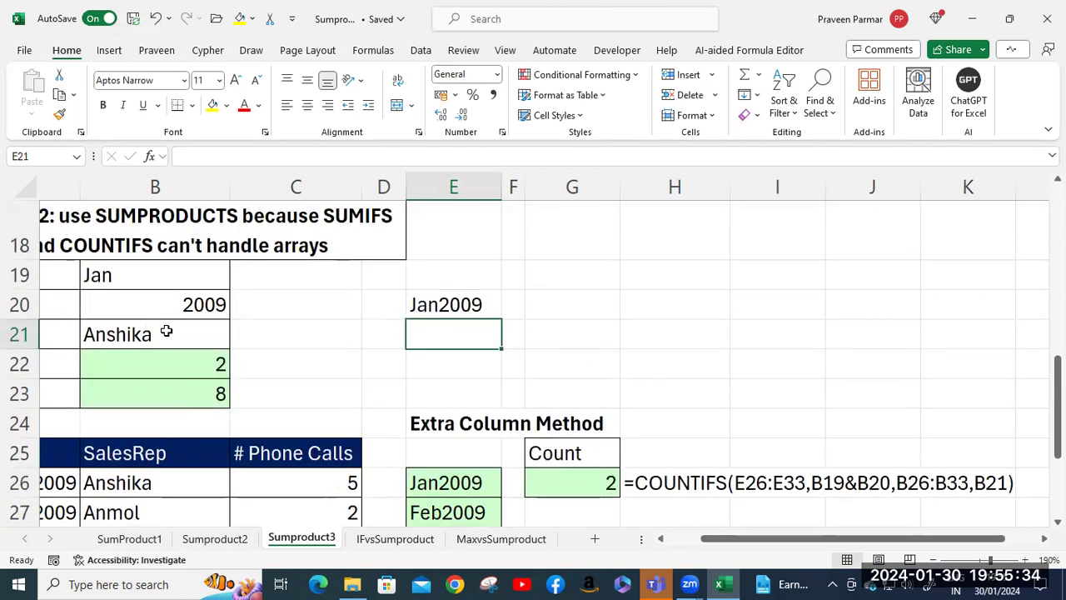
{"action": "scroll", "coordinate": [159, 333], "scroll_direction": "down", "scroll_amount": 2}
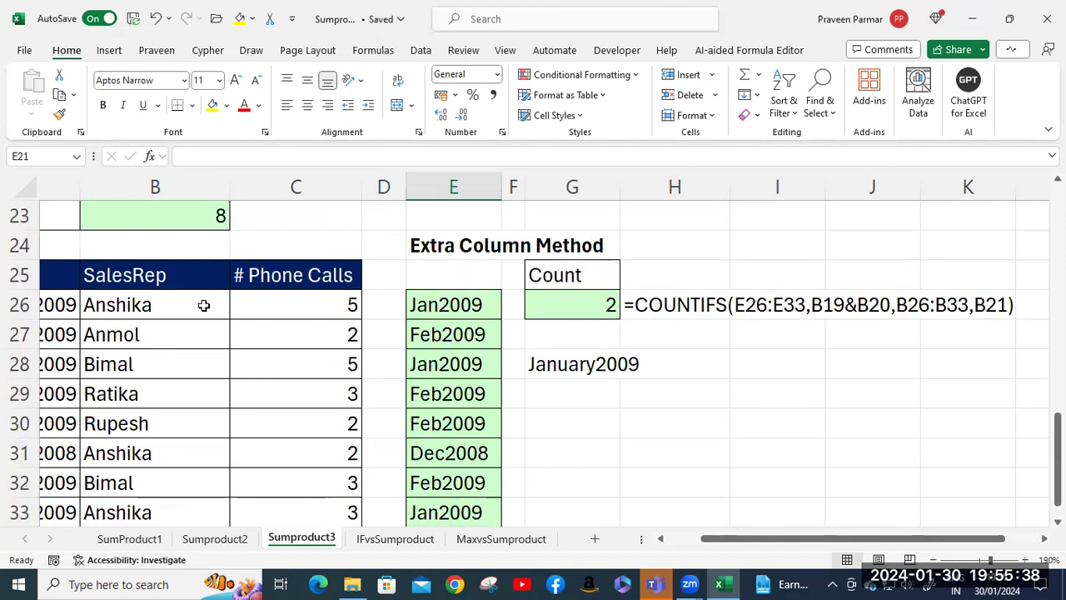
{"action": "scroll", "coordinate": [192, 291], "scroll_direction": "up", "scroll_amount": 1}
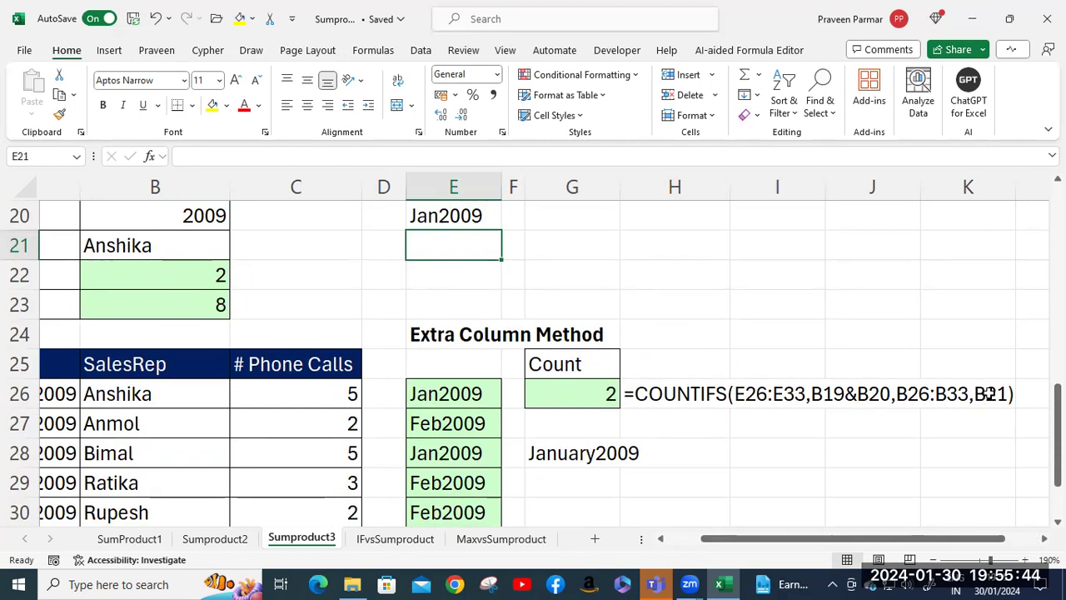
{"action": "left_click", "coordinate": [574, 396]}
{"action": "double_click", "coordinate": [574, 396]}
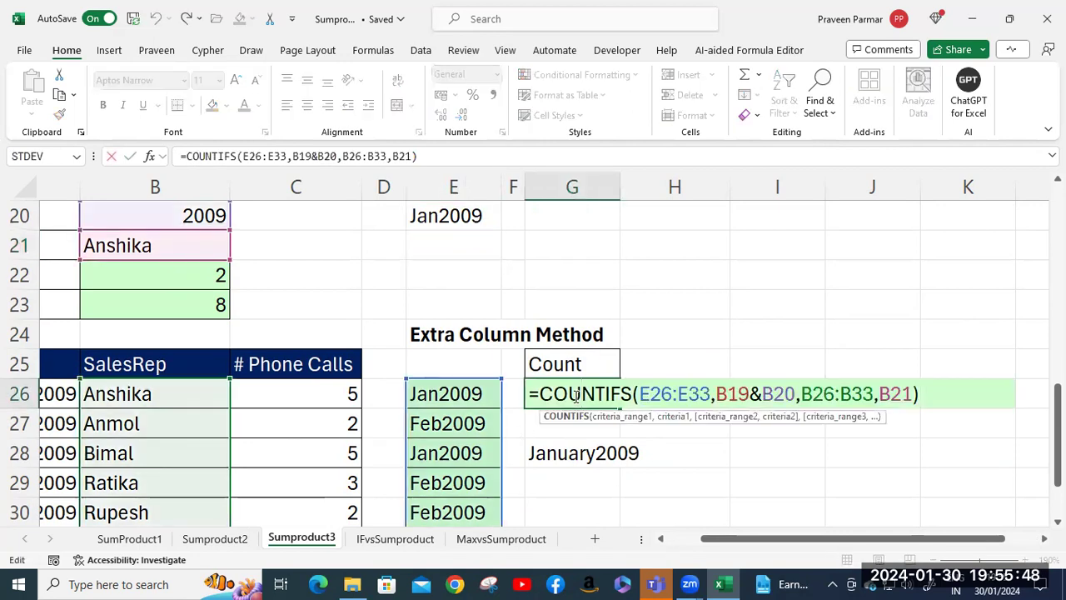
{"action": "left_click", "coordinate": [948, 392]}
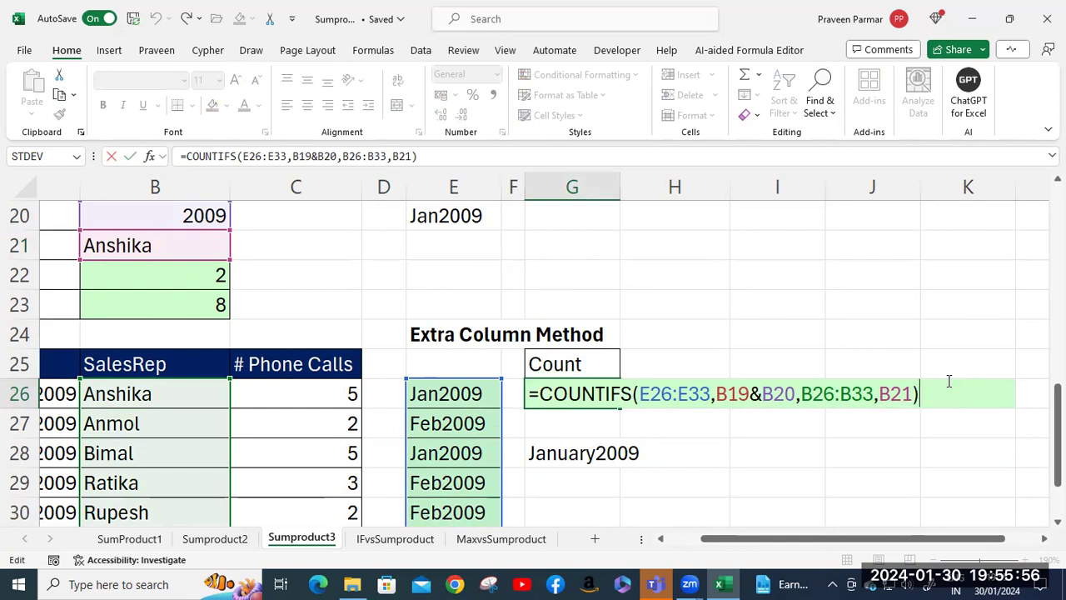
{"action": "key", "text": "Return"}
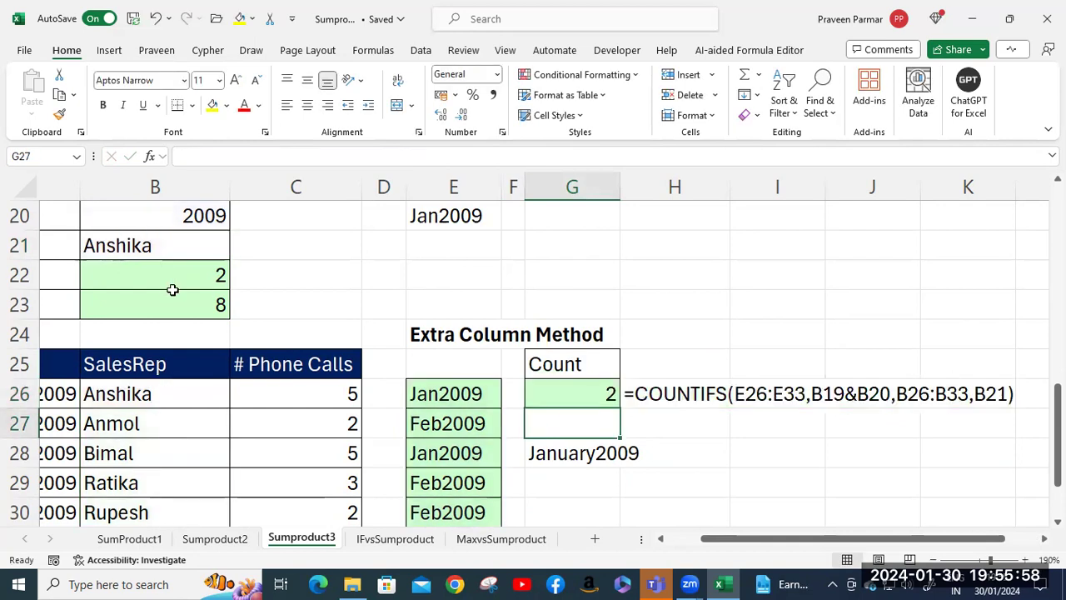
Open the SUMPRODUCT count formula in B22 and examine its TEXT date condition and sales rep condition
{"action": "left_click_drag", "start_coordinate": [766, 538], "coordinate": [686, 548]}
{"action": "scroll", "coordinate": [290, 319], "scroll_direction": "up", "scroll_amount": 1}
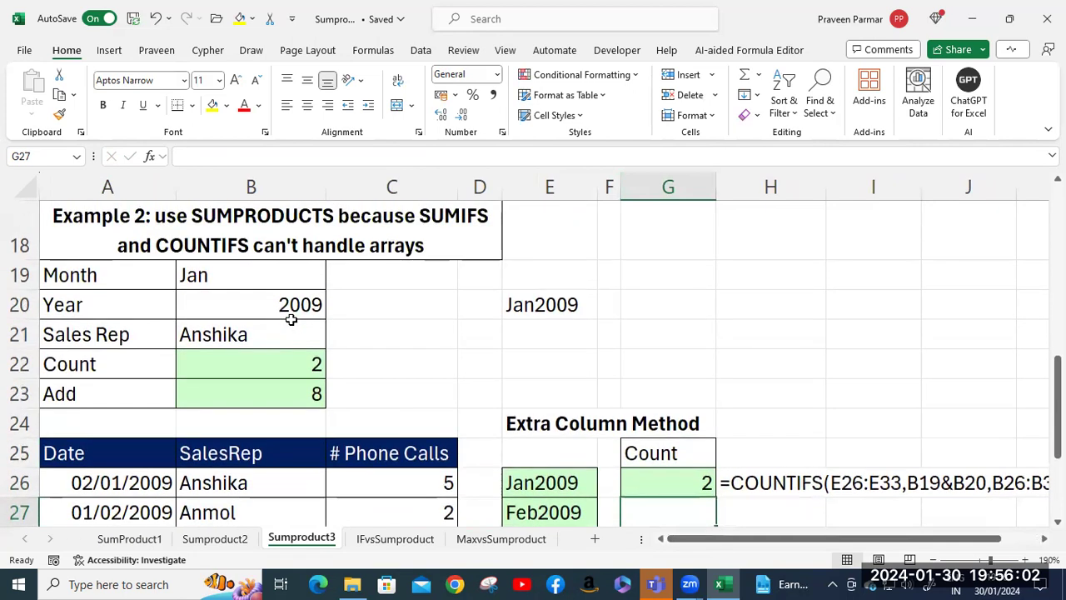
{"action": "left_click", "coordinate": [264, 367]}
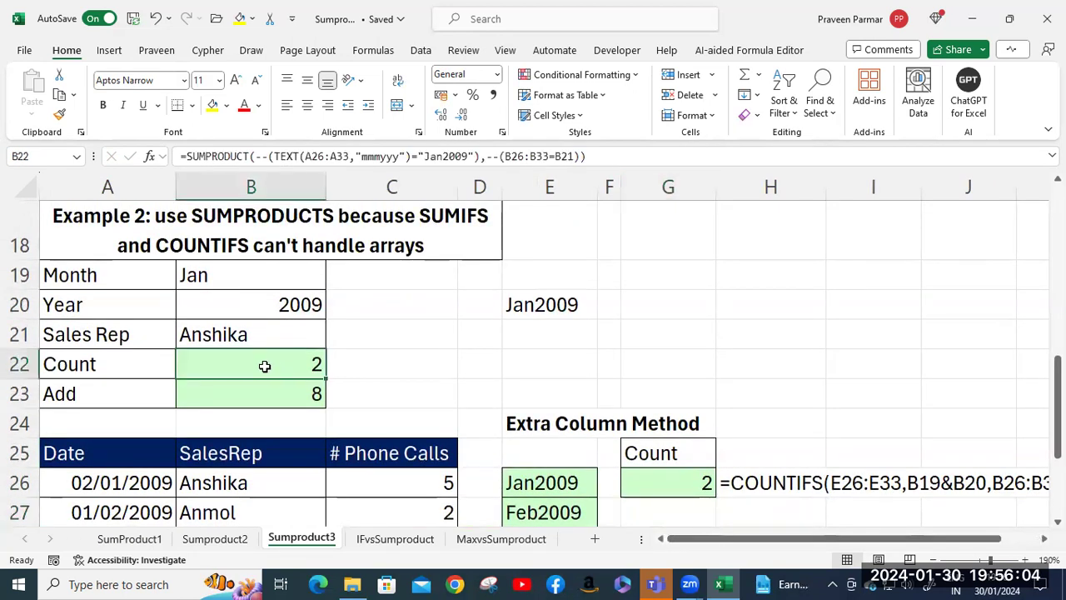
{"action": "double_click", "coordinate": [264, 366]}
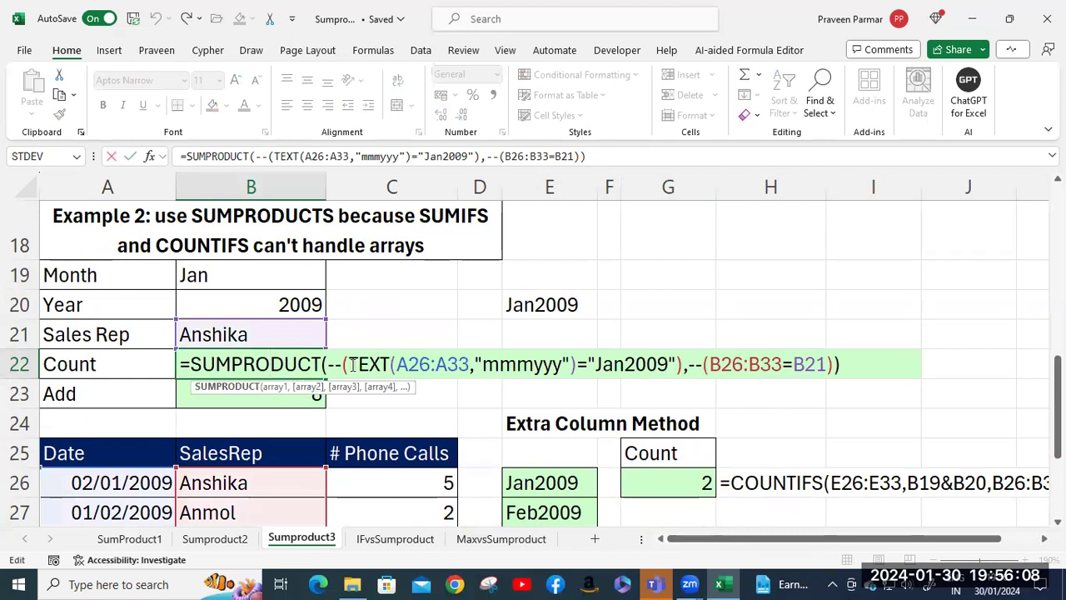
{"action": "left_click_drag", "start_coordinate": [327, 364], "coordinate": [576, 364]}
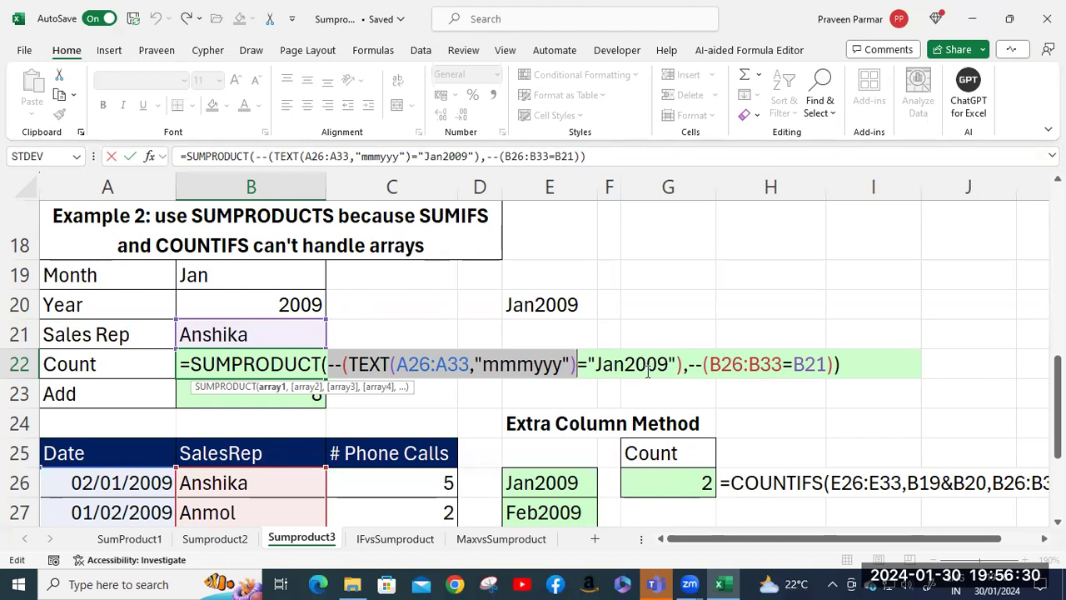
{"action": "left_click", "coordinate": [597, 367]}
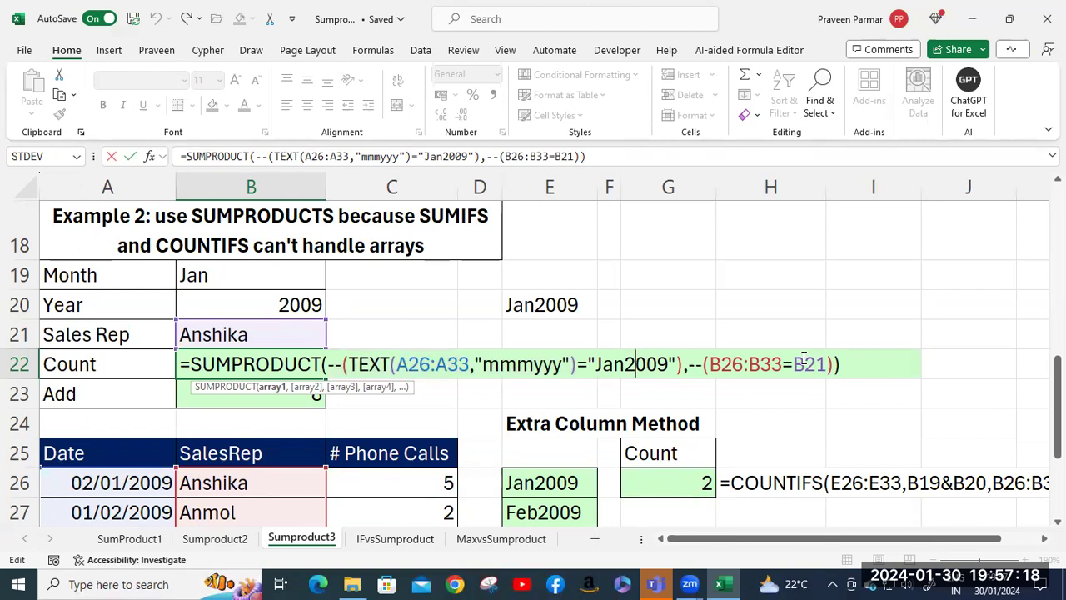
{"action": "left_click", "coordinate": [850, 363]}
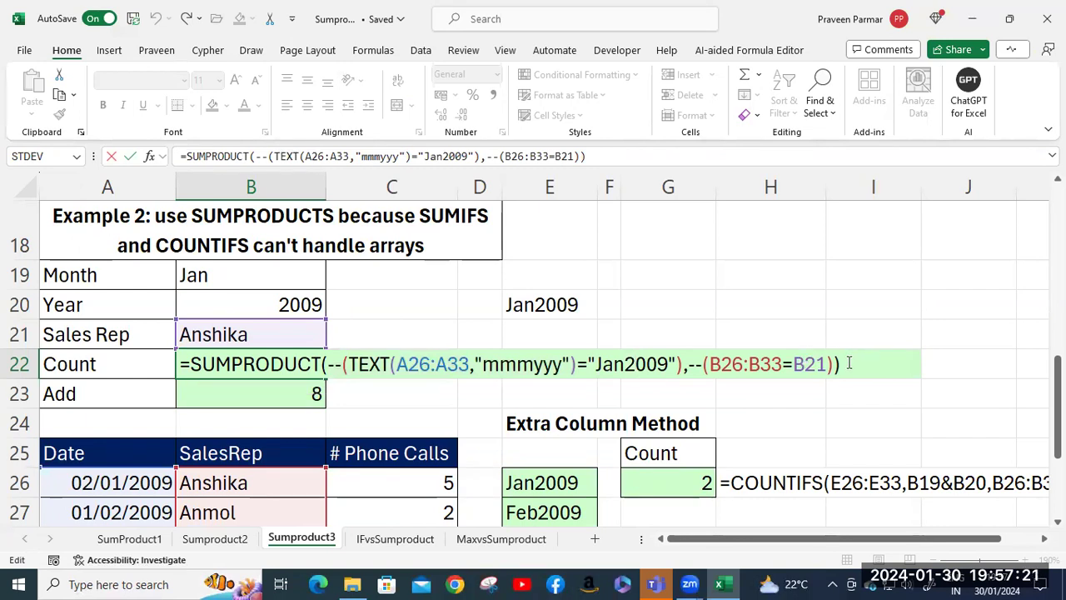
Evaluate TEXT(A26:A33,"mmmyyy") inside the B22 formula to inspect its array, and restore the original expression
{"action": "left_click", "coordinate": [349, 364]}
{"action": "left_click", "coordinate": [576, 364], "text": "shift"}
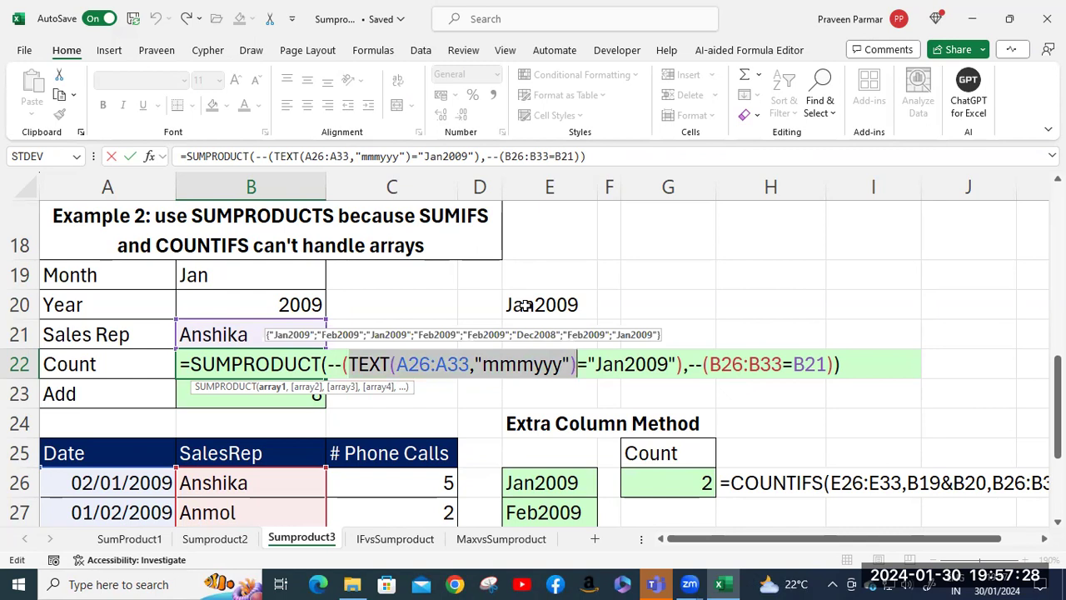
{"action": "key", "text": "F9"}
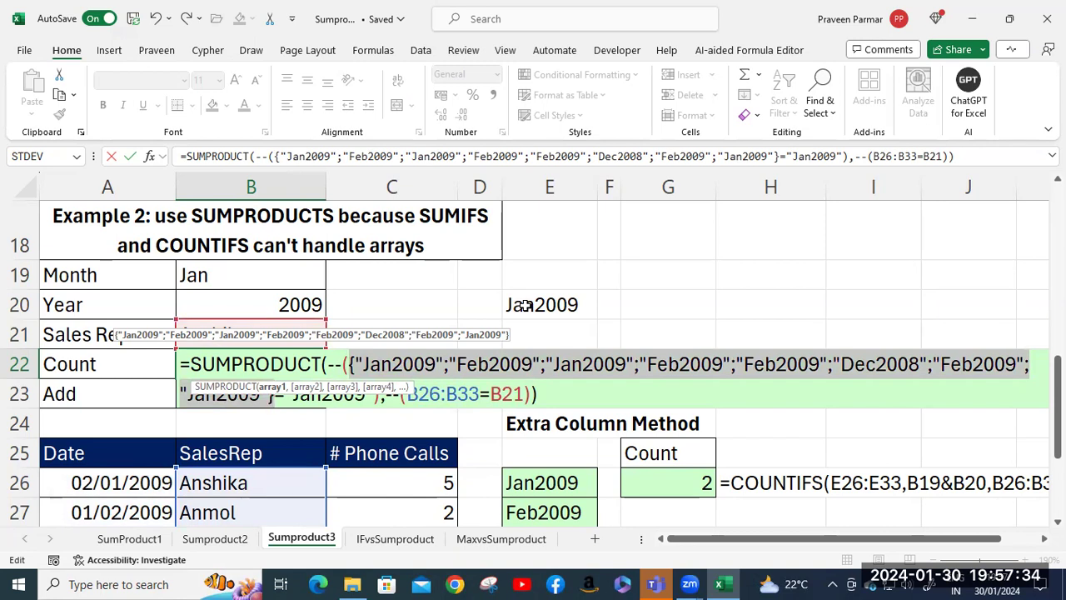
{"action": "key", "text": "ctrl+z"}
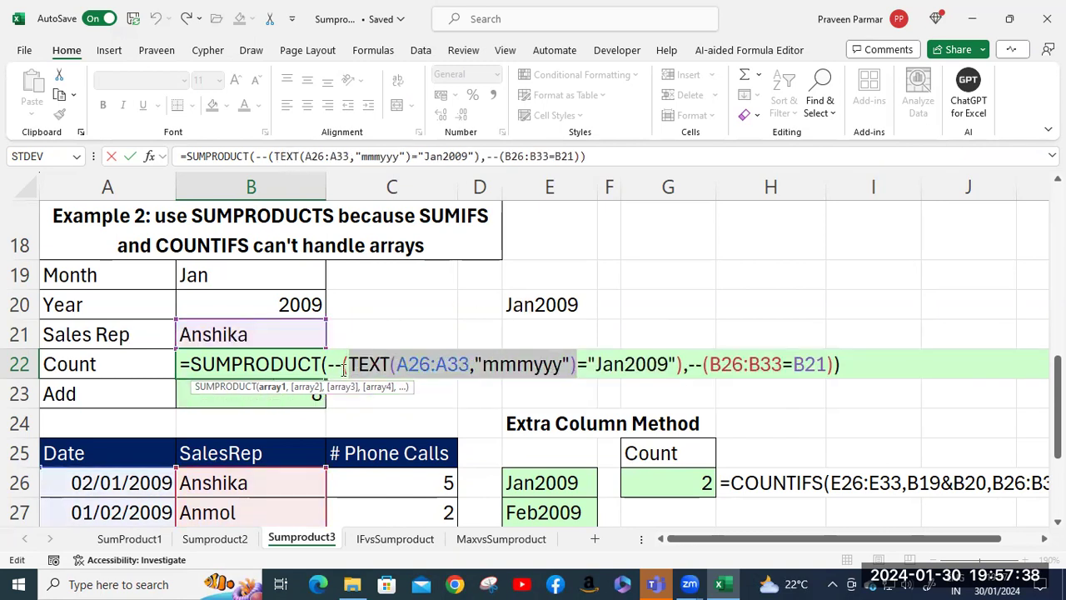
{"action": "left_click", "coordinate": [325, 364]}
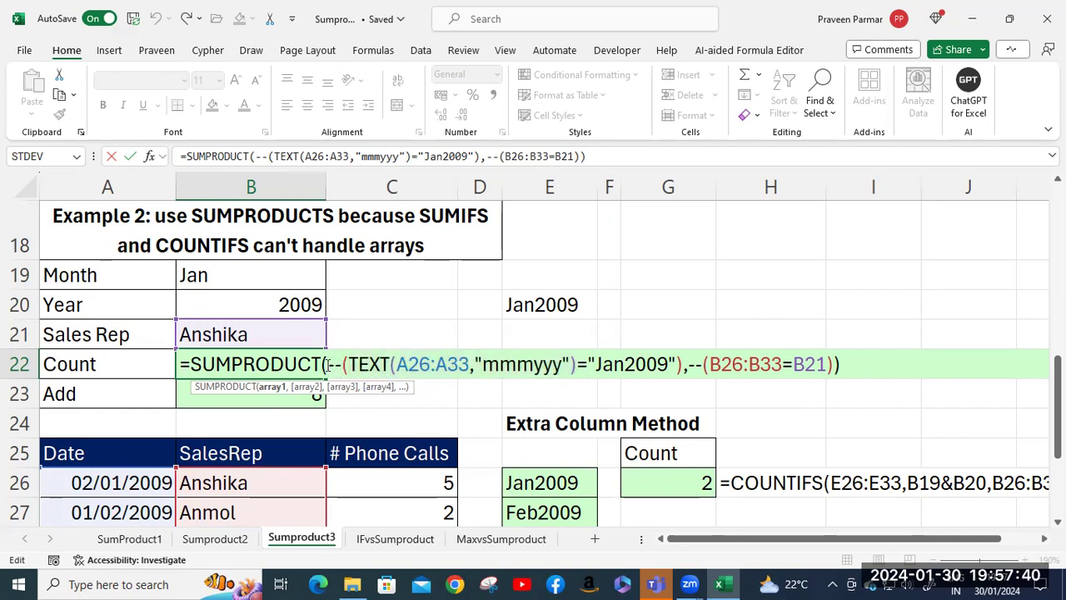
Evaluate the comparison (TEXT(A26:A33,"mmmyyy")="Jan2009") inside the B22 formula to inspect its logical array, and restore the original expression
{"action": "key", "text": "Right"}
{"action": "key", "text": "Right"}
{"action": "key", "text": "Right"}
{"action": "key", "text": "Left"}
{"action": "left_click", "coordinate": [682, 364], "text": "shift"}
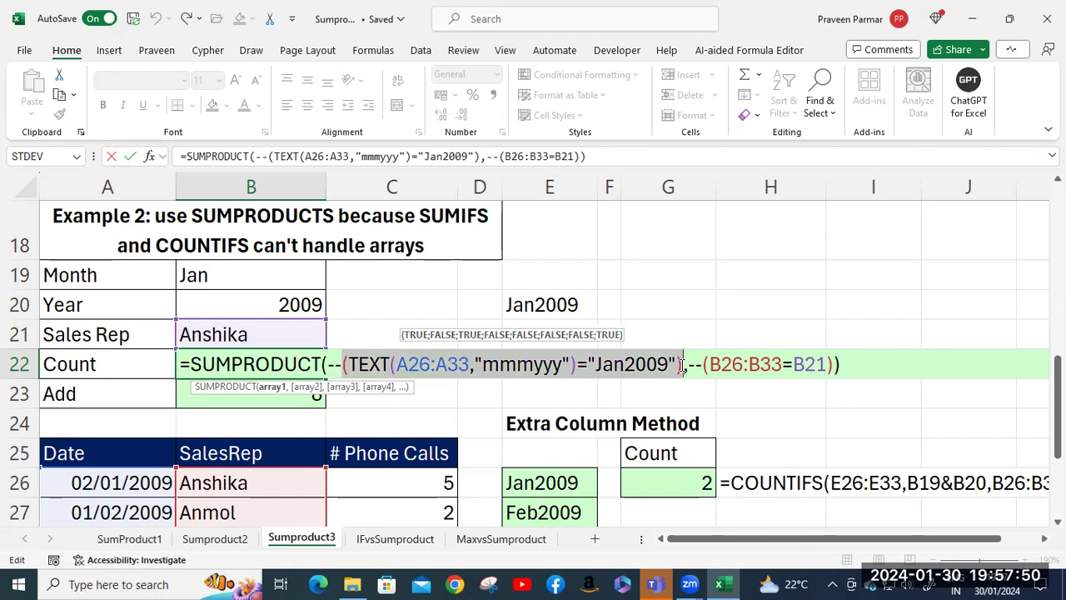
{"action": "key", "text": "F9"}
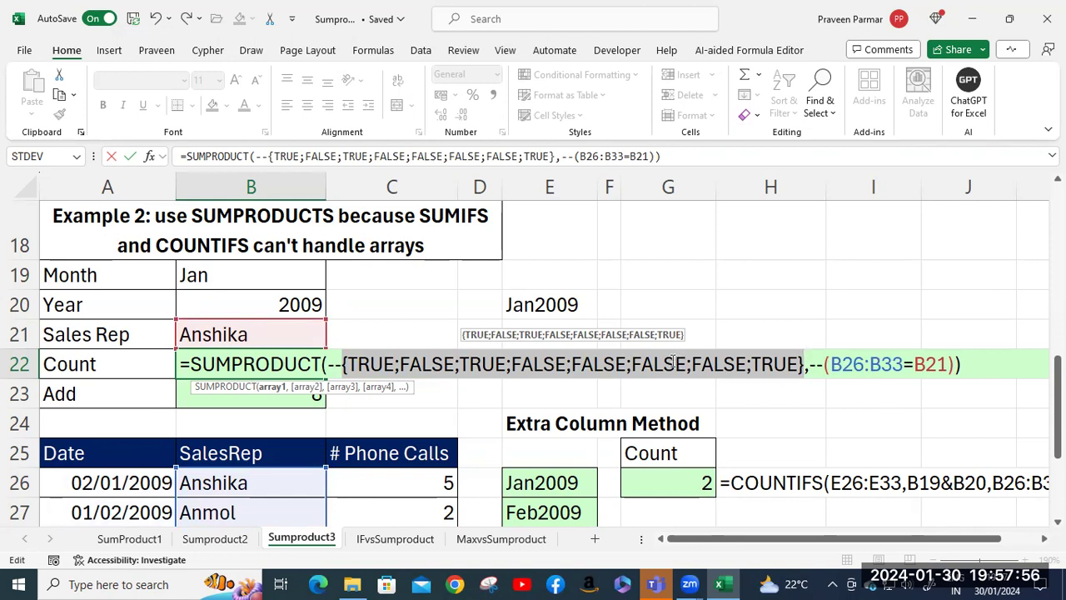
{"action": "key", "text": "ctrl+z"}
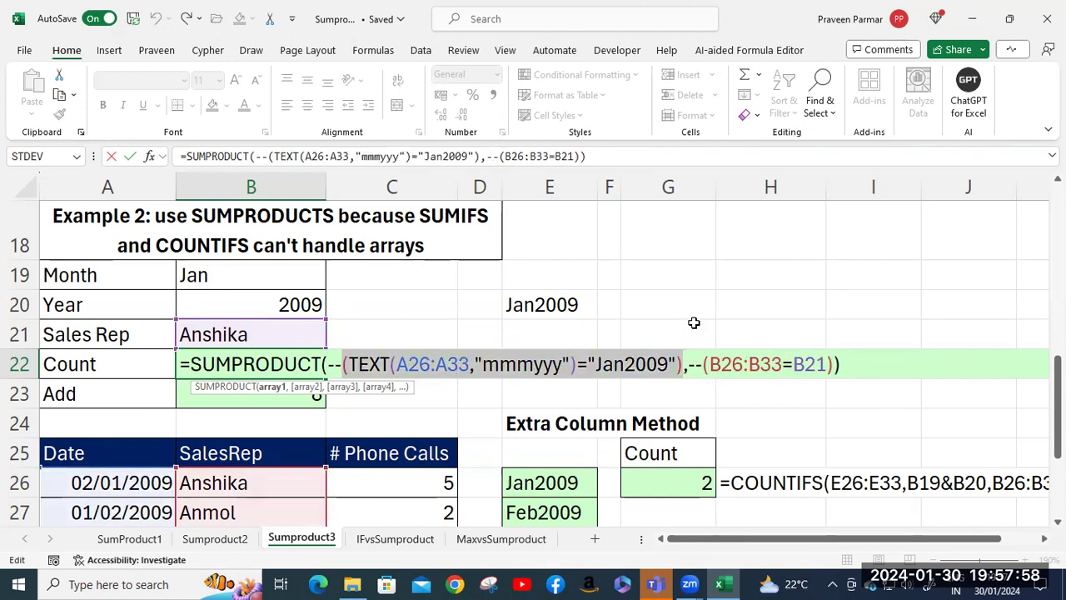
Evaluate the same B22 date condition including its double minus to inspect the numeric array, restore the expression and close the formula unchanged
{"action": "left_click", "coordinate": [435, 364]}
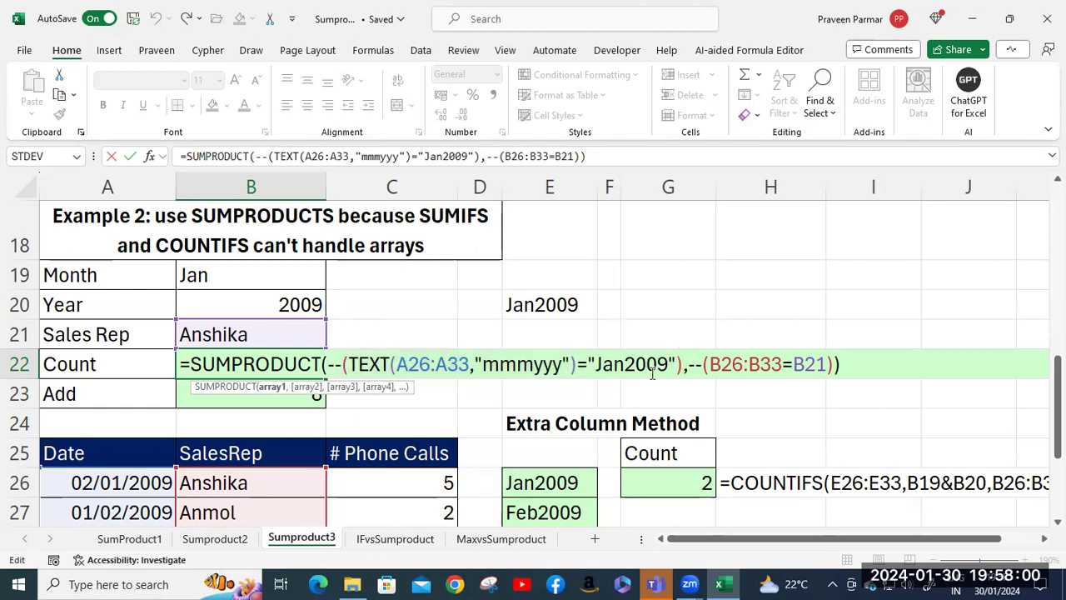
{"action": "left_click", "coordinate": [684, 364], "text": "shift"}
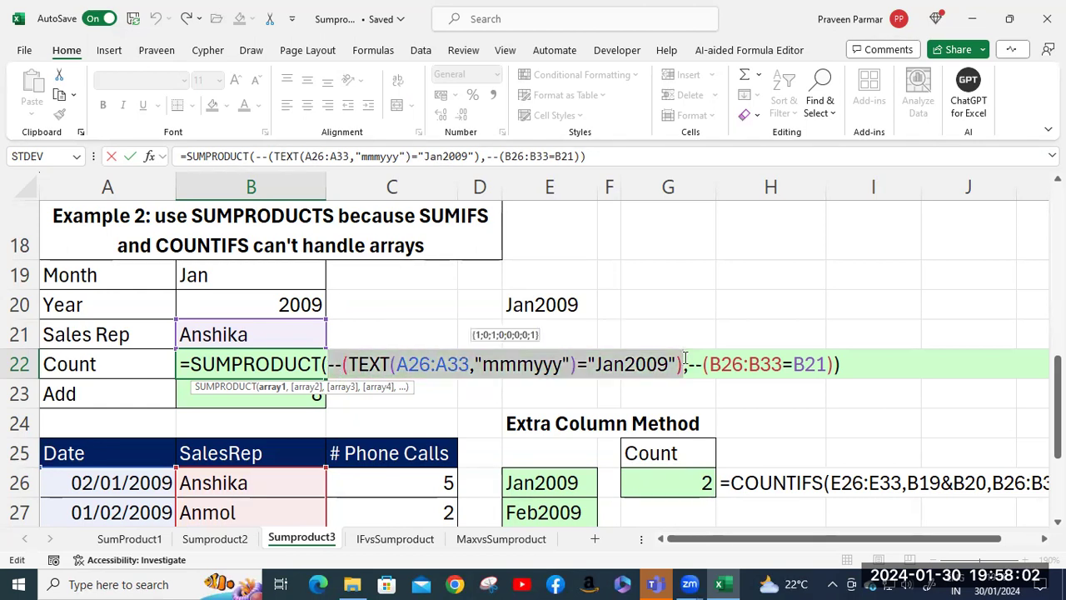
{"action": "key", "text": "F9"}
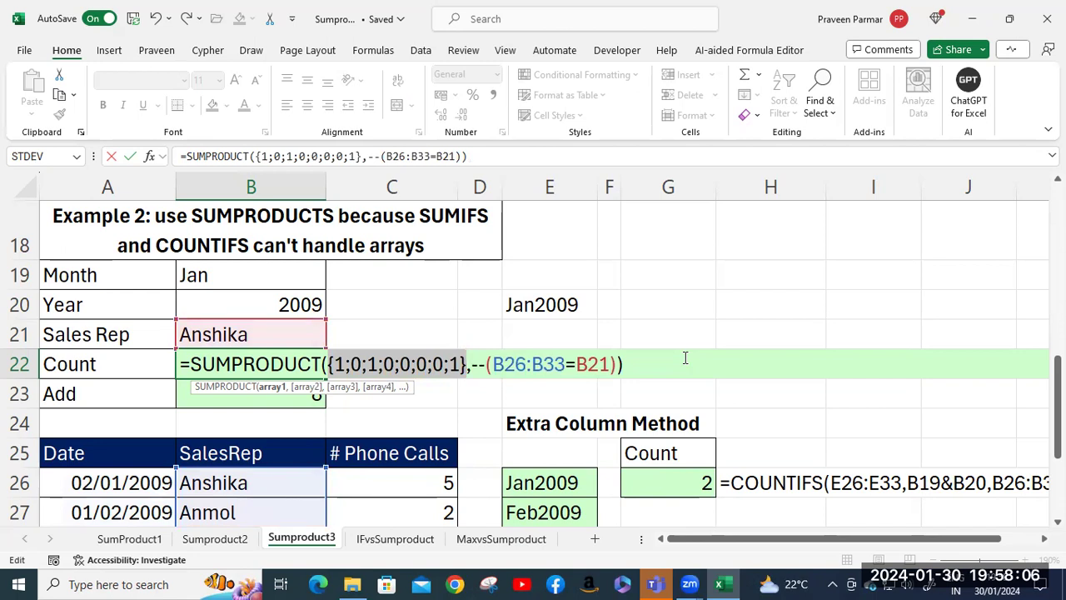
{"action": "key", "text": "ctrl+z"}
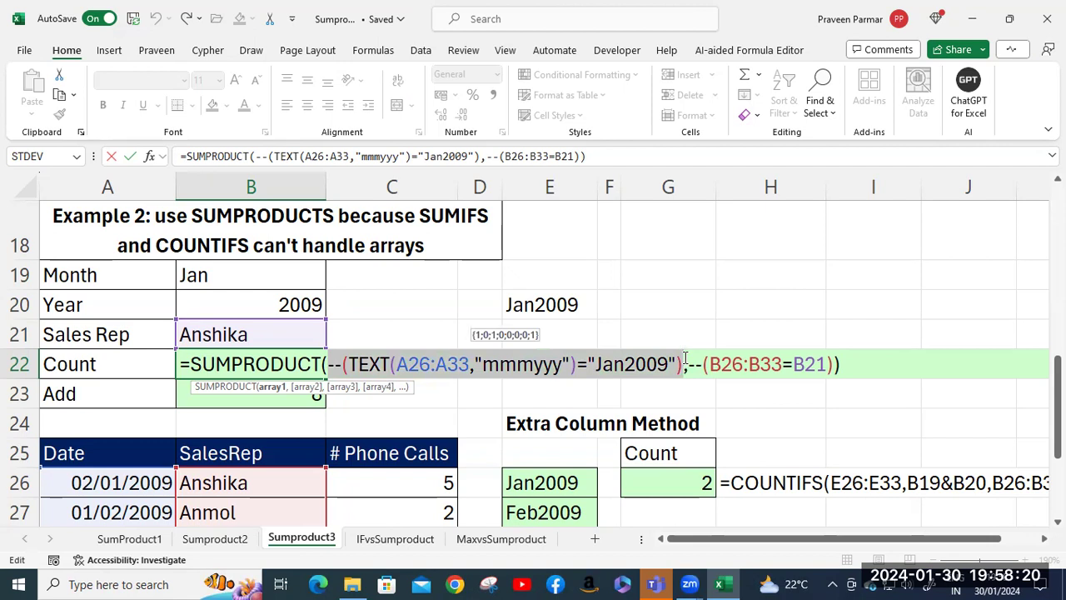
{"action": "left_click", "coordinate": [860, 355]}
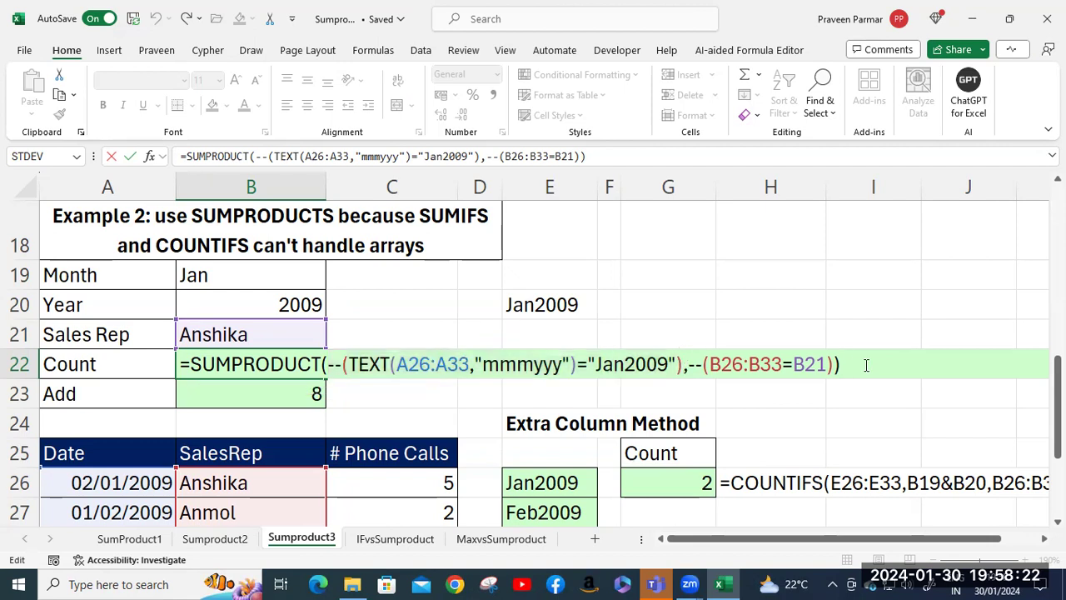
{"action": "key", "text": "Return"}
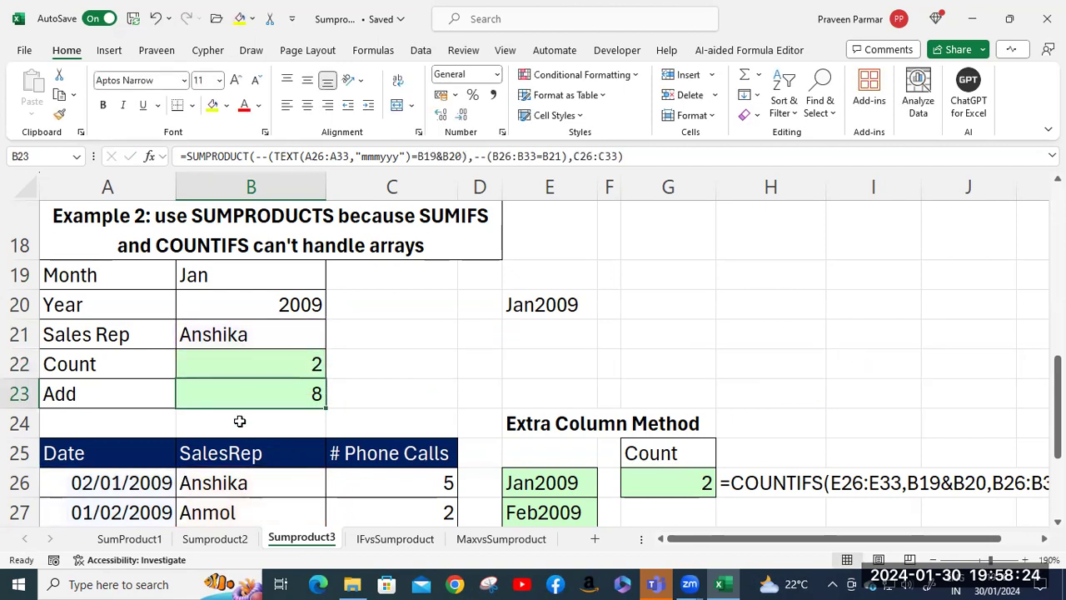
Open the B23 Add formula, examine its C26:C33 sum range and joined B19&B20 criterion, and close it unchanged
{"action": "double_click", "coordinate": [243, 398]}
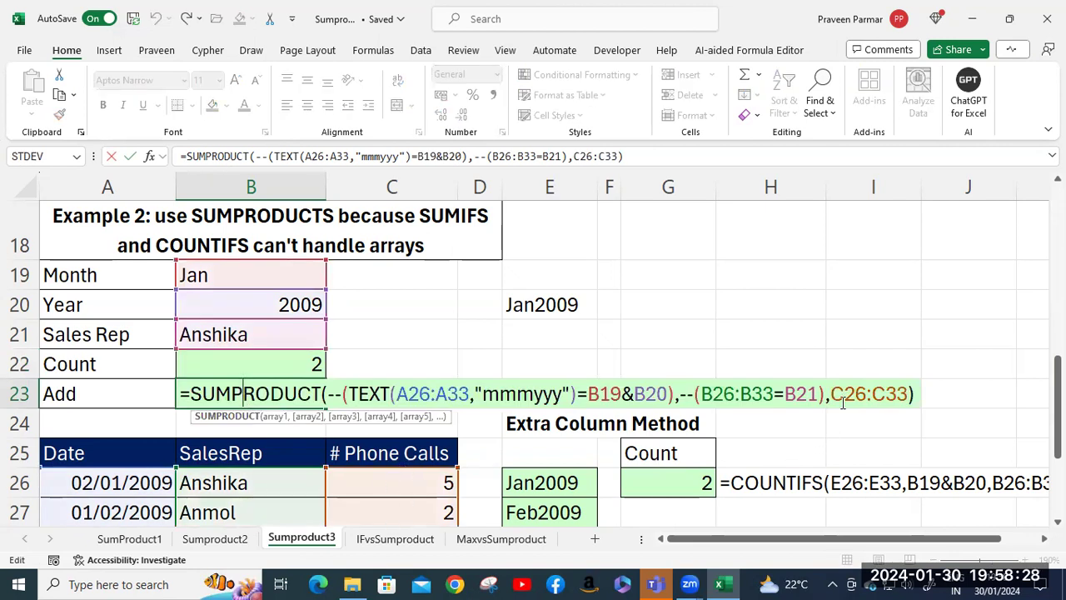
{"action": "left_click_drag", "start_coordinate": [833, 397], "coordinate": [908, 395]}
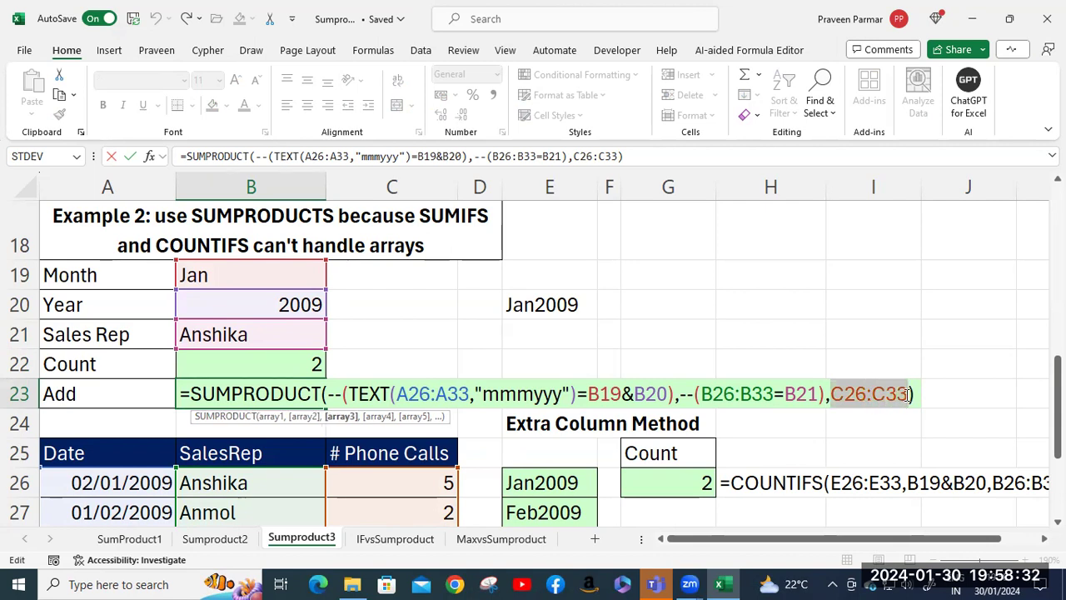
{"action": "left_click", "coordinate": [588, 394]}
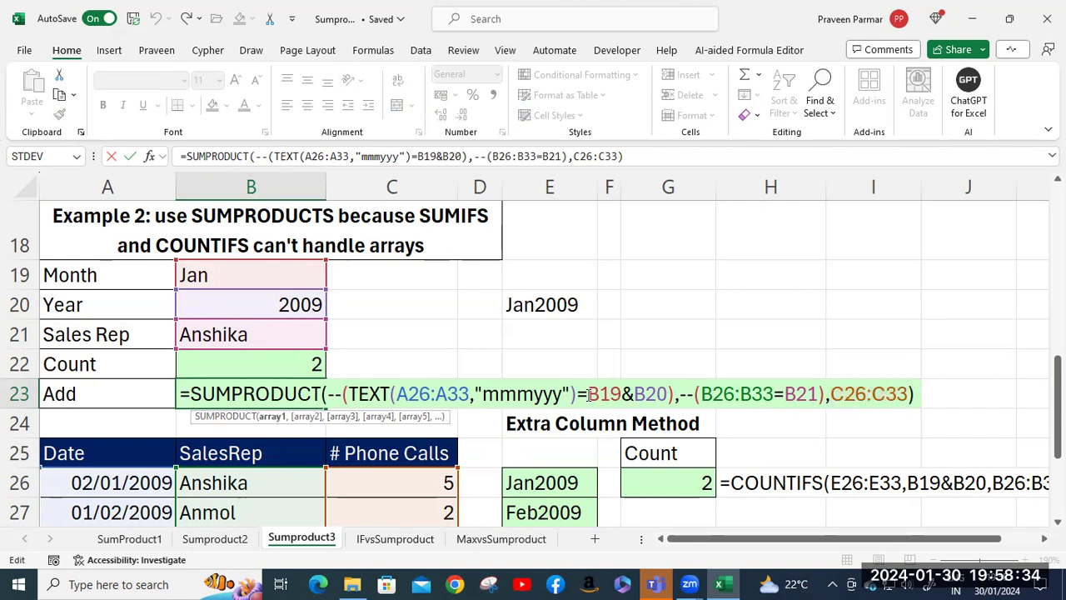
{"action": "left_click_drag", "start_coordinate": [606, 394], "coordinate": [670, 394]}
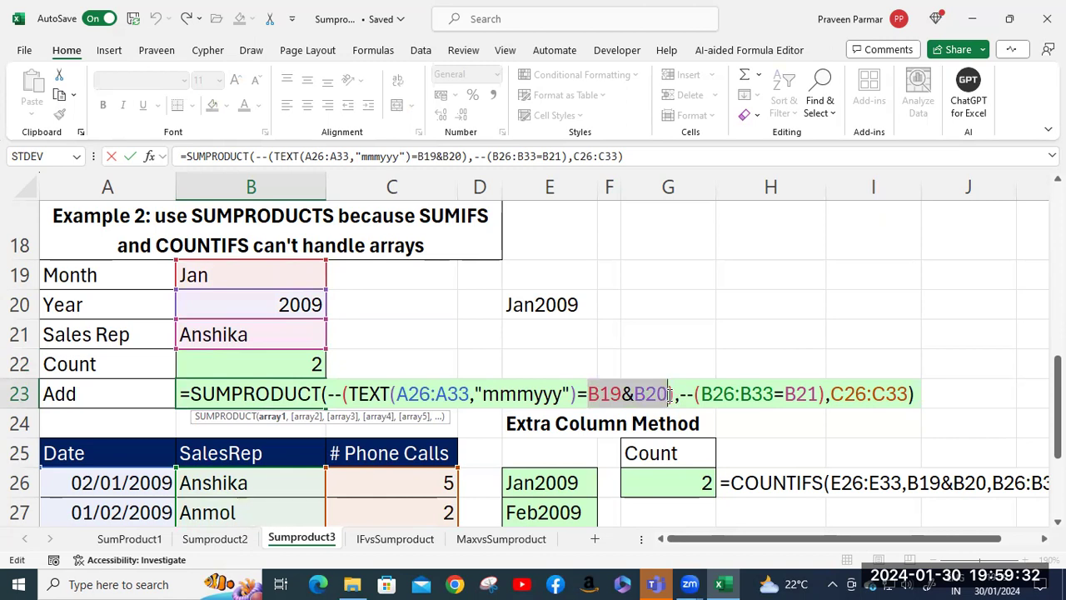
{"action": "left_click_drag", "start_coordinate": [589, 395], "coordinate": [664, 394]}
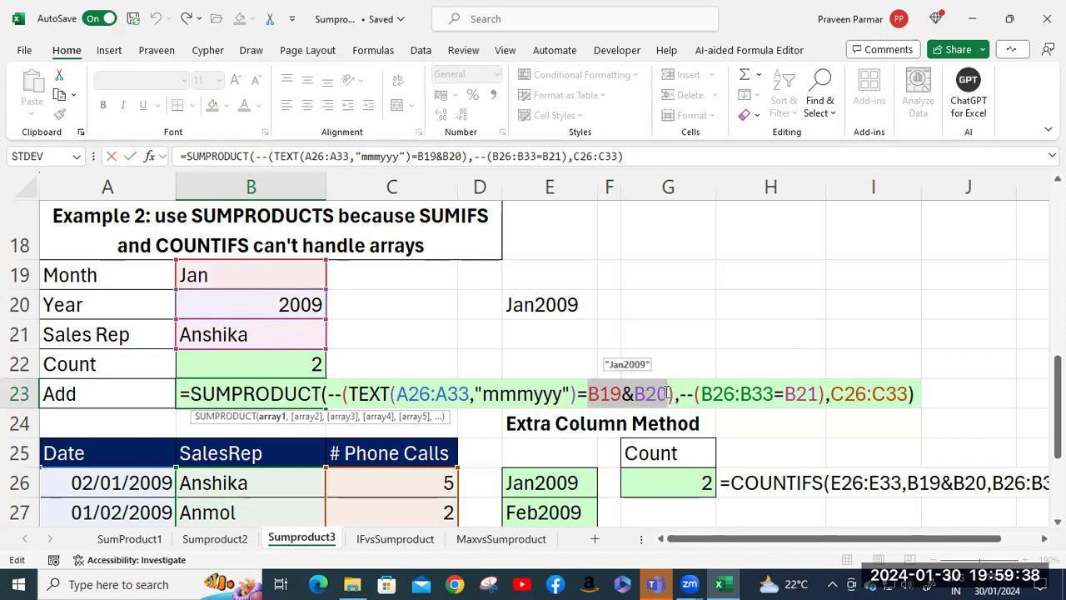
{"action": "key", "text": "Return"}
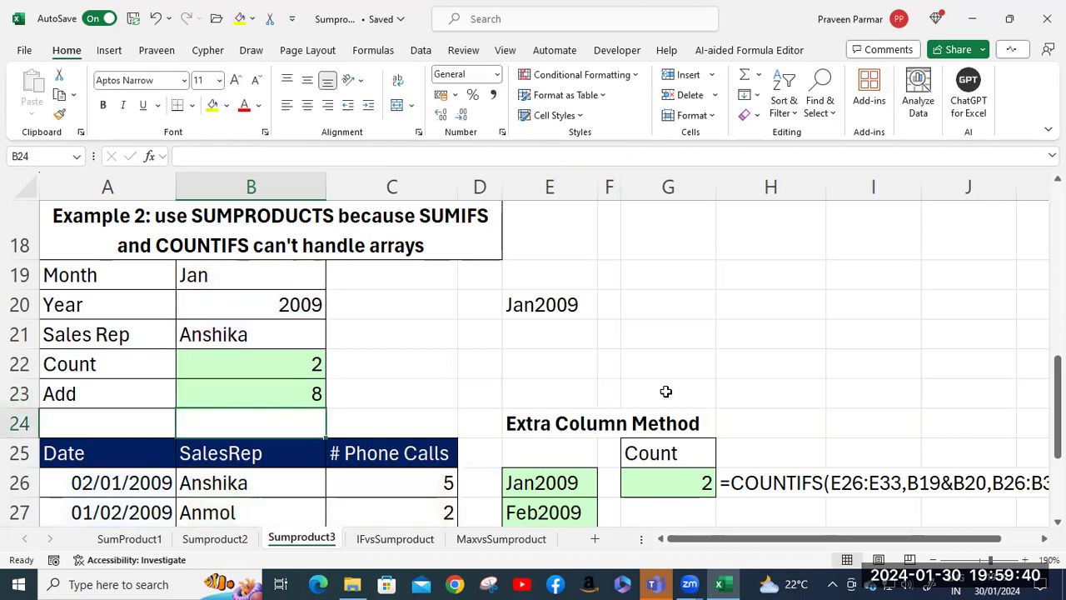
Reopen the B22 Count formula to examine its hard-coded "Jan2009" criterion for comparison with B23, and close it unchanged
{"action": "left_click", "coordinate": [287, 364]}
{"action": "double_click", "coordinate": [287, 364]}
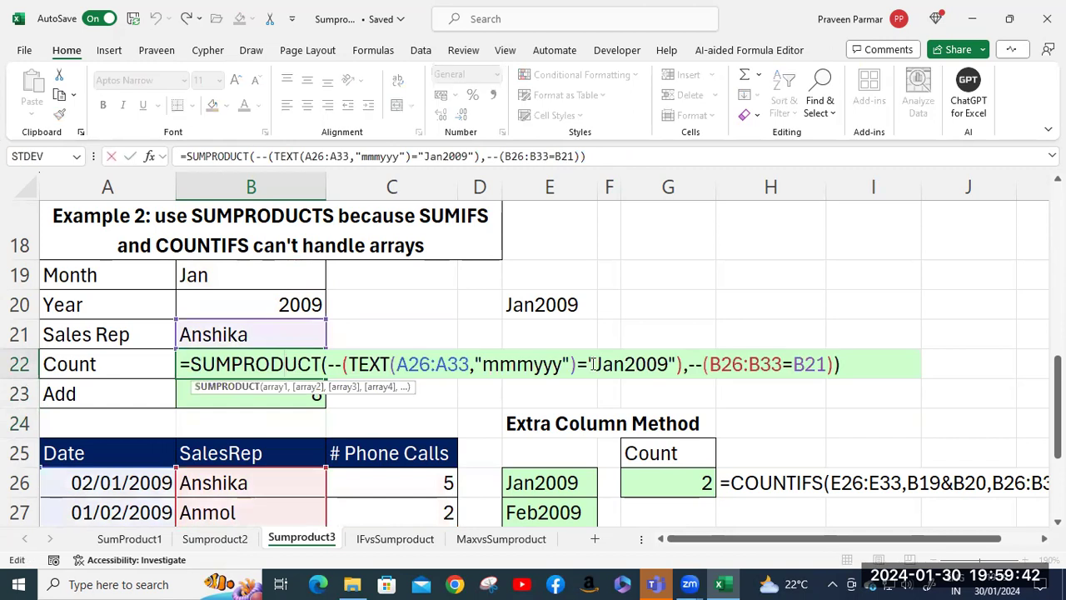
{"action": "left_click_drag", "start_coordinate": [589, 364], "coordinate": [680, 363]}
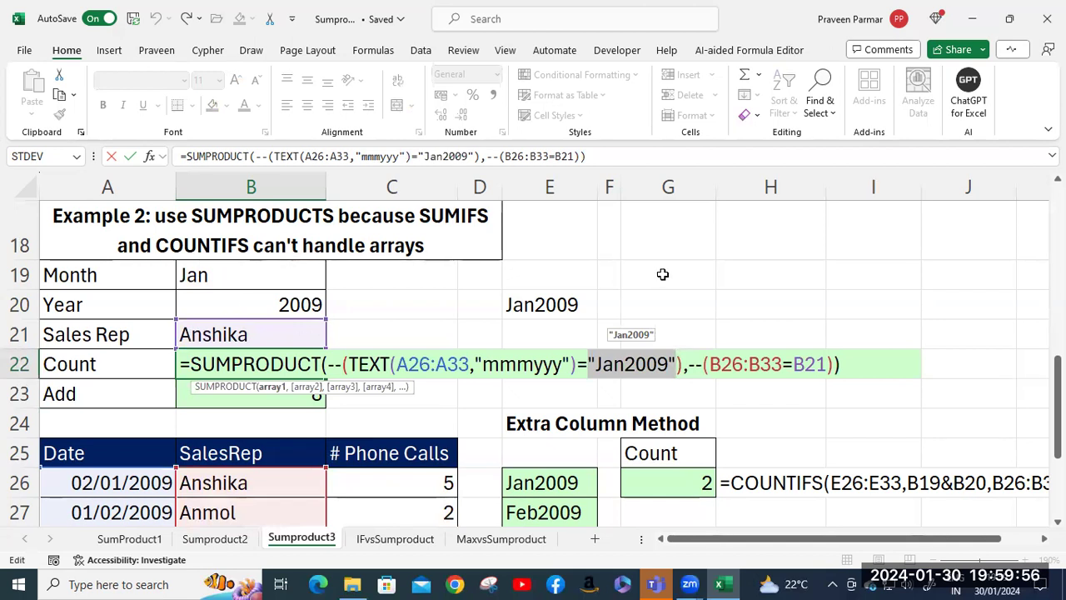
{"action": "key", "text": "Return"}
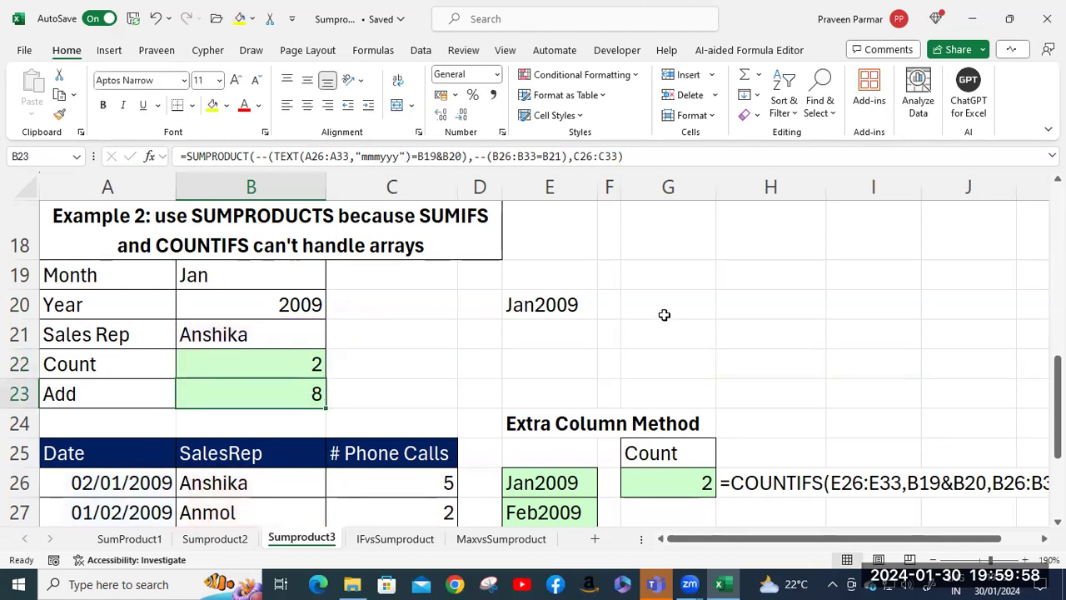
Look over the Example 2 data, and open the IFvsSumproduct sheet to view its SUMIF and AVERAGEIF comparison sections
{"action": "scroll", "coordinate": [664, 321], "scroll_direction": "down", "scroll_amount": 3}
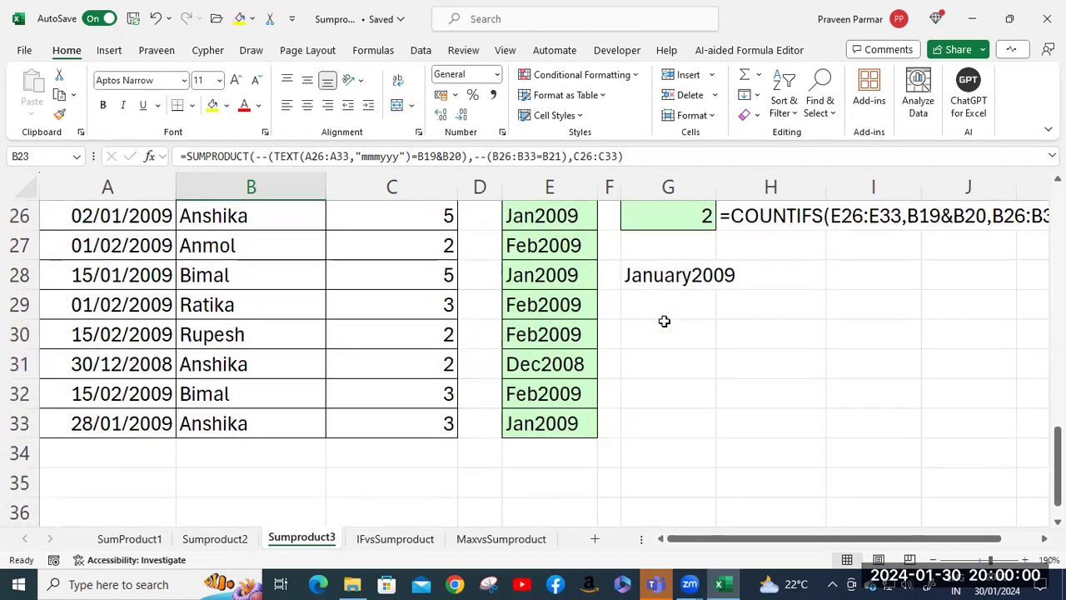
{"action": "scroll", "coordinate": [664, 320], "scroll_direction": "up", "scroll_amount": 2}
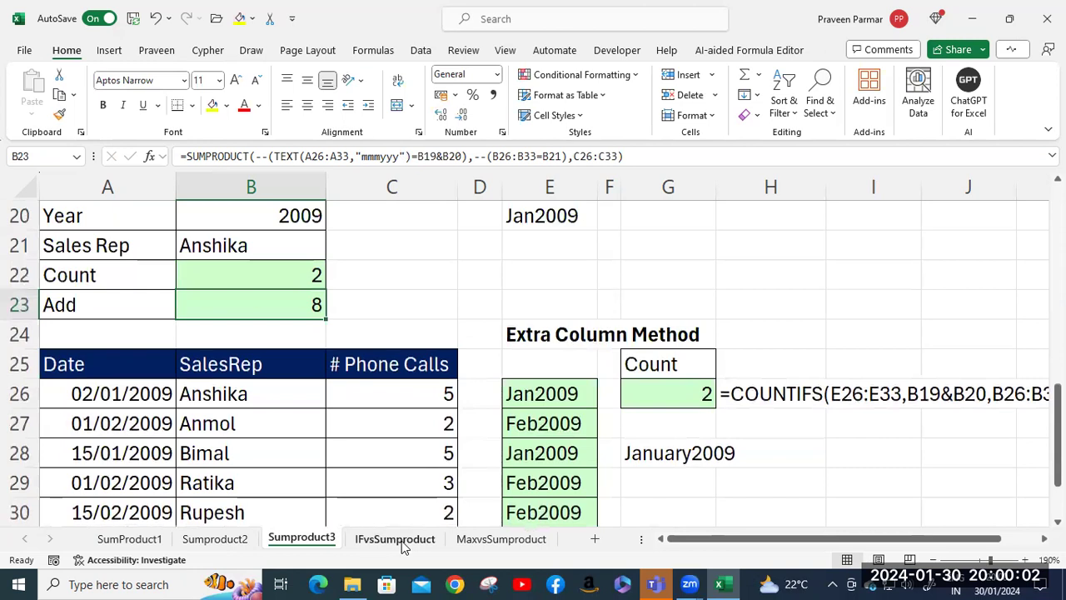
{"action": "left_click", "coordinate": [397, 539]}
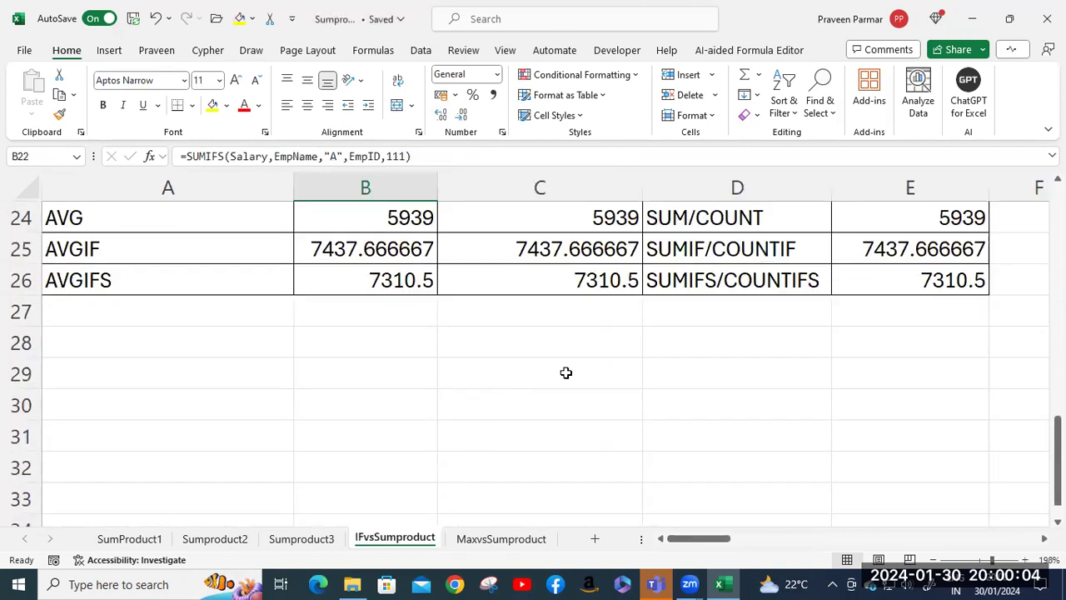
{"action": "scroll", "coordinate": [565, 372], "scroll_direction": "up", "scroll_amount": 2}
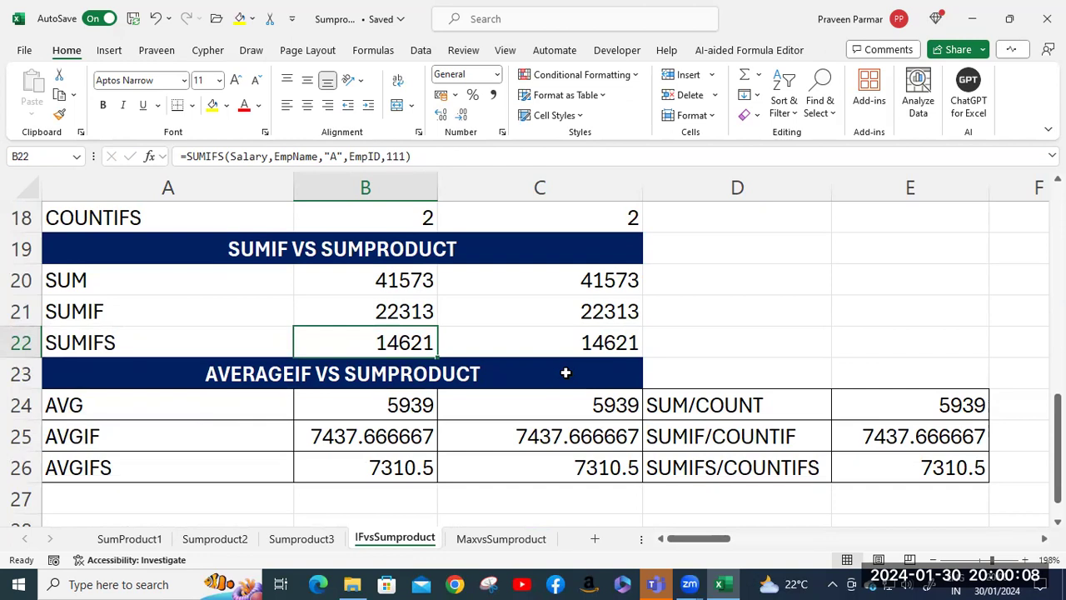
Return to the Sumproduct3 sheet and examine the first example's Extra Column Method, including the YEAR helper formula in E9
{"action": "left_click", "coordinate": [308, 539]}
{"action": "scroll", "coordinate": [526, 419], "scroll_direction": "up", "scroll_amount": 2}
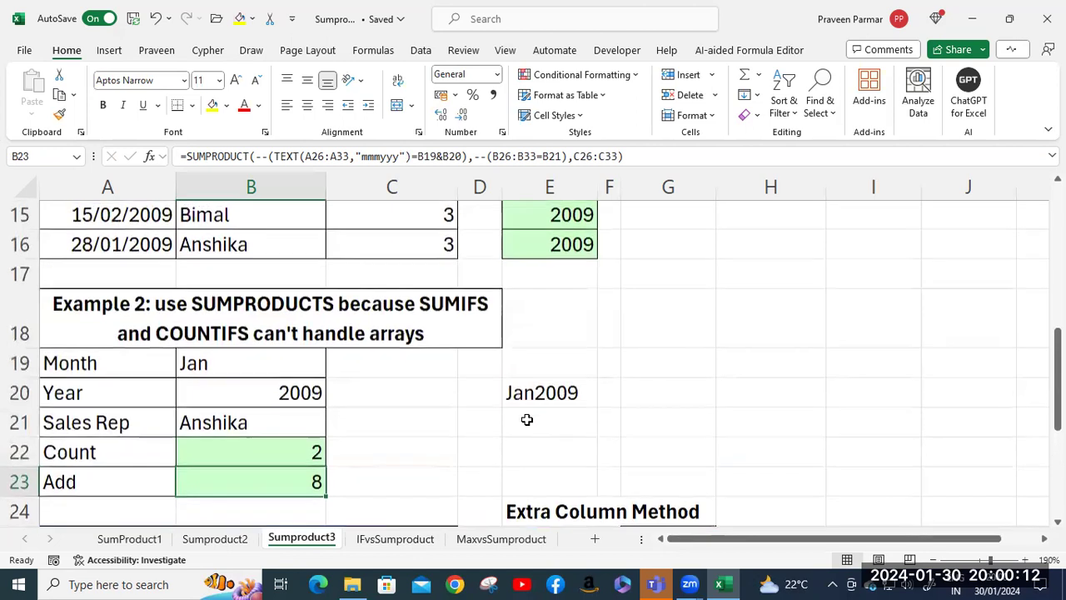
{"action": "scroll", "coordinate": [527, 420], "scroll_direction": "up", "scroll_amount": 3}
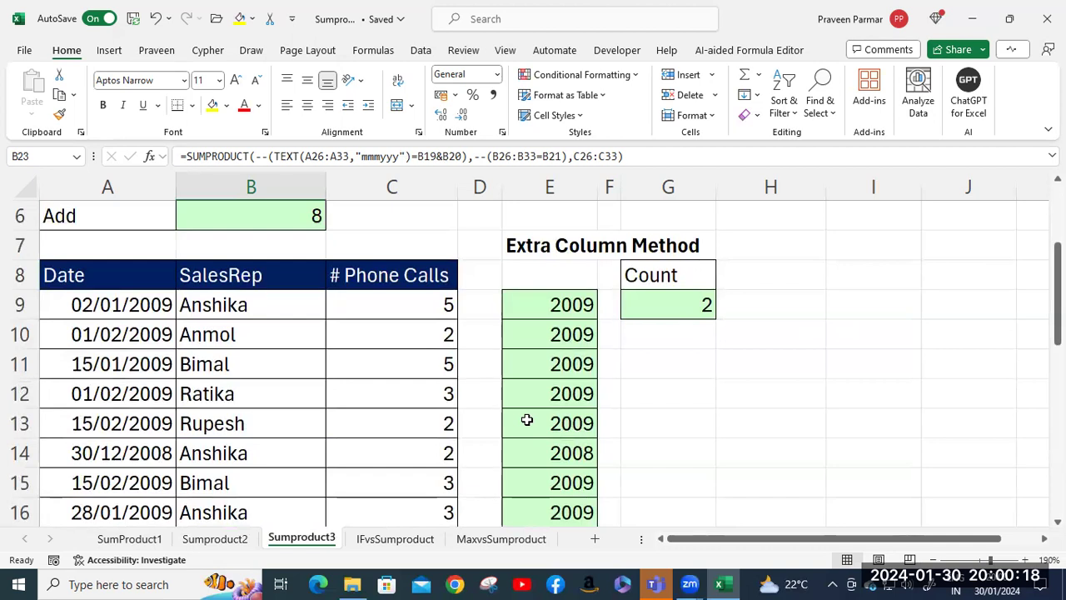
{"action": "left_click", "coordinate": [538, 306]}
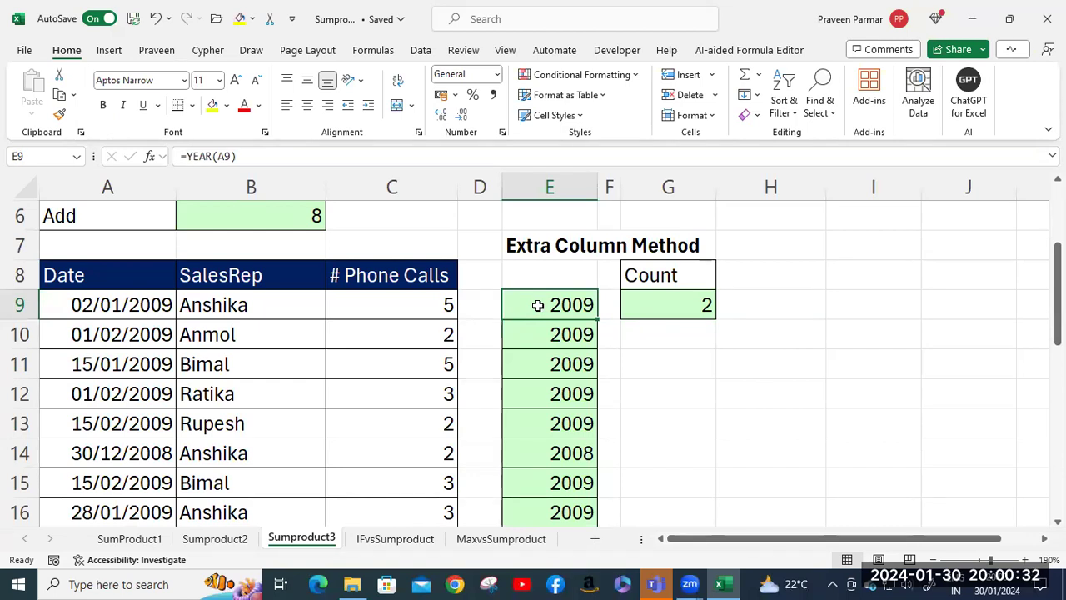
{"action": "left_click", "coordinate": [675, 341]}
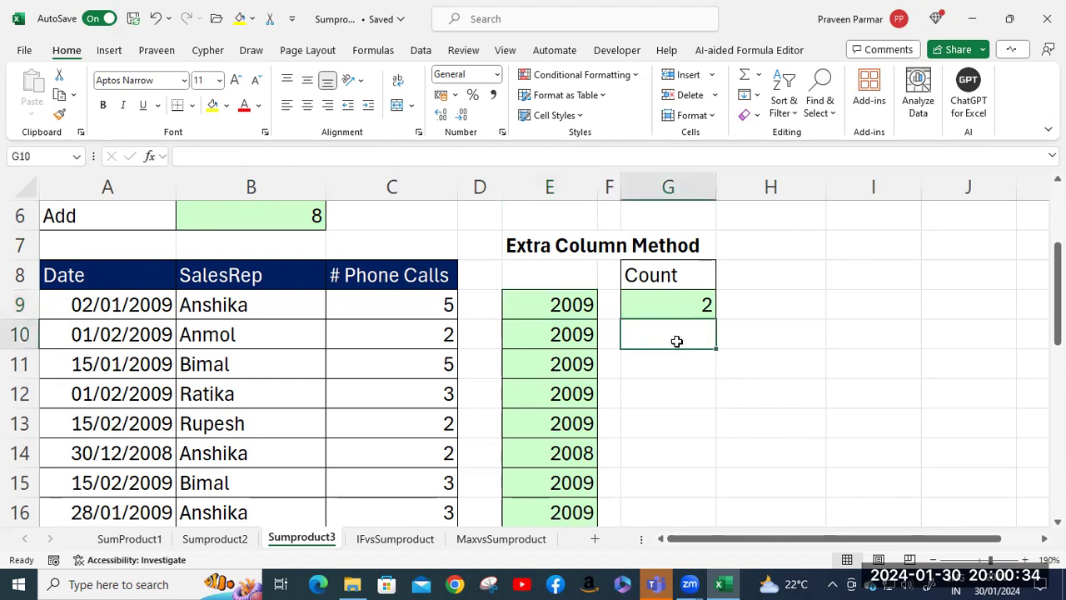
{"action": "left_click", "coordinate": [671, 401]}
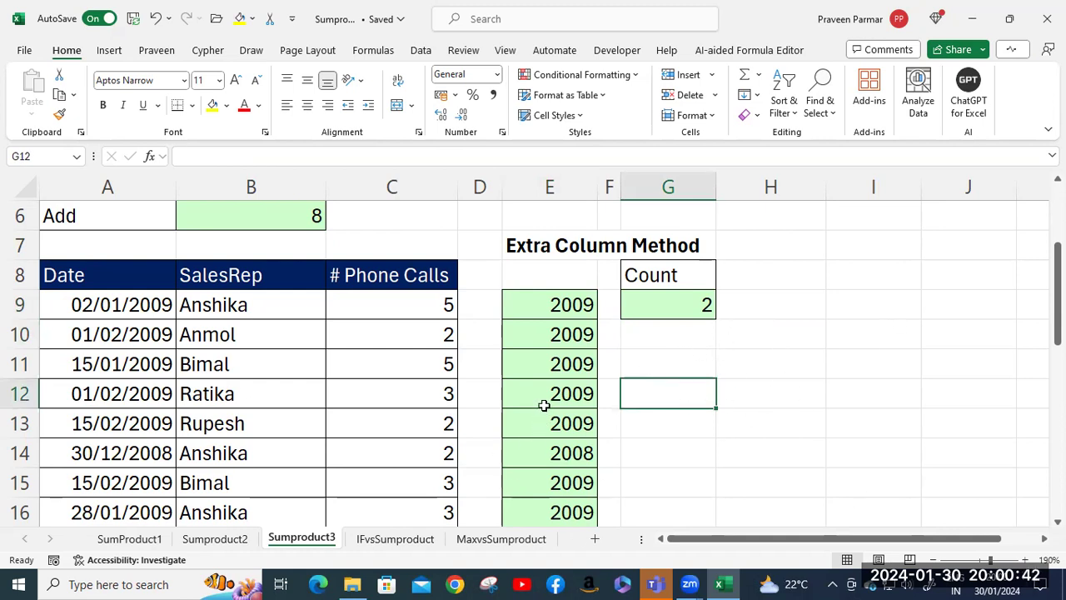
{"action": "left_click", "coordinate": [674, 357]}
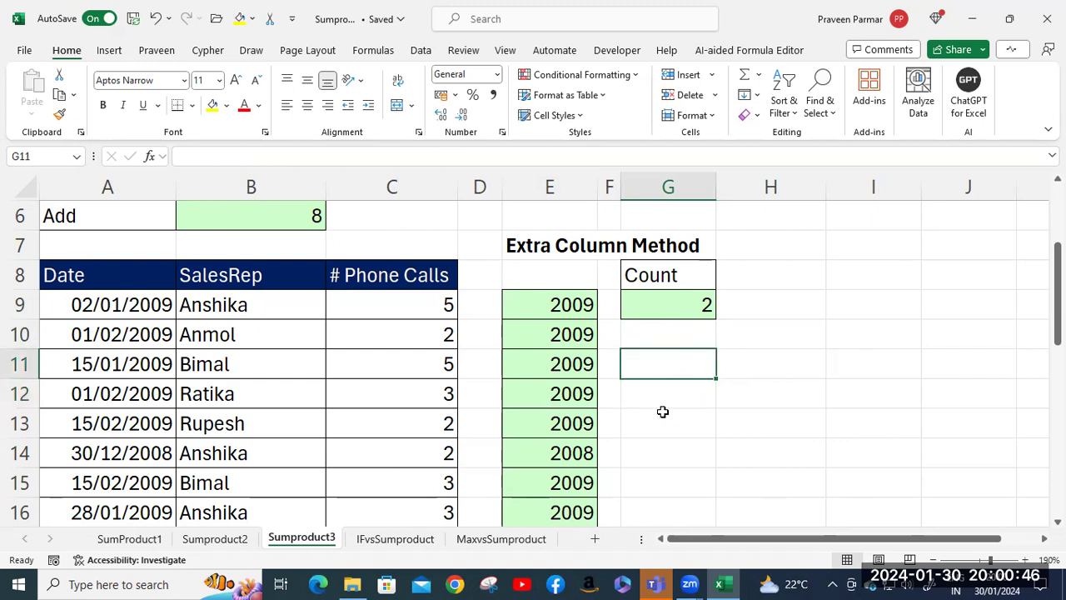
Go to the IFvsSumproduct sheet and view the employee table under the SUMPRODUCT EXAMPLE heading
{"action": "left_click", "coordinate": [402, 543]}
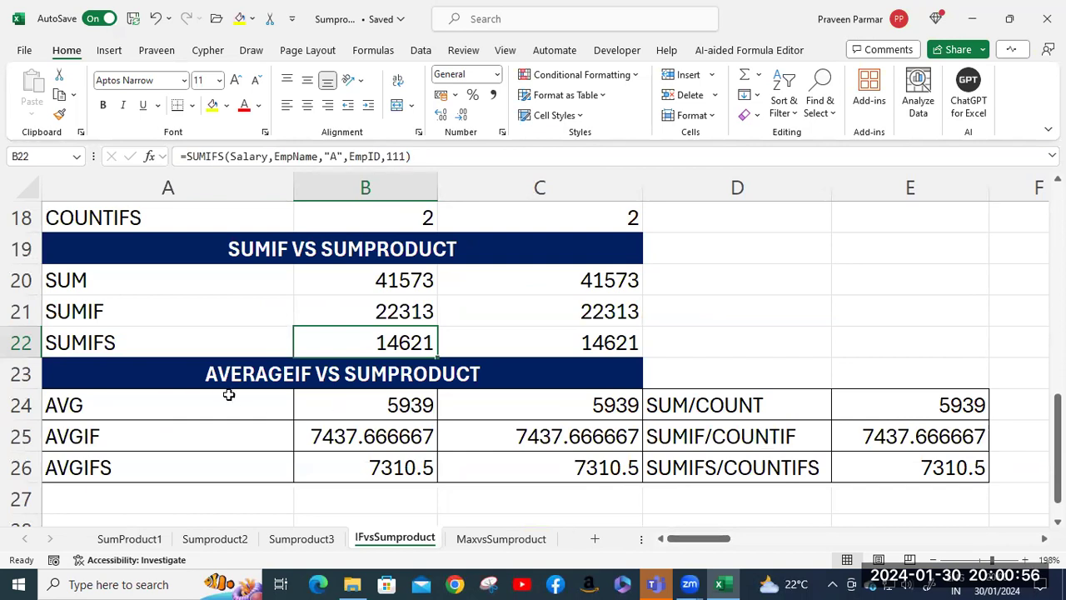
{"action": "scroll", "coordinate": [310, 380], "scroll_direction": "up", "scroll_amount": 1}
{"action": "scroll", "coordinate": [309, 380], "scroll_direction": "up", "scroll_amount": 5}
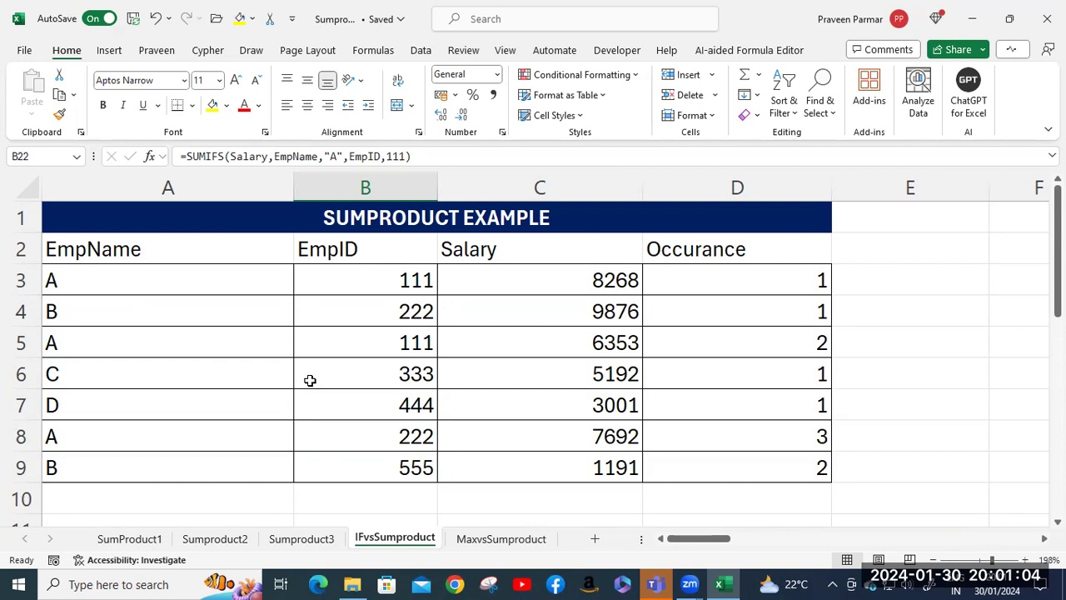
Switch to File Explorer, open the "3. Excel Lookup Functions" folder in Module 3 Advanced Excel and look through its workbooks
{"action": "left_click", "coordinate": [352, 584]}
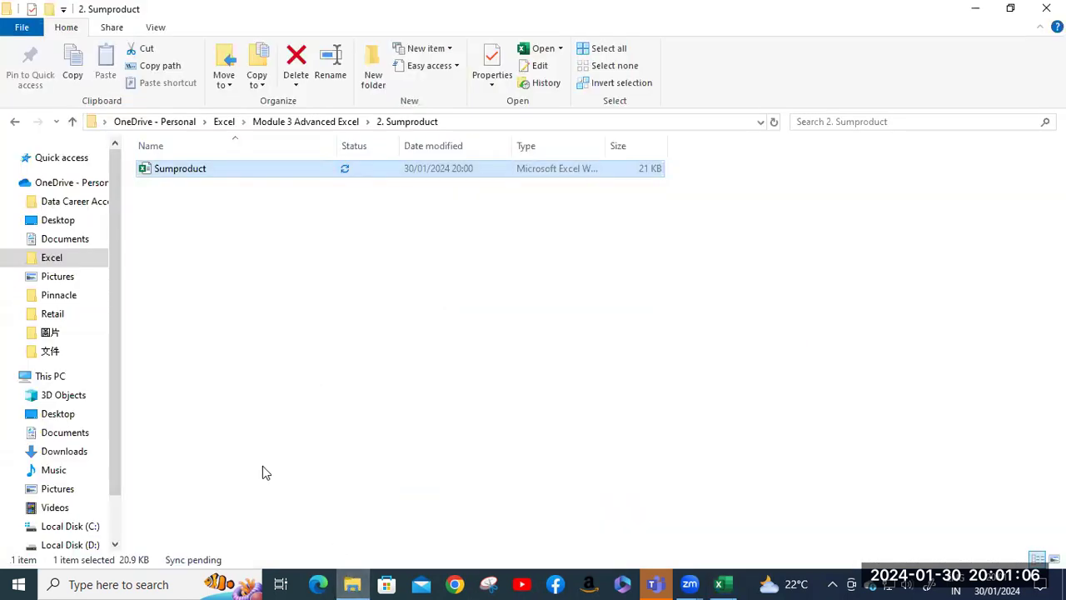
{"action": "key", "text": "alt+Up"}
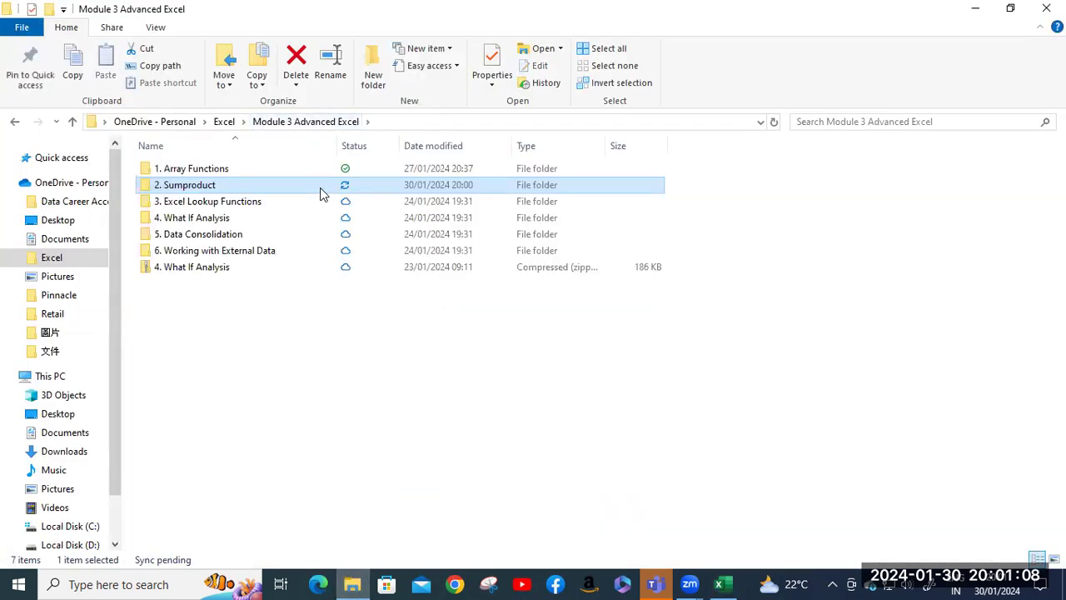
{"action": "double_click", "coordinate": [209, 202]}
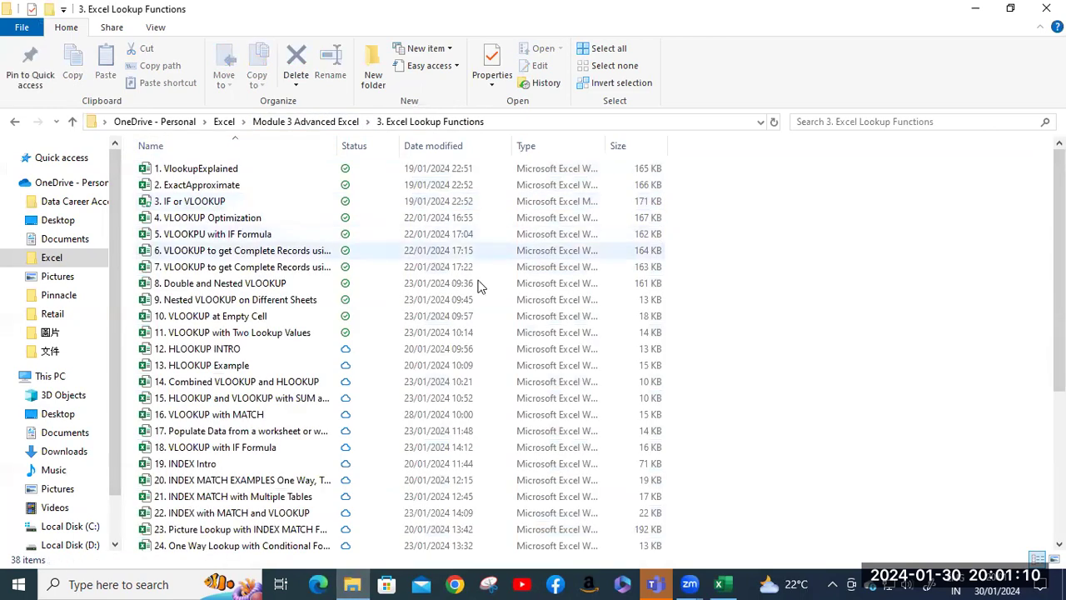
{"action": "scroll", "coordinate": [800, 408], "scroll_direction": "down", "scroll_amount": 5}
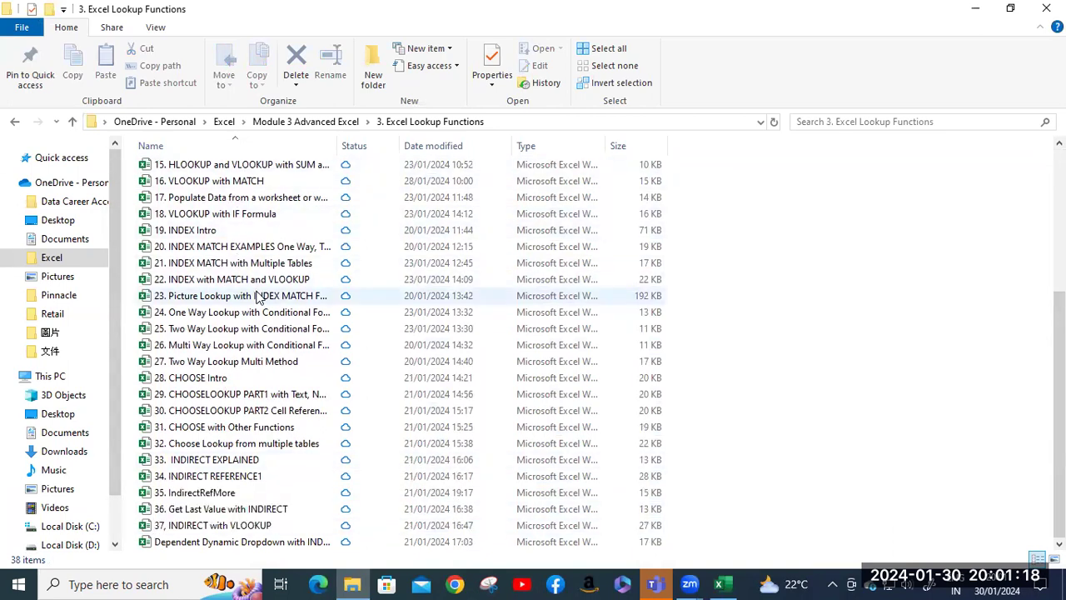
{"action": "scroll", "coordinate": [258, 297], "scroll_direction": "up", "scroll_amount": 5}
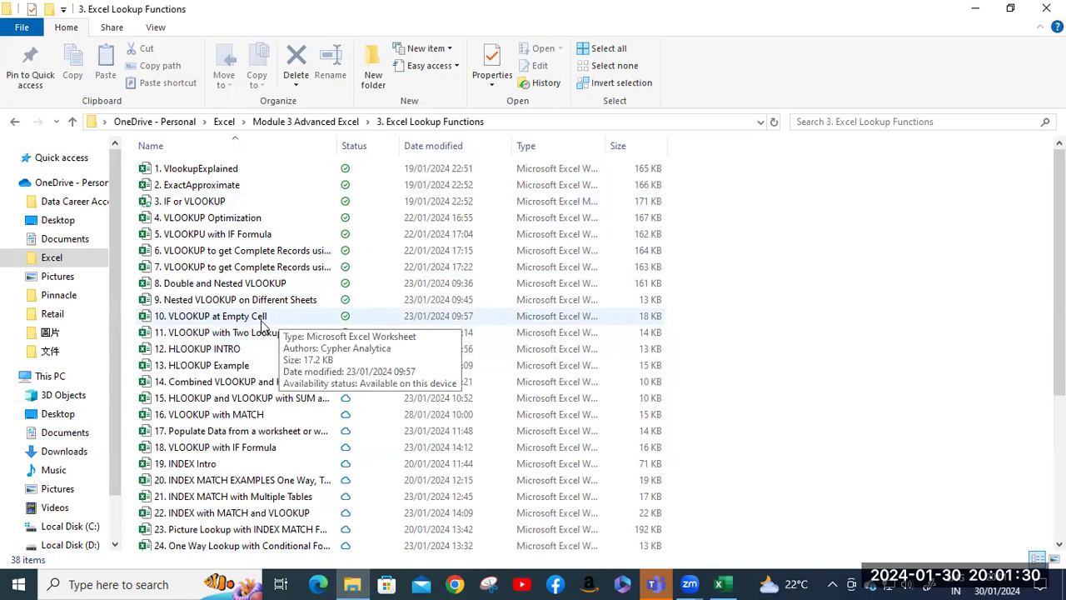
Return to the Module 3 Advanced Excel folder, switch back to Excel and view the IFvsSumproduct comparison sections
{"action": "left_click", "coordinate": [295, 122]}
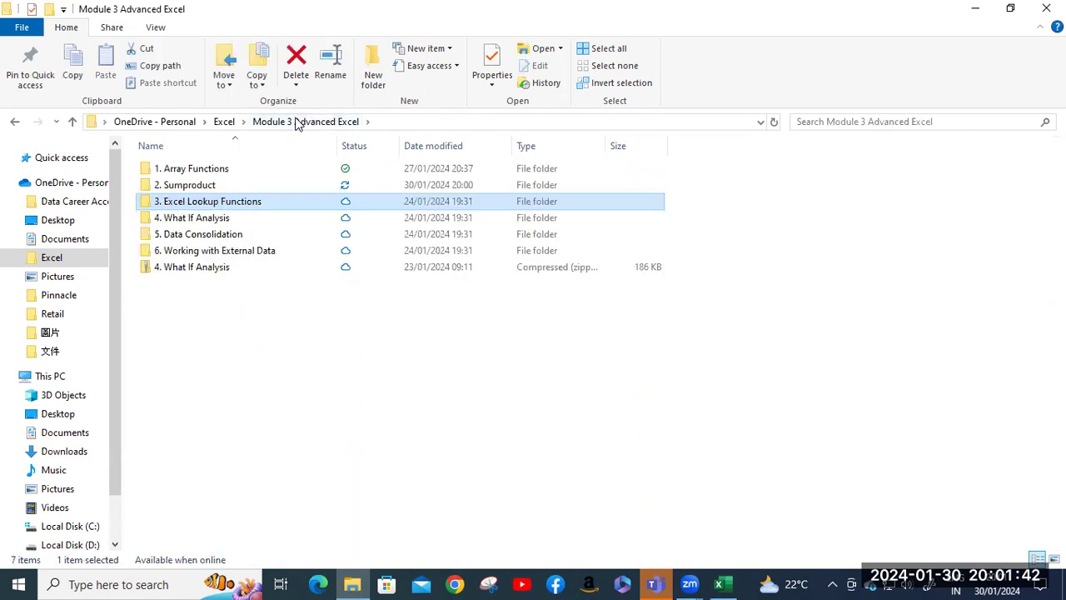
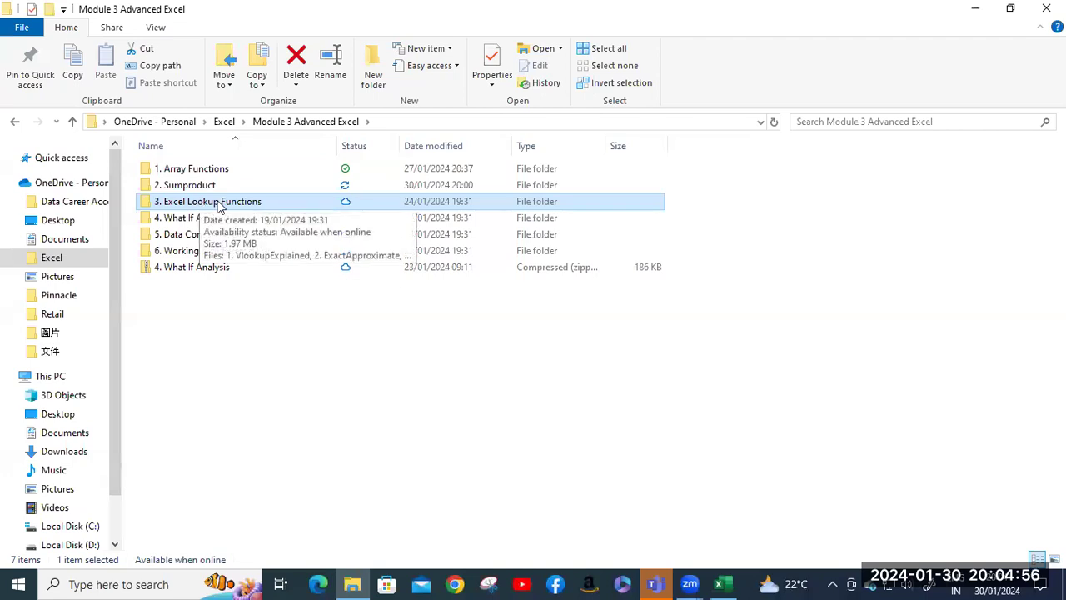
{"action": "left_click", "coordinate": [721, 583]}
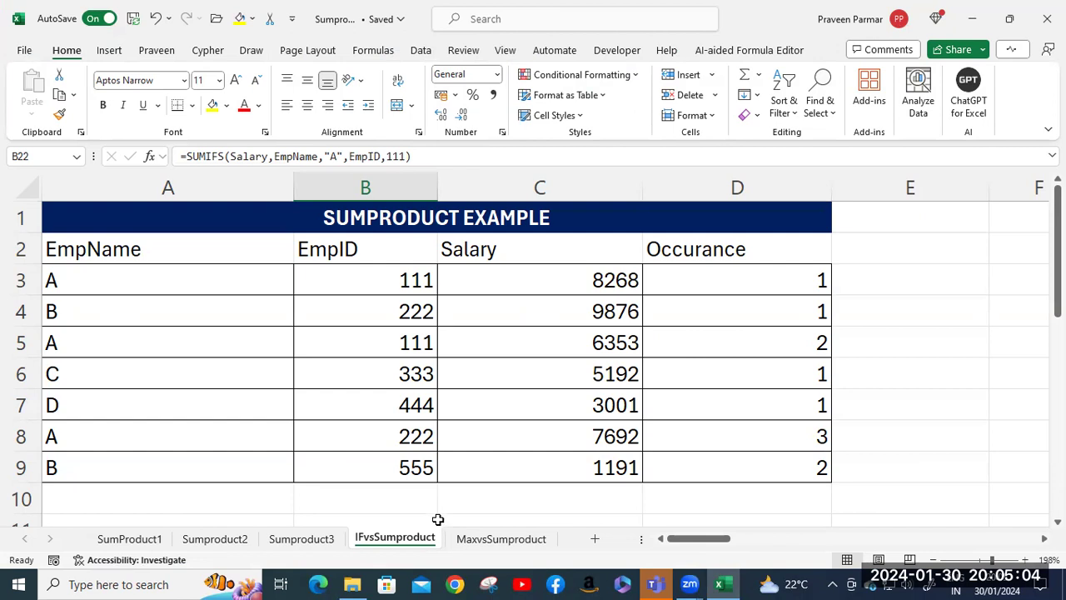
{"action": "scroll", "coordinate": [268, 351], "scroll_direction": "down", "scroll_amount": 4}
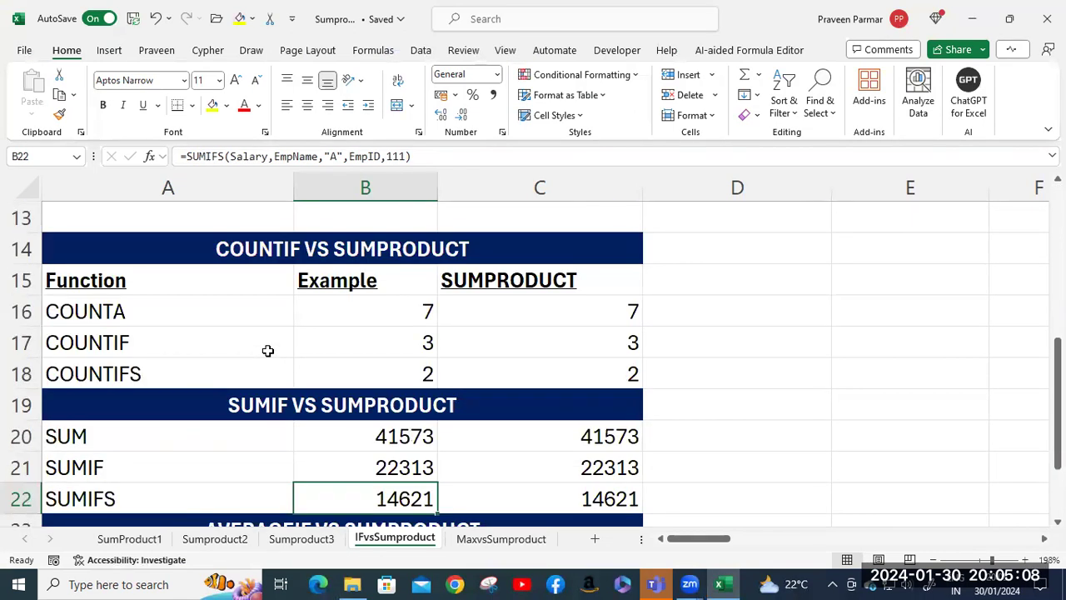
{"action": "scroll", "coordinate": [267, 351], "scroll_direction": "down", "scroll_amount": 2}
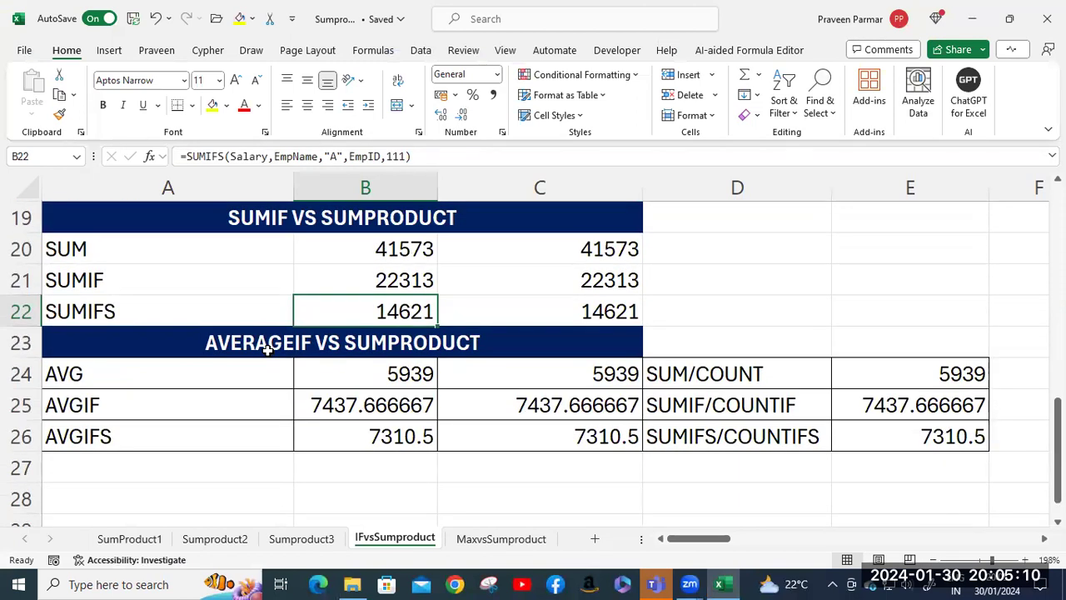
{"action": "scroll", "coordinate": [267, 351], "scroll_direction": "down", "scroll_amount": 1}
{"action": "scroll", "coordinate": [268, 350], "scroll_direction": "up", "scroll_amount": 1}
Examine the SUMIF formula in B21 and the EmpName and Salary ranges it references in the employee table
{"action": "double_click", "coordinate": [369, 281]}
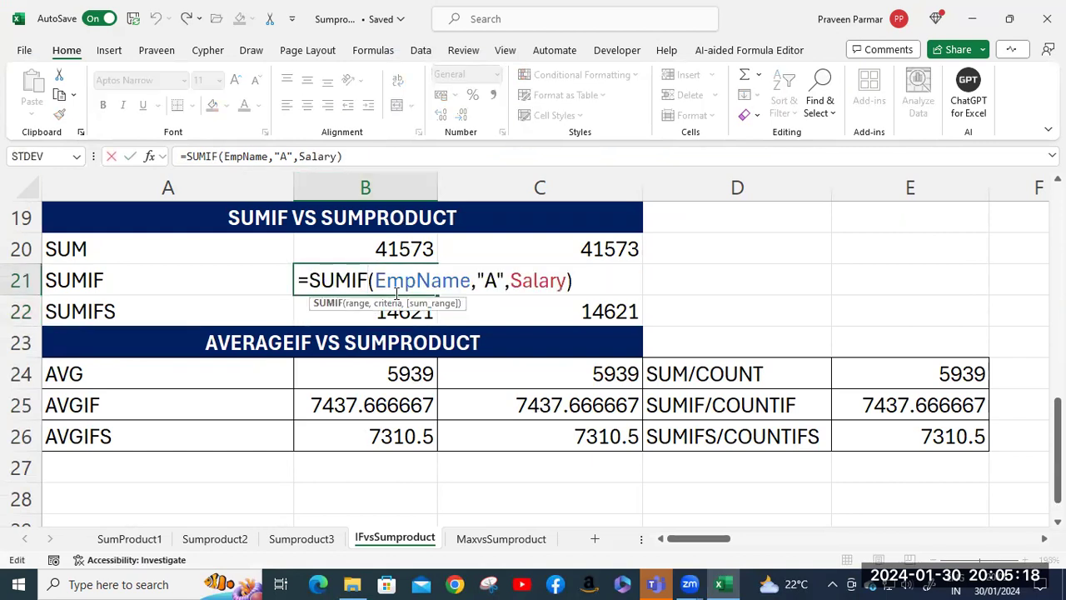
{"action": "scroll", "coordinate": [400, 283], "scroll_direction": "up", "scroll_amount": 6}
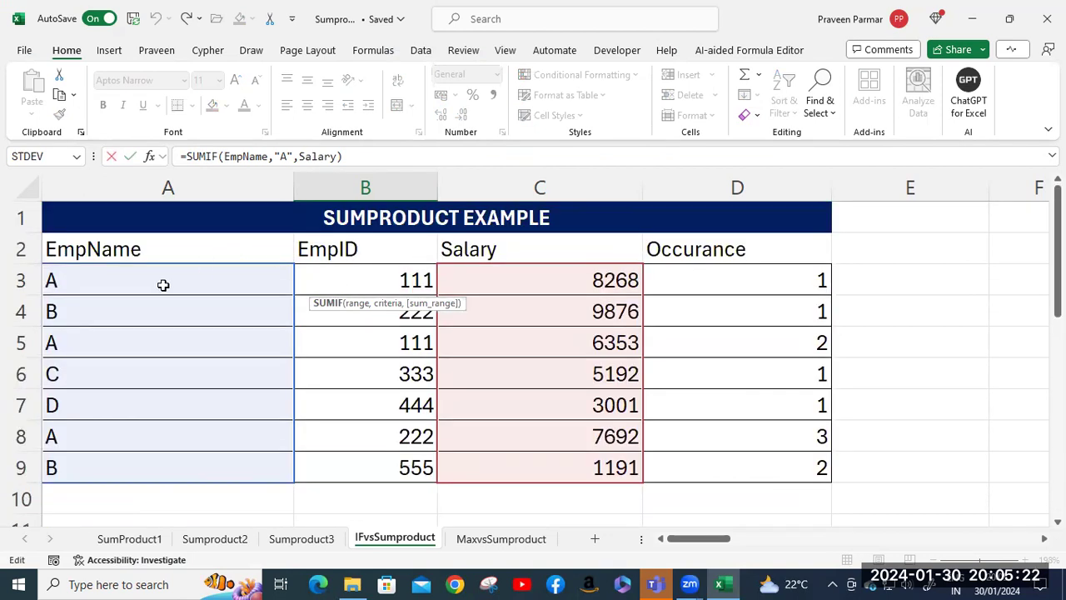
{"action": "left_click", "coordinate": [247, 287]}
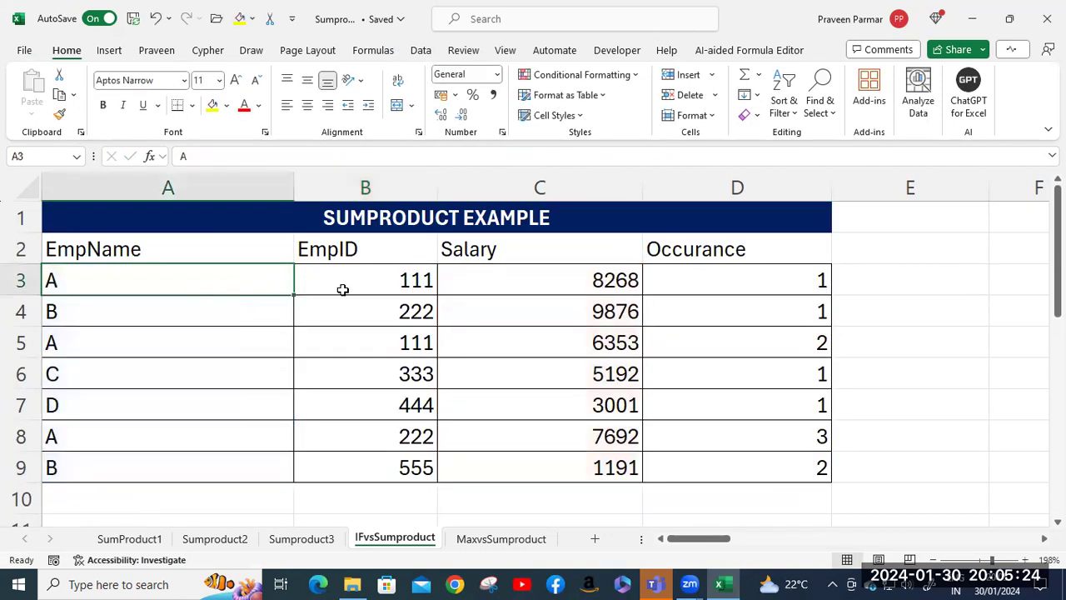
View the list of defined names and the Create Names from Selection options, without creating any names
{"action": "left_click", "coordinate": [76, 157]}
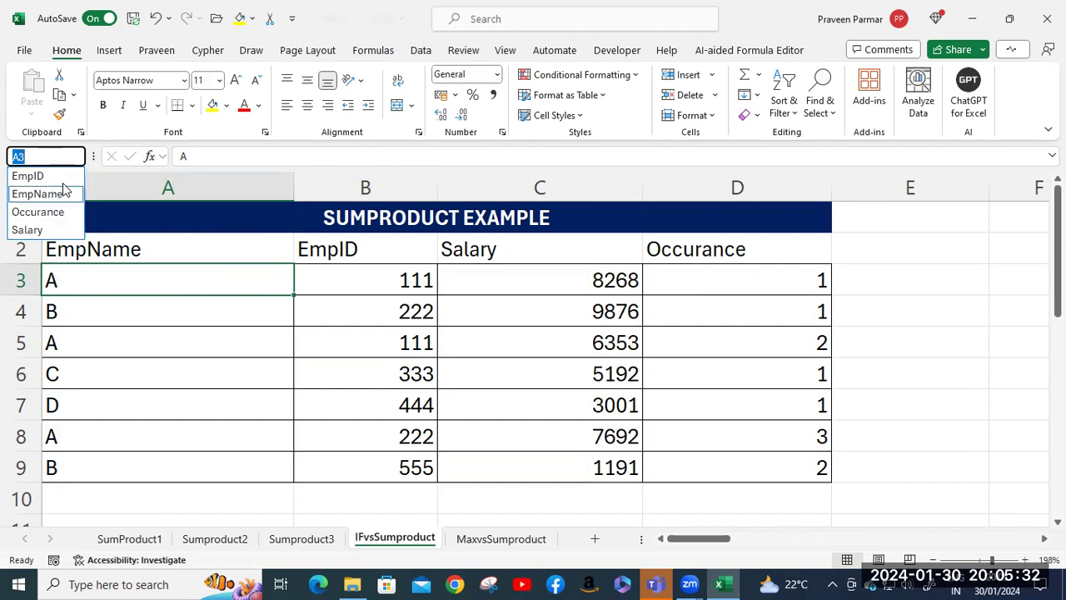
{"action": "left_click", "coordinate": [167, 274]}
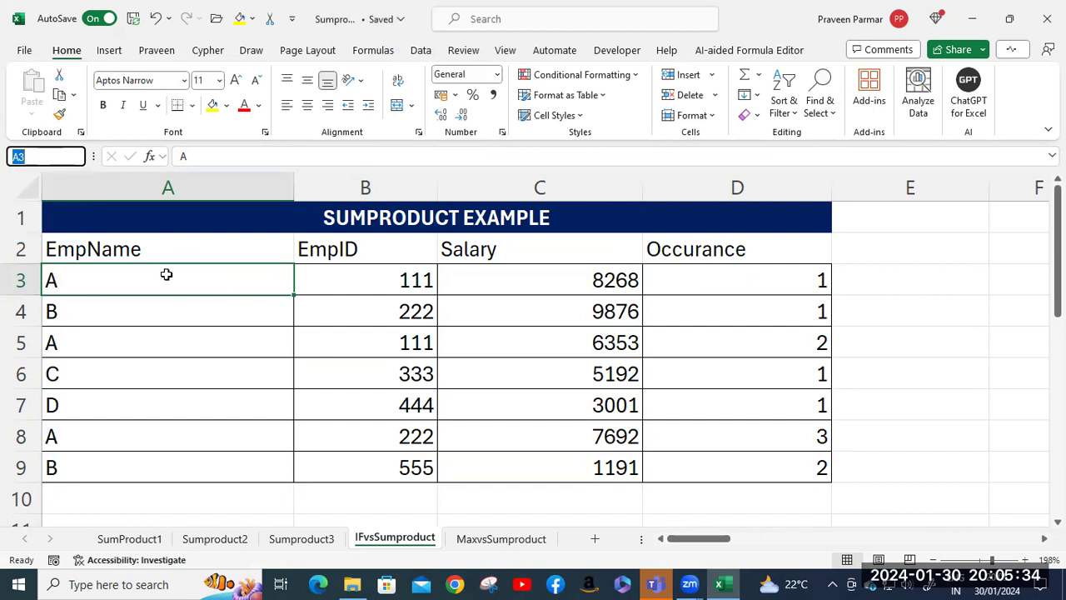
{"action": "left_click", "coordinate": [375, 51]}
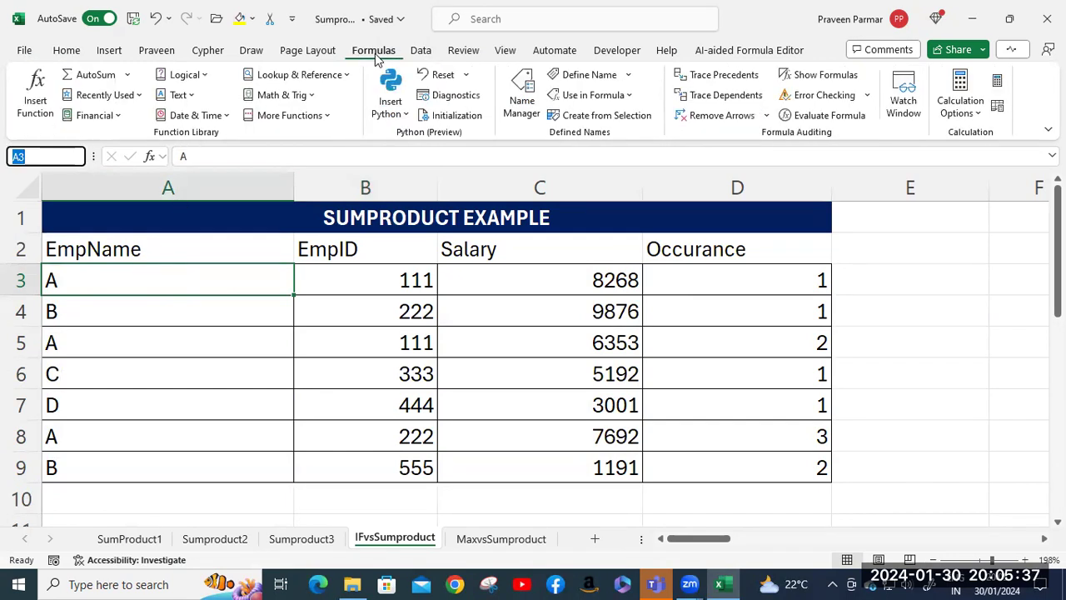
{"action": "left_click", "coordinate": [614, 117]}
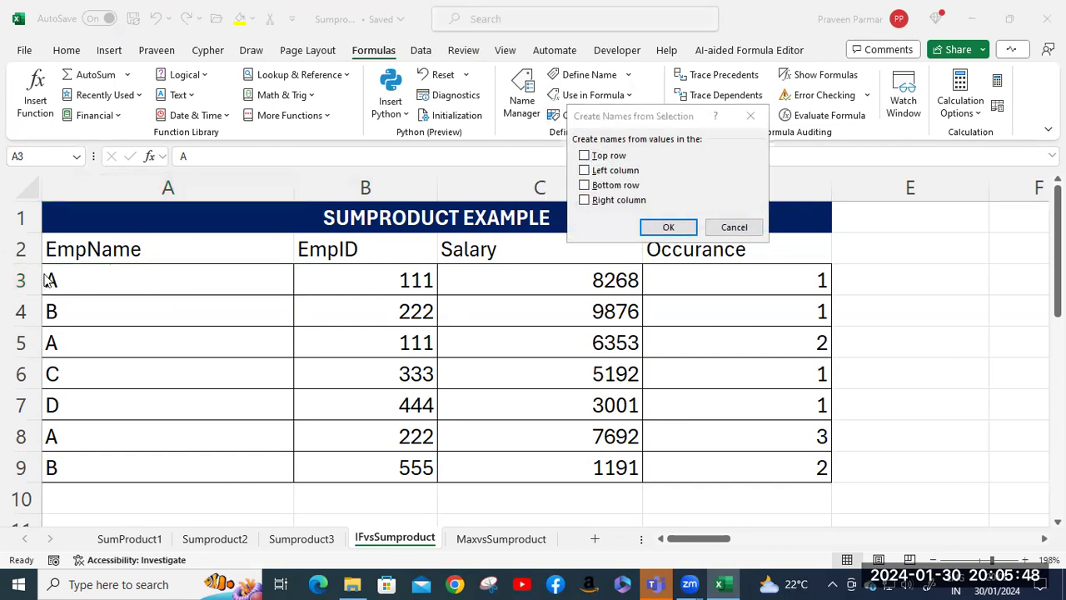
{"action": "left_click", "coordinate": [742, 229]}
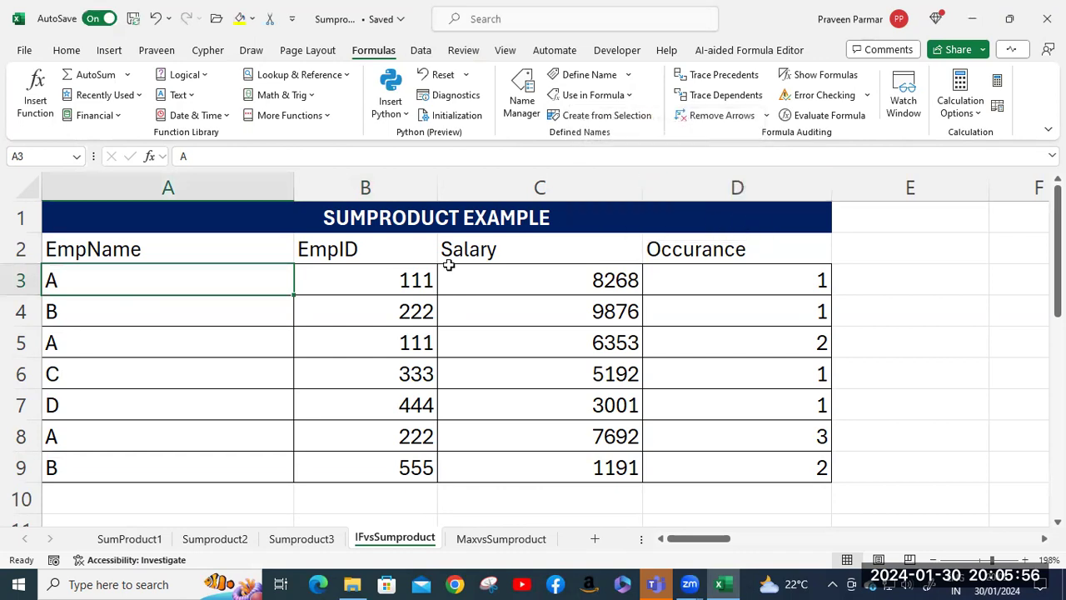
Select the named ranges EmpID, EmpName, Occurance and Salary one after another to see which cells each covers
{"action": "left_click", "coordinate": [77, 156]}
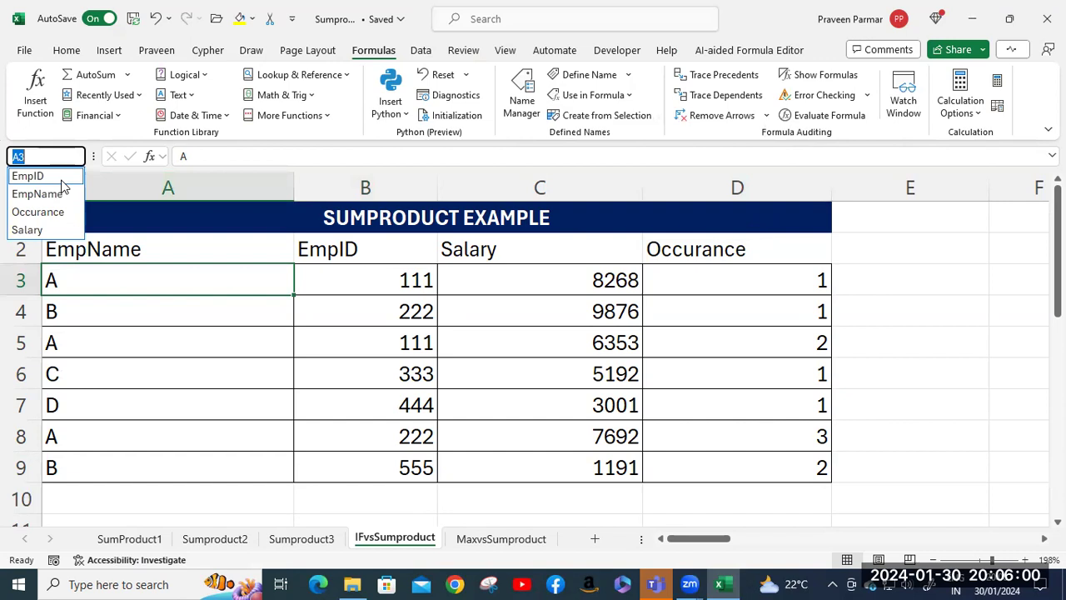
{"action": "key", "text": "Down"}
{"action": "key", "text": "Down"}
{"action": "key", "text": "Down"}
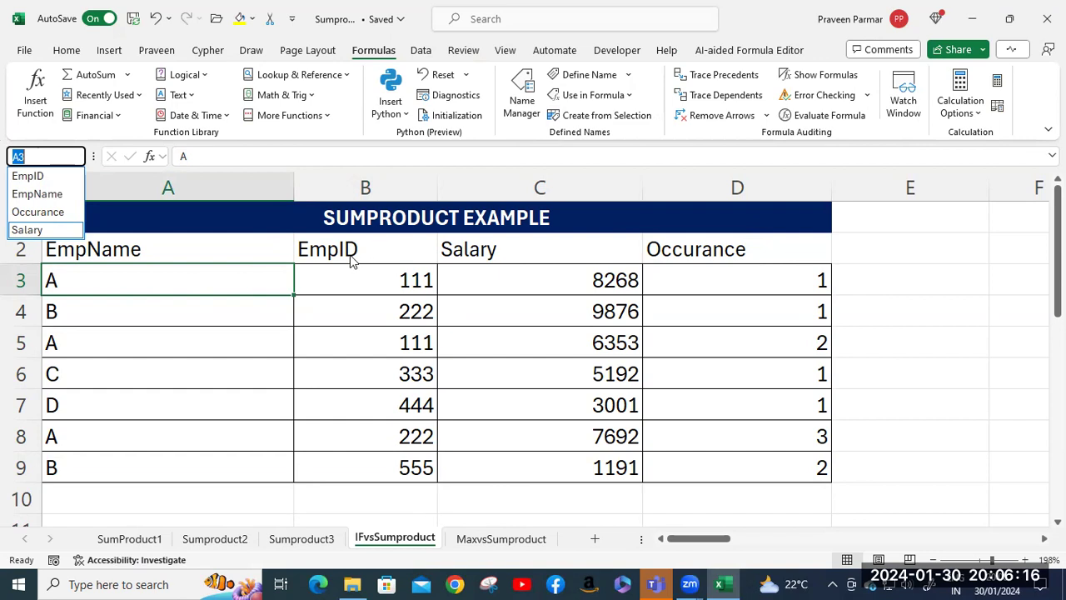
{"action": "left_click", "coordinate": [21, 176]}
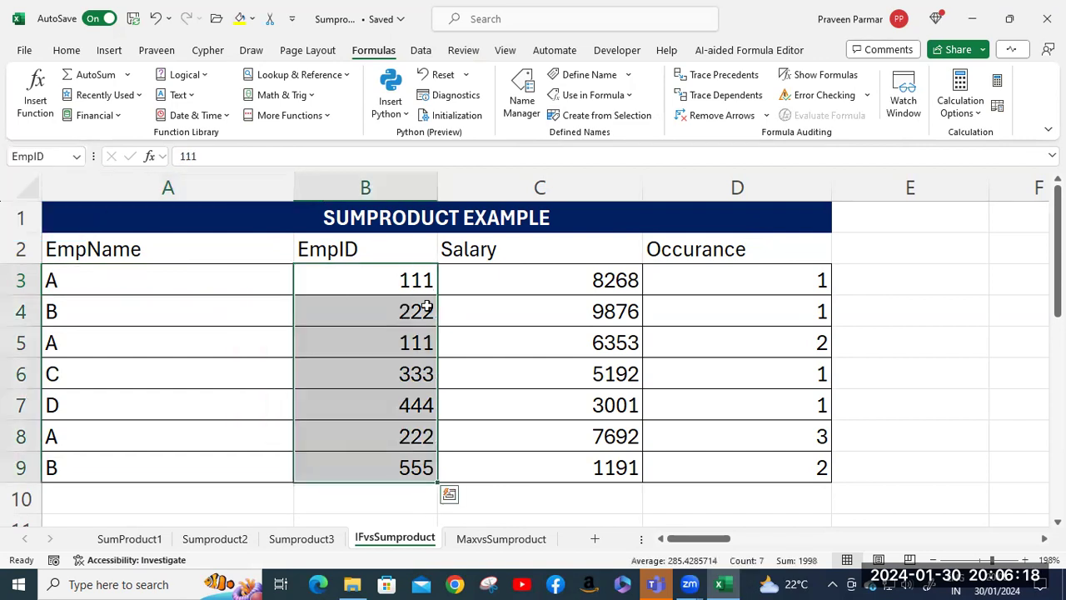
{"action": "left_click", "coordinate": [77, 157]}
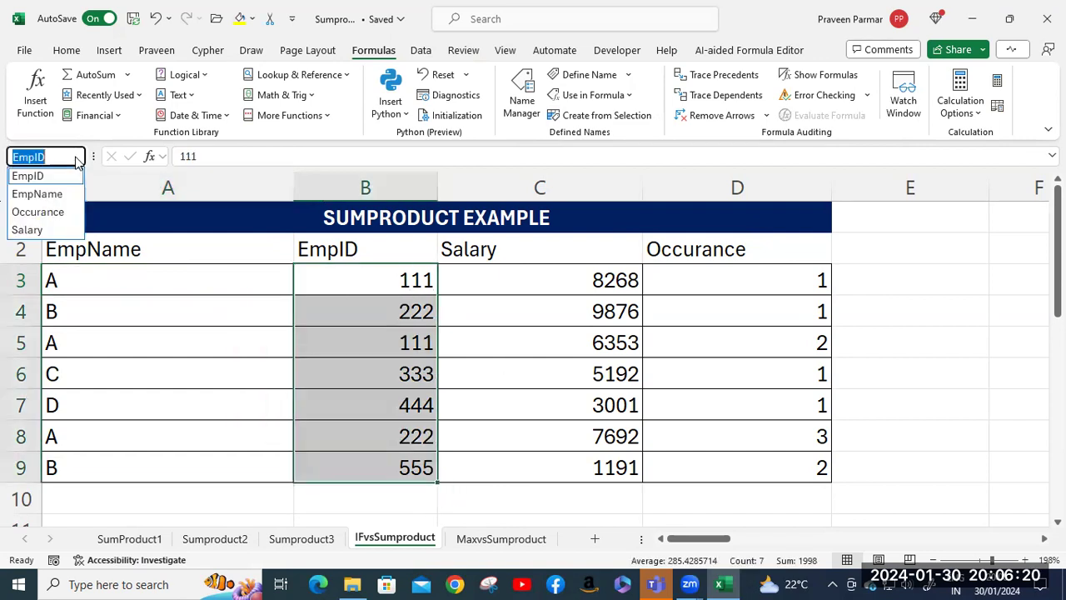
{"action": "left_click", "coordinate": [50, 193]}
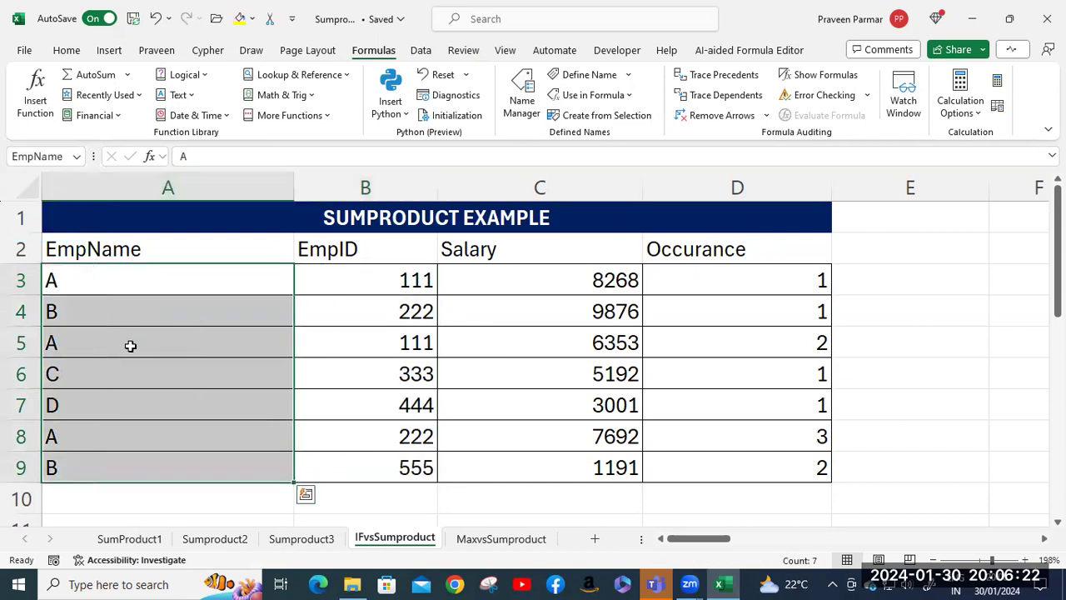
{"action": "left_click", "coordinate": [77, 157]}
{"action": "left_click", "coordinate": [57, 212]}
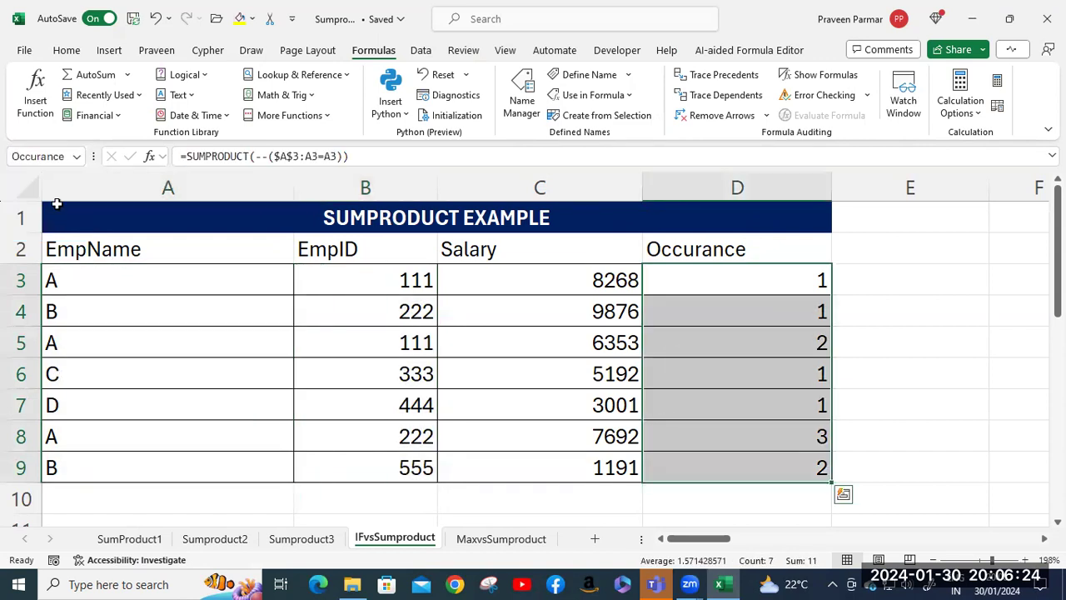
{"action": "left_click", "coordinate": [77, 156]}
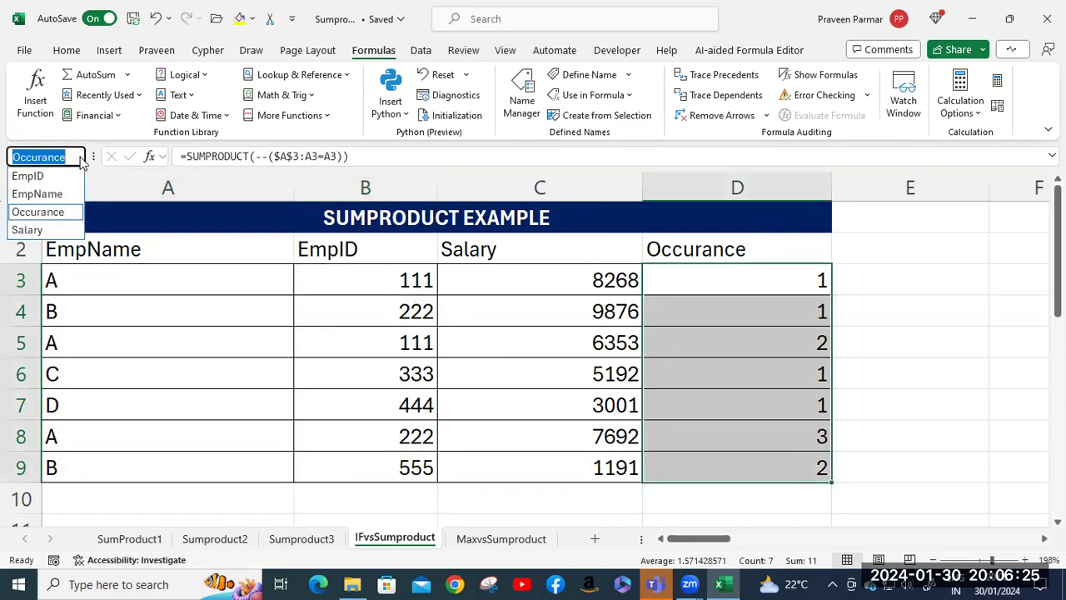
{"action": "left_click", "coordinate": [51, 229]}
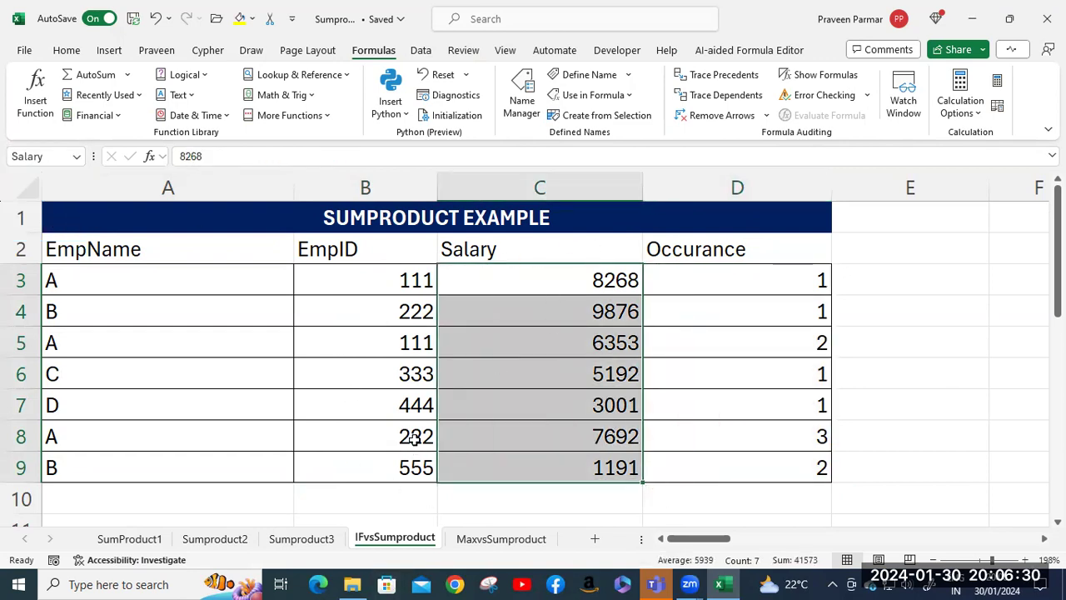
Examine the COUNTA(EmpID) formula in B16 and compare it with the employee table
{"action": "scroll", "coordinate": [414, 435], "scroll_direction": "down", "scroll_amount": 2}
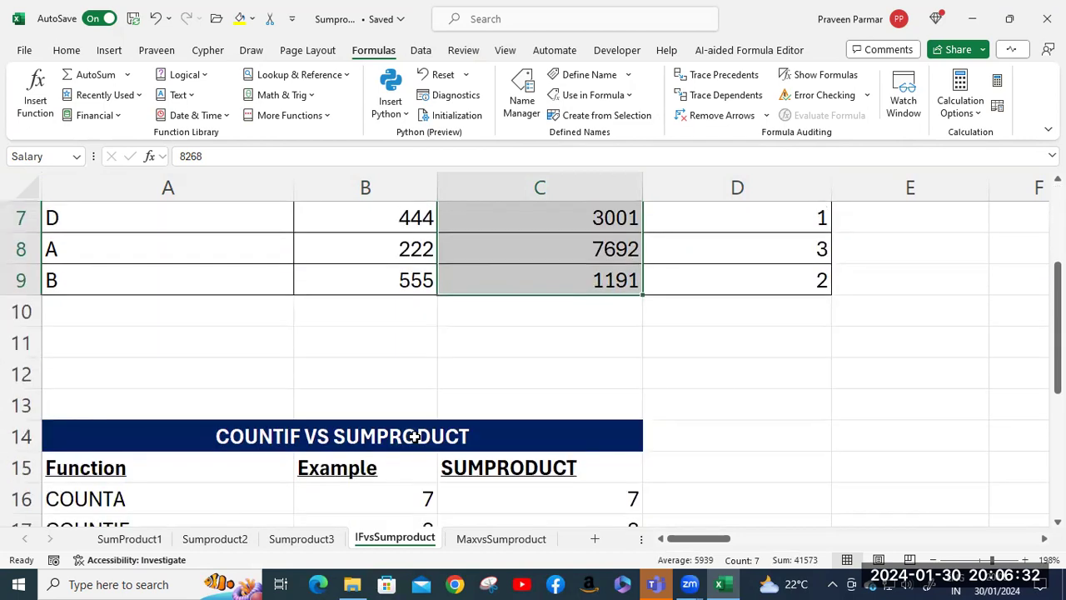
{"action": "scroll", "coordinate": [414, 434], "scroll_direction": "down", "scroll_amount": 3}
{"action": "scroll", "coordinate": [414, 436], "scroll_direction": "up", "scroll_amount": 2}
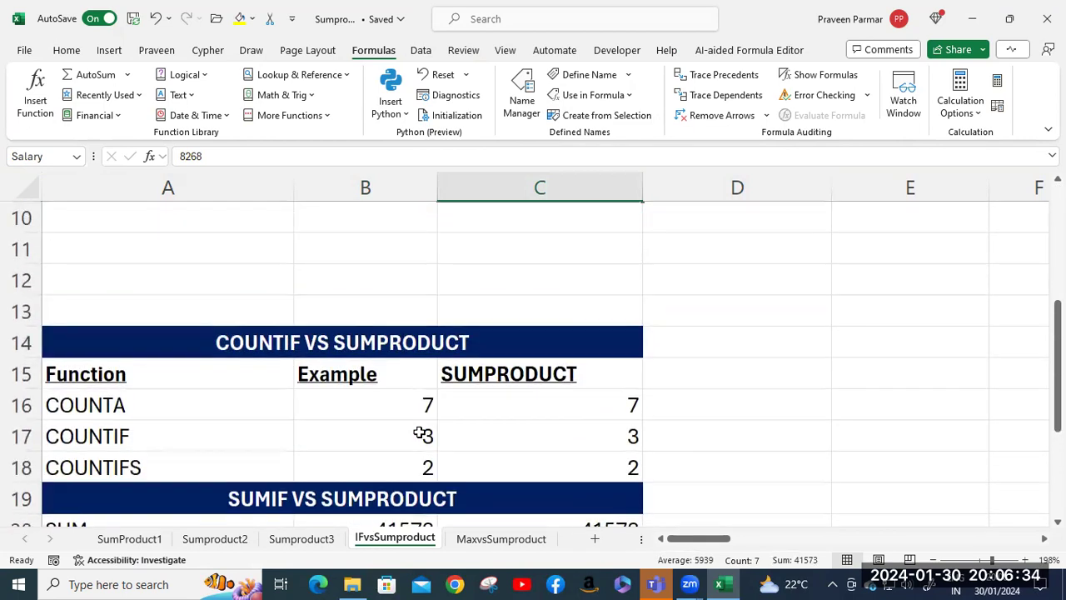
{"action": "left_click", "coordinate": [405, 416]}
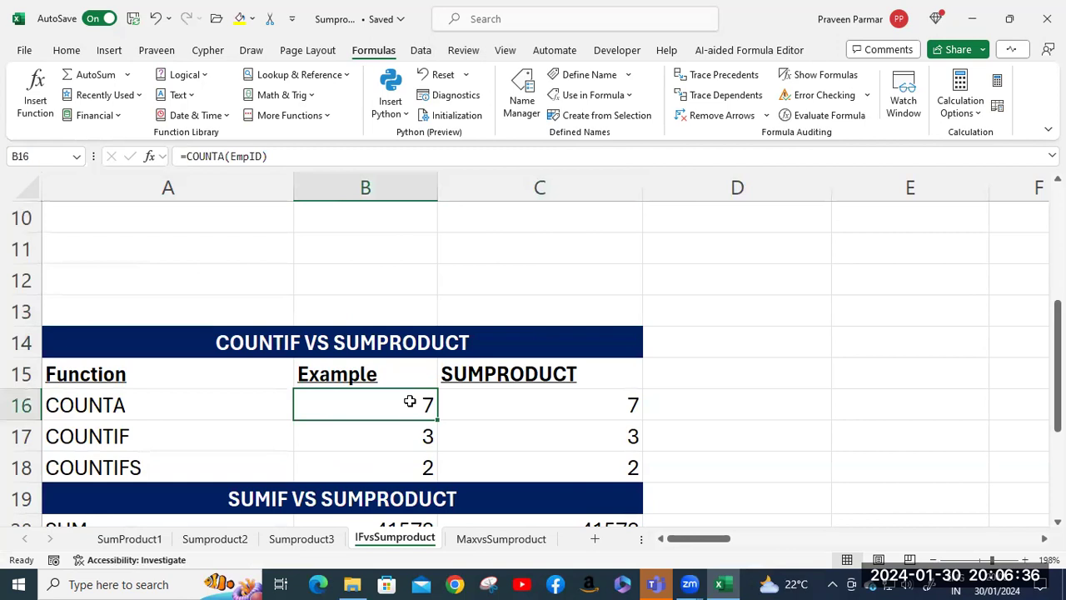
{"action": "scroll", "coordinate": [410, 401], "scroll_direction": "up", "scroll_amount": 1}
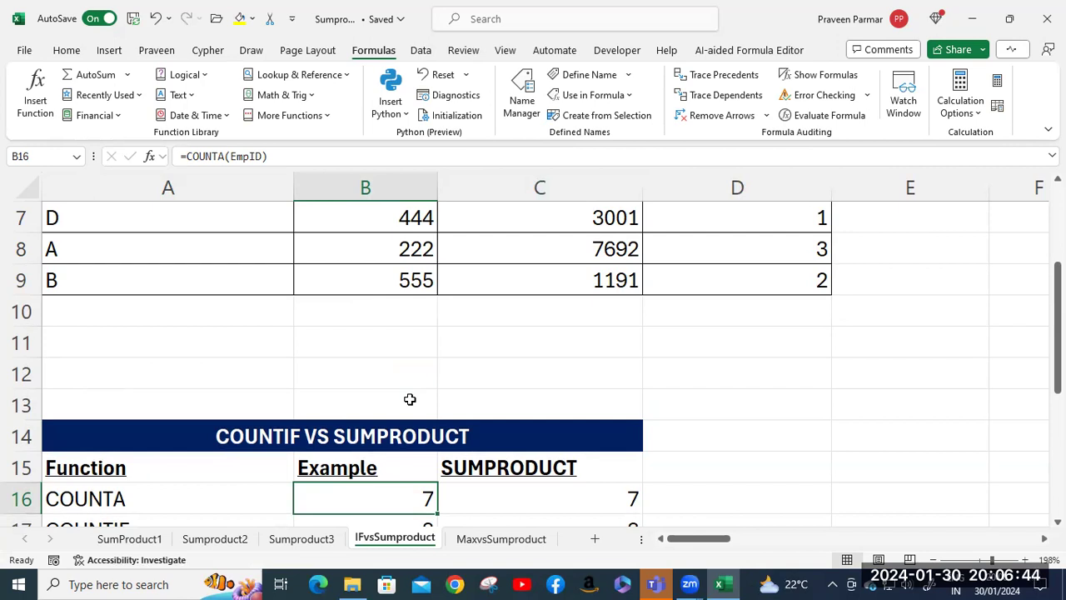
{"action": "scroll", "coordinate": [409, 399], "scroll_direction": "up", "scroll_amount": 1}
{"action": "scroll", "coordinate": [410, 399], "scroll_direction": "up", "scroll_amount": 1}
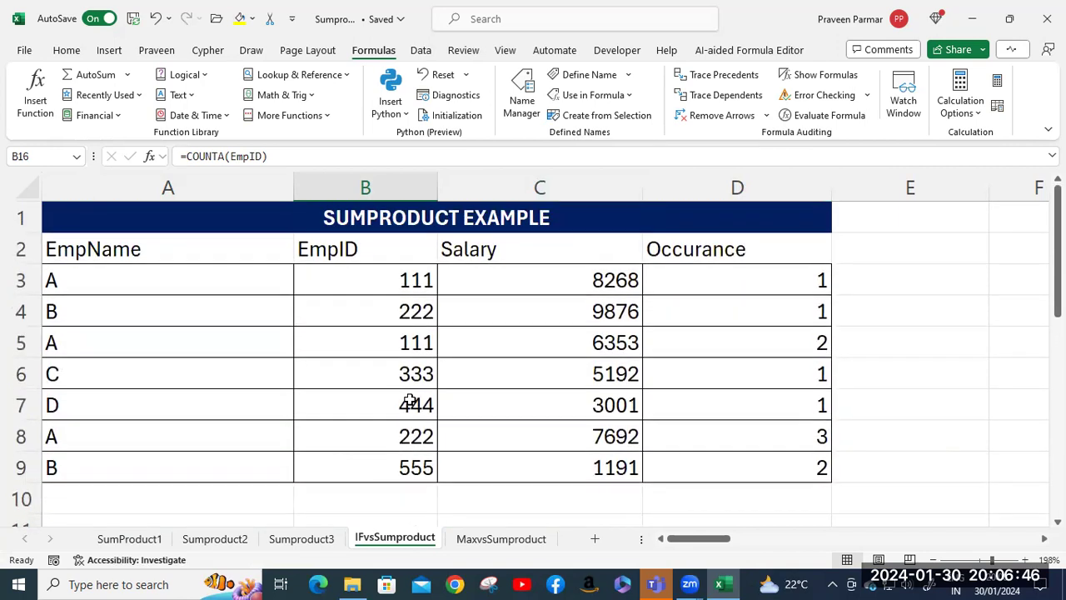
{"action": "scroll", "coordinate": [410, 399], "scroll_direction": "down", "scroll_amount": 4}
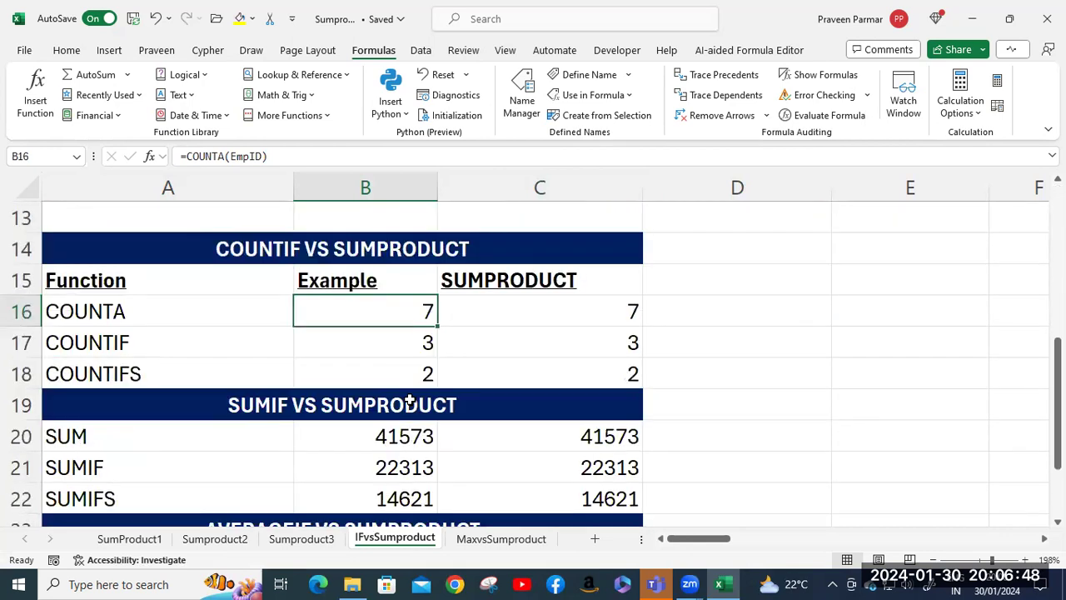
{"action": "double_click", "coordinate": [363, 317]}
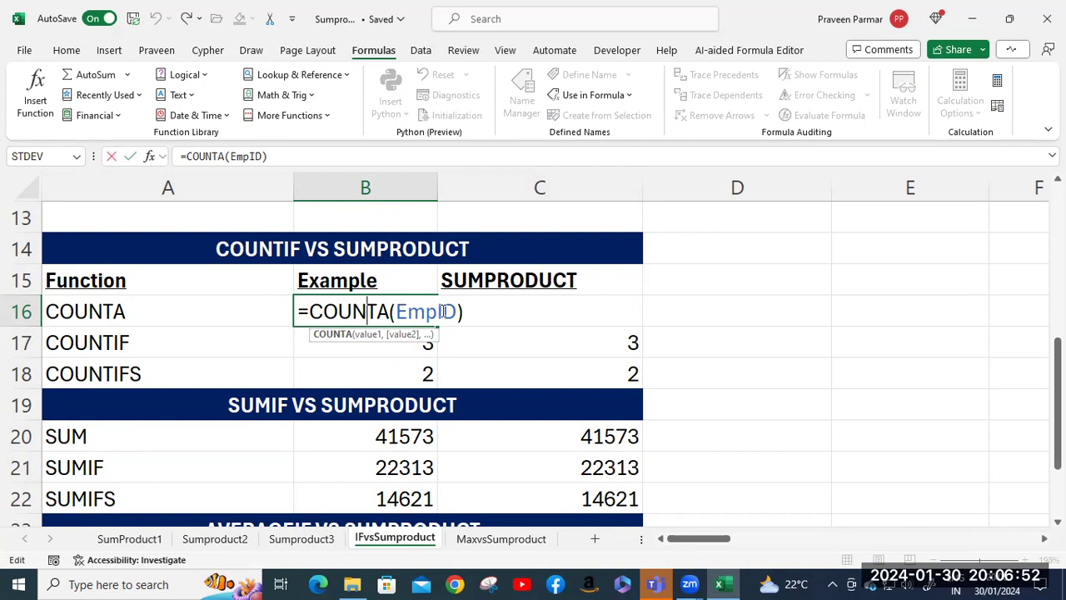
{"action": "left_click", "coordinate": [473, 312]}
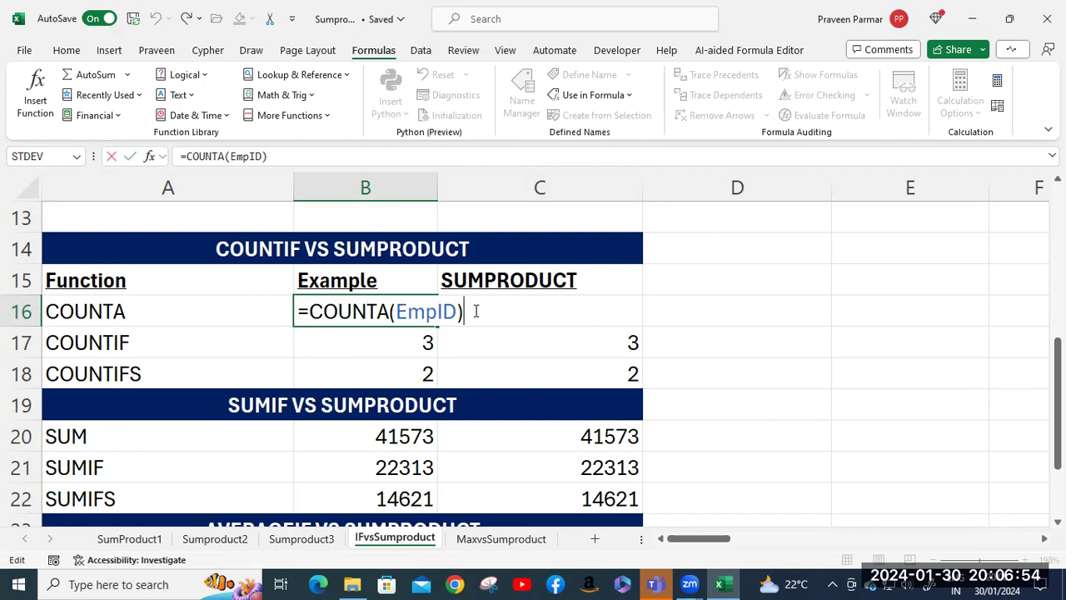
{"action": "key", "text": "Return"}
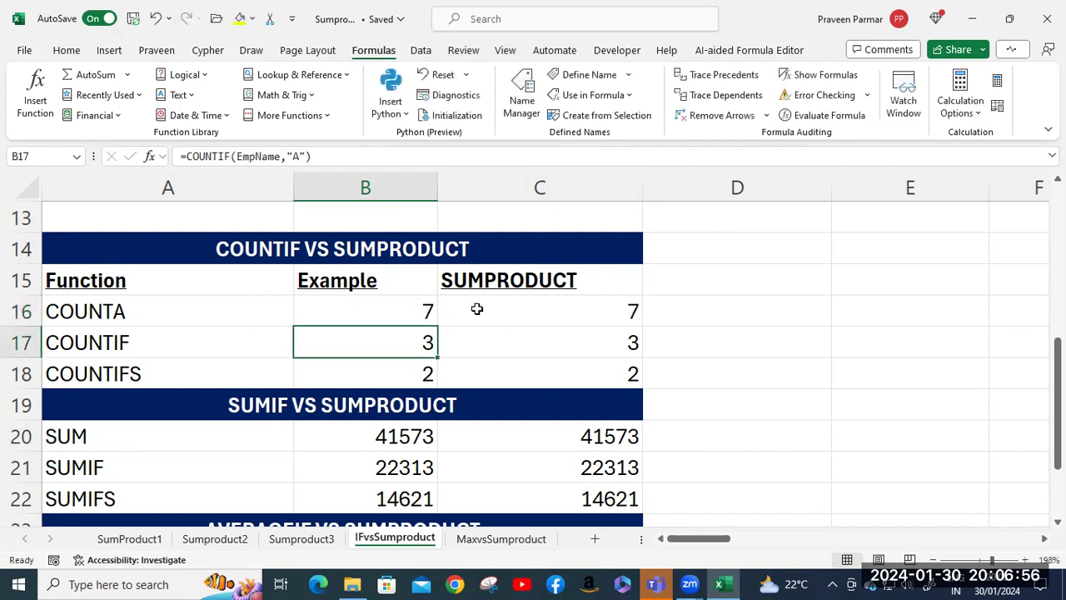
Select A3:A9 in the employee table to show the EmpName range used by the COUNTIF formula in B17
{"action": "scroll", "coordinate": [330, 369], "scroll_direction": "up", "scroll_amount": 4}
{"action": "scroll", "coordinate": [330, 369], "scroll_direction": "up", "scroll_amount": 1}
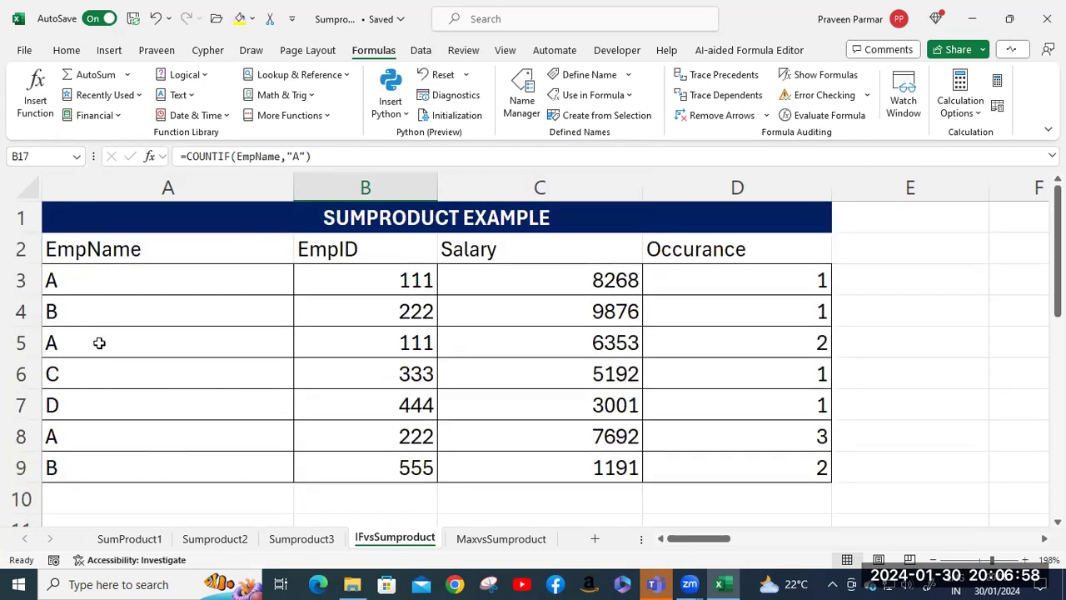
{"action": "left_click", "coordinate": [94, 282]}
{"action": "left_click", "coordinate": [109, 464], "text": "shift"}
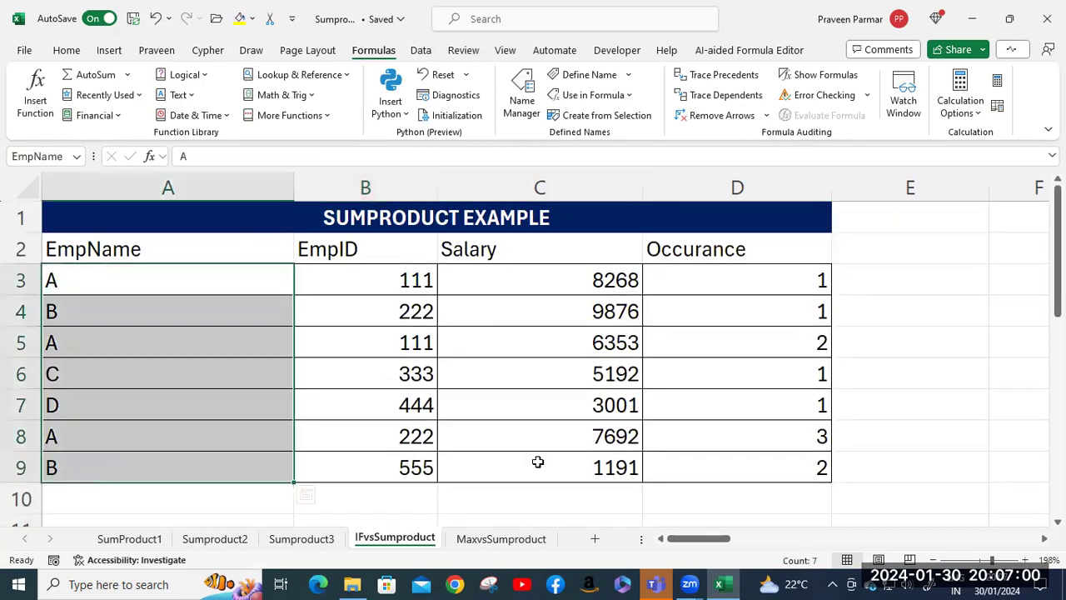
{"action": "scroll", "coordinate": [574, 366], "scroll_direction": "down", "scroll_amount": 2}
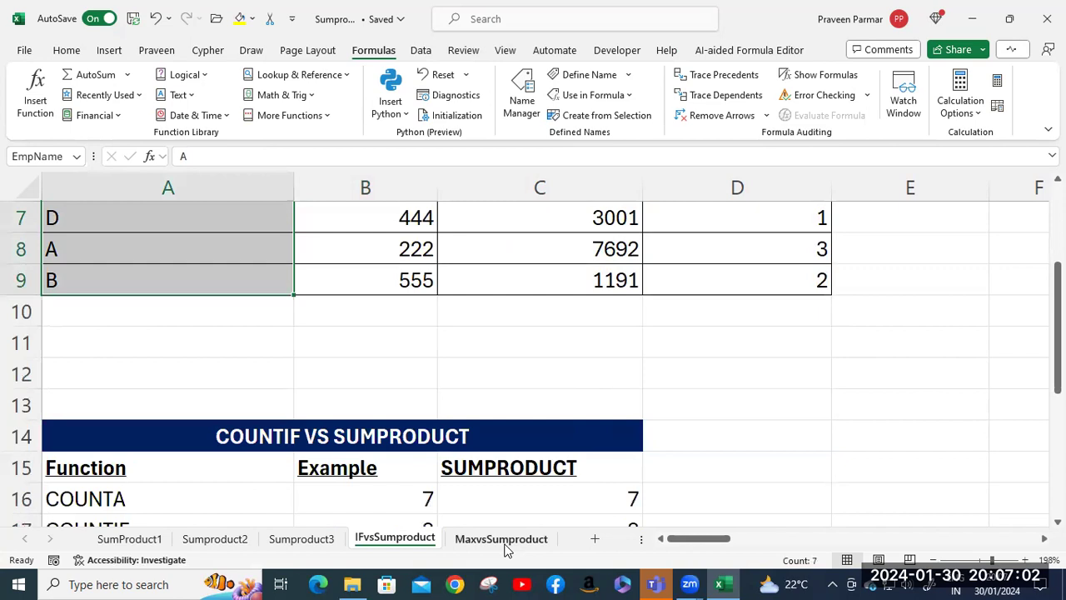
Open the Name Manager, leave it and return to the COUNTA formula in B16 of the COUNTIF comparison section
{"action": "key", "text": "ctrl+F3"}
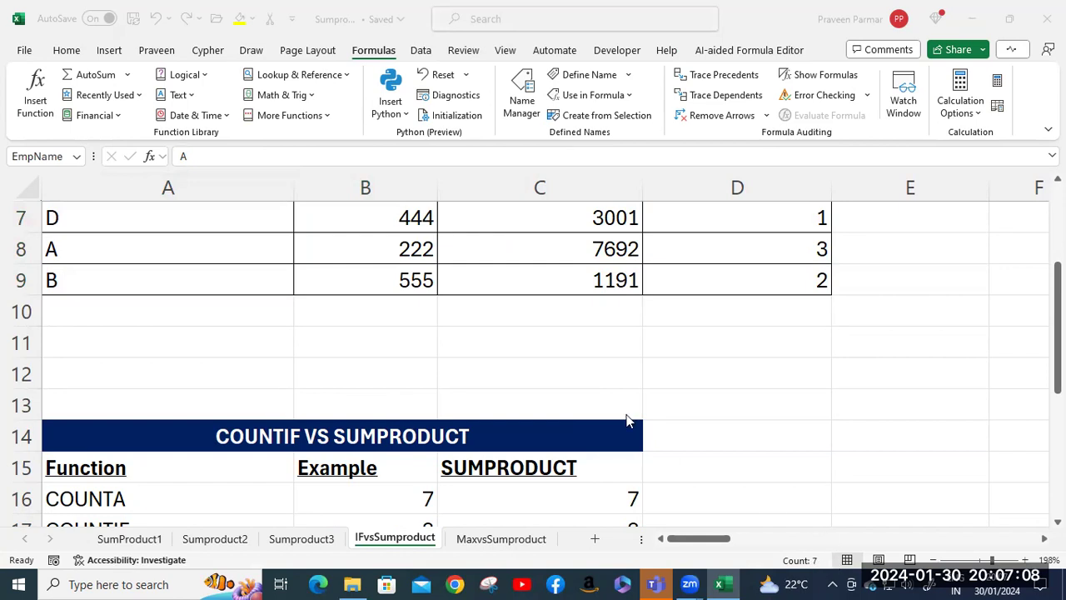
{"action": "left_click", "coordinate": [396, 497]}
{"action": "scroll", "coordinate": [406, 488], "scroll_direction": "down", "scroll_amount": 2}
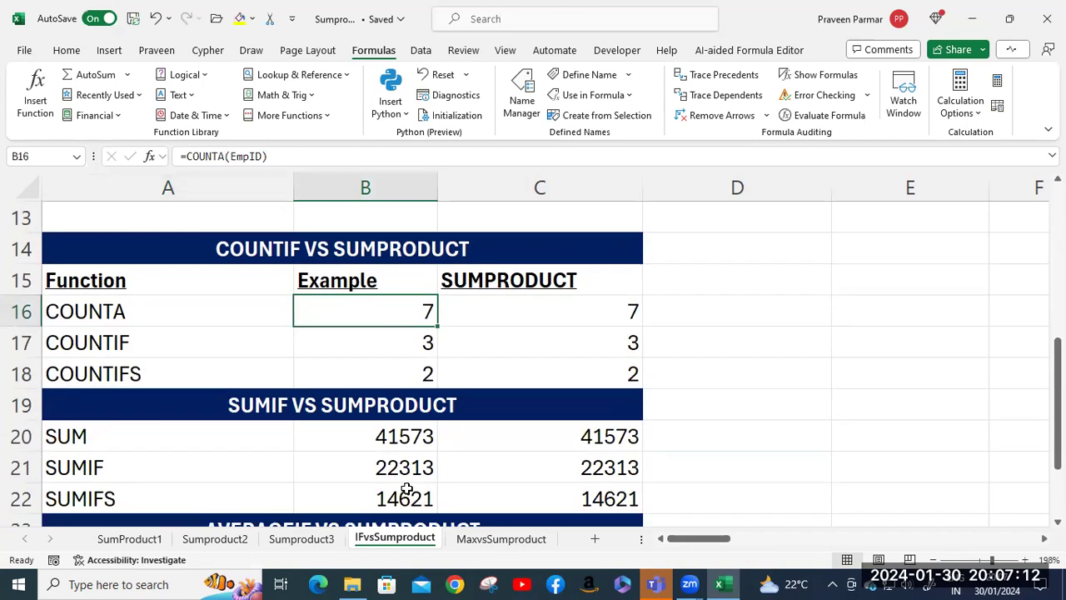
Examine the range and criteria arguments of the COUNTIF formula in B17 against the EmpName column of the employee table
{"action": "left_click", "coordinate": [382, 340]}
{"action": "scroll", "coordinate": [381, 339], "scroll_direction": "up", "scroll_amount": 4}
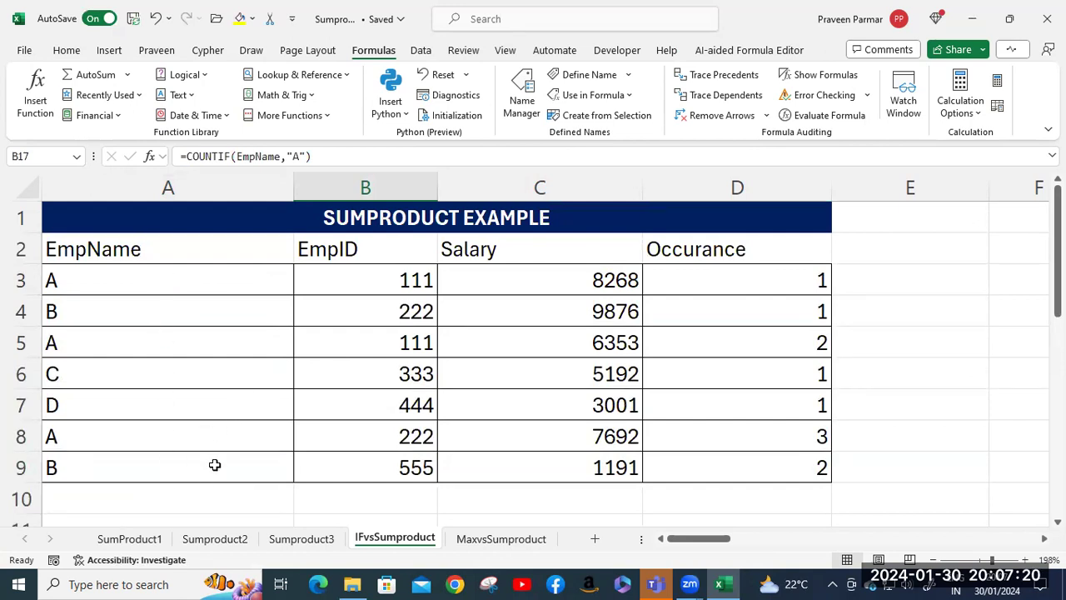
{"action": "scroll", "coordinate": [214, 466], "scroll_direction": "down", "scroll_amount": 5}
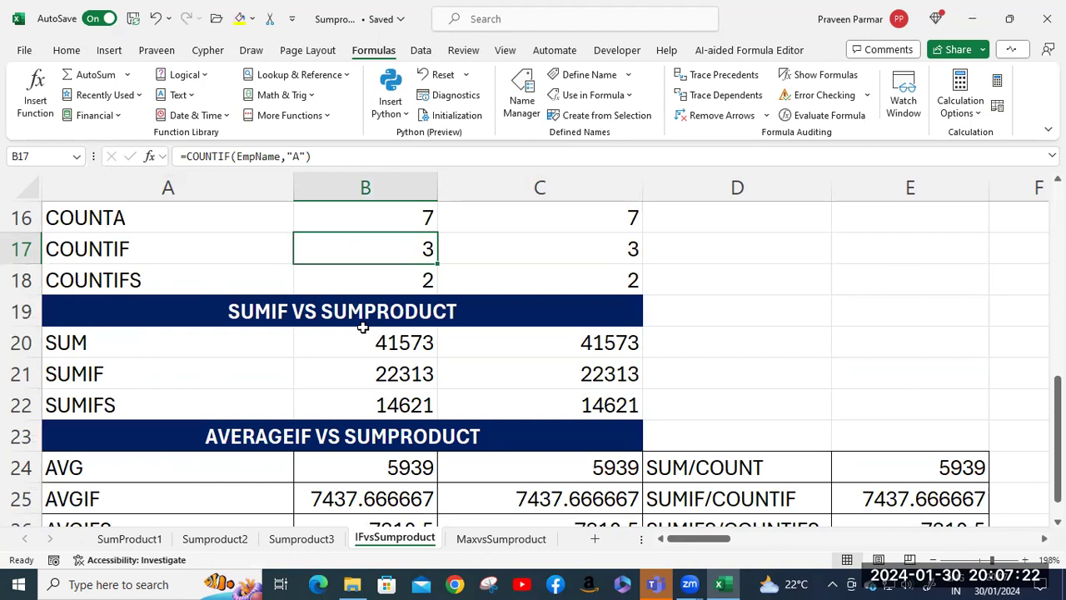
{"action": "double_click", "coordinate": [365, 249]}
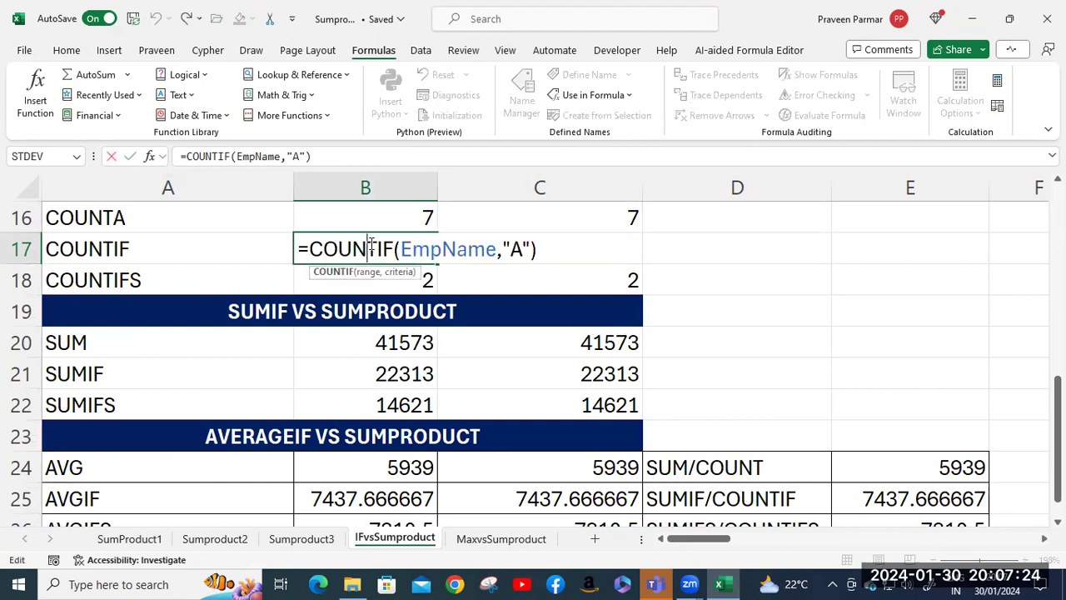
{"action": "left_click", "coordinate": [498, 254]}
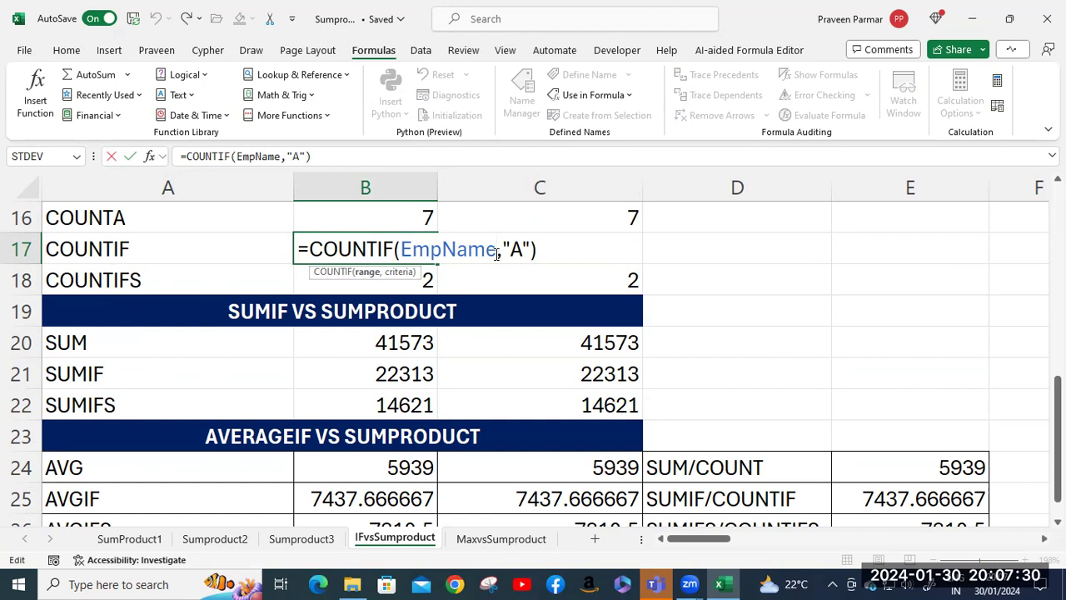
{"action": "left_click", "coordinate": [528, 251]}
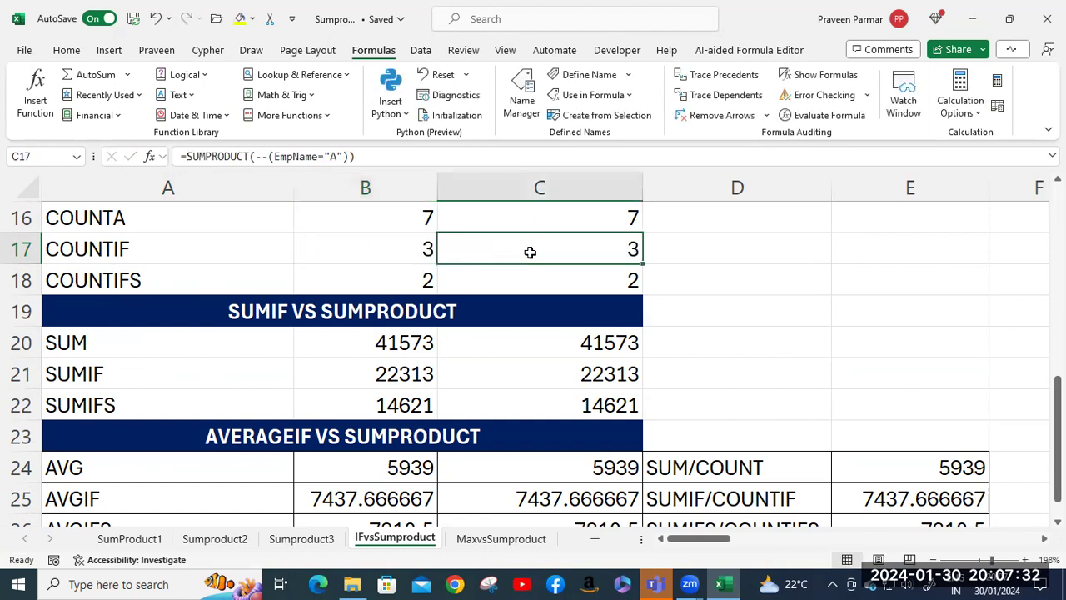
Enter the trial formula =COUNTIF(EmpName,"A") in D17 and clear the cell again
{"action": "left_click", "coordinate": [741, 248]}
{"action": "type", "text": "=coun"}
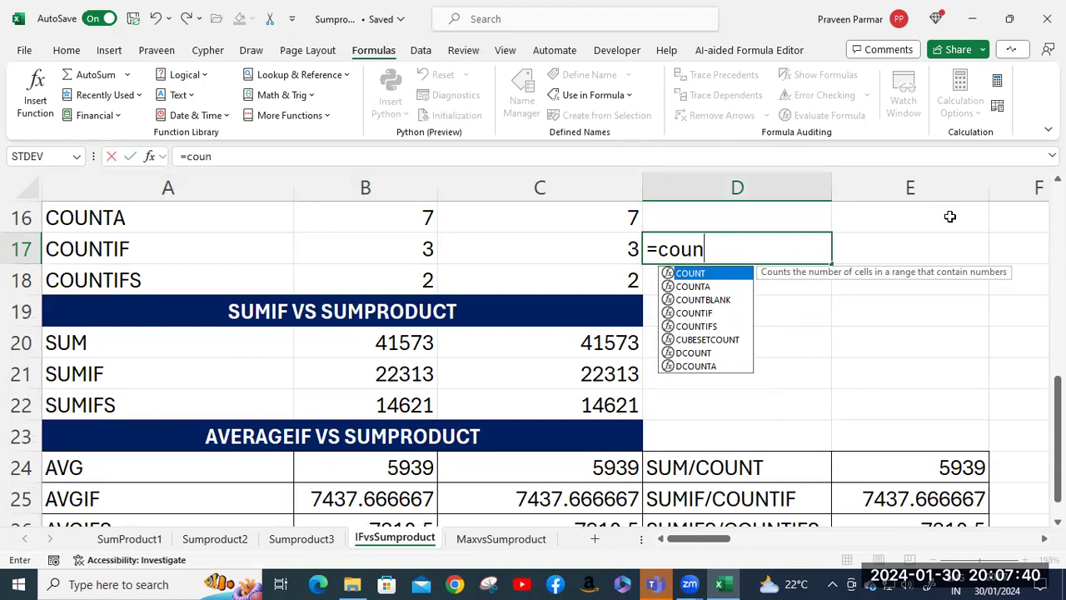
{"action": "key", "text": "Down"}
{"action": "key", "text": "Down"}
{"action": "key", "text": "Down"}
{"action": "key", "text": "Tab"}
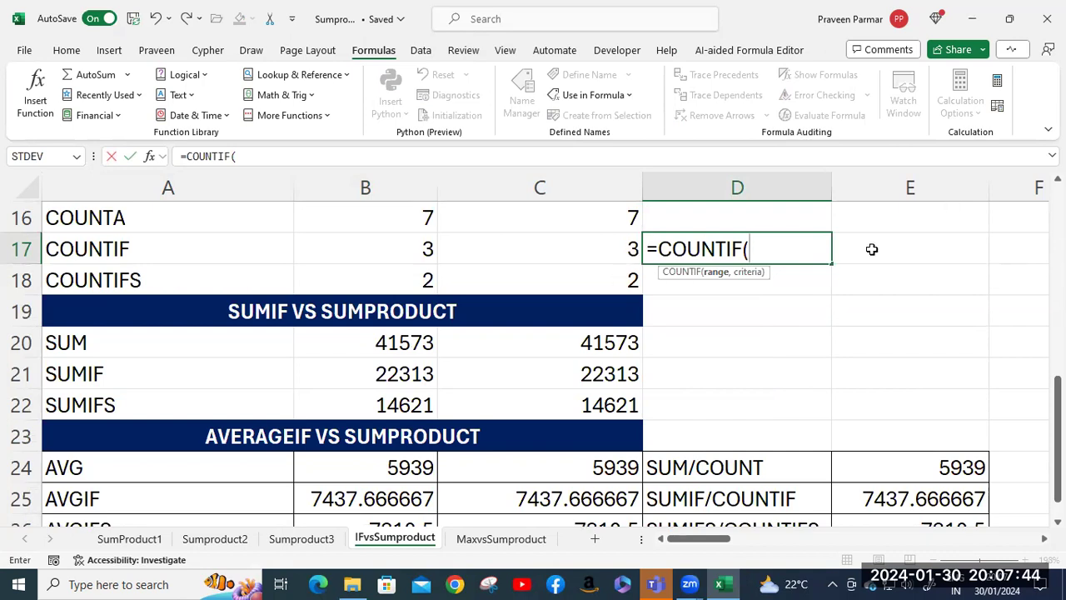
{"action": "type", "text": "em"}
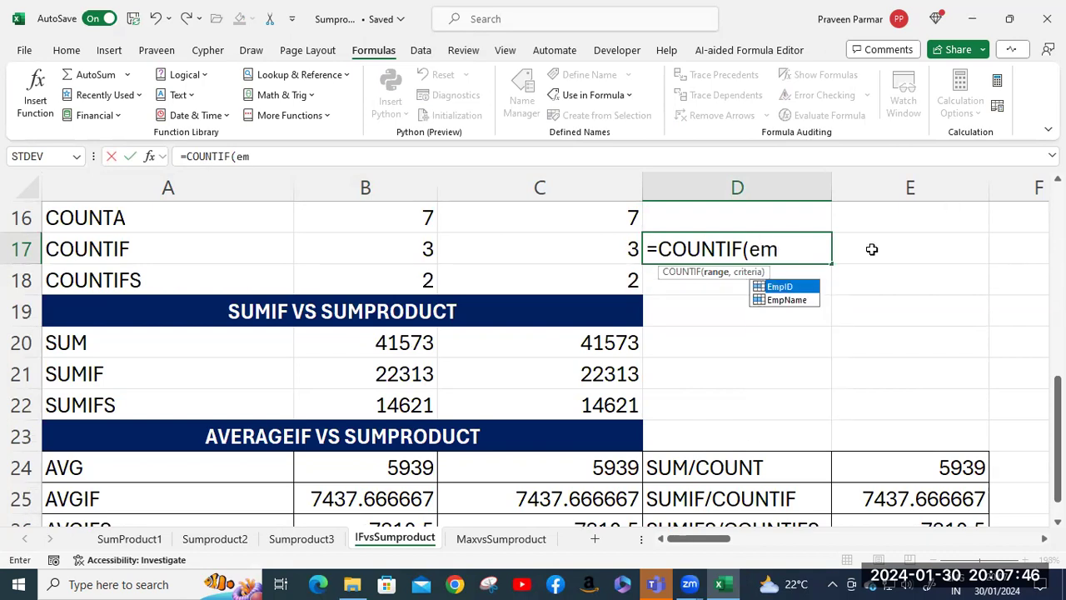
{"action": "key", "text": "Down"}
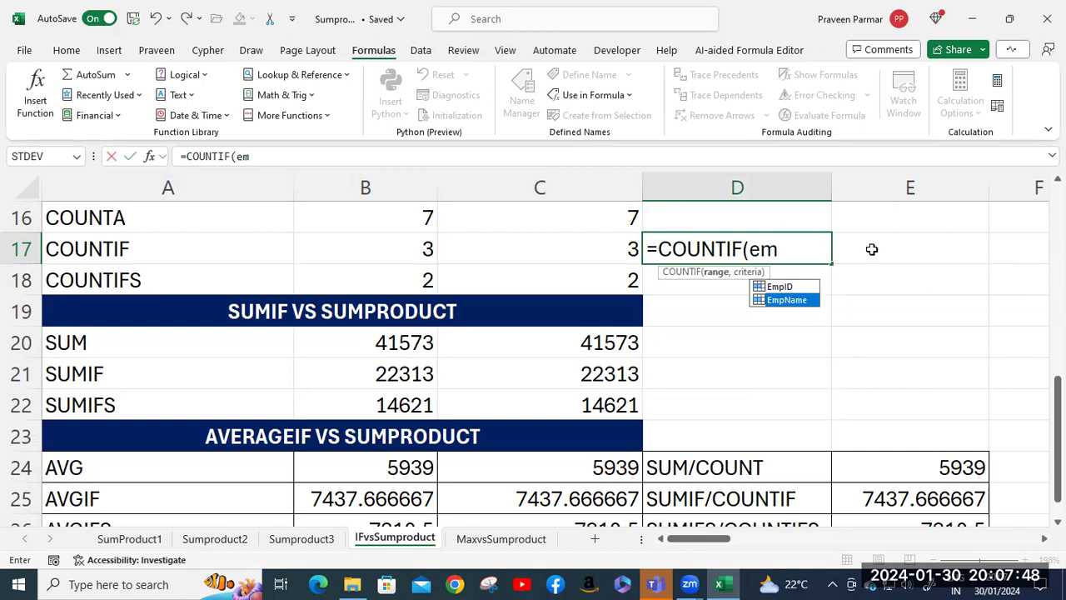
{"action": "key", "text": "Tab"}
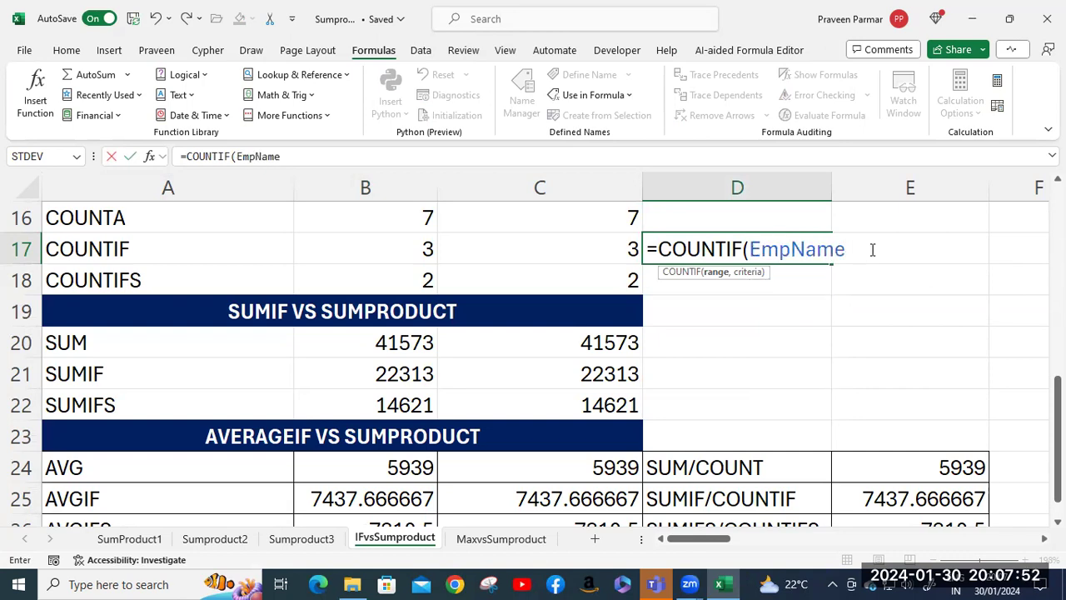
{"action": "type", "text": ","}
{"action": "type", "text": "\")"}
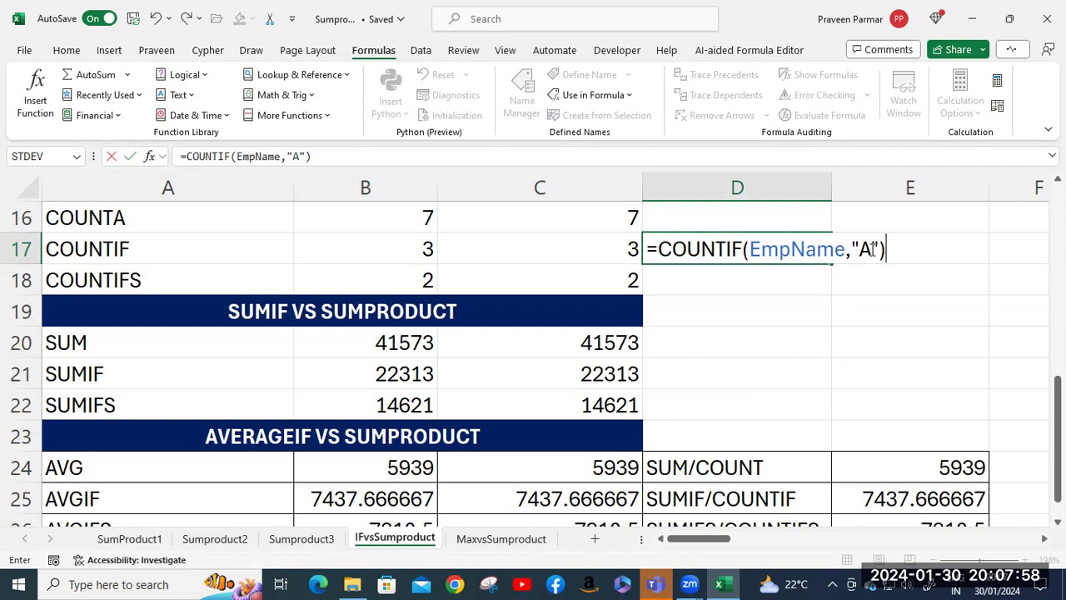
{"action": "key", "text": "Return"}
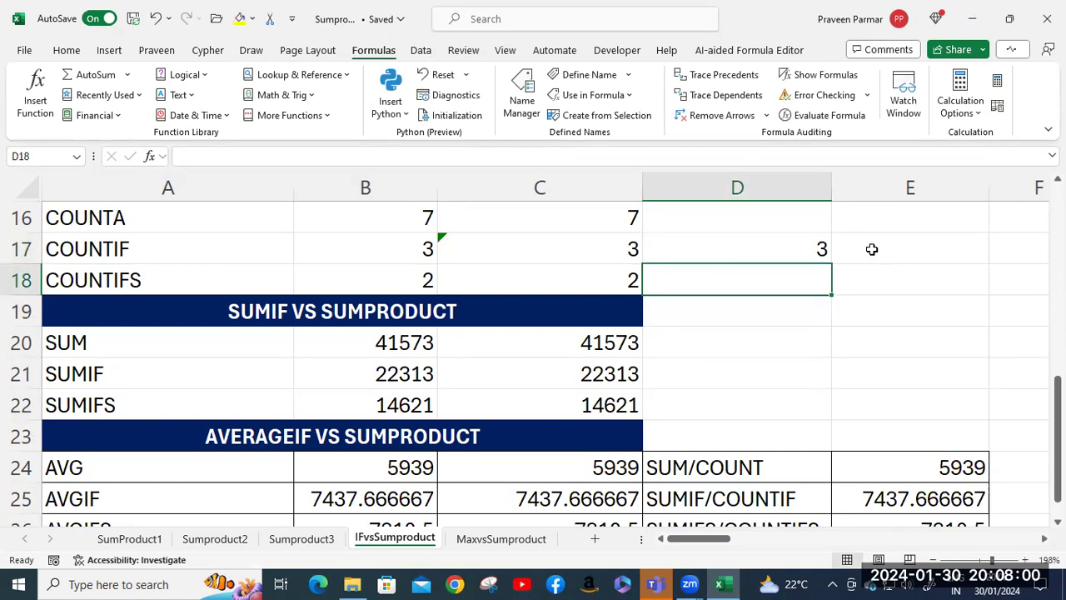
{"action": "left_click", "coordinate": [766, 251]}
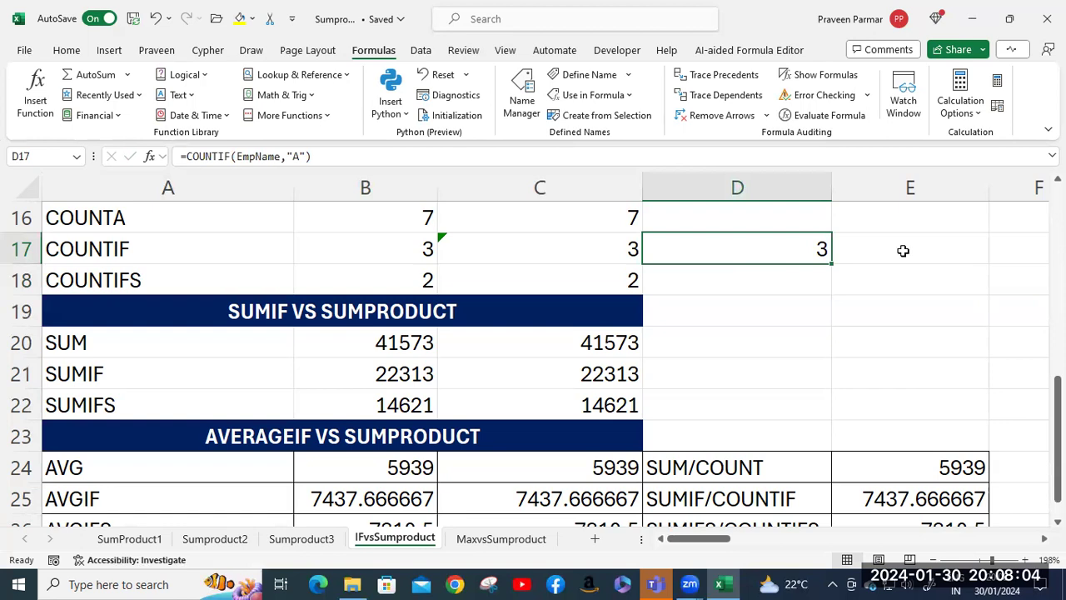
{"action": "key", "text": "Delete"}
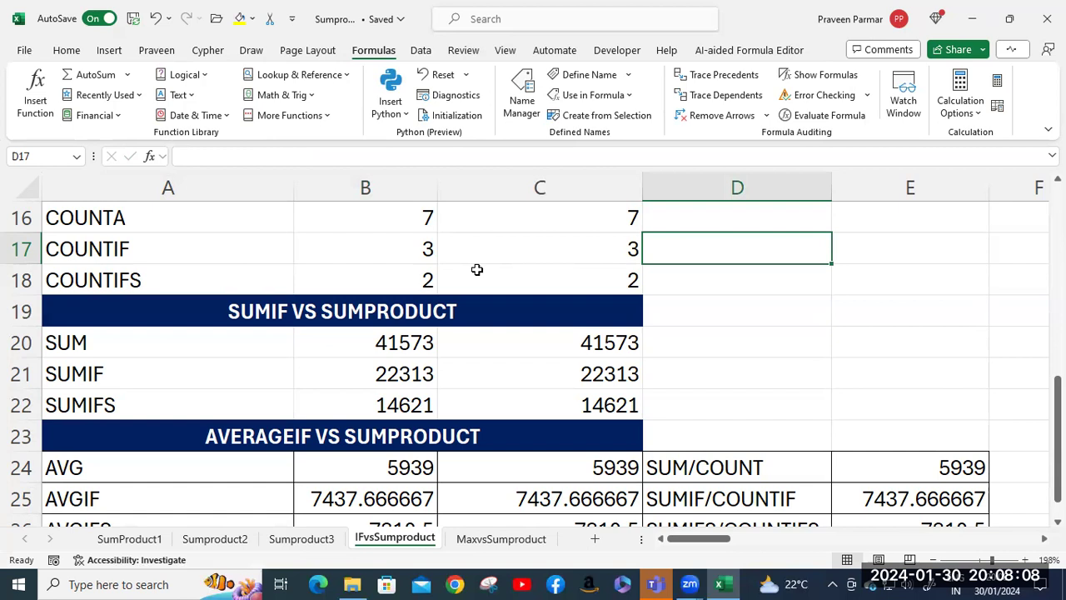
Evaluate the (EmpName="A") part of the SUMPRODUCT formula in C17 in place, and restore the original expression
{"action": "left_click", "coordinate": [492, 249]}
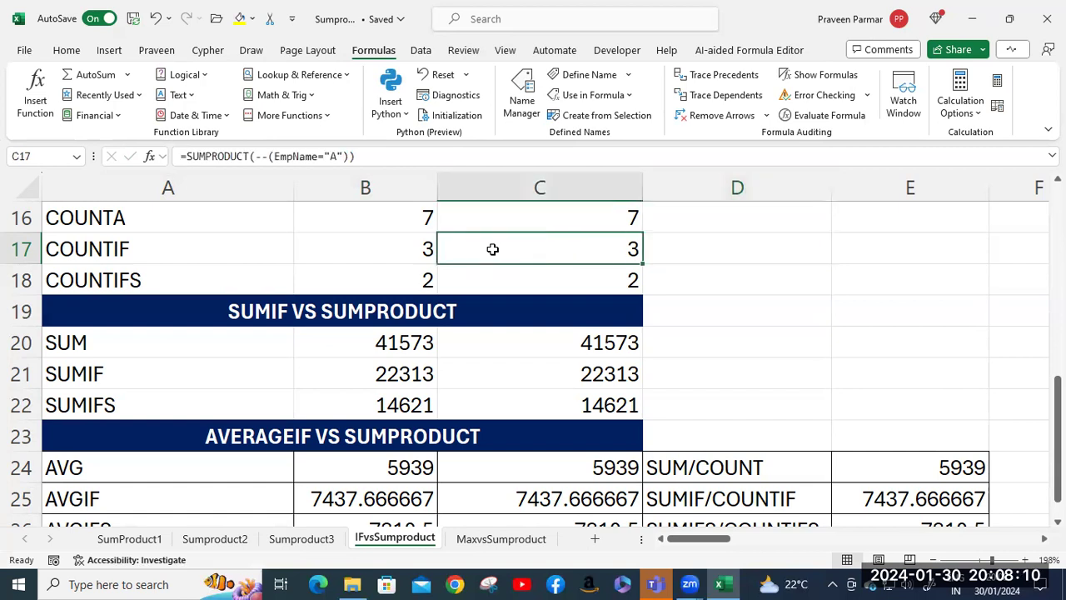
{"action": "double_click", "coordinate": [492, 249]}
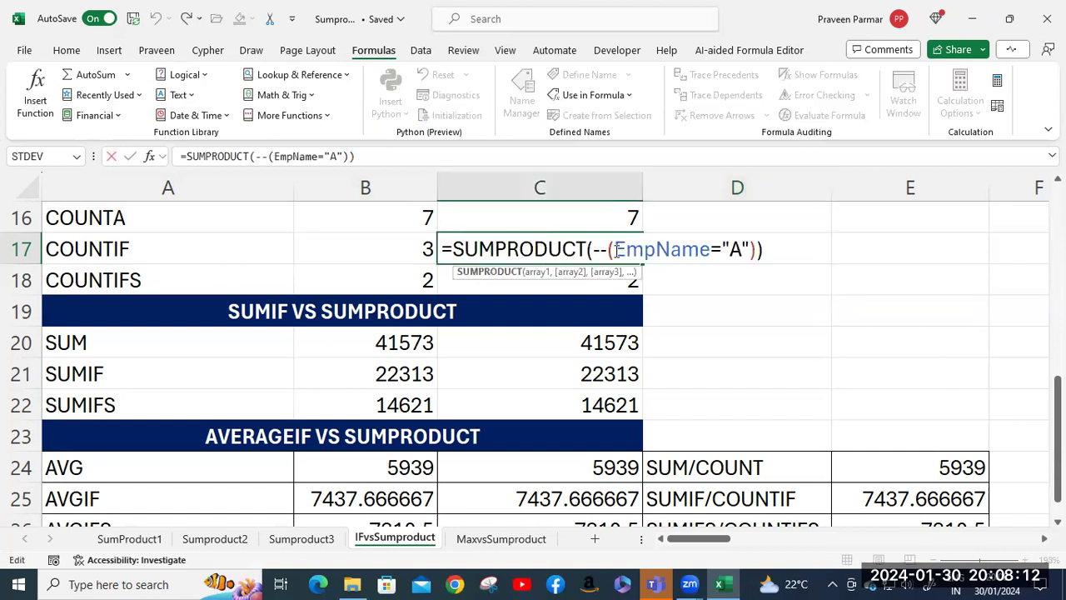
{"action": "mouse_move", "coordinate": [616, 250]}
{"action": "left_mouse_down"}
{"action": "mouse_move", "coordinate": [757, 254]}
{"action": "mouse_move", "coordinate": [609, 249]}
{"action": "left_mouse_up"}
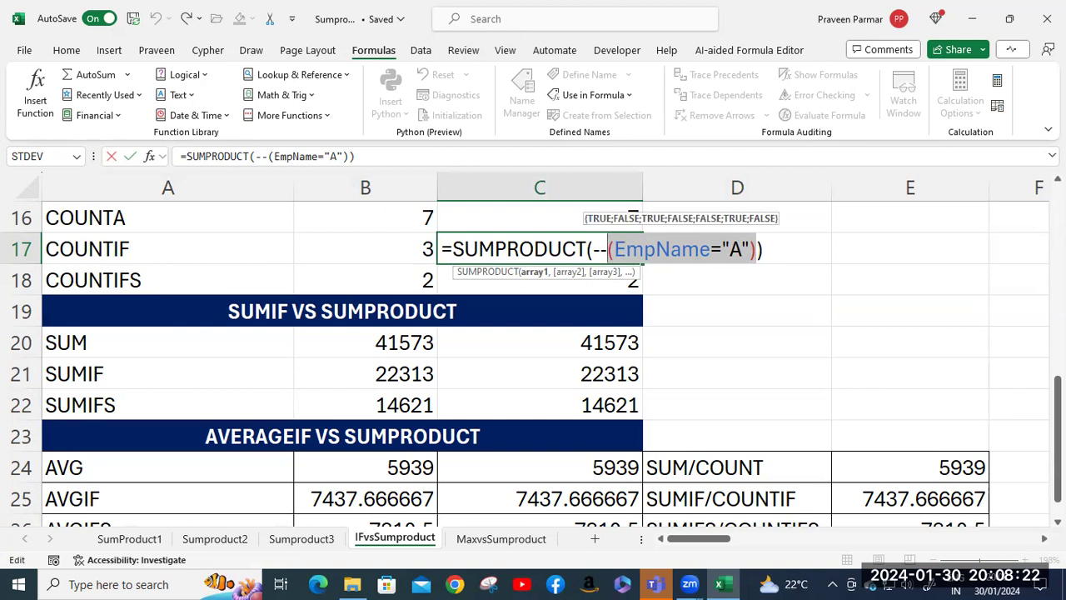
{"action": "key", "text": "F9"}
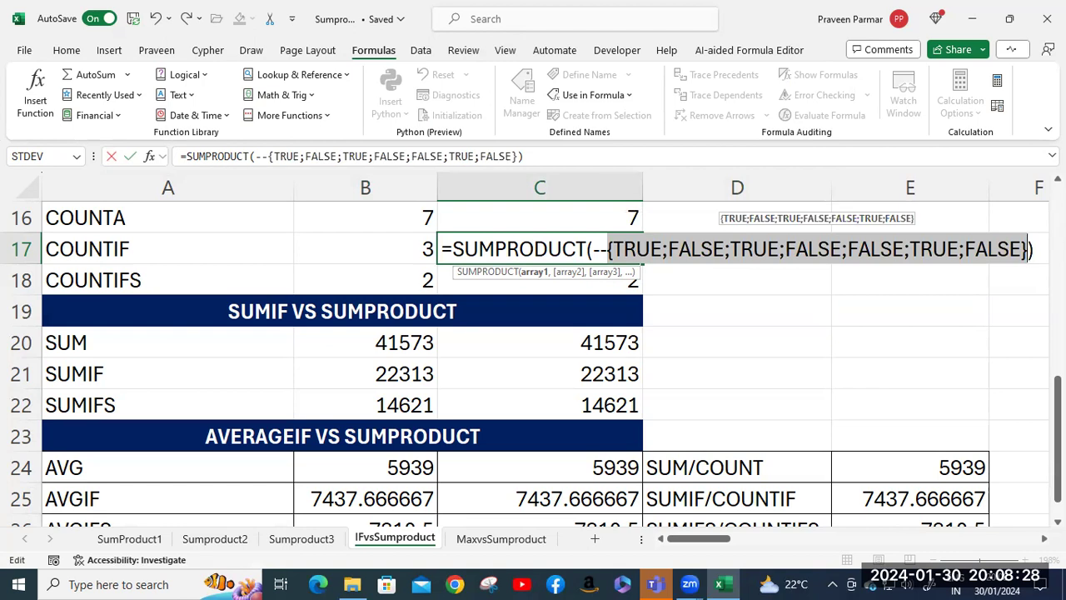
{"action": "key", "text": "ctrl+z"}
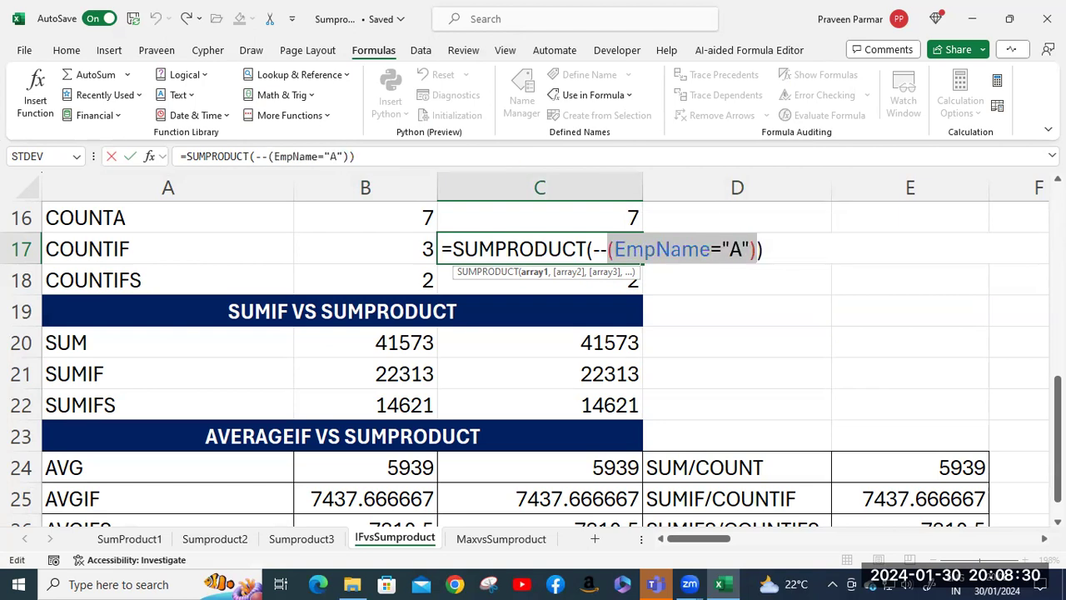
Evaluate --(EmpName="A") including the double minus in C17's SUMPRODUCT formula, restore the expression and leave the formula unchanged
{"action": "left_click", "coordinate": [591, 250]}
{"action": "left_click_drag", "start_coordinate": [591, 250], "coordinate": [759, 249]}
{"action": "key", "text": "F9"}
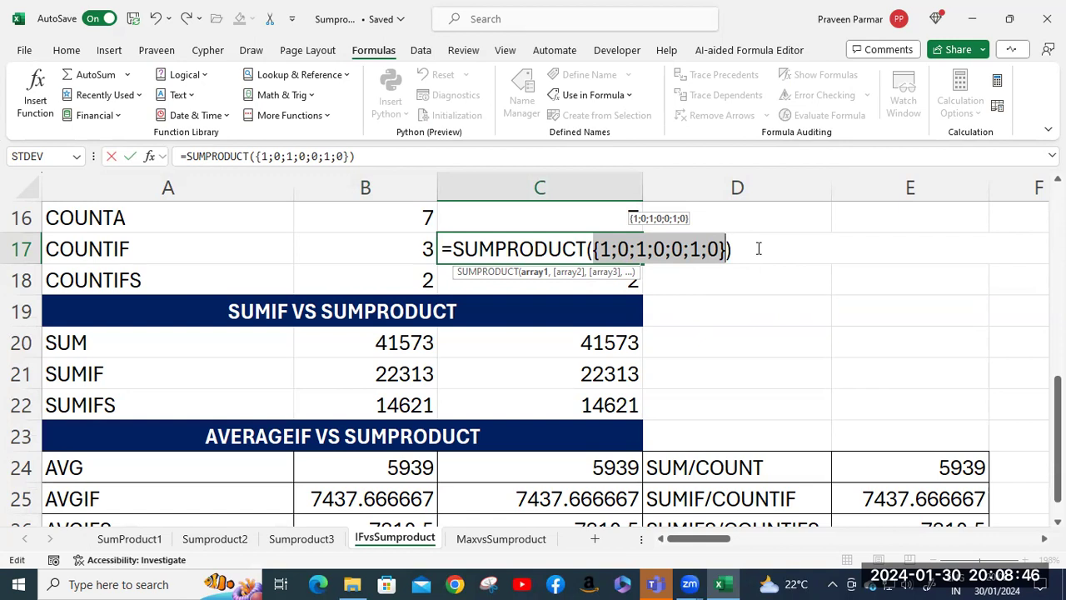
{"action": "key", "text": "ctrl+z"}
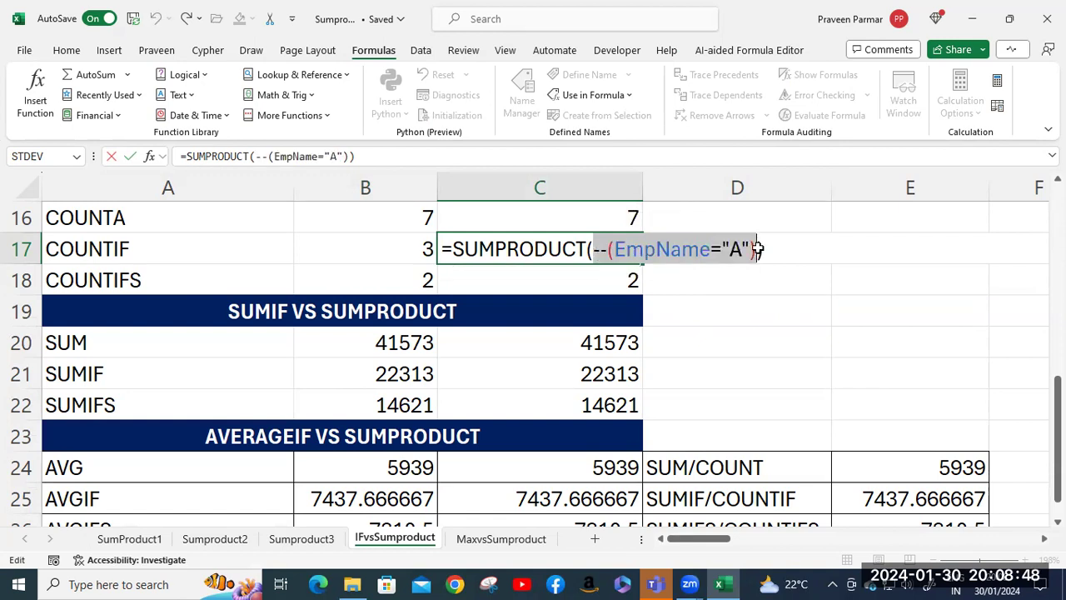
{"action": "key", "text": "Return"}
{"action": "left_click", "coordinate": [579, 252]}
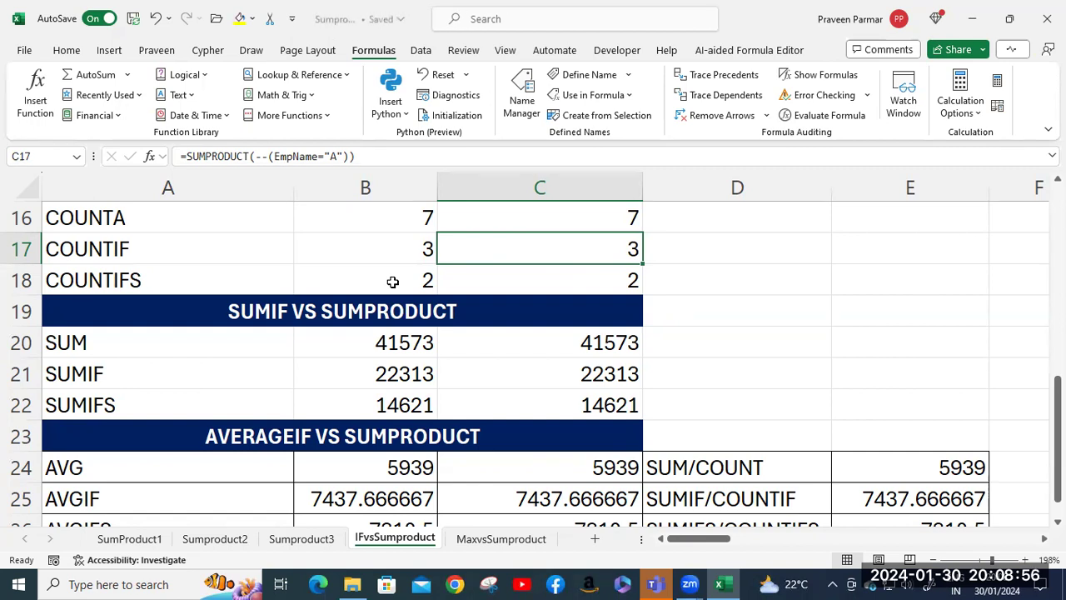
Examine the COUNTIFS formula in B18 with its EmpName and EmpID criteria, leaving it as it is
{"action": "scroll", "coordinate": [392, 282], "scroll_direction": "up", "scroll_amount": 3}
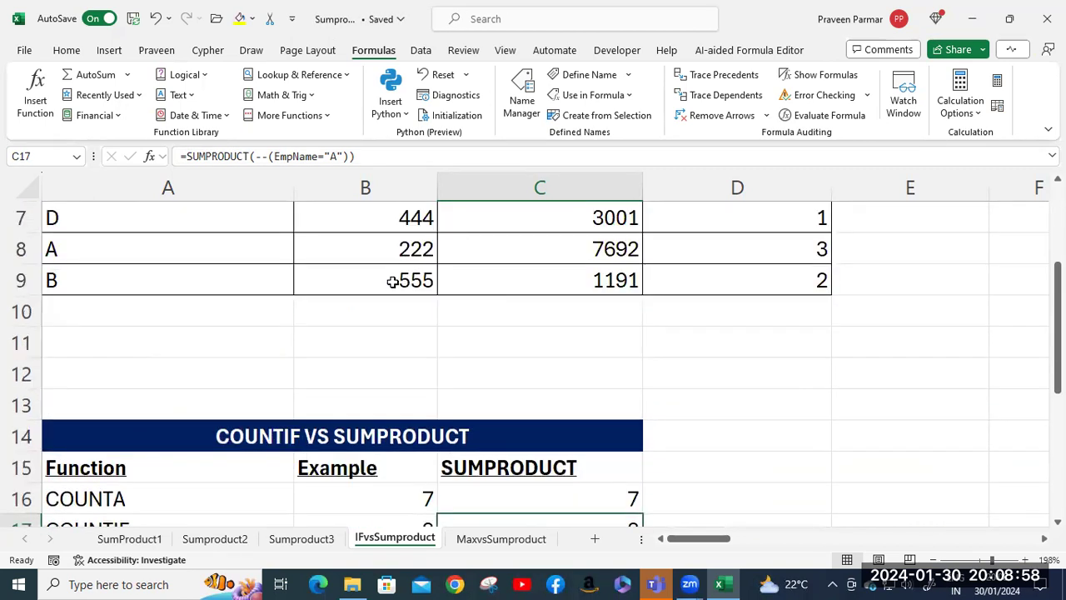
{"action": "scroll", "coordinate": [392, 282], "scroll_direction": "down", "scroll_amount": 3}
{"action": "scroll", "coordinate": [374, 379], "scroll_direction": "up", "scroll_amount": 1}
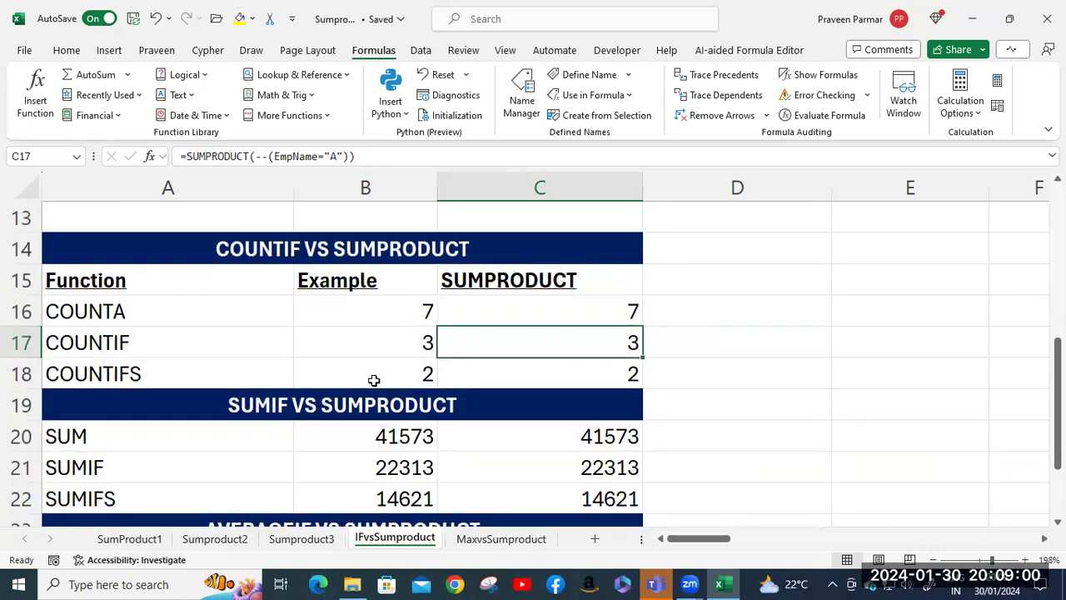
{"action": "double_click", "coordinate": [374, 379]}
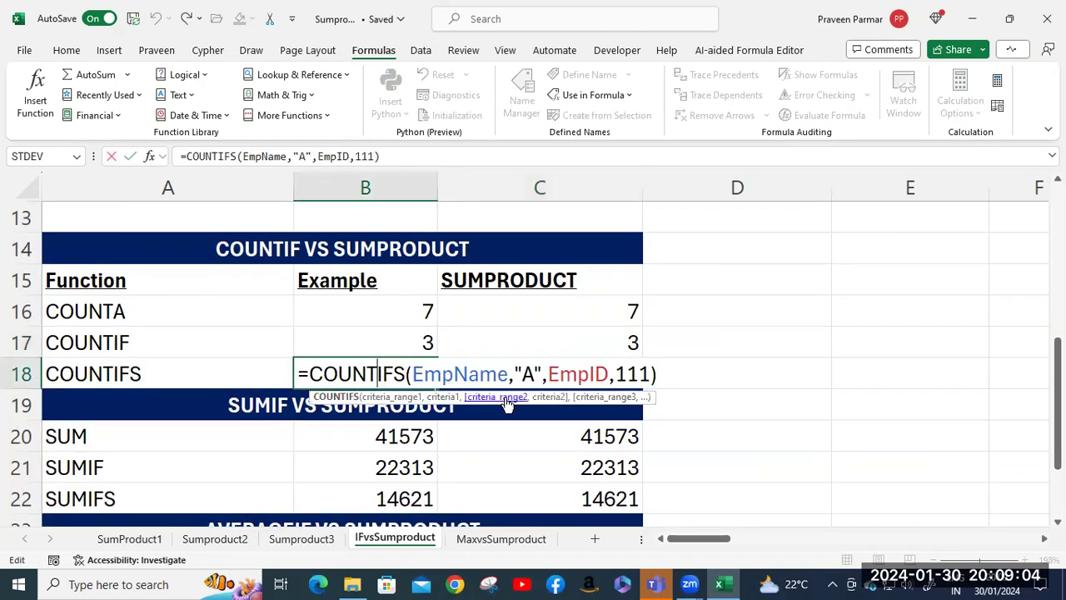
{"action": "left_click", "coordinate": [662, 374]}
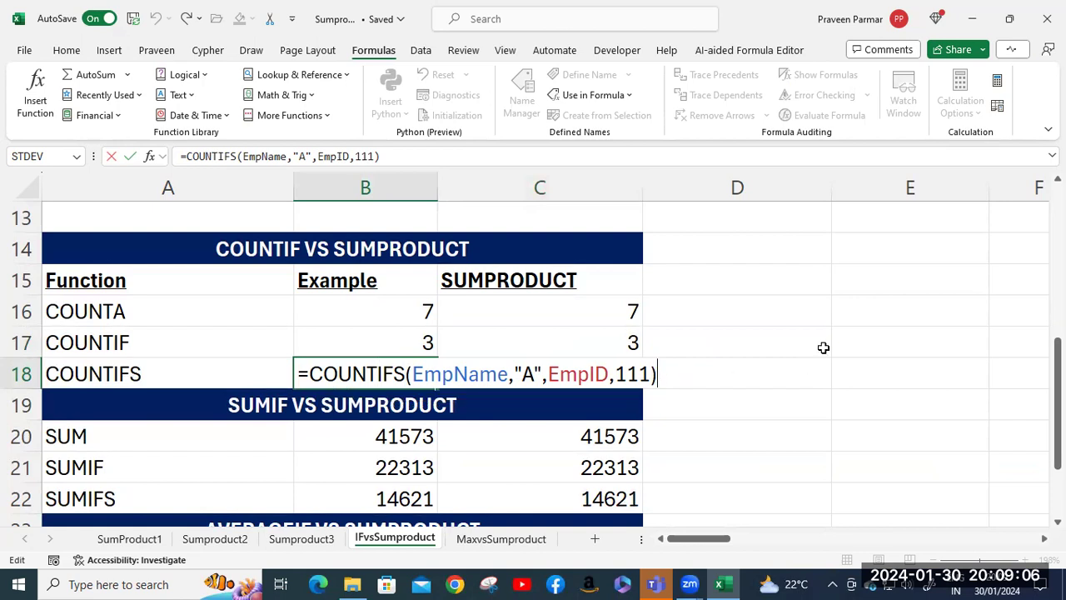
{"action": "key", "text": "Return"}
Check the EmpID cells B3, B5 and B8 against their EmpName entries to trace the rows matching the COUNTIFS criteria
{"action": "scroll", "coordinate": [235, 437], "scroll_direction": "up", "scroll_amount": 4}
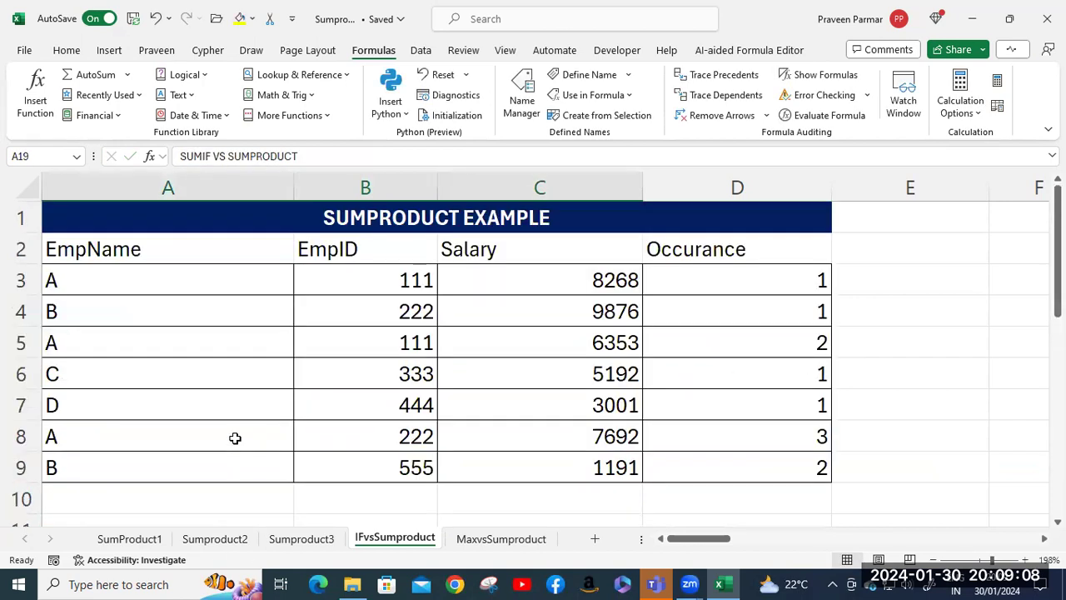
{"action": "left_click", "coordinate": [391, 287]}
{"action": "left_click", "coordinate": [385, 347]}
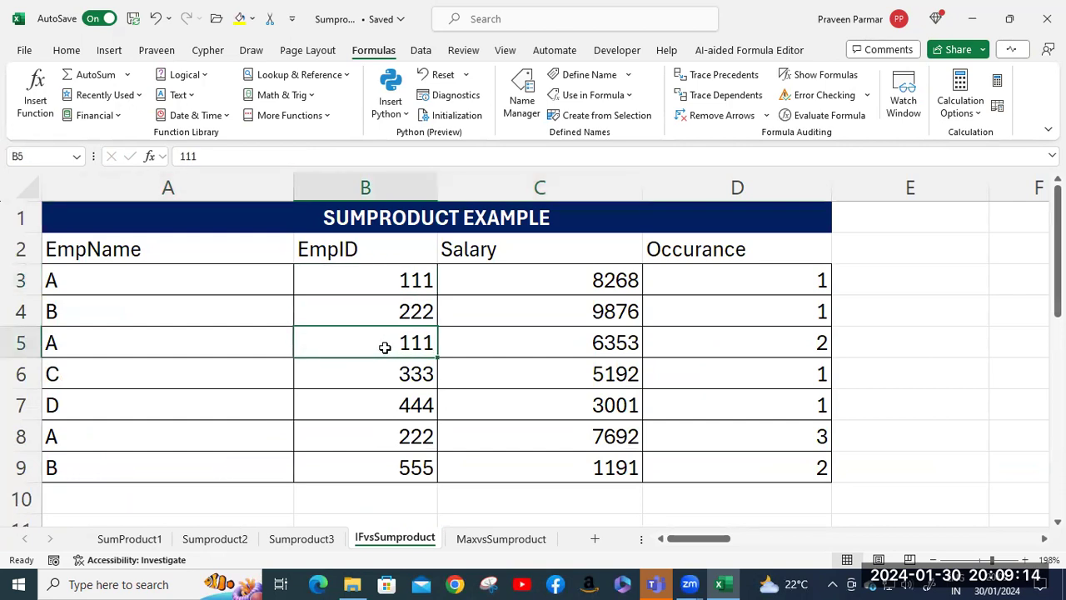
{"action": "left_click", "coordinate": [382, 441]}
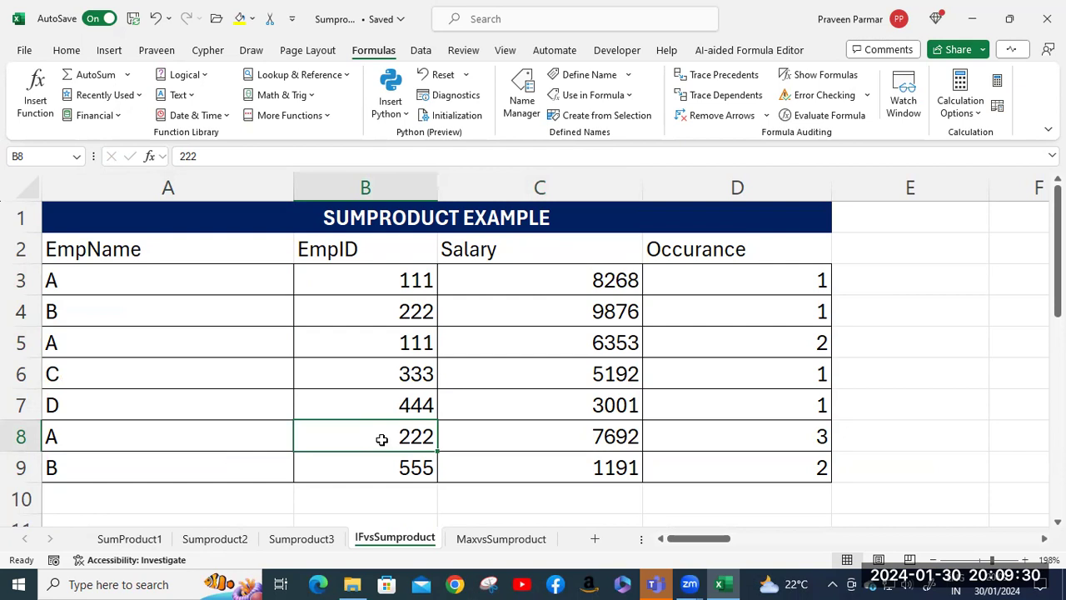
{"action": "left_click", "coordinate": [366, 339]}
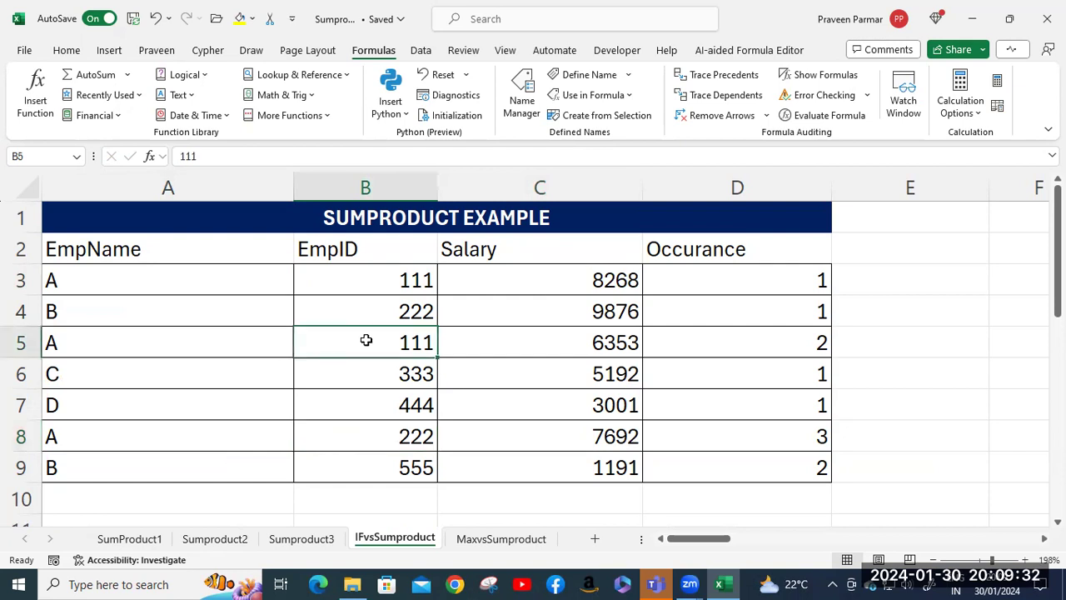
{"action": "left_click", "coordinate": [93, 345]}
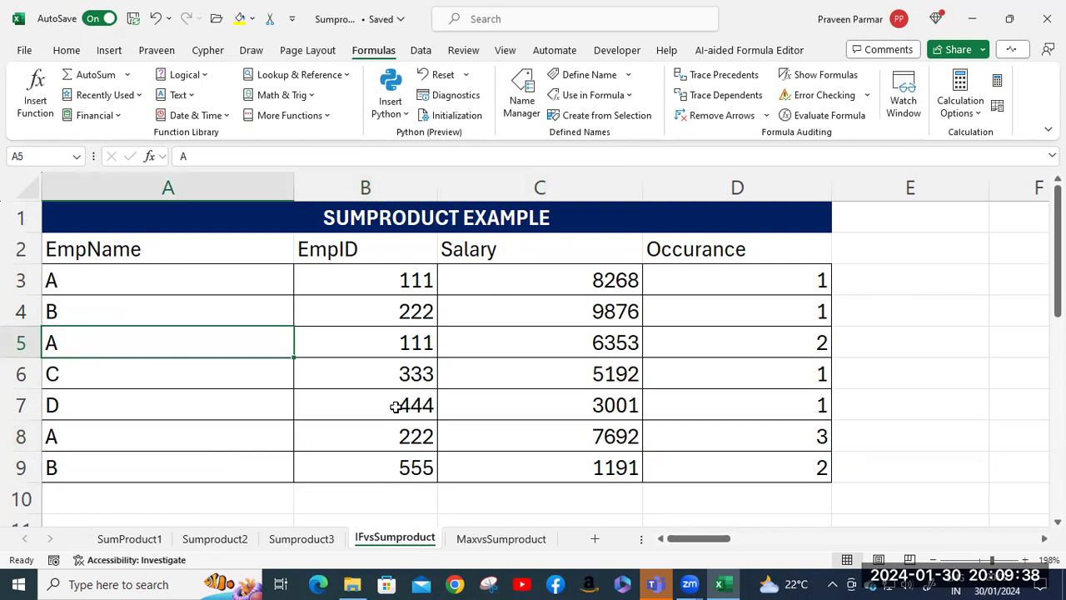
{"action": "scroll", "coordinate": [396, 406], "scroll_direction": "down", "scroll_amount": 4}
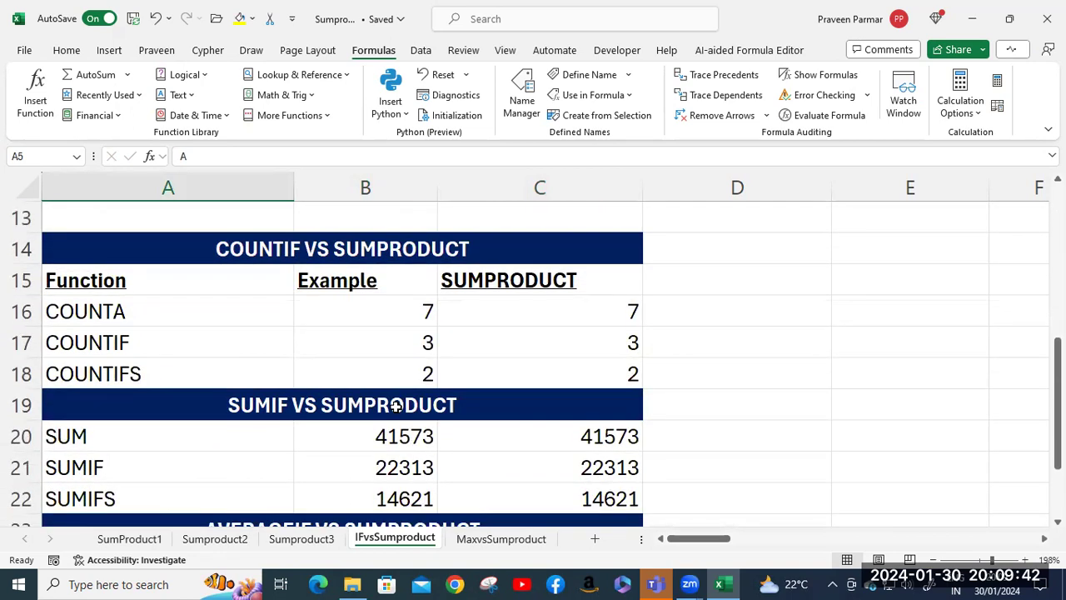
{"action": "scroll", "coordinate": [395, 406], "scroll_direction": "up", "scroll_amount": 4}
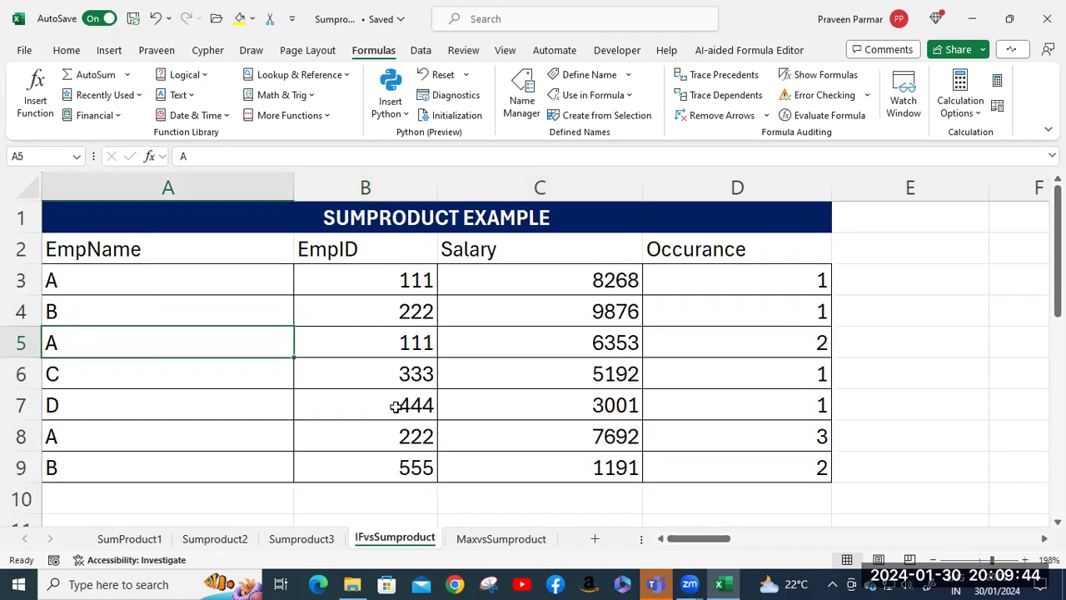
{"action": "scroll", "coordinate": [396, 405], "scroll_direction": "down", "scroll_amount": 4}
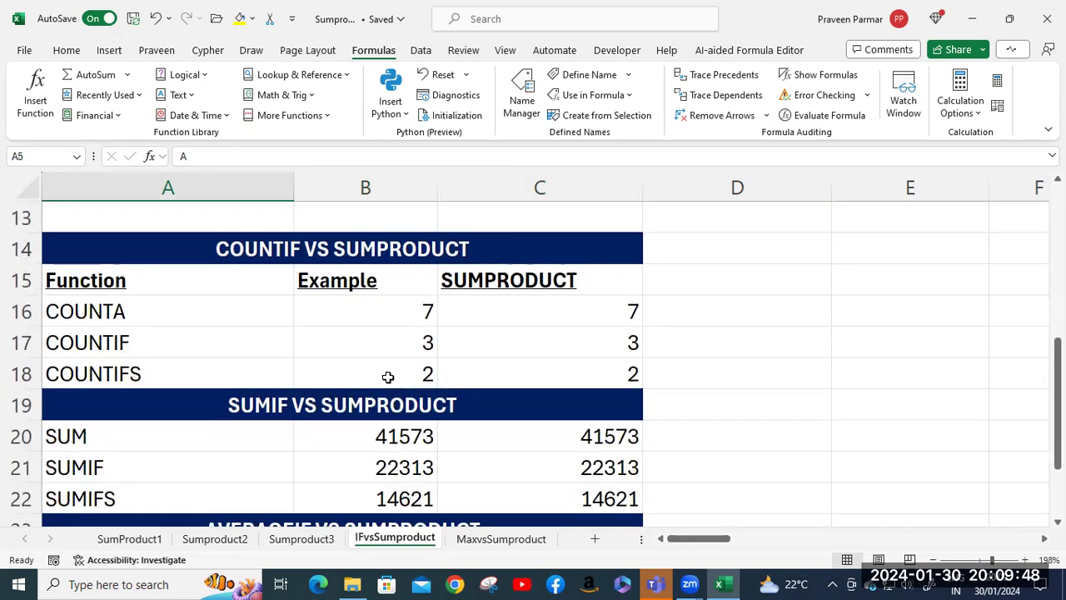
Examine the COUNTIFS formula in B18 for editing, comparing its EmpName "A" and EmpID 111 criteria with the referenced ranges in the employee table
{"action": "double_click", "coordinate": [390, 372]}
{"action": "left_click_drag", "start_coordinate": [414, 374], "coordinate": [509, 373]}
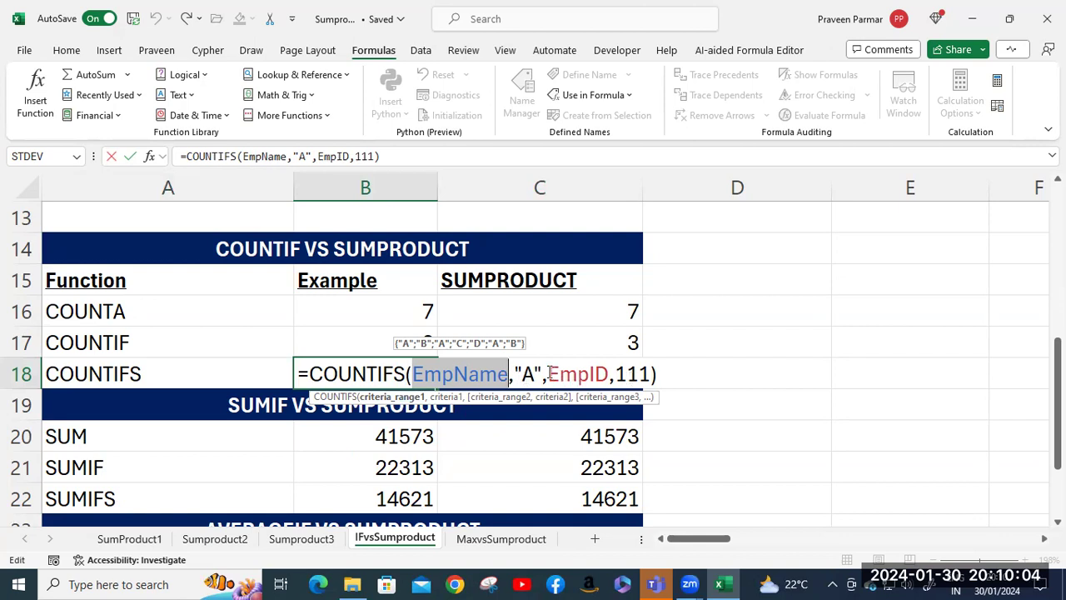
{"action": "left_click", "coordinate": [548, 374]}
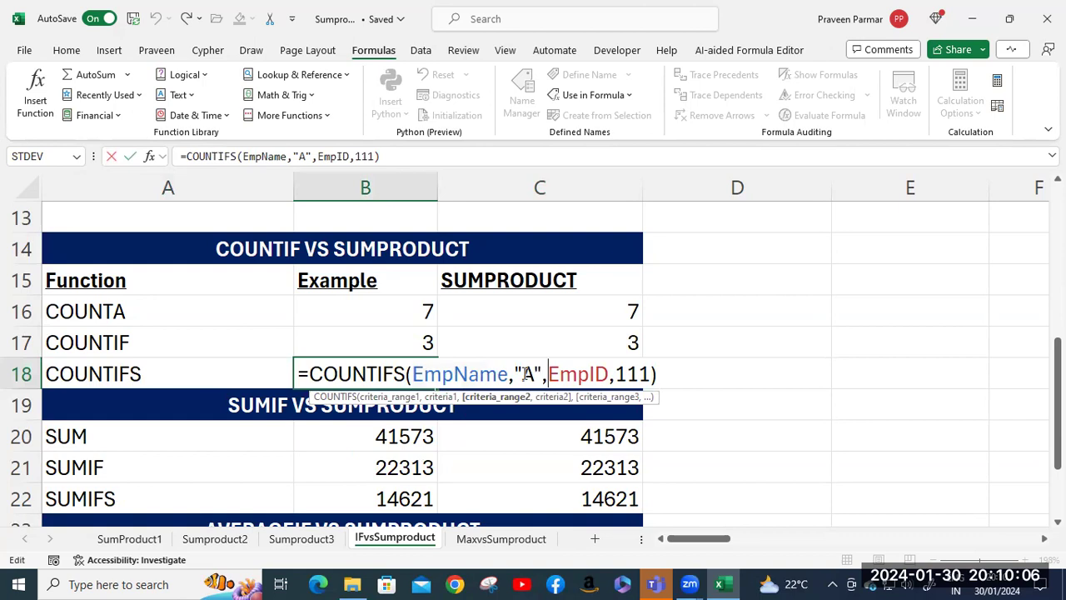
{"action": "scroll", "coordinate": [305, 333], "scroll_direction": "up", "scroll_amount": 2}
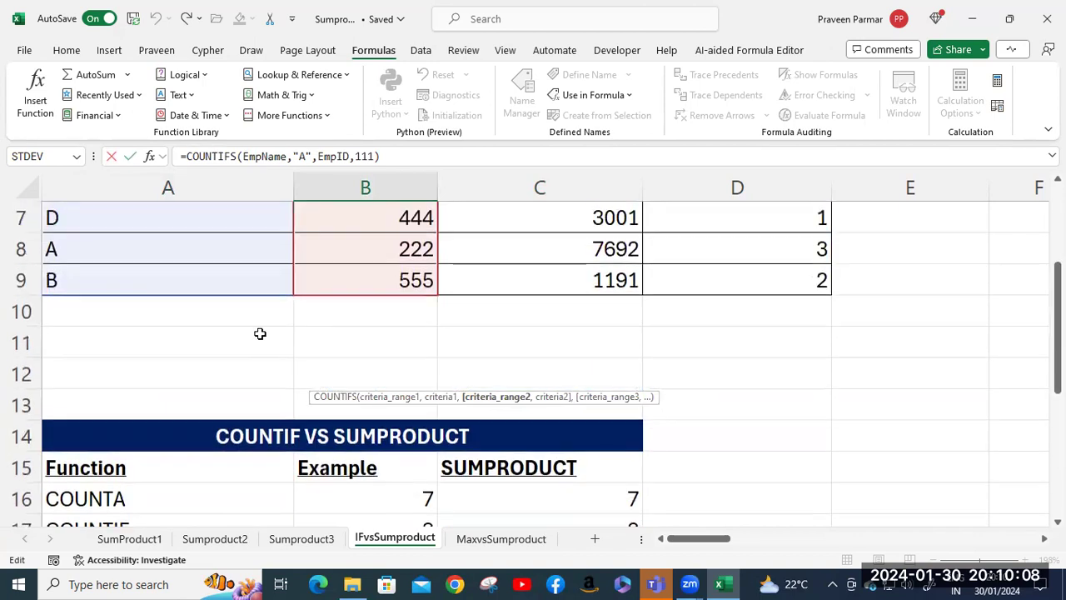
{"action": "scroll", "coordinate": [98, 255], "scroll_direction": "up", "scroll_amount": 1}
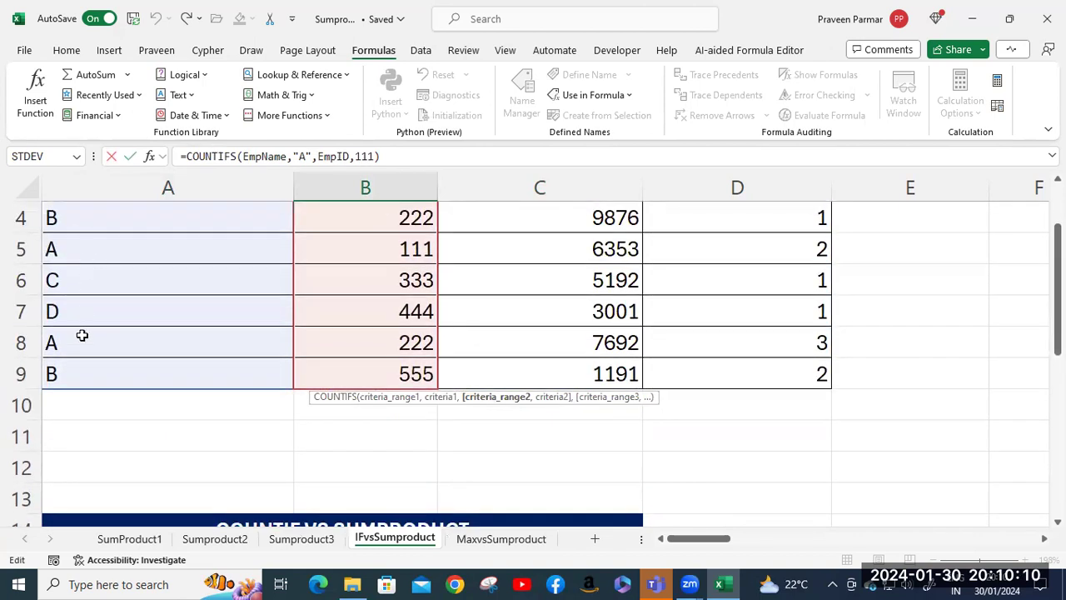
{"action": "scroll", "coordinate": [217, 322], "scroll_direction": "down", "scroll_amount": 2}
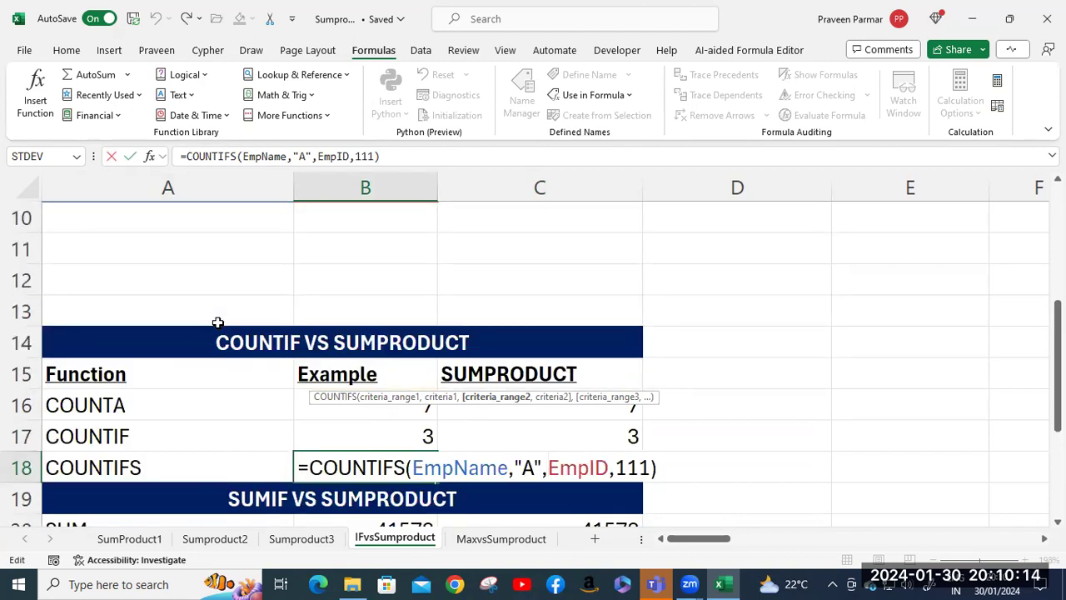
{"action": "scroll", "coordinate": [218, 322], "scroll_direction": "down", "scroll_amount": 1}
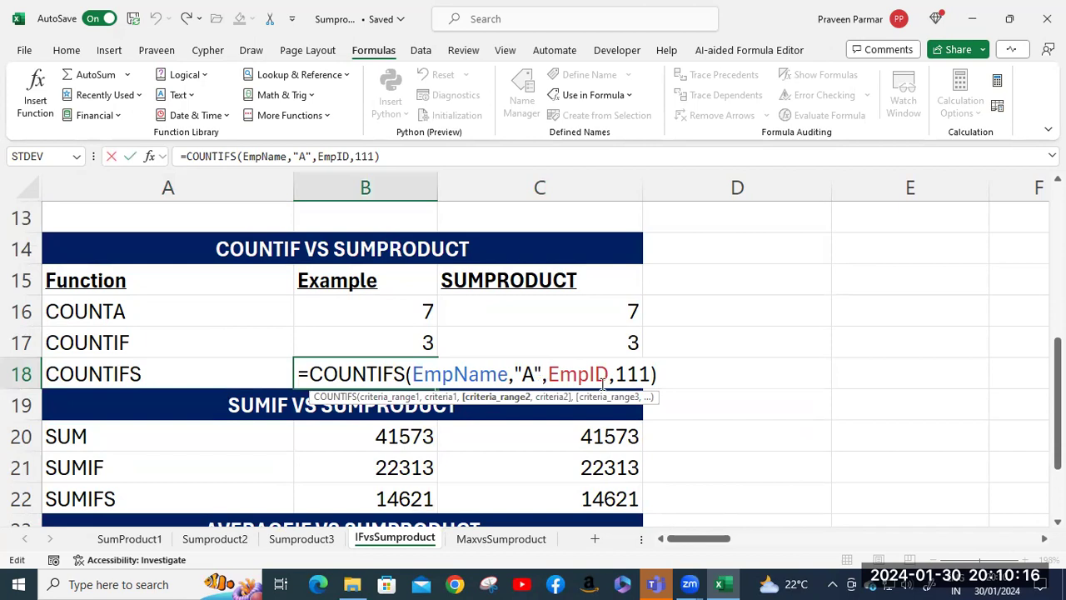
{"action": "scroll", "coordinate": [564, 345], "scroll_direction": "up", "scroll_amount": 2}
{"action": "scroll", "coordinate": [442, 291], "scroll_direction": "up", "scroll_amount": 2}
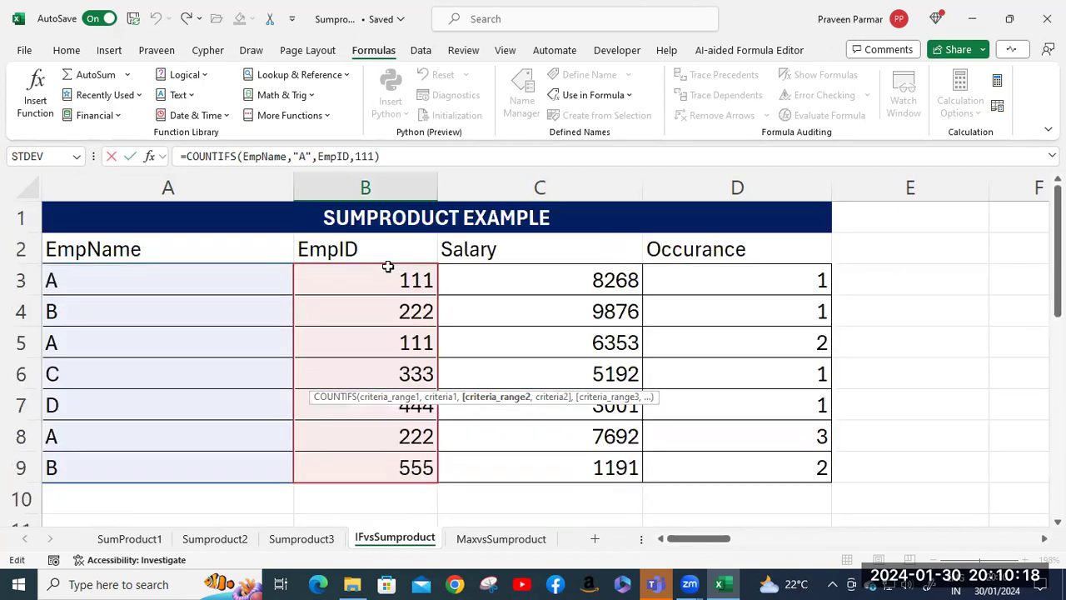
{"action": "scroll", "coordinate": [492, 374], "scroll_direction": "down", "scroll_amount": 4}
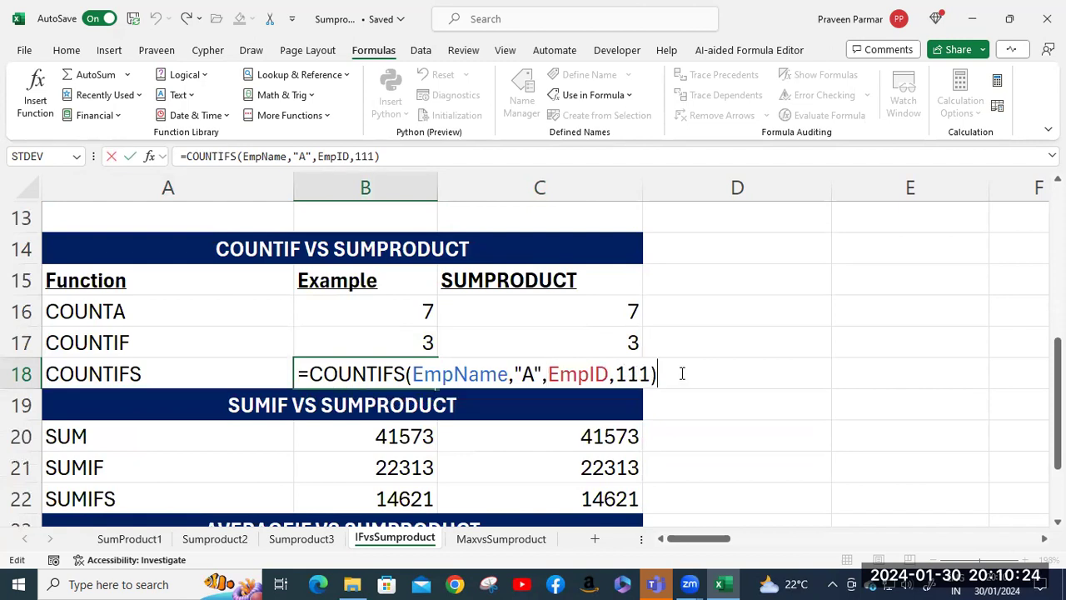
Change the COUNTIFS-equivalent formula in C18 to separate double-negated arrays: =SUMPRODUCT(--(EmpName="A"),--(EmpID=111))
{"action": "key", "text": "Return"}
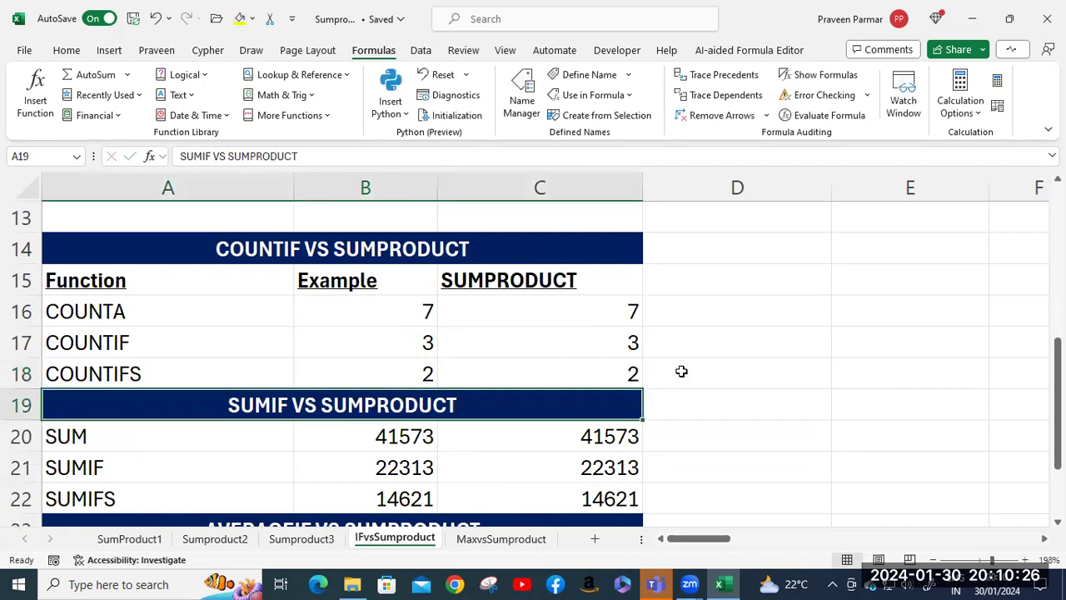
{"action": "double_click", "coordinate": [590, 378]}
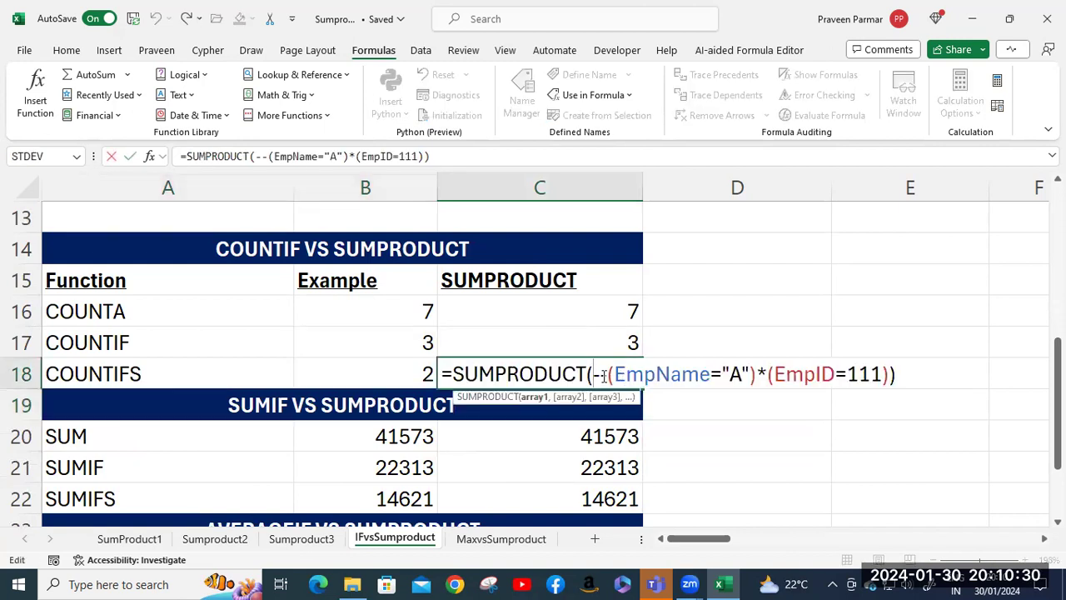
{"action": "left_click_drag", "start_coordinate": [592, 378], "coordinate": [758, 376]}
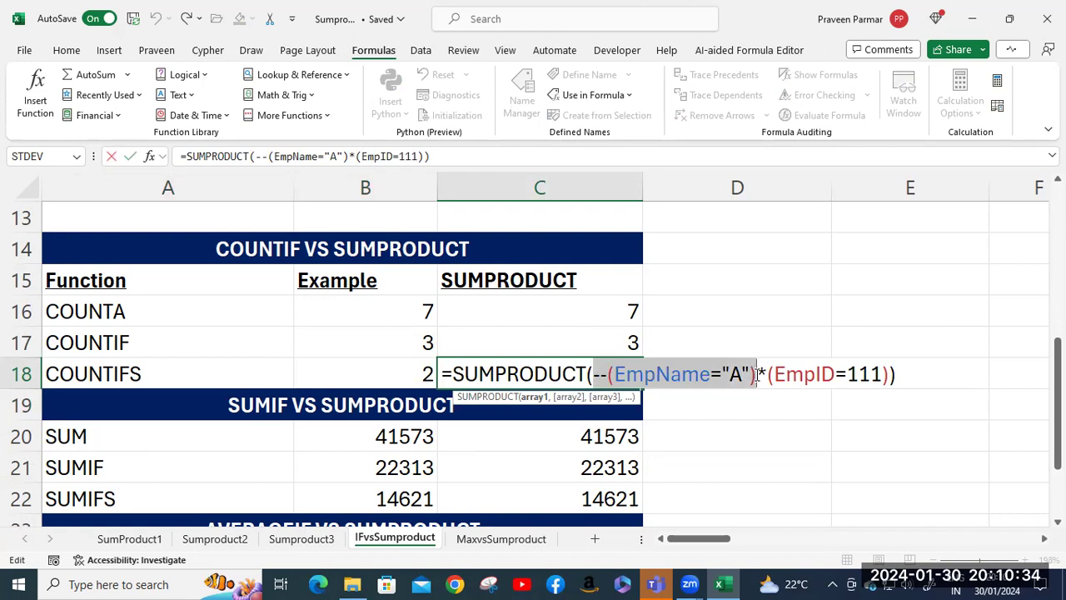
{"action": "left_click", "coordinate": [768, 375]}
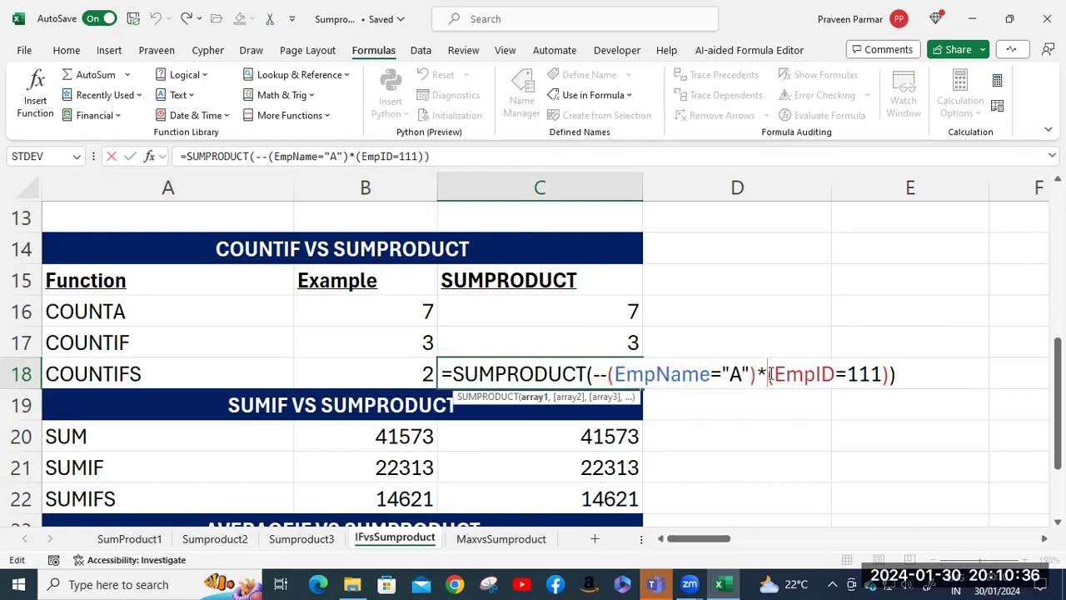
{"action": "left_click_drag", "start_coordinate": [789, 374], "coordinate": [887, 377]}
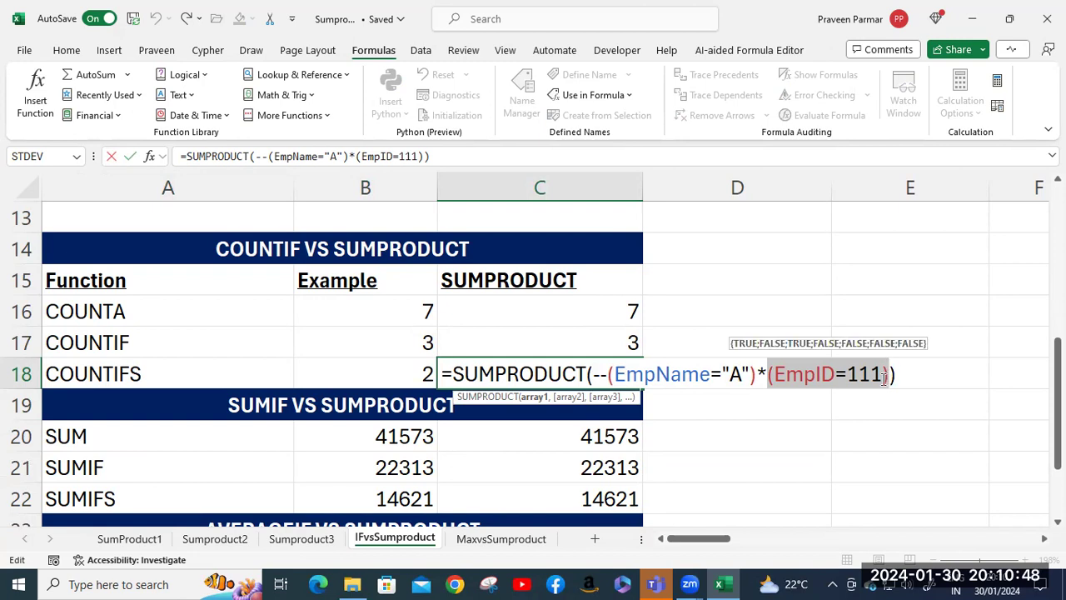
{"action": "left_click", "coordinate": [764, 372]}
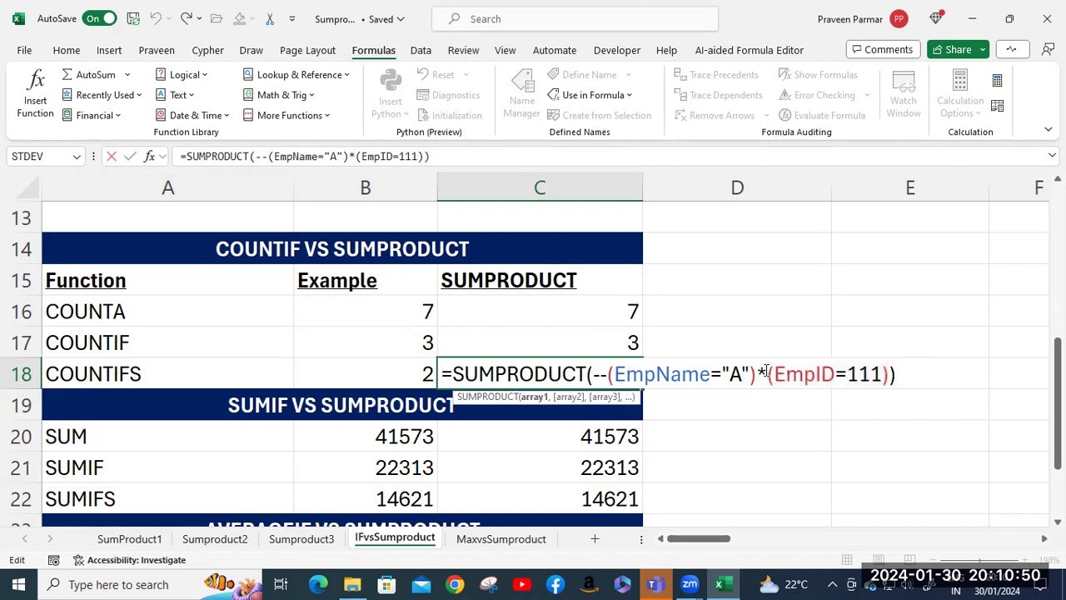
{"action": "key", "text": "BackSpace"}
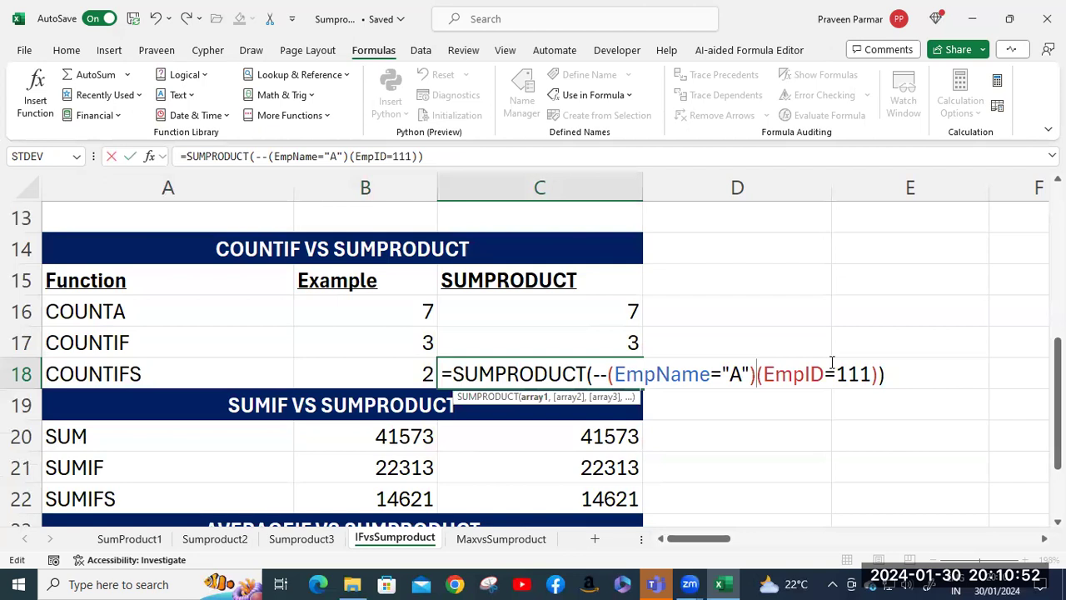
{"action": "type", "text": ",--"}
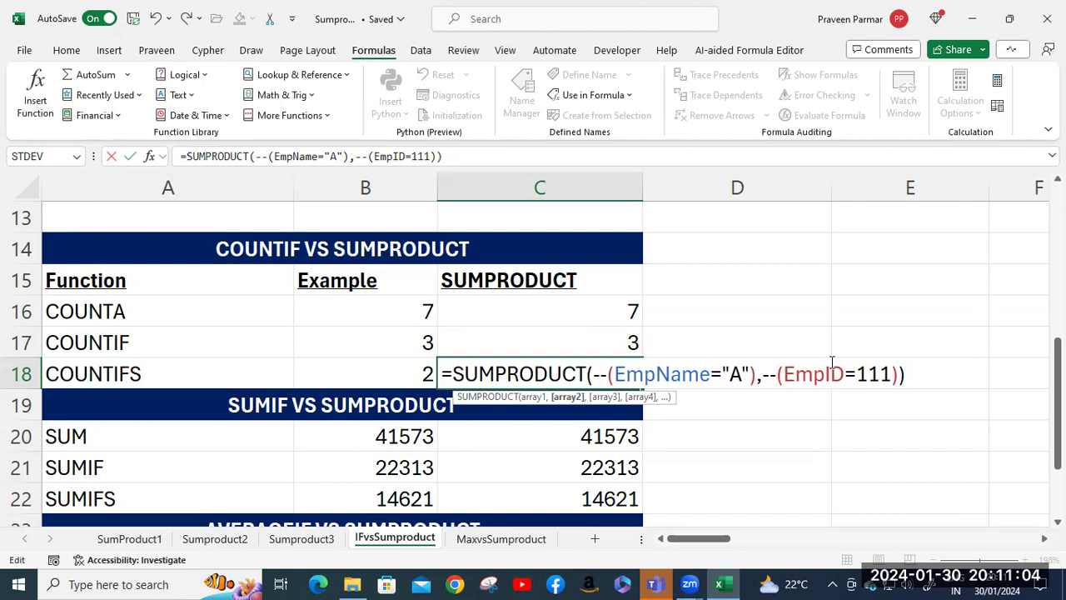
{"action": "key", "text": "Return"}
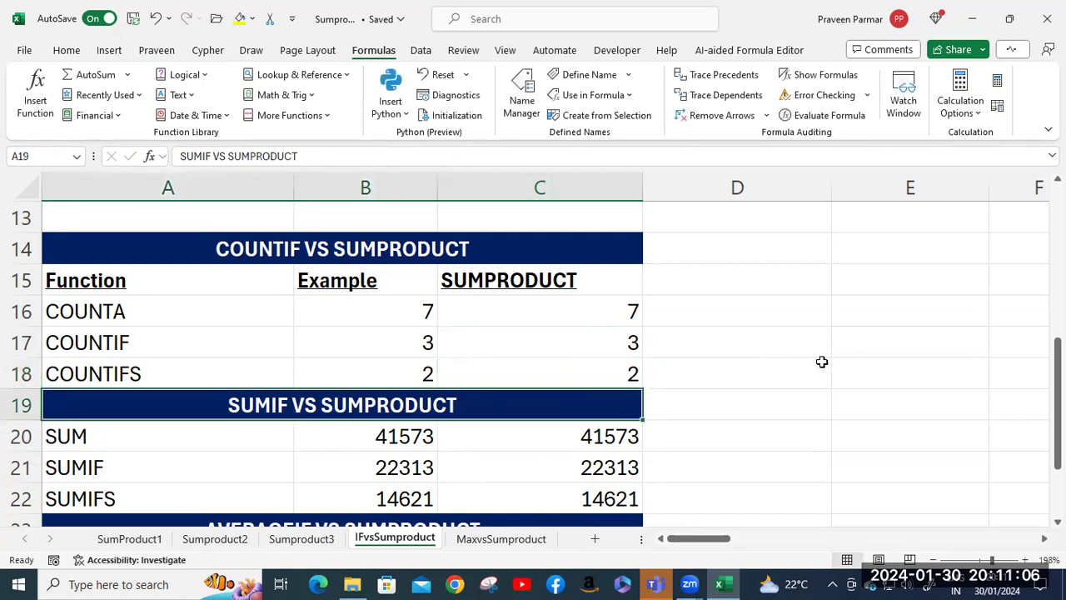
Restore the multiplication between the two conditions in C18, giving =SUMPRODUCT(--(EmpName="A")*(EmpID=111))
{"action": "left_click", "coordinate": [602, 369]}
{"action": "double_click", "coordinate": [603, 374]}
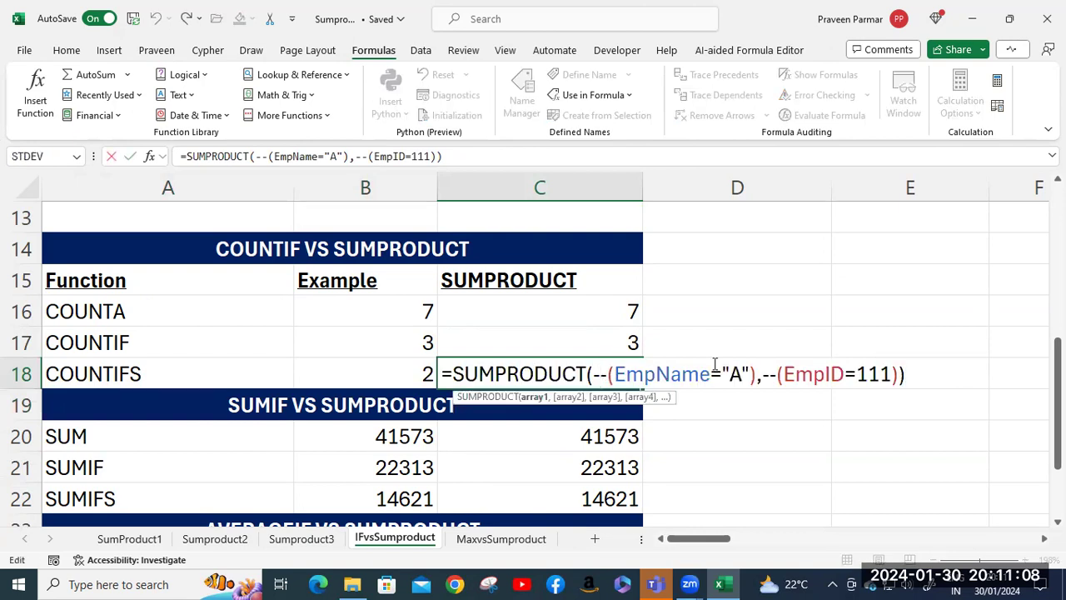
{"action": "left_click", "coordinate": [762, 374]}
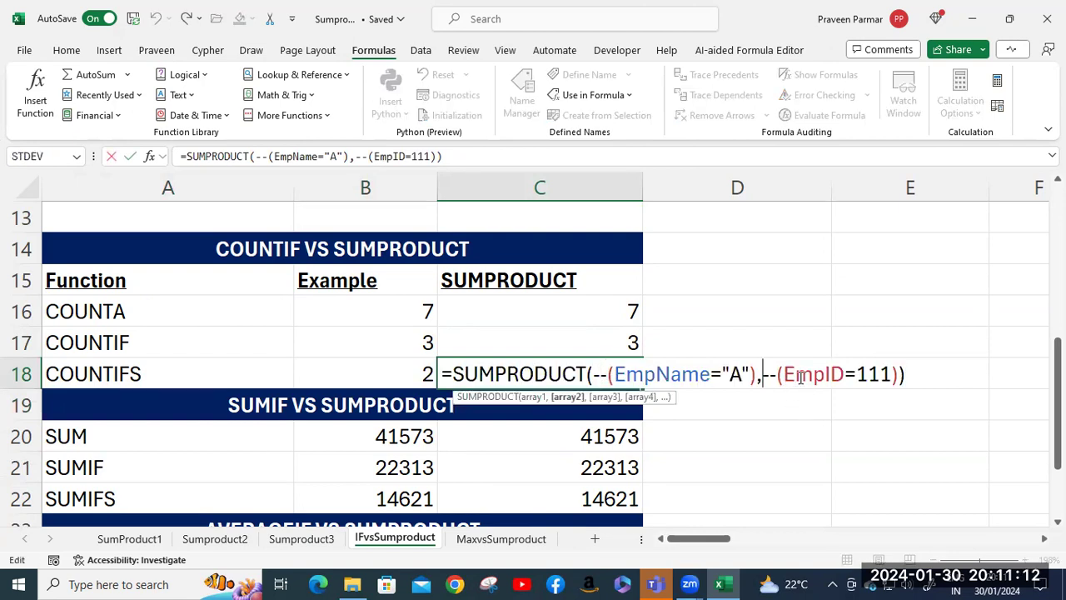
{"action": "key", "text": "BackSpace"}
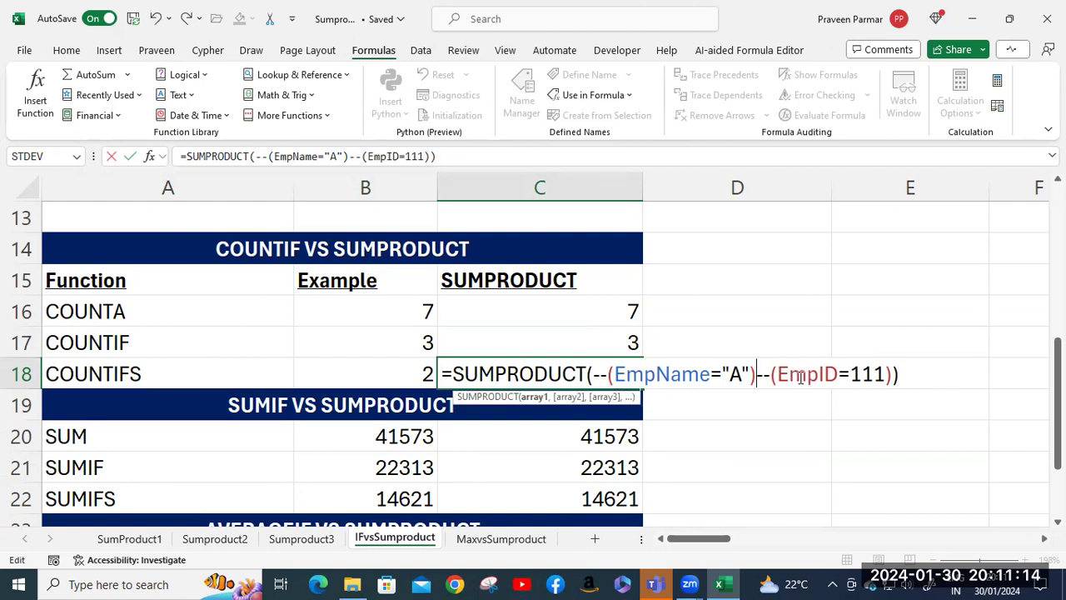
{"action": "key", "text": "BackSpace"}
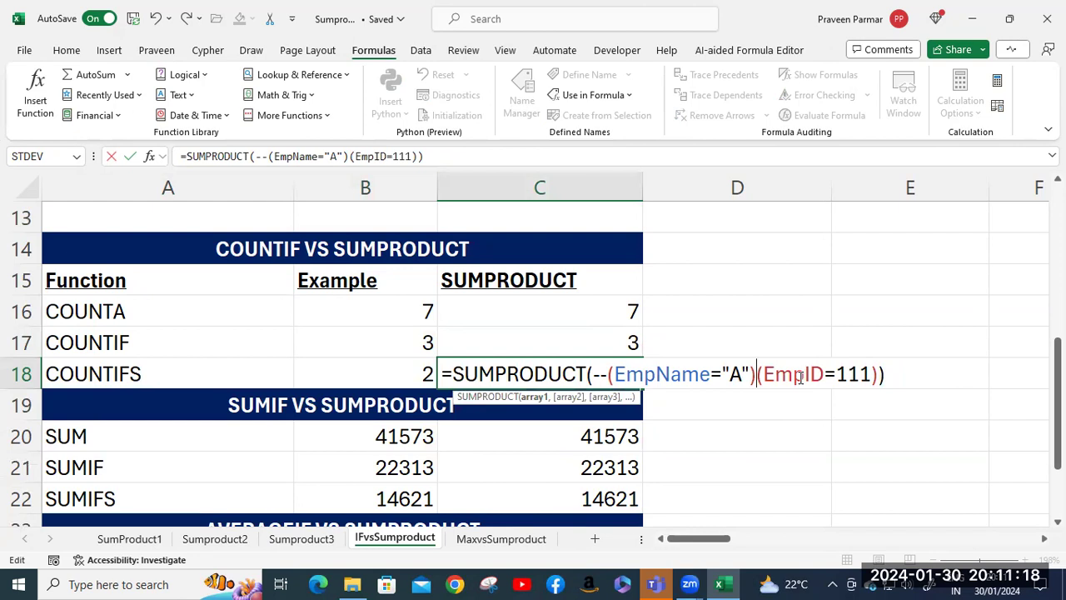
{"action": "type", "text": "*"}
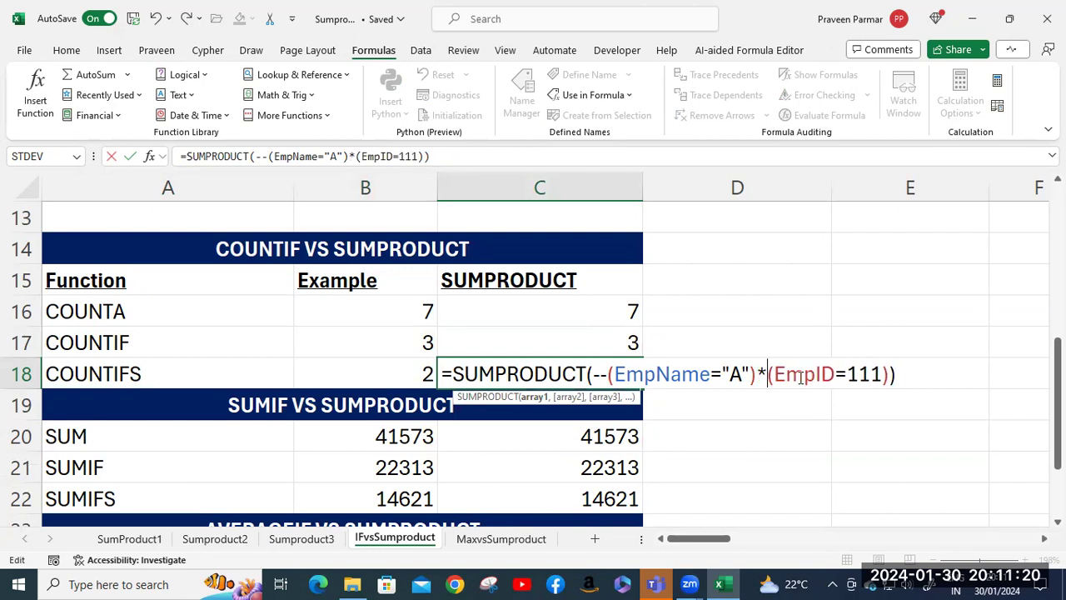
{"action": "key", "text": "Return"}
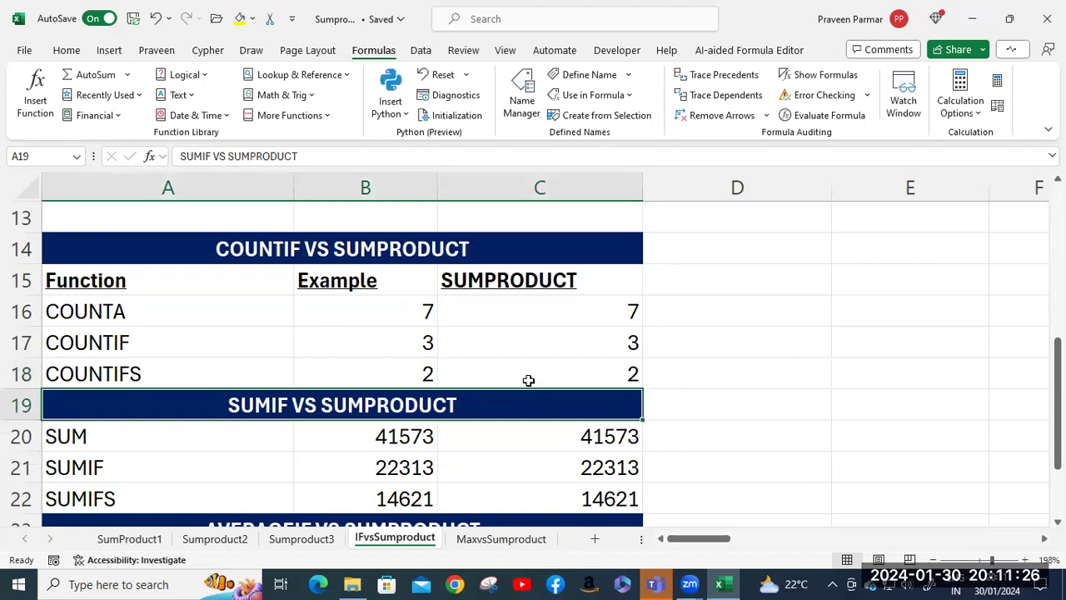
{"action": "left_click", "coordinate": [528, 376]}
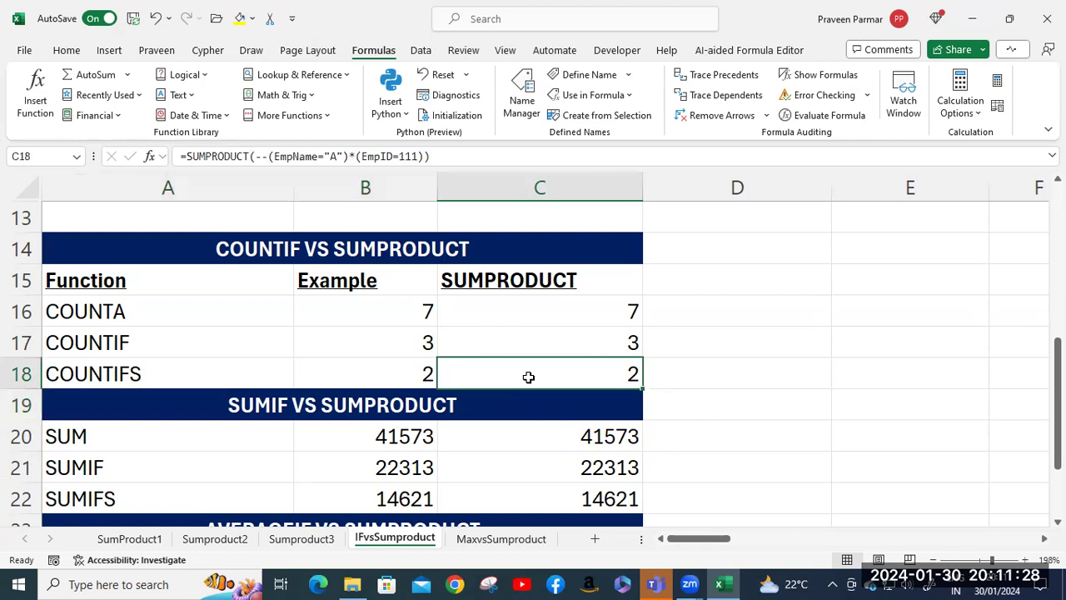
Examine the SUM formula in B20 and its Salary argument, and compare it with the SUMPRODUCT formula in C20
{"action": "scroll", "coordinate": [528, 376], "scroll_direction": "down", "scroll_amount": 1}
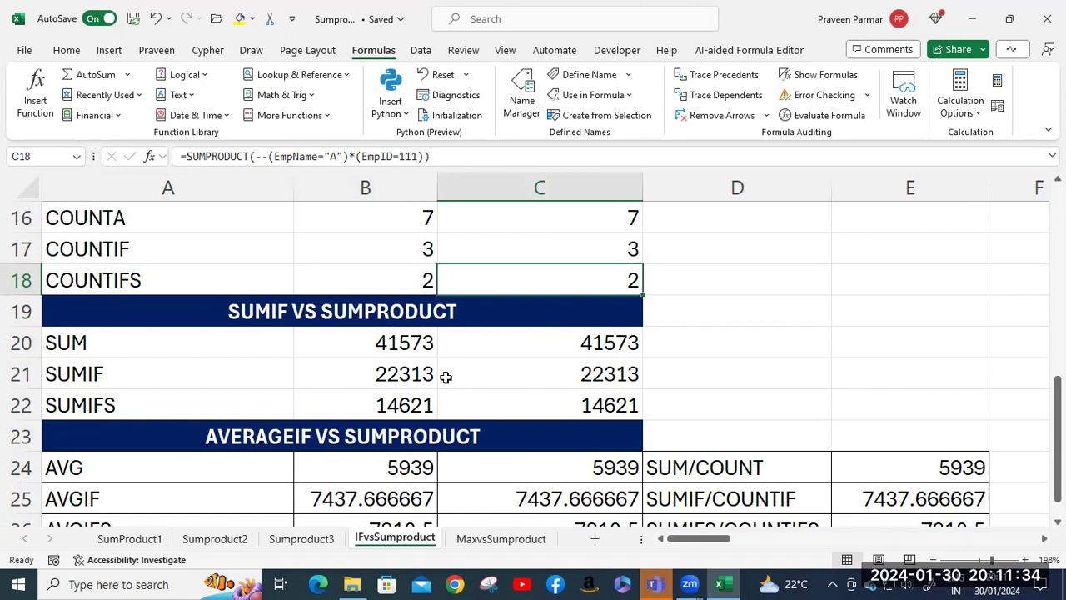
{"action": "left_click", "coordinate": [396, 348]}
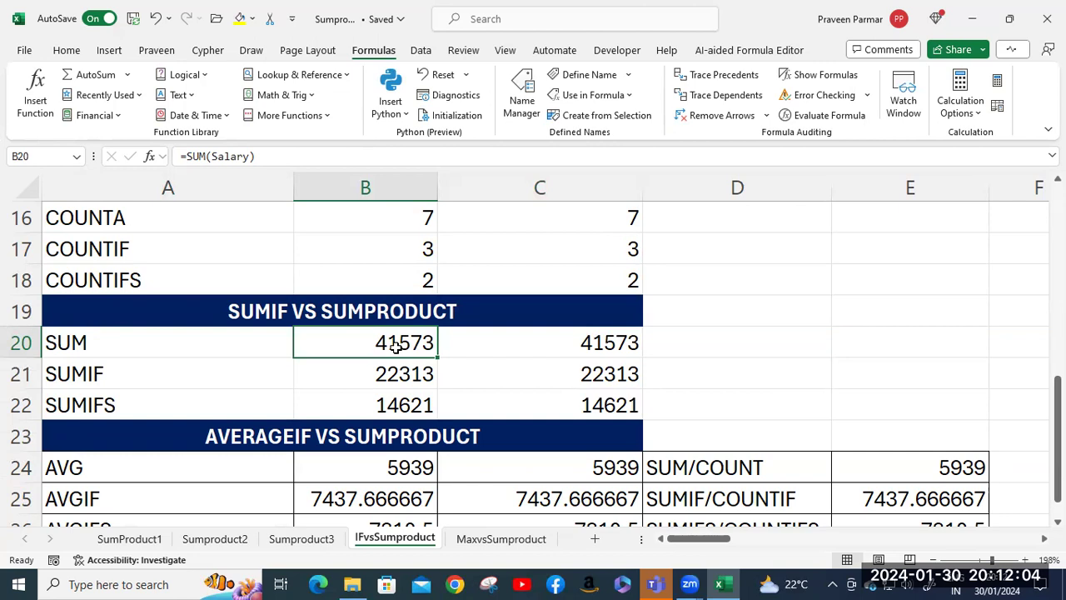
{"action": "double_click", "coordinate": [396, 346]}
{"action": "left_click_drag", "start_coordinate": [360, 343], "coordinate": [417, 345]}
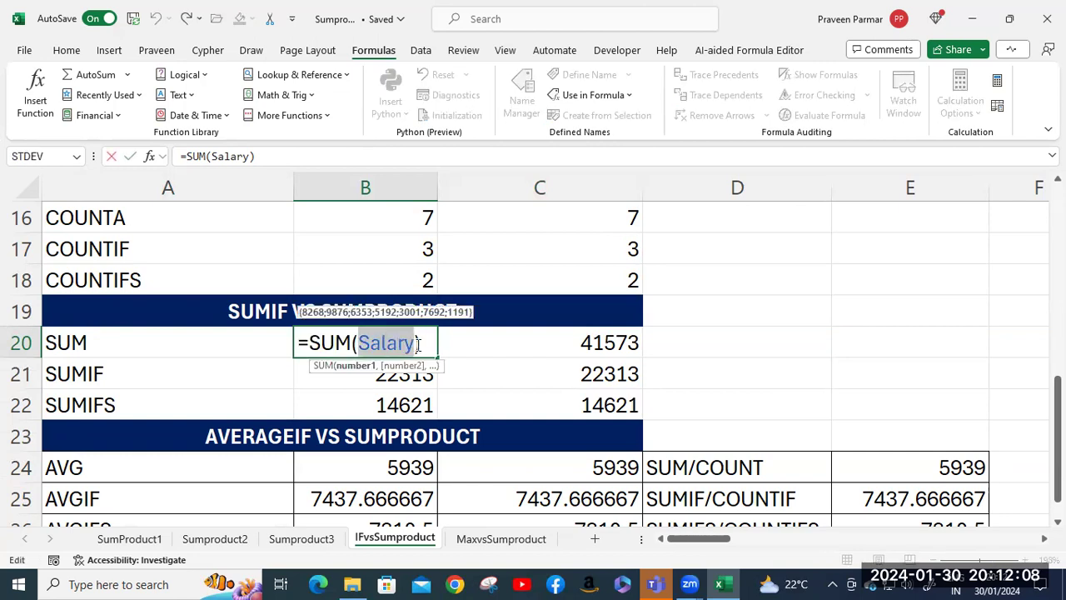
{"action": "left_click", "coordinate": [426, 344]}
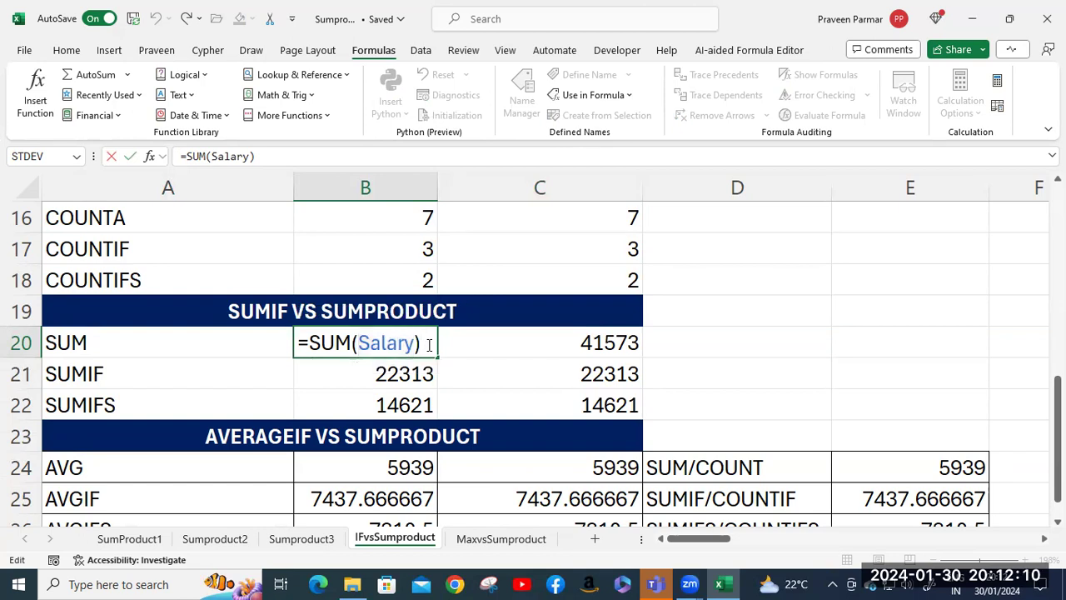
{"action": "key", "text": "Return"}
{"action": "double_click", "coordinate": [533, 342]}
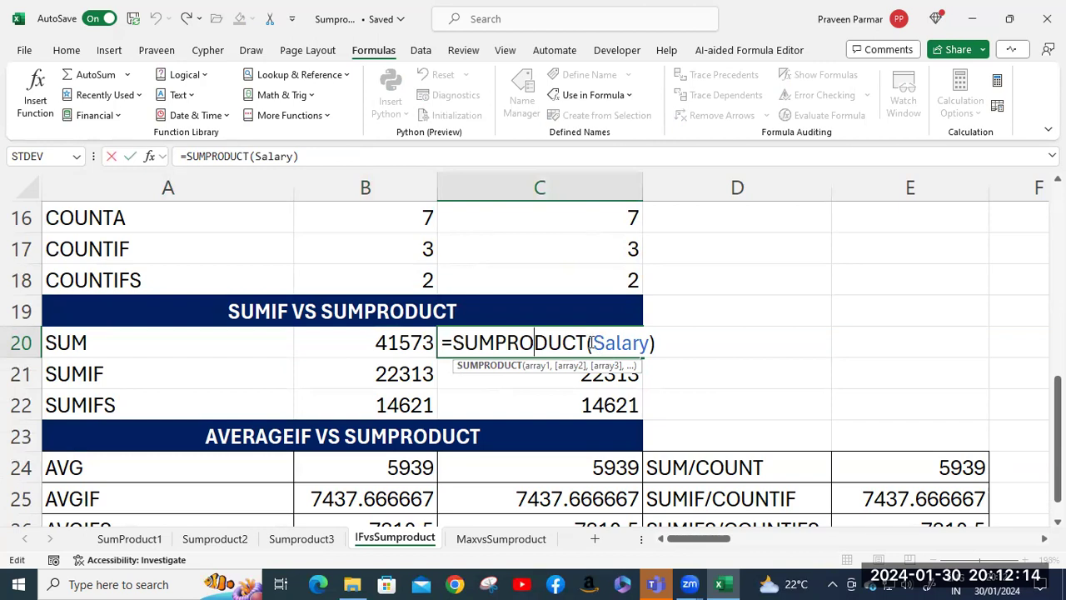
{"action": "key", "text": "Return"}
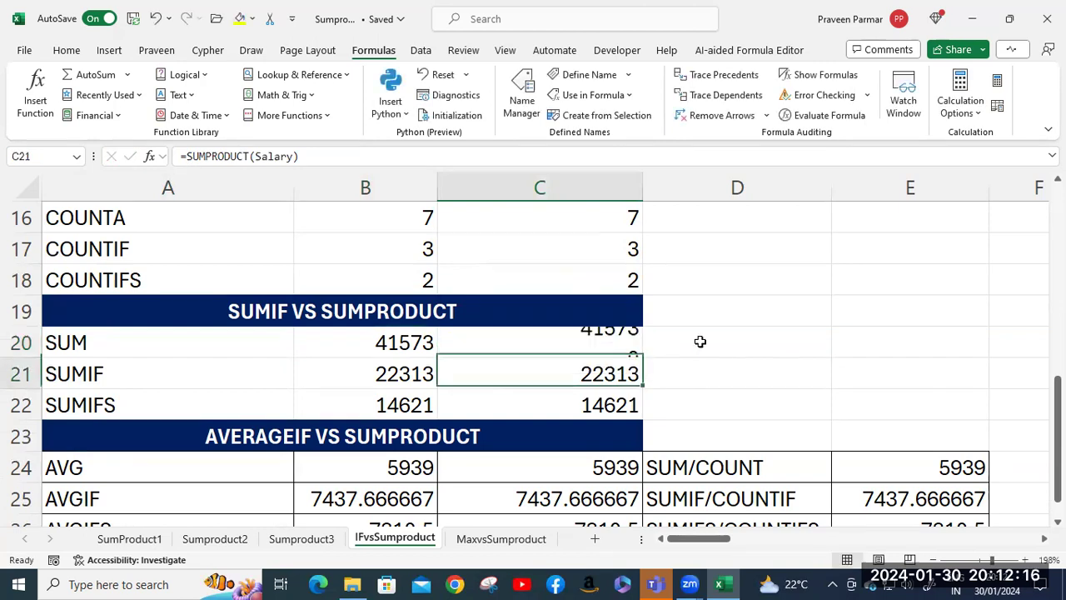
Examine the SUMIF formula in B21, including its Salary sum range argument
{"action": "left_click", "coordinate": [403, 373]}
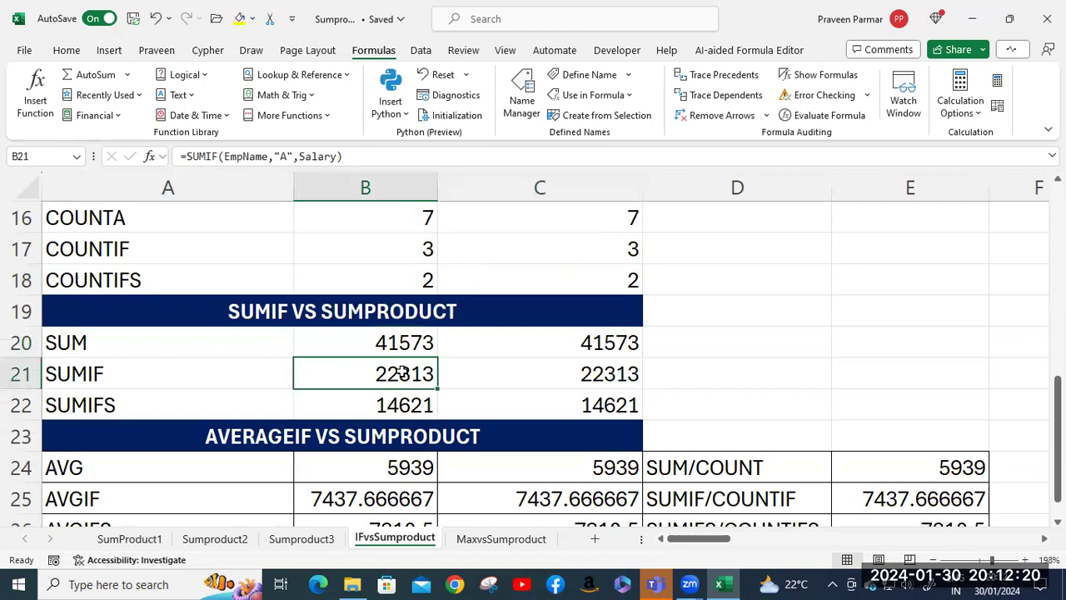
{"action": "double_click", "coordinate": [403, 373]}
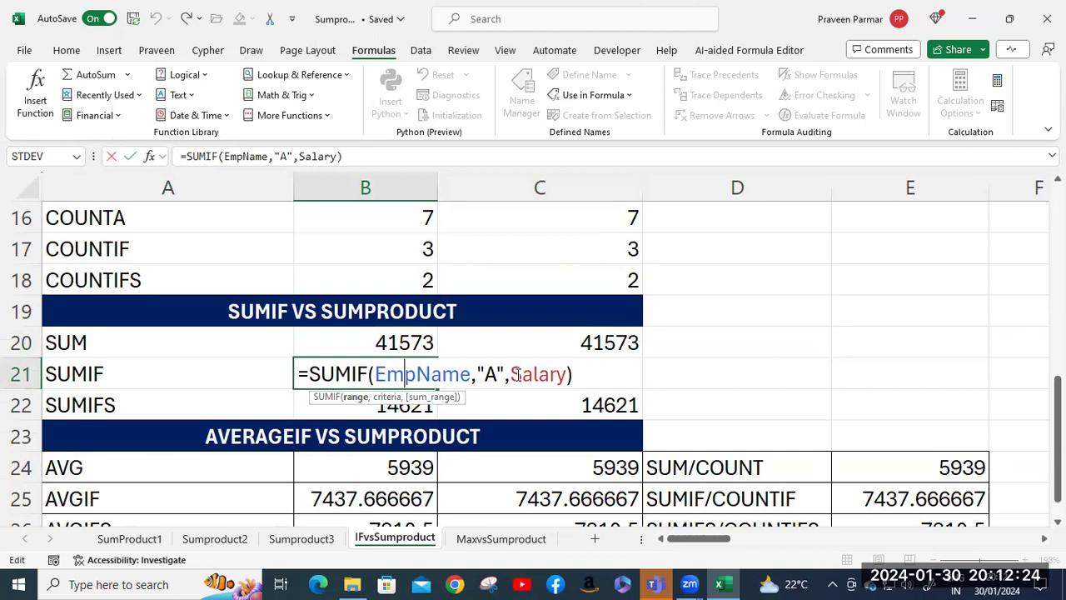
{"action": "left_click_drag", "start_coordinate": [511, 374], "coordinate": [568, 375]}
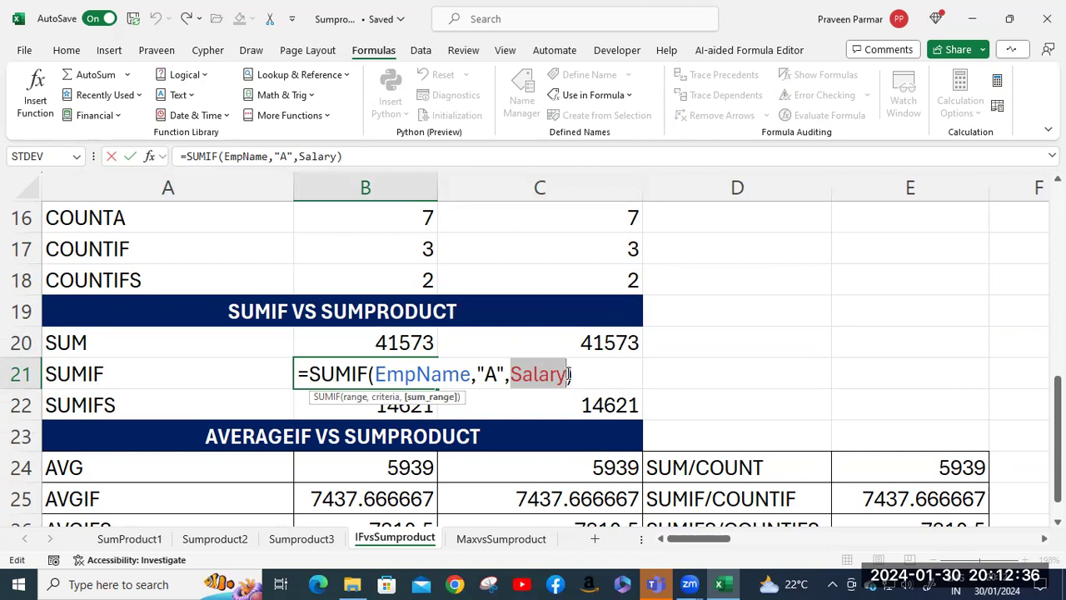
{"action": "left_click", "coordinate": [579, 374]}
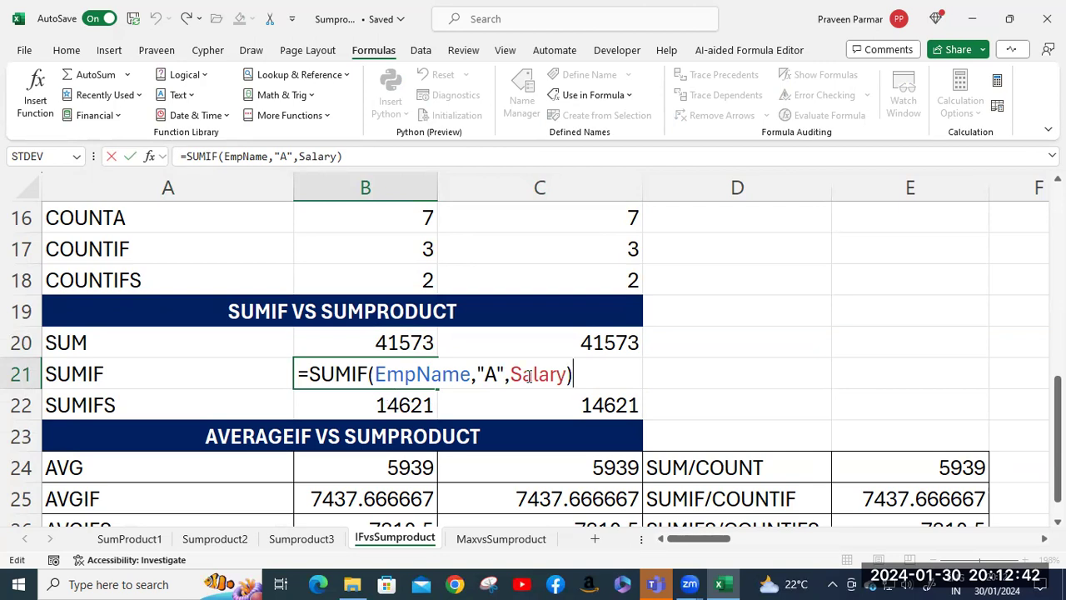
{"action": "key", "text": "Return"}
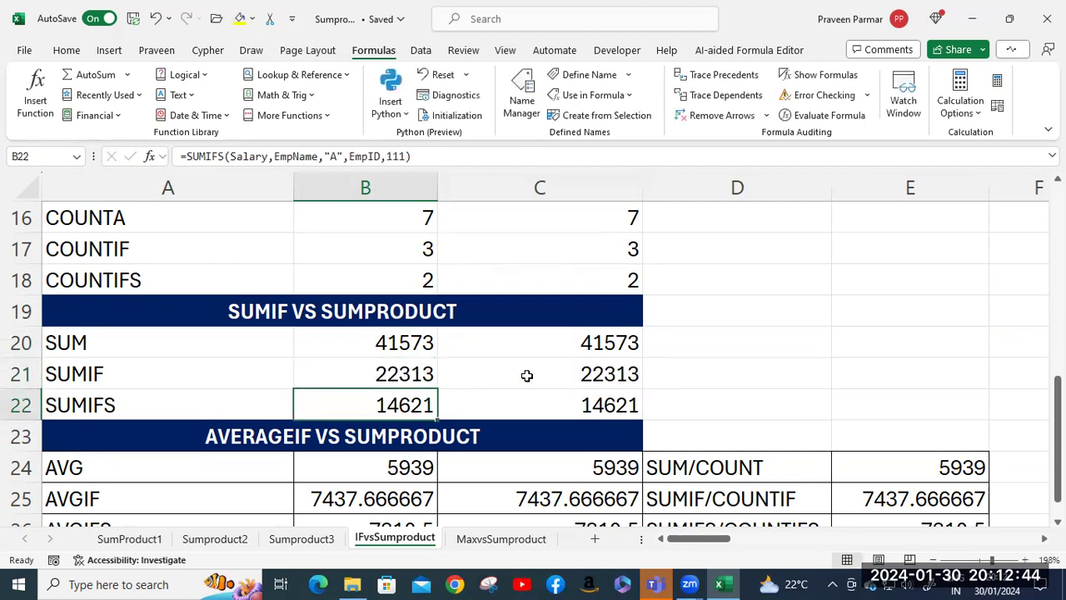
Examine the EmpName condition and the Salary array in the SUMPRODUCT formula in C21
{"action": "double_click", "coordinate": [564, 374]}
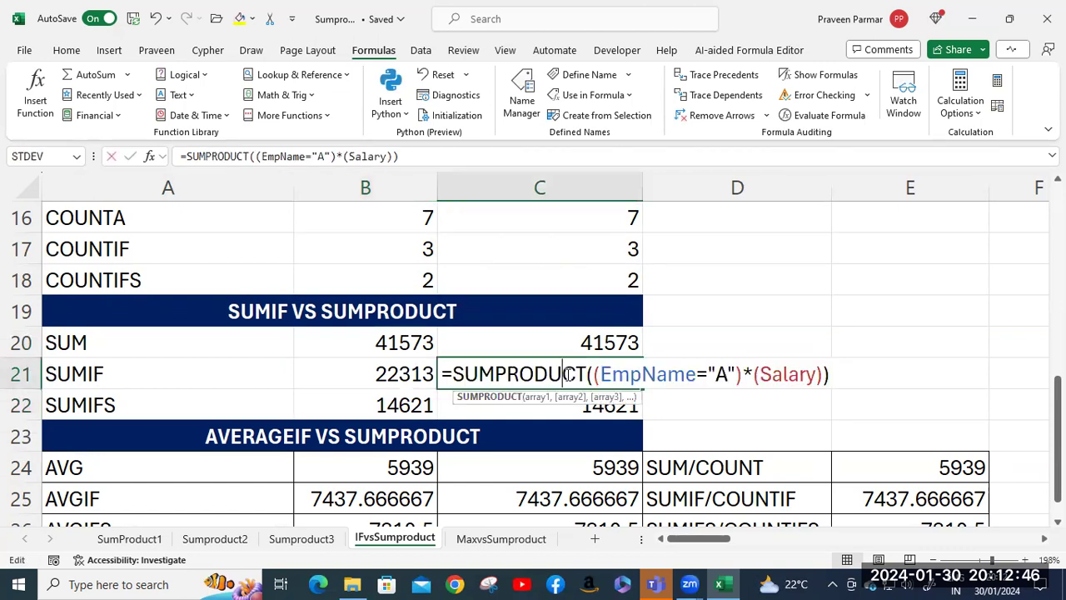
{"action": "left_click_drag", "start_coordinate": [594, 376], "coordinate": [742, 377]}
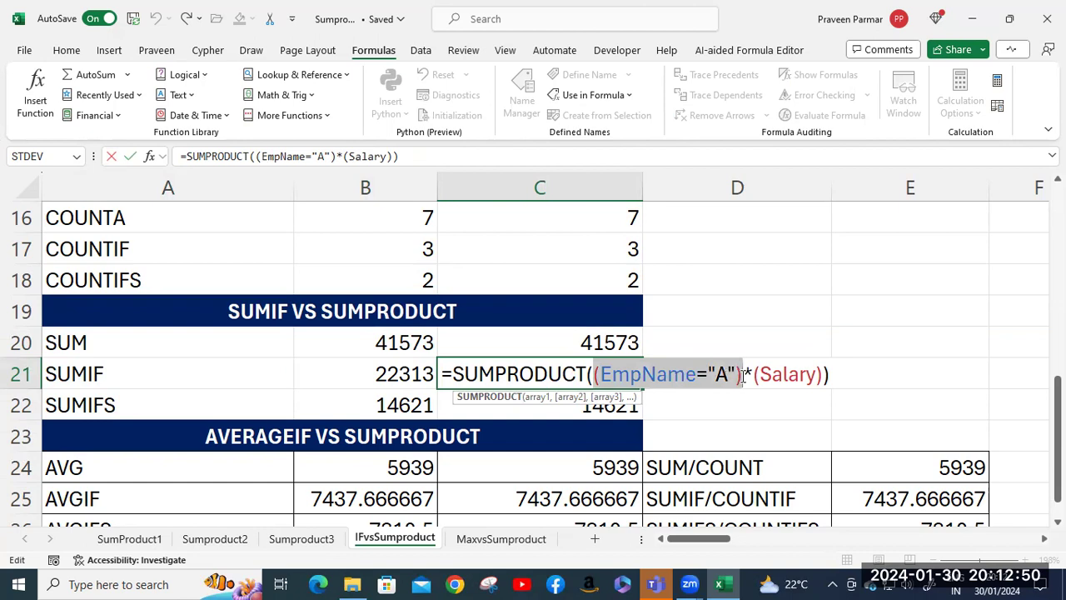
{"action": "left_click", "coordinate": [758, 375]}
{"action": "left_click_drag", "start_coordinate": [758, 375], "coordinate": [825, 375]}
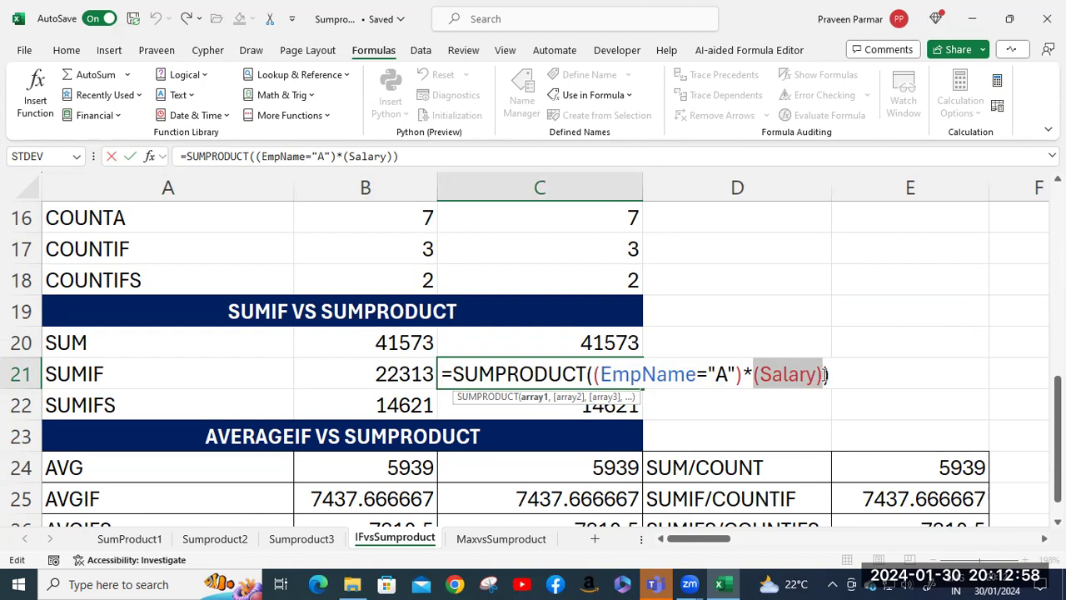
{"action": "mouse_move", "coordinate": [776, 384]}
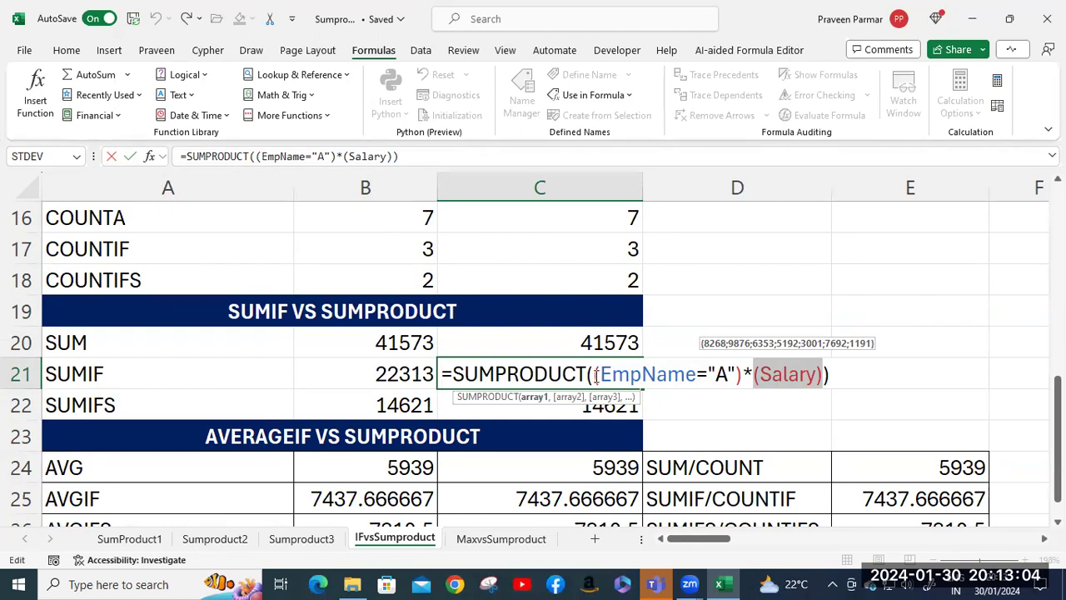
{"action": "left_click", "coordinate": [754, 375]}
{"action": "left_click_drag", "start_coordinate": [753, 375], "coordinate": [825, 376]}
{"action": "left_click", "coordinate": [839, 376]}
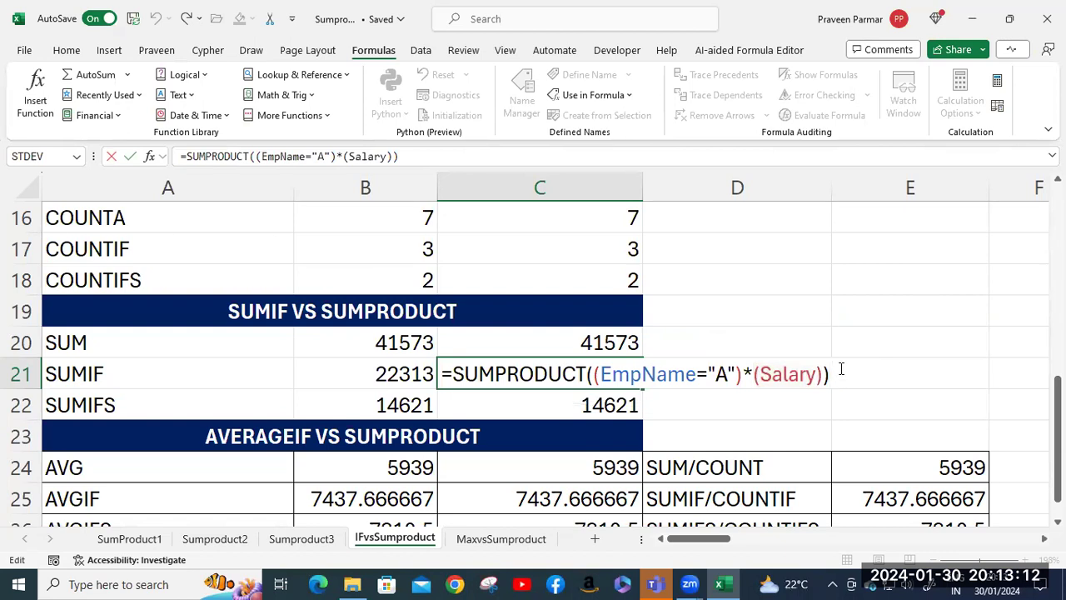
{"action": "key", "text": "Return"}
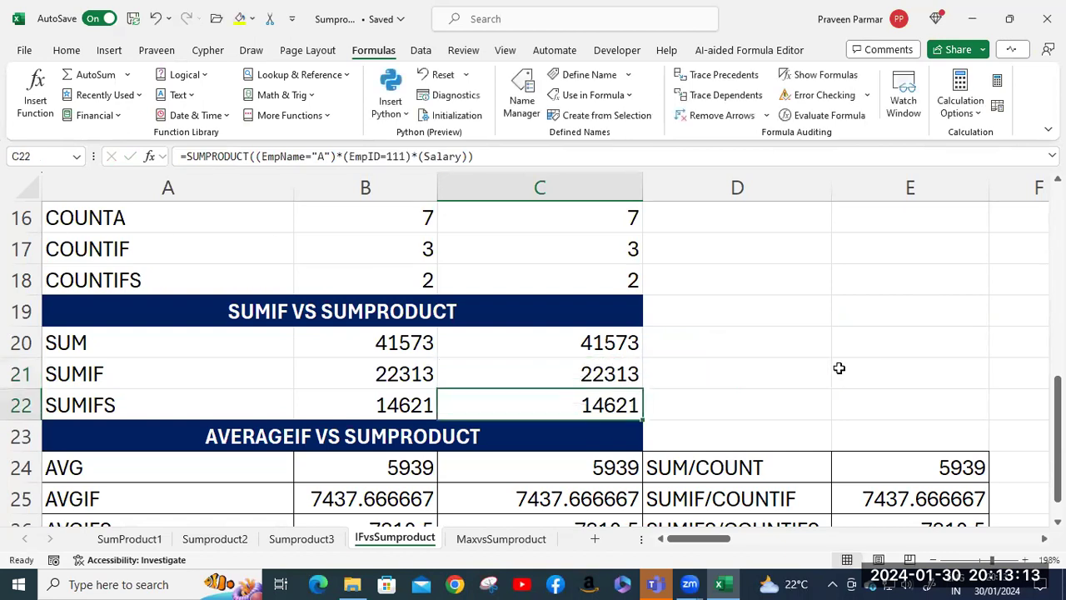
Replace the multiplication with a comma in C21, giving =SUMPRODUCT((EmpName="A"),(Salary))
{"action": "double_click", "coordinate": [618, 372]}
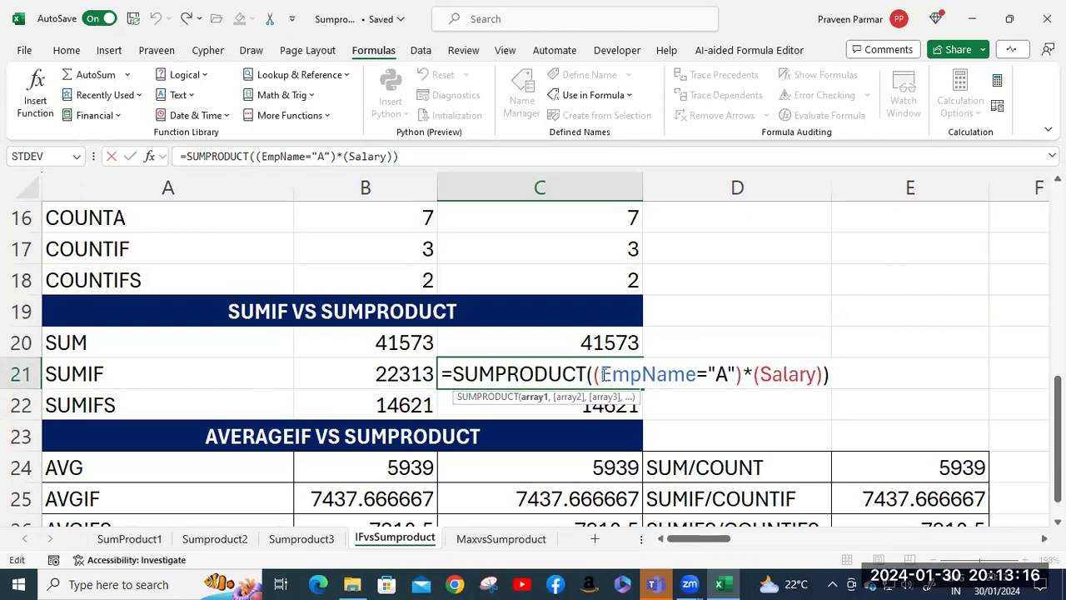
{"action": "left_click", "coordinate": [755, 374]}
{"action": "key", "text": "BackSpace"}
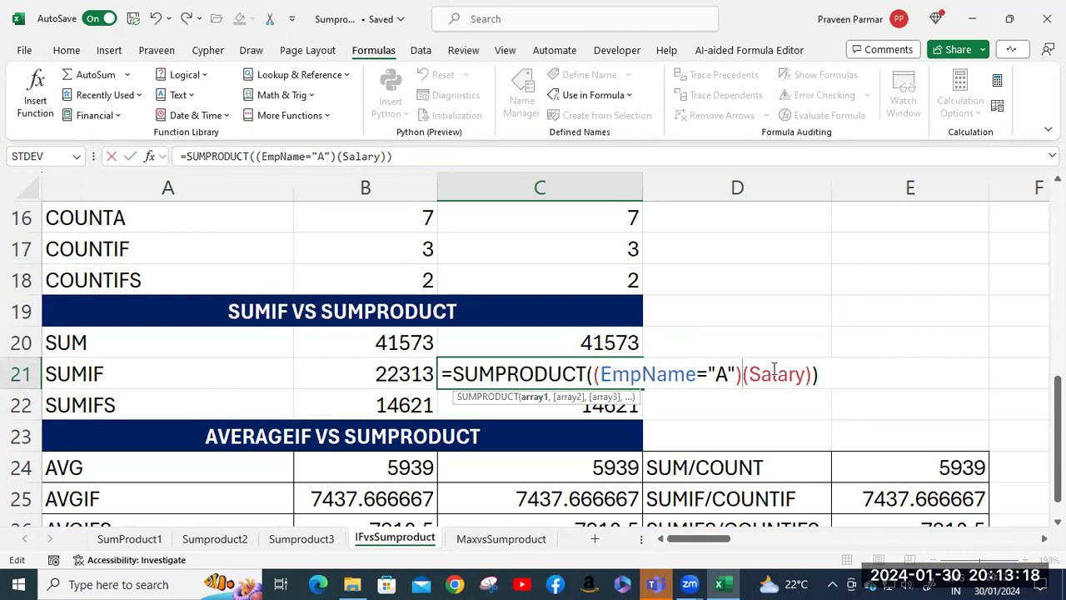
{"action": "type", "text": ","}
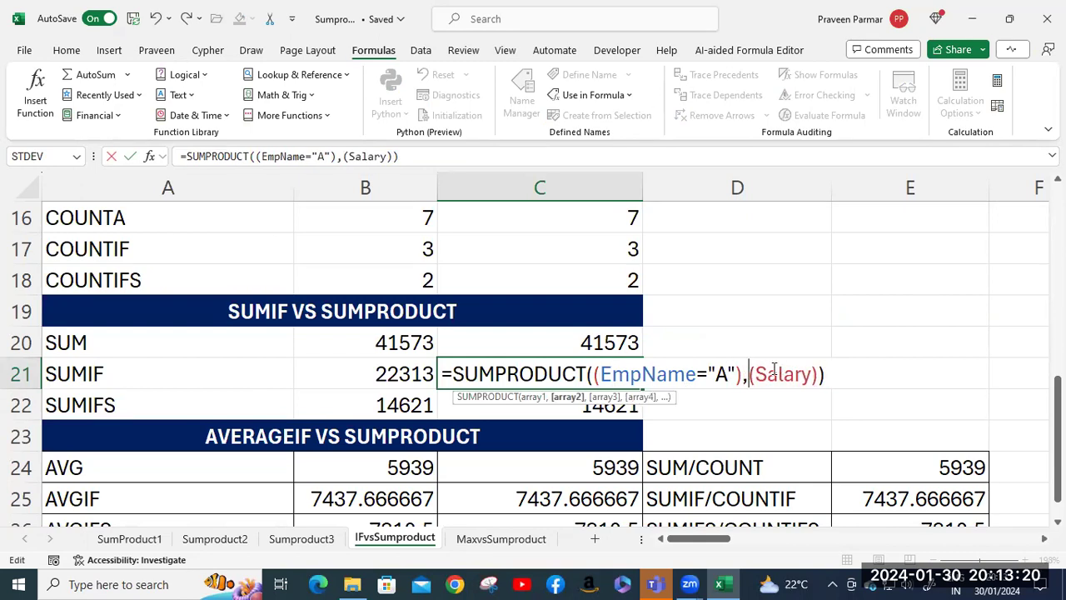
{"action": "key", "text": "Return"}
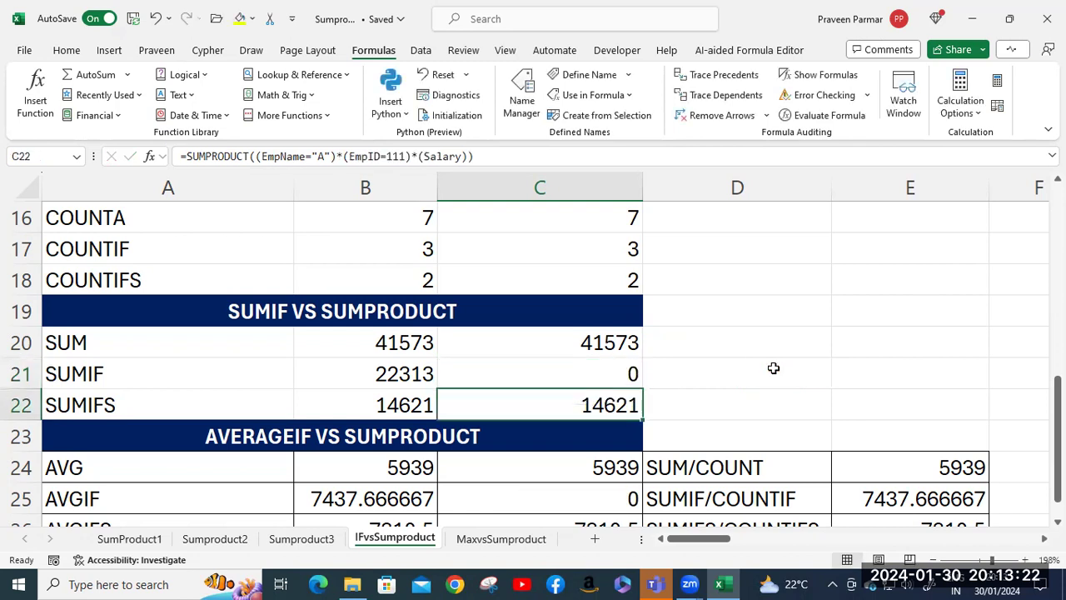
Add a double minus before the EmpName condition in C21, giving =SUMPRODUCT(--(EmpName="A"),(Salary))
{"action": "double_click", "coordinate": [615, 373]}
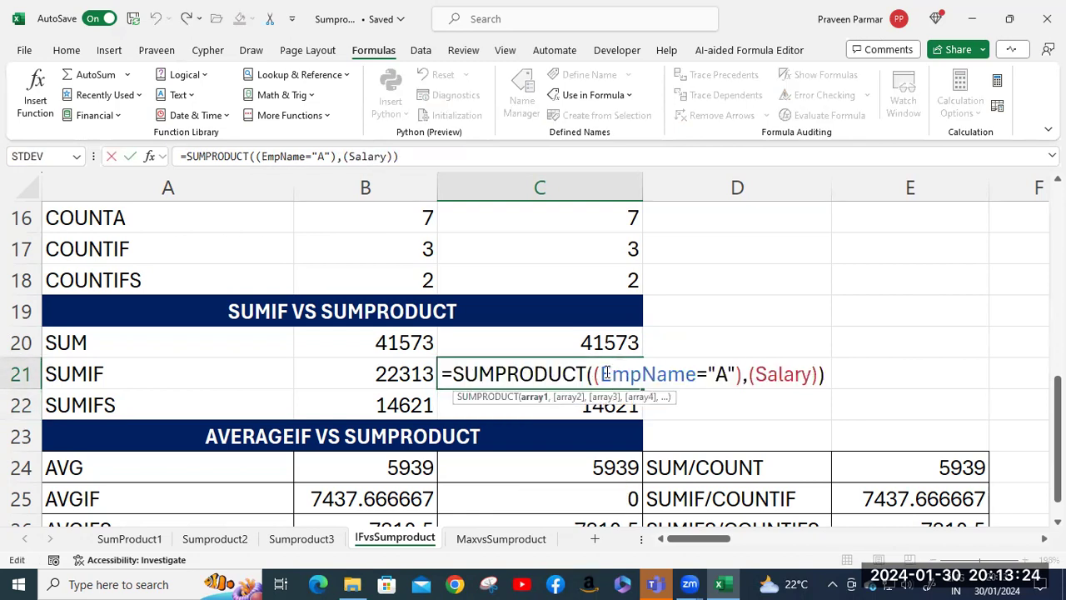
{"action": "type", "text": "--"}
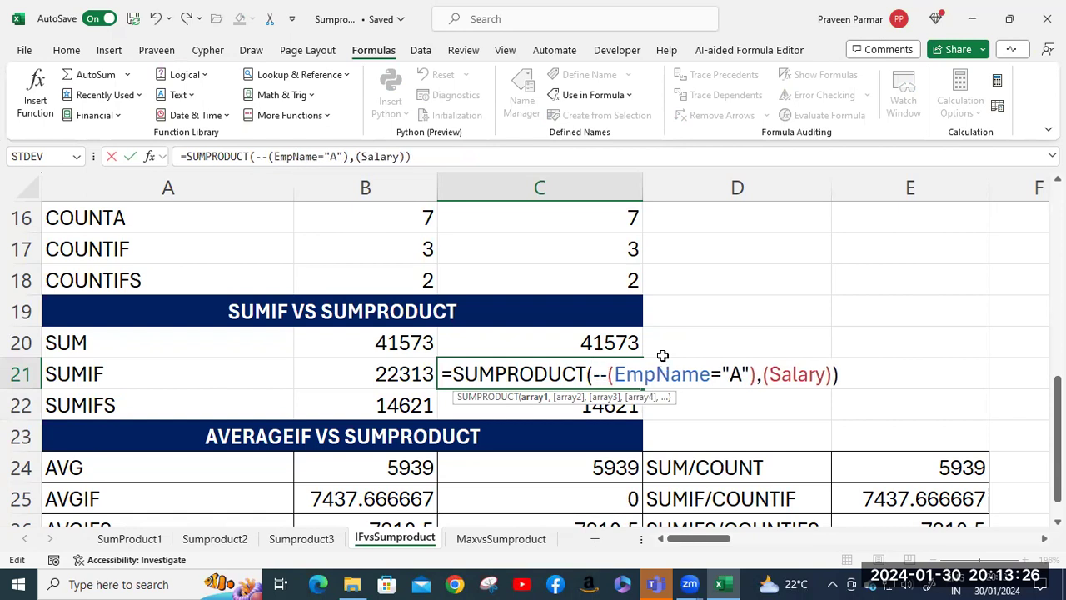
{"action": "key", "text": "Return"}
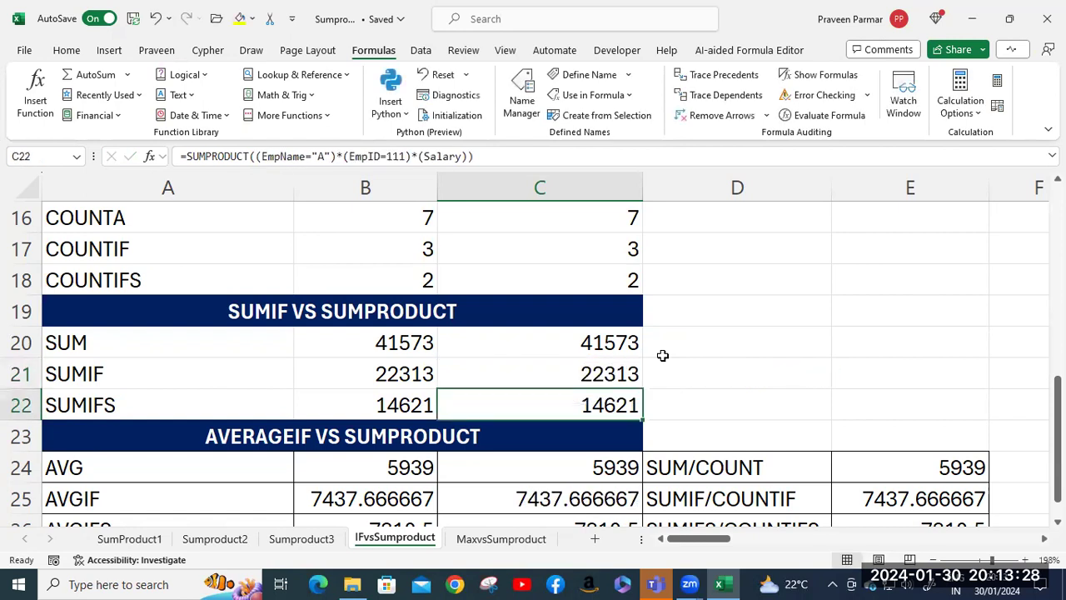
Restore the multiplication and remove the double minus in C21, giving =SUMPRODUCT((EmpName="A")*(Salary))
{"action": "left_click", "coordinate": [588, 374]}
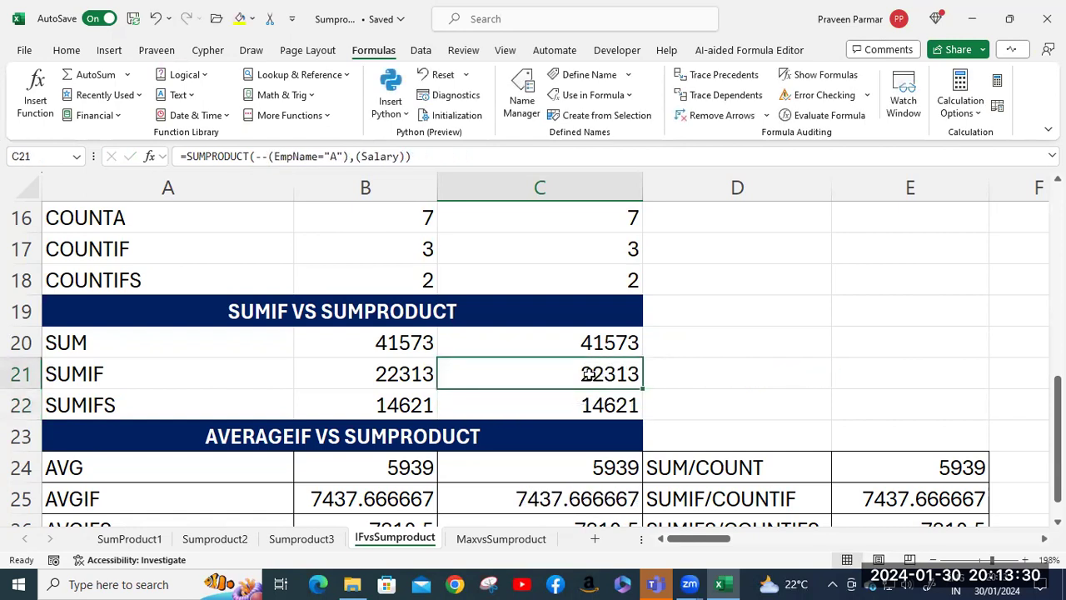
{"action": "double_click", "coordinate": [588, 374]}
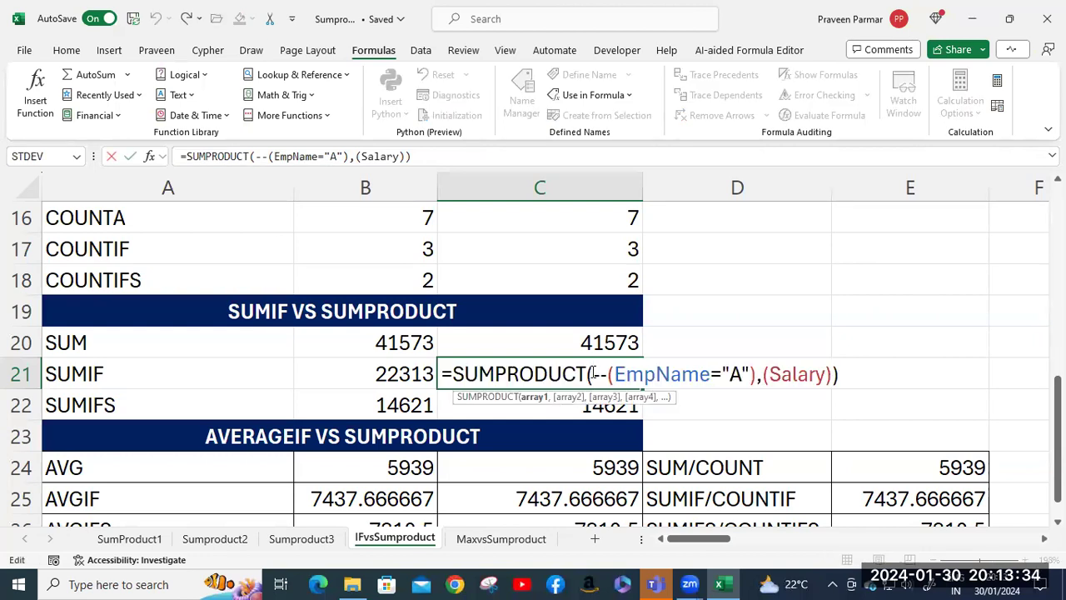
{"action": "left_click", "coordinate": [823, 375]}
{"action": "left_click", "coordinate": [765, 375]}
{"action": "key", "text": "BackSpace"}
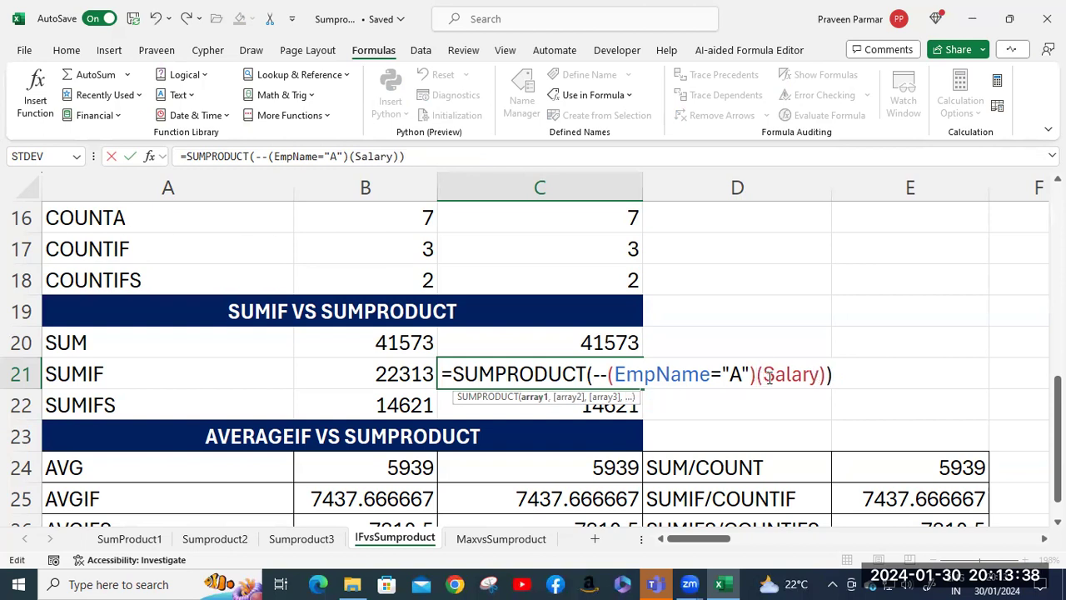
{"action": "type", "text": "*"}
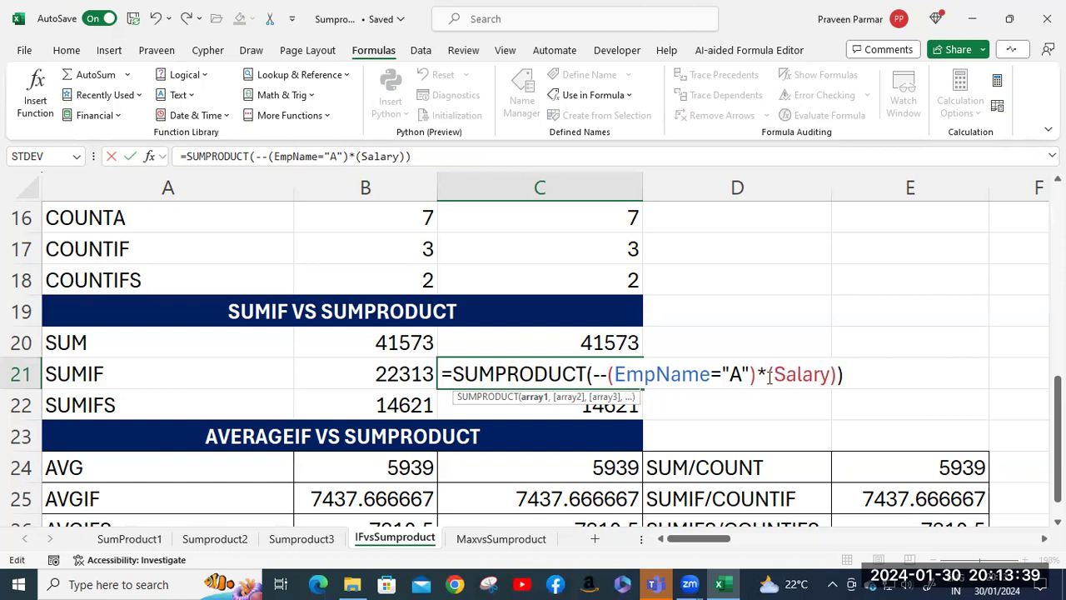
{"action": "left_click", "coordinate": [611, 374]}
{"action": "key", "text": "BackSpace"}
{"action": "key", "text": "BackSpace"}
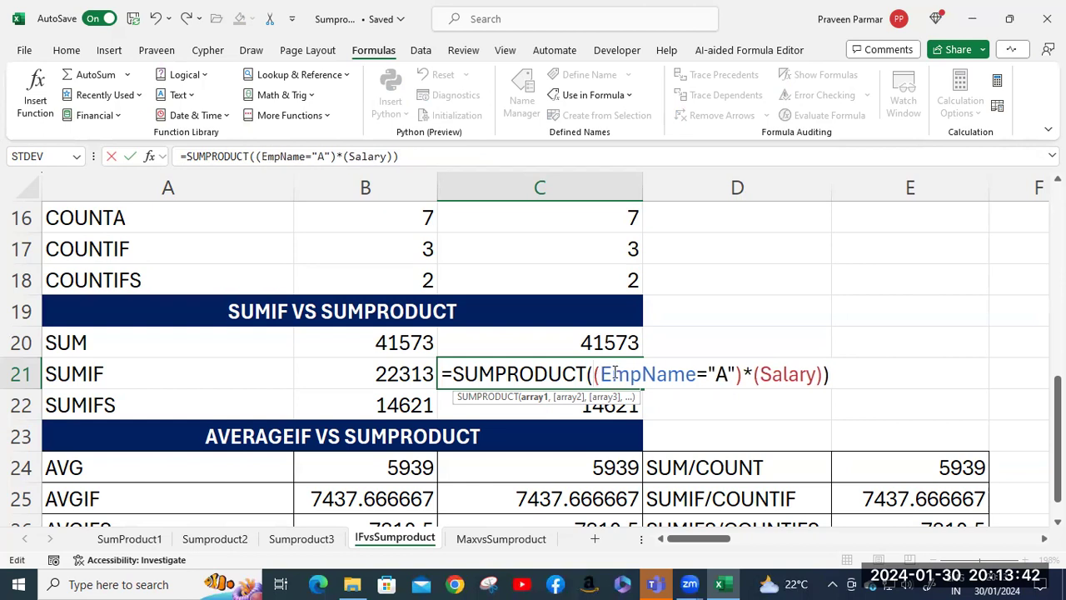
{"action": "key", "text": "Return"}
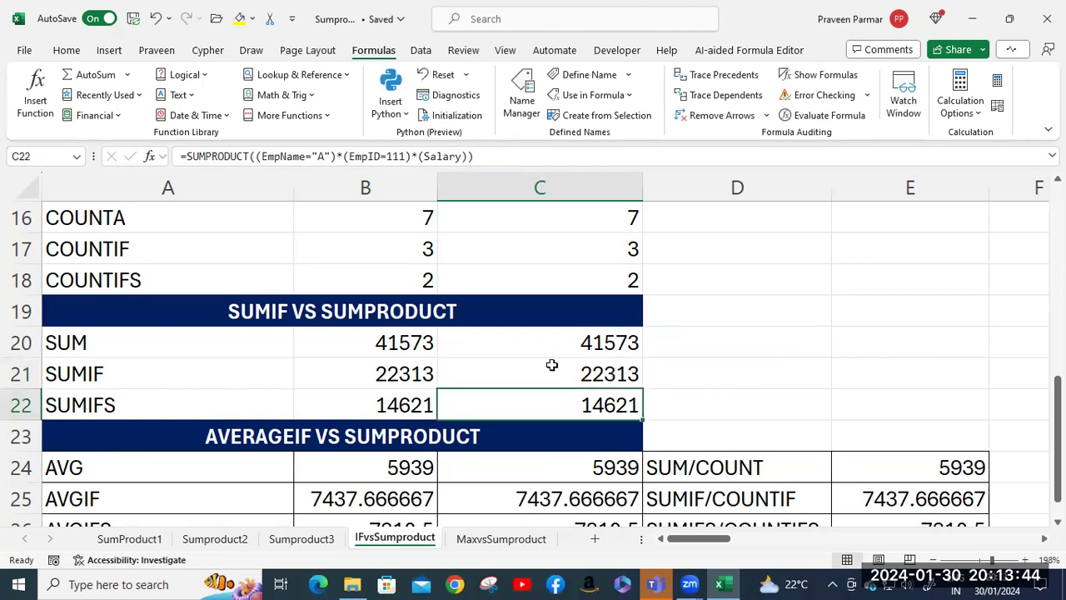
Examine the SUMIFS formula in B22, including its Salary sum range and its EmpName and EmpID criteria
{"action": "scroll", "coordinate": [552, 365], "scroll_direction": "down", "scroll_amount": 1}
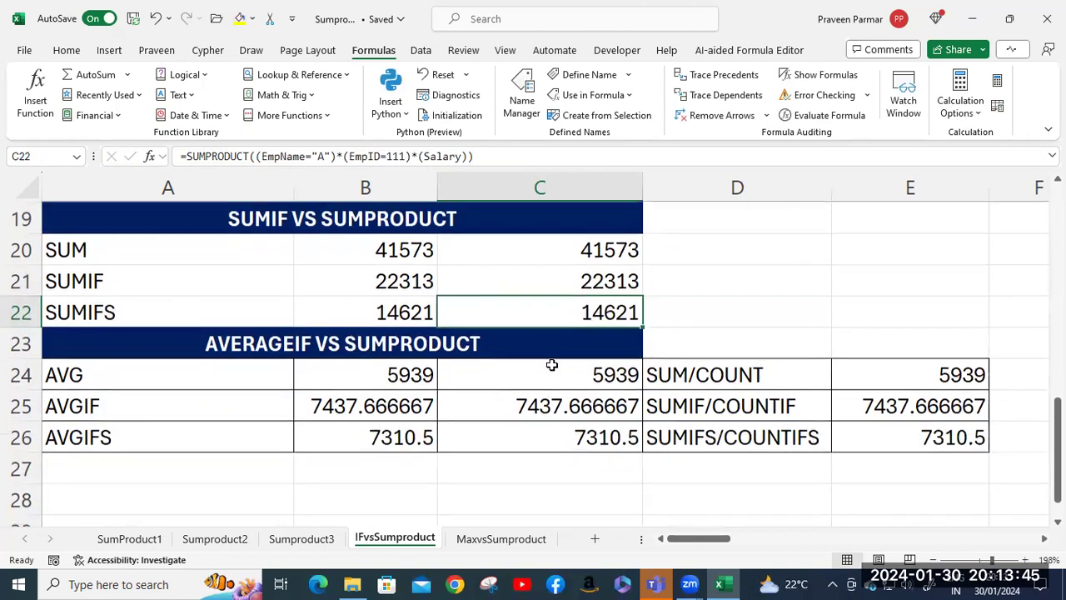
{"action": "left_click", "coordinate": [395, 313]}
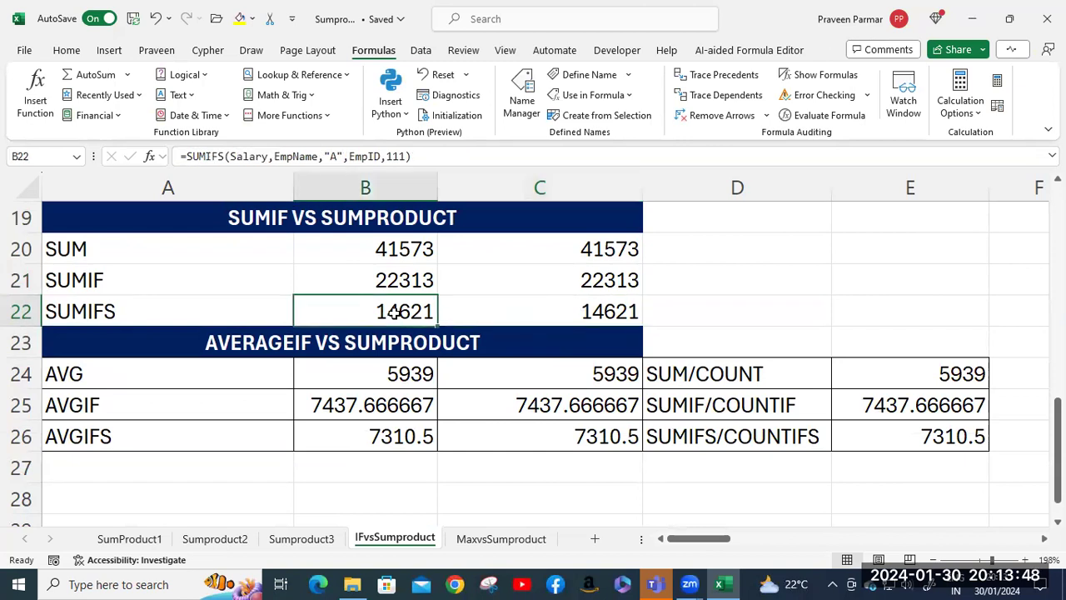
{"action": "double_click", "coordinate": [395, 314]}
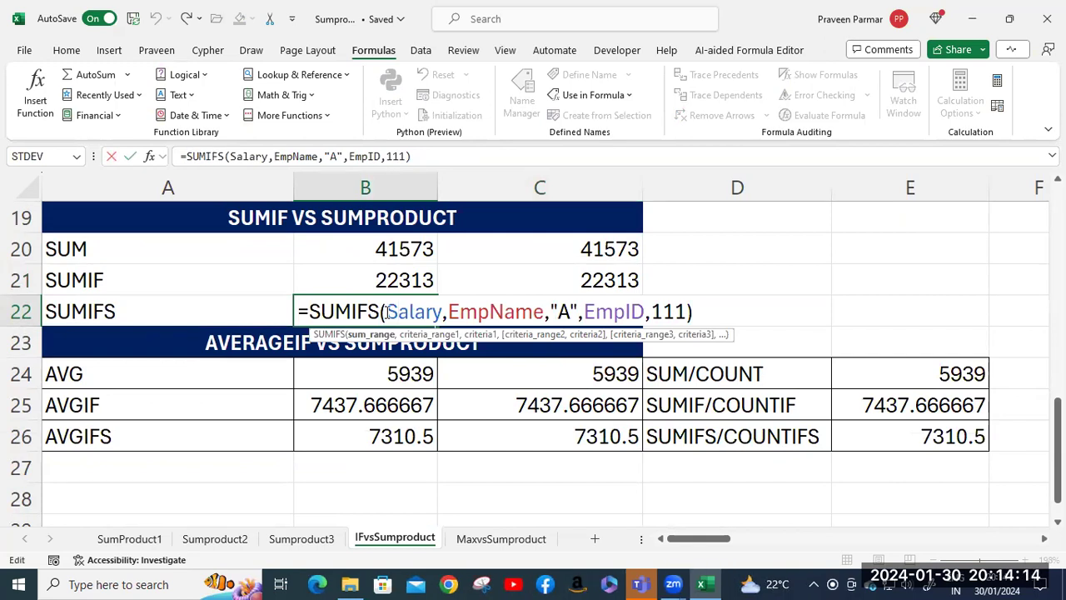
{"action": "left_click_drag", "start_coordinate": [387, 310], "coordinate": [447, 311]}
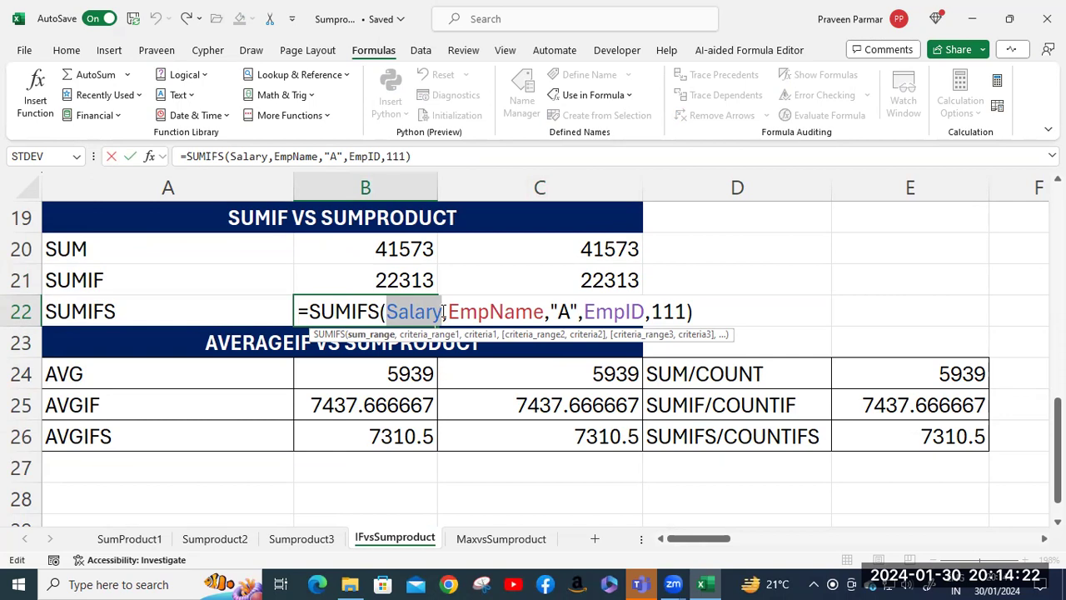
{"action": "left_click", "coordinate": [449, 311]}
{"action": "left_click_drag", "start_coordinate": [449, 311], "coordinate": [686, 311]}
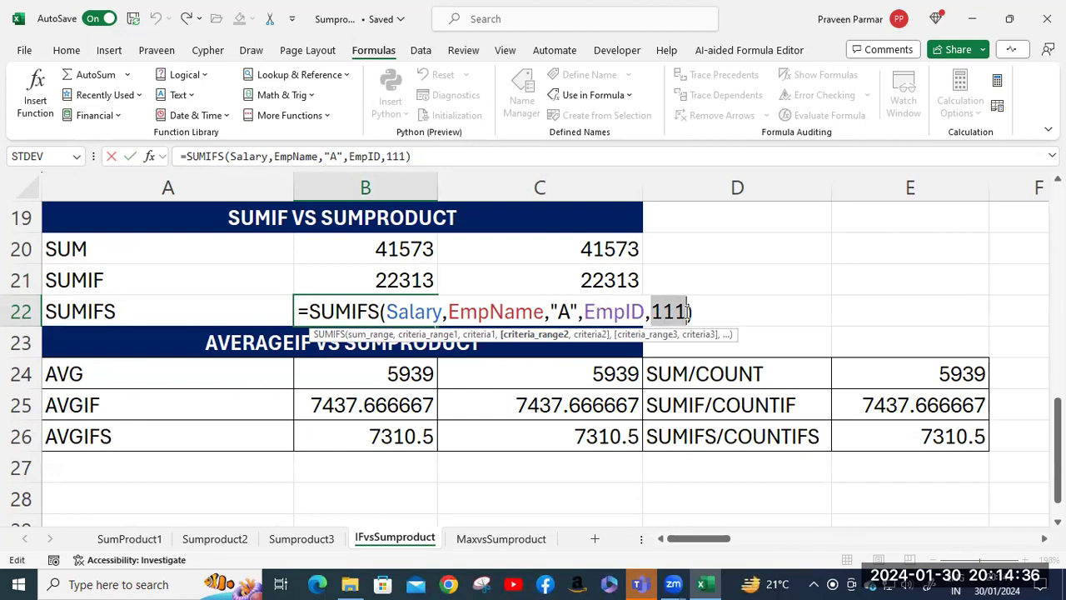
{"action": "left_click", "coordinate": [707, 308]}
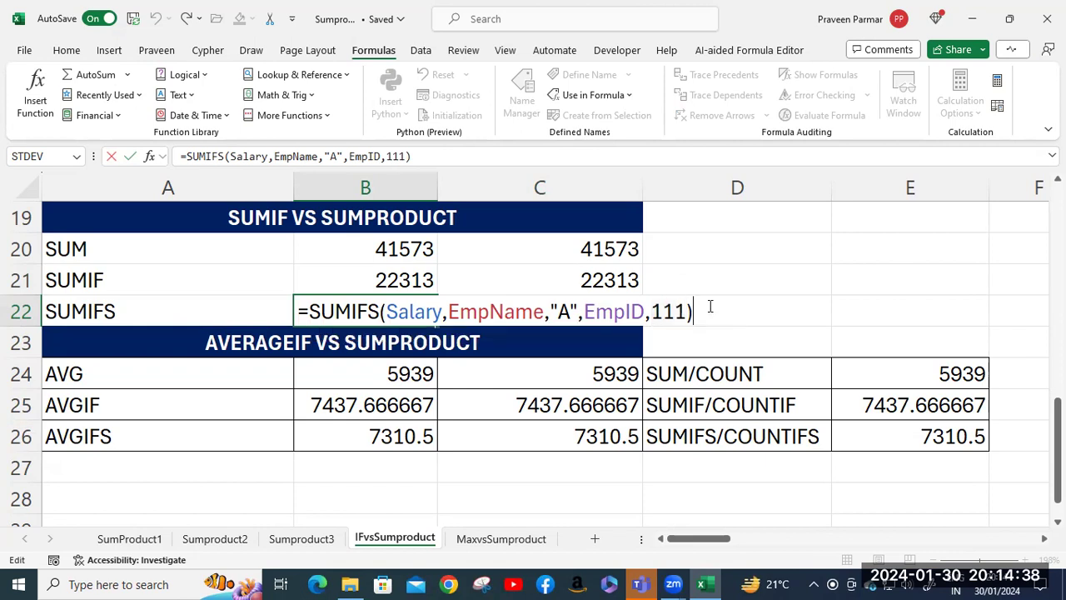
{"action": "key", "text": "Return"}
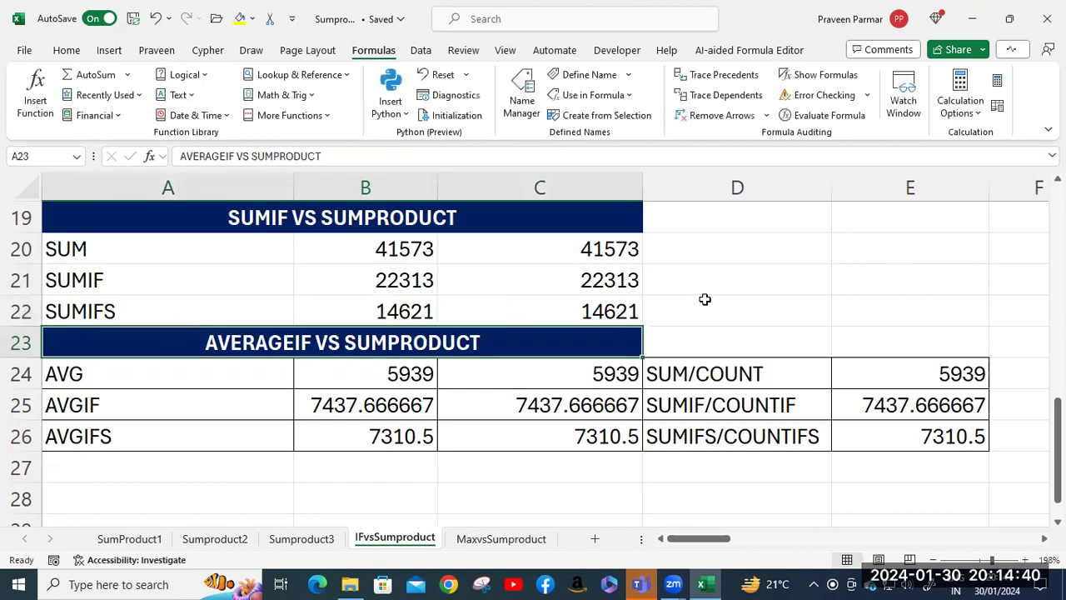
Examine the EmpName condition, the EmpID condition and the Salary array in the SUMPRODUCT formula in C22
{"action": "double_click", "coordinate": [597, 311]}
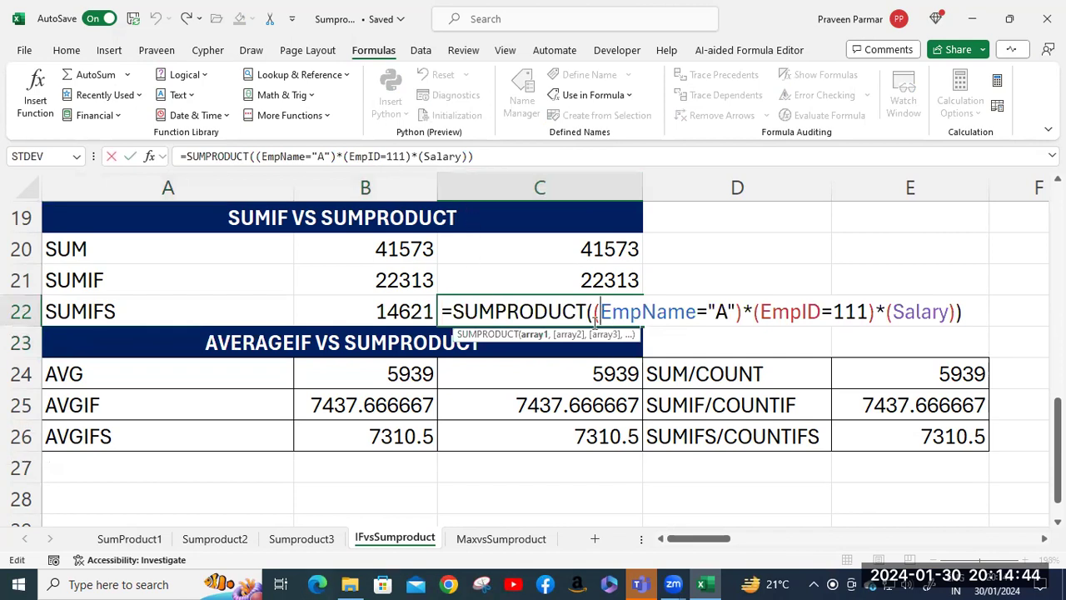
{"action": "left_click_drag", "start_coordinate": [595, 311], "coordinate": [742, 312]}
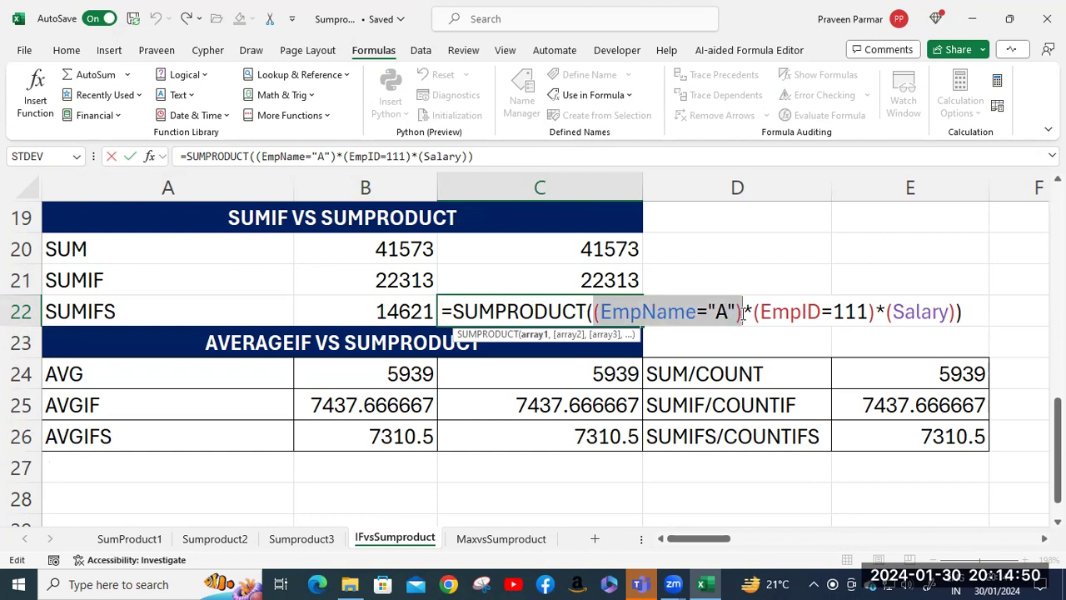
{"action": "left_click", "coordinate": [755, 311]}
{"action": "left_click_drag", "start_coordinate": [755, 311], "coordinate": [956, 311]}
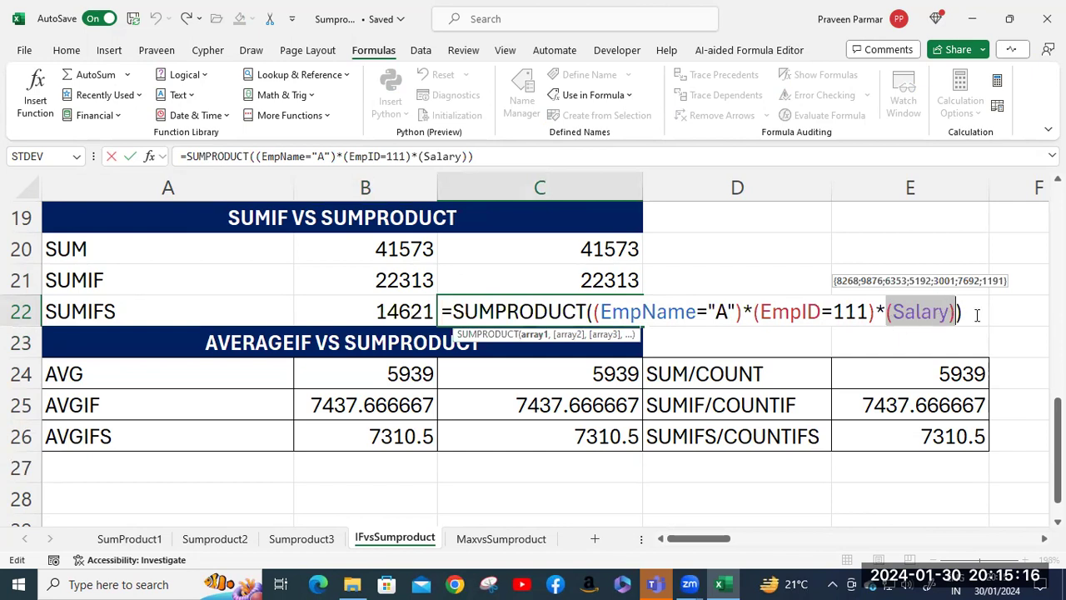
{"action": "left_click", "coordinate": [977, 313]}
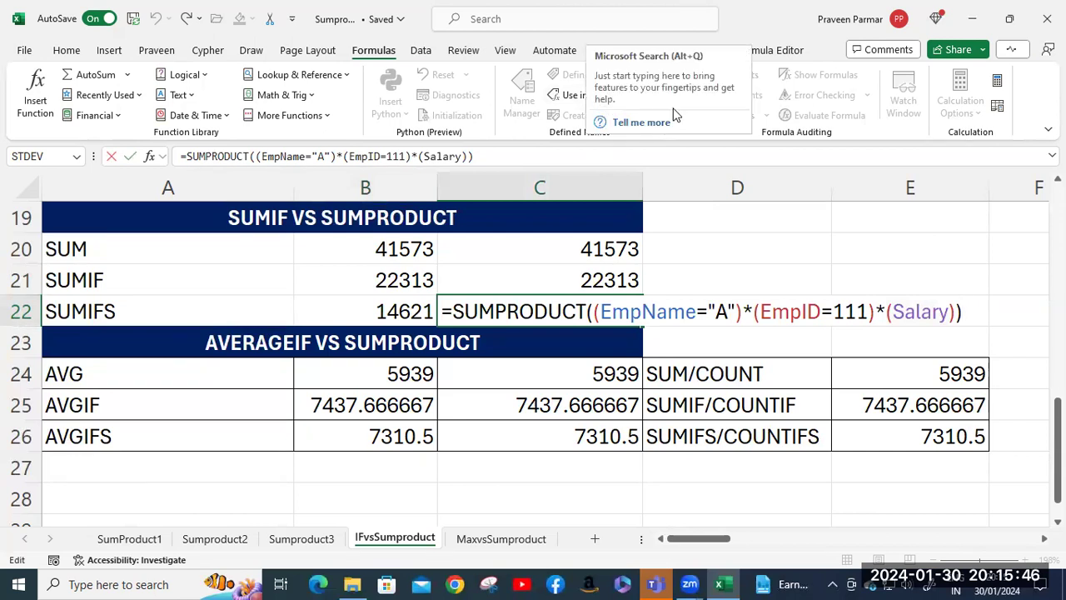
{"action": "key", "text": "Return"}
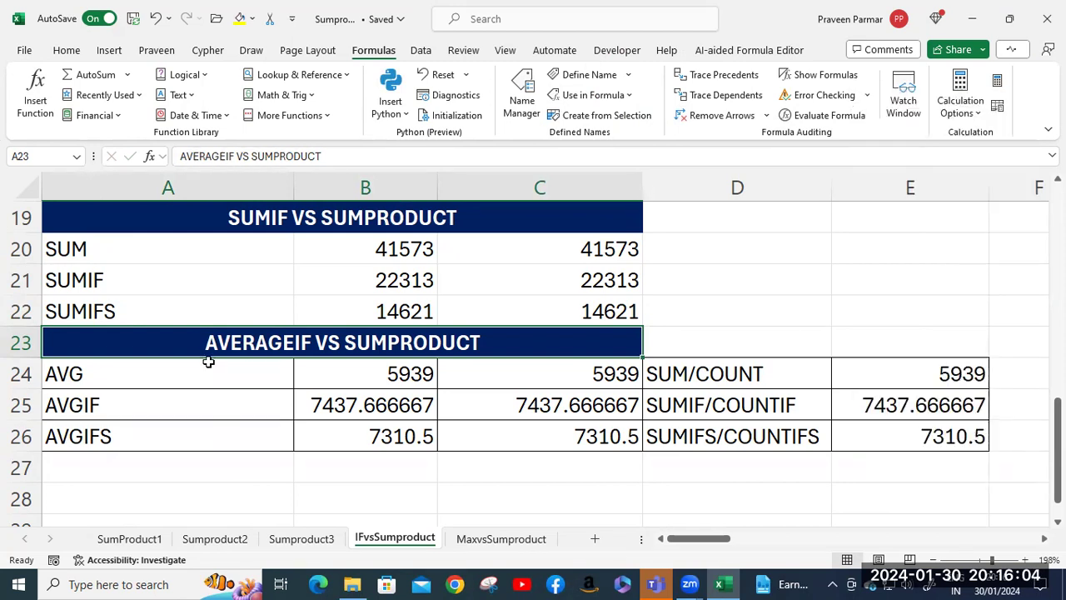
Examine the AVERAGE formula in B24 and its Salary argument
{"action": "left_click", "coordinate": [338, 380]}
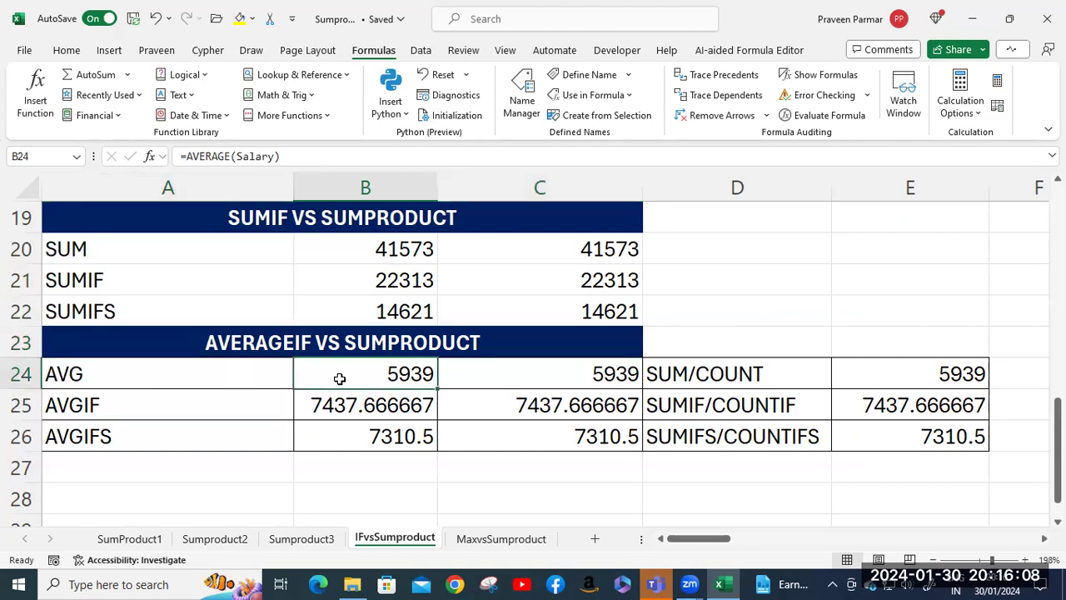
{"action": "double_click", "coordinate": [340, 373]}
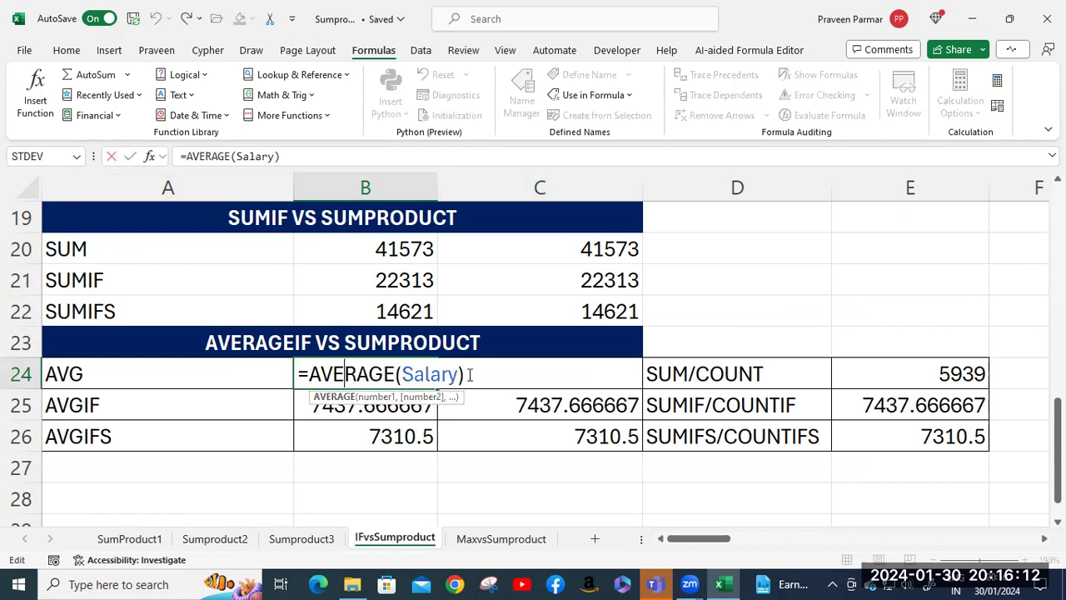
{"action": "key", "text": "Return"}
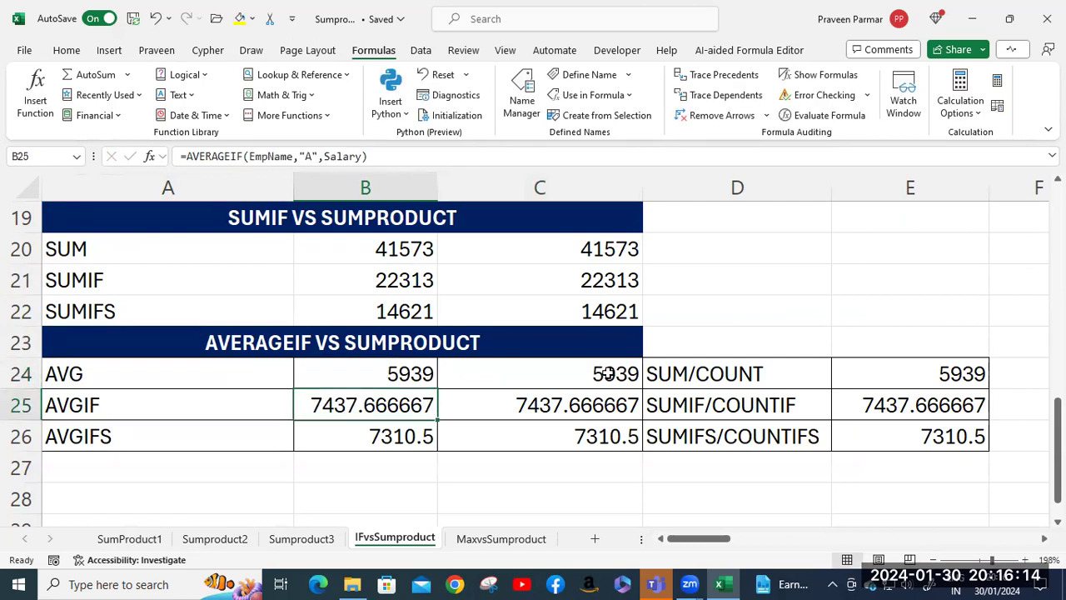
Examine the division formula in C24 and trace the sum and count cells it references
{"action": "double_click", "coordinate": [606, 373]}
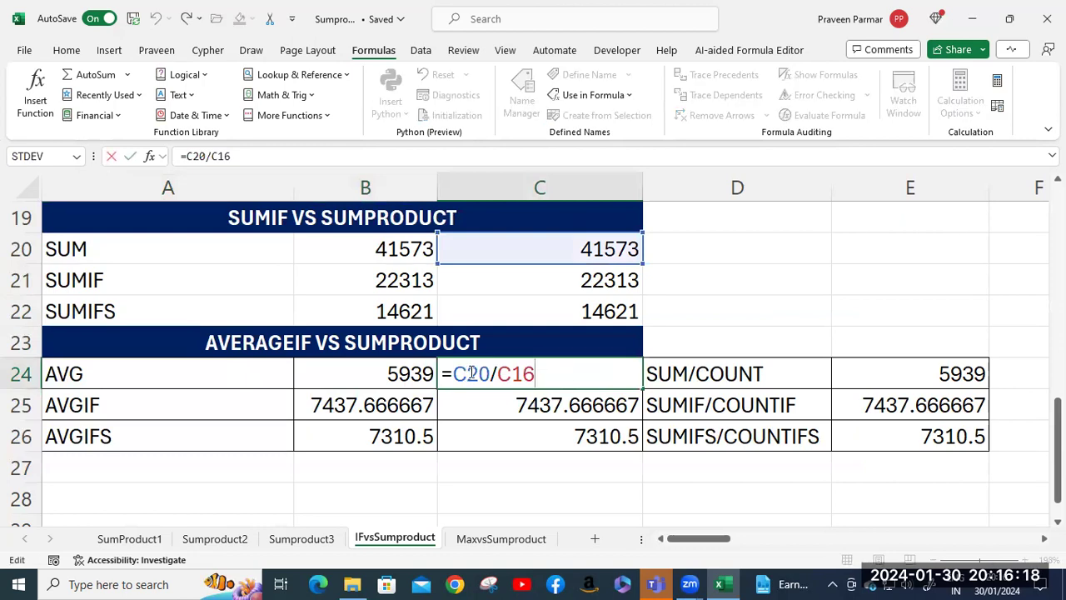
{"action": "key", "text": "Return"}
{"action": "double_click", "coordinate": [519, 376]}
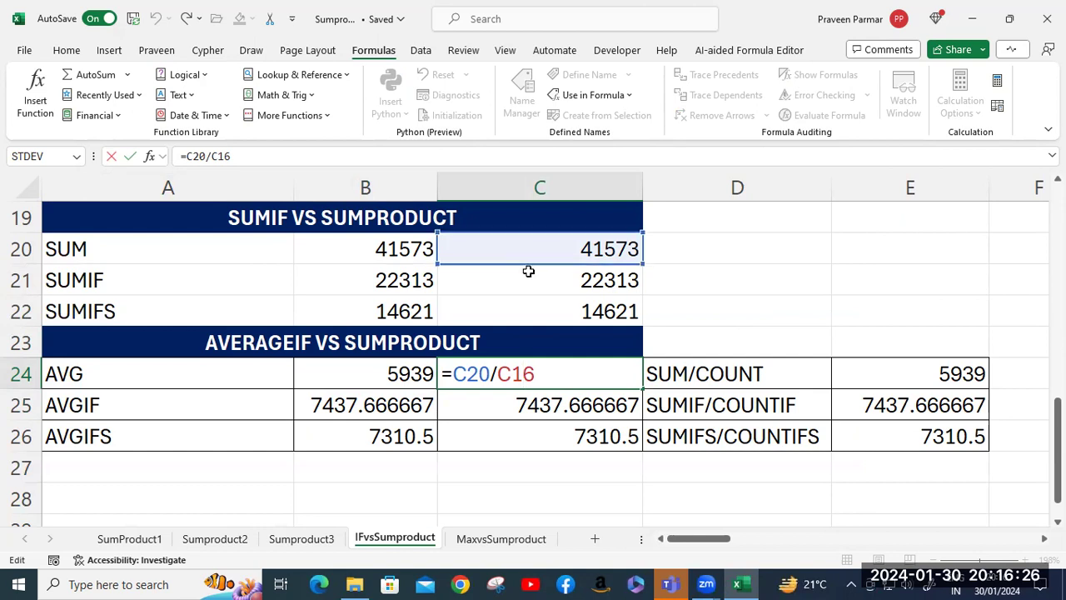
{"action": "scroll", "coordinate": [541, 263], "scroll_direction": "up", "scroll_amount": 2}
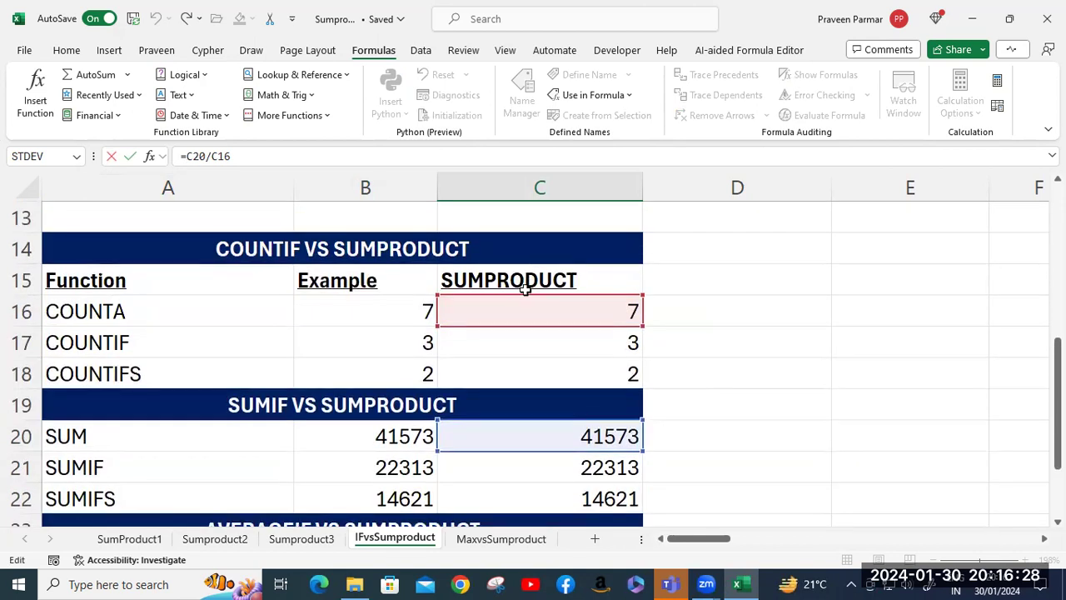
{"action": "scroll", "coordinate": [567, 311], "scroll_direction": "down", "scroll_amount": 3}
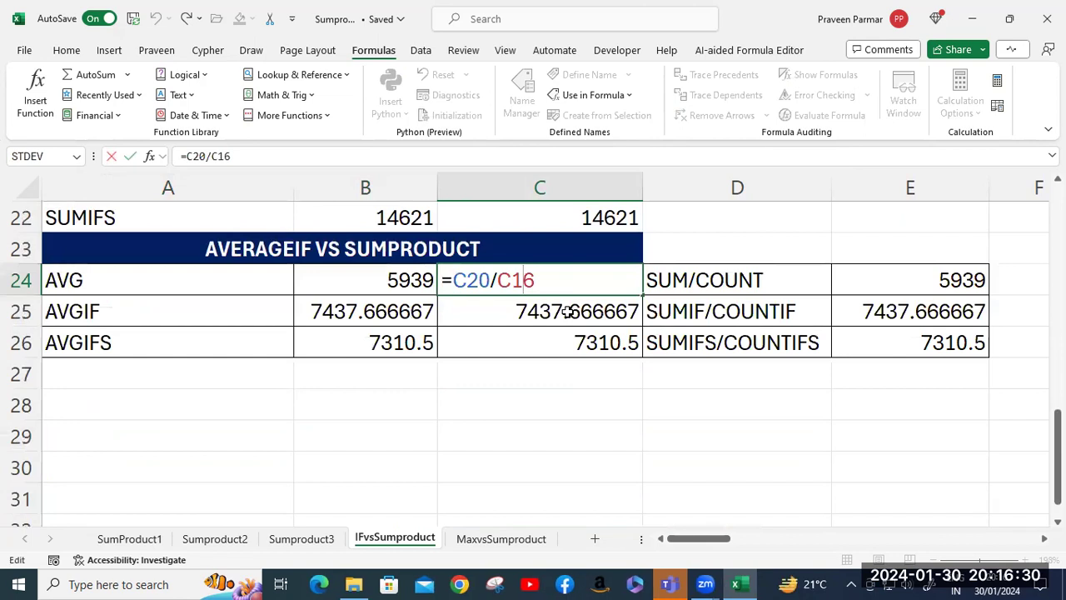
{"action": "key", "text": "Return"}
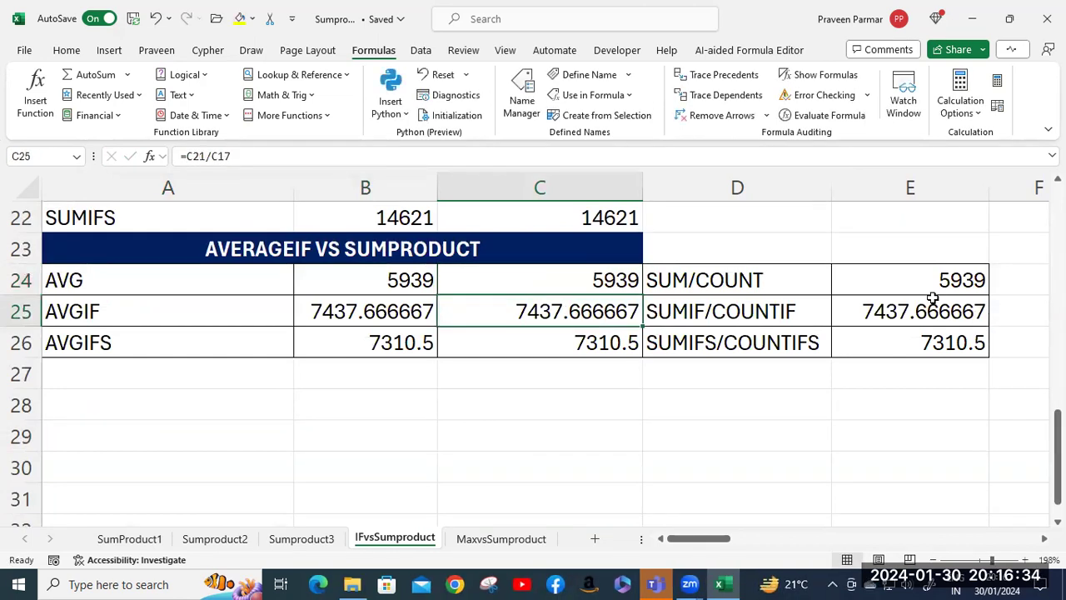
Examine the SUM/COUNT formula in E24, including its Salary array and the SUMPRODUCT divisor that counts EmpName
{"action": "left_click", "coordinate": [911, 283]}
{"action": "double_click", "coordinate": [911, 283]}
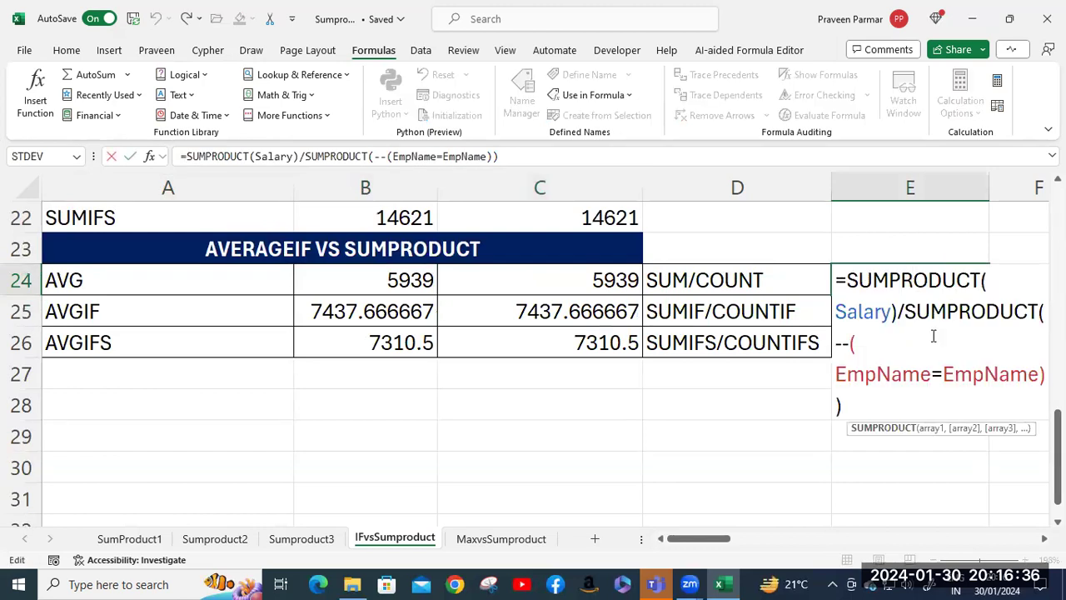
{"action": "left_click_drag", "start_coordinate": [693, 538], "coordinate": [751, 555]}
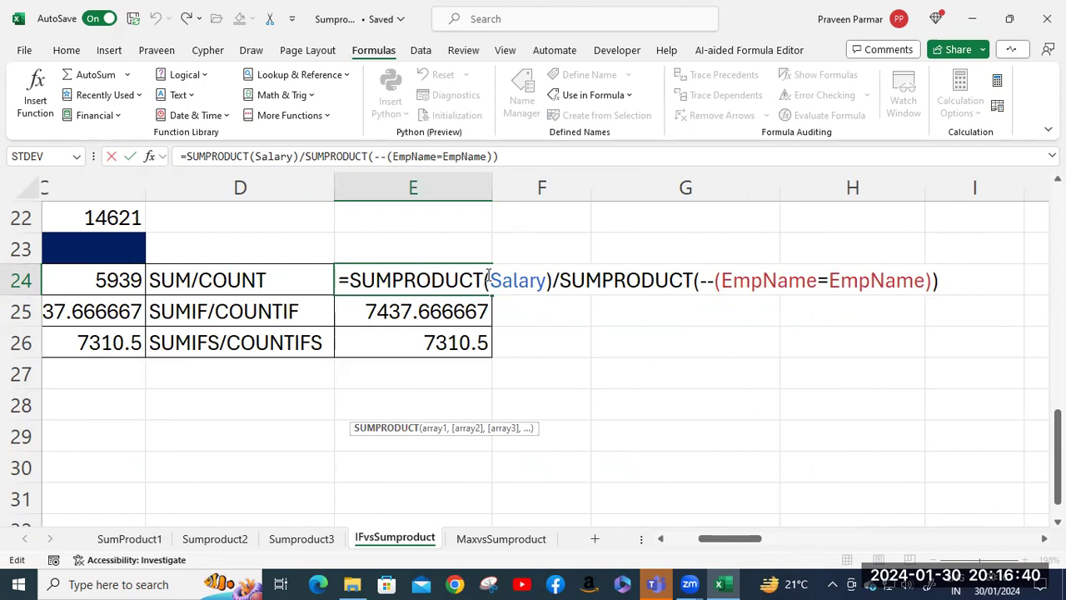
{"action": "left_click_drag", "start_coordinate": [488, 277], "coordinate": [555, 279]}
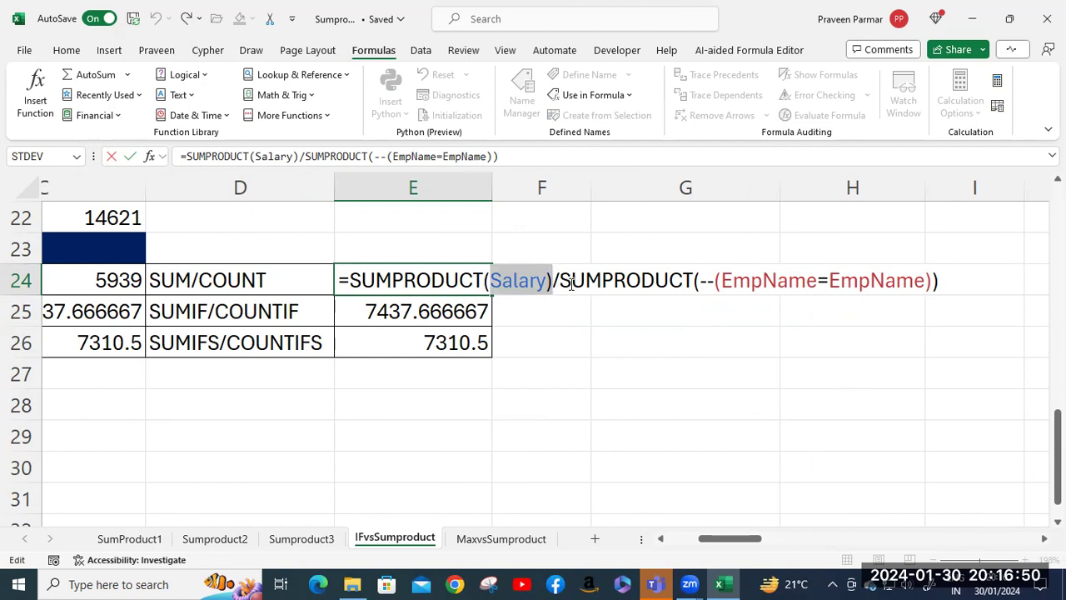
{"action": "left_click", "coordinate": [560, 283]}
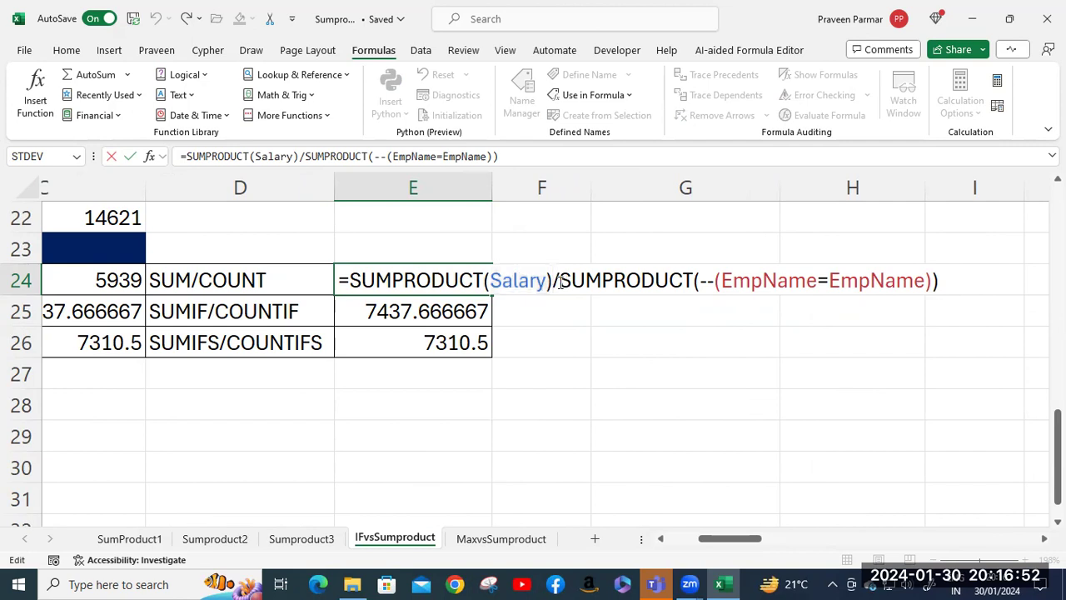
{"action": "left_click_drag", "start_coordinate": [559, 284], "coordinate": [701, 281]}
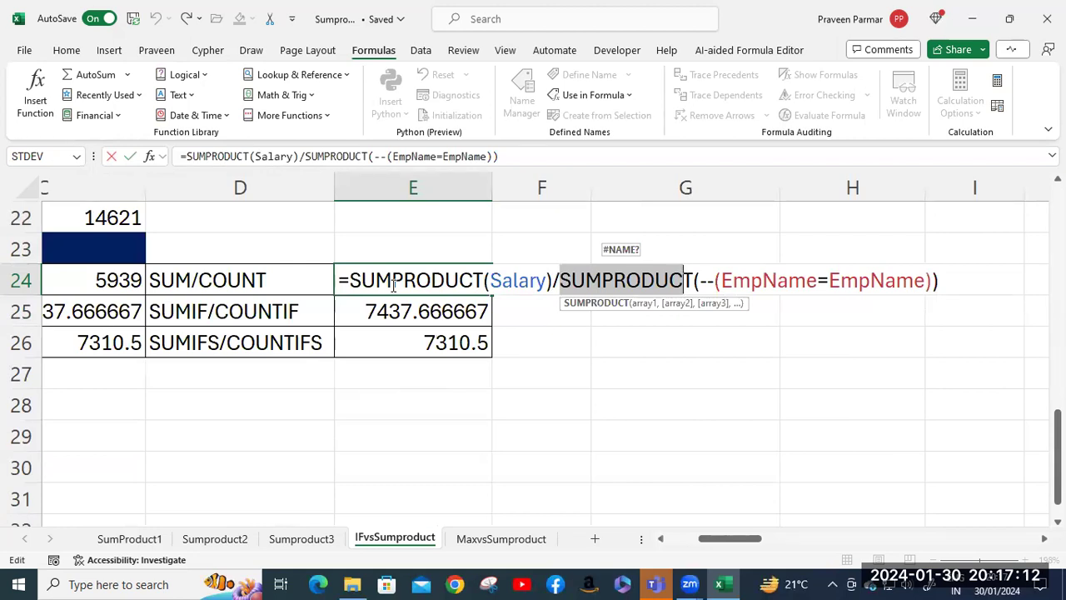
{"action": "key", "text": "Return"}
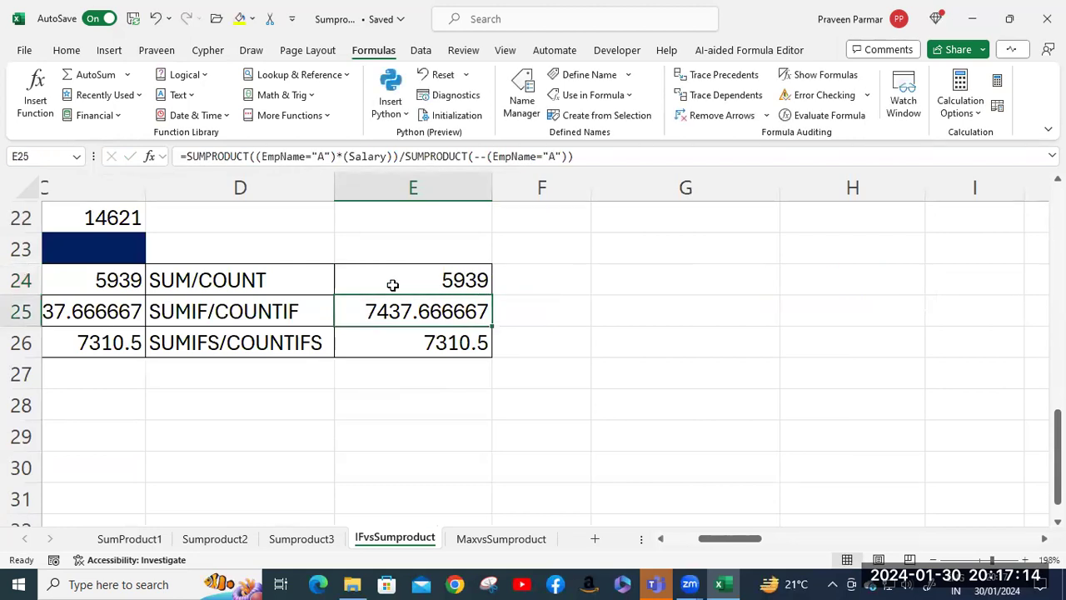
Examine the AVERAGEIF formula in B25 with its EmpName range, "A" criterion and Salary average range
{"action": "left_click_drag", "start_coordinate": [721, 545], "coordinate": [646, 542]}
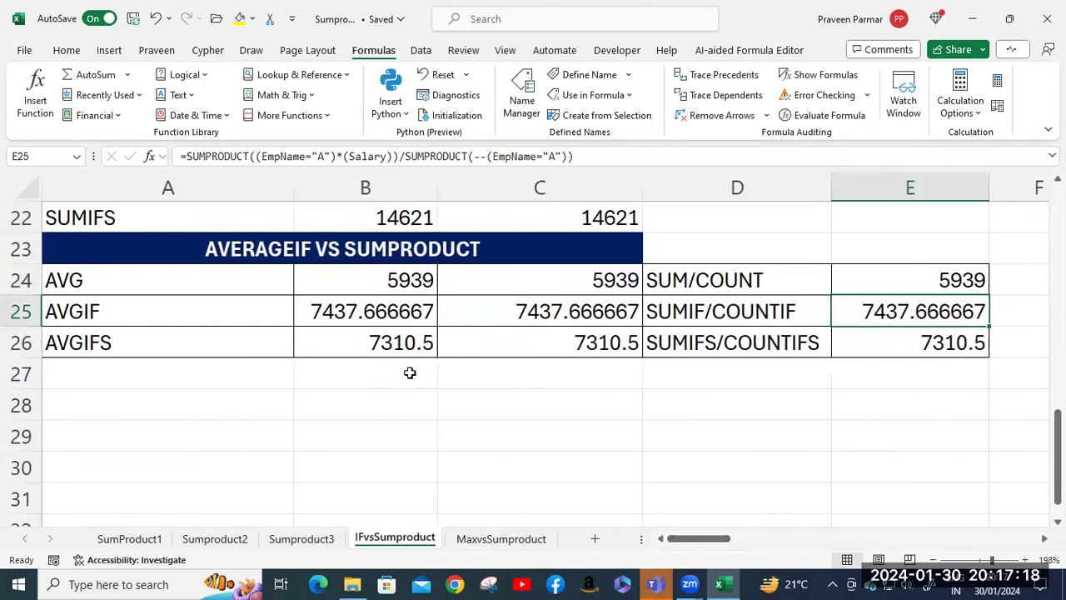
{"action": "double_click", "coordinate": [355, 306]}
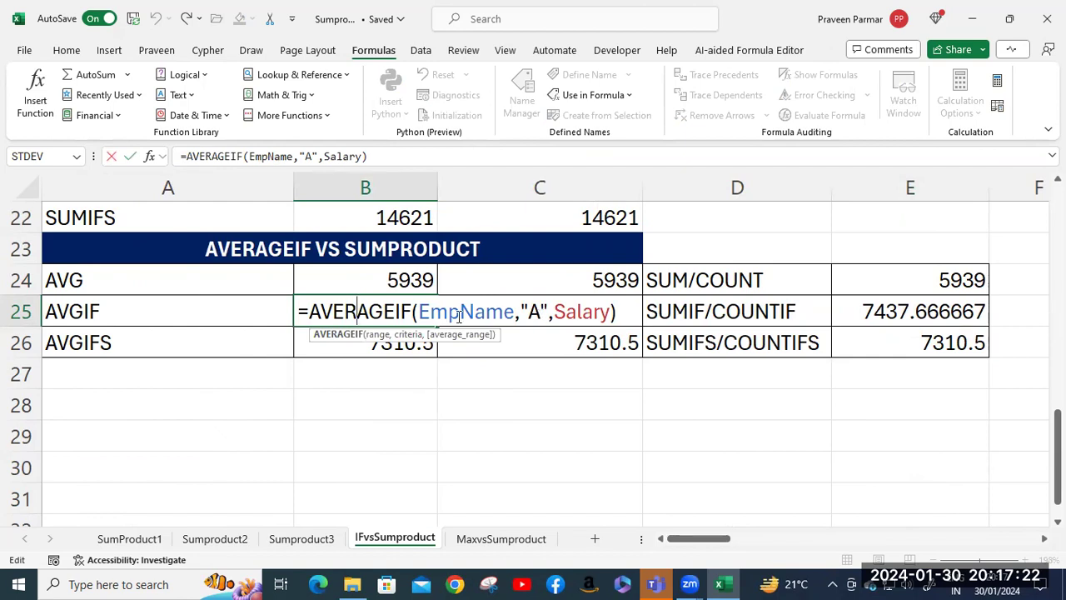
{"action": "left_click", "coordinate": [622, 311]}
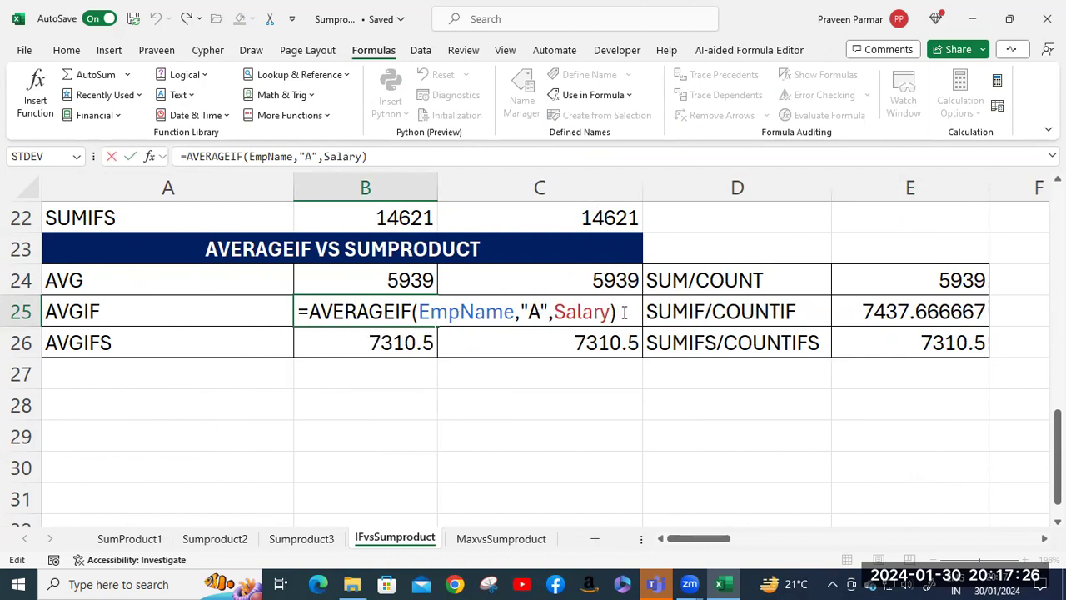
{"action": "key", "text": "Return"}
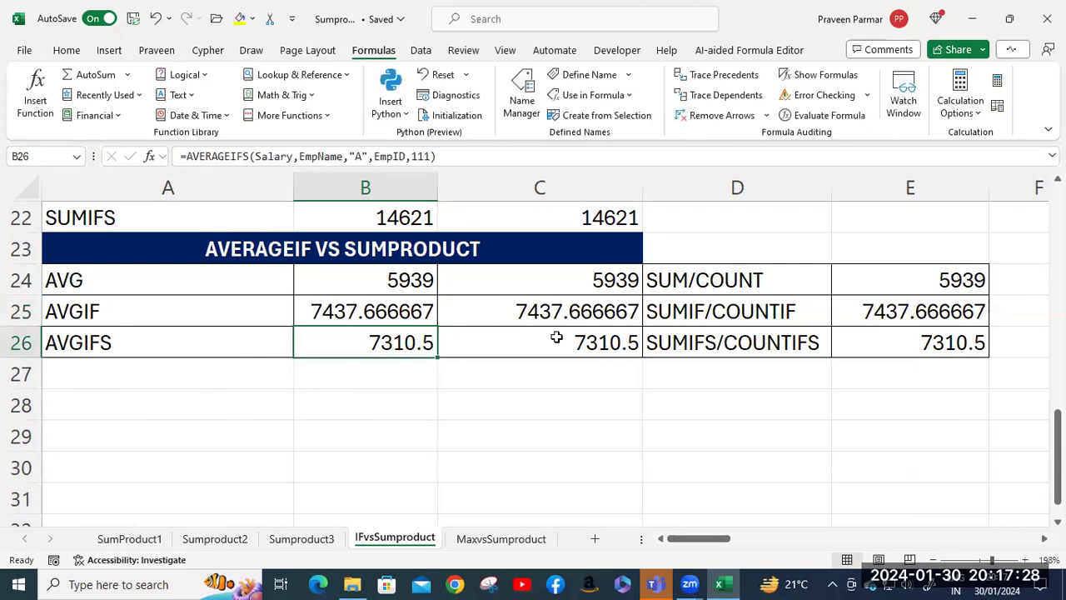
Examine the AVERAGEIFS formula in B26, including its Salary average range and its EmpName and EmpID criteria
{"action": "double_click", "coordinate": [385, 344]}
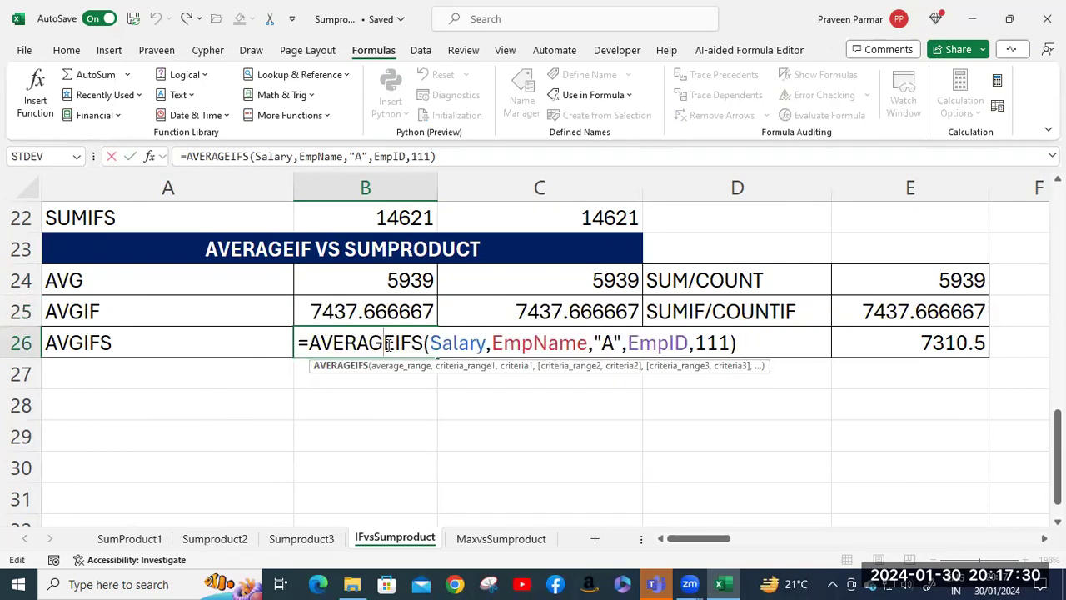
{"action": "left_click_drag", "start_coordinate": [429, 343], "coordinate": [483, 344]}
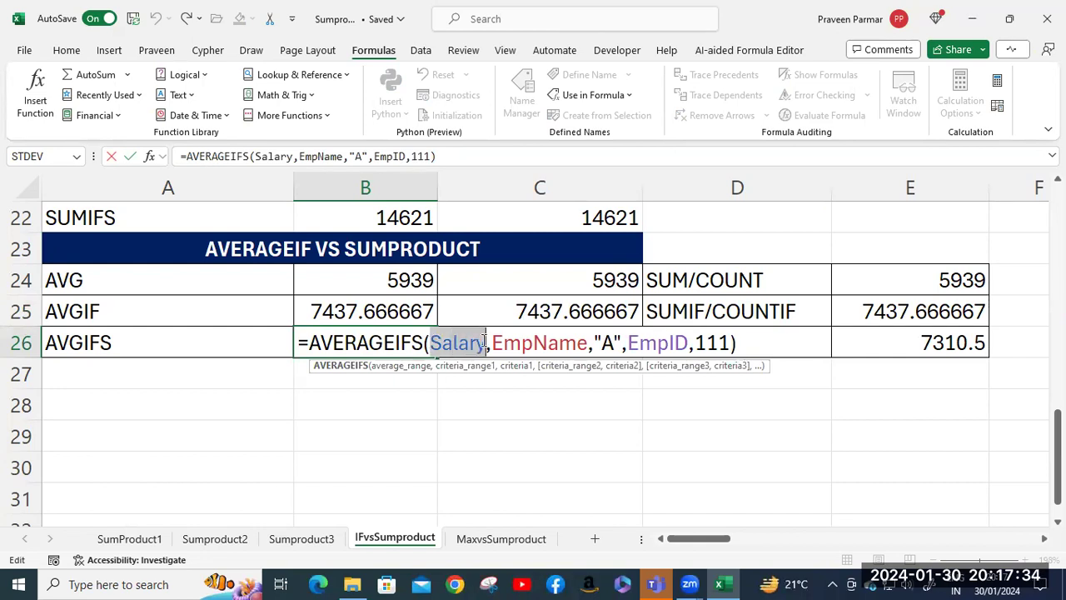
{"action": "left_click_drag", "start_coordinate": [491, 343], "coordinate": [604, 347]}
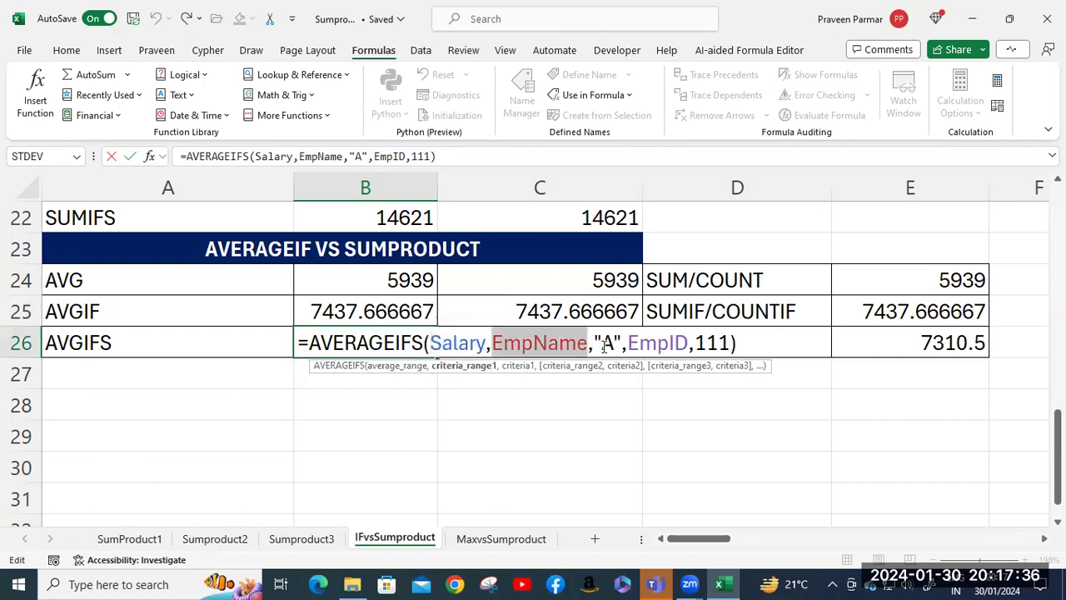
{"action": "left_click", "coordinate": [748, 343]}
{"action": "key", "text": "Return"}
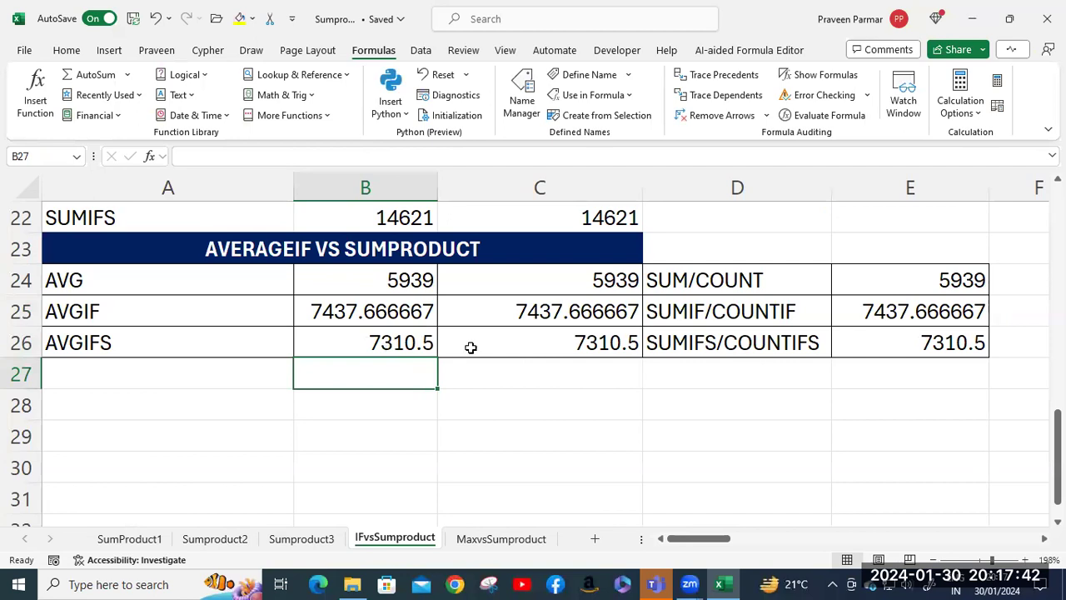
Examine the SUMIFS/COUNTIFS formula in E26, which divides one SUMPRODUCT by another using the EmpName and EmpID conditions
{"action": "left_click", "coordinate": [904, 343]}
{"action": "double_click", "coordinate": [904, 343]}
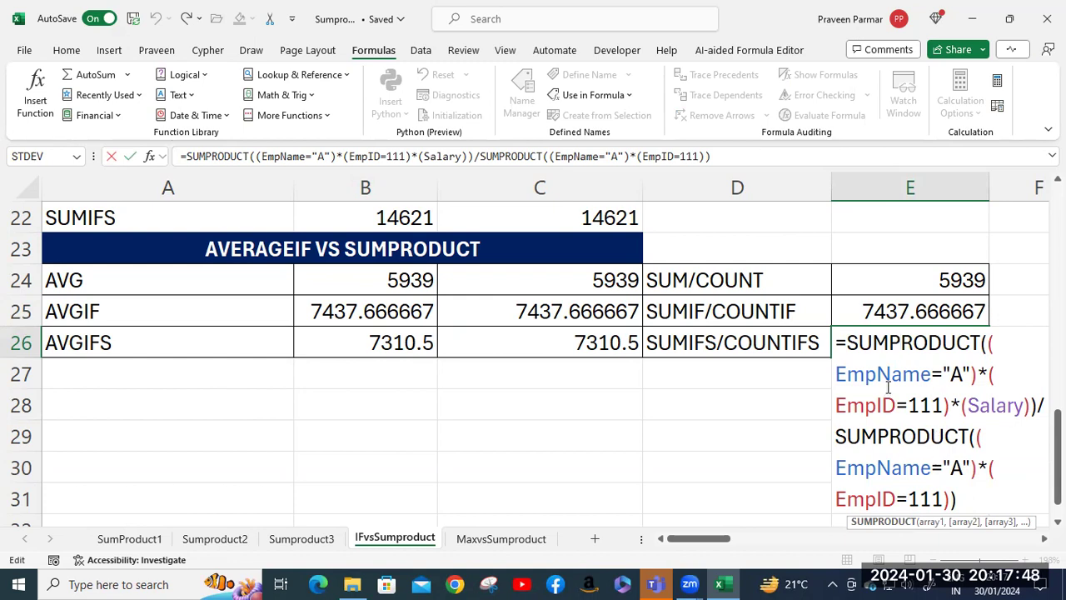
{"action": "key", "text": "Return"}
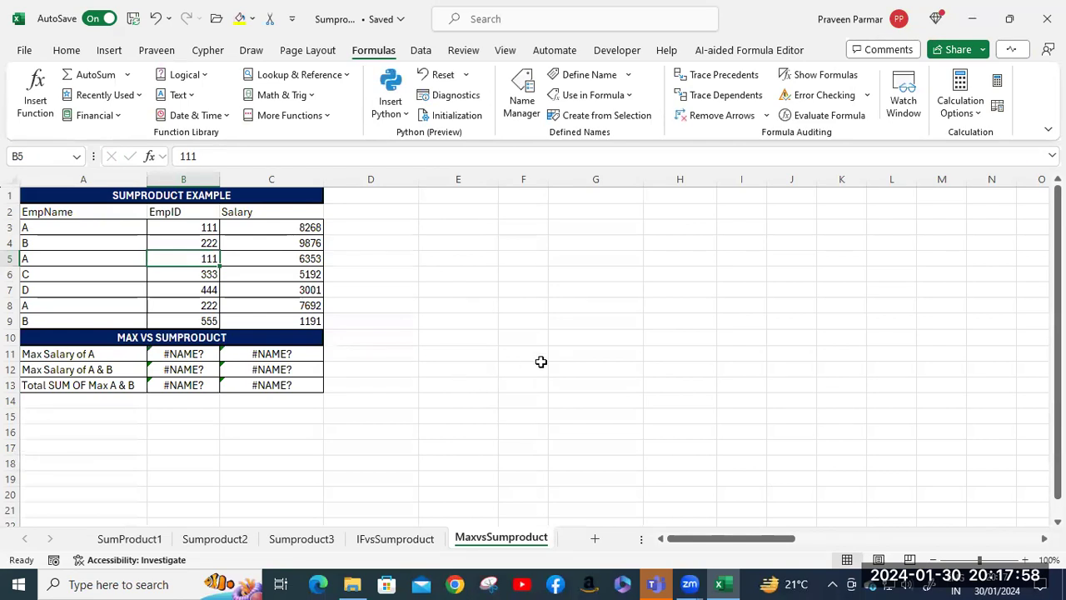
On the MaxvsSumproduct sheet, replace Sal with Salary in B11's MAX formula and enter it as an array formula
{"action": "scroll", "coordinate": [540, 361], "scroll_direction": "up", "scroll_amount": 1, "text": "ctrl"}
{"action": "scroll", "coordinate": [541, 362], "scroll_direction": "up", "scroll_amount": 1, "text": "ctrl"}
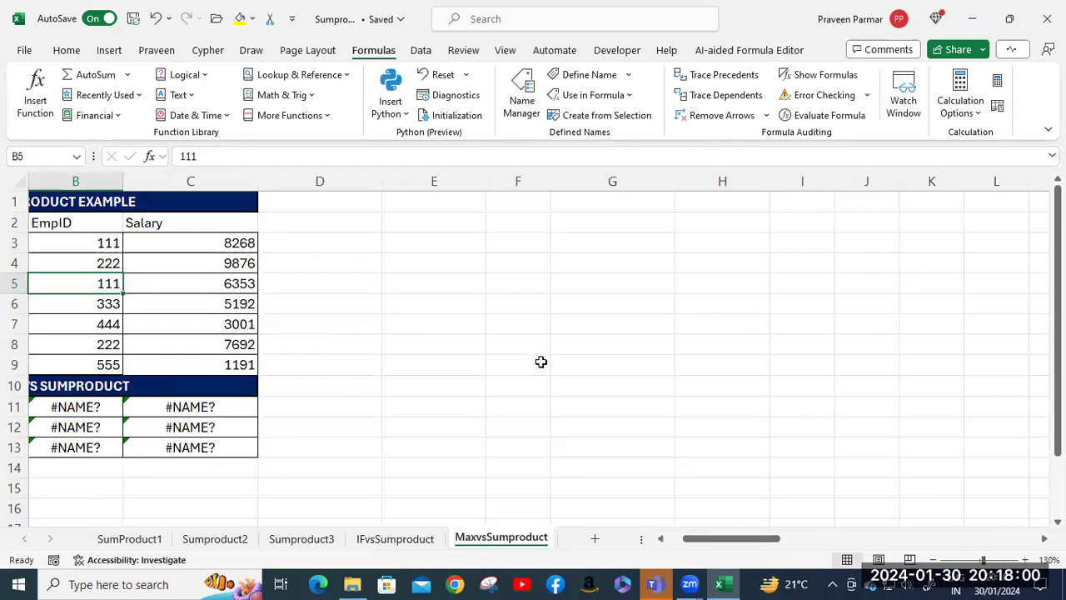
{"action": "left_click_drag", "start_coordinate": [715, 538], "coordinate": [671, 537]}
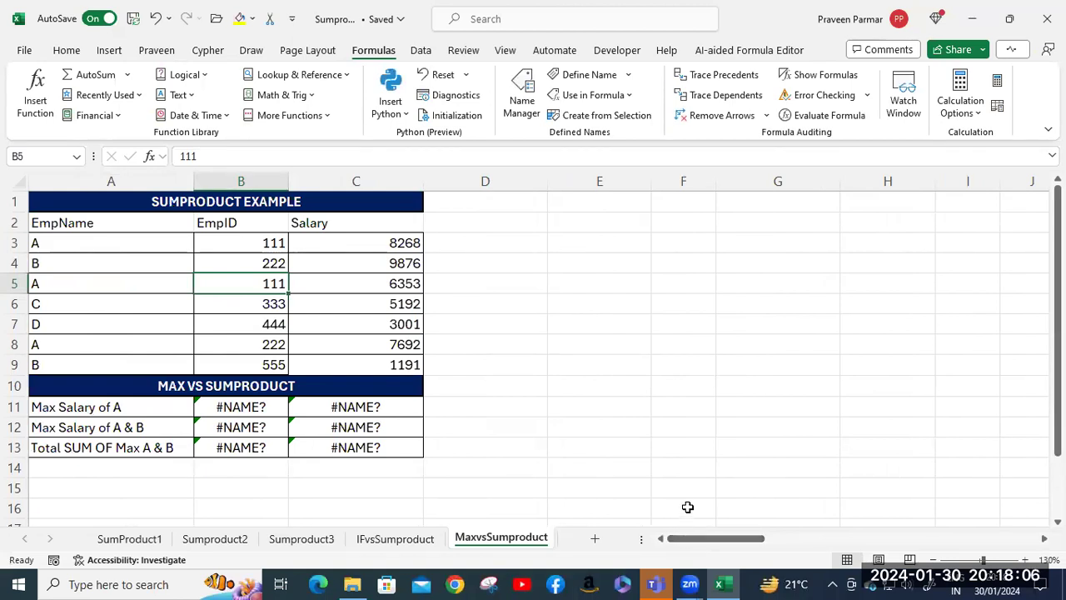
{"action": "left_click", "coordinate": [249, 406]}
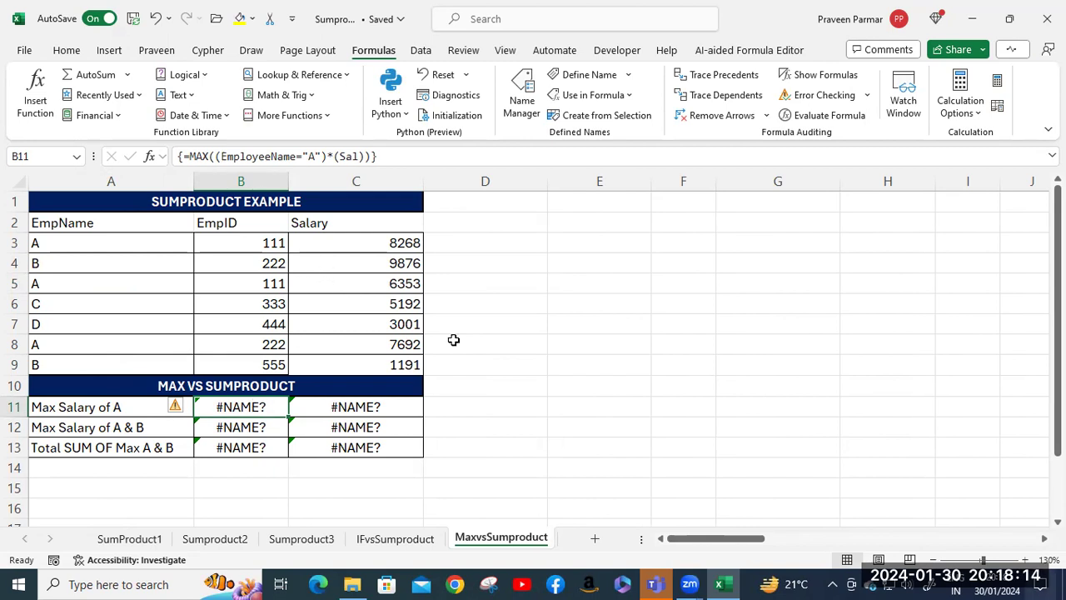
{"action": "left_click", "coordinate": [360, 156]}
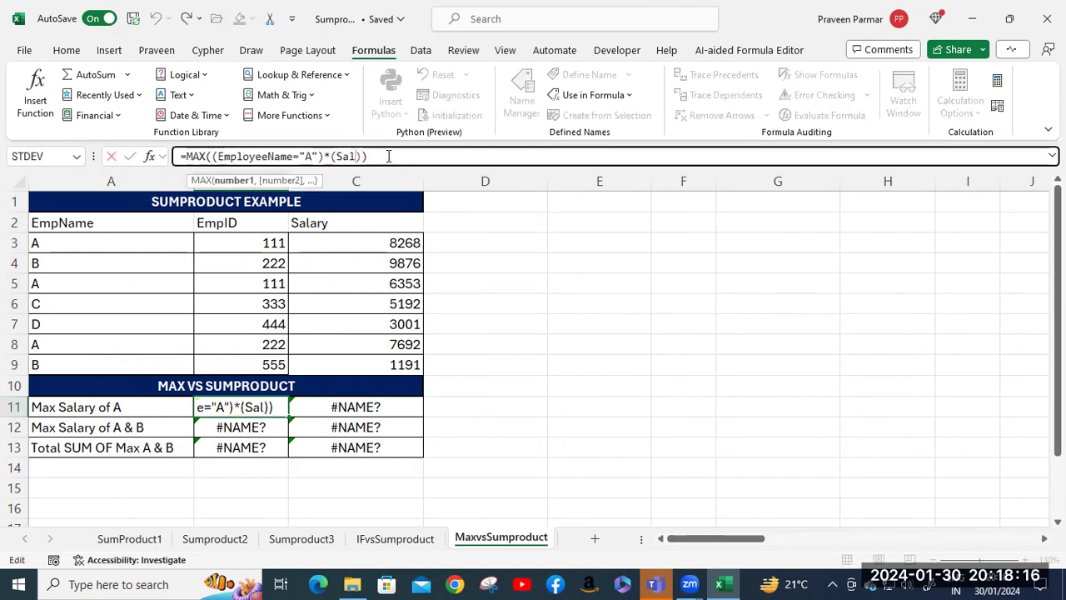
{"action": "type", "text": "ary"}
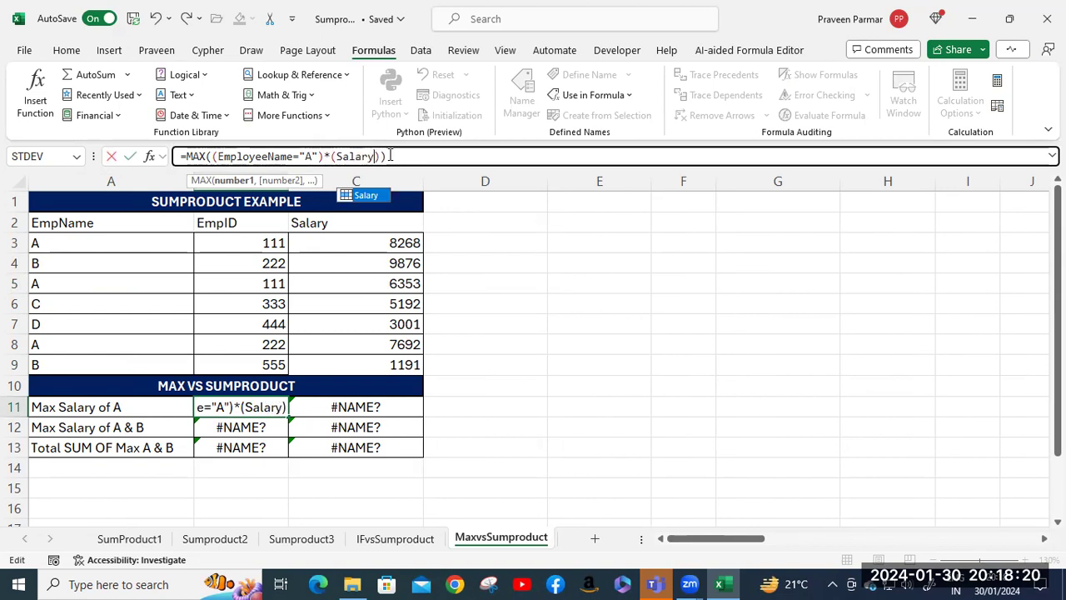
{"action": "key", "text": "Return"}
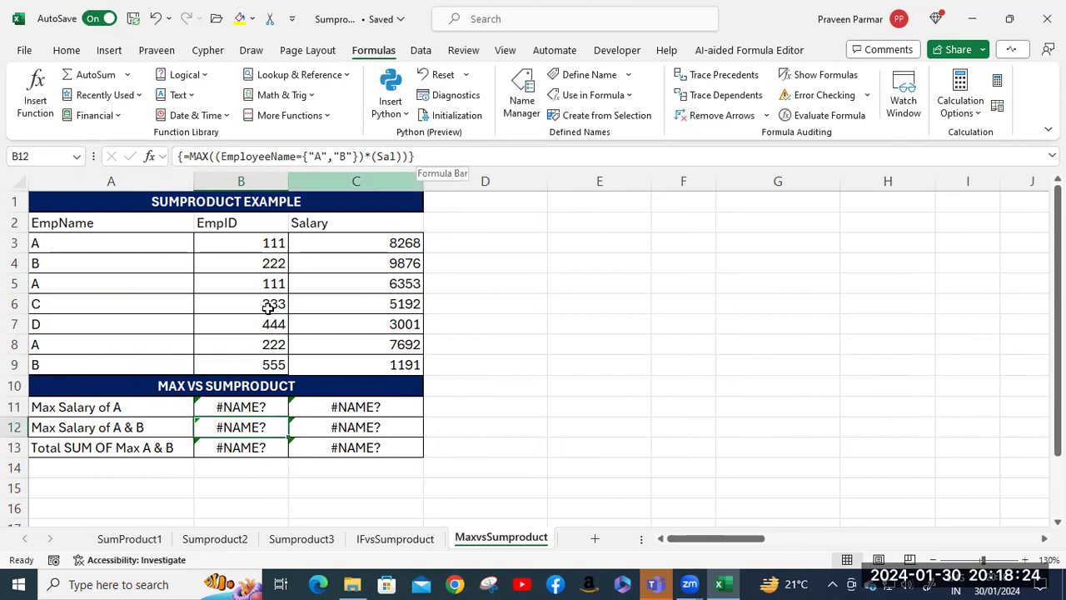
{"action": "left_click", "coordinate": [236, 408]}
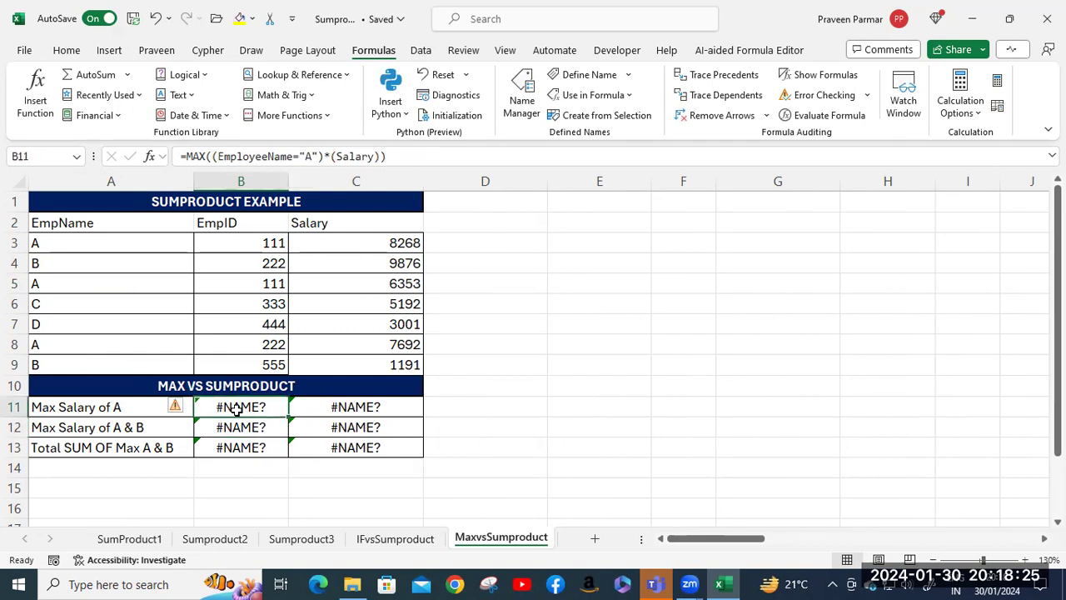
{"action": "left_click", "coordinate": [397, 156]}
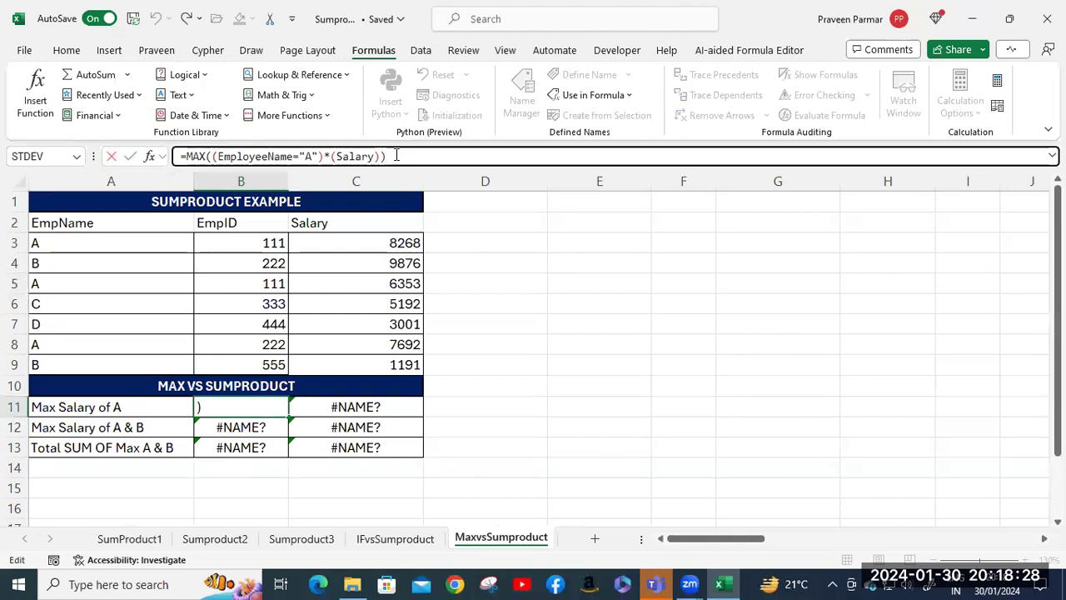
{"action": "key", "text": "ctrl+shift+Return"}
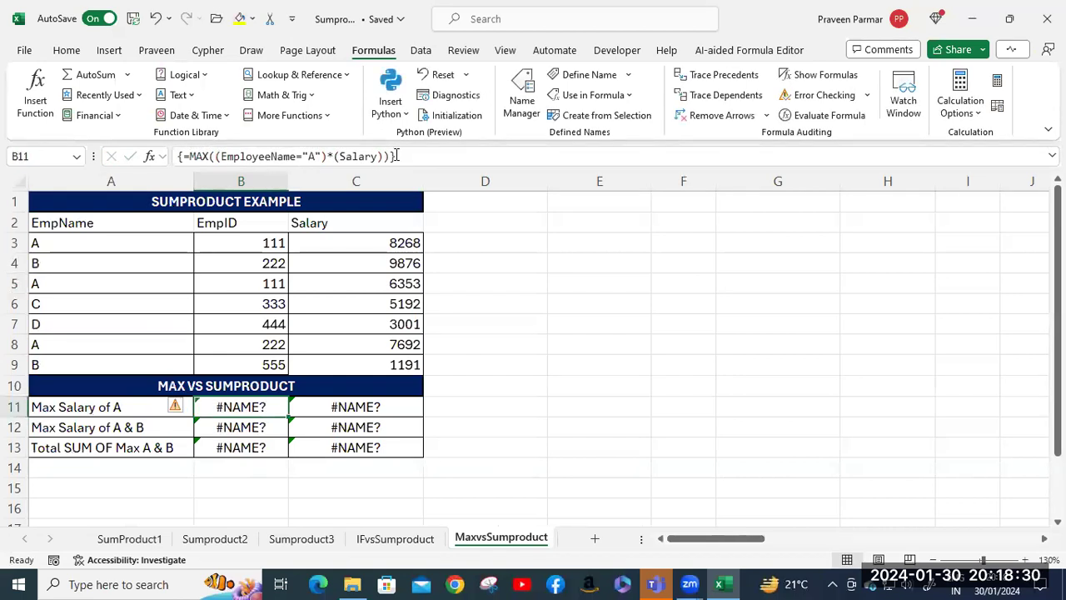
Examine the MAX formula in B11 and the SUMPRODUCT formulas in C11 and C13 for the names they reference
{"action": "left_click", "coordinate": [418, 157]}
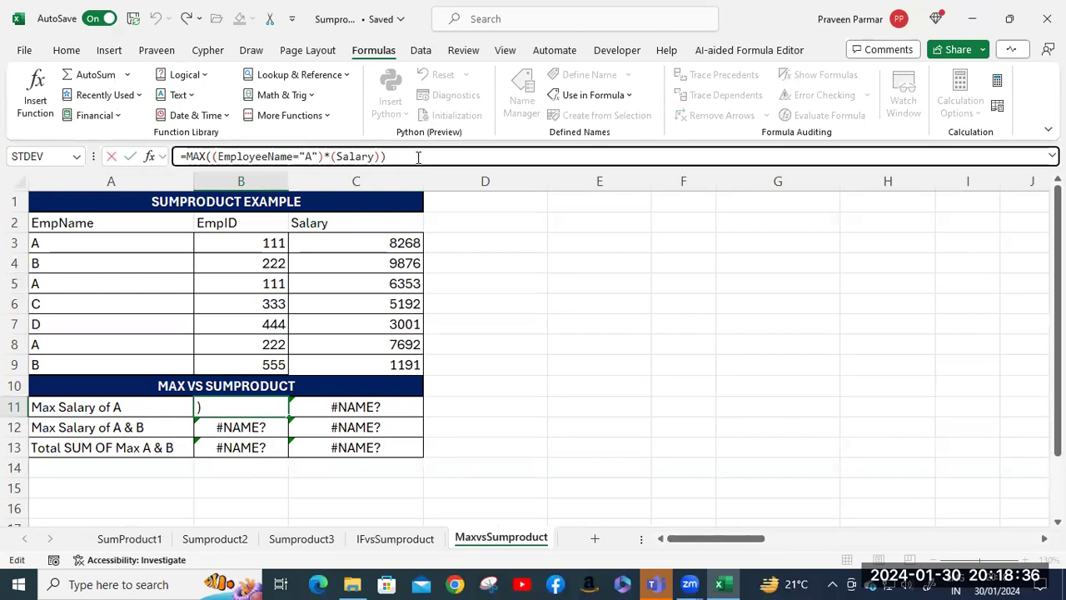
{"action": "left_click", "coordinate": [246, 451], "text": "shift"}
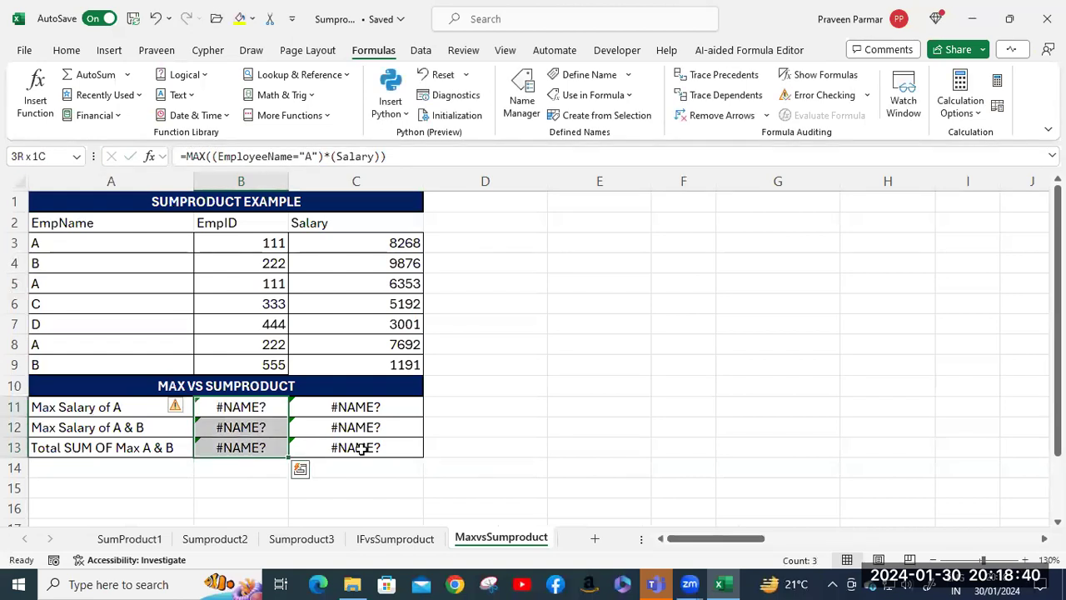
{"action": "left_click", "coordinate": [349, 407]}
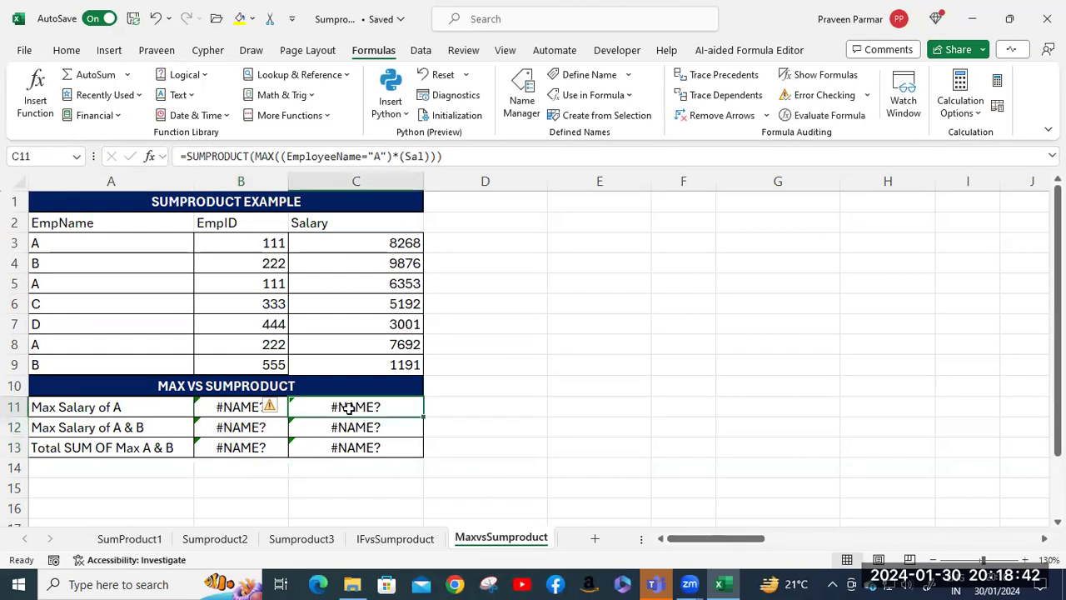
{"action": "left_click", "coordinate": [356, 448]}
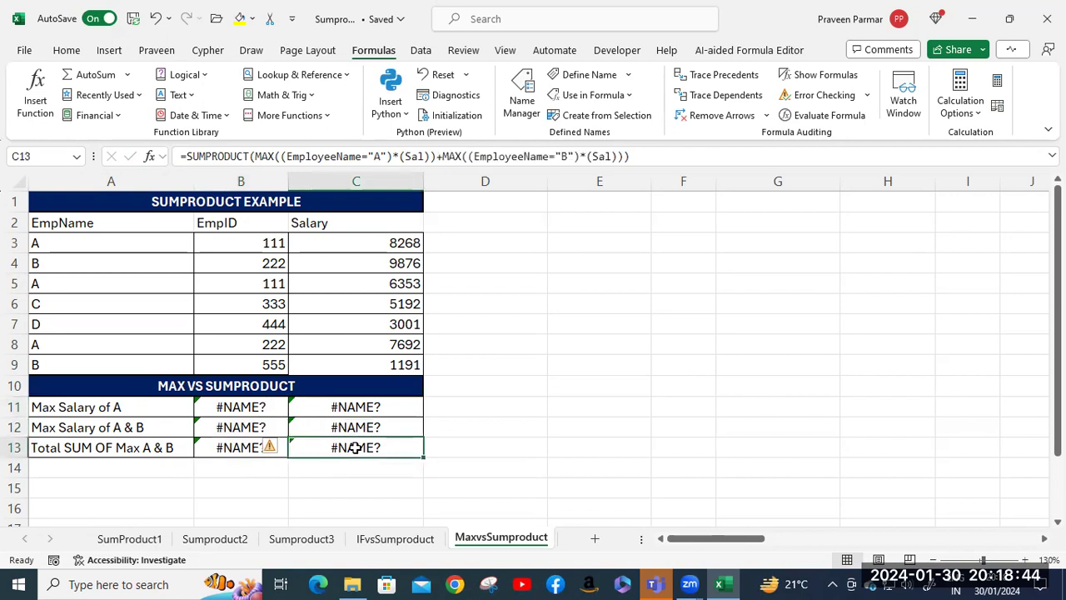
Clear all the formulas from B11:C13 in the MAX VS SUMPRODUCT table
{"action": "left_click", "coordinate": [250, 407]}
{"action": "left_click", "coordinate": [345, 445], "text": "shift"}
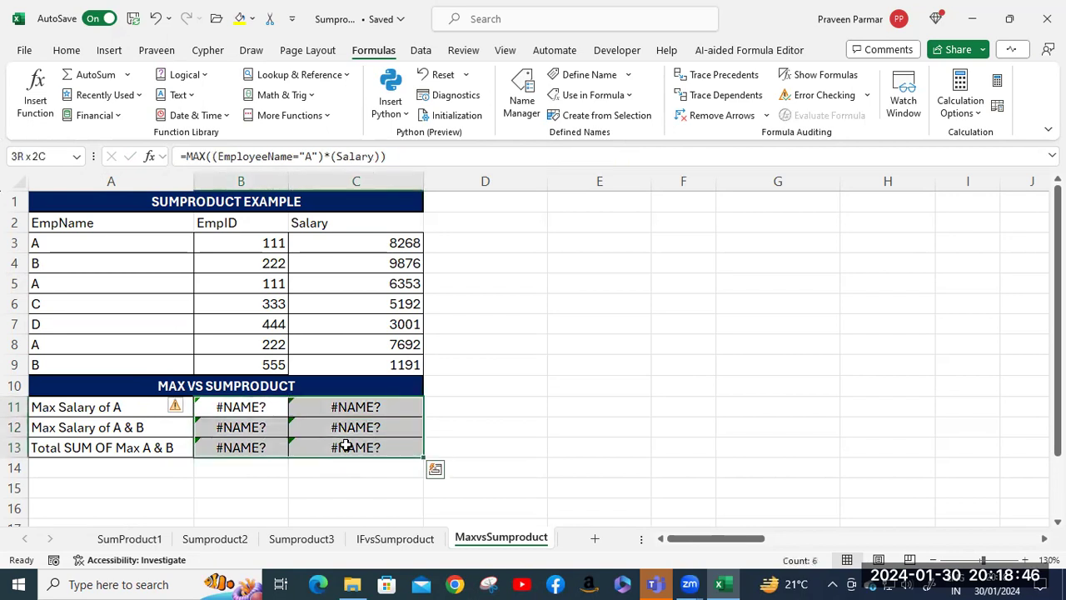
{"action": "key", "text": "Delete"}
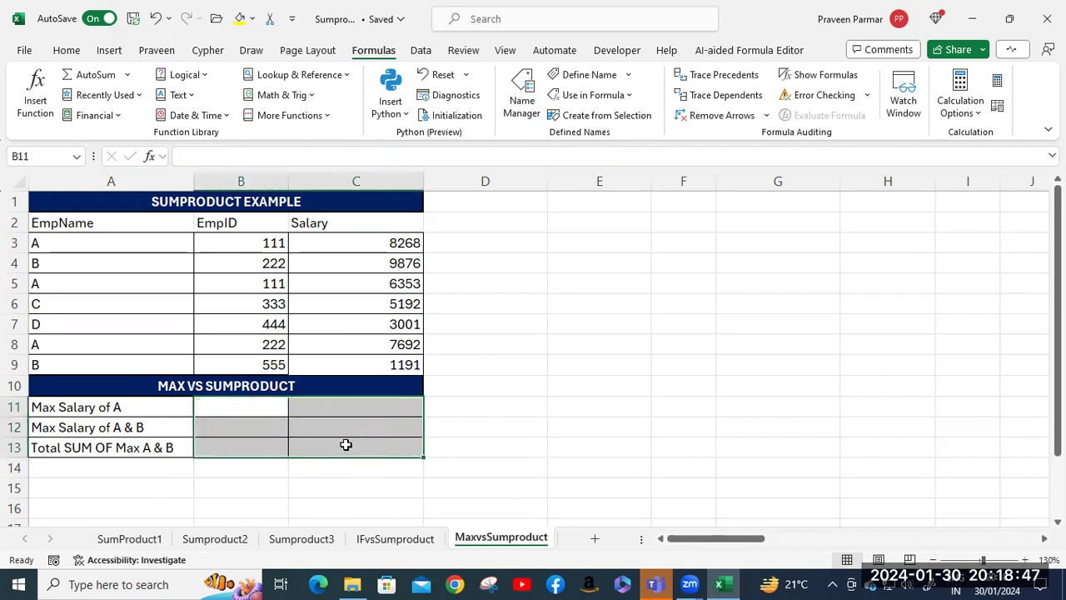
{"action": "left_click", "coordinate": [236, 413]}
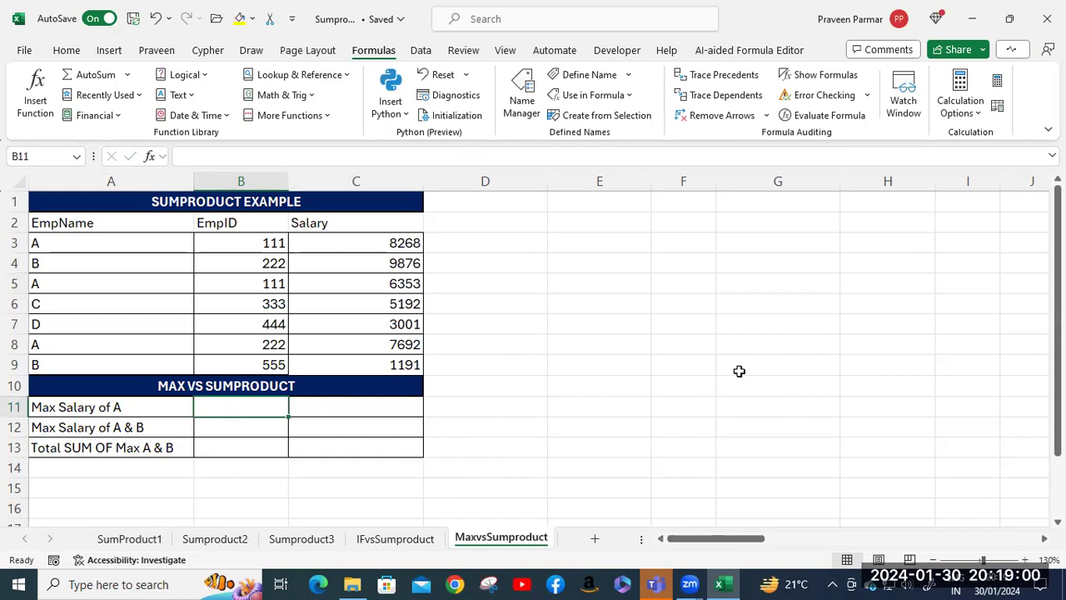
{"action": "type", "text": "="}
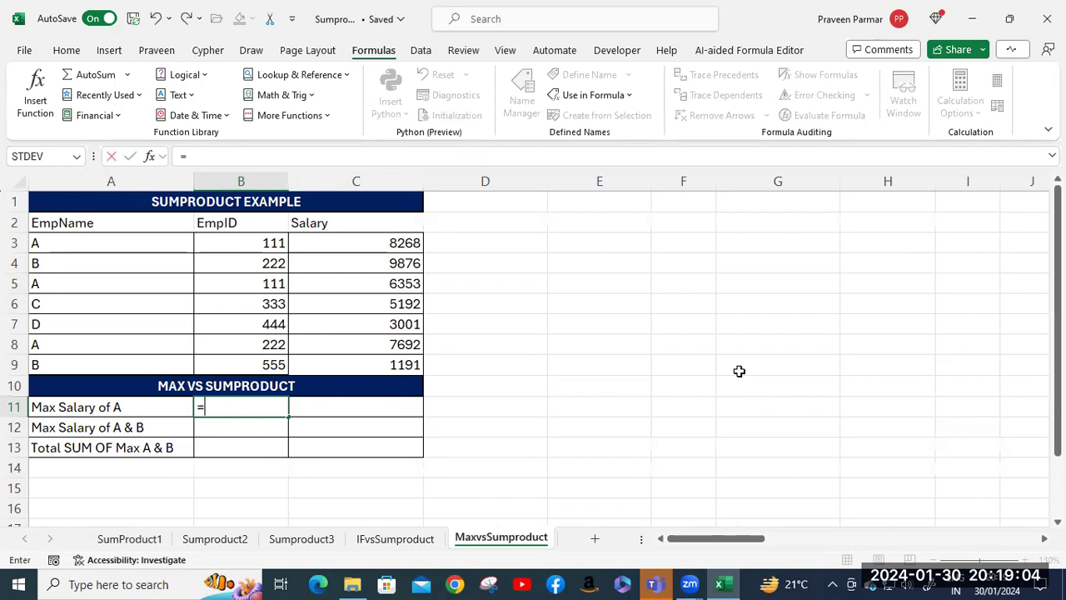
{"action": "type", "text": "max"}
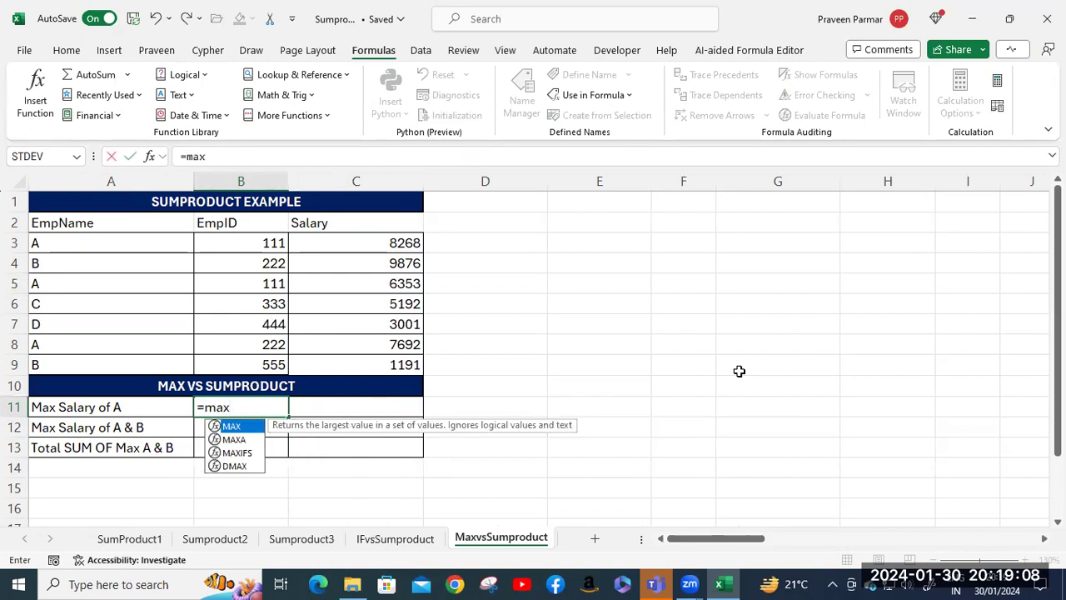
{"action": "type", "text": "i"}
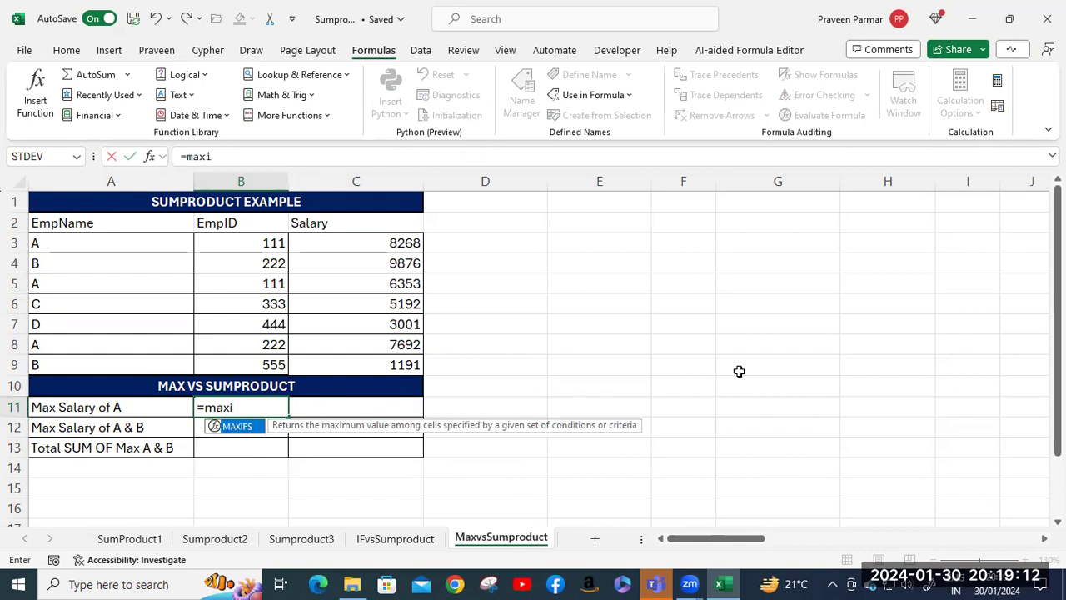
{"action": "key", "text": "BackSpace"}
{"action": "key", "text": "BackSpace"}
{"action": "key", "text": "BackSpace"}
{"action": "key", "text": "BackSpace"}
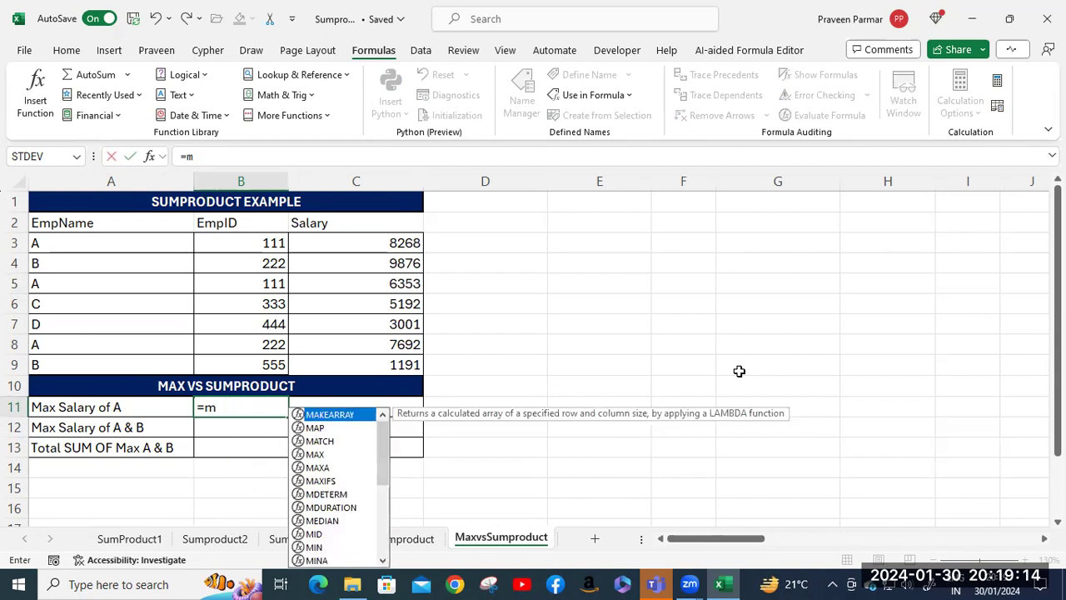
{"action": "key", "text": "BackSpace"}
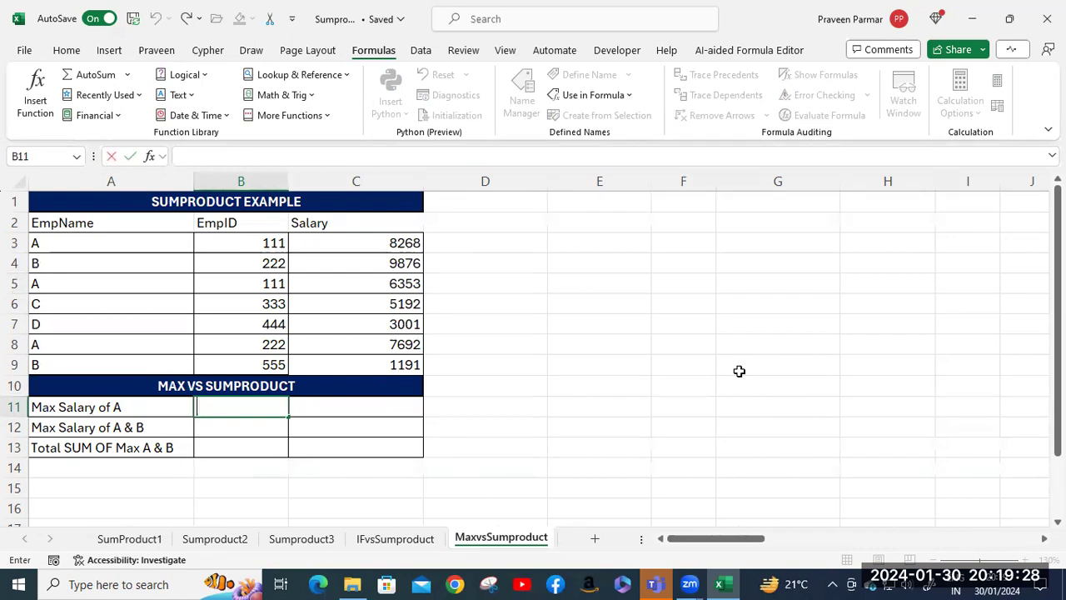
{"action": "left_click", "coordinate": [492, 403]}
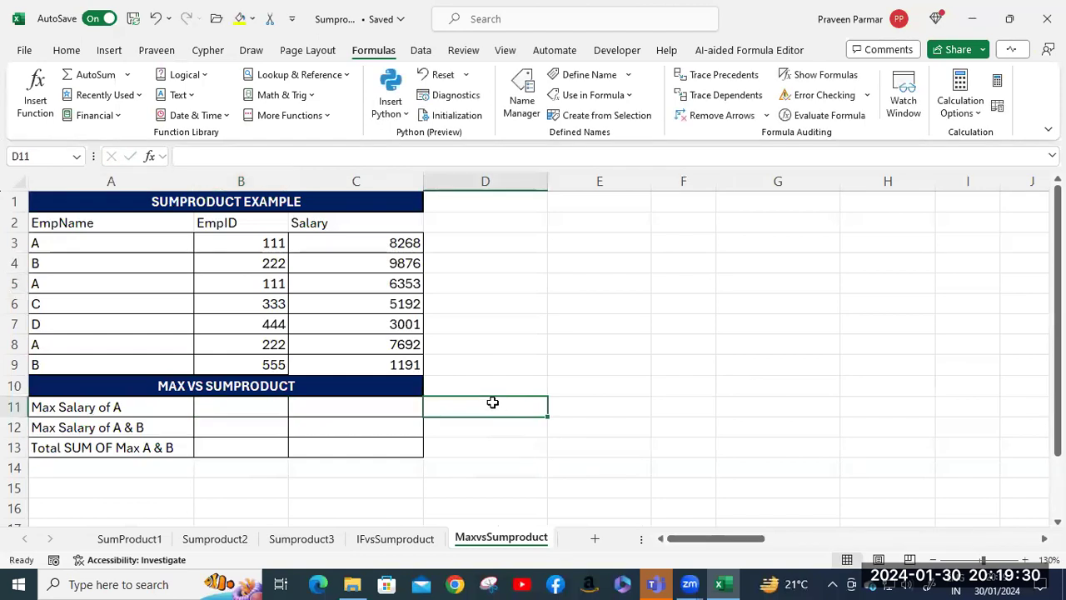
Restore the cleared formulas in B11:C13 of the MAX VS SUMPRODUCT table
{"action": "key", "text": "Left"}
{"action": "key", "text": "Left"}
{"action": "key", "text": "ctrl+v"}
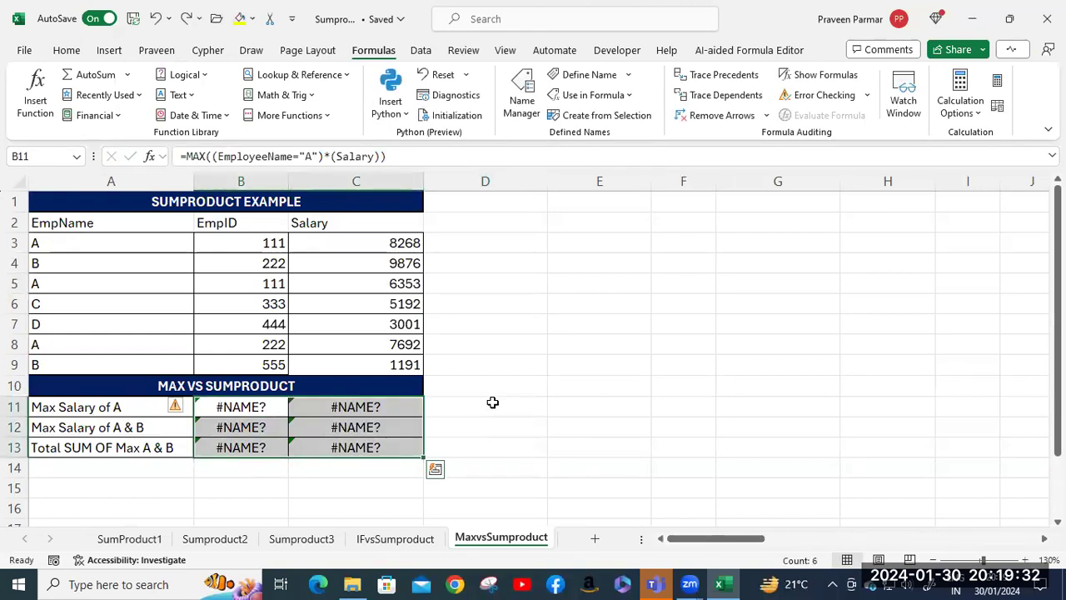
Try the array formula =MAX((EmpName="A"),(Salary)) in B11 for the maximum salary of A
{"action": "left_click", "coordinate": [239, 408]}
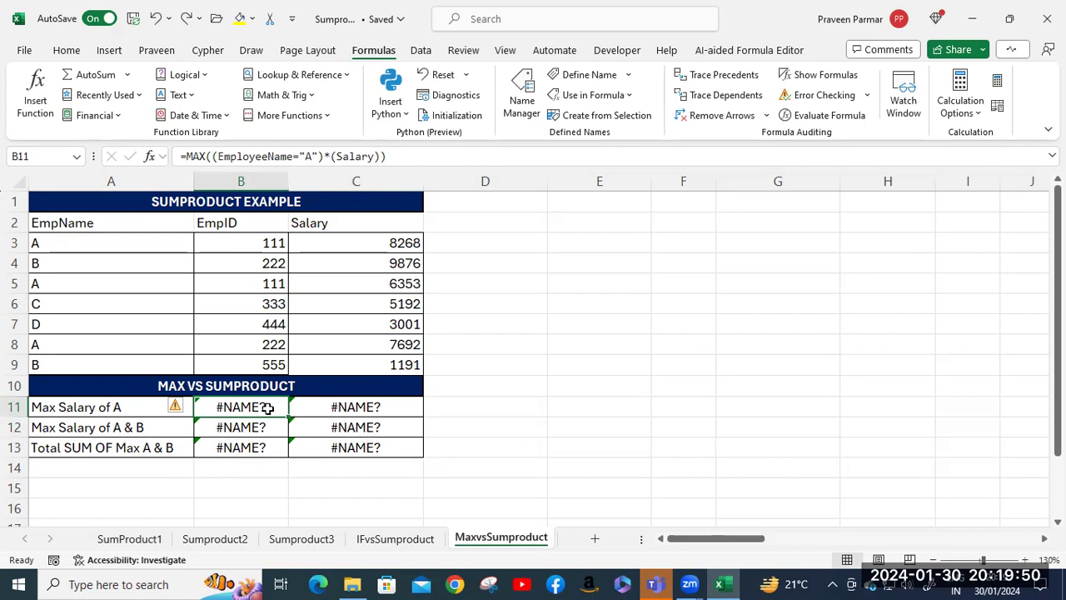
{"action": "type", "text": "="}
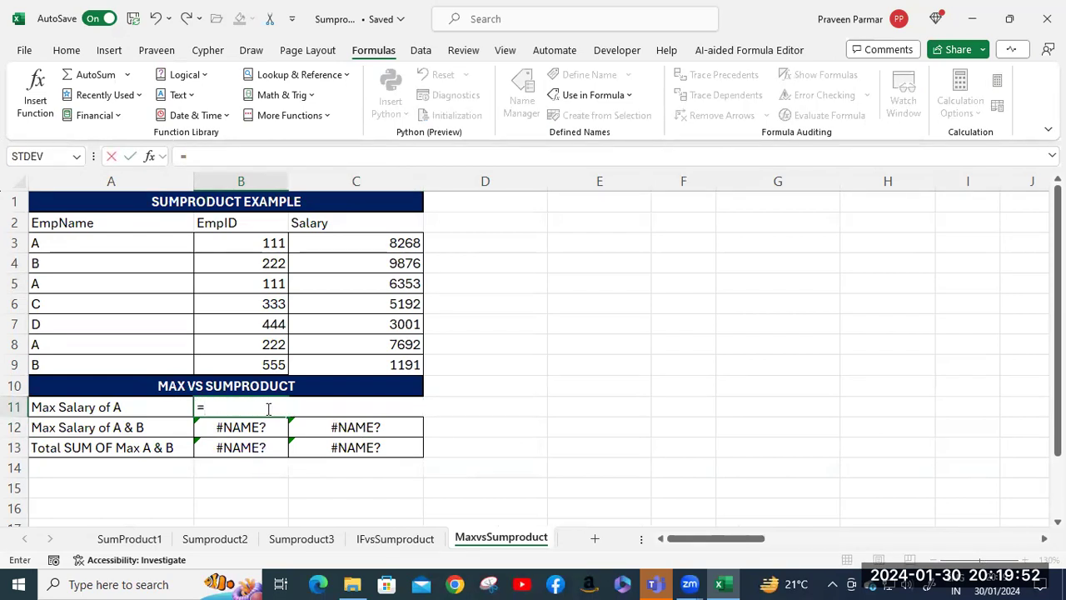
{"action": "type", "text": "max"}
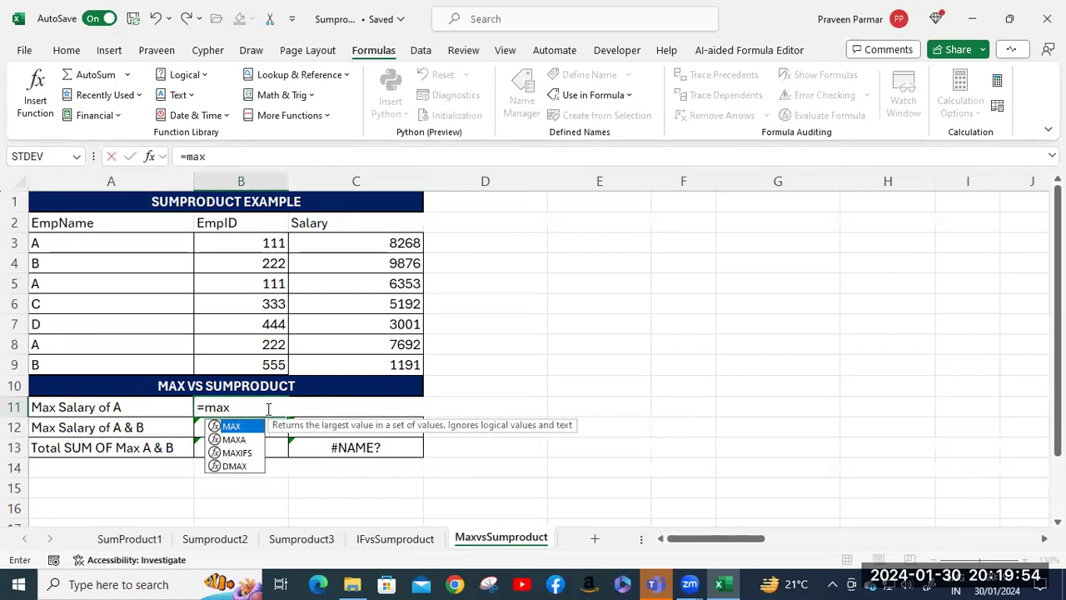
{"action": "key", "text": "Tab"}
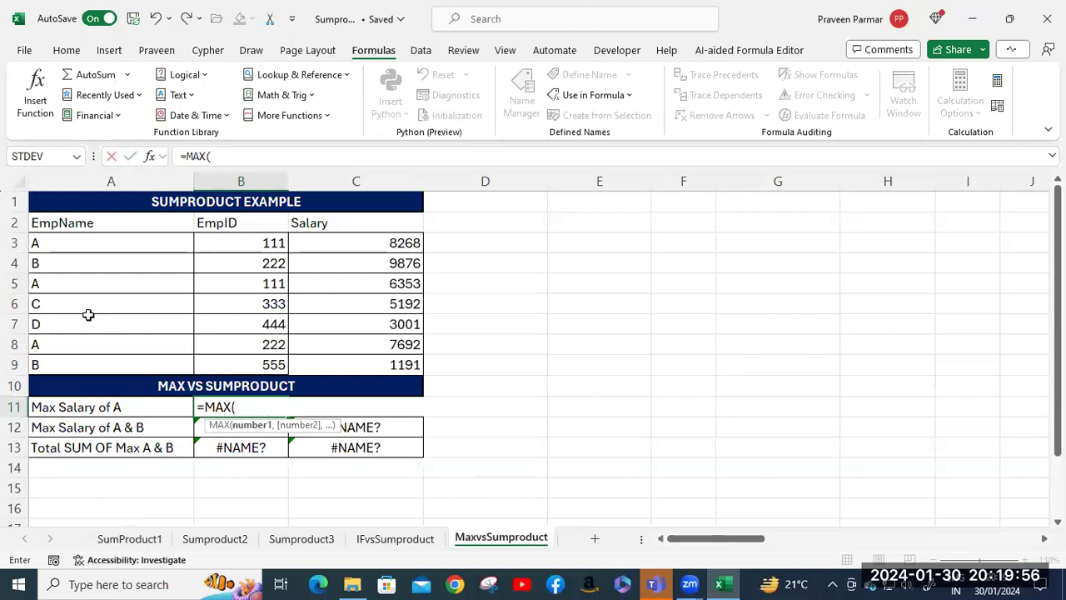
{"action": "type", "text": "e"}
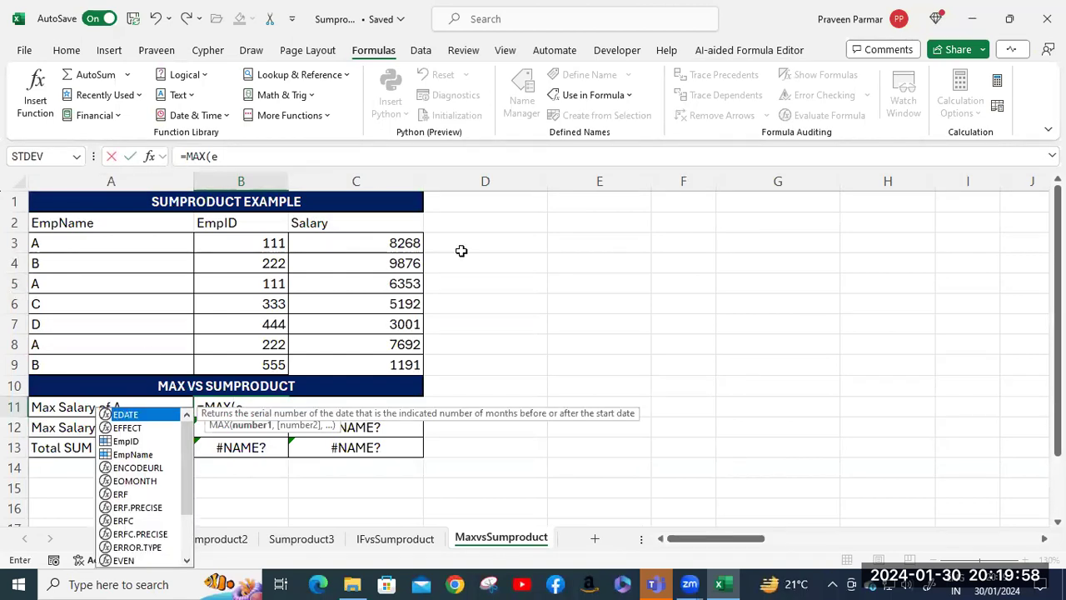
{"action": "key", "text": "BackSpace"}
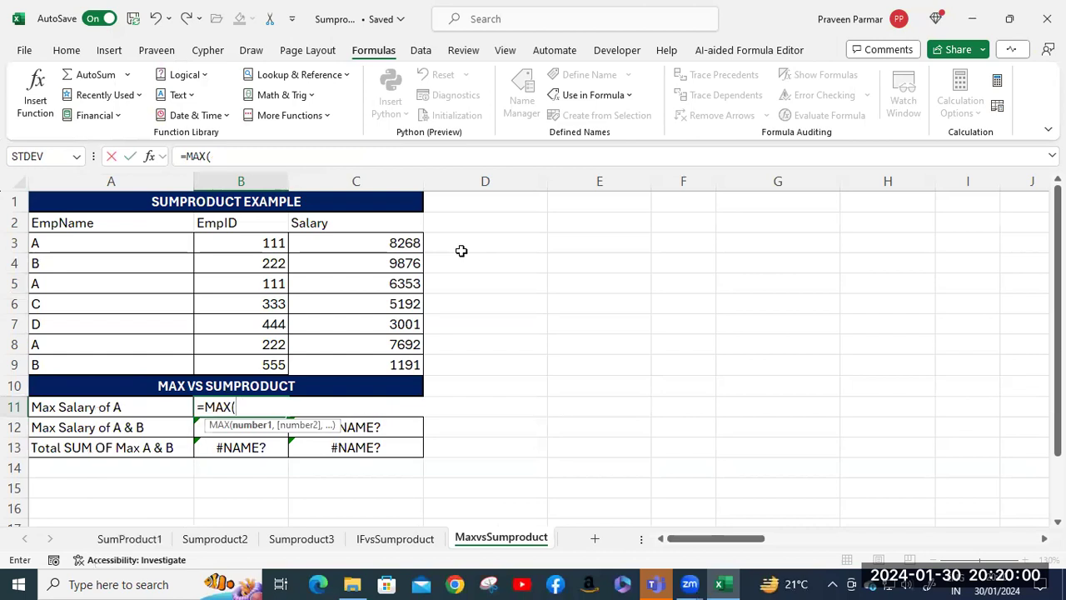
{"action": "type", "text": "(em"}
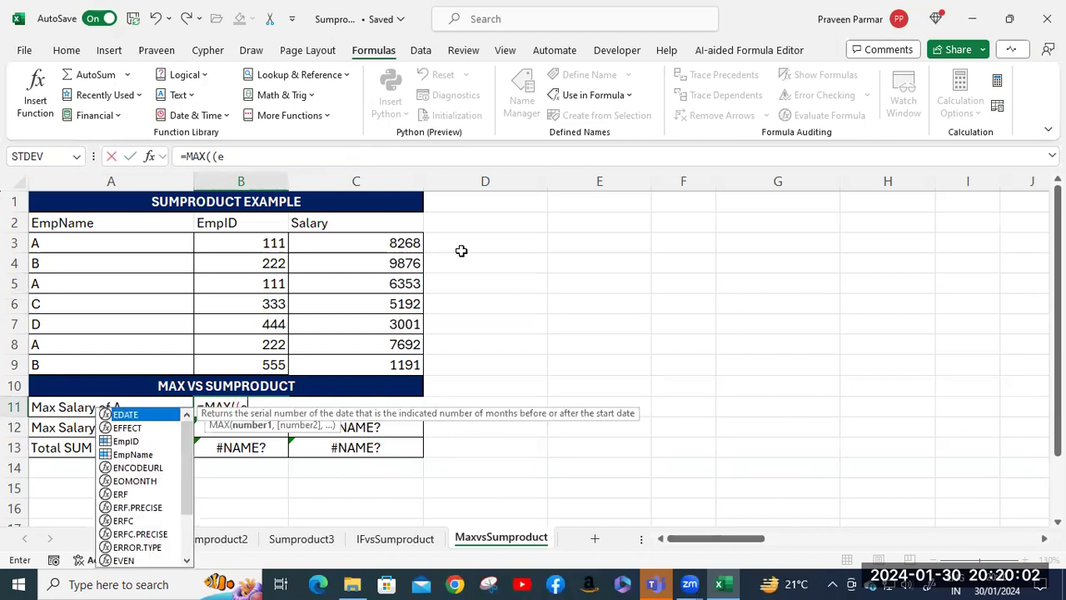
{"action": "key", "text": "Down"}
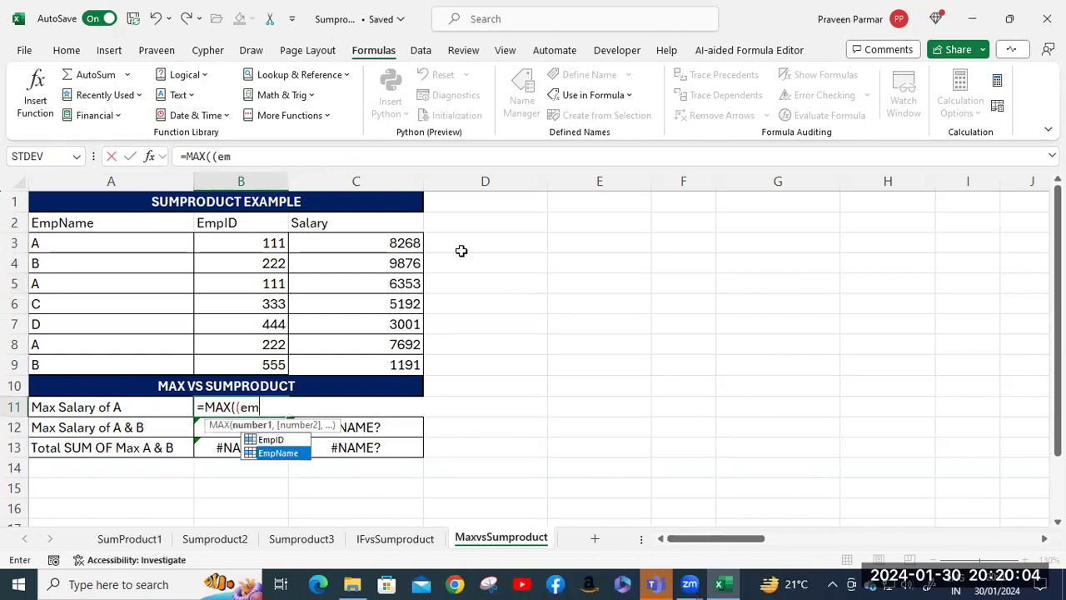
{"action": "key", "text": "Tab"}
{"action": "type", "text": "=\""}
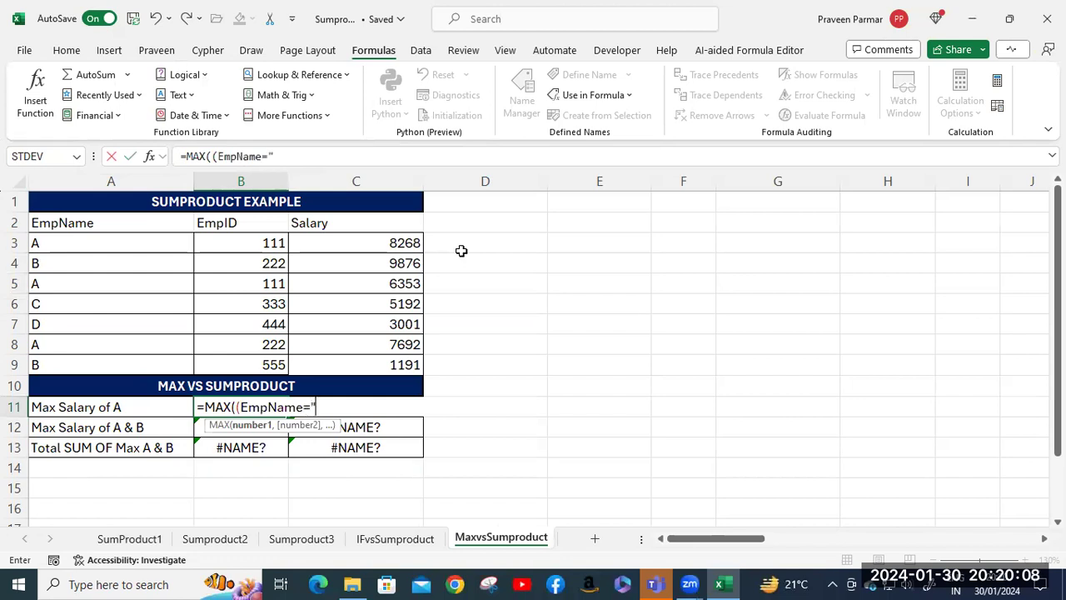
{"action": "type", "text": "A\","}
{"action": "key", "text": "BackSpace"}
{"action": "type", "text": "),"}
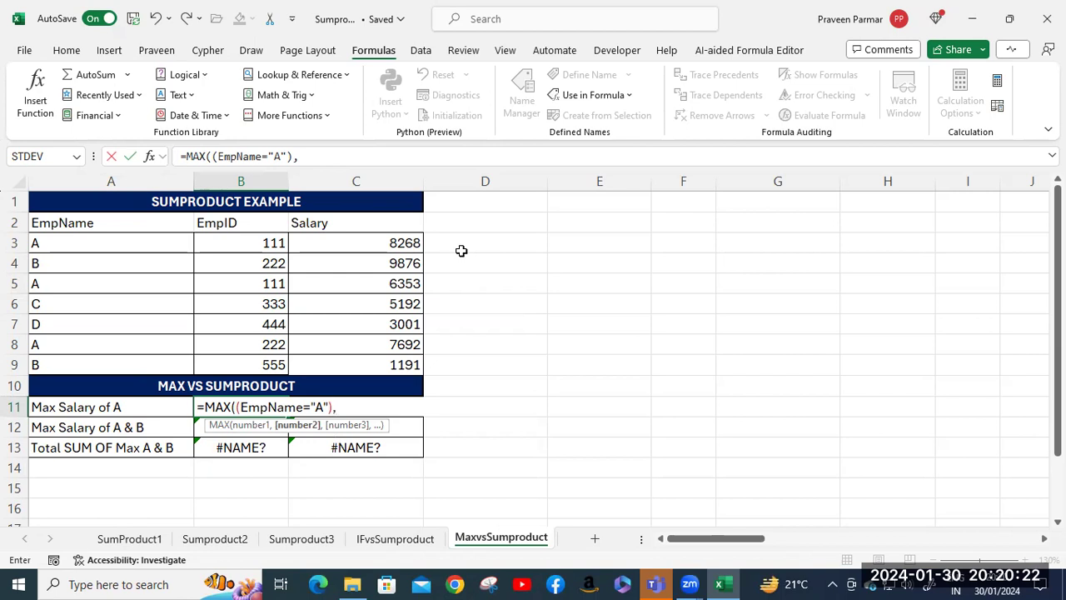
{"action": "type", "text": "(S"}
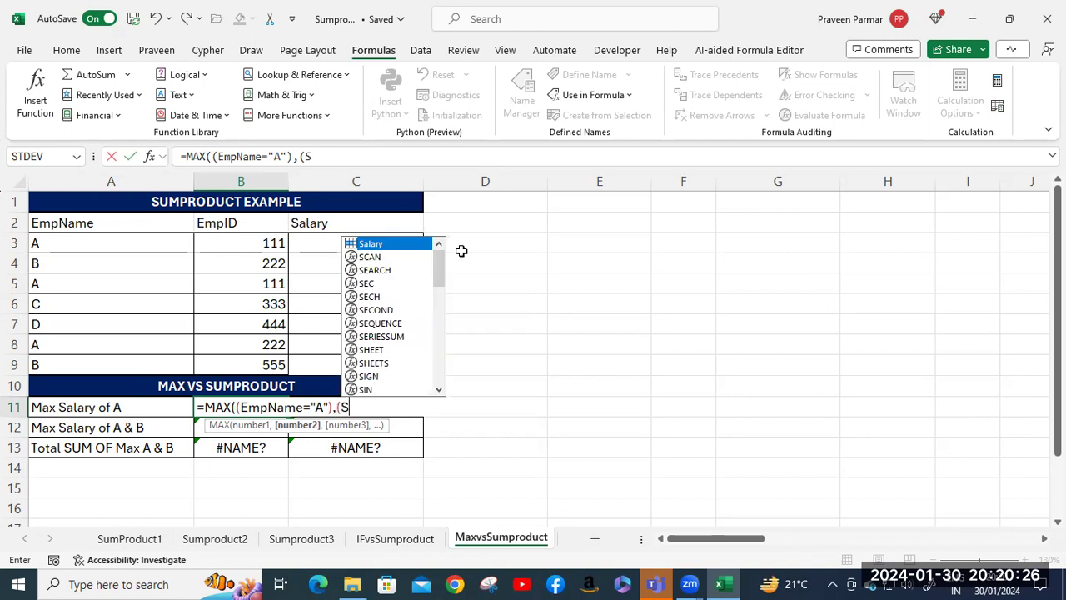
{"action": "key", "text": "Tab"}
{"action": "type", "text": ")"}
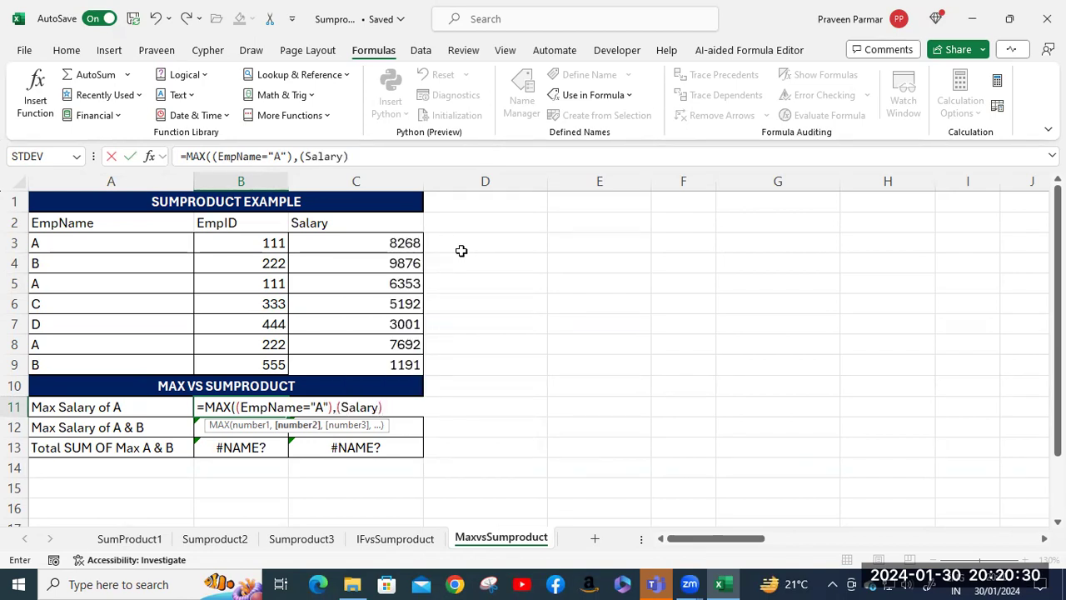
{"action": "type", "text": ")"}
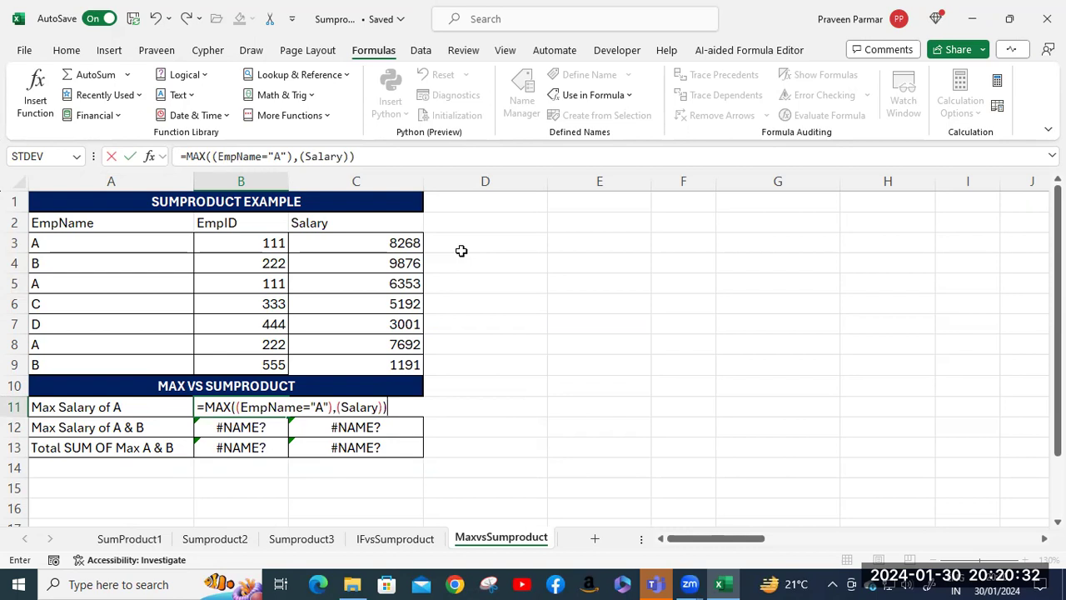
{"action": "key", "text": "ctrl+shift+Return"}
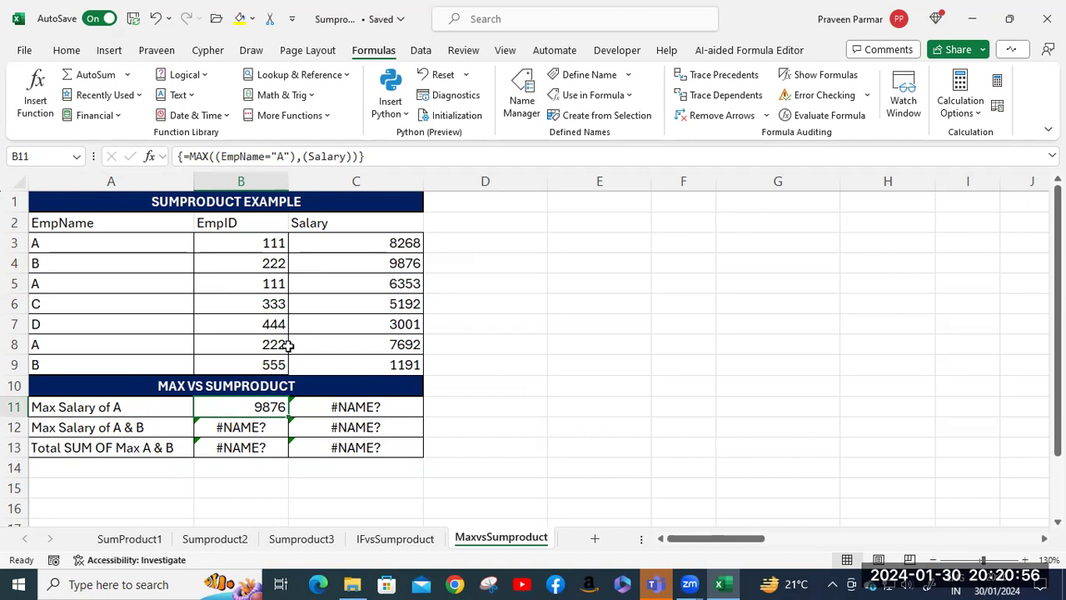
{"action": "double_click", "coordinate": [247, 408]}
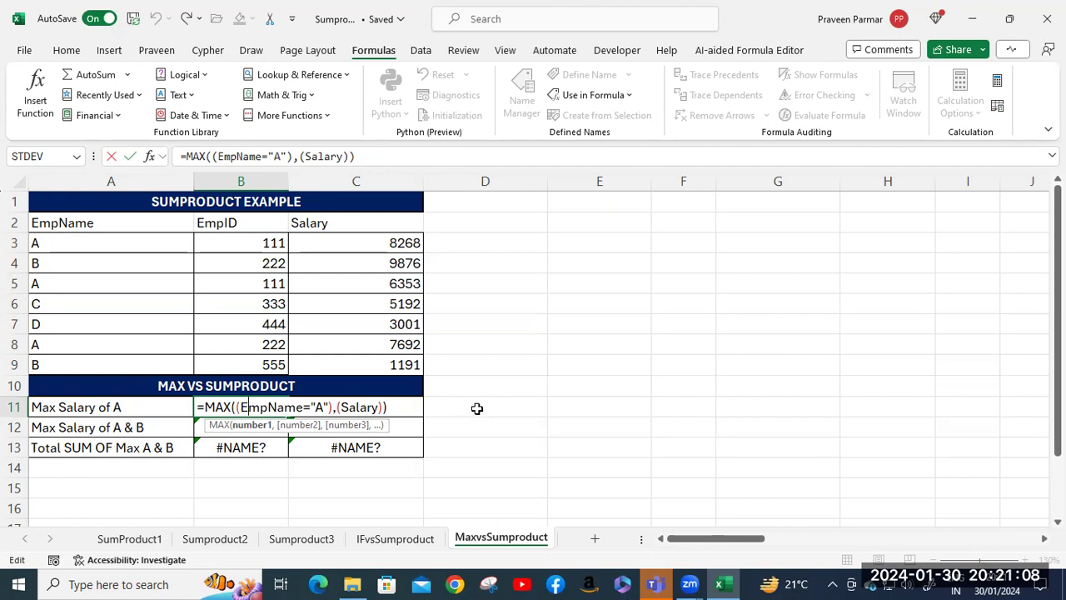
{"action": "left_click", "coordinate": [397, 407]}
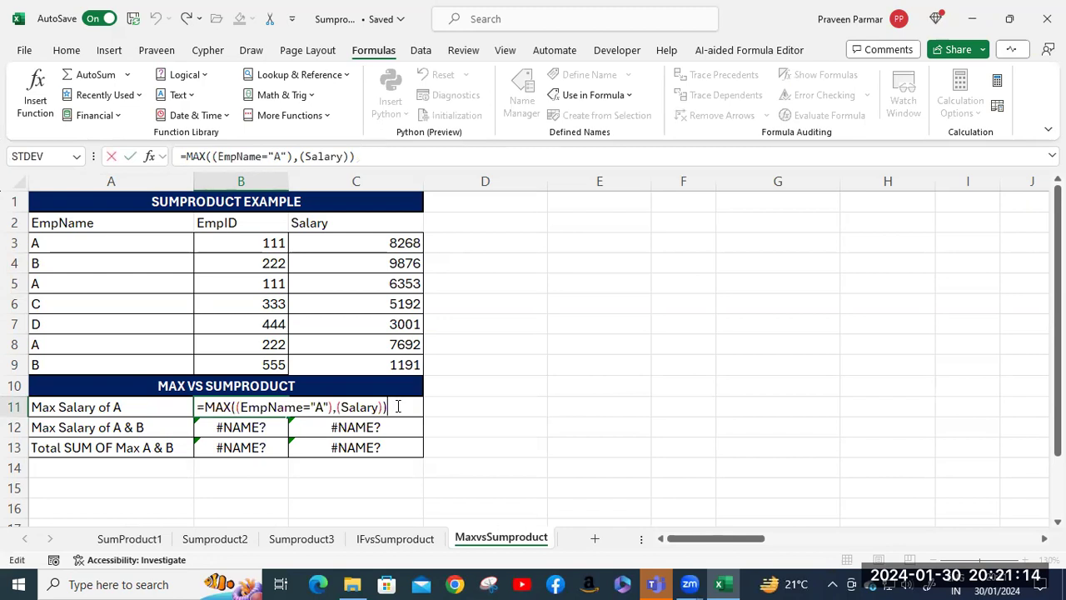
{"action": "key", "text": "BackSpace"}
{"action": "key", "text": "BackSpace"}
{"action": "key", "text": "BackSpace"}
{"action": "key", "text": "BackSpace"}
{"action": "key", "text": "BackSpace"}
{"action": "key", "text": "BackSpace"}
{"action": "key", "text": "BackSpace"}
{"action": "key", "text": "BackSpace"}
{"action": "key", "text": "BackSpace"}
{"action": "key", "text": "BackSpace"}
{"action": "key", "text": "BackSpace"}
{"action": "key", "text": "BackSpace"}
{"action": "key", "text": "BackSpace"}
{"action": "key", "text": "BackSpace"}
{"action": "key", "text": "BackSpace"}
{"action": "key", "text": "BackSpace"}
{"action": "key", "text": "BackSpace"}
{"action": "key", "text": "BackSpace"}
{"action": "key", "text": "BackSpace"}
{"action": "key", "text": "BackSpace"}
{"action": "key", "text": "BackSpace"}
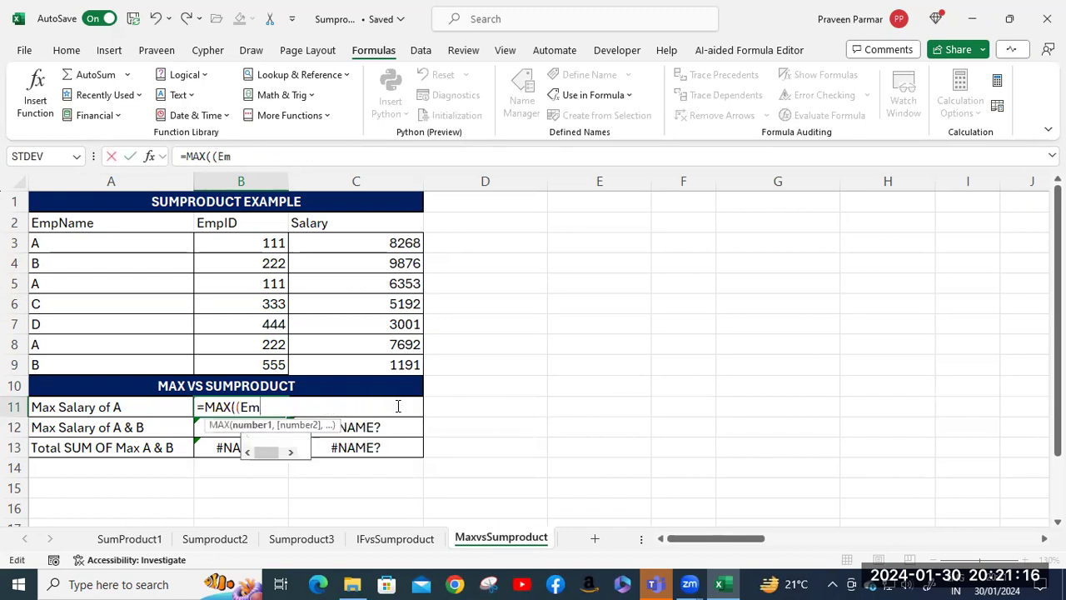
{"action": "left_click", "coordinate": [548, 406]}
{"action": "key", "text": "ctrl+z"}
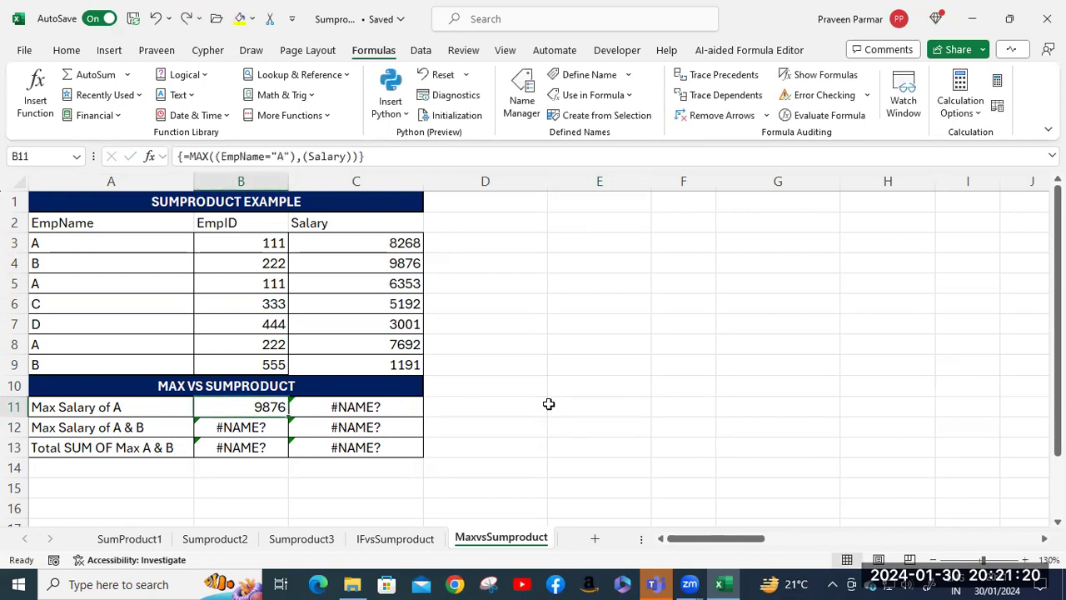
Undo the changes to B11 back to the original array formula =MAX((EmployeeName="A")*(Sal))
{"action": "key", "text": "ctrl+z"}
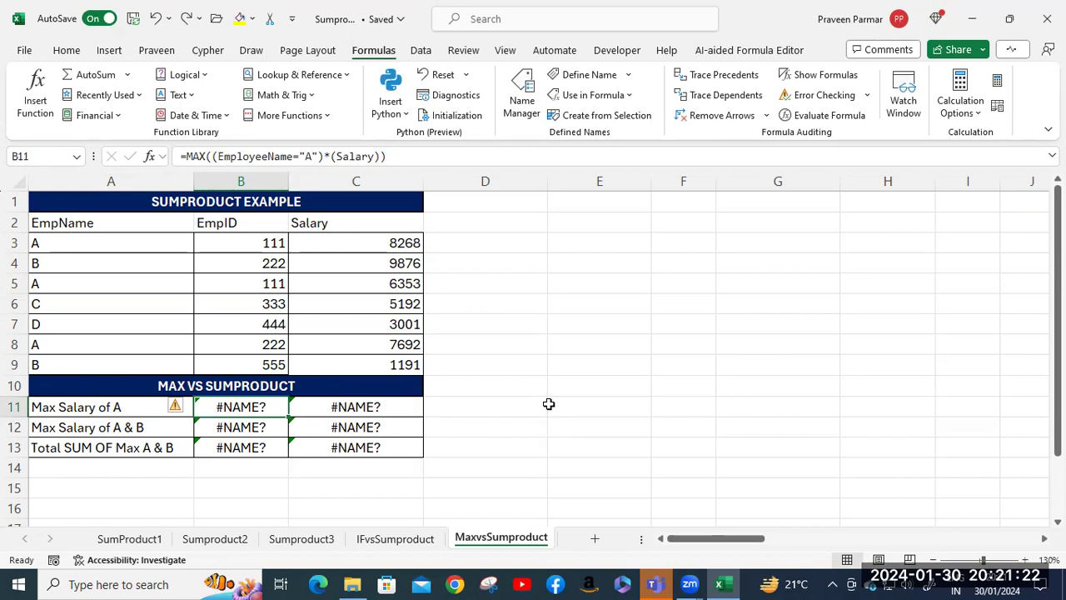
{"action": "key", "text": "ctrl+z"}
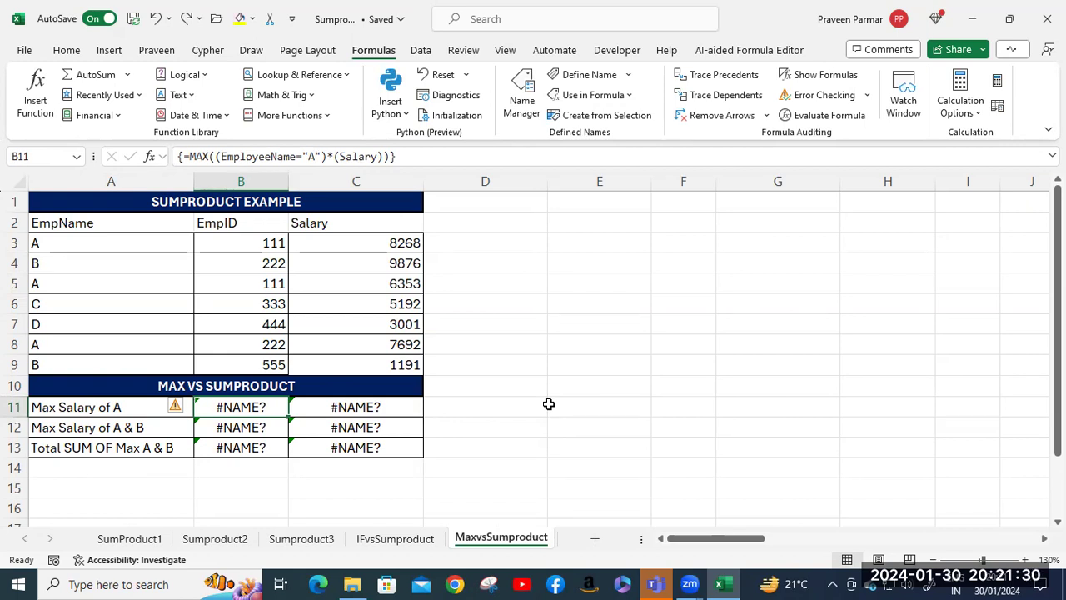
{"action": "key", "text": "F2"}
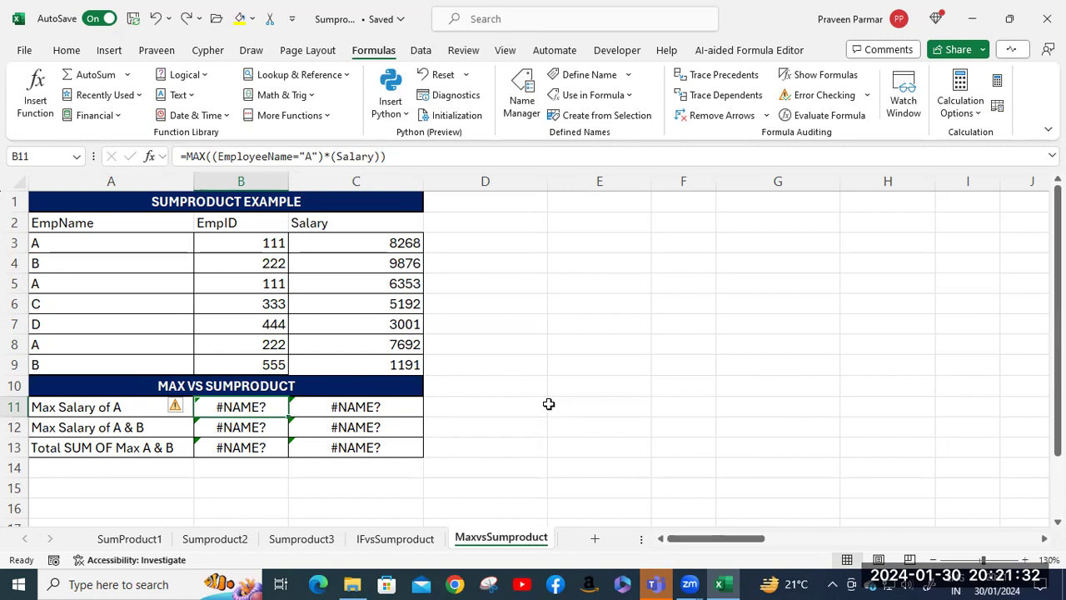
{"action": "key", "text": "Escape"}
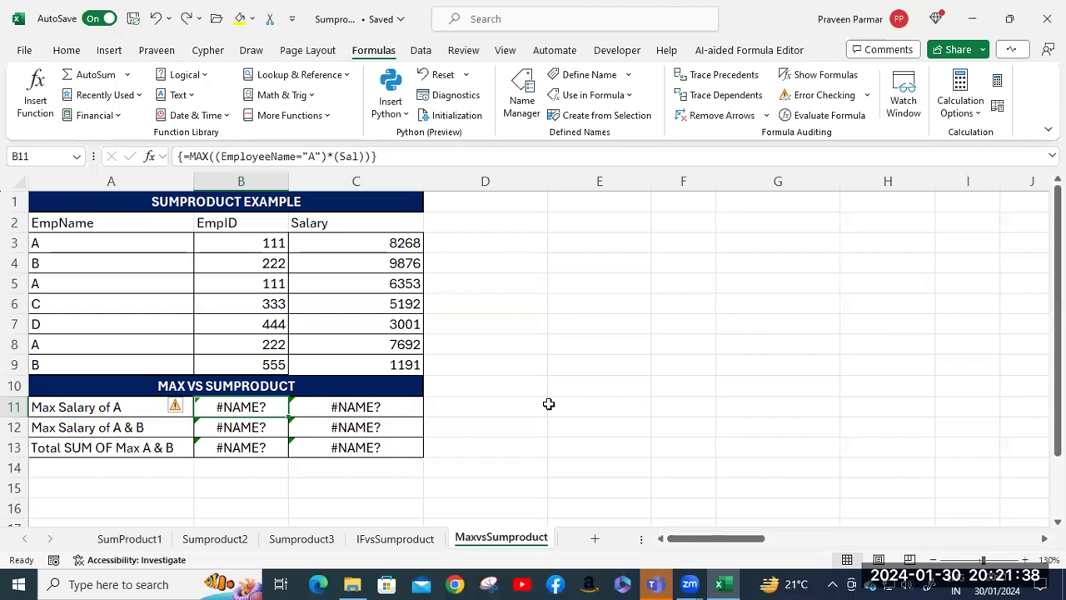
Reopen the MAX formula in B11 and re-enter it as an array formula
{"action": "double_click", "coordinate": [235, 408]}
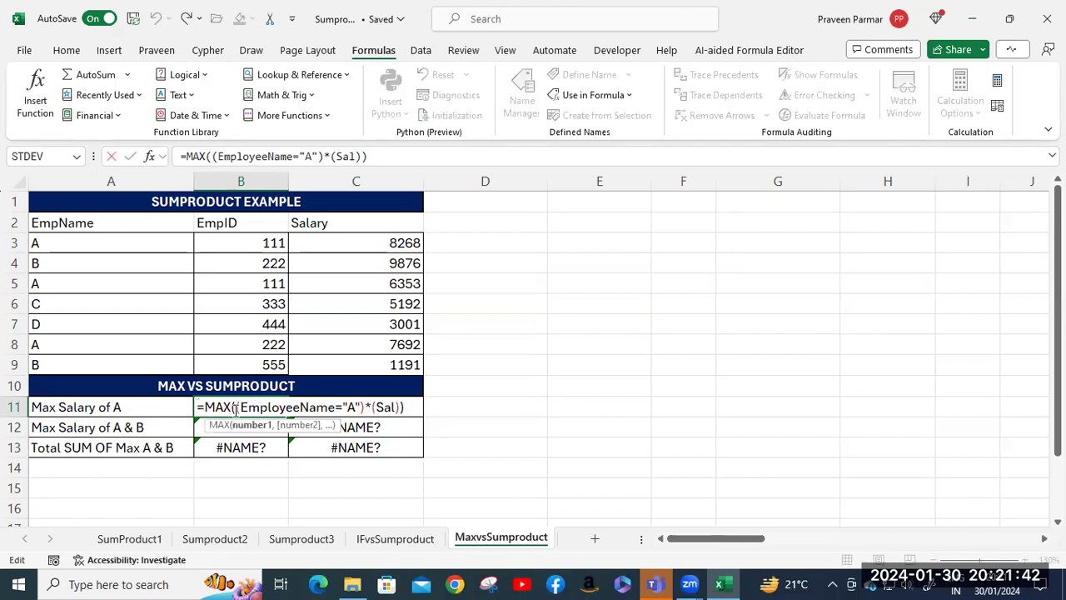
{"action": "left_click", "coordinate": [409, 409]}
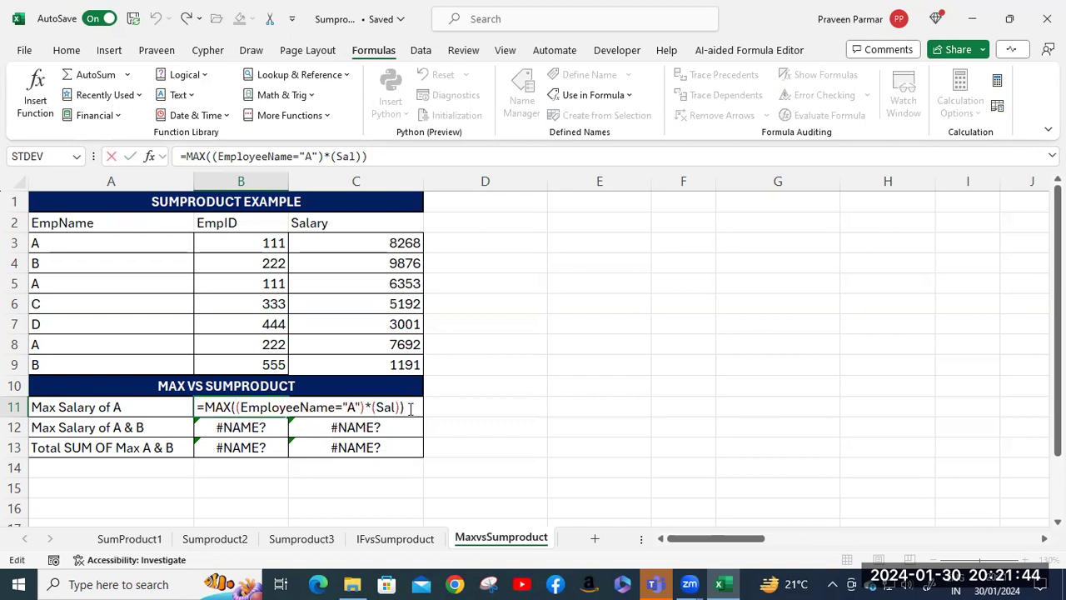
{"action": "key", "text": "ctrl+shift+Return"}
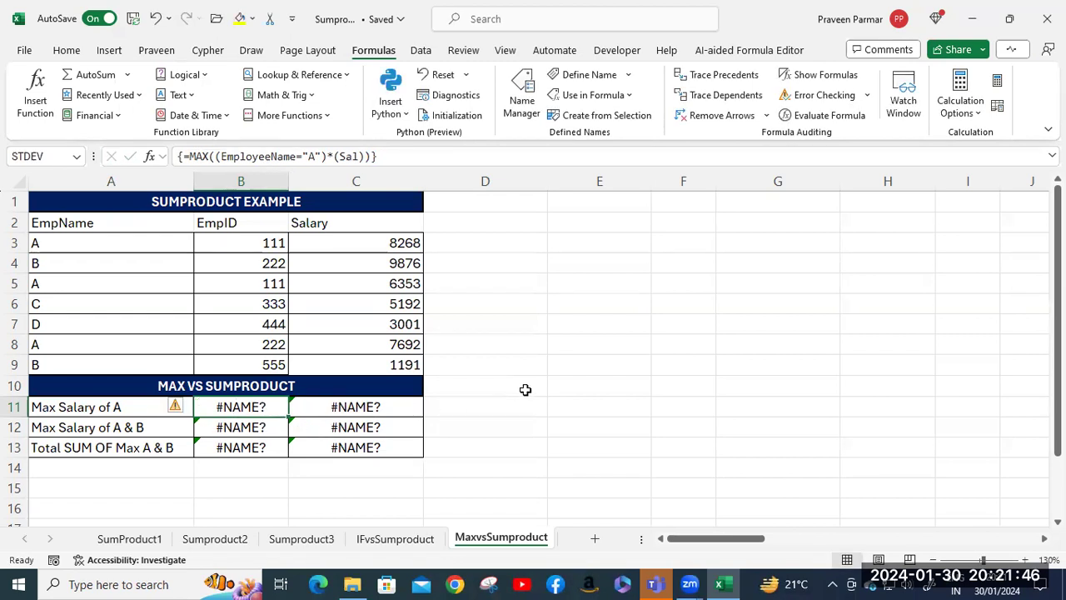
Enter the array formula =MAX((EmpName="A")*(Salary)) in D11 for the maximum salary of A
{"action": "left_click", "coordinate": [525, 408]}
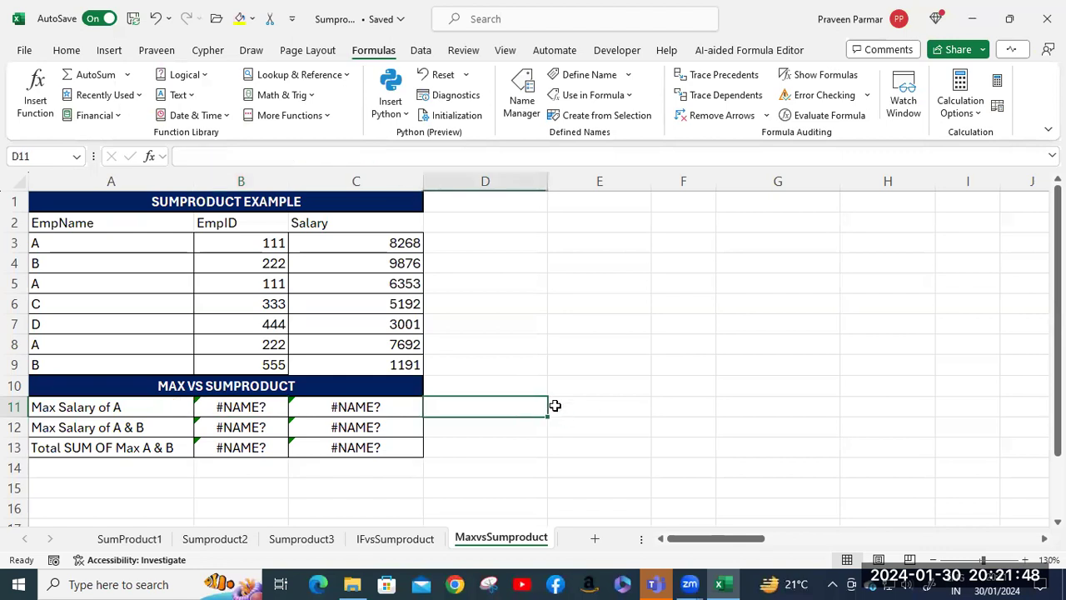
{"action": "type", "text": "="}
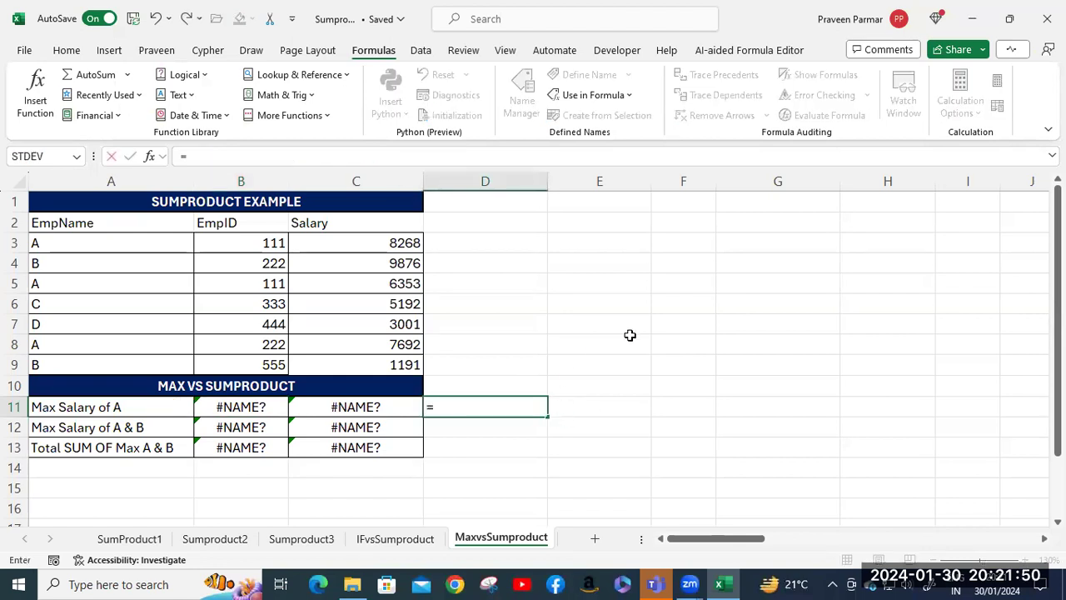
{"action": "type", "text": "max"}
{"action": "key", "text": "Tab"}
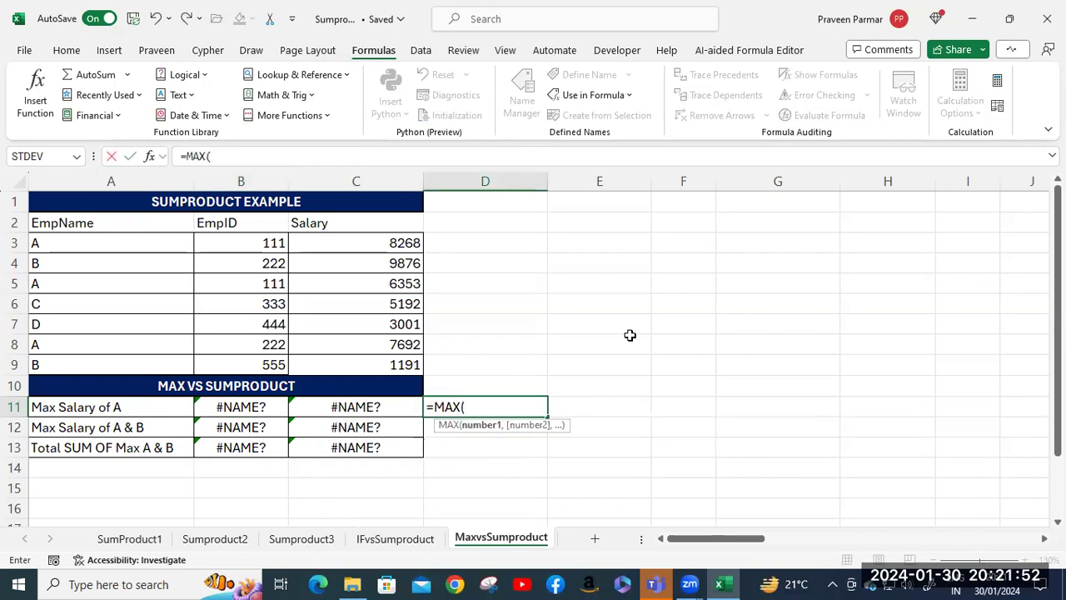
{"action": "type", "text": "(em"}
{"action": "key", "text": "Down"}
{"action": "key", "text": "Tab"}
{"action": "type", "text": "=\"A"}
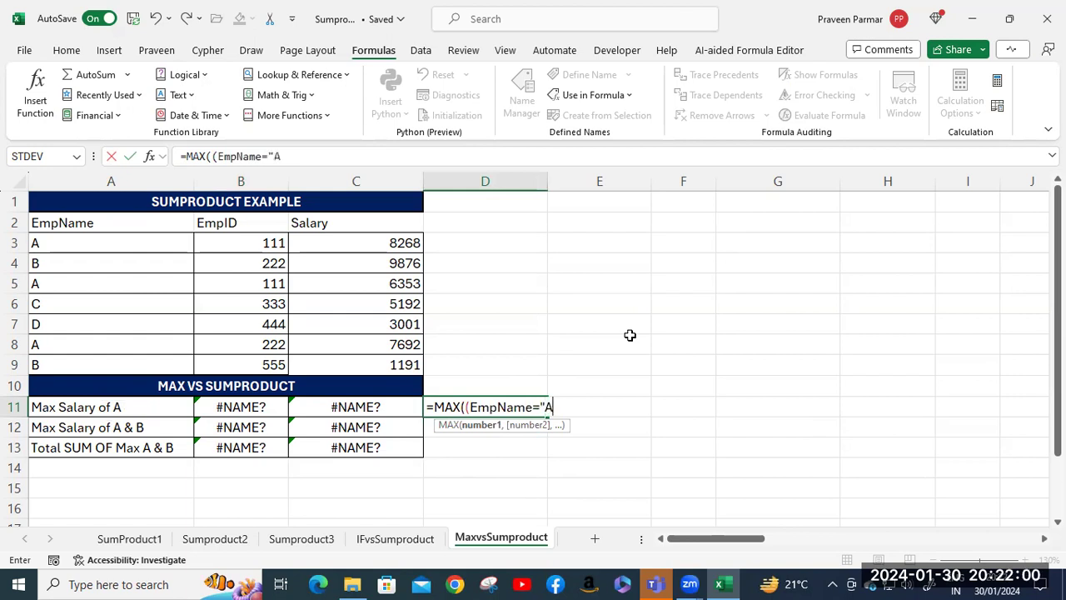
{"action": "type", "text": "\")*(S`"}
{"action": "key", "text": "BackSpace"}
{"action": "key", "text": "BackSpace"}
{"action": "type", "text": "Salary"}
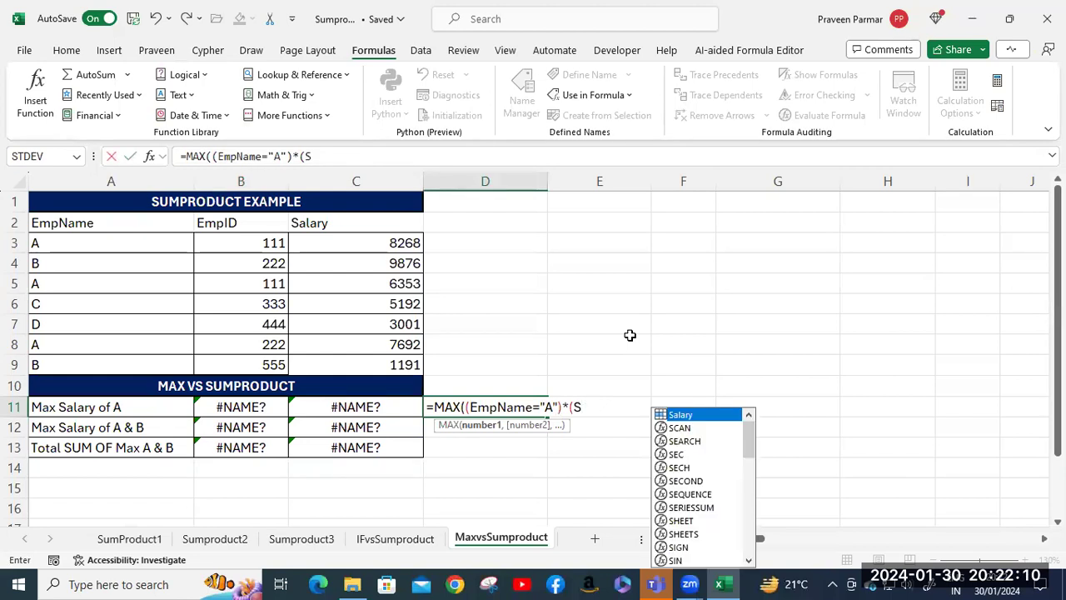
{"action": "key", "text": "Tab"}
{"action": "type", "text": "))"}
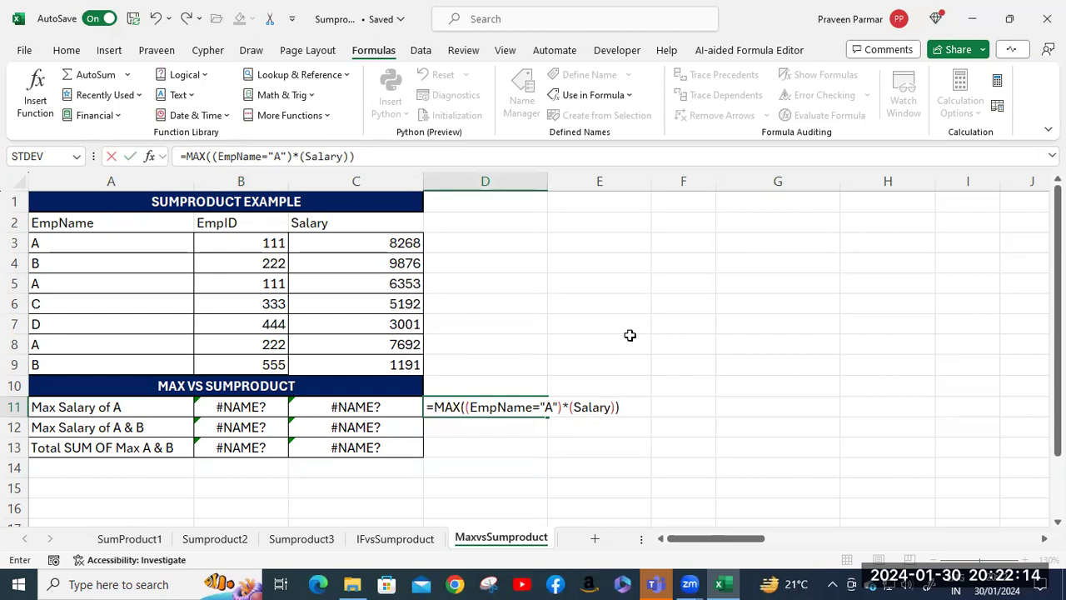
{"action": "key", "text": "ctrl+shift+Return"}
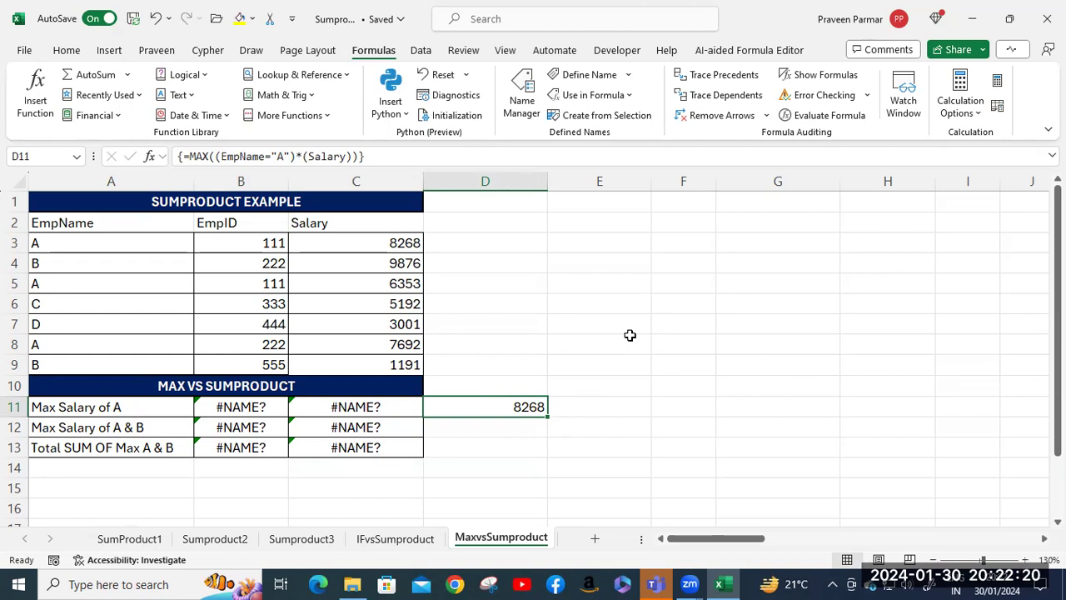
Clear the old formula in B11 and enter =MAX((EmpName="A")*(Salary)) there as an array formula
{"action": "left_click", "coordinate": [221, 410]}
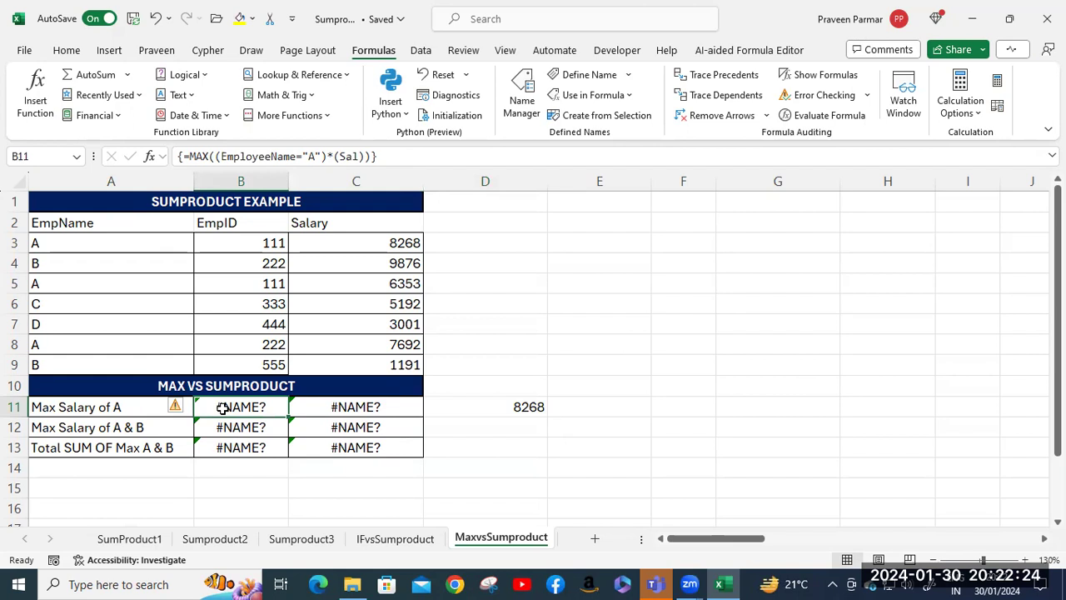
{"action": "key", "text": "Delete"}
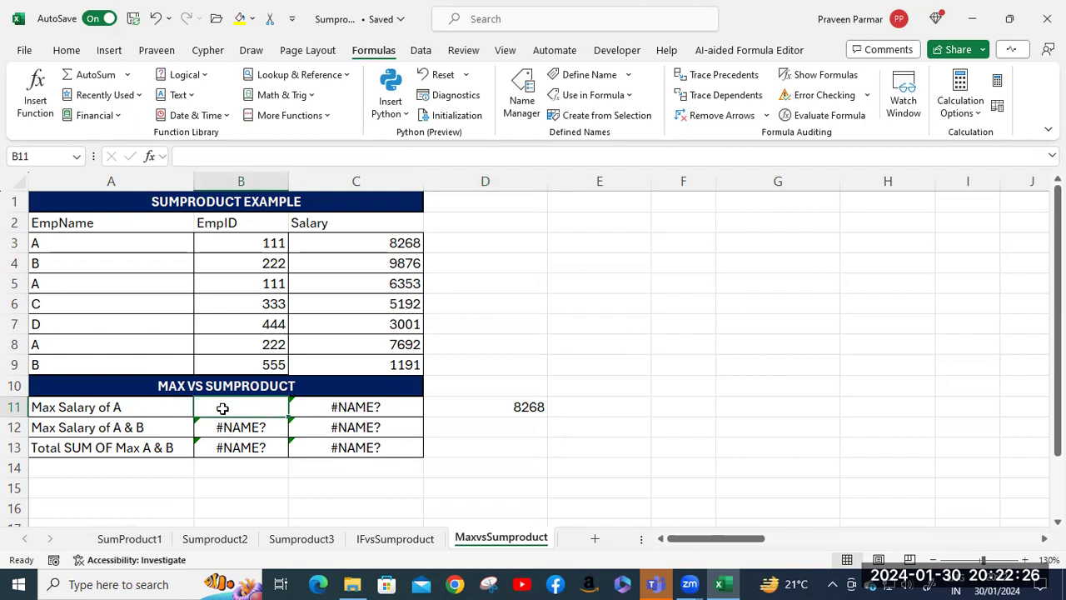
{"action": "double_click", "coordinate": [238, 407]}
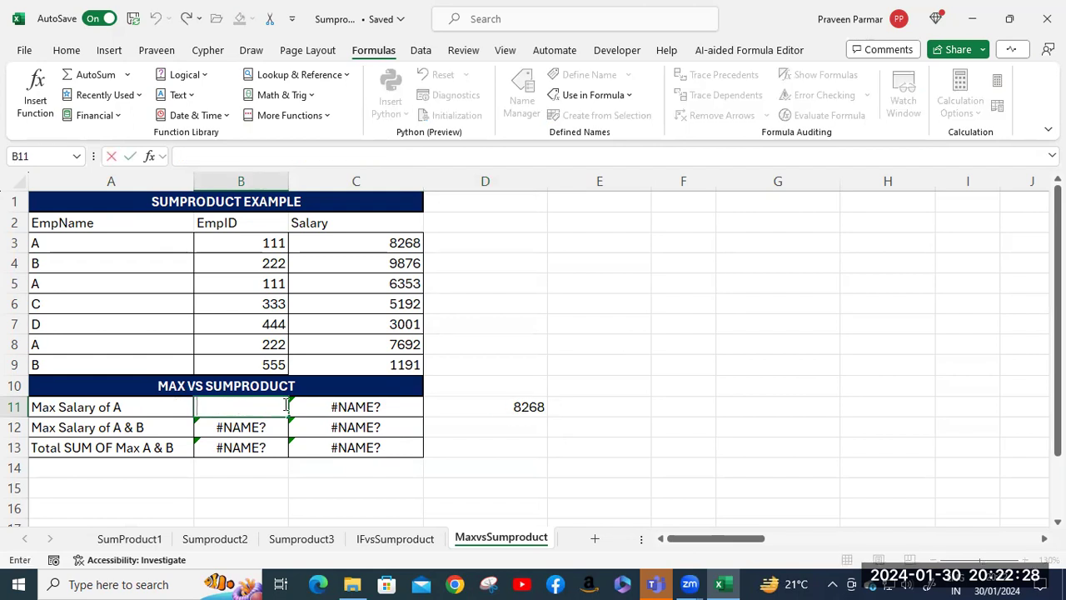
{"action": "type", "text": "="}
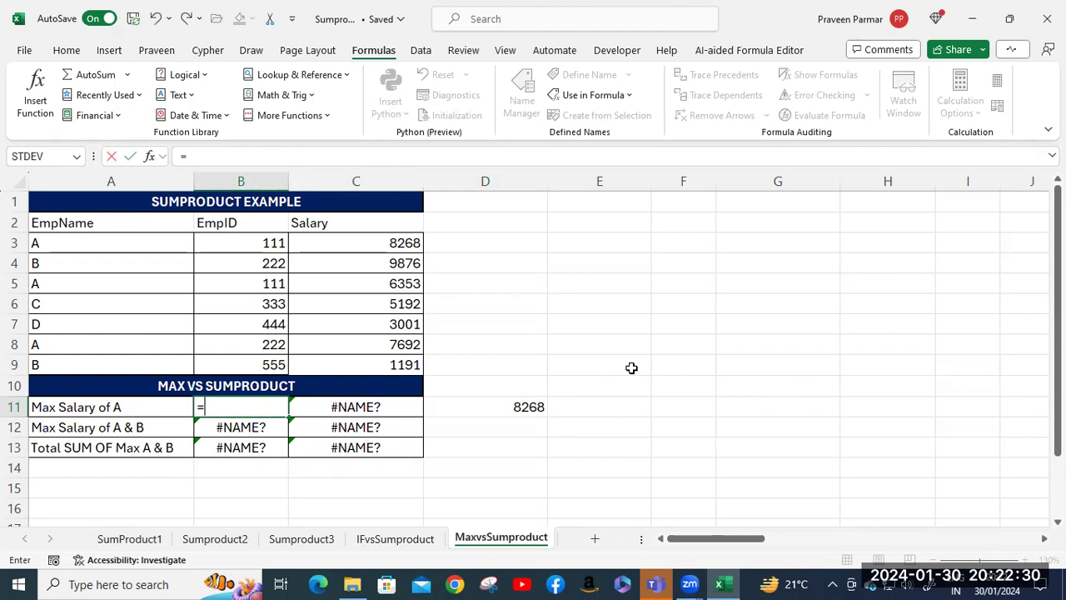
{"action": "type", "text": "max"}
{"action": "key", "text": "Tab"}
{"action": "key", "text": "Return"}
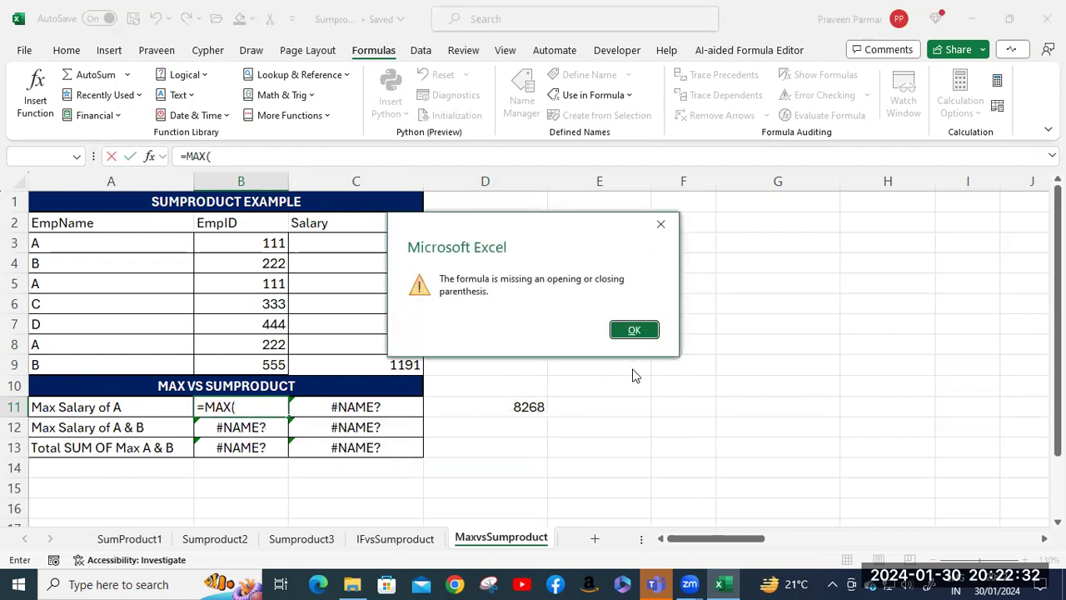
{"action": "left_click", "coordinate": [633, 329]}
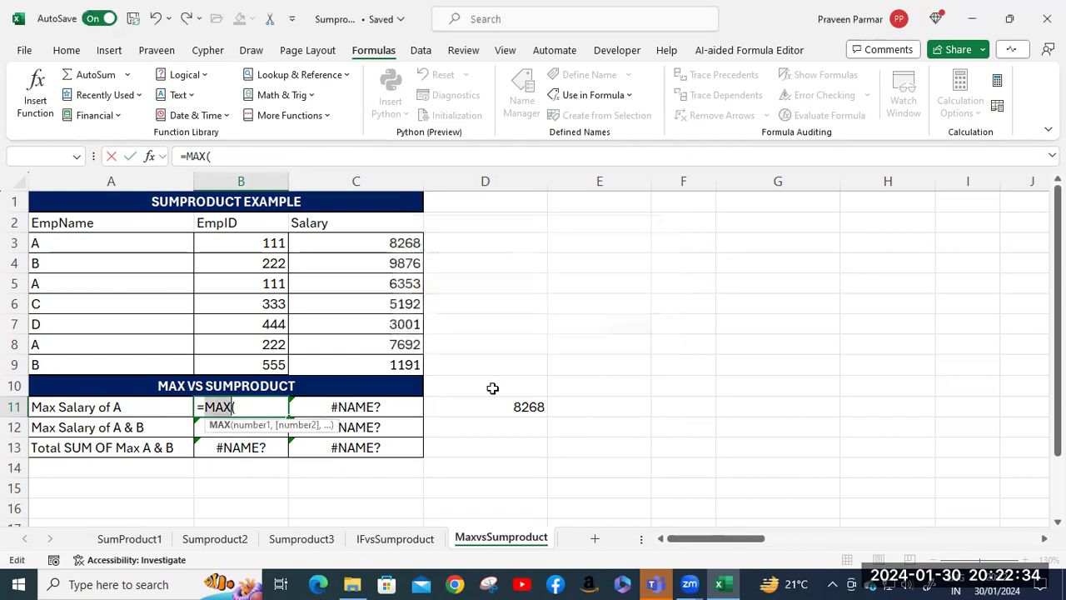
{"action": "left_click", "coordinate": [243, 403]}
{"action": "type", "text": "("}
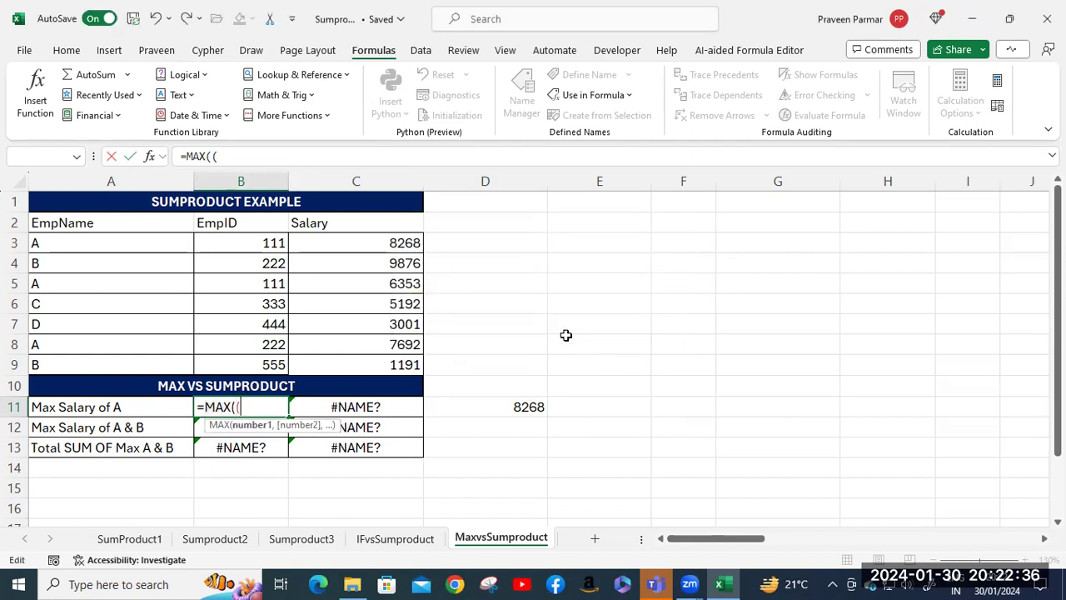
{"action": "type", "text": "em"}
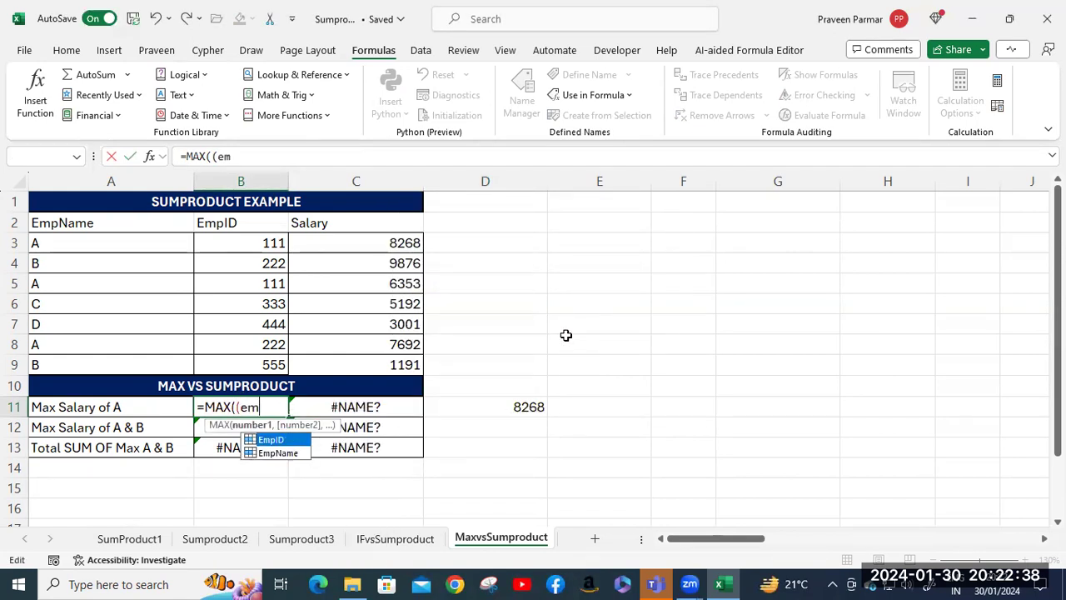
{"action": "key", "text": "Down"}
{"action": "key", "text": "Tab"}
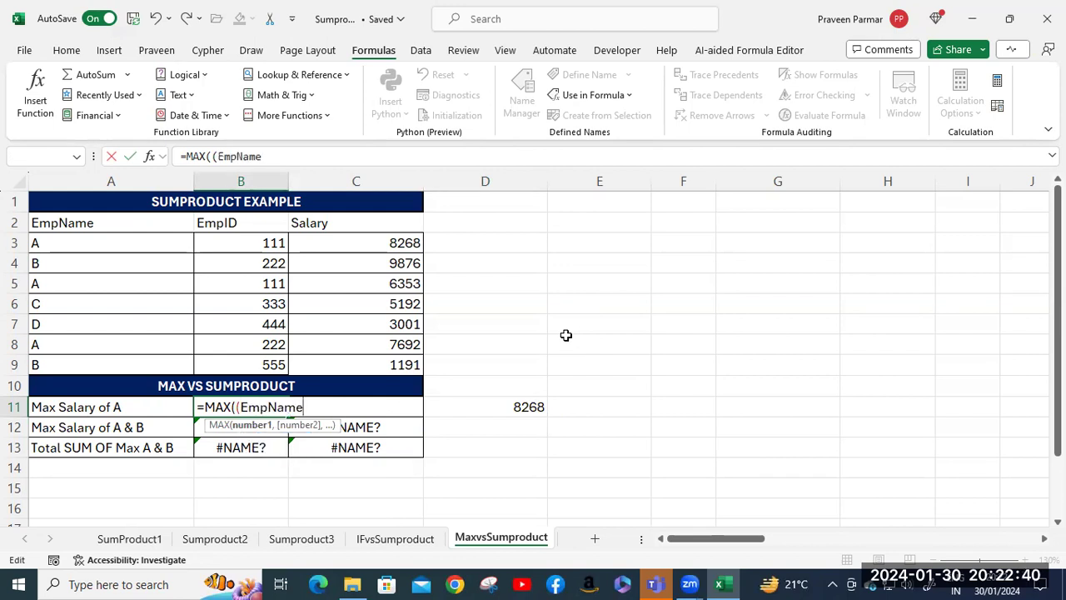
{"action": "type", "text": "=\"A\")*(S"}
{"action": "key", "text": "Tab"}
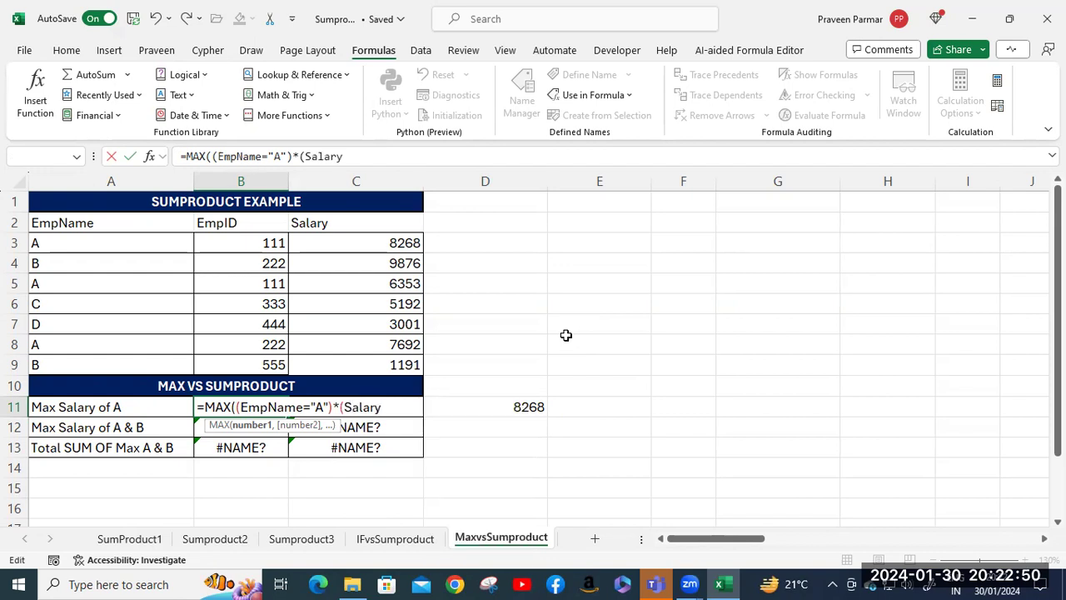
{"action": "type", "text": "))"}
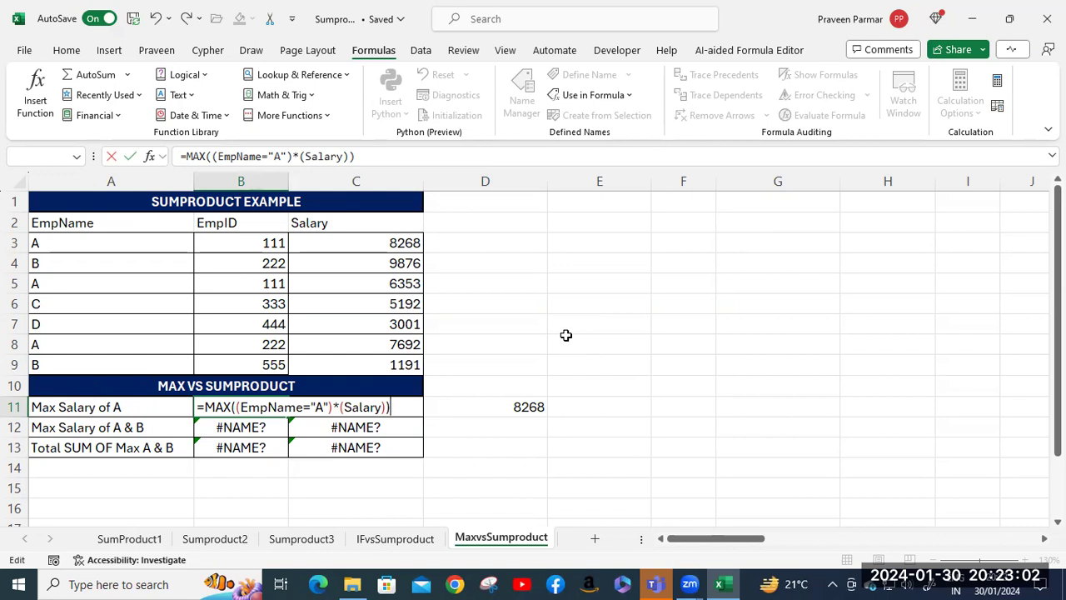
{"action": "key", "text": "ctrl+shift+Return"}
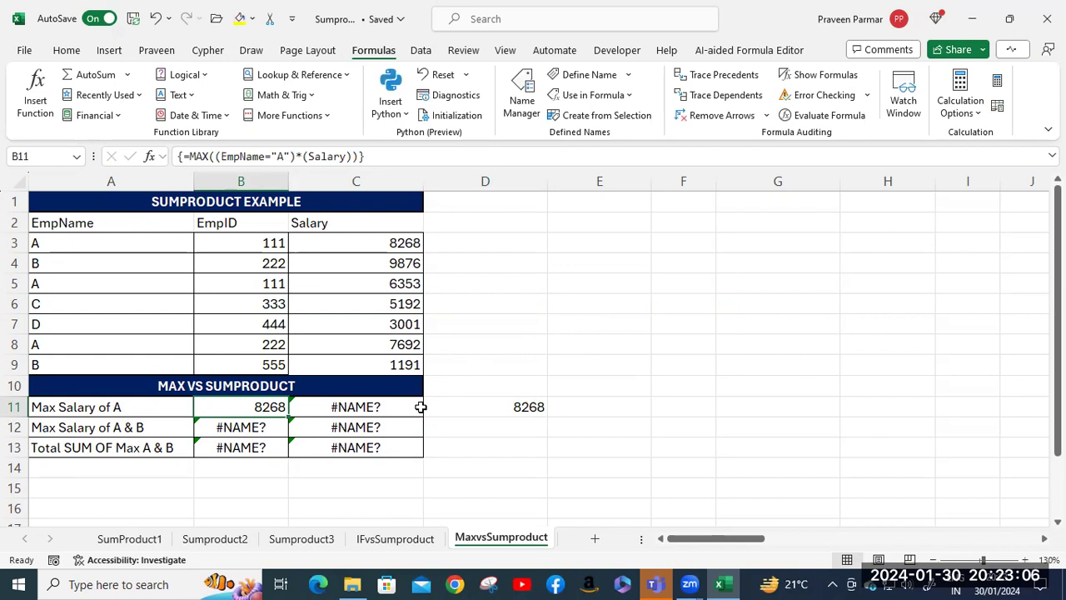
Evaluate the MAX part inside the SUMPRODUCT formula in C11, then restore the original expression
{"action": "double_click", "coordinate": [347, 408]}
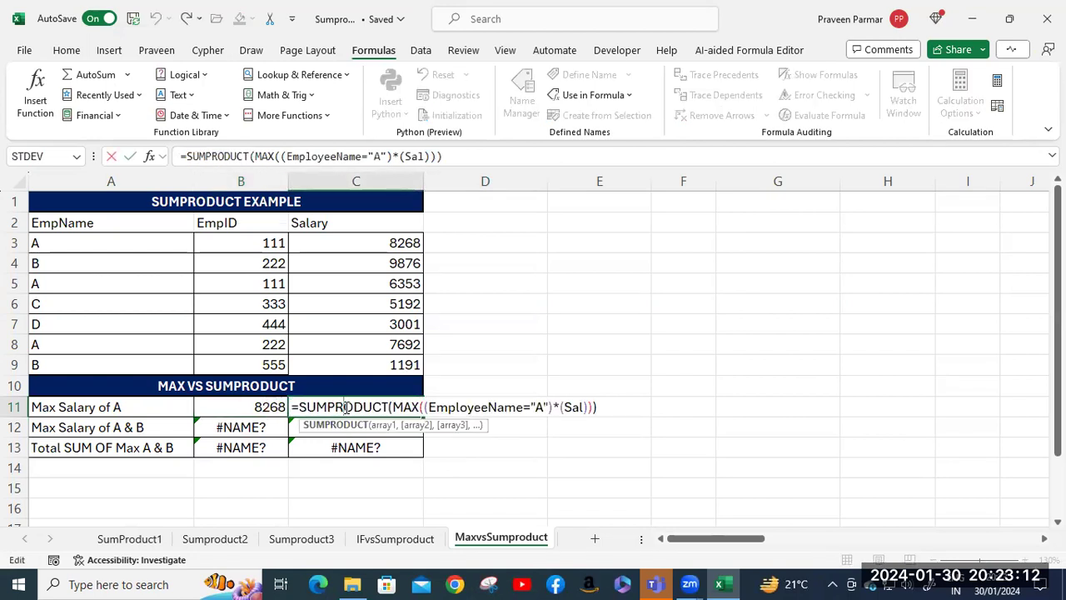
{"action": "left_click_drag", "start_coordinate": [391, 407], "coordinate": [556, 412]}
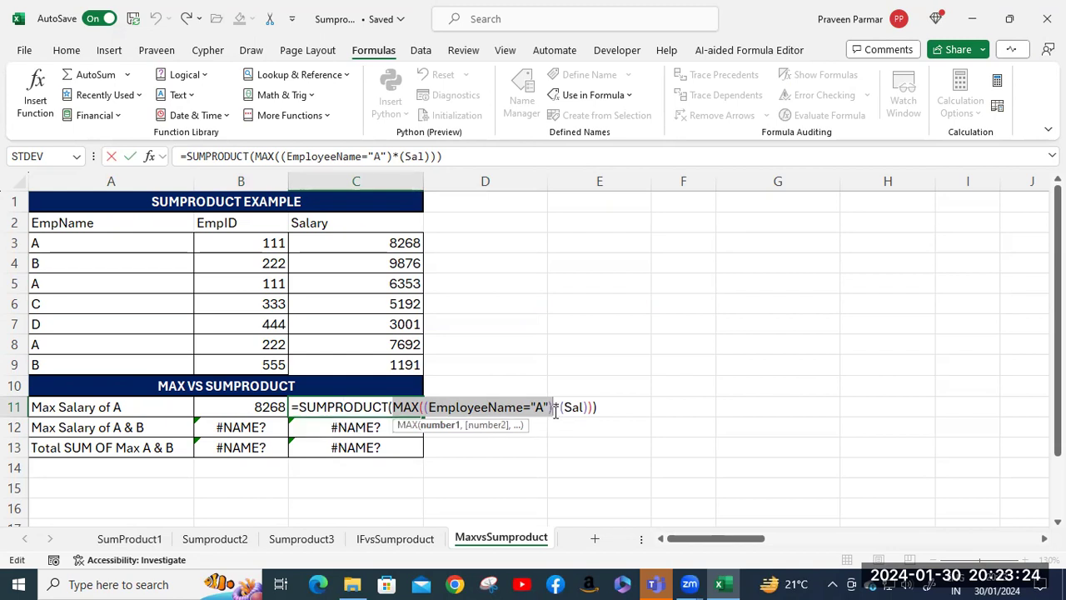
{"action": "key", "text": "F9"}
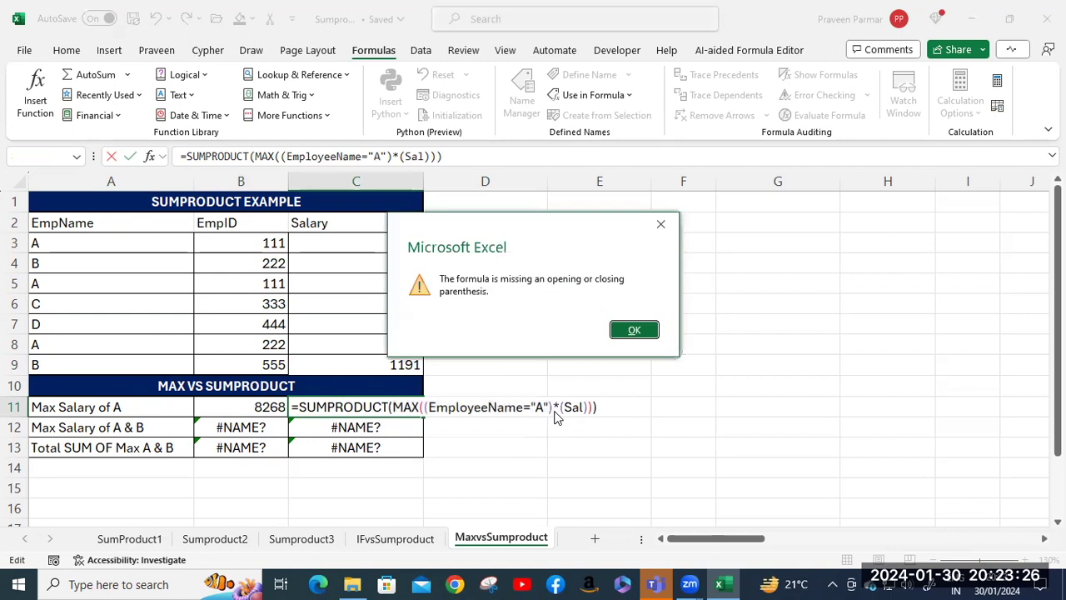
{"action": "left_click", "coordinate": [631, 329]}
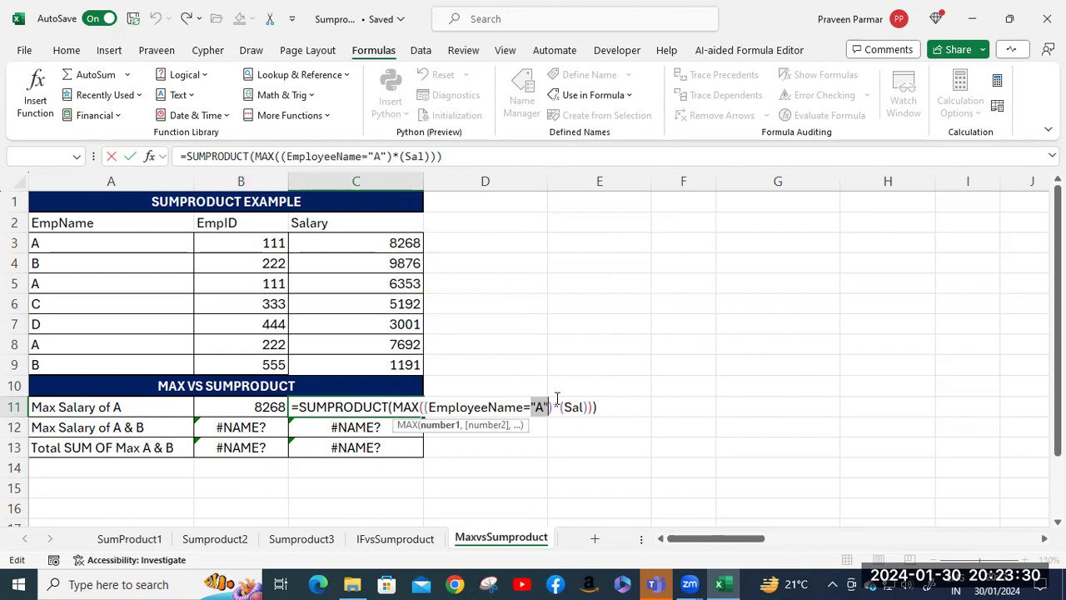
{"action": "left_click_drag", "start_coordinate": [591, 406], "coordinate": [392, 408]}
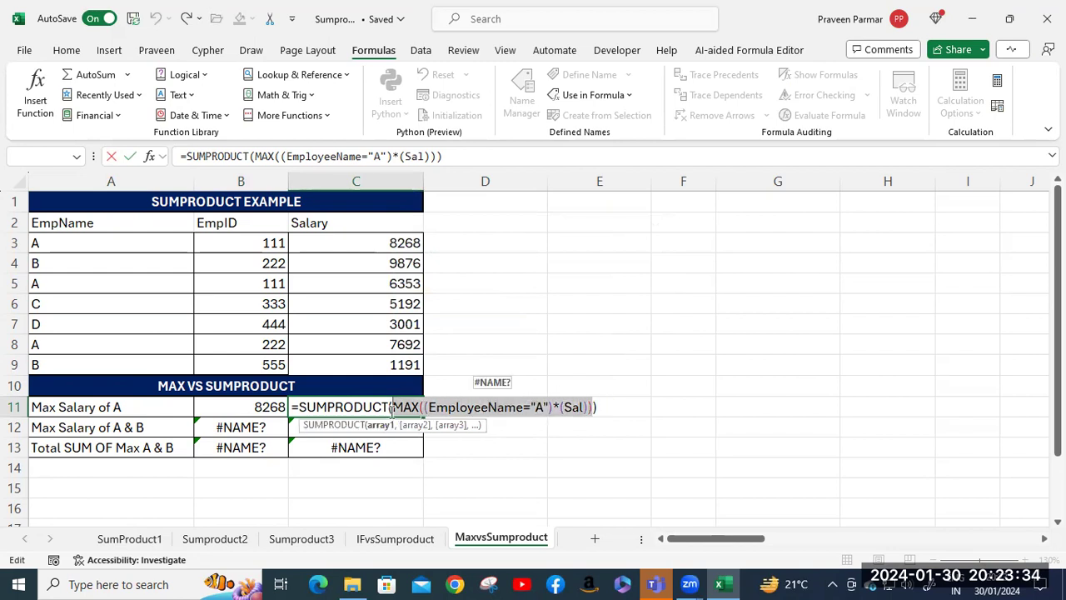
{"action": "key", "text": "F9"}
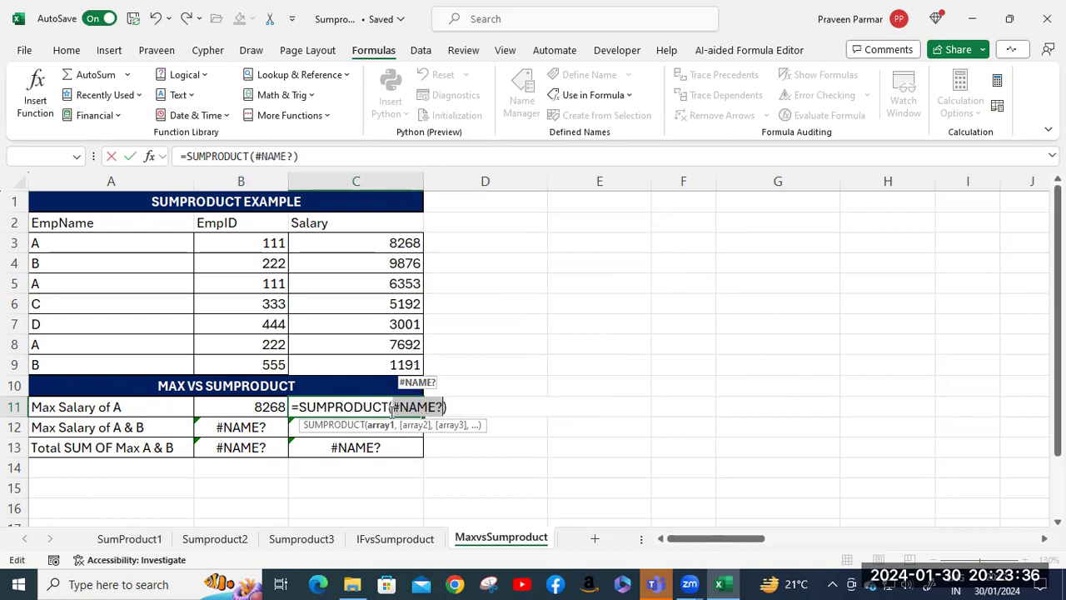
{"action": "key", "text": "ctrl+z"}
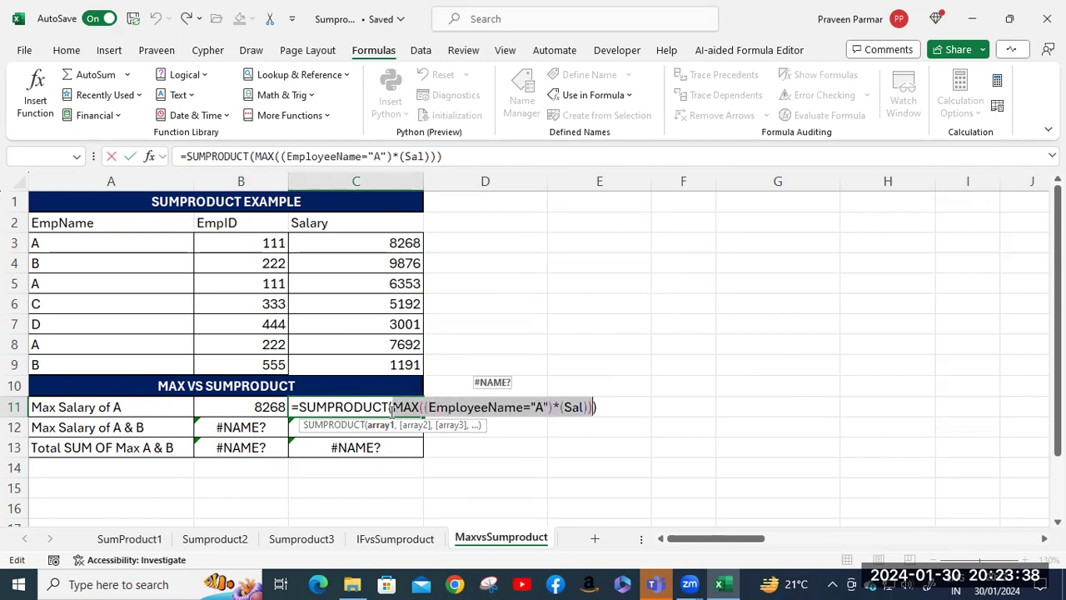
Change the range name Sal to Salary in the SUMPRODUCT formula in C11
{"action": "left_click", "coordinate": [584, 406]}
{"action": "type", "text": "a"}
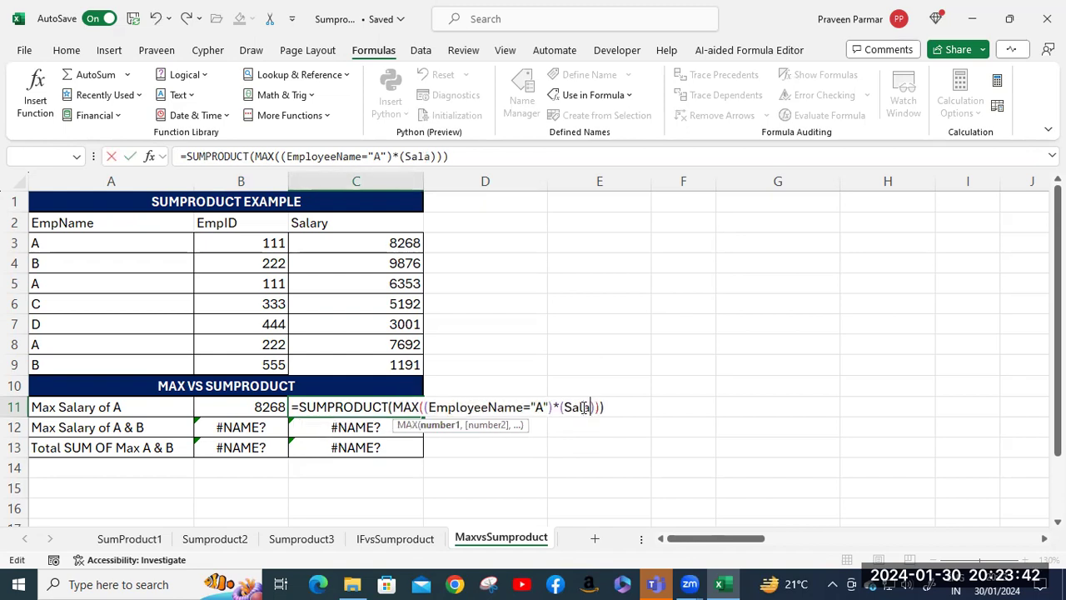
{"action": "type", "text": "ry"}
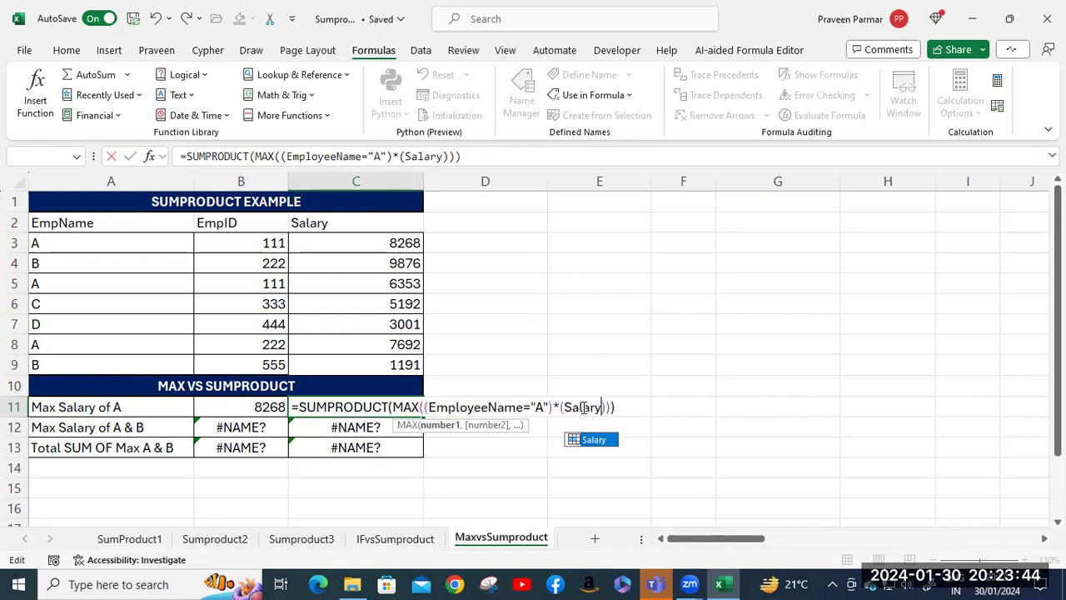
{"action": "key", "text": "Tab"}
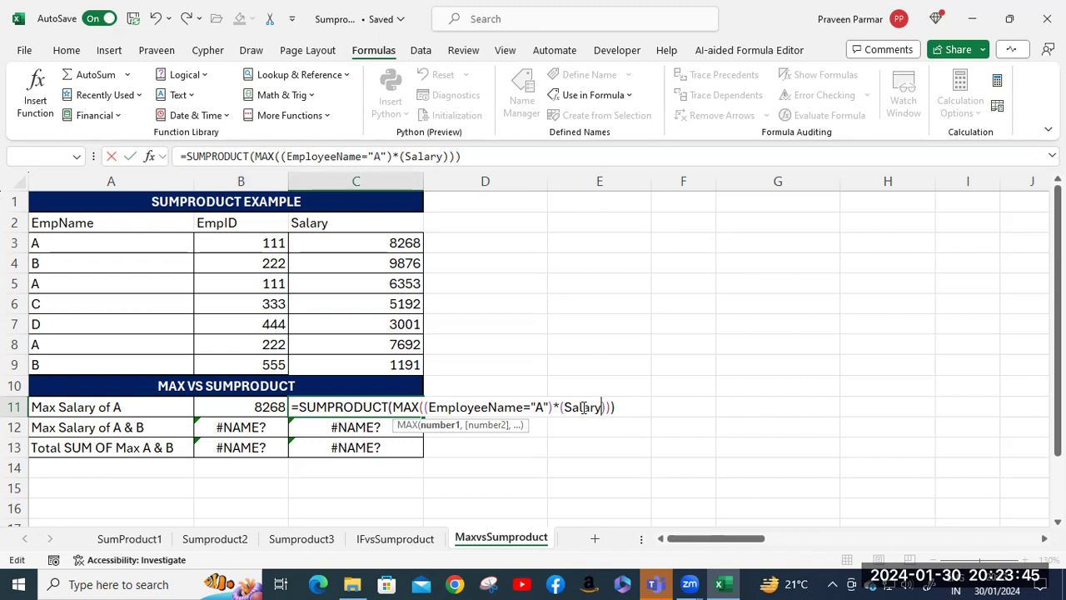
Evaluate the MAX((EmployeeName="A")*(Salary)) part in C11, restore the expression and commit the formula
{"action": "left_click", "coordinate": [399, 406]}
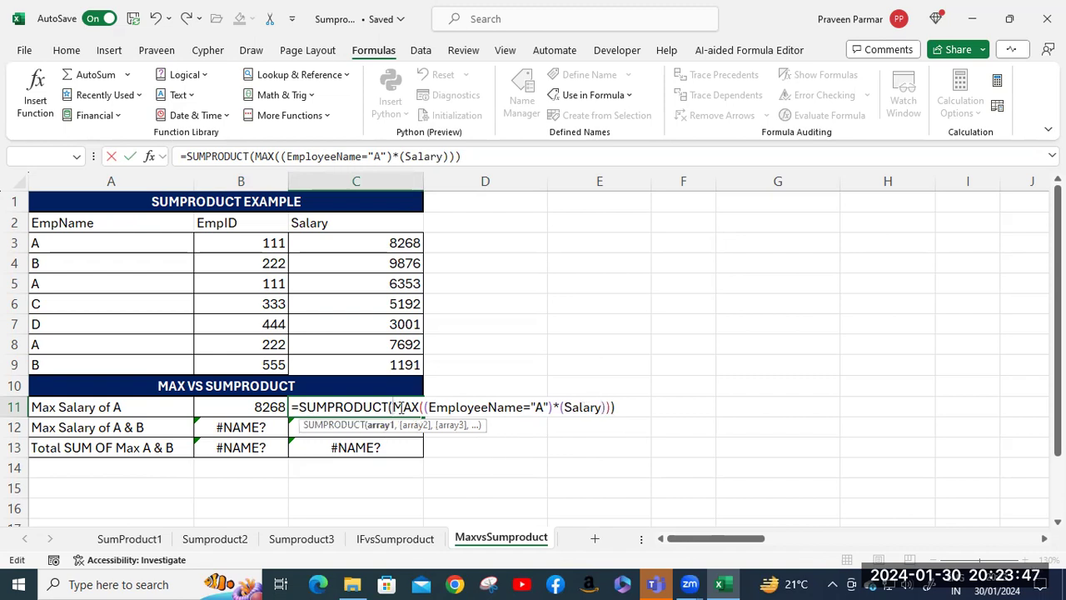
{"action": "left_click", "coordinate": [613, 407], "text": "shift"}
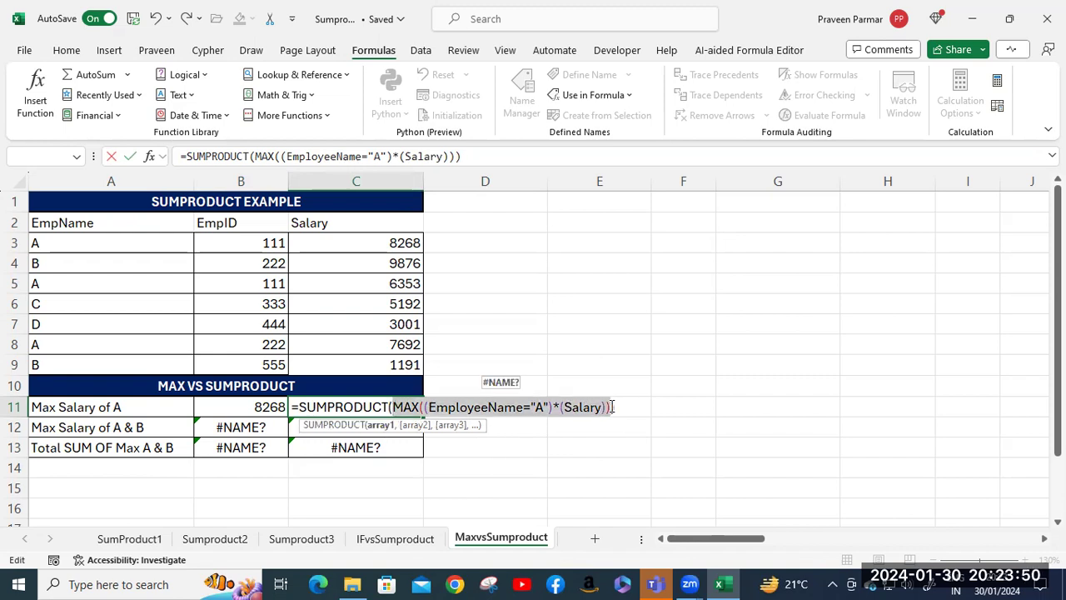
{"action": "key", "text": "F9"}
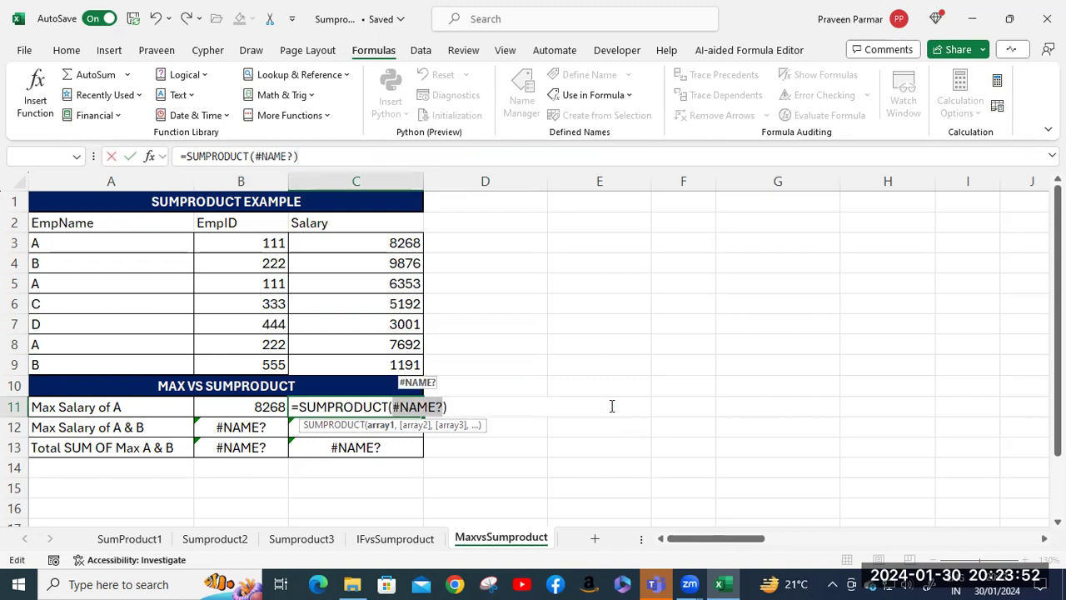
{"action": "key", "text": "ctrl+z"}
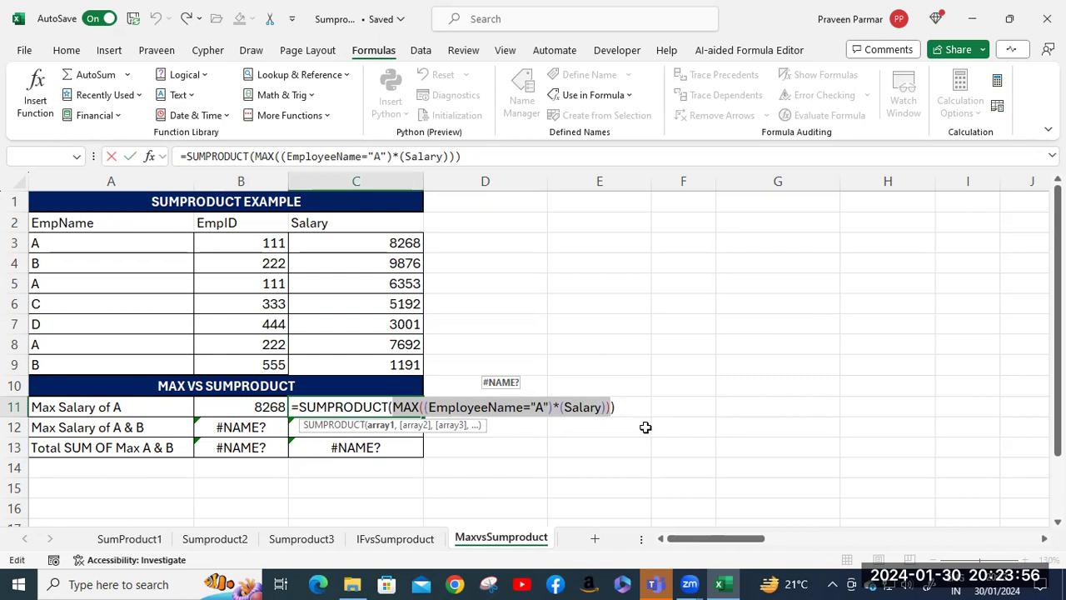
{"action": "left_click", "coordinate": [393, 407]}
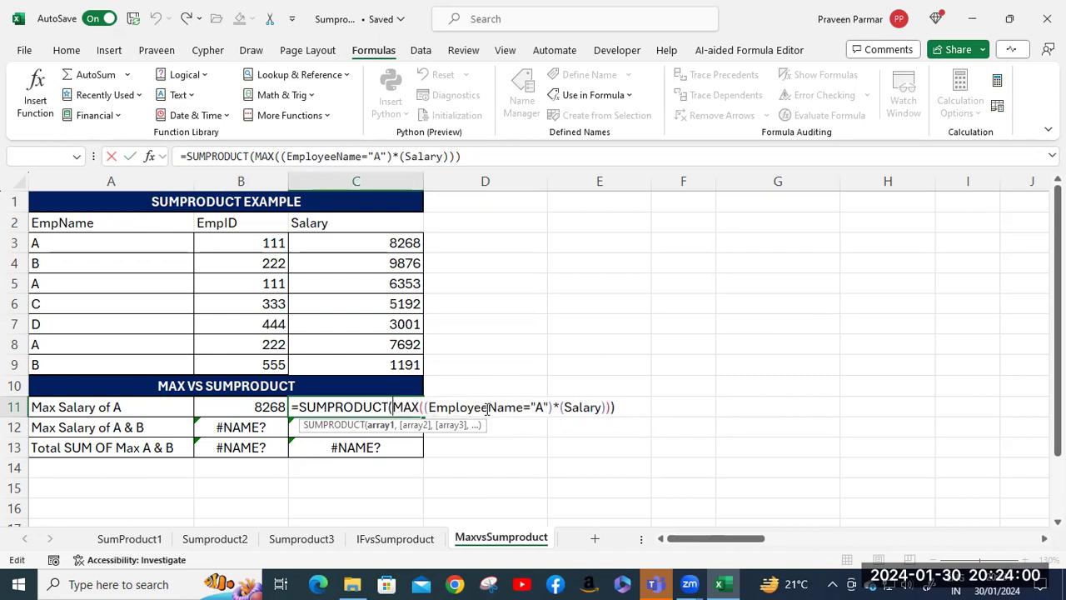
{"action": "key", "text": "Return"}
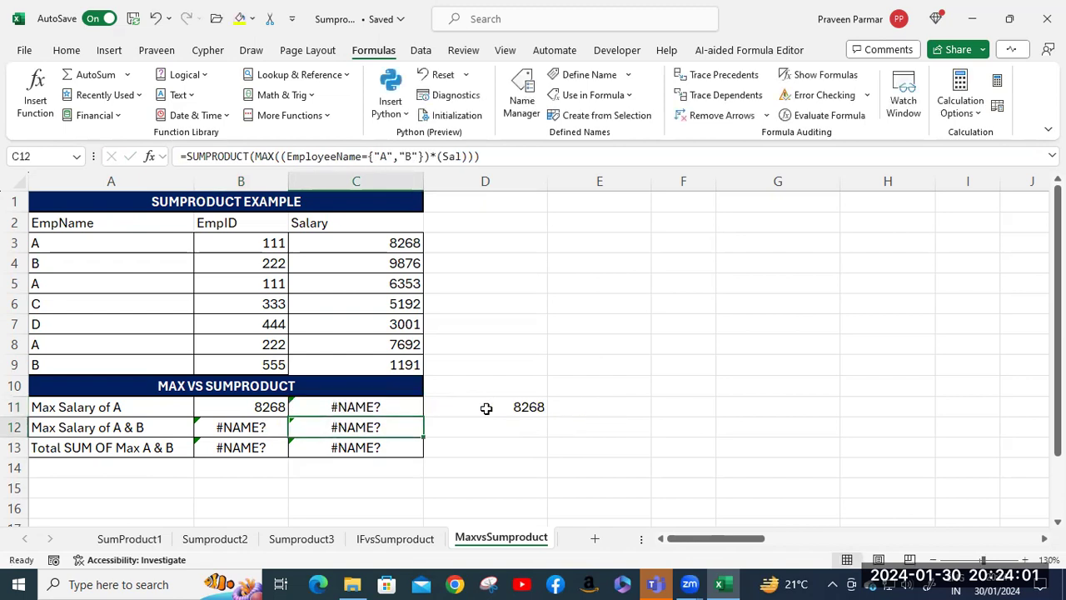
Examine the SUMPRODUCT formula in C11 and erase the whole expression
{"action": "double_click", "coordinate": [344, 408]}
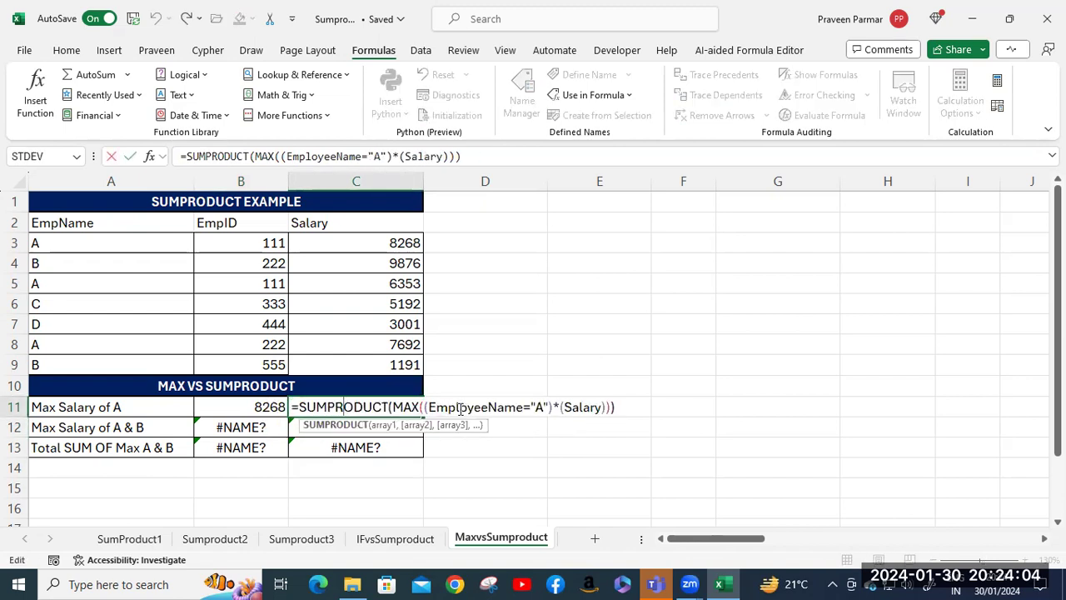
{"action": "left_click", "coordinate": [429, 408]}
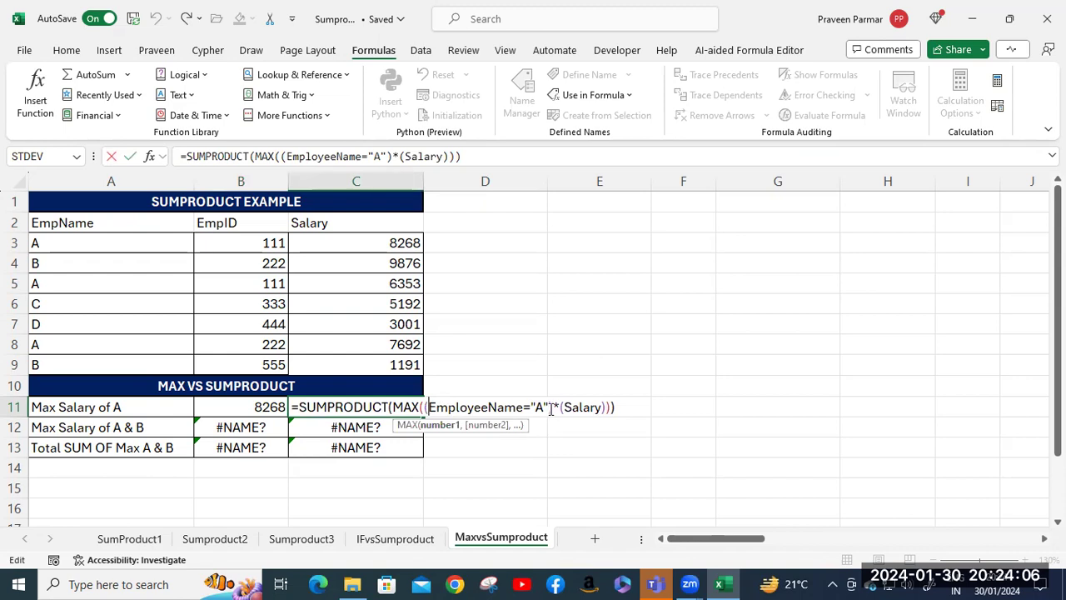
{"action": "left_click", "coordinate": [610, 408], "text": "shift"}
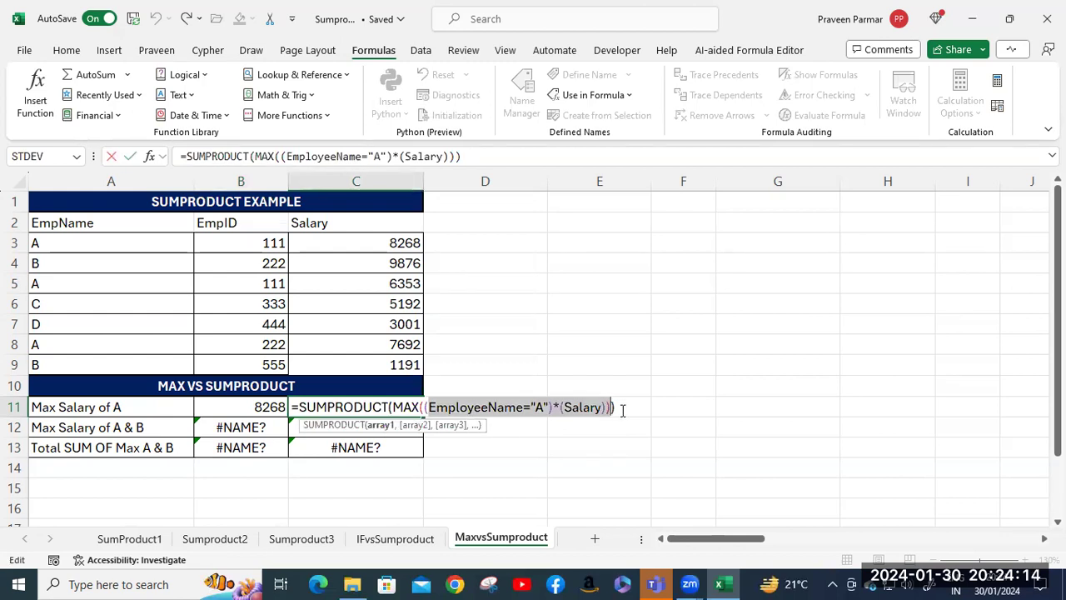
{"action": "left_click", "coordinate": [619, 408]}
{"action": "left_click_drag", "start_coordinate": [620, 408], "coordinate": [261, 409]}
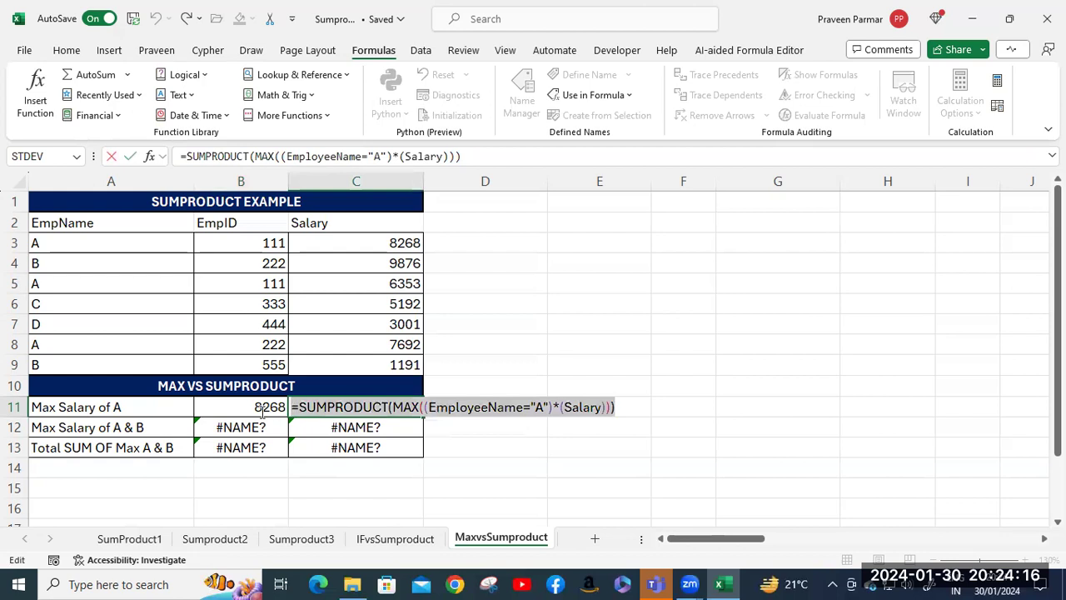
{"action": "key", "text": "BackSpace"}
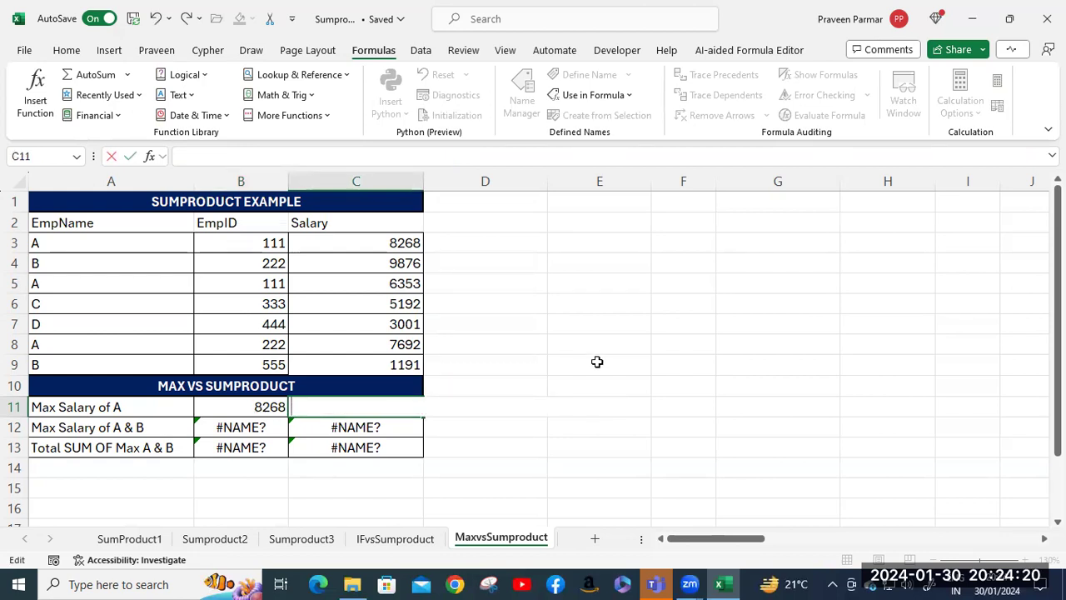
Try the formula =SUMPRODUCT(MAX(EmpName="A")*(Salary)) in C11
{"action": "type", "text": "=sum"}
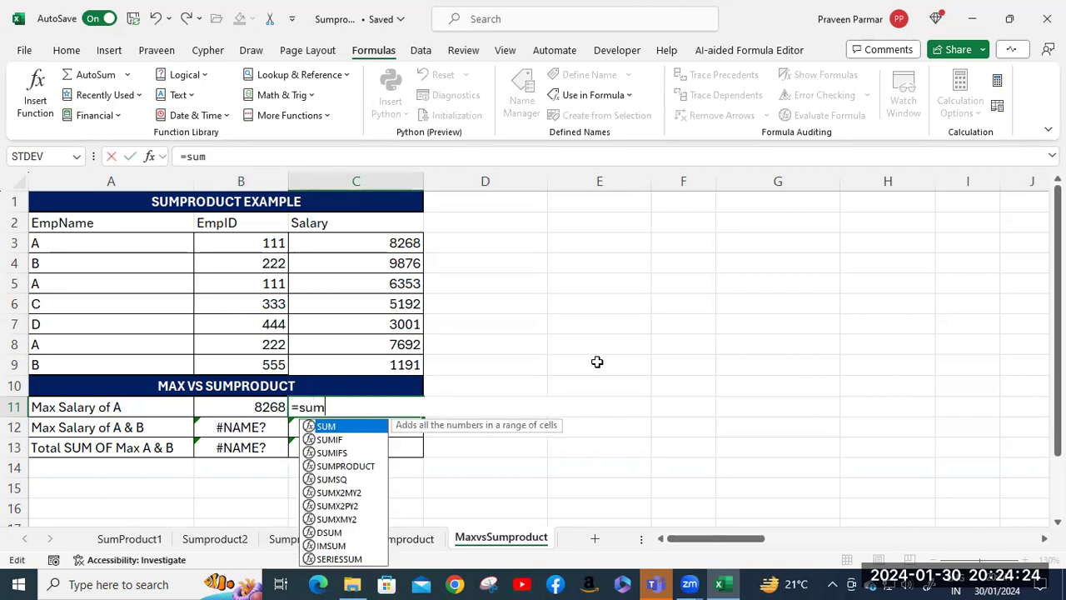
{"action": "type", "text": "pr"}
{"action": "key", "text": "Tab"}
{"action": "type", "text": "max"}
{"action": "key", "text": "Tab"}
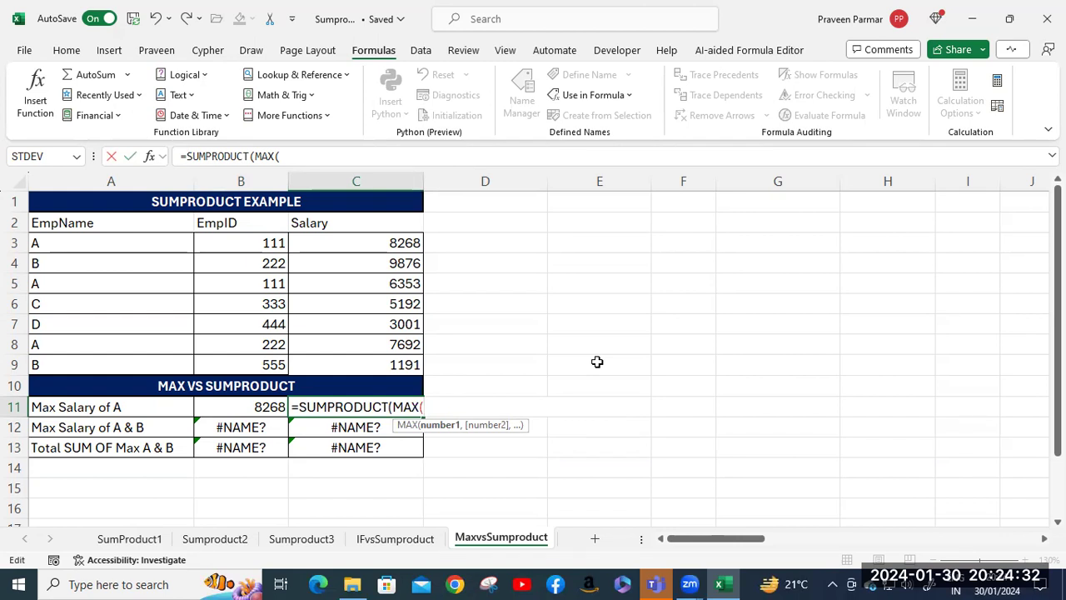
{"action": "type", "text": "e"}
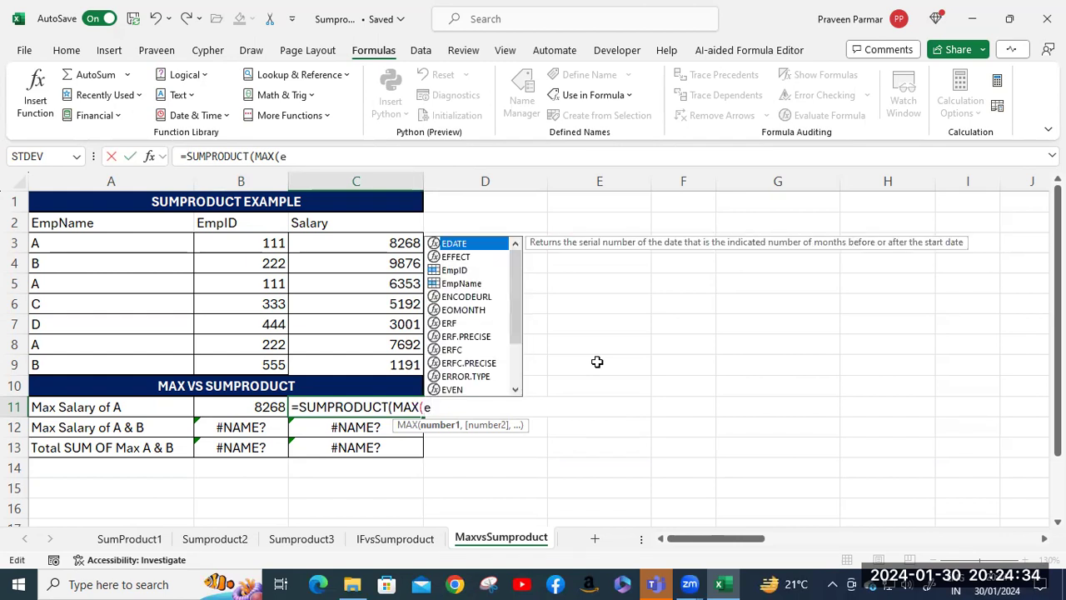
{"action": "type", "text": "m"}
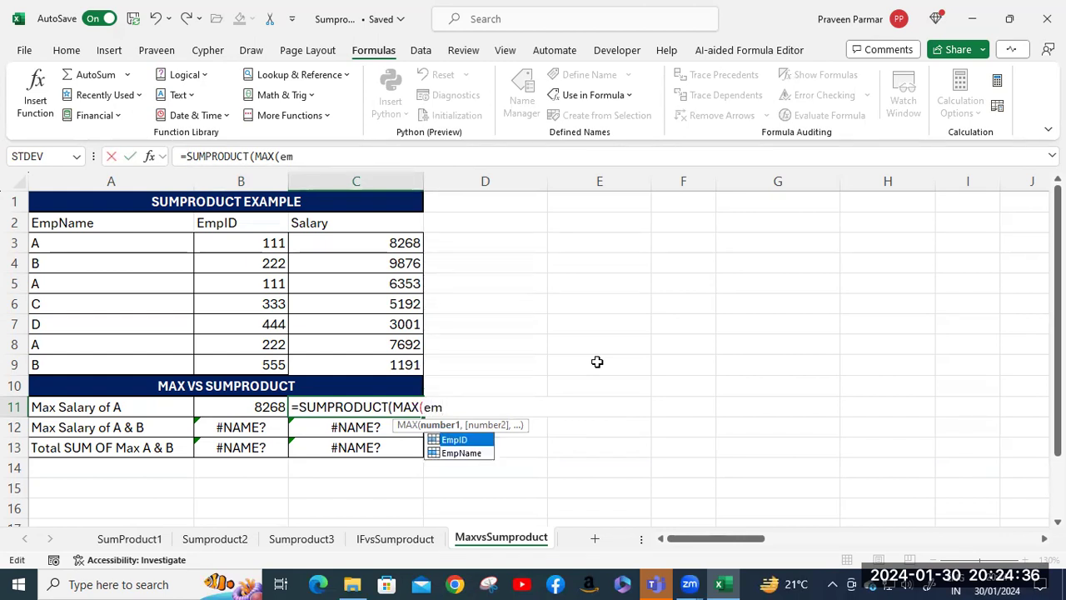
{"action": "key", "text": "Down"}
{"action": "key", "text": "Tab"}
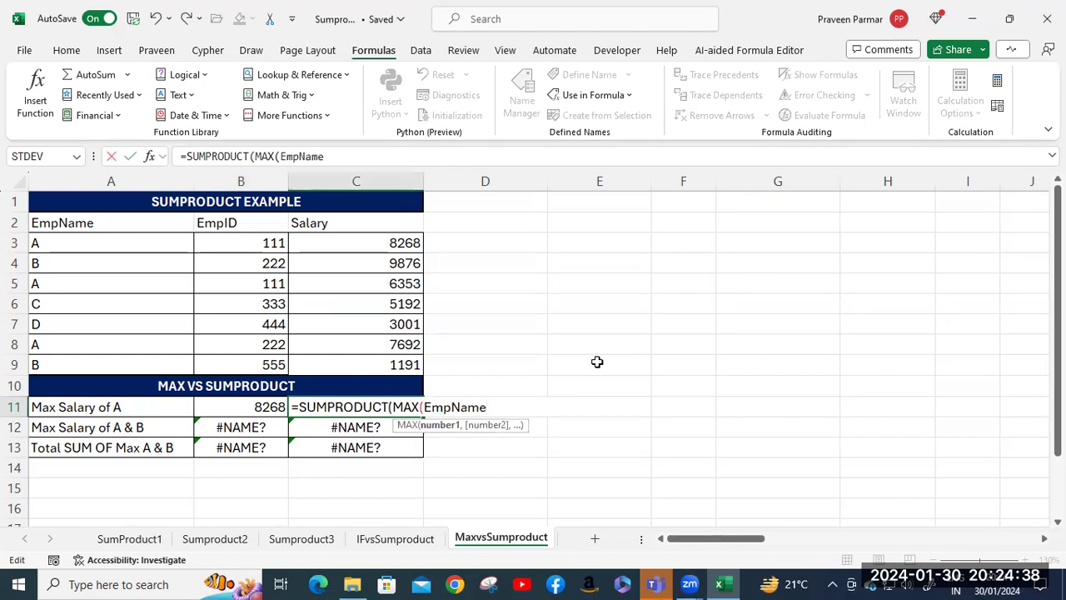
{"action": "type", "text": "=\"A\")"}
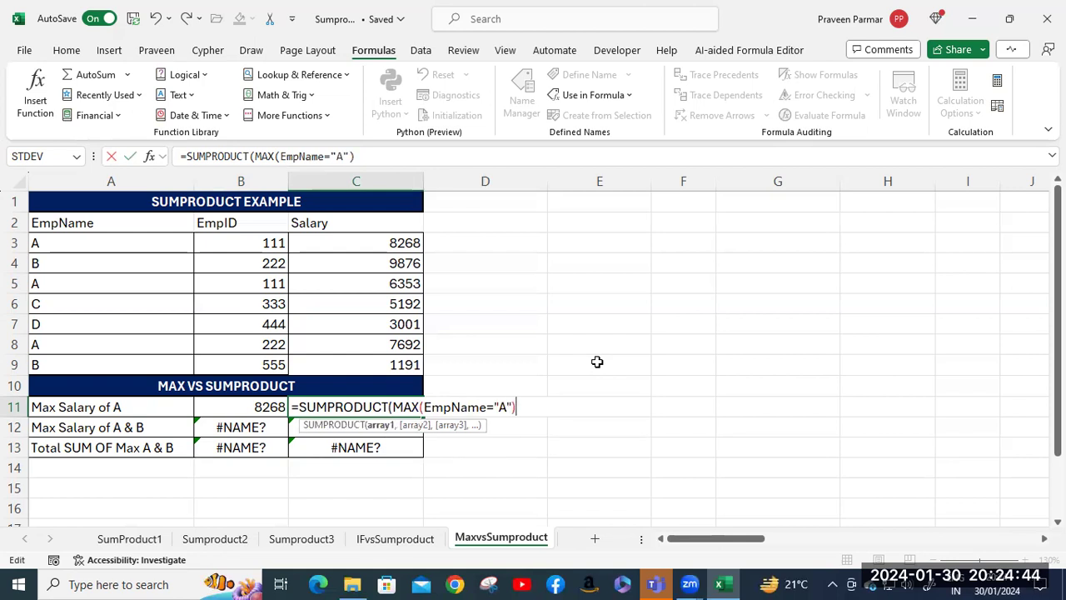
{"action": "type", "text": "*(Salary"}
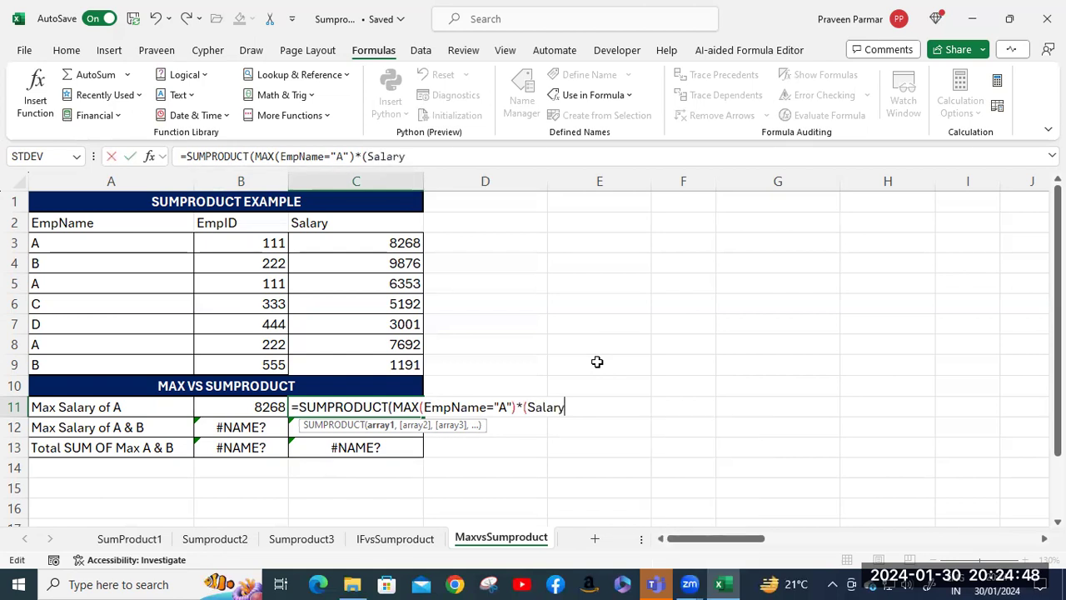
{"action": "type", "text": "))"}
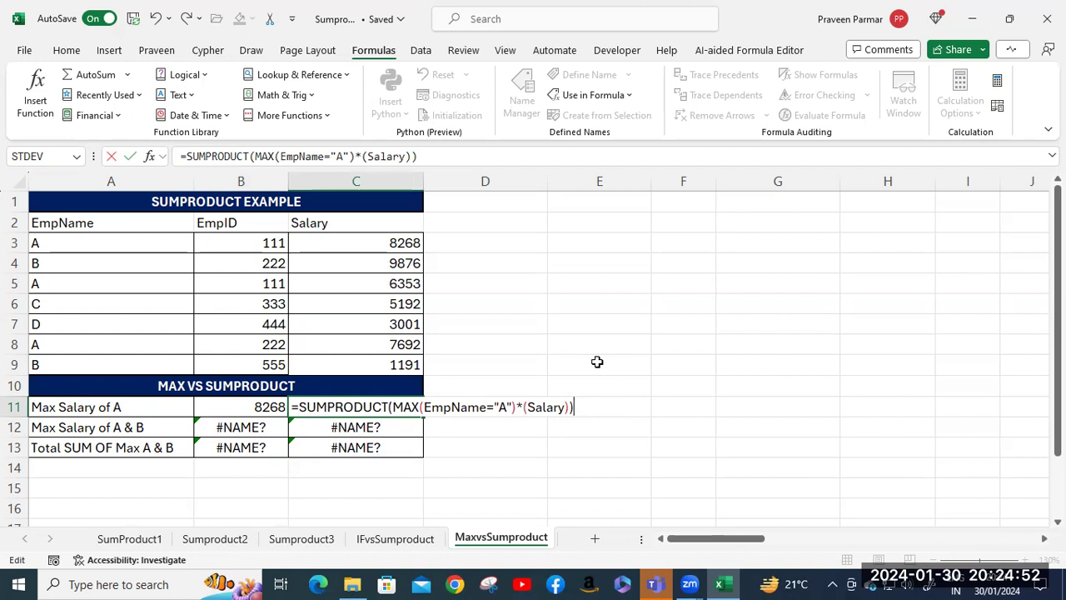
{"action": "key", "text": "Return"}
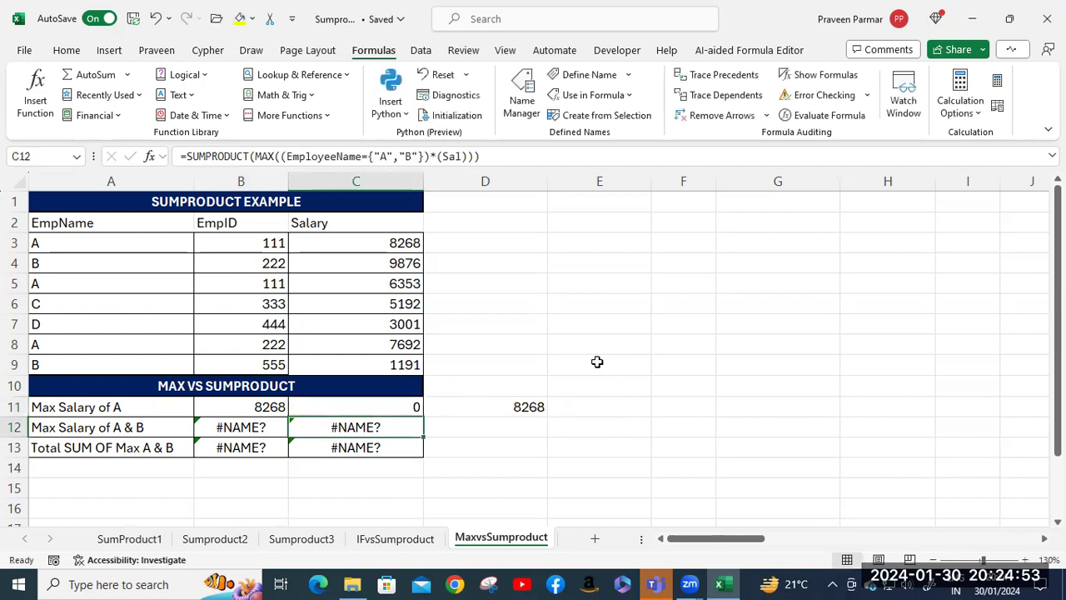
Try enclosing the MAX part in C11 in extra parentheses, giving =SUMPRODUCT((MAX(EmpName="A"))*(Salary))
{"action": "left_click", "coordinate": [361, 405]}
{"action": "double_click", "coordinate": [363, 406]}
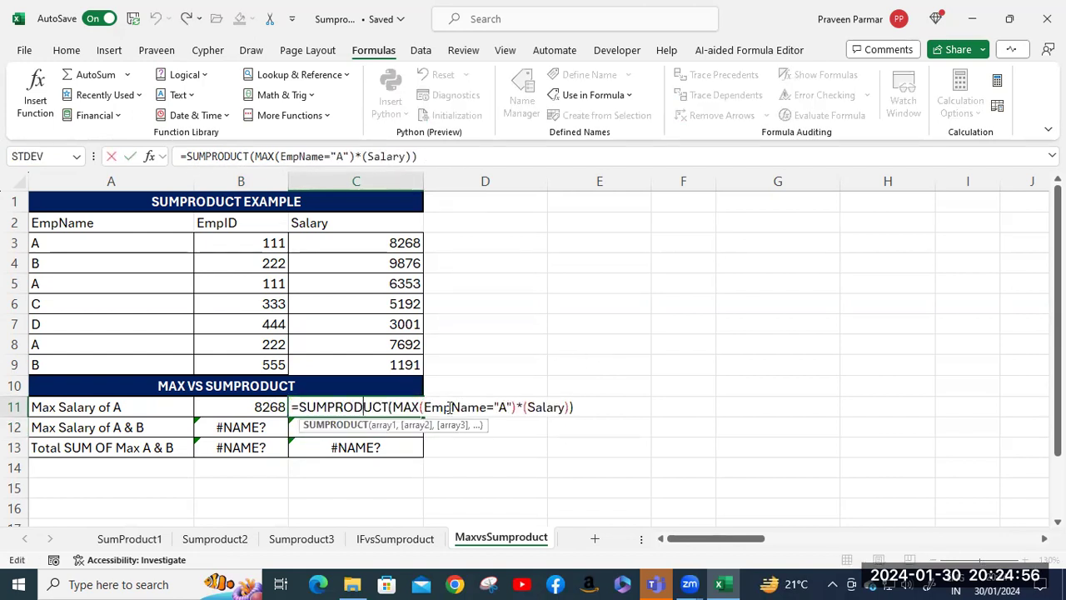
{"action": "left_click", "coordinate": [391, 407]}
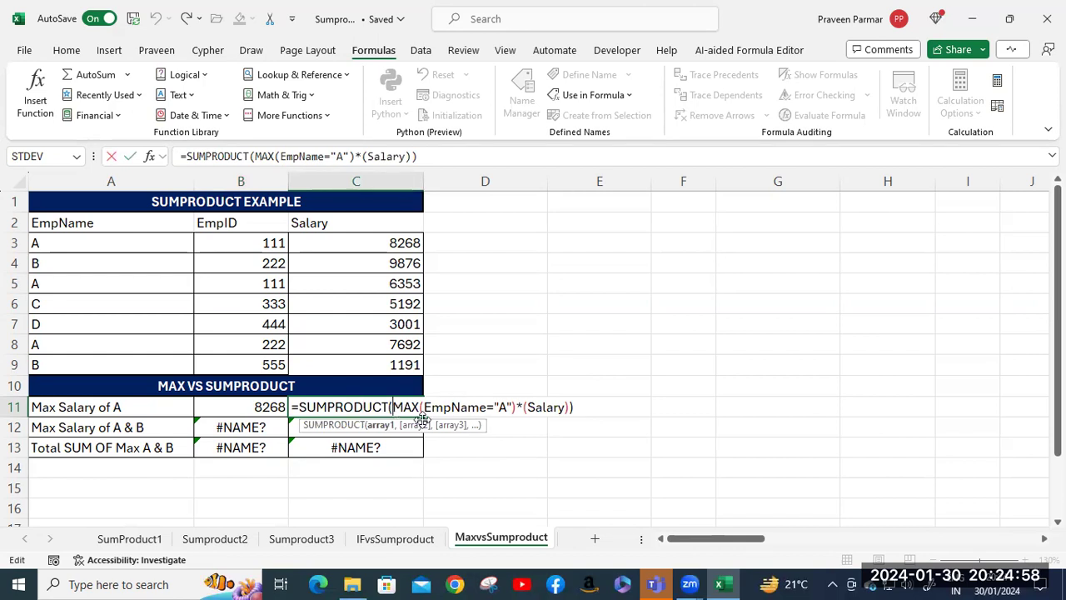
{"action": "type", "text": "("}
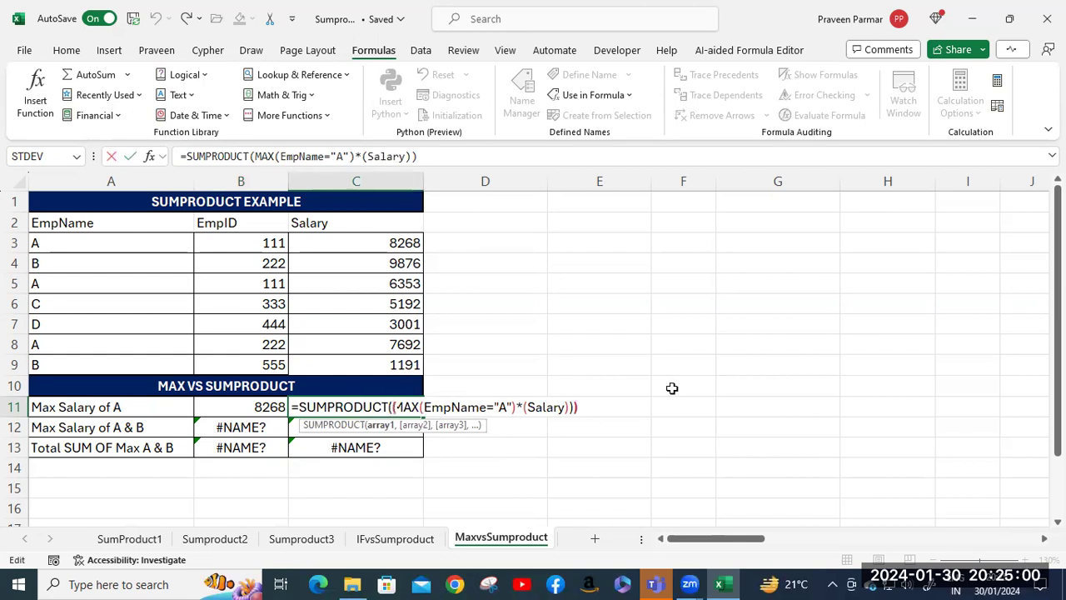
{"action": "left_click", "coordinate": [522, 406]}
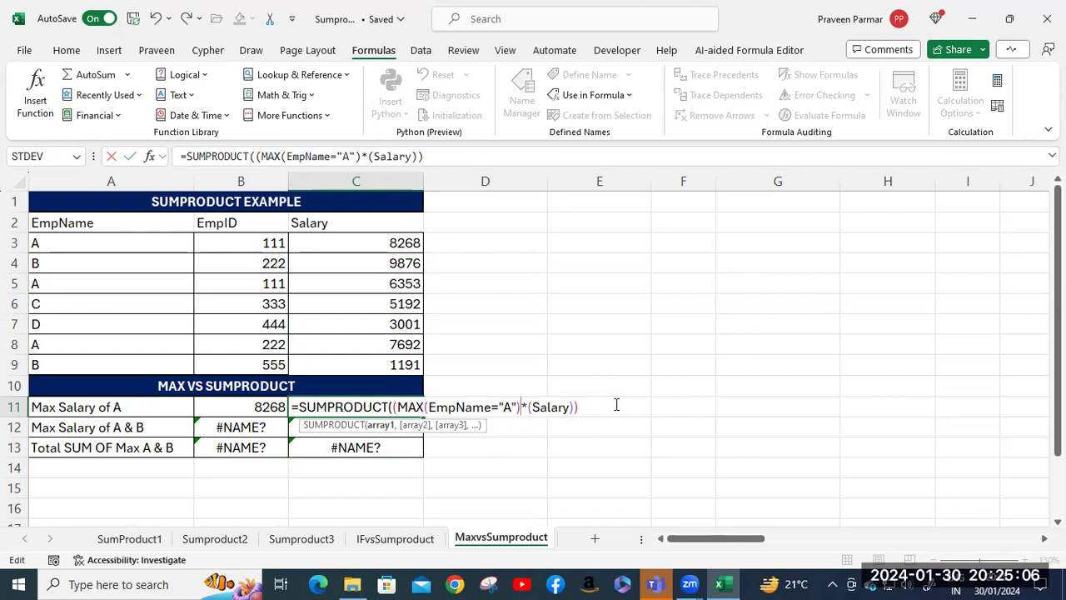
{"action": "type", "text": ")"}
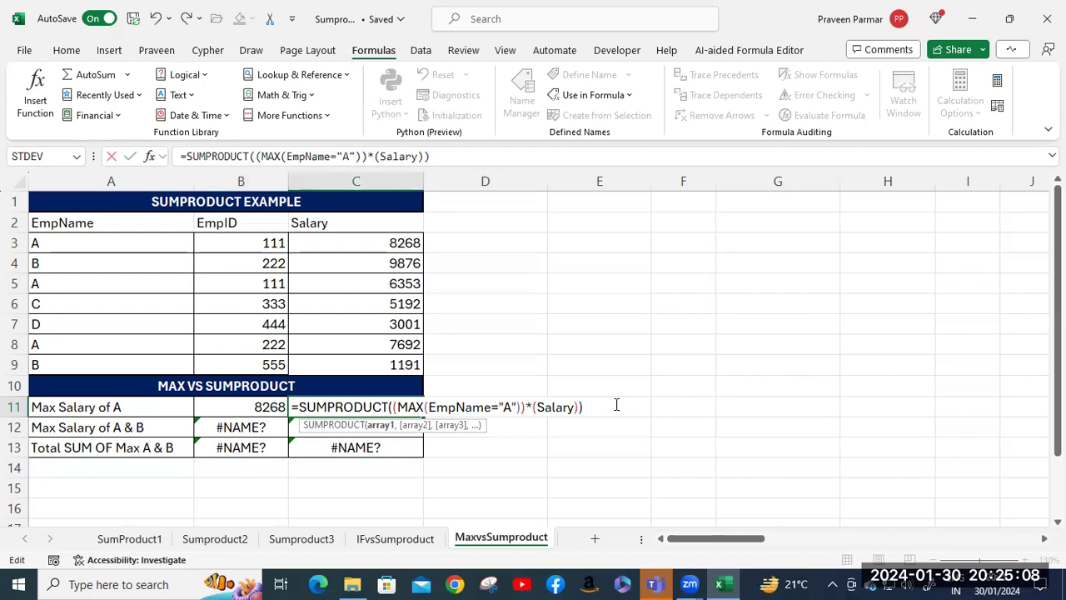
{"action": "key", "text": "Return"}
Try adding a double negative before the MAX part in C11 and commit it as an array formula
{"action": "left_click", "coordinate": [369, 409]}
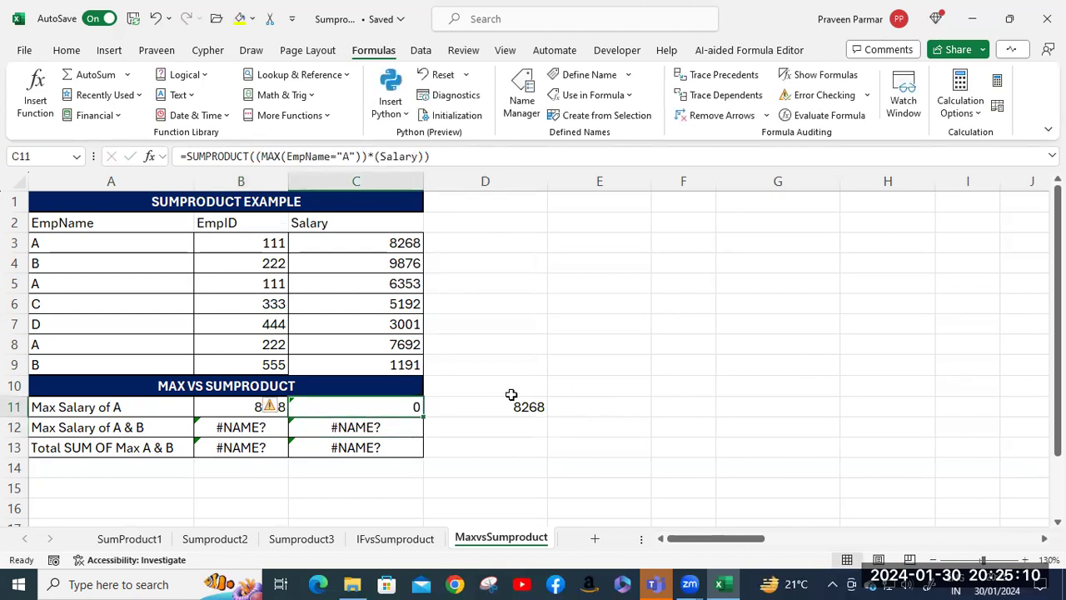
{"action": "double_click", "coordinate": [384, 405]}
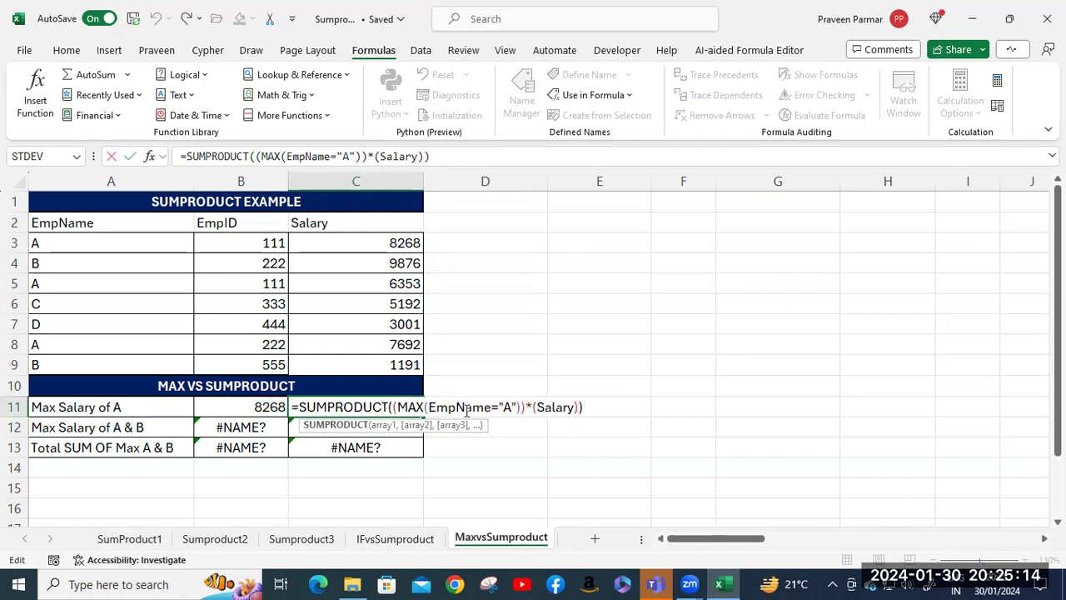
{"action": "left_click", "coordinate": [397, 406]}
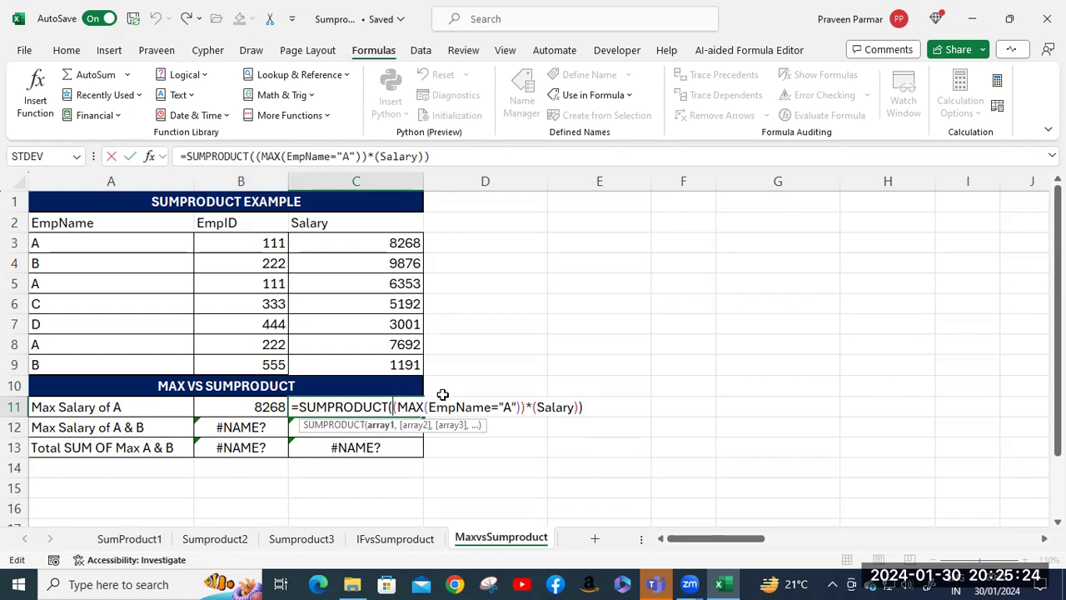
{"action": "type", "text": "--"}
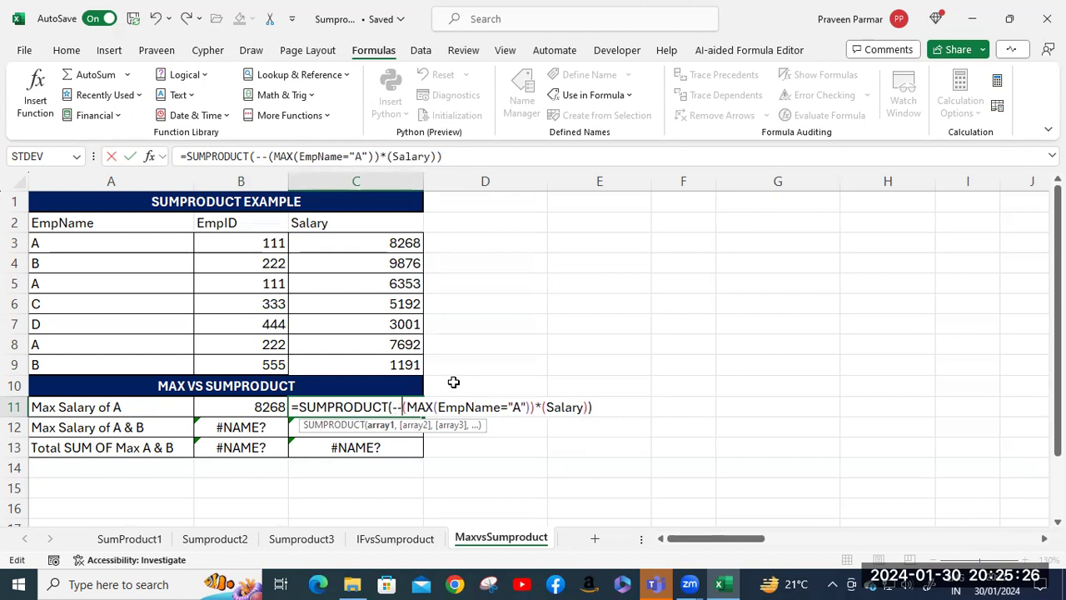
{"action": "key", "text": "ctrl+shift+Return"}
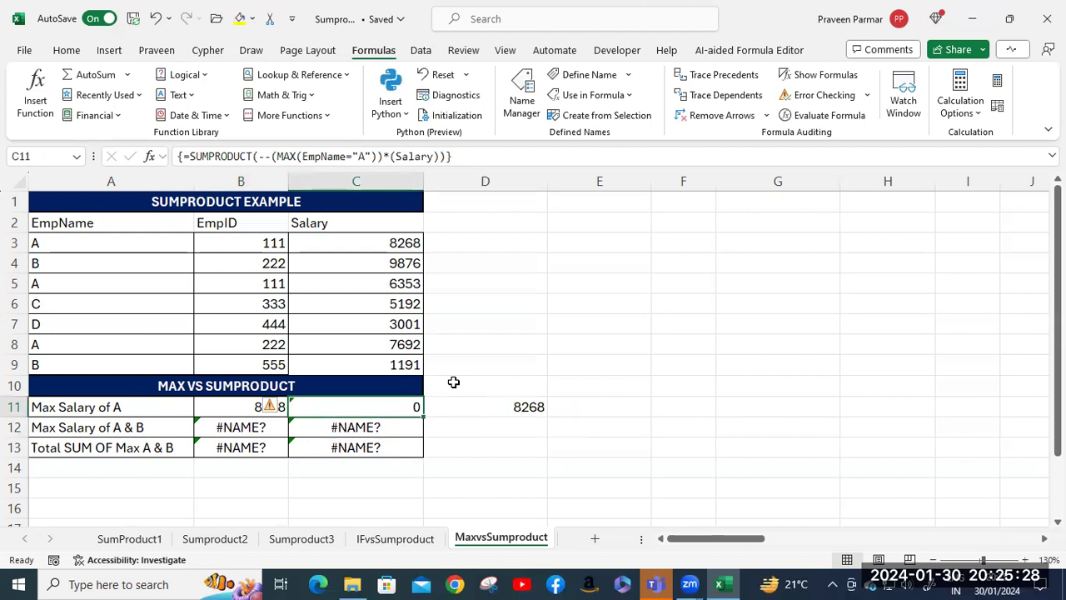
Check the error options for C11, review its formula and recommit it as an array formula
{"action": "left_click", "coordinate": [280, 408]}
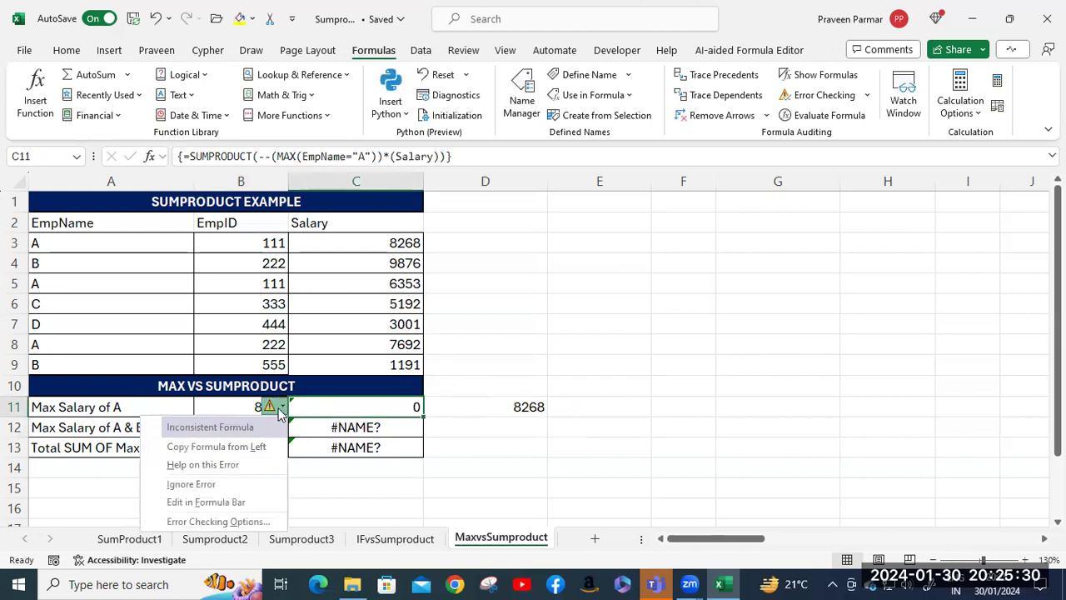
{"action": "left_click", "coordinate": [357, 402]}
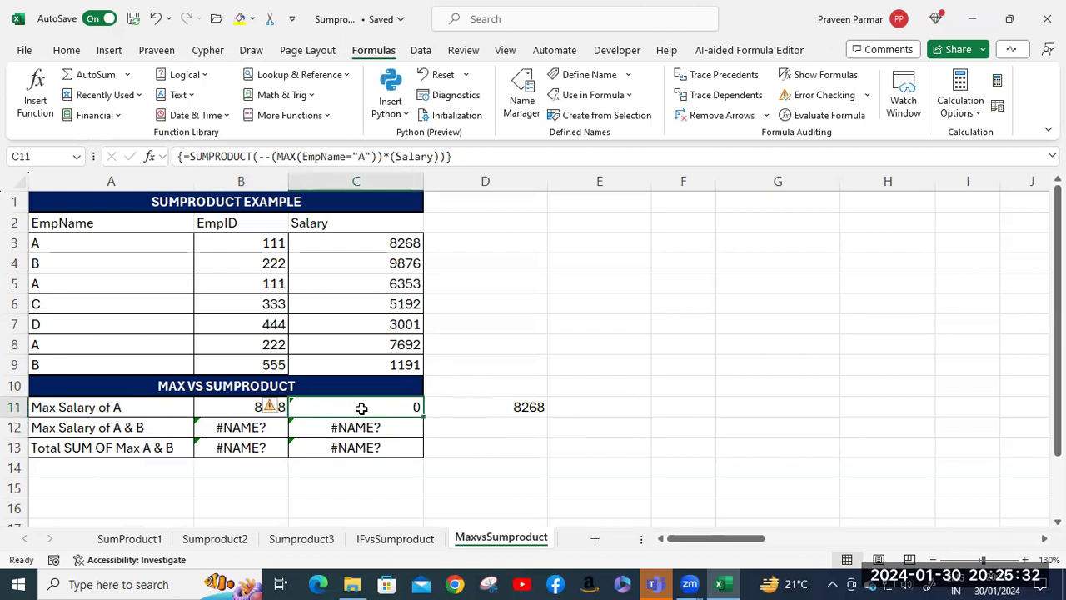
{"action": "double_click", "coordinate": [362, 407]}
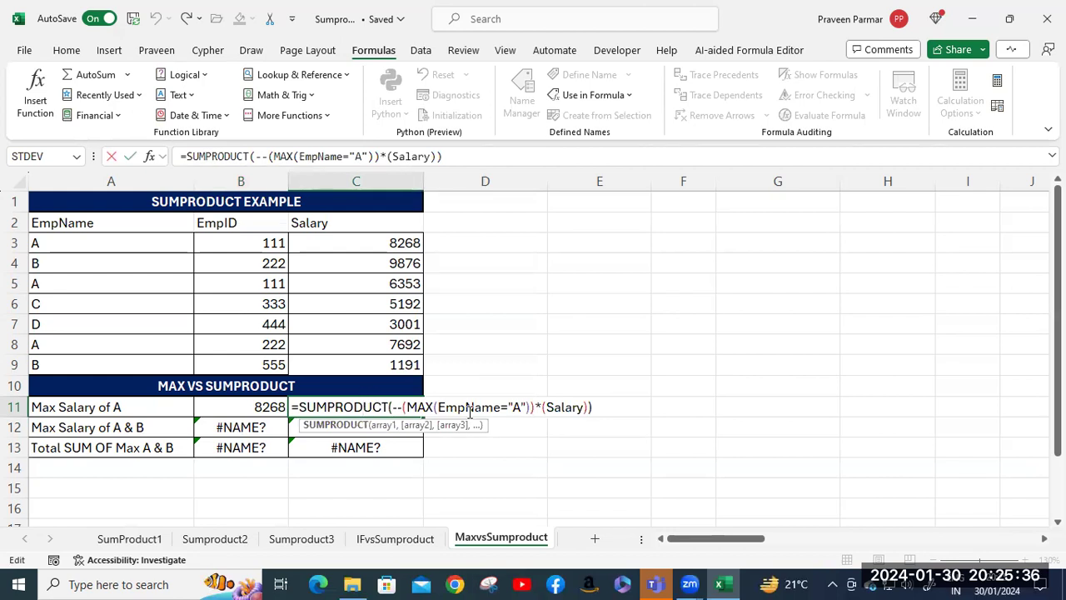
{"action": "left_click", "coordinate": [544, 408]}
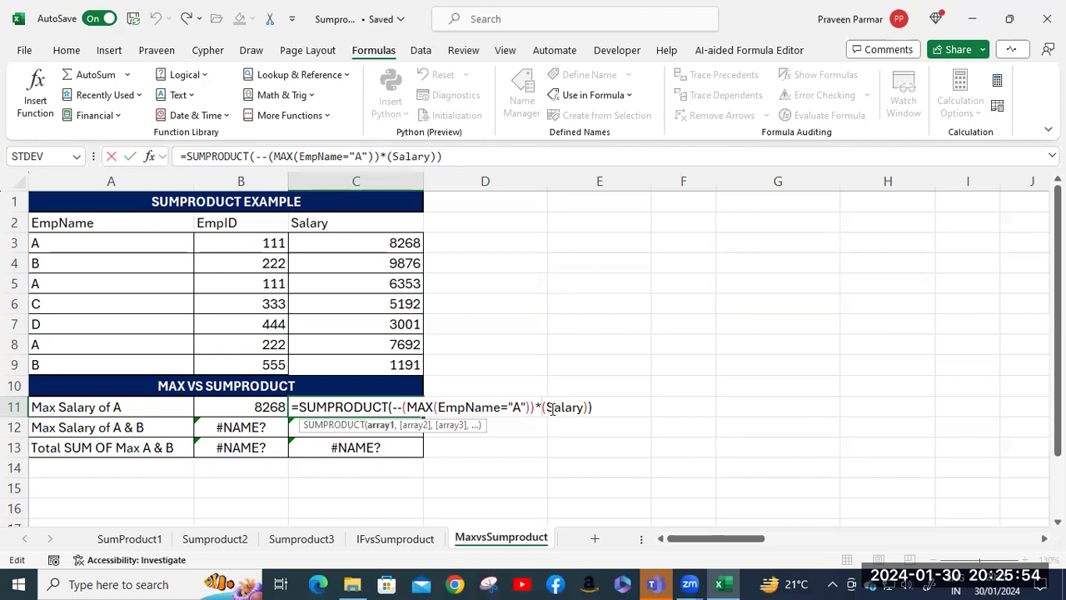
{"action": "left_click", "coordinate": [549, 407]}
{"action": "key", "text": "ctrl+shift+Return"}
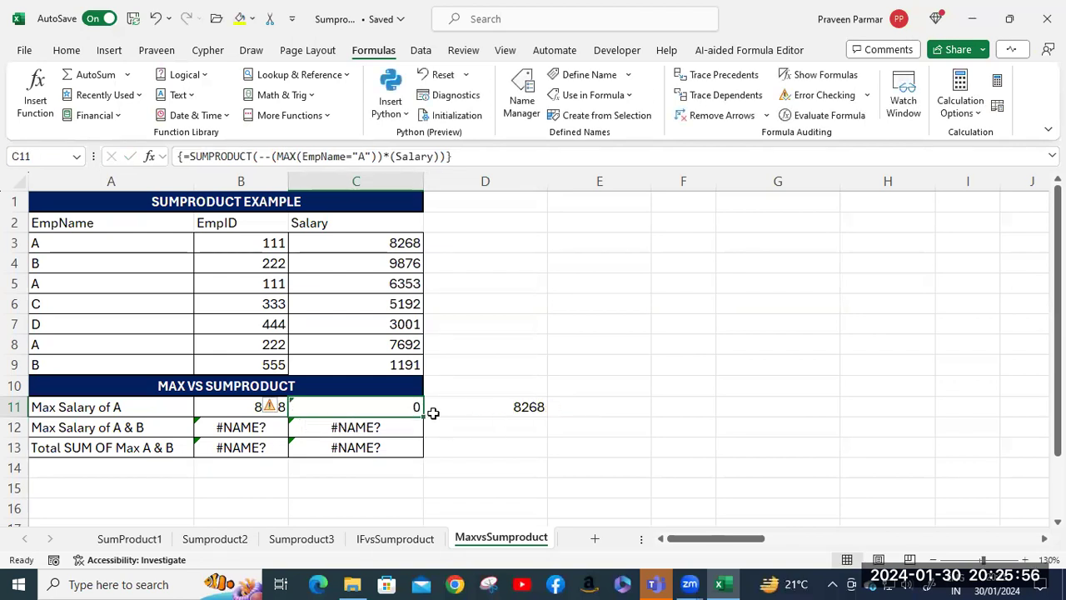
Undo the last formula edits in C11, then review and recommit the restored SUMPRODUCT expression
{"action": "left_click", "coordinate": [523, 430]}
{"action": "key", "text": "ctrl+z"}
{"action": "key", "text": "ctrl+z"}
{"action": "key", "text": "ctrl+z"}
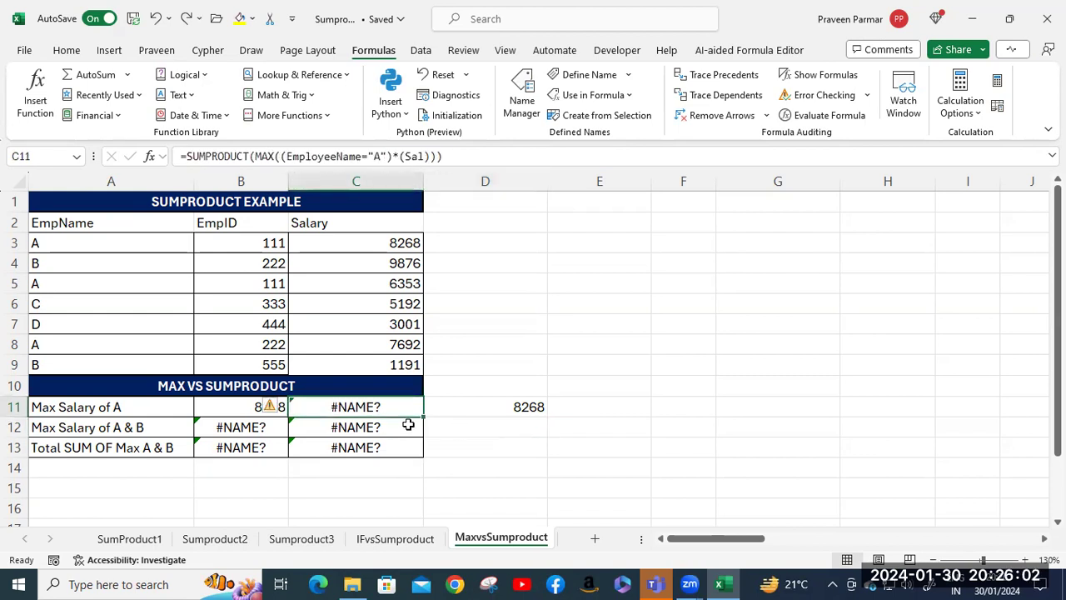
{"action": "double_click", "coordinate": [387, 407]}
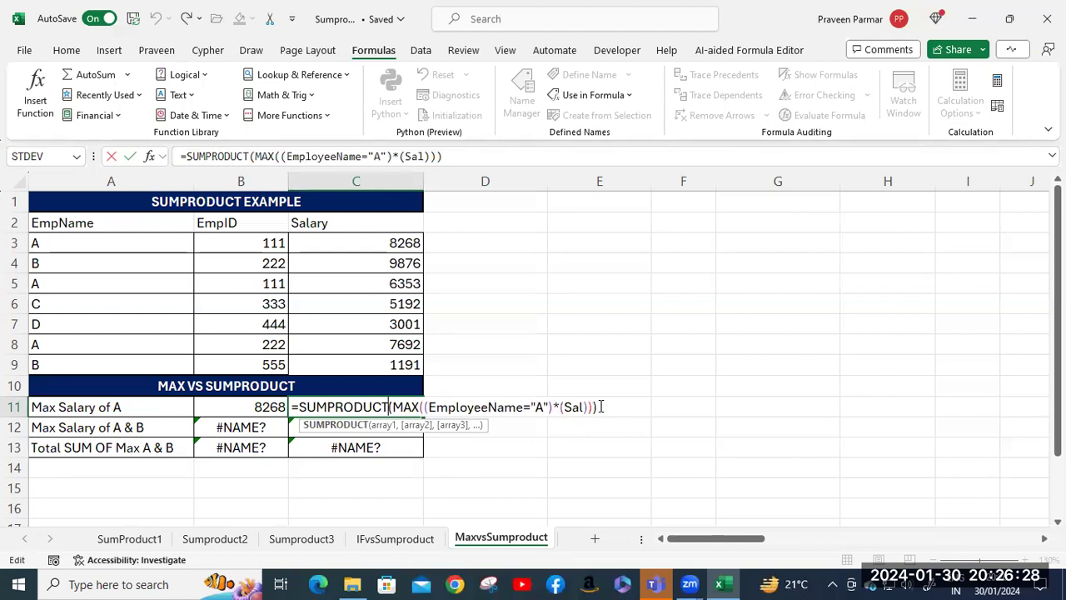
{"action": "left_click", "coordinate": [607, 406]}
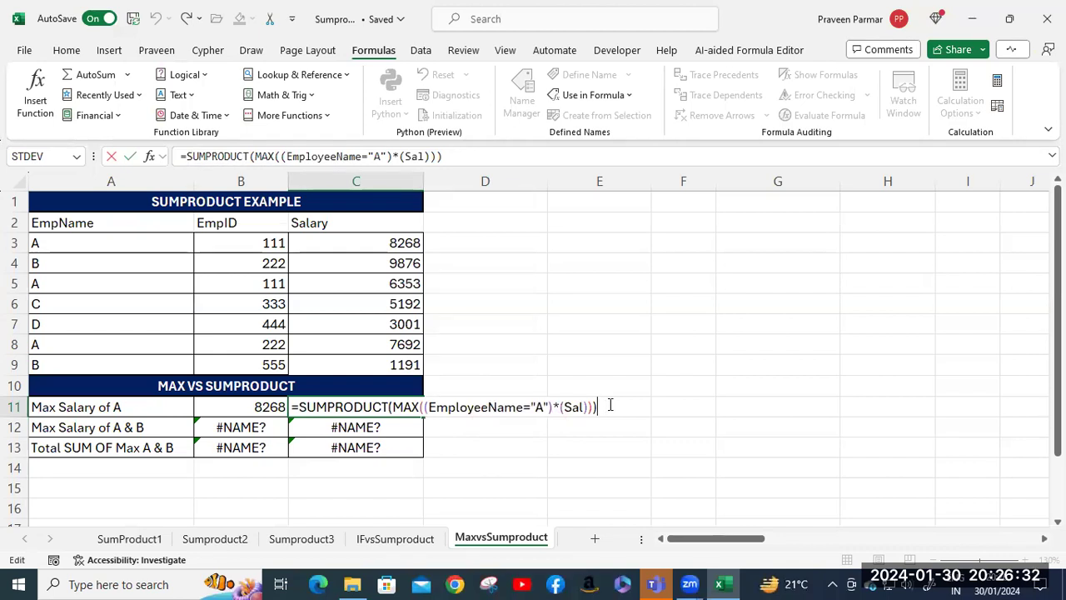
{"action": "key", "text": "Return"}
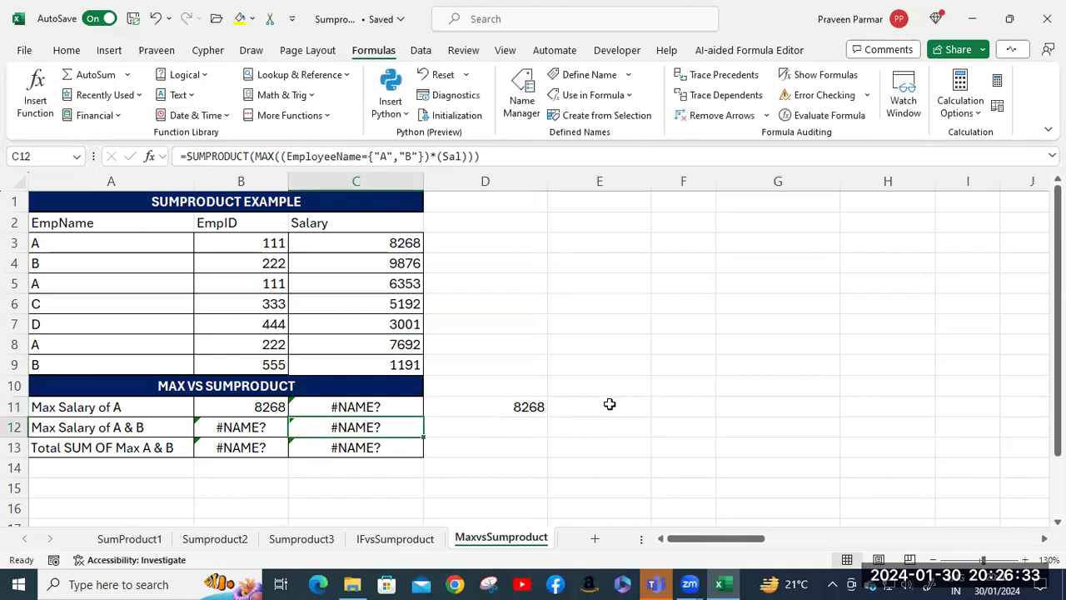
Clear C11 and begin a new formula there with MAX nested inside SUMPRODUCT, =SUMPRODUCT(MAX(
{"action": "left_click", "coordinate": [389, 406]}
{"action": "key", "text": "Delete"}
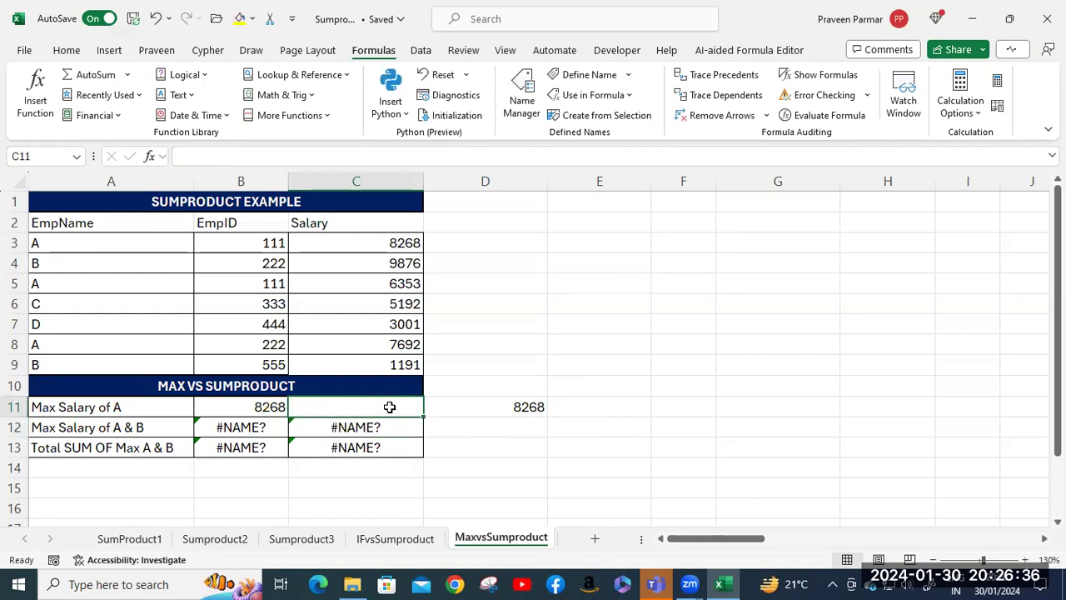
{"action": "type", "text": "=su"}
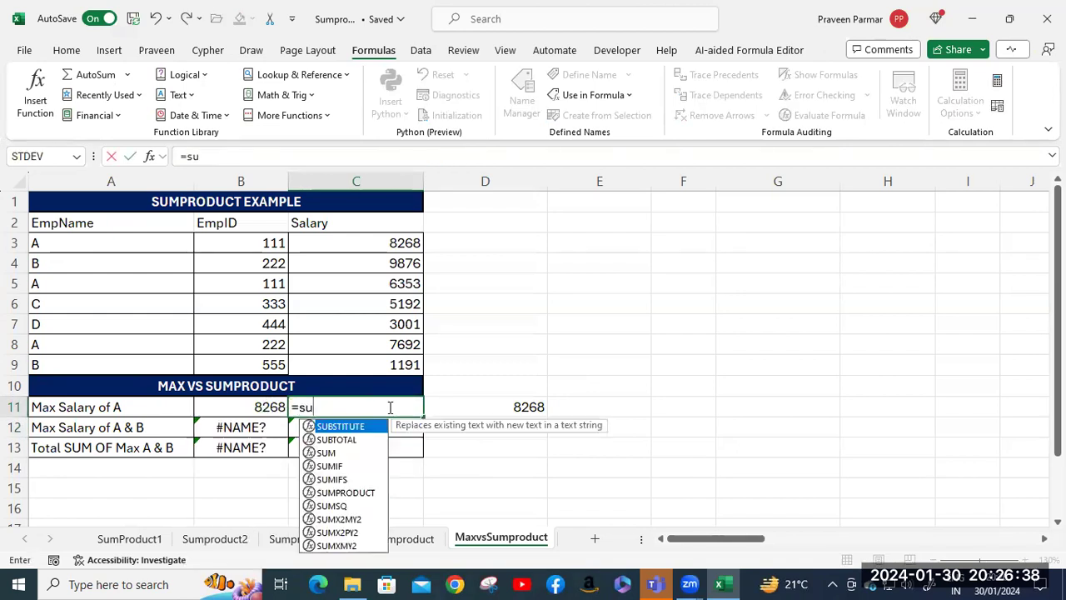
{"action": "type", "text": "mpr"}
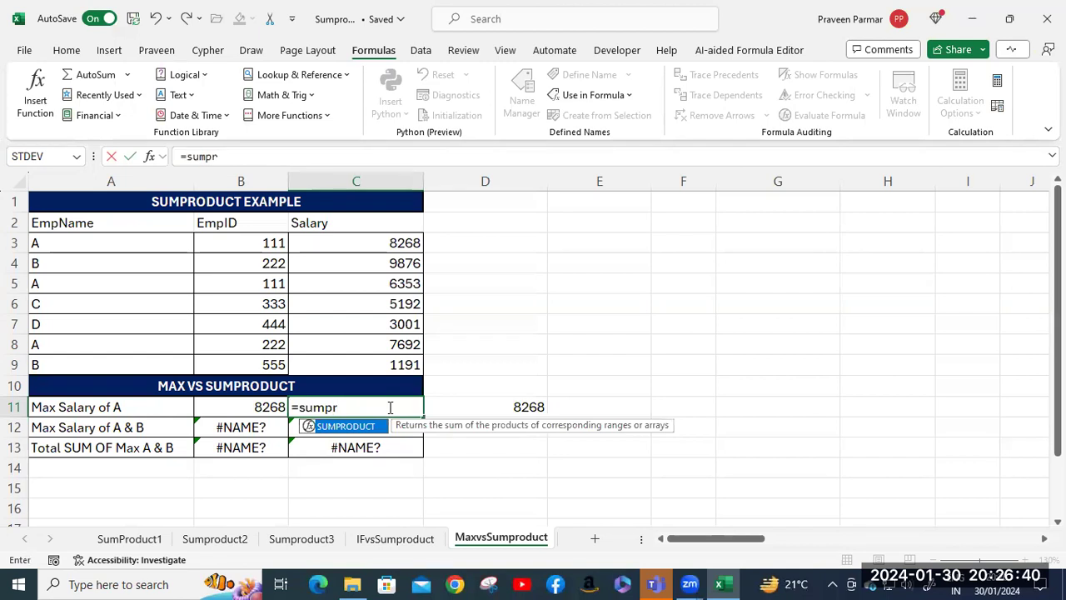
{"action": "key", "text": "Tab"}
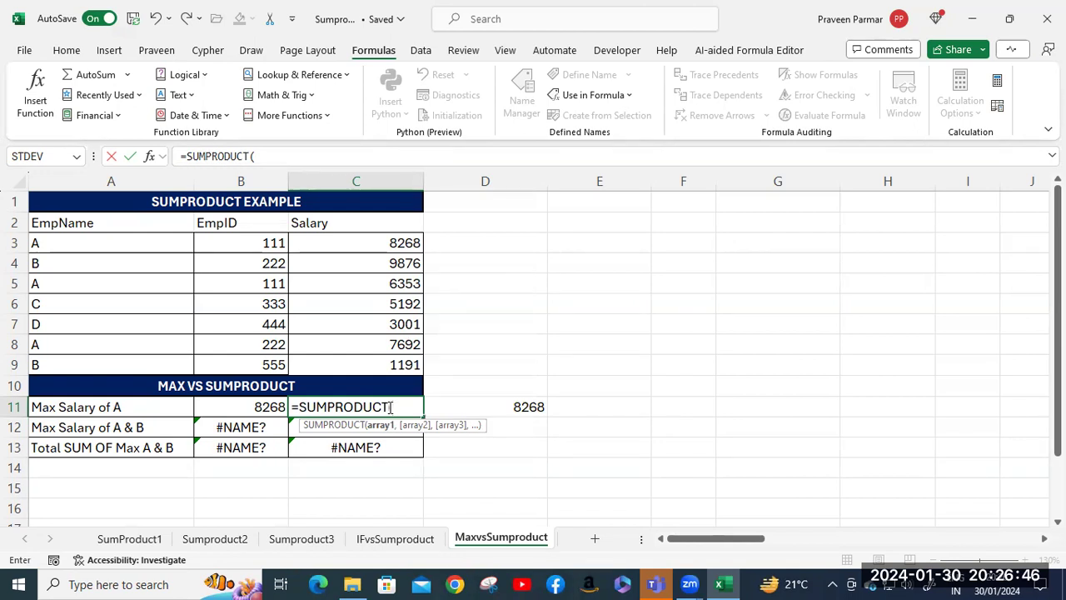
{"action": "type", "text": "max"}
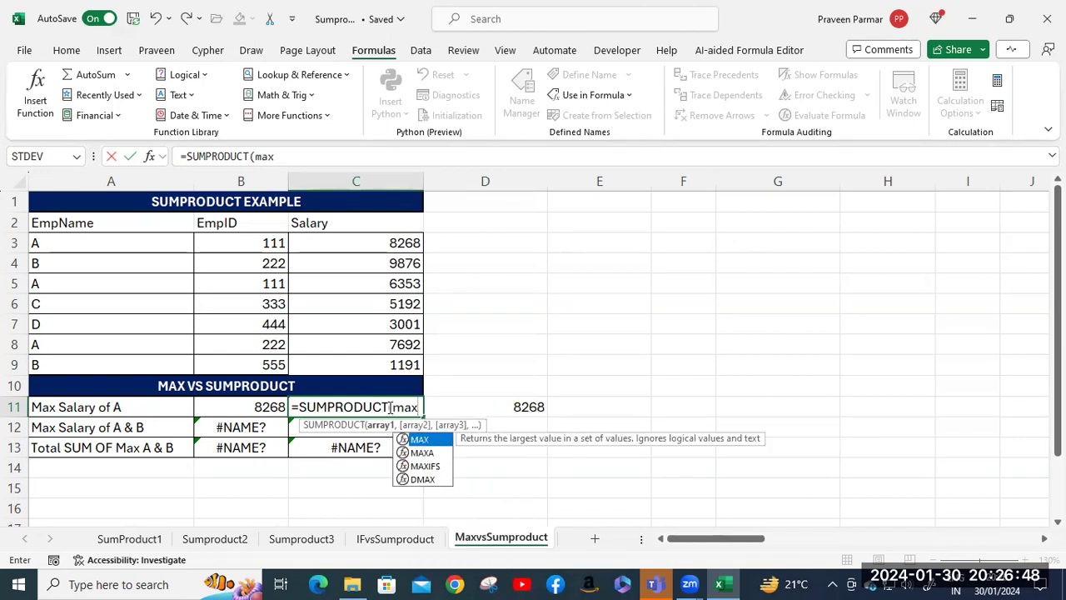
{"action": "key", "text": "Tab"}
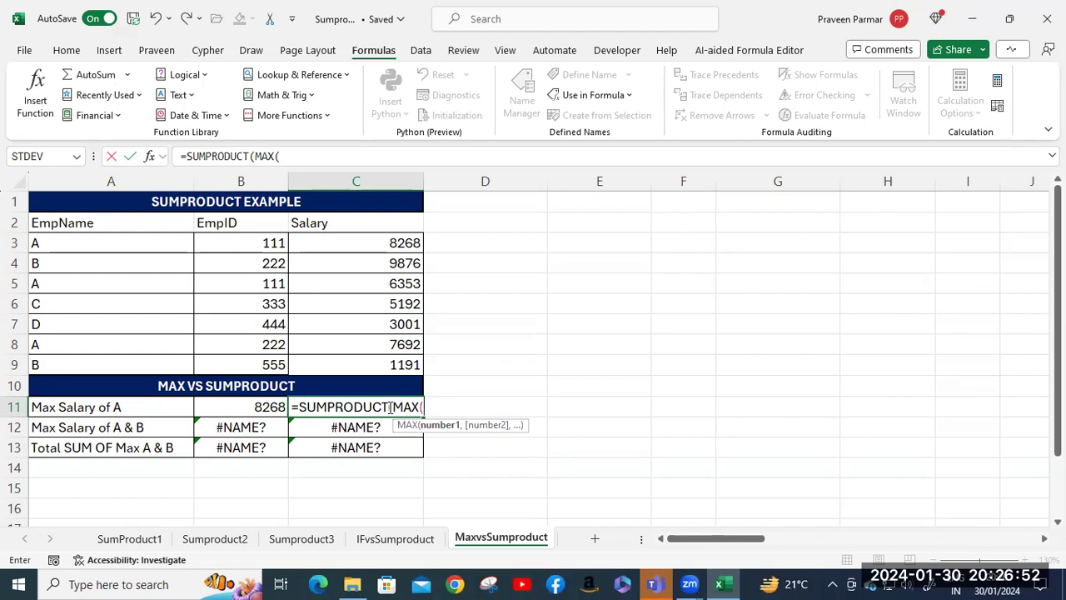
Complete the C11 formula as =SUMPRODUCT(MAX((EmpName="A")*(Salary))) and commit it as a normal formula
{"action": "type", "text": "(em"}
{"action": "key", "text": "Down"}
{"action": "key", "text": "Tab"}
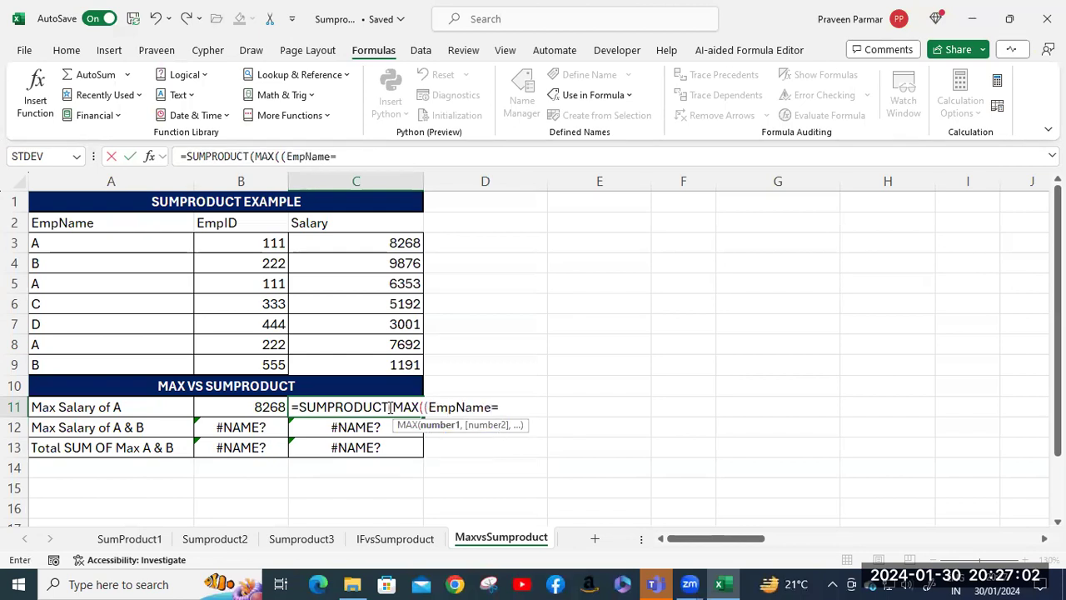
{"action": "type", "text": "=\"A\")"}
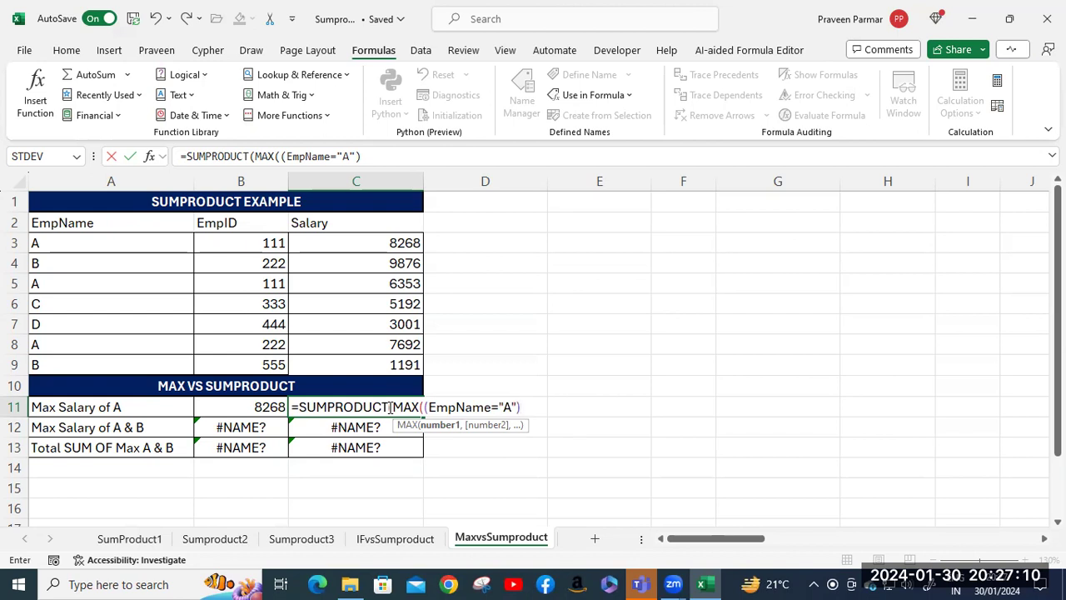
{"action": "type", "text": "*"}
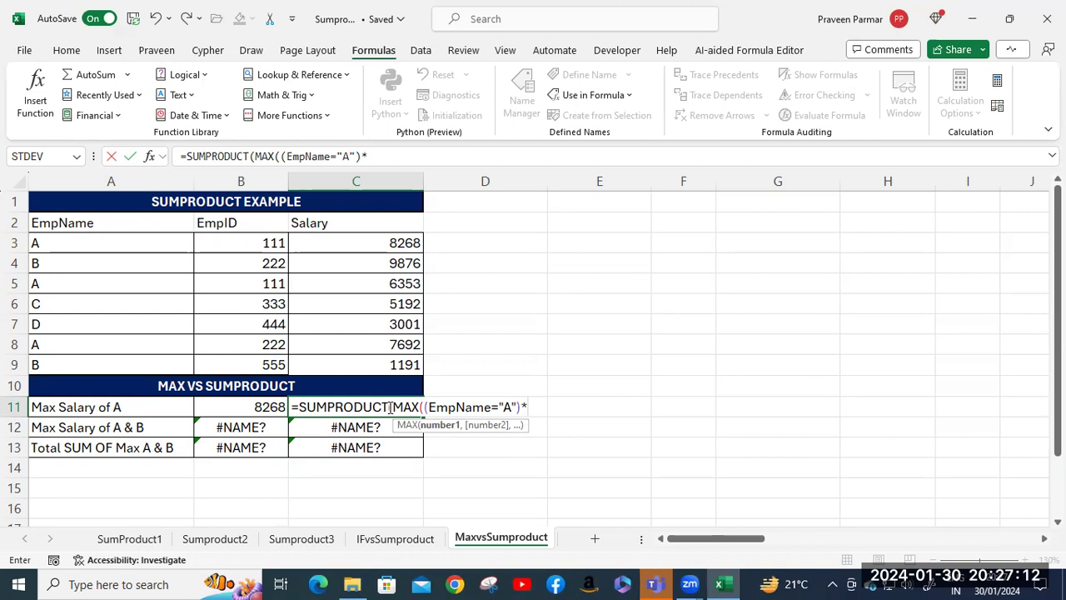
{"action": "type", "text": "(S"}
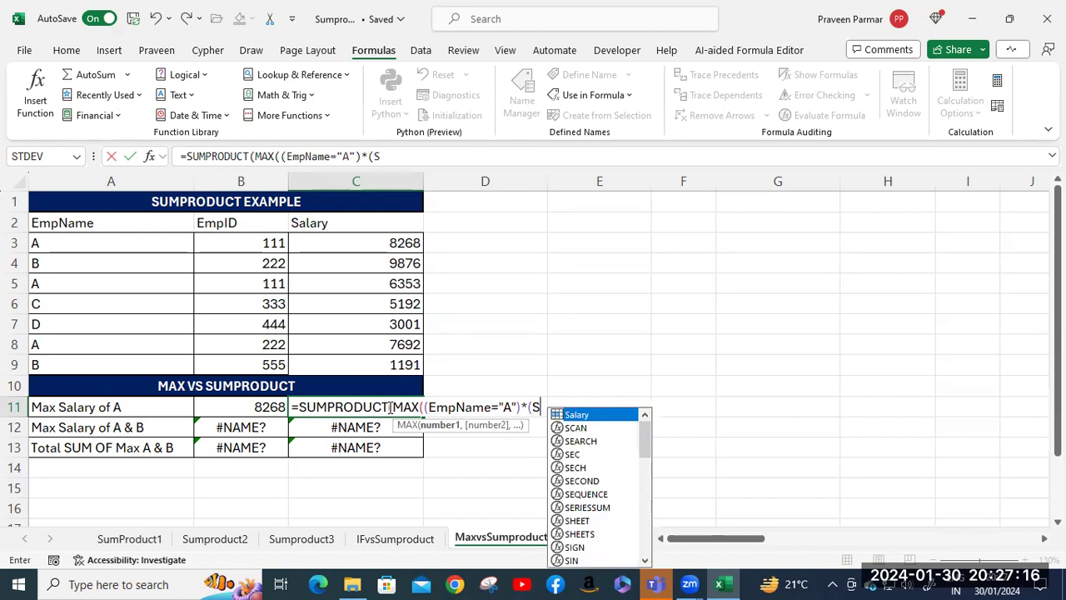
{"action": "key", "text": "Tab"}
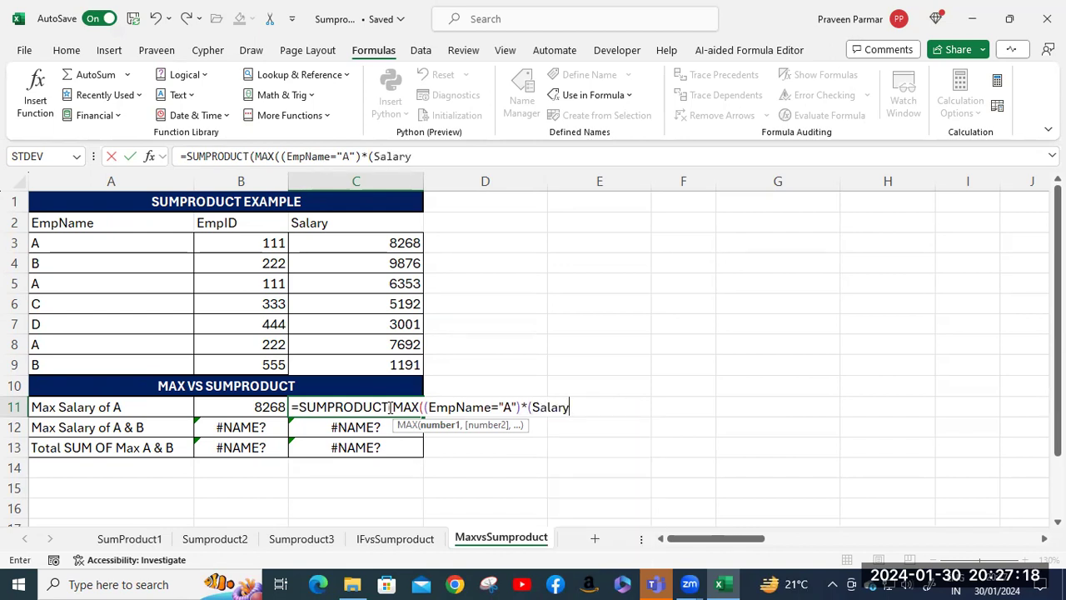
{"action": "type", "text": "))"}
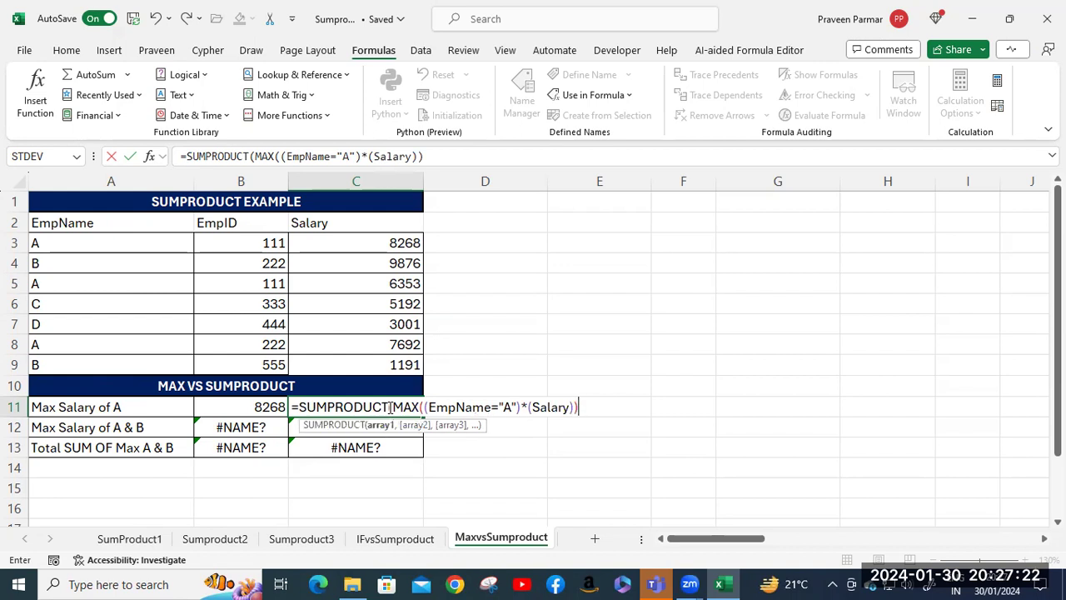
{"action": "type", "text": ")"}
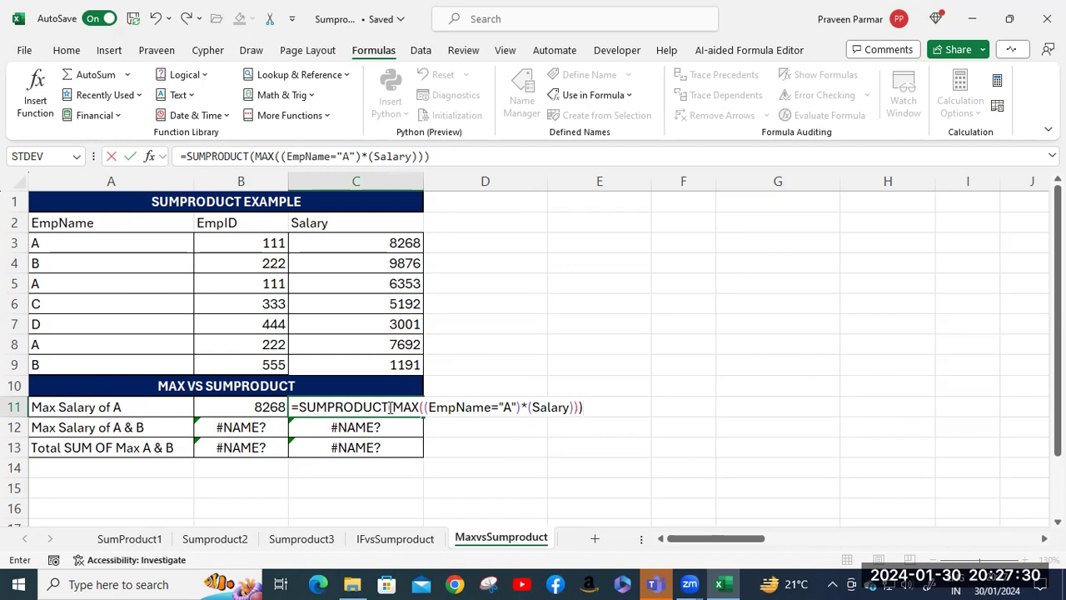
{"action": "key", "text": "Return"}
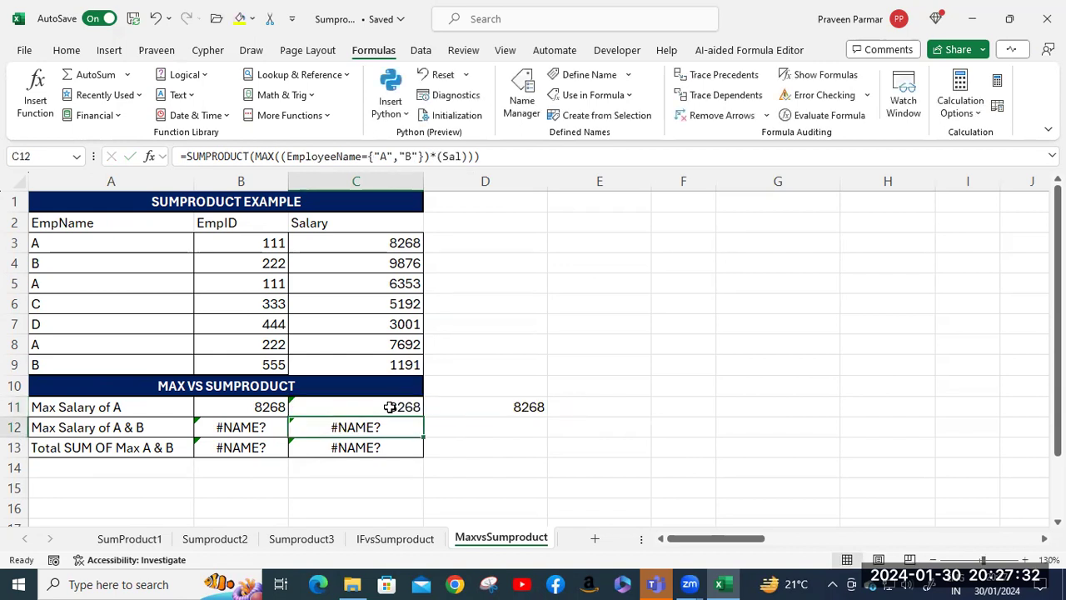
Reopen the formula in C11 to review its SUMPRODUCT and MAX nesting, and leave it unchanged
{"action": "left_click", "coordinate": [340, 409]}
{"action": "double_click", "coordinate": [339, 407]}
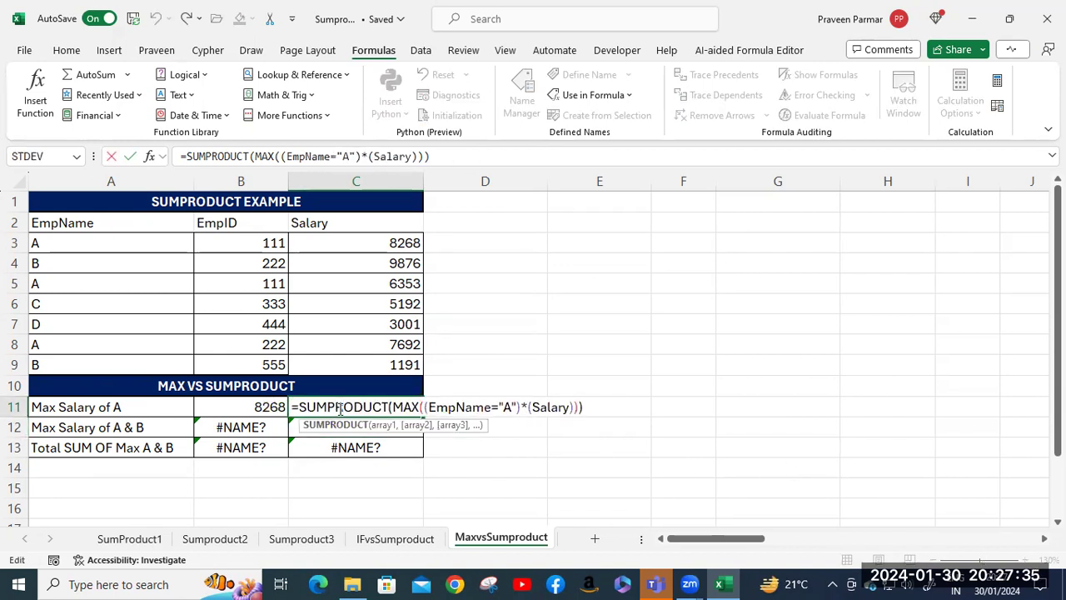
{"action": "left_click", "coordinate": [394, 407]}
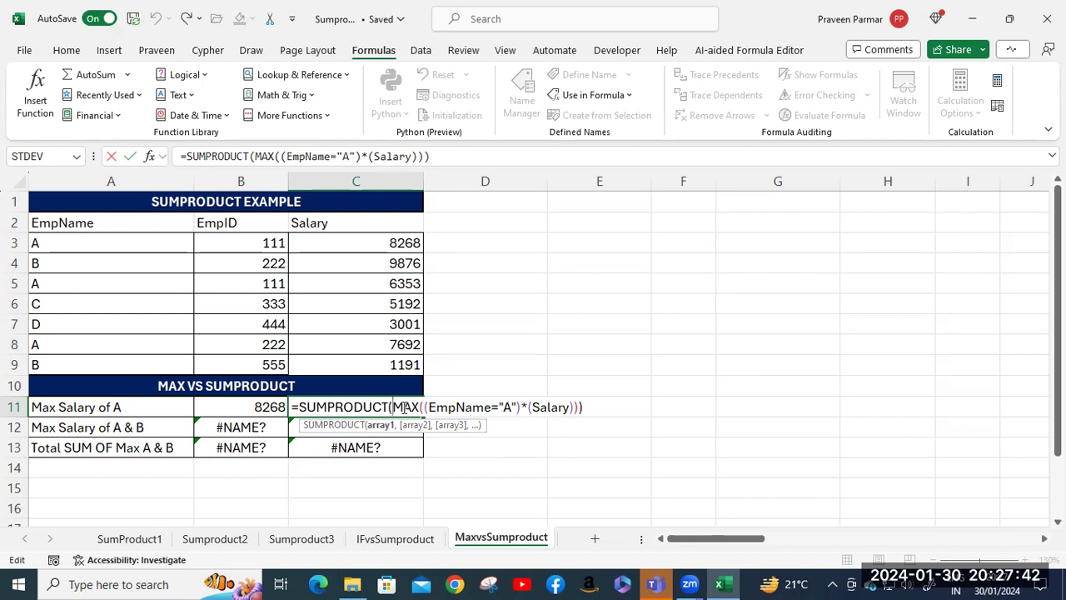
{"action": "left_click", "coordinate": [603, 409]}
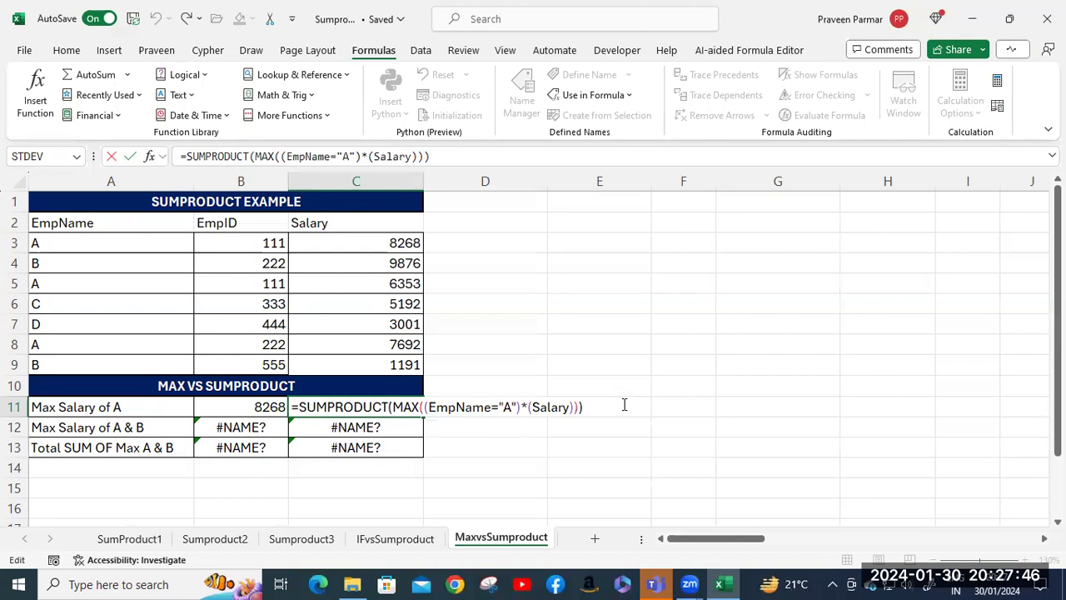
{"action": "key", "text": "Return"}
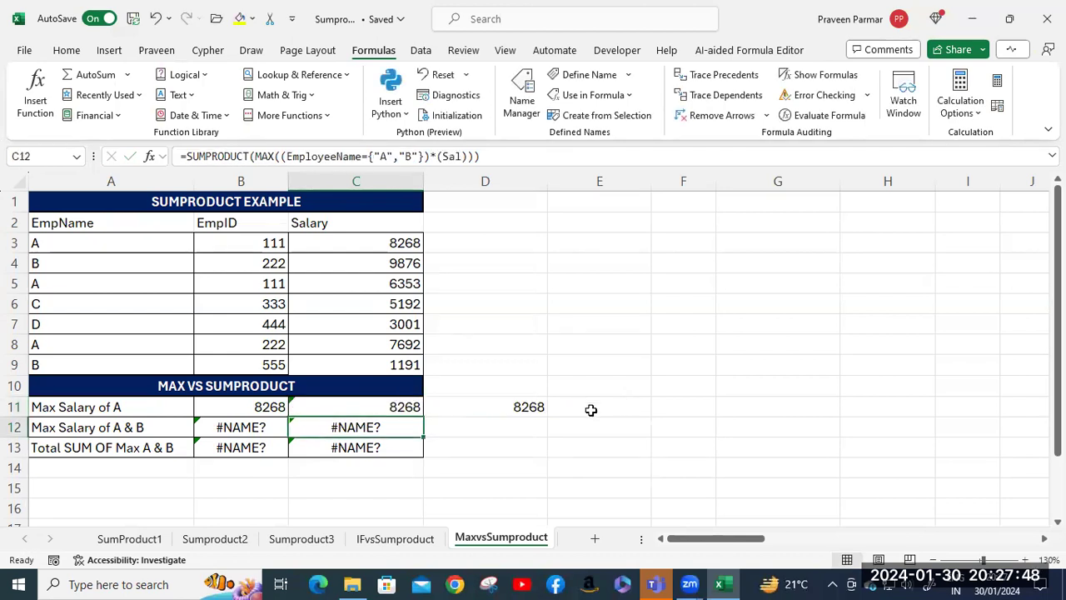
Highlight the (EmpName="A") condition inside the C11 formula to preview the array it evaluates to
{"action": "double_click", "coordinate": [402, 405]}
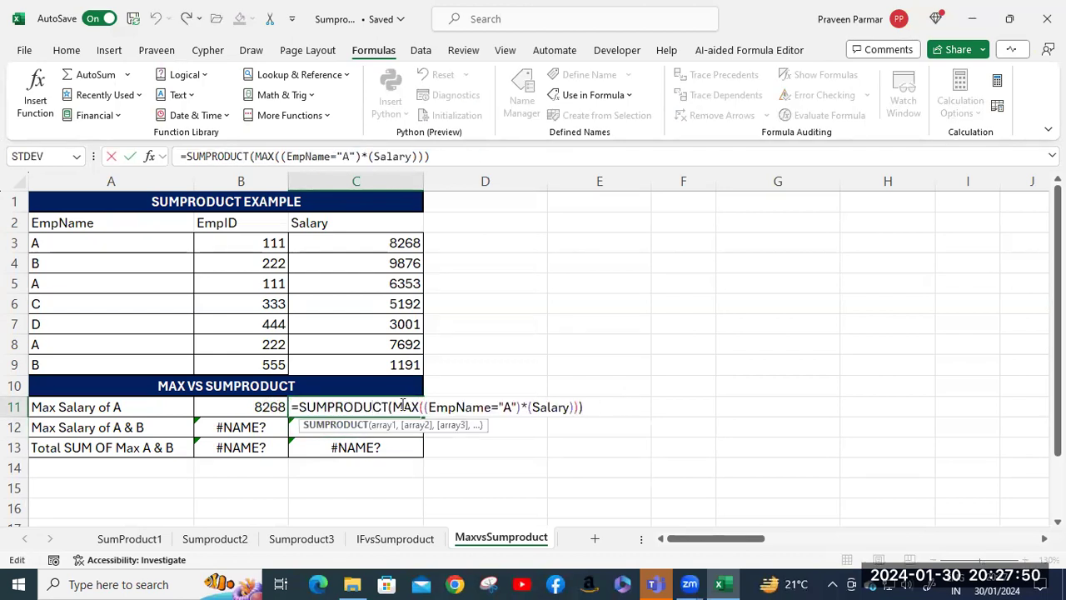
{"action": "left_click", "coordinate": [393, 406]}
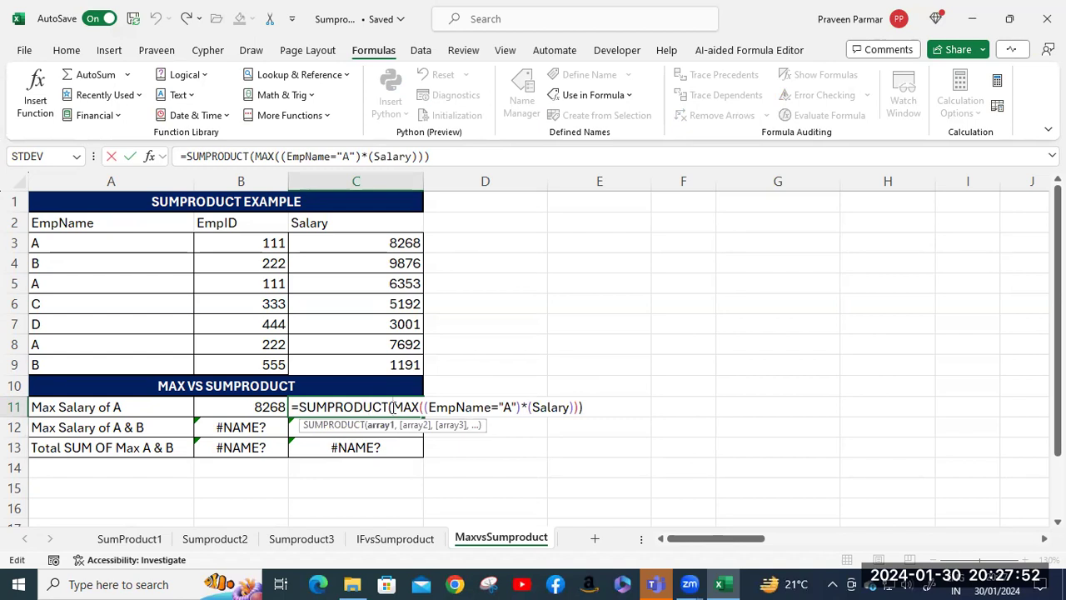
{"action": "left_click", "coordinate": [521, 407], "text": "shift"}
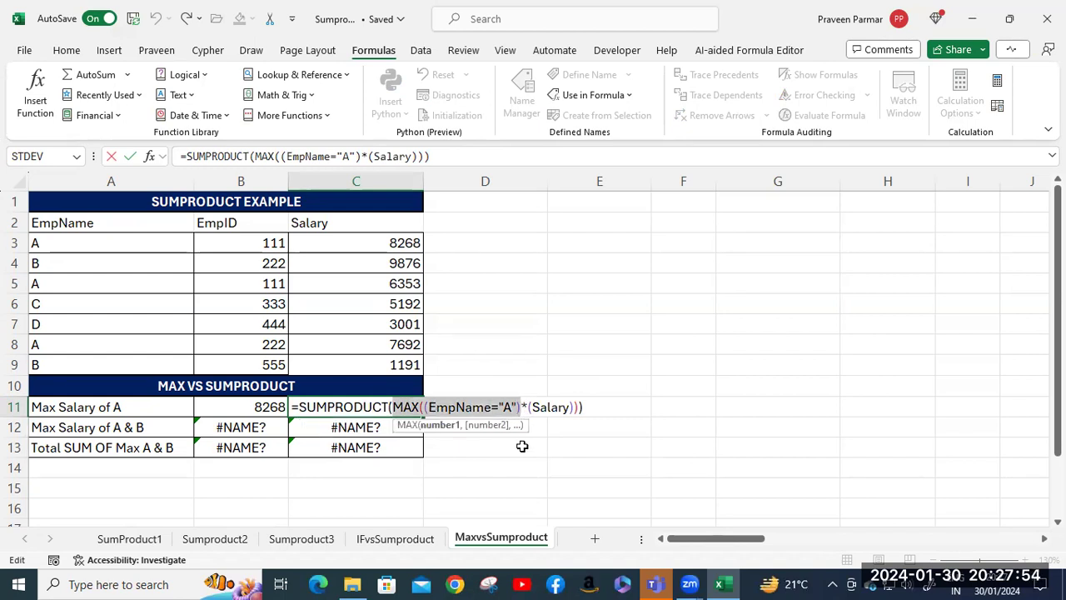
{"action": "left_click", "coordinate": [423, 406]}
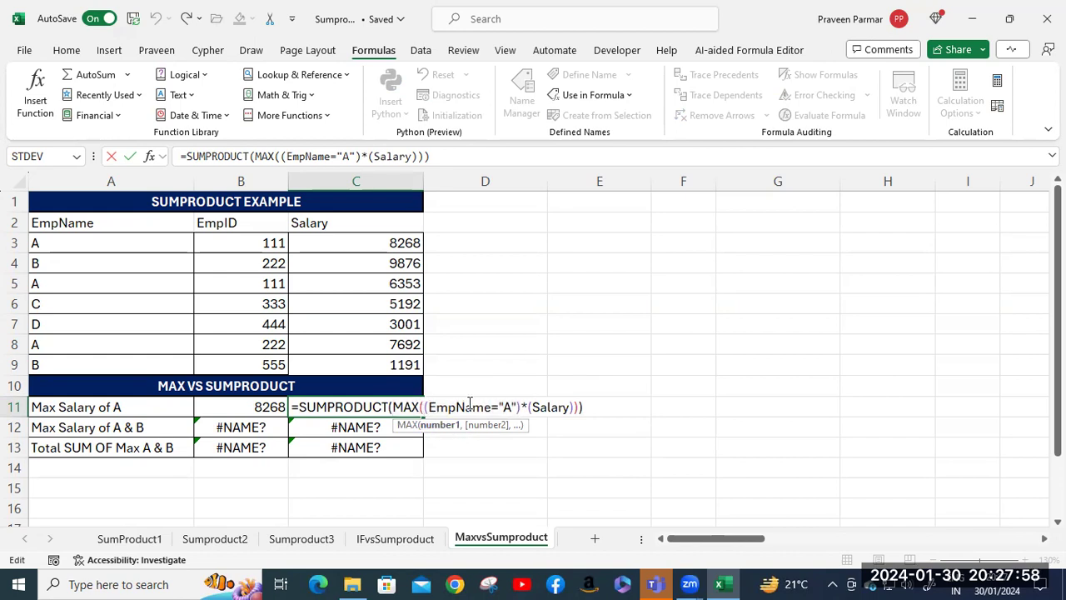
{"action": "left_click", "coordinate": [520, 403], "text": "shift"}
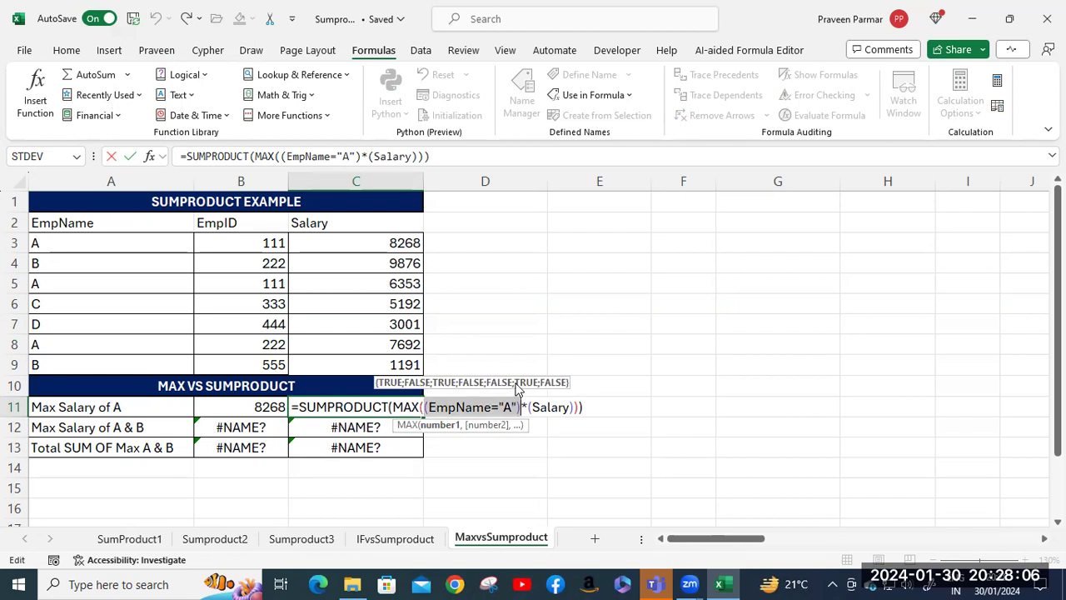
Copy the whole MAX expression in C11, evaluate it in place, then paste the expression back and recommit the formula
{"action": "left_click", "coordinate": [390, 406]}
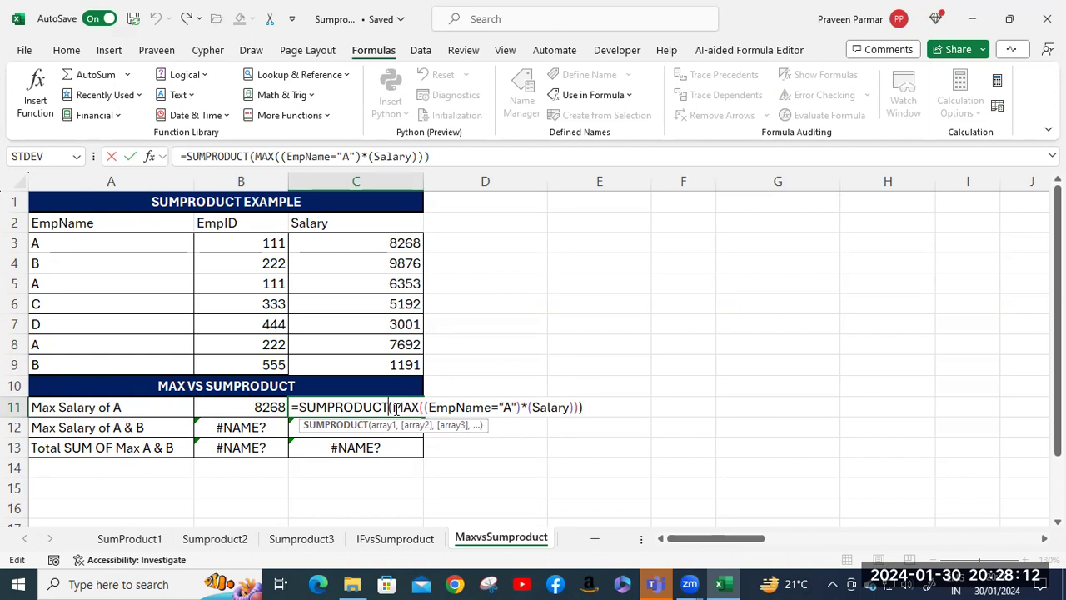
{"action": "left_click", "coordinate": [408, 407]}
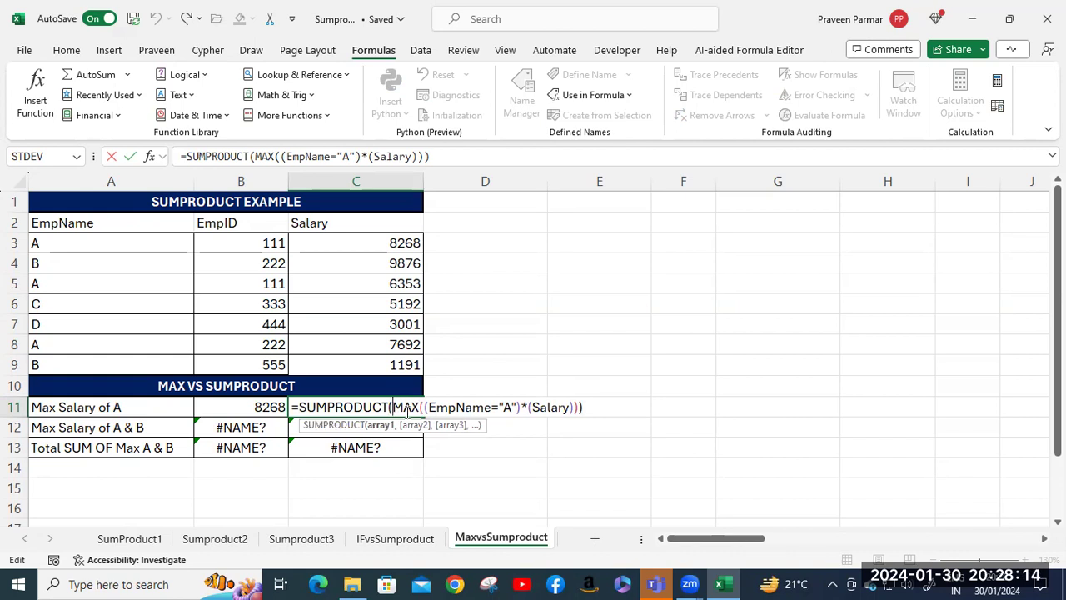
{"action": "left_click", "coordinate": [580, 407], "text": "shift"}
{"action": "key", "text": "ctrl+c"}
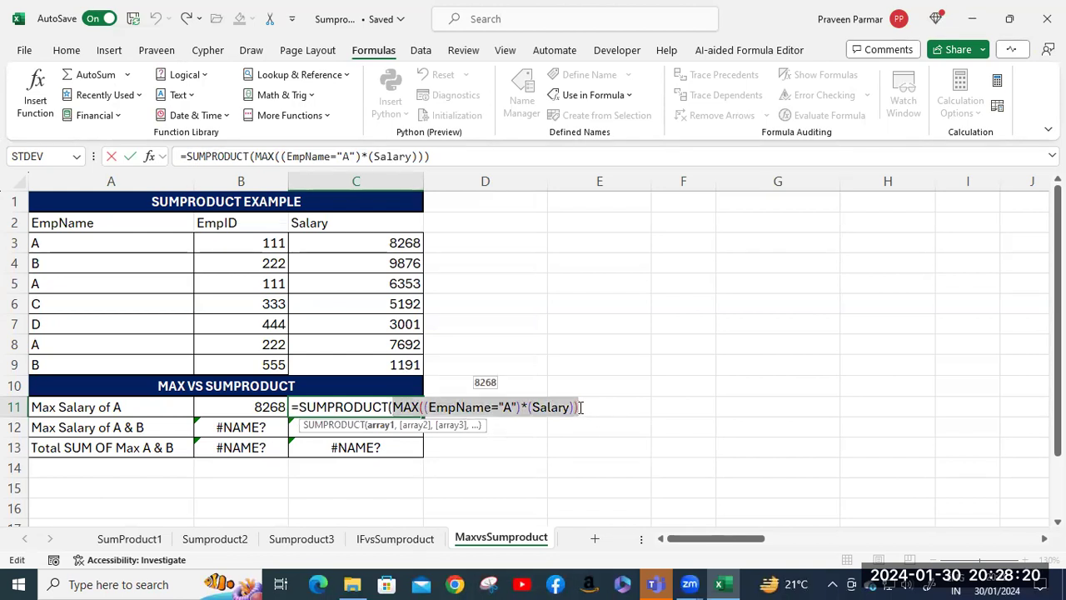
{"action": "key", "text": "F9"}
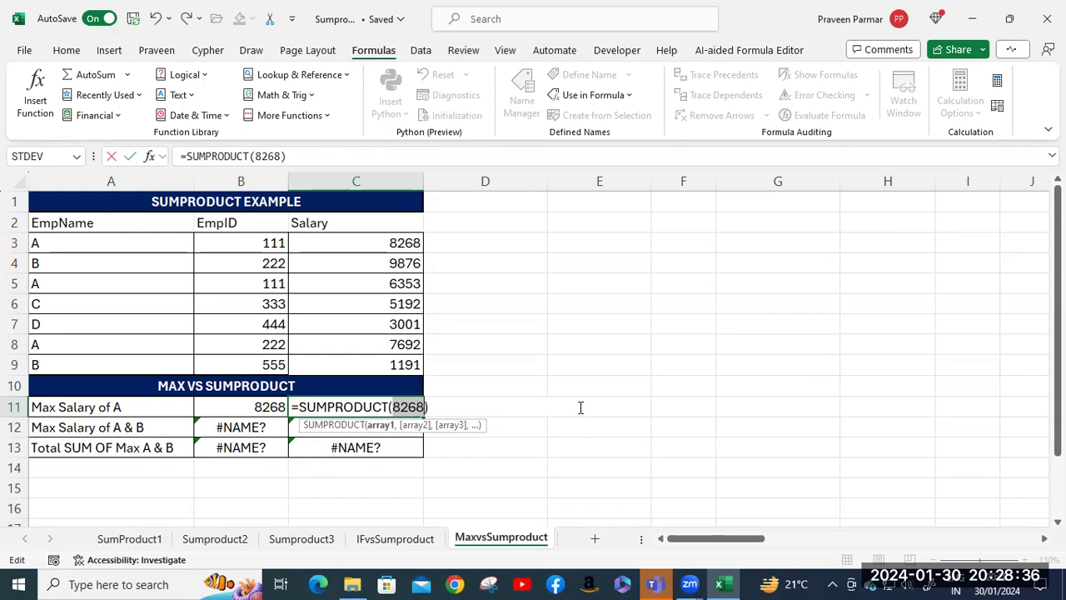
{"action": "key", "text": "ctrl+v"}
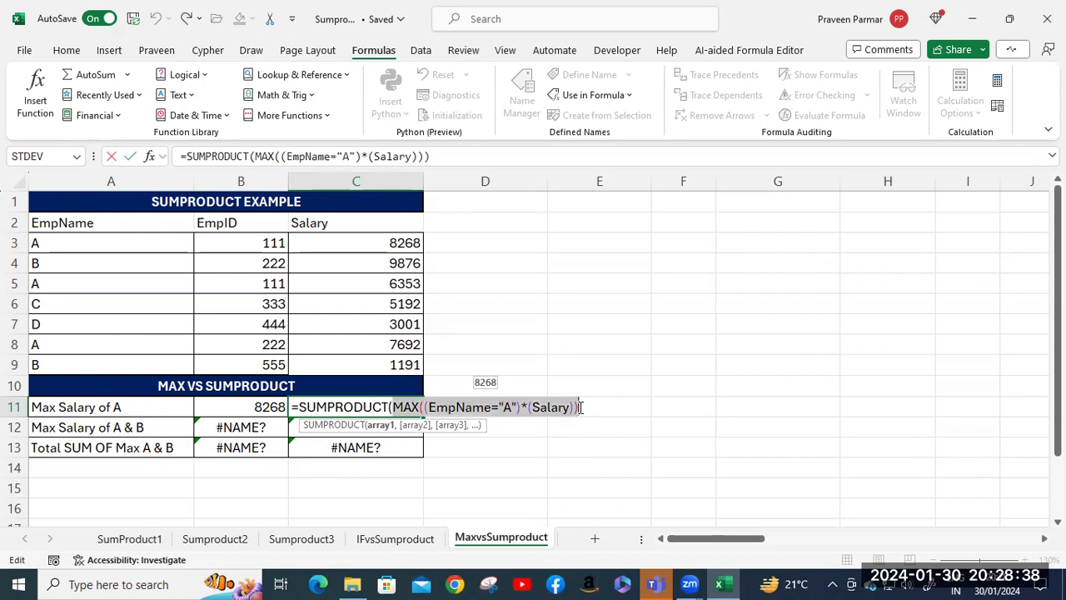
{"action": "left_click", "coordinate": [527, 406]}
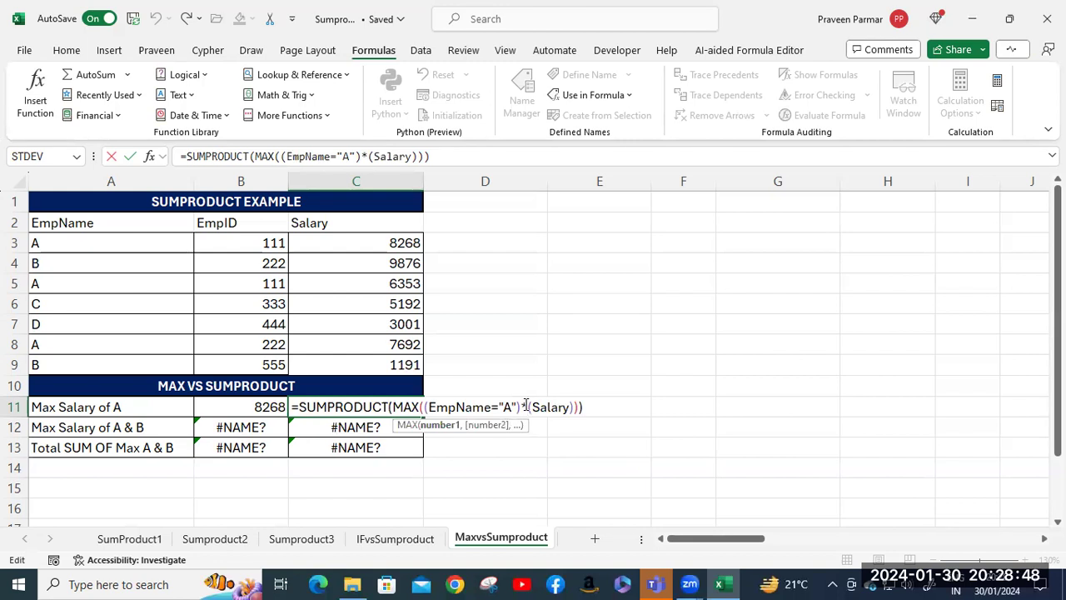
{"action": "key", "text": "Return"}
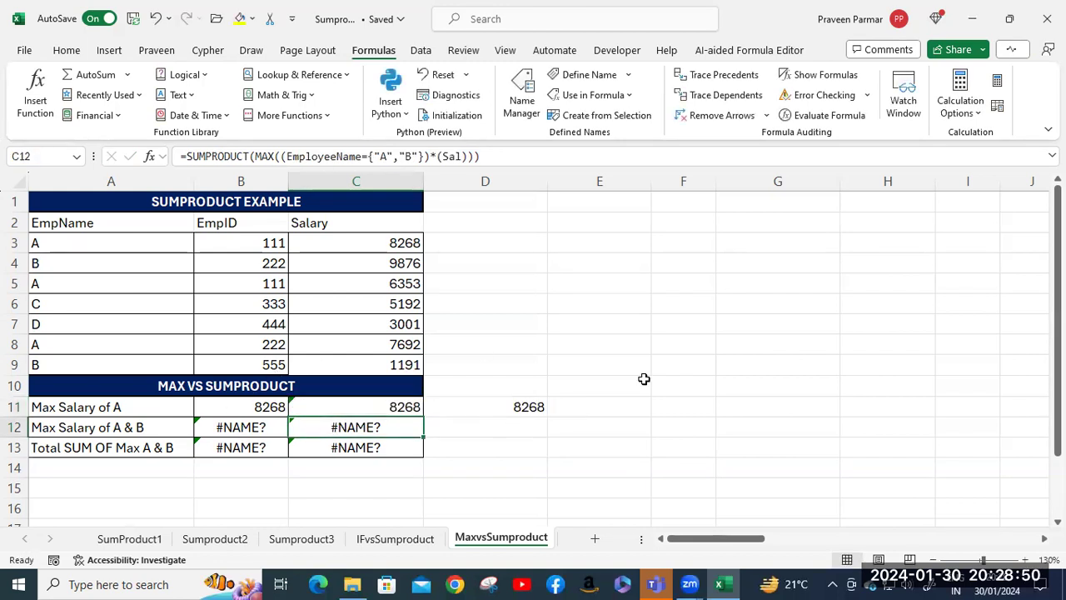
On the IFvsSumproduct sheet, review the SUMPRODUCT formulas for COUNTIFS in C18 and COUNTIF in C17 without changing them
{"action": "left_click", "coordinate": [393, 541]}
{"action": "scroll", "coordinate": [492, 375], "scroll_direction": "up", "scroll_amount": 4}
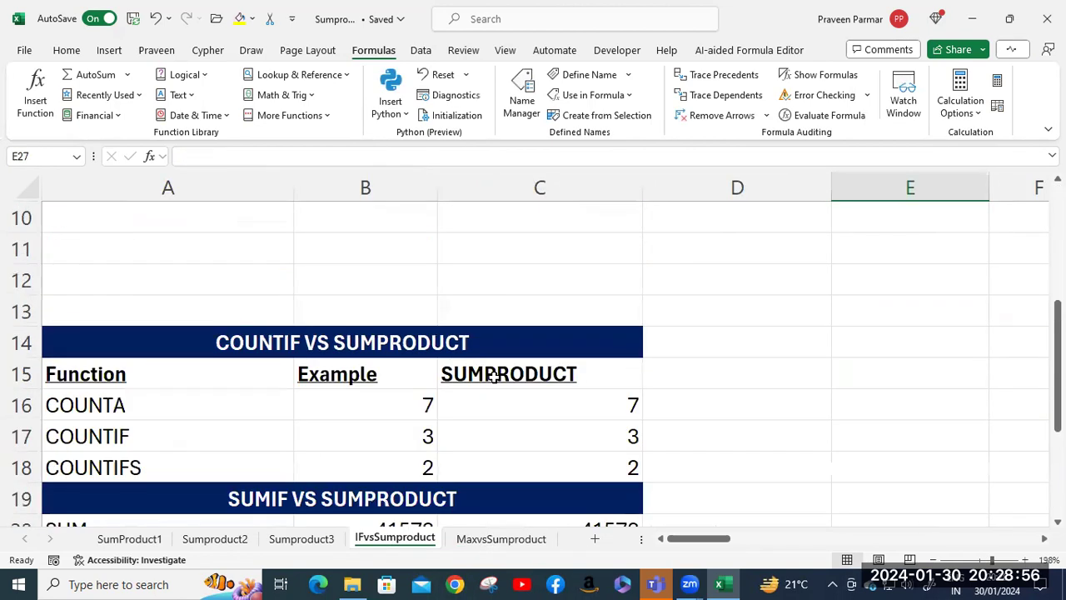
{"action": "double_click", "coordinate": [578, 471]}
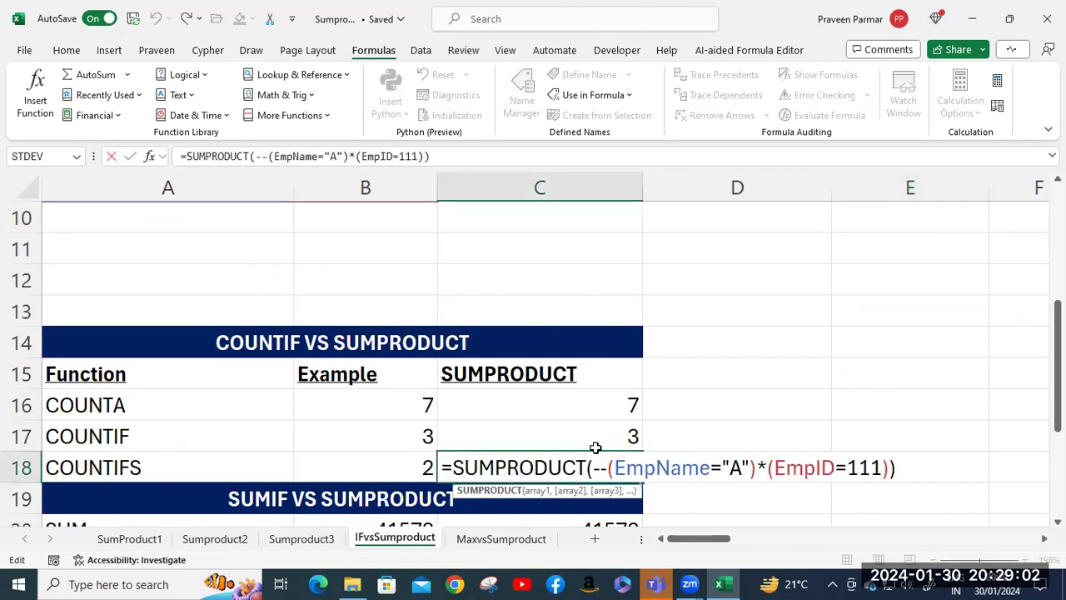
{"action": "key", "text": "Return"}
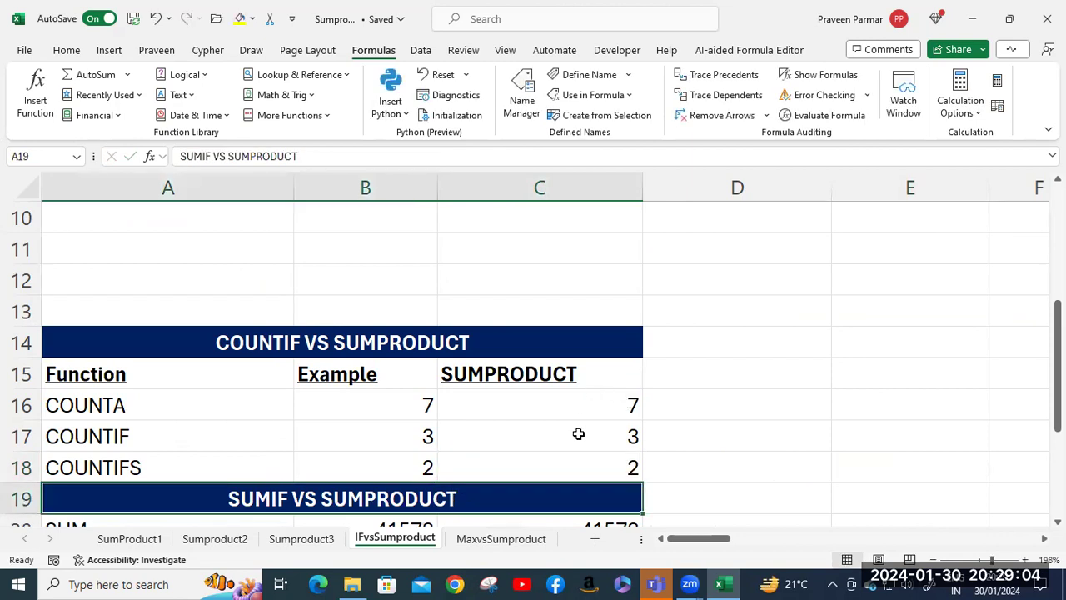
{"action": "left_click", "coordinate": [578, 433]}
{"action": "double_click", "coordinate": [578, 433]}
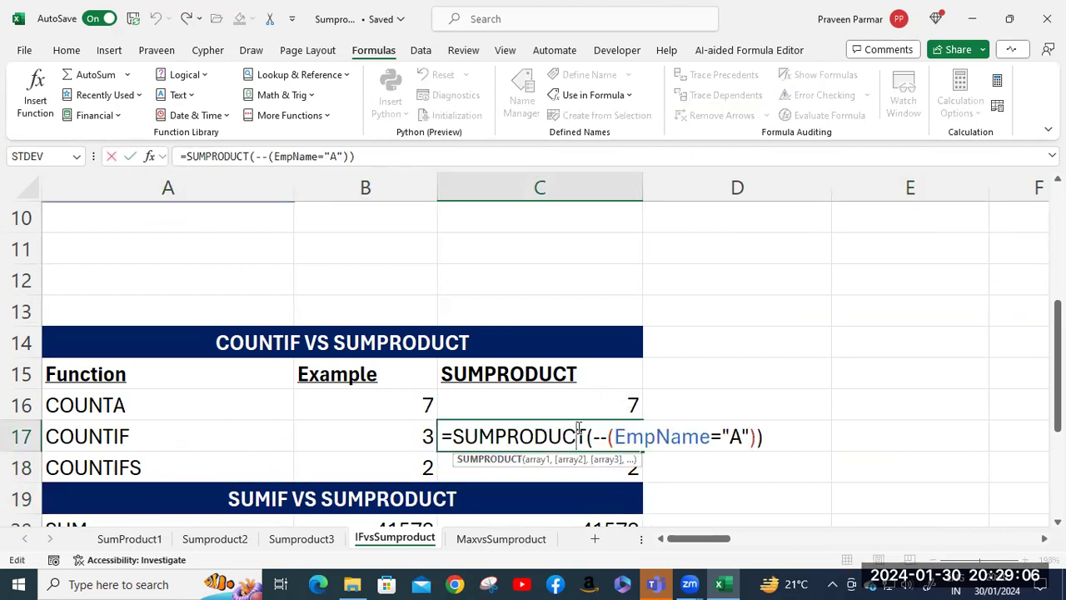
{"action": "key", "text": "Return"}
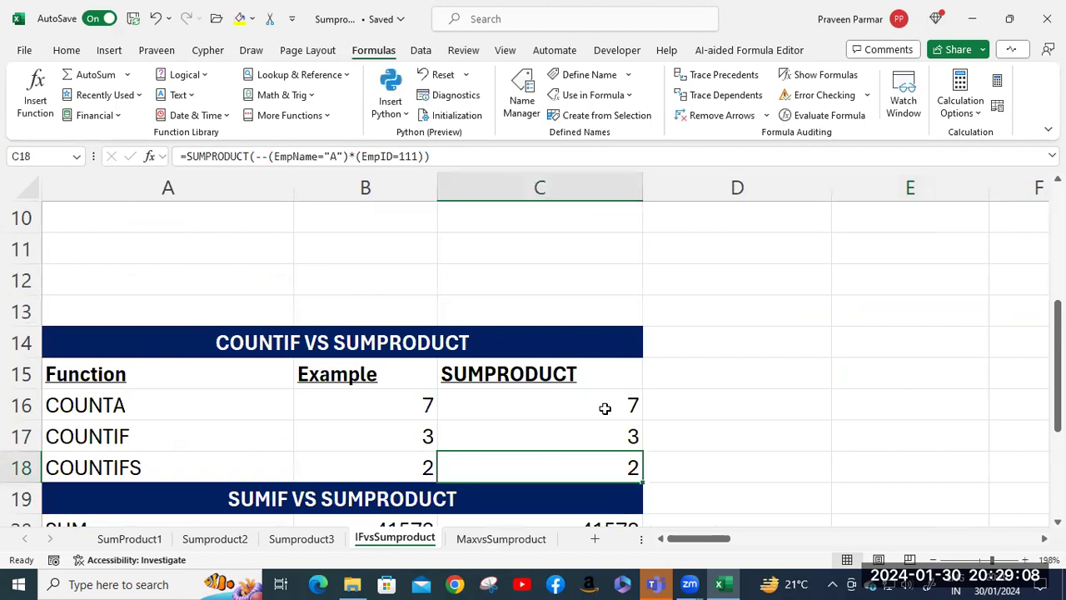
Open the SUMPRODUCT formula for SUMIF in C21 and highlight its (EmpName="A") condition to preview the array it evaluates to
{"action": "scroll", "coordinate": [604, 408], "scroll_direction": "down", "scroll_amount": 3}
{"action": "scroll", "coordinate": [623, 392], "scroll_direction": "up", "scroll_amount": 2}
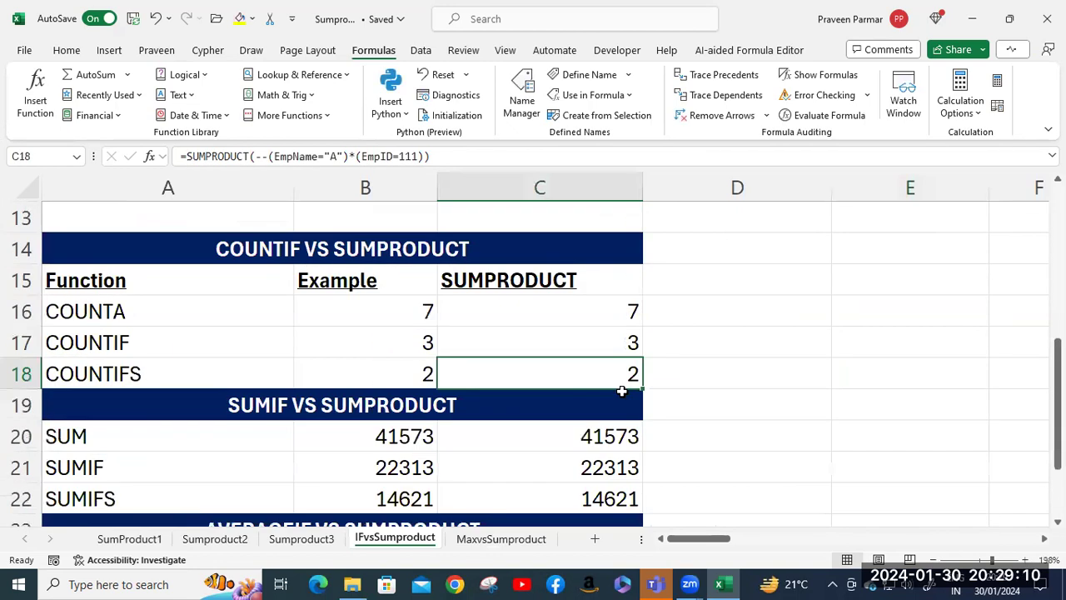
{"action": "scroll", "coordinate": [584, 367], "scroll_direction": "down", "scroll_amount": 1}
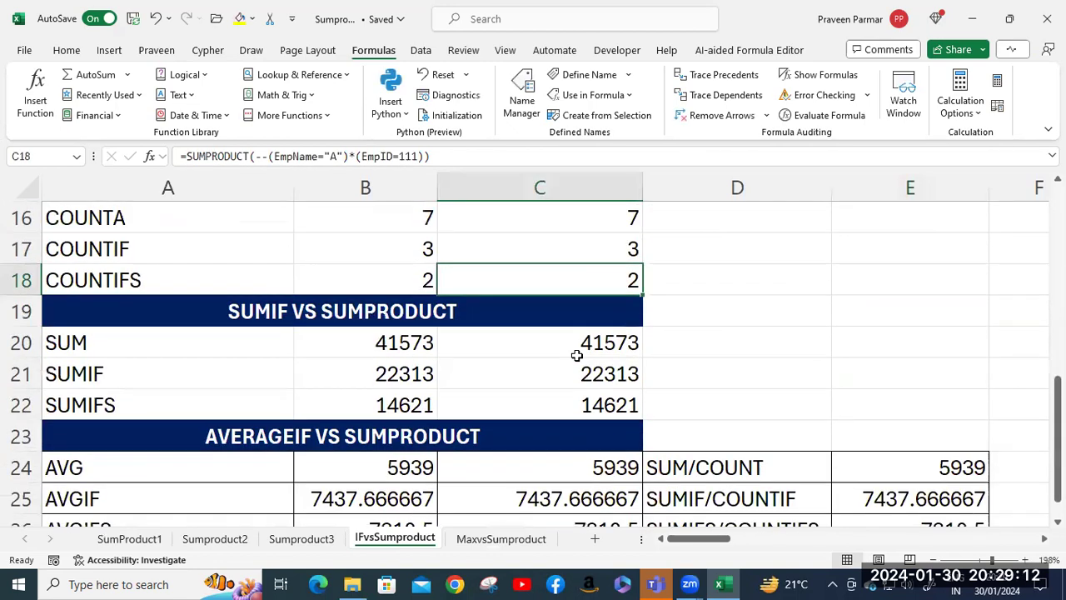
{"action": "left_click", "coordinate": [561, 371]}
{"action": "double_click", "coordinate": [562, 374]}
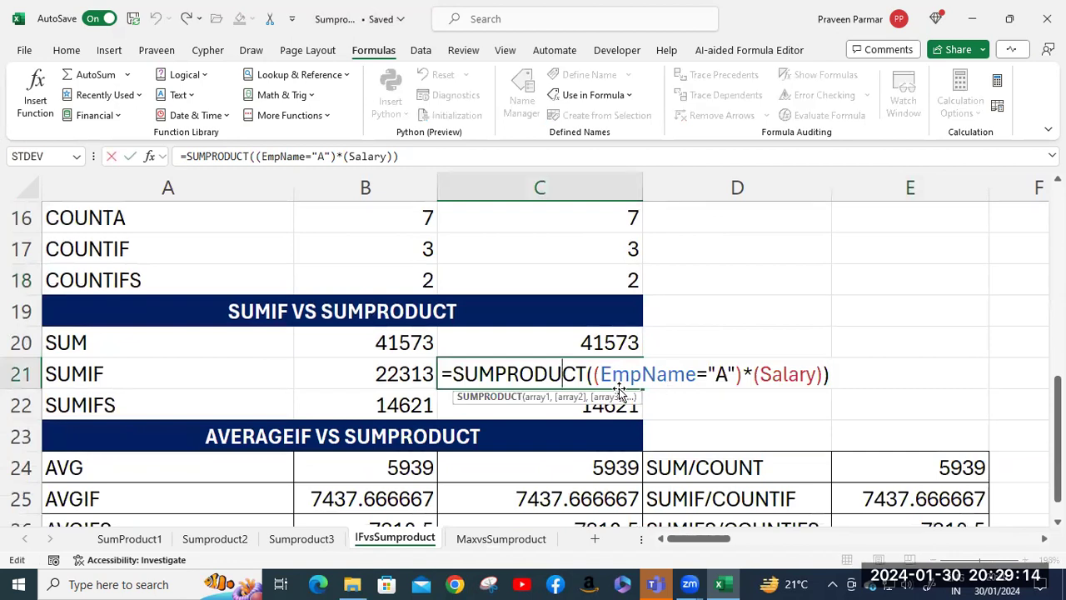
{"action": "left_click_drag", "start_coordinate": [596, 377], "coordinate": [743, 374]}
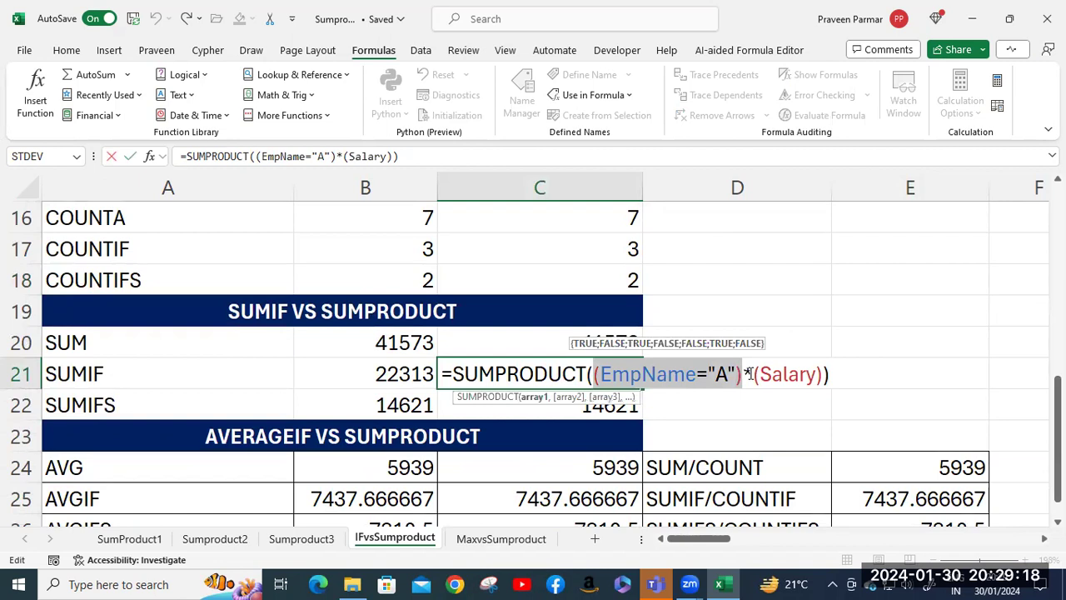
{"action": "left_click", "coordinate": [741, 373]}
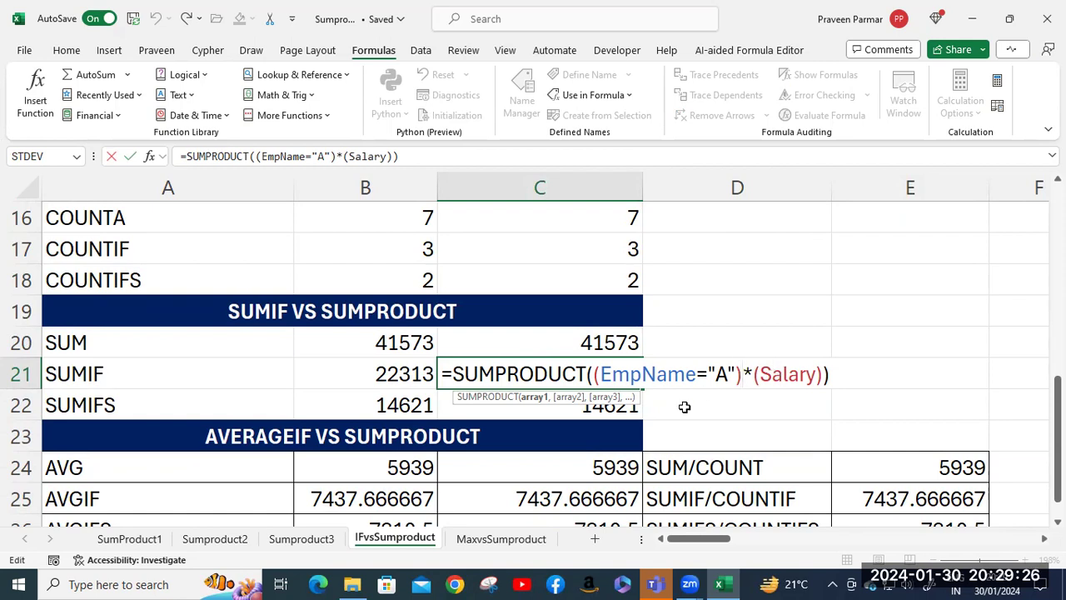
Remove the double minus from the COUNTIFS SUMPRODUCT formula in C18, making it =SUMPRODUCT((EmpName="A")*(EmpID=111))
{"action": "left_click", "coordinate": [585, 275]}
{"action": "double_click", "coordinate": [585, 275]}
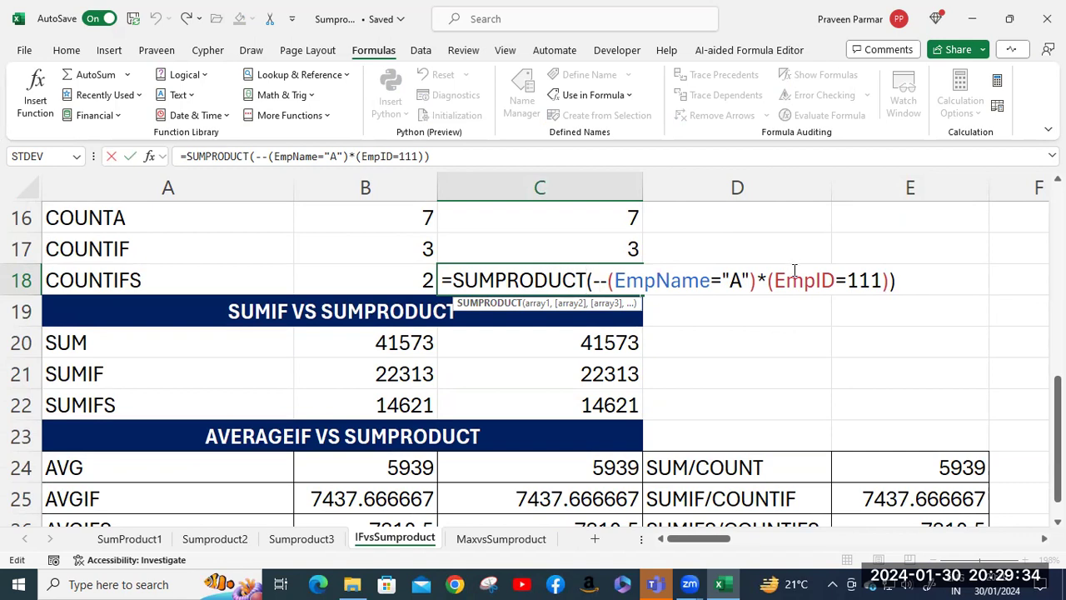
{"action": "left_click", "coordinate": [768, 279]}
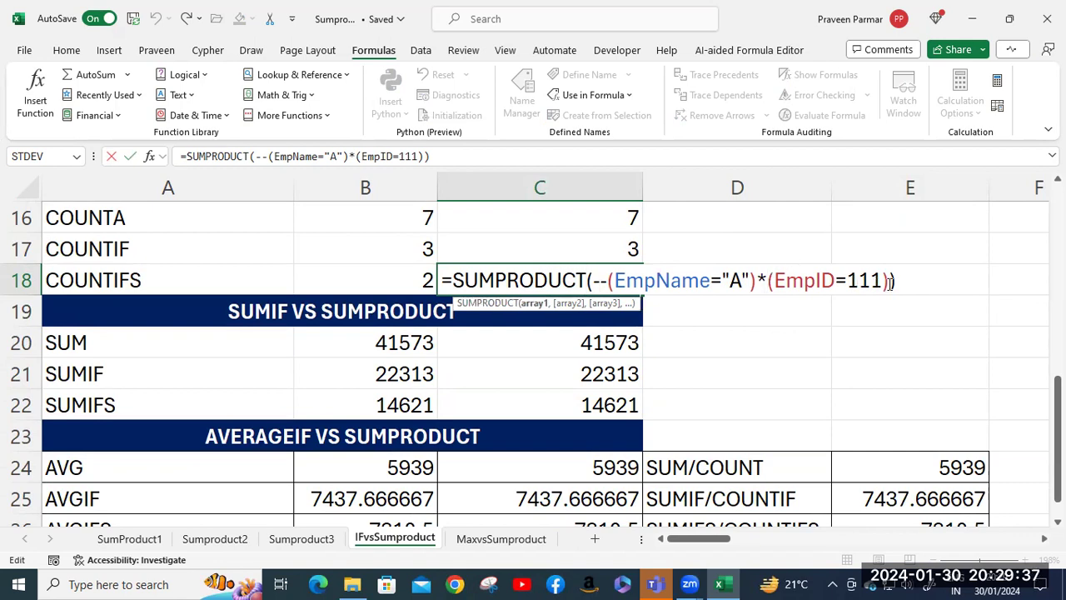
{"action": "left_click", "coordinate": [612, 283]}
{"action": "key", "text": "BackSpace"}
{"action": "key", "text": "BackSpace"}
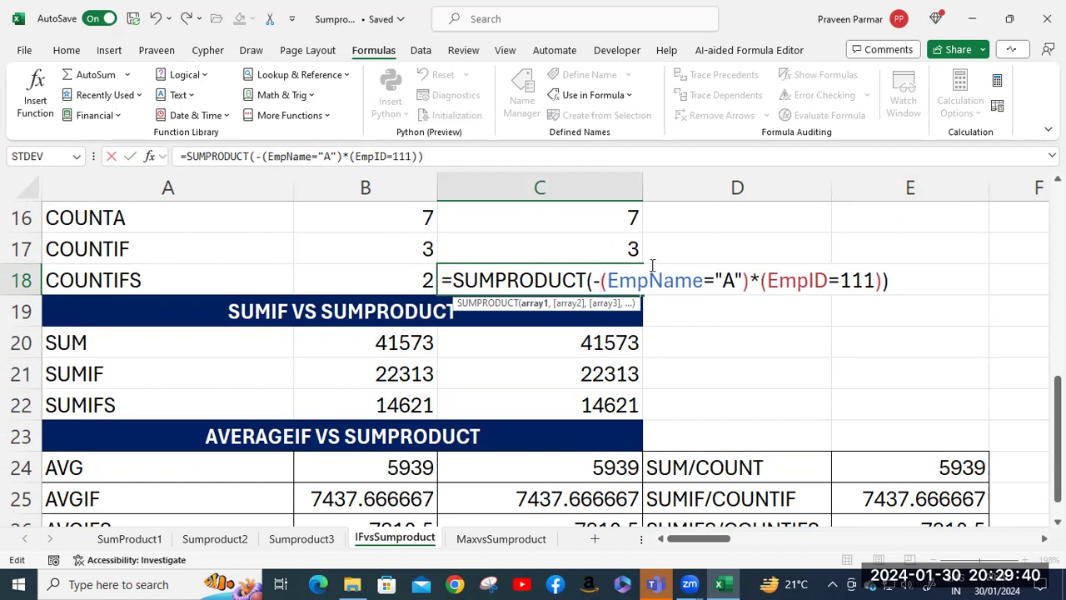
{"action": "key", "text": "Return"}
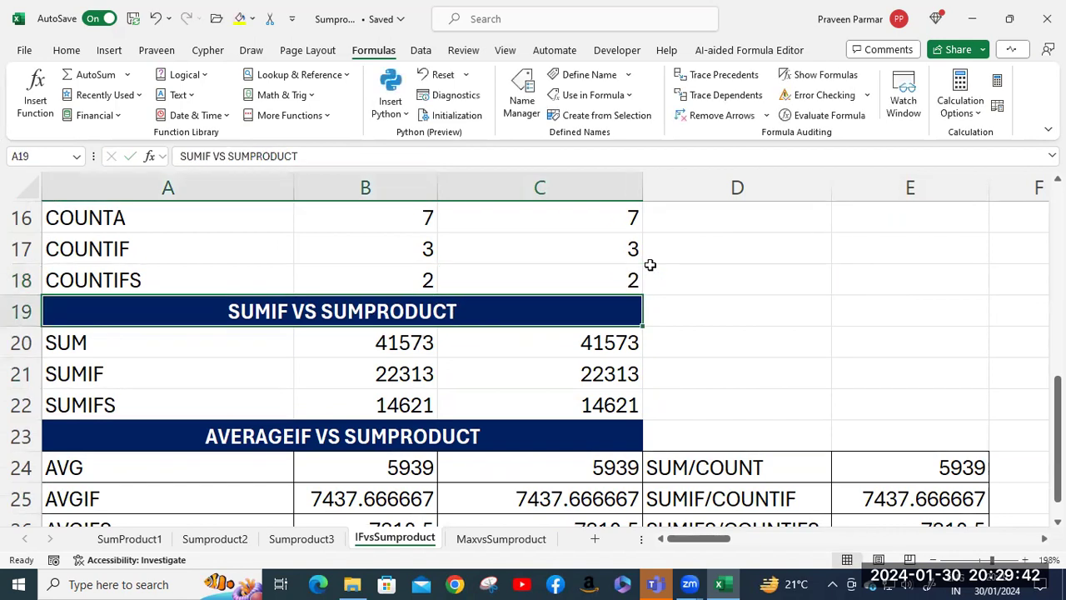
Reopen the C18 formula, check its EmpName and EmpID ranges in the data table, and recommit it without changes
{"action": "left_click", "coordinate": [591, 285]}
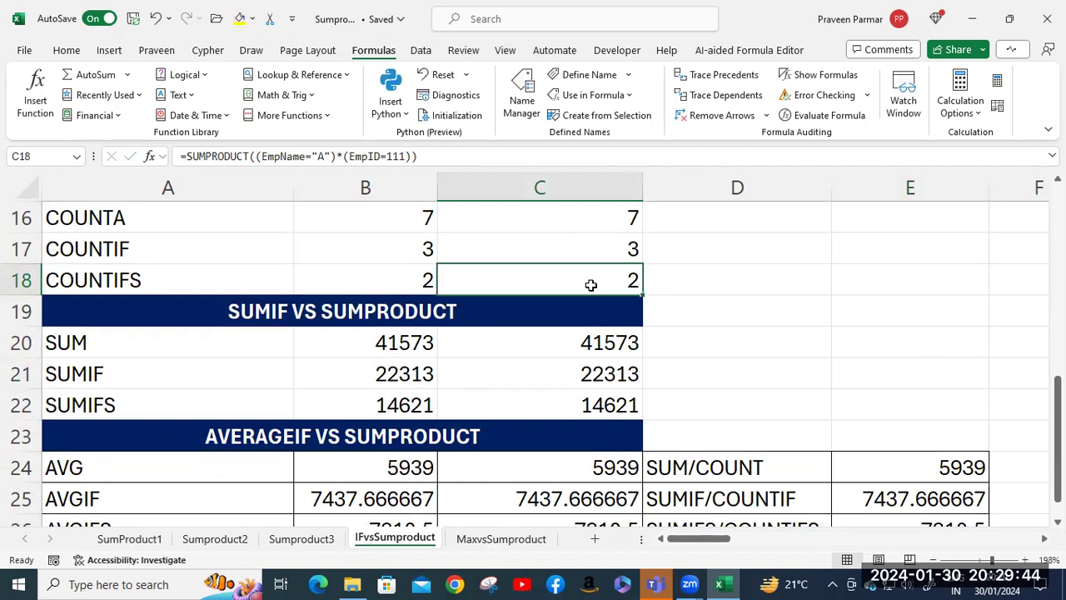
{"action": "double_click", "coordinate": [590, 285]}
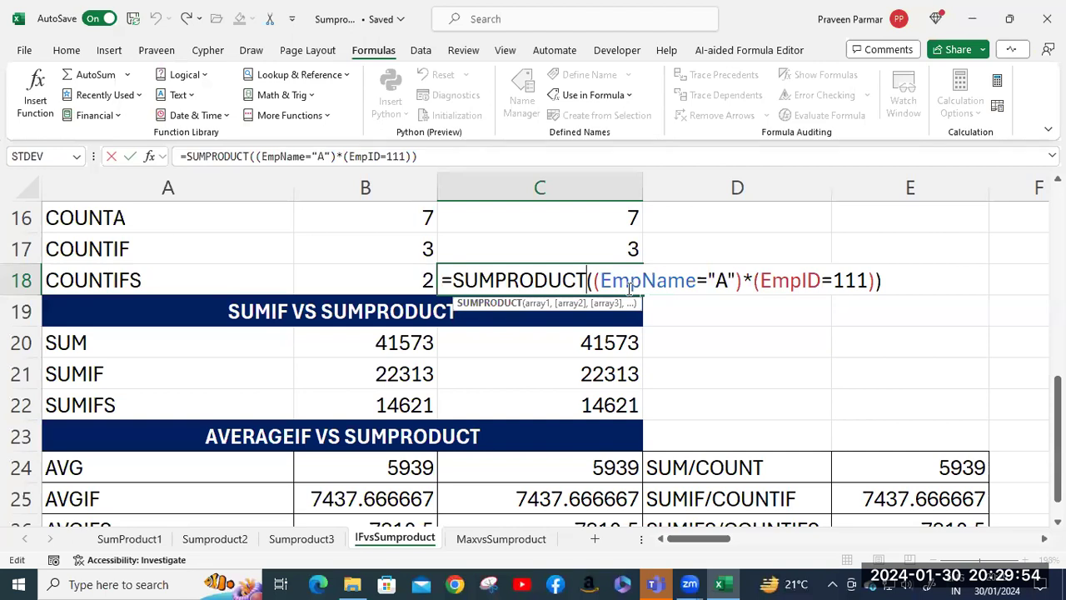
{"action": "scroll", "coordinate": [628, 288], "scroll_direction": "up", "scroll_amount": 2}
{"action": "scroll", "coordinate": [628, 288], "scroll_direction": "up", "scroll_amount": 2}
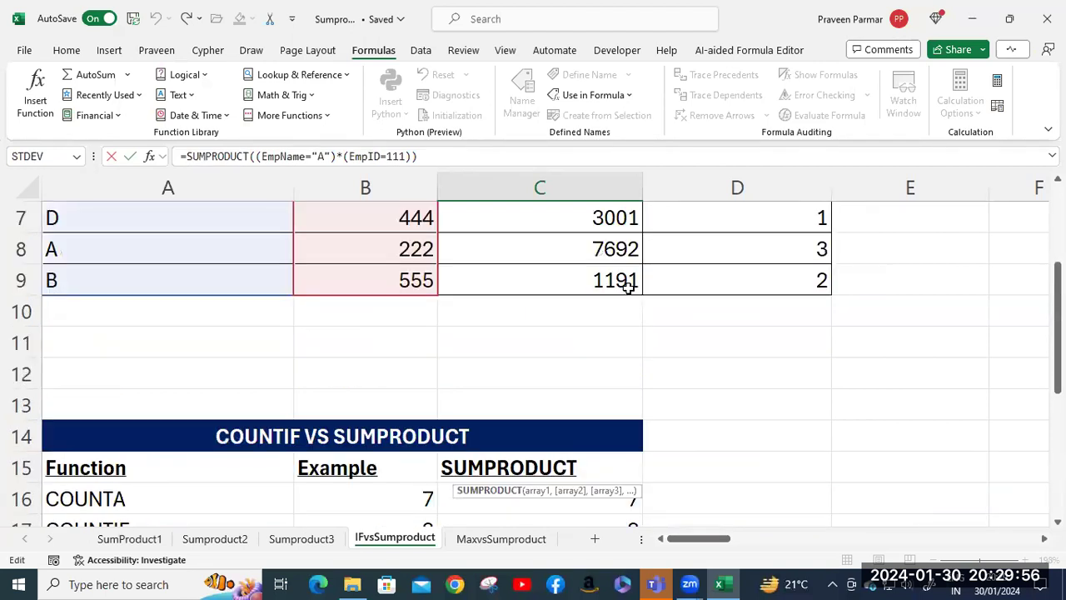
{"action": "scroll", "coordinate": [645, 288], "scroll_direction": "down", "scroll_amount": 4}
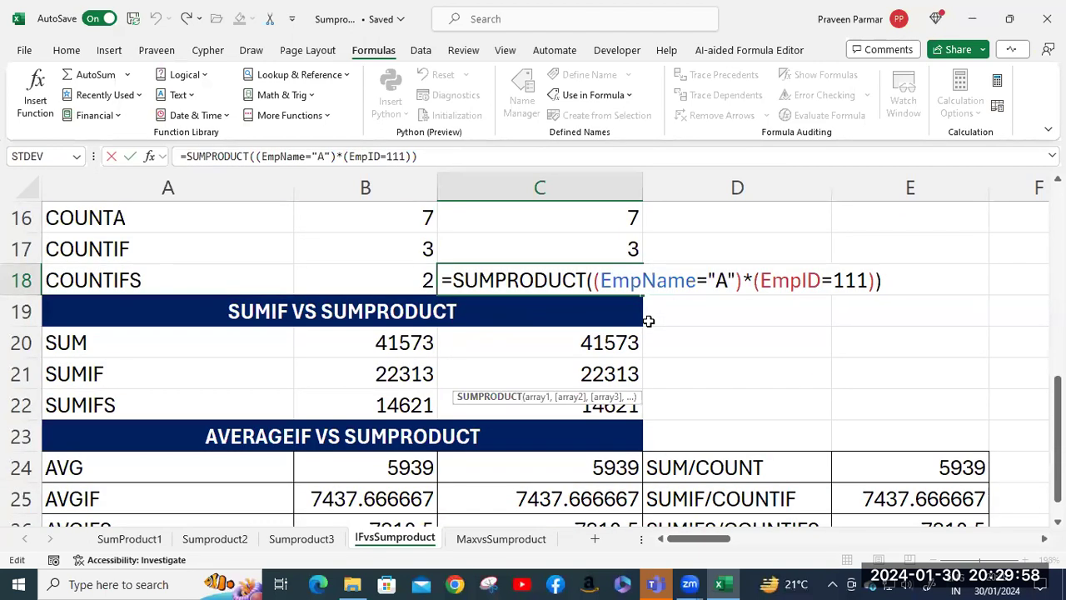
{"action": "key", "text": "Return"}
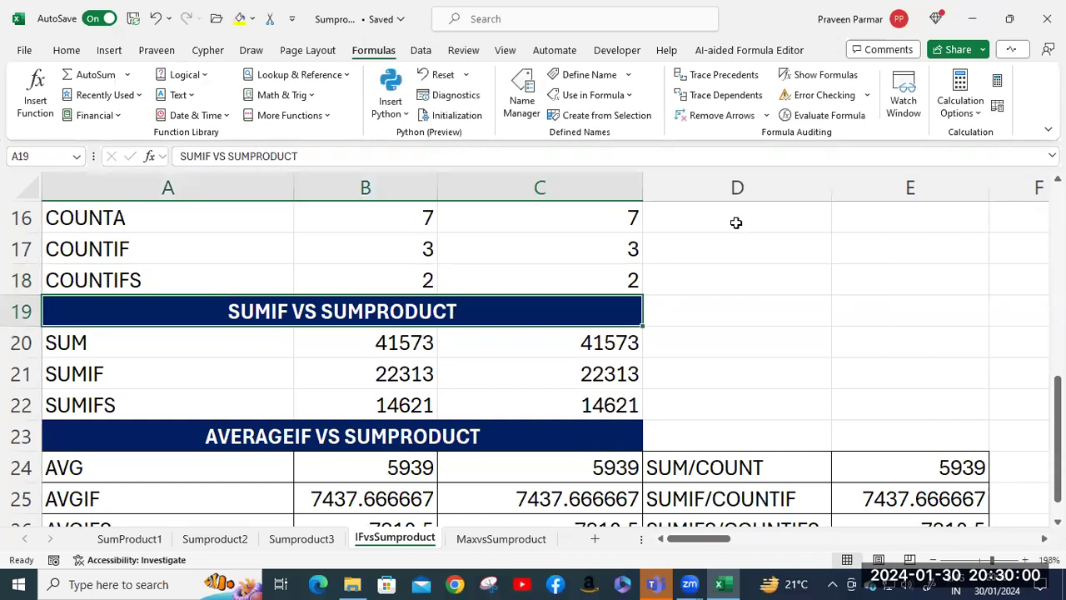
On the MaxvsSumproduct sheet, review the SUMPRODUCT and MAX formula in C11 and leave it as it is
{"action": "scroll", "coordinate": [742, 216], "scroll_direction": "down", "scroll_amount": 3}
{"action": "left_click", "coordinate": [488, 540]}
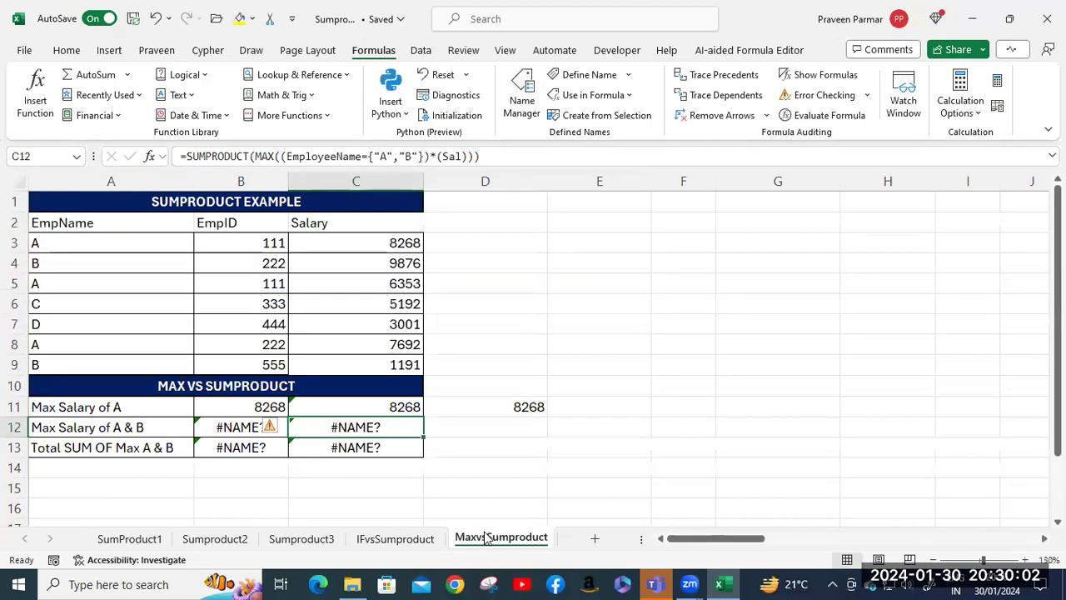
{"action": "double_click", "coordinate": [385, 409]}
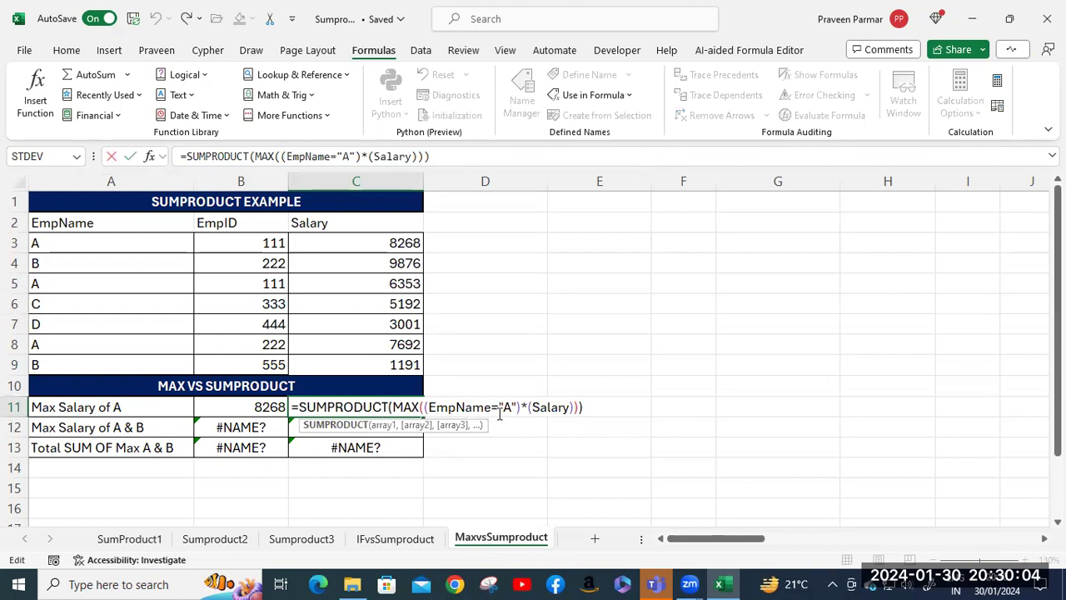
{"action": "left_click", "coordinate": [594, 406]}
{"action": "key", "text": "Return"}
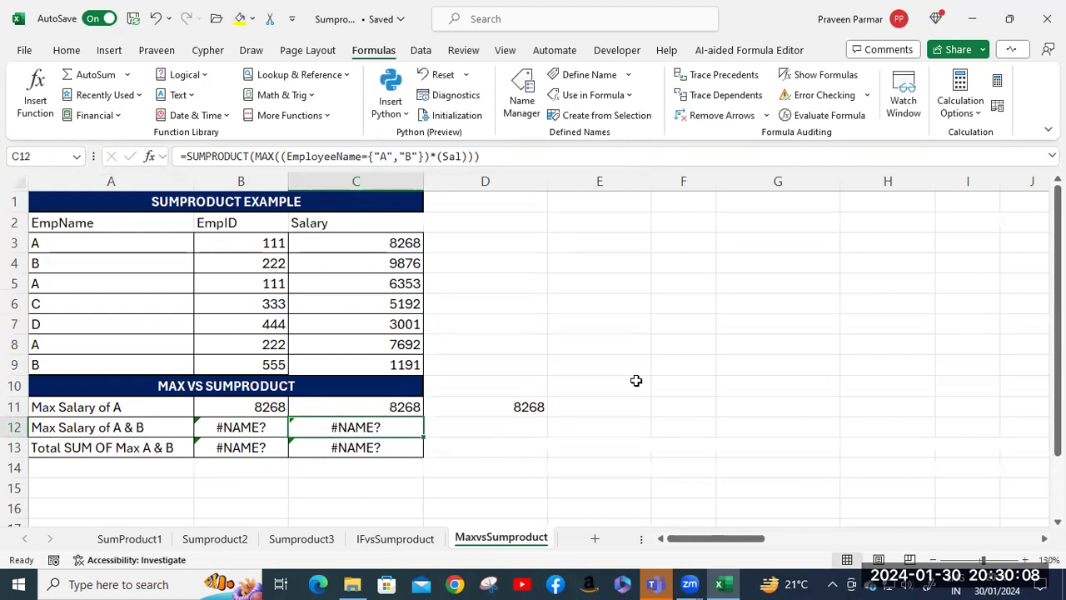
In the MAX formula in B12, replace the EmployeeName reference with the named range EmpName
{"action": "double_click", "coordinate": [254, 429]}
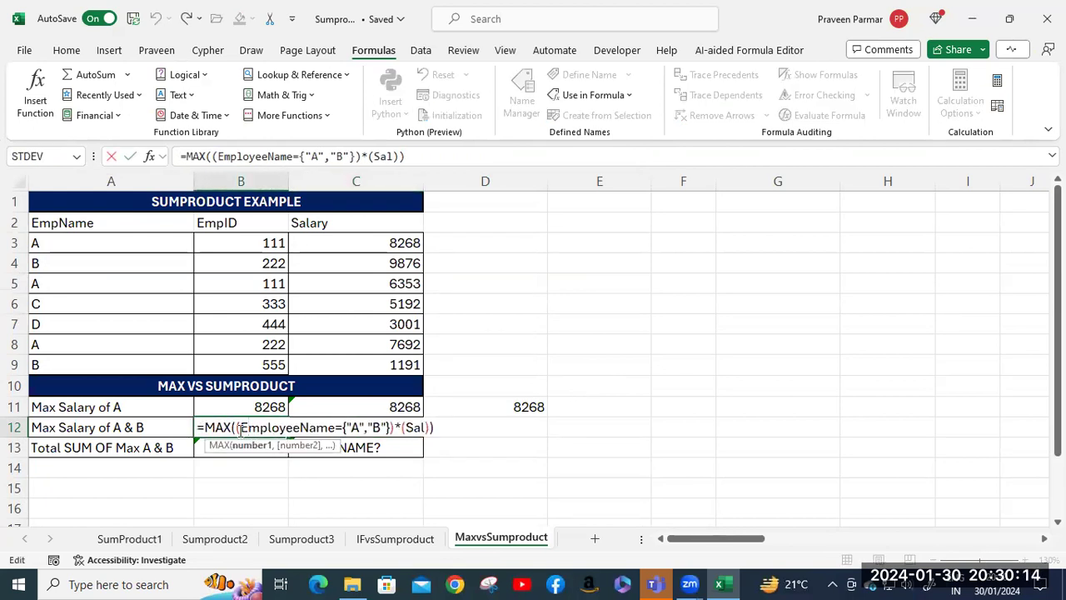
{"action": "left_click_drag", "start_coordinate": [238, 427], "coordinate": [338, 428]}
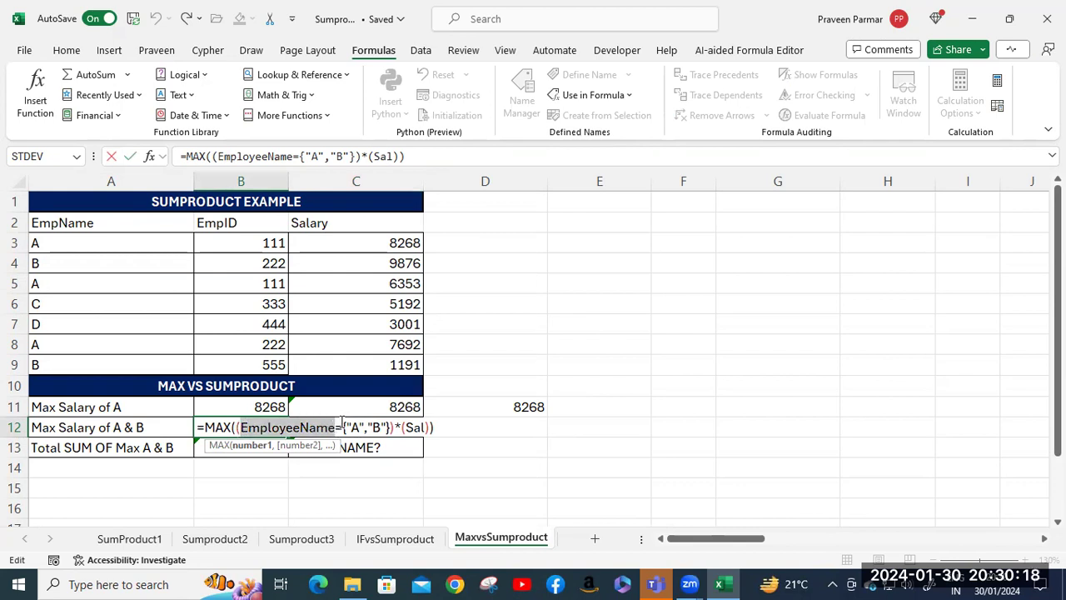
{"action": "type", "text": "e"}
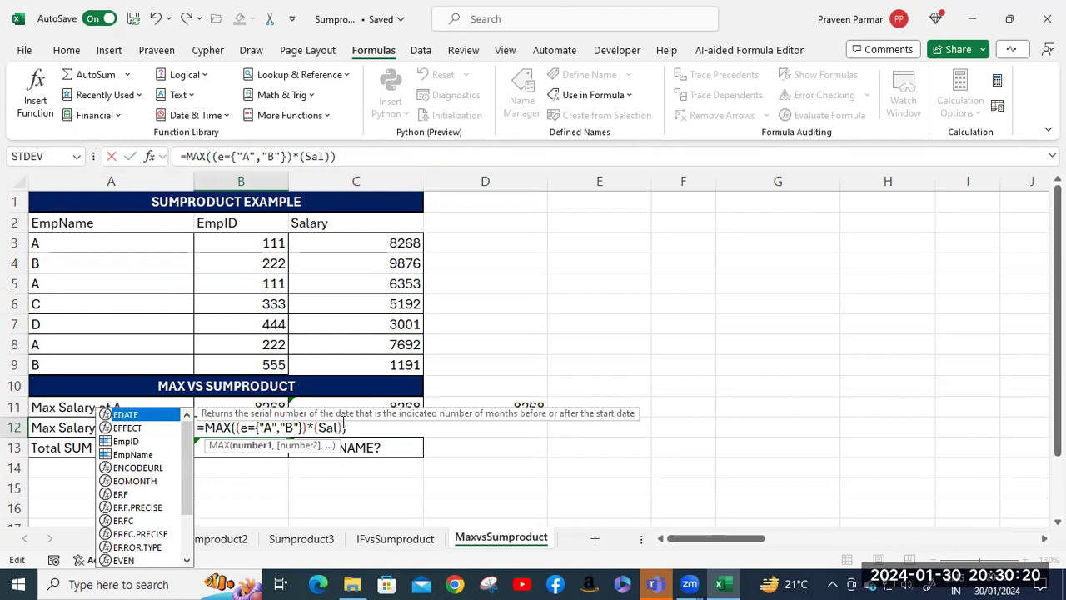
{"action": "type", "text": "m"}
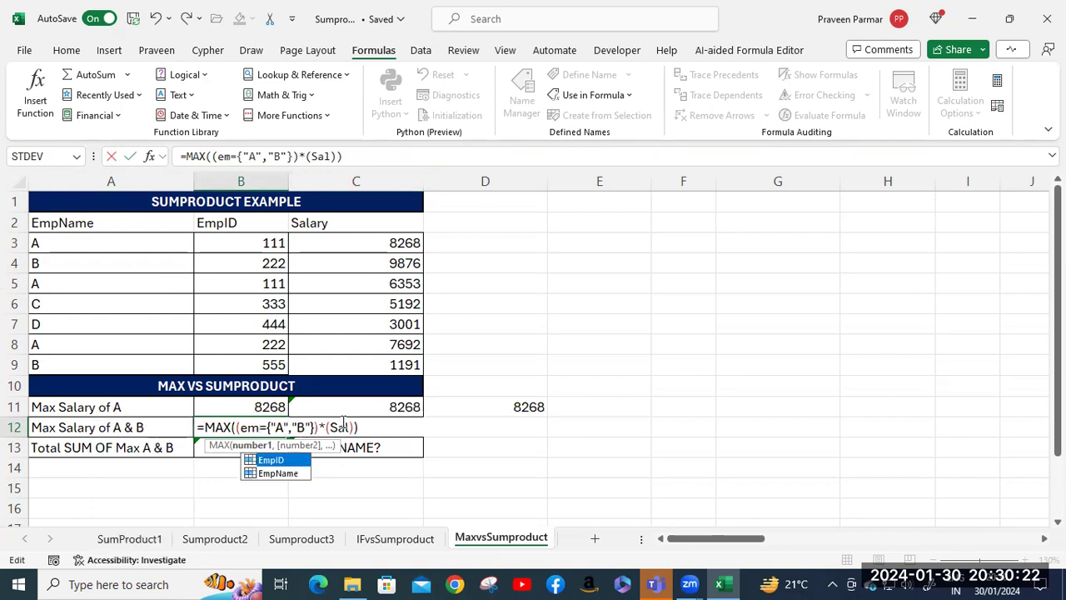
{"action": "key", "text": "Left"}
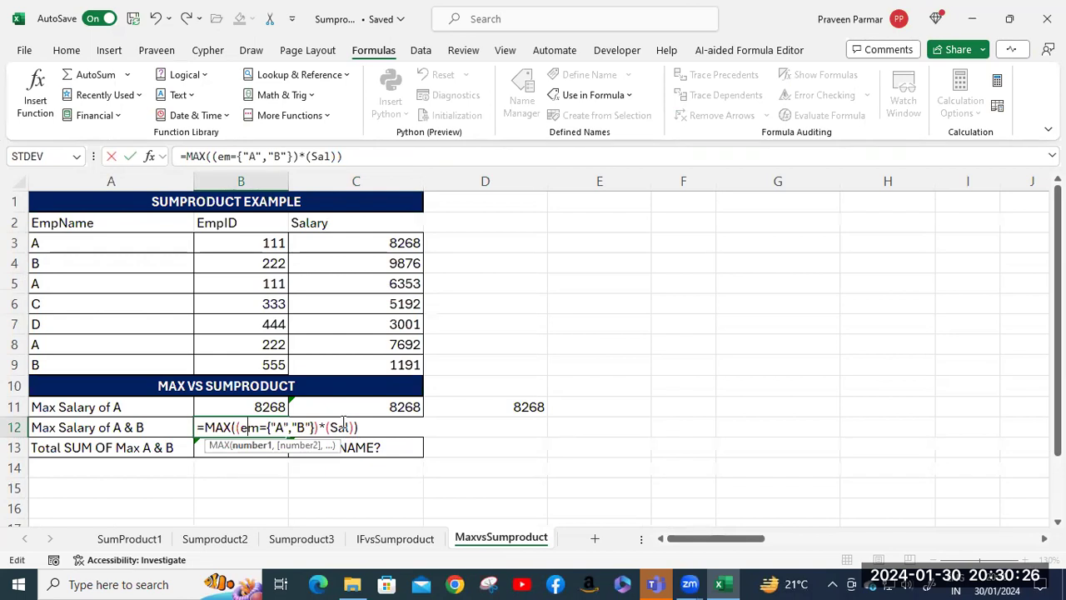
{"action": "key", "text": "Delete"}
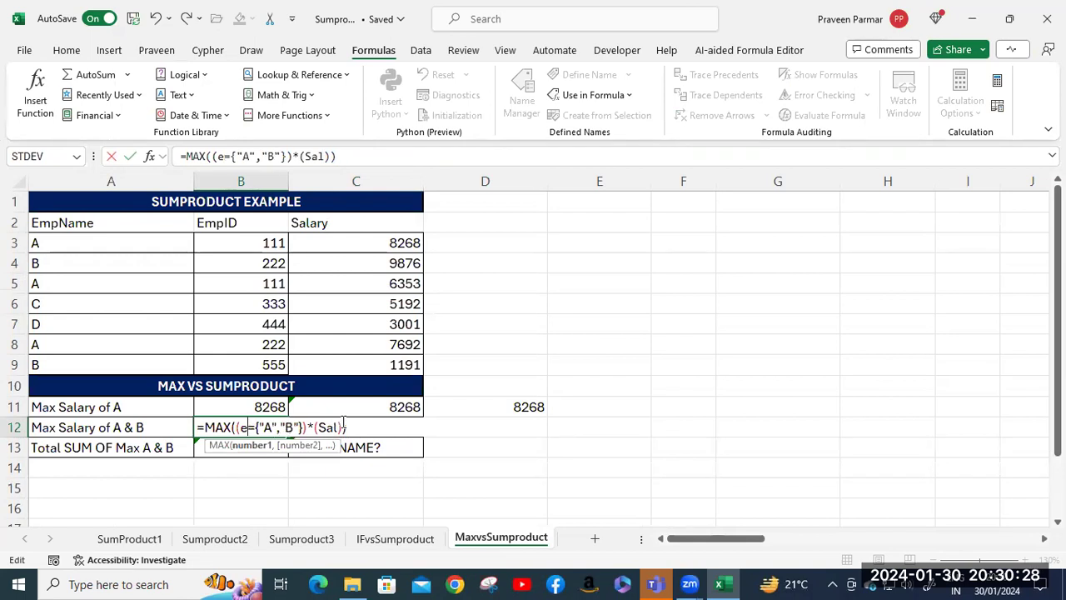
{"action": "type", "text": "m"}
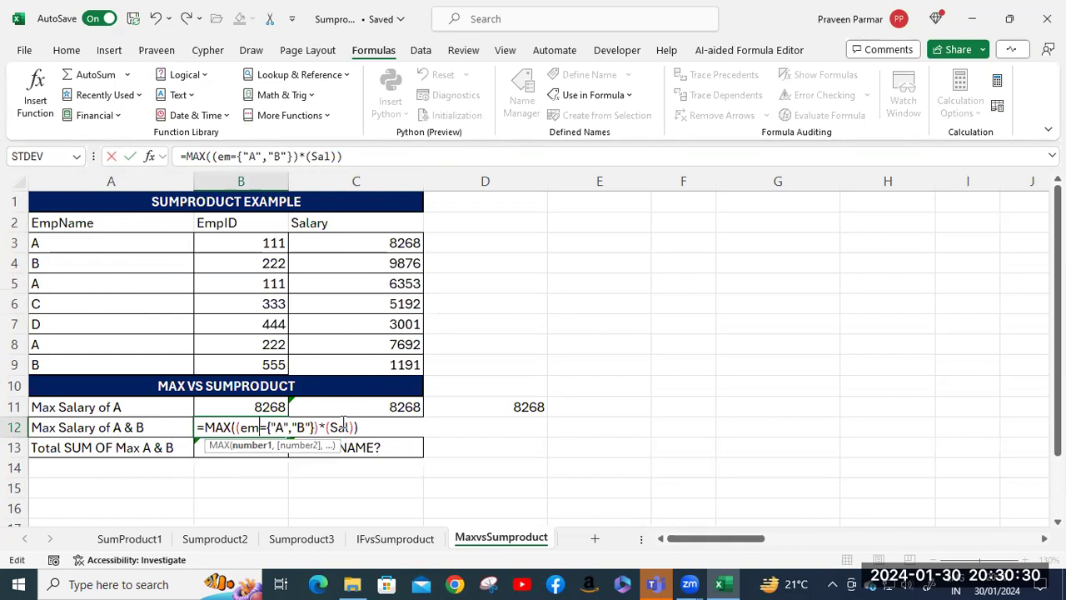
{"action": "key", "text": "BackSpace"}
{"action": "key", "text": "BackSpace"}
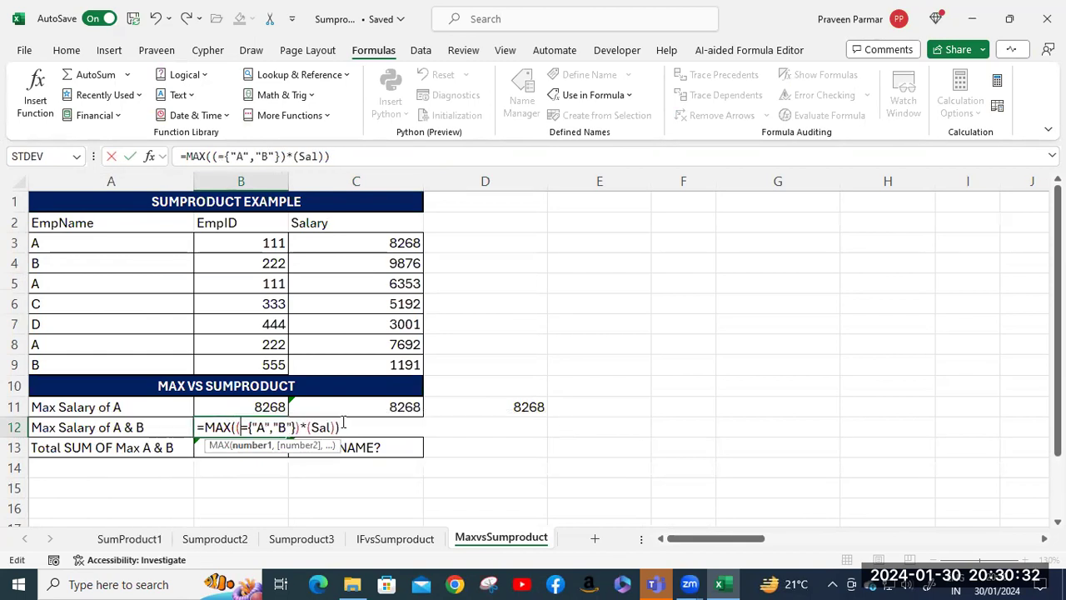
{"action": "type", "text": "E"}
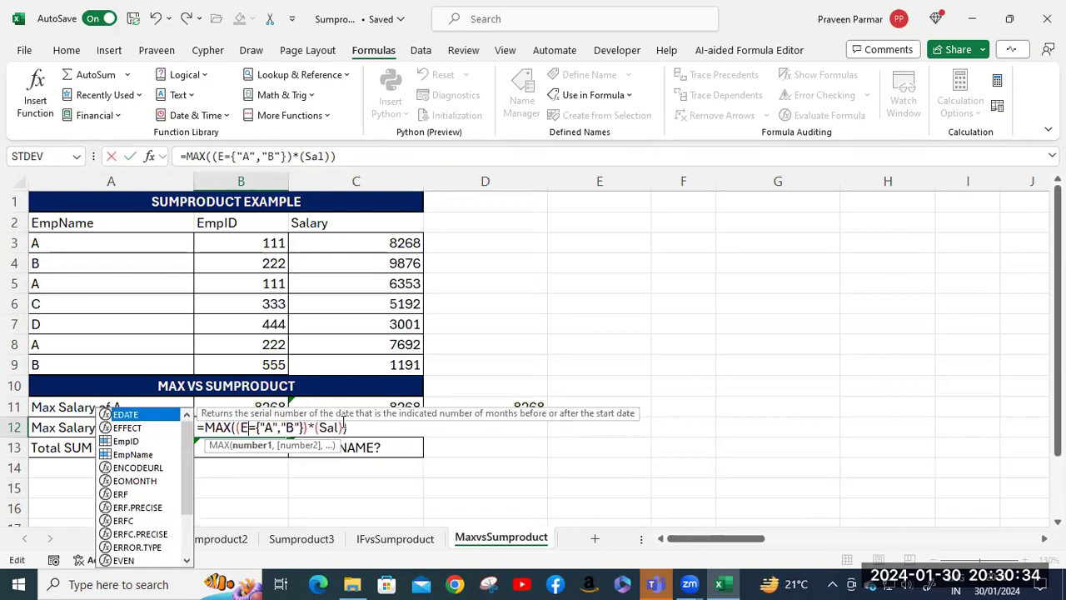
{"action": "key", "text": "Down"}
{"action": "key", "text": "Down"}
{"action": "key", "text": "Down"}
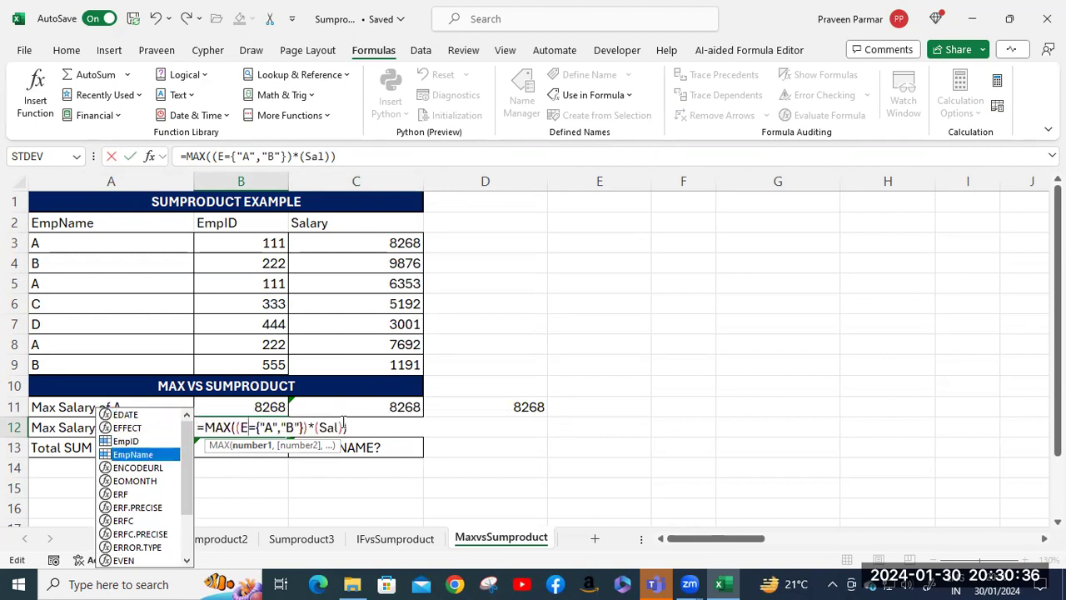
{"action": "key", "text": "Tab"}
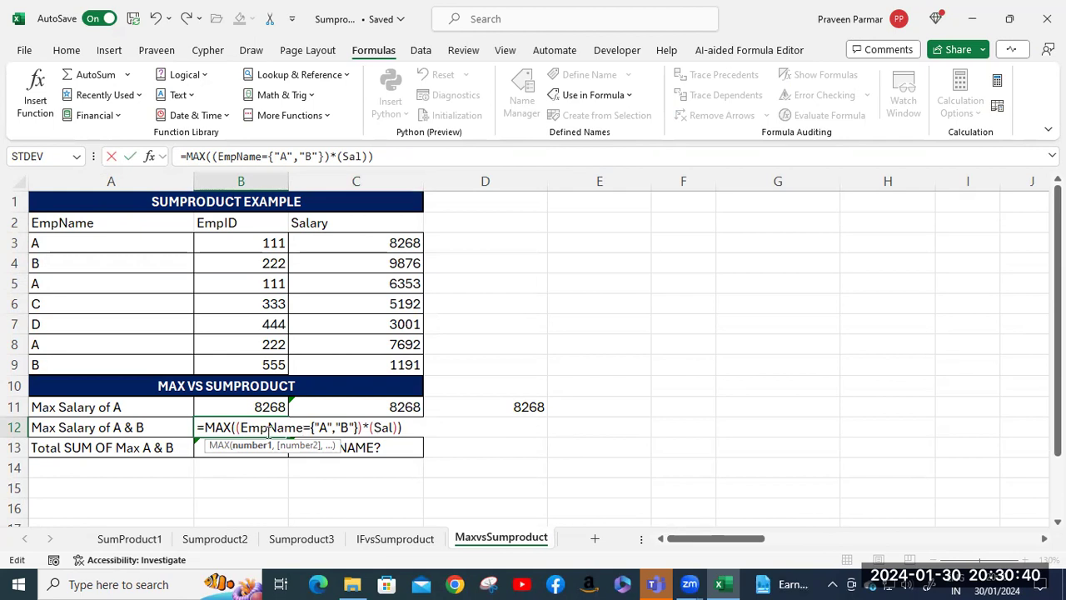
Highlight the {"A","B"} array constant inside the B12 formula to examine the names it compares
{"action": "left_click_drag", "start_coordinate": [311, 427], "coordinate": [357, 427]}
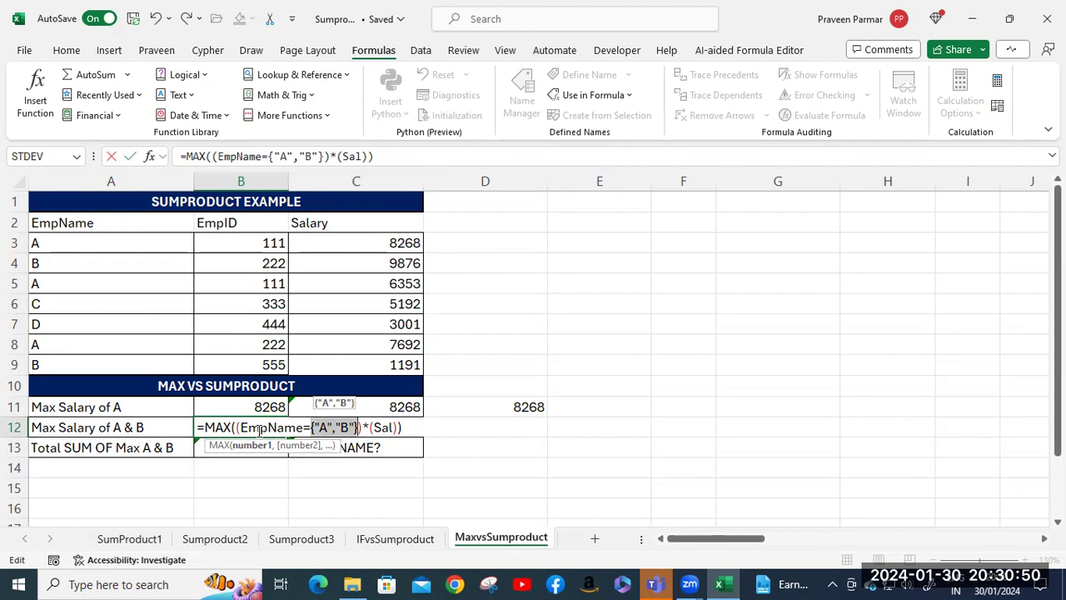
{"action": "left_click", "coordinate": [310, 428]}
{"action": "left_click_drag", "start_coordinate": [310, 428], "coordinate": [358, 427]}
{"action": "left_click", "coordinate": [360, 427]}
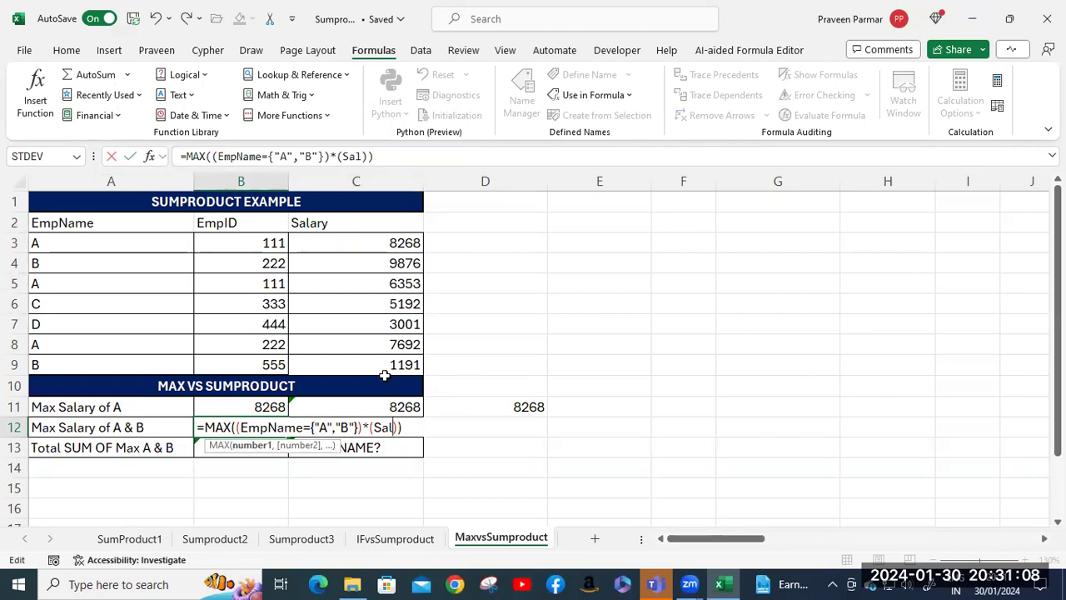
Replace Sal with the named range Salary in B12 and commit =MAX((EmpName={"A","B"})*(Salary)) as an array formula
{"action": "type", "text": "a"}
{"action": "key", "text": "Tab"}
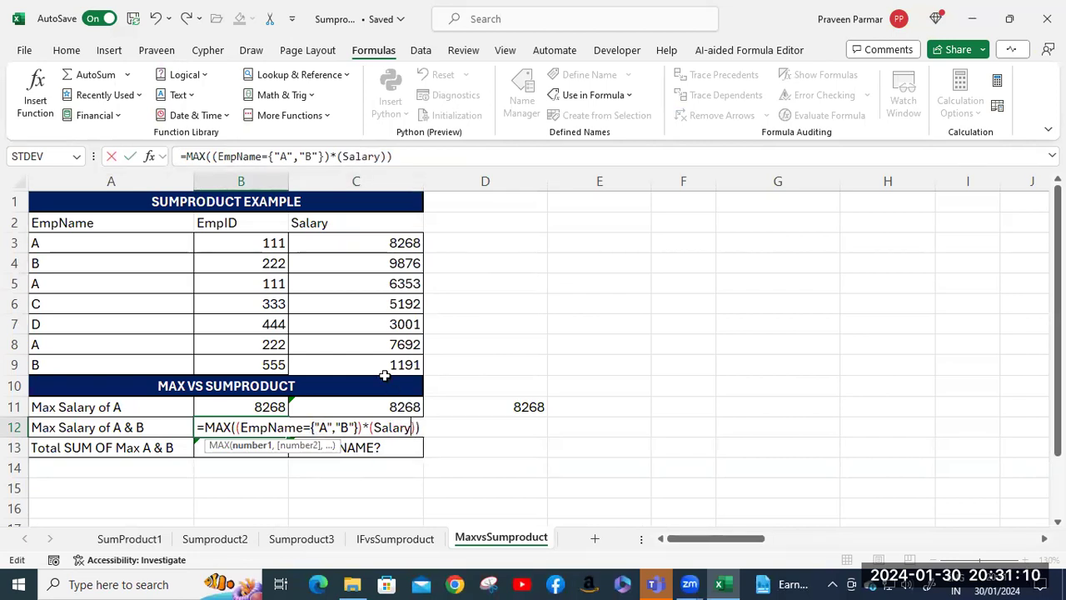
{"action": "left_click", "coordinate": [423, 426]}
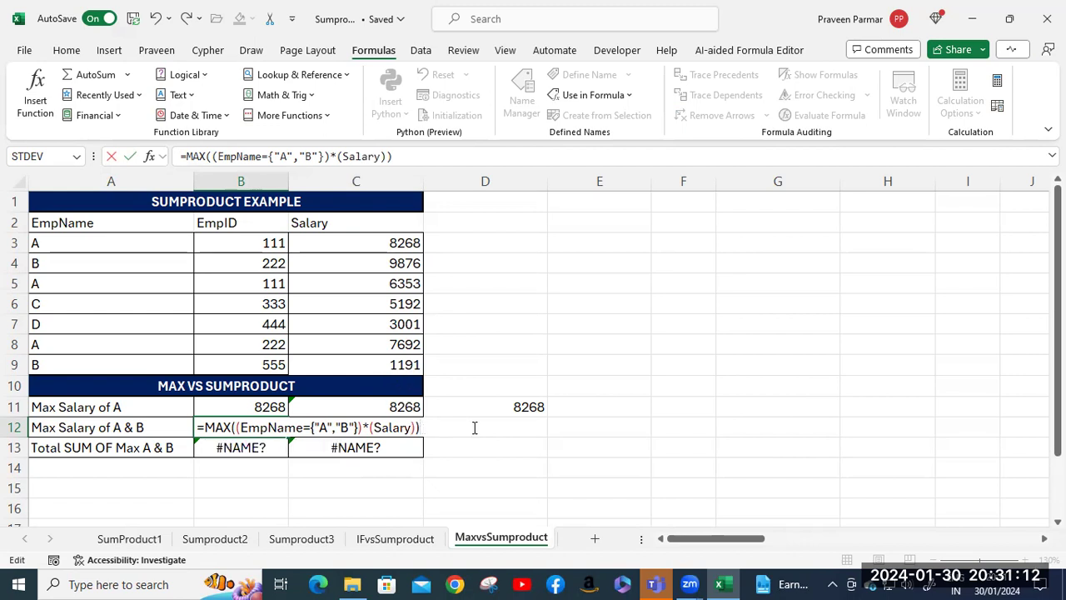
{"action": "key", "text": "ctrl+shift+Return"}
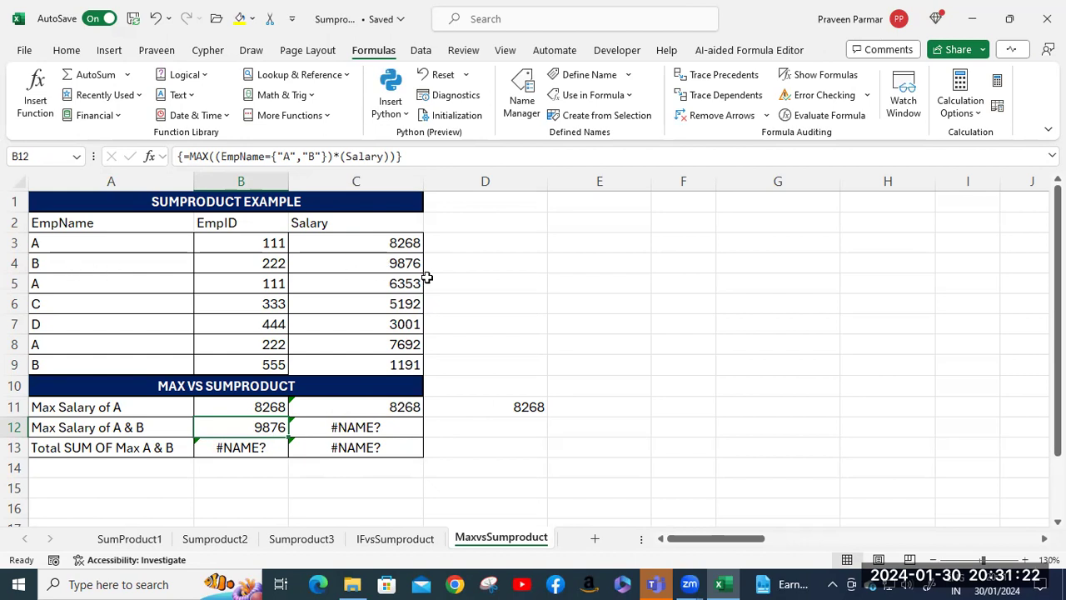
In C12, replace EmployeeName with EmpName and Sal with Salary, committing =SUMPRODUCT(MAX((EmpName={"A","B"})*(Salary)))
{"action": "double_click", "coordinate": [357, 428]}
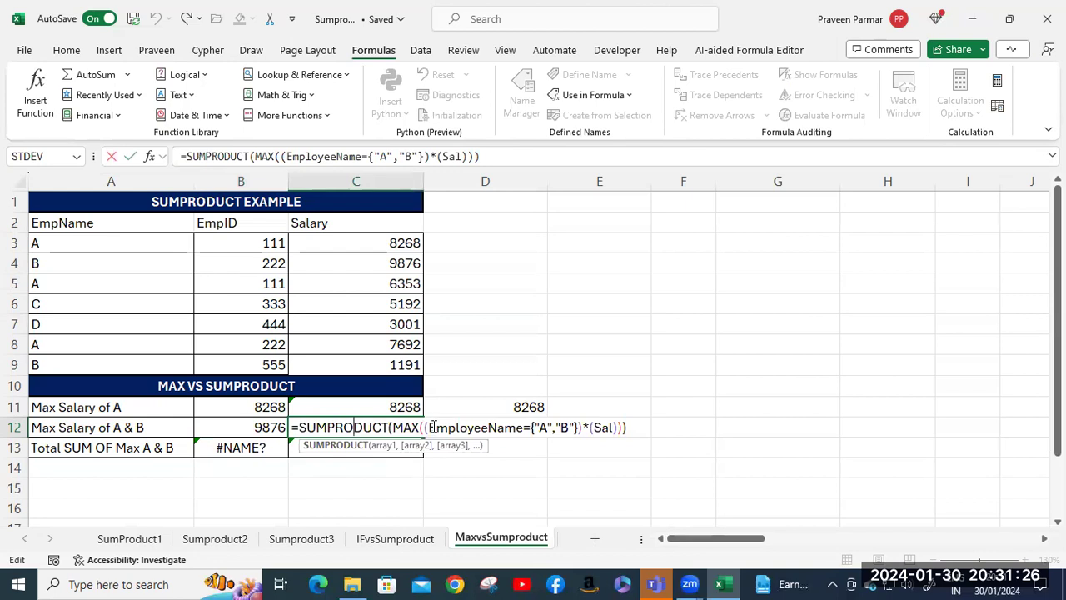
{"action": "left_click_drag", "start_coordinate": [428, 427], "coordinate": [525, 427]}
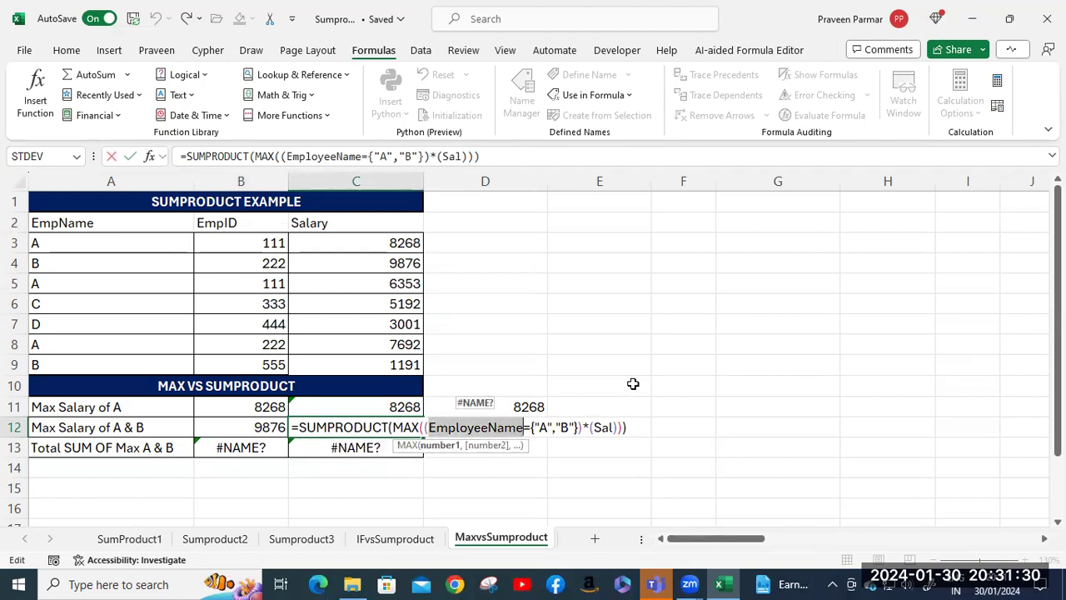
{"action": "type", "text": "em"}
{"action": "key", "text": "Down"}
{"action": "key", "text": "Tab"}
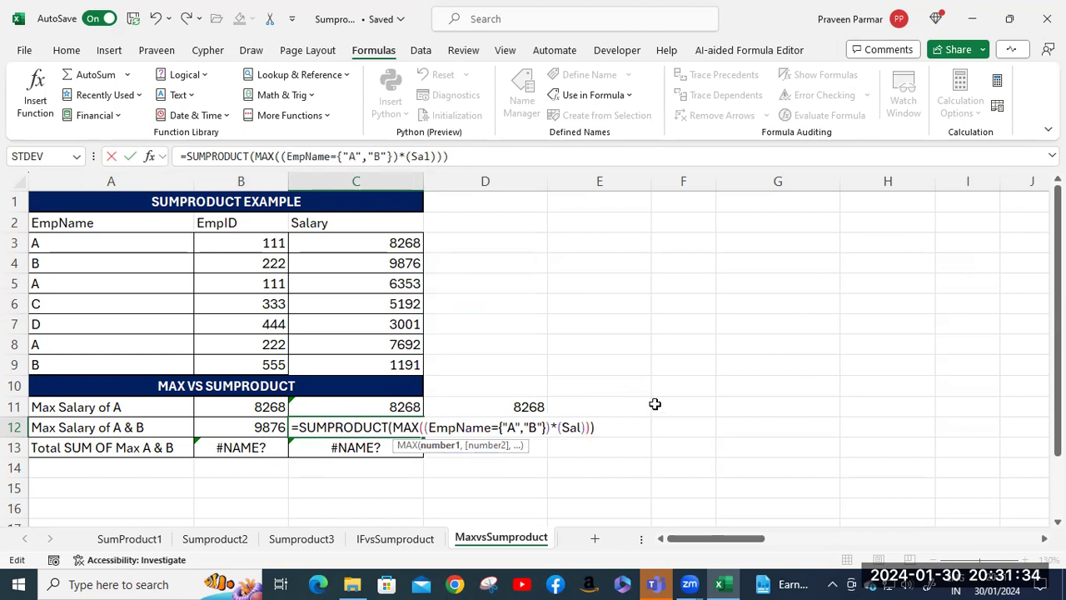
{"action": "type", "text": "a"}
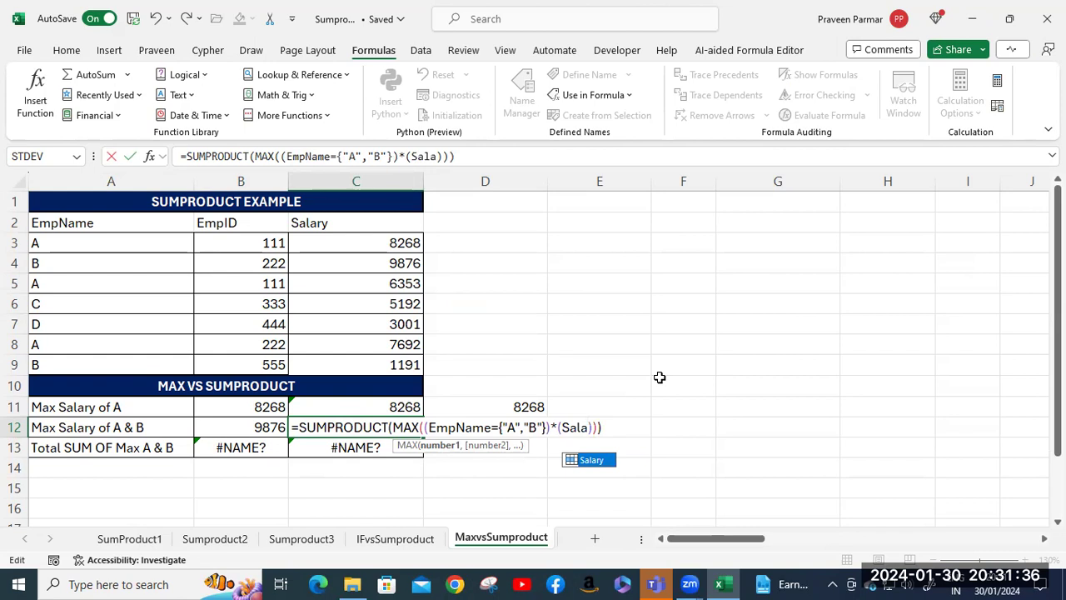
{"action": "key", "text": "Tab"}
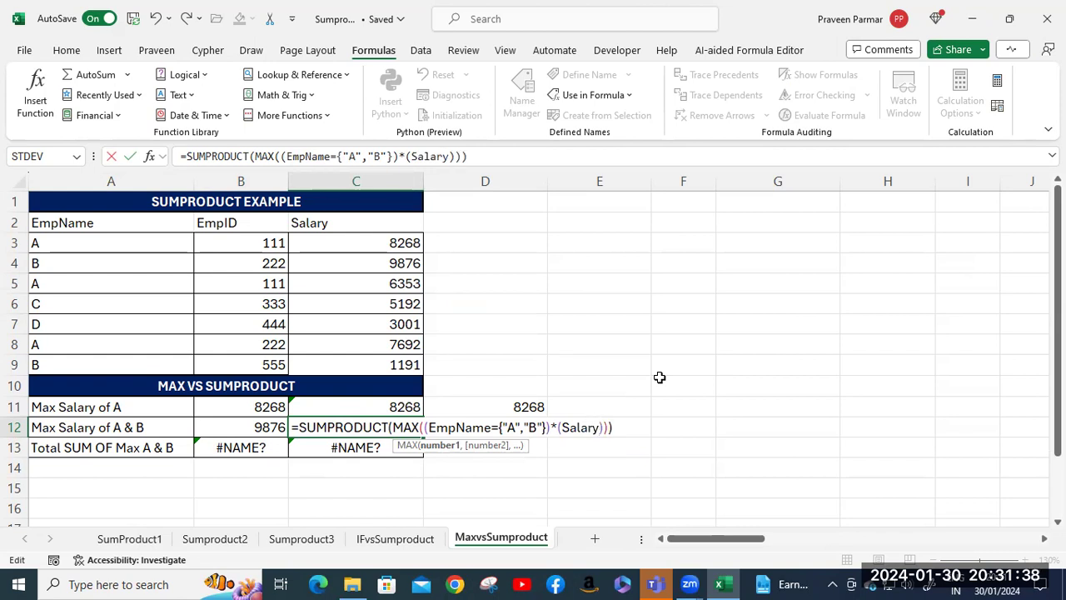
{"action": "key", "text": "Return"}
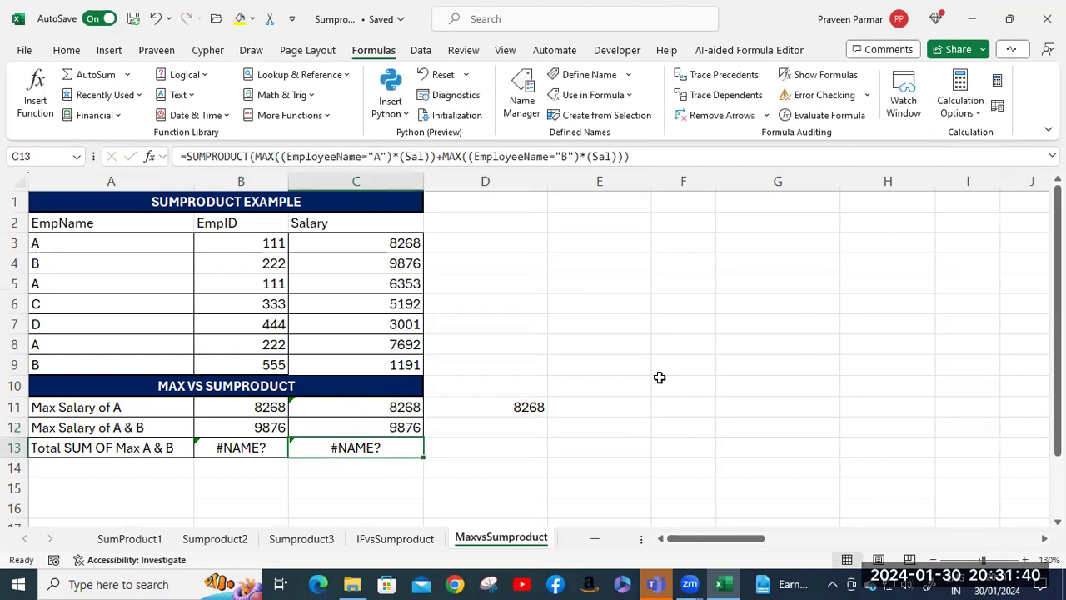
In the first MAX term of the B13 SUM formula, replace EmployeeName with EmpName and Sal with Salary
{"action": "left_click", "coordinate": [248, 447]}
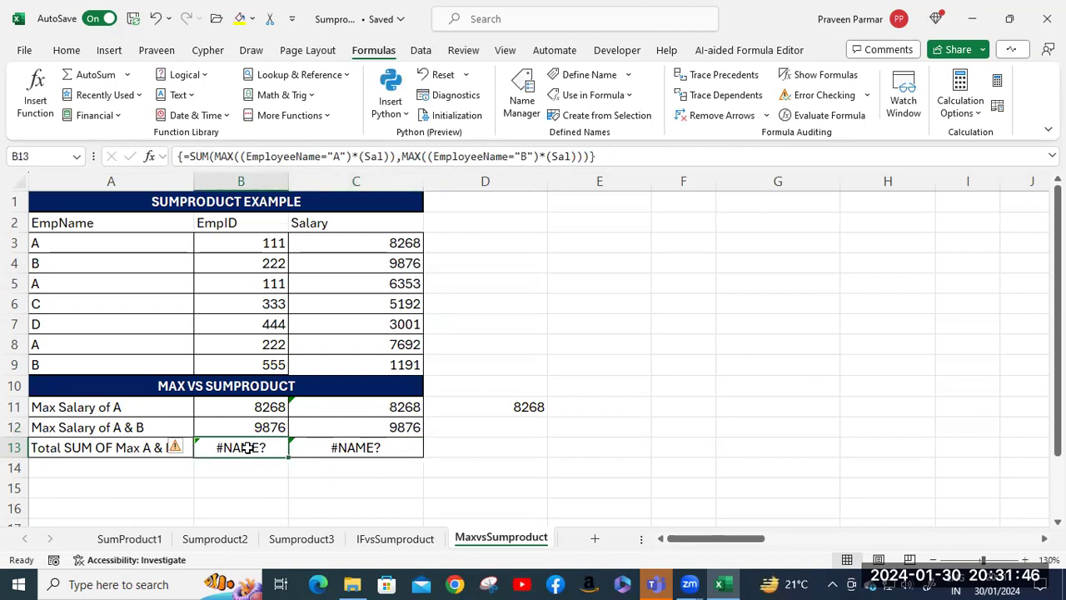
{"action": "double_click", "coordinate": [248, 447]}
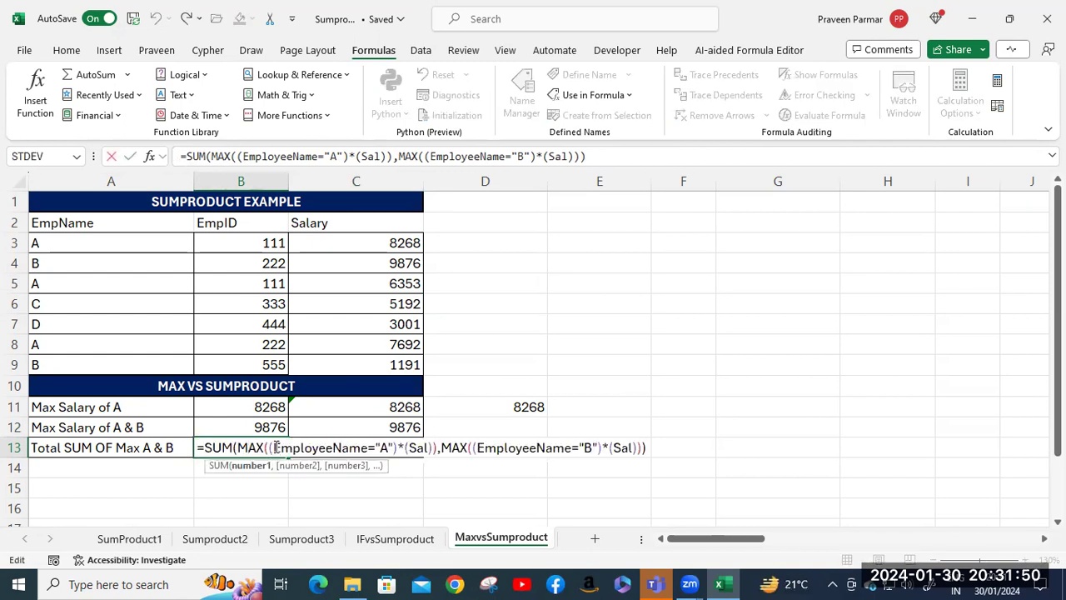
{"action": "left_click_drag", "start_coordinate": [274, 447], "coordinate": [369, 447]}
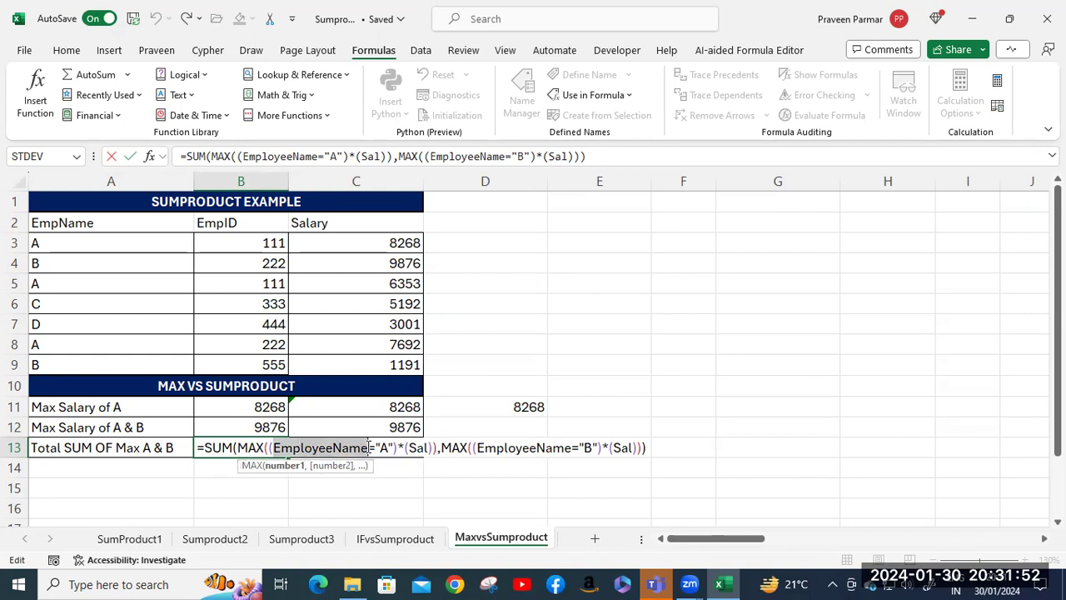
{"action": "type", "text": "em"}
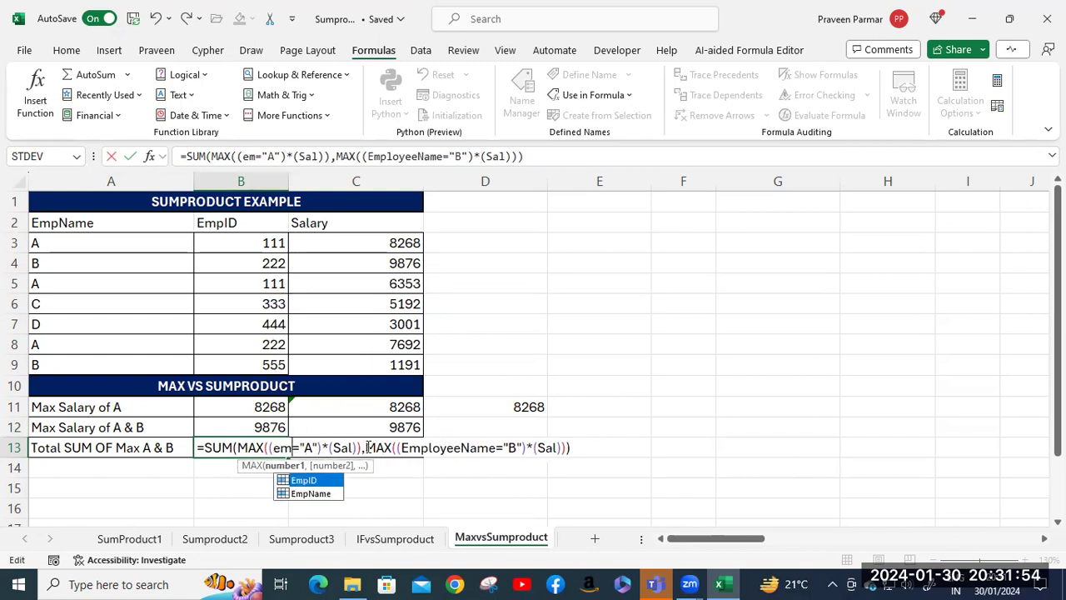
{"action": "key", "text": "Down"}
{"action": "key", "text": "Tab"}
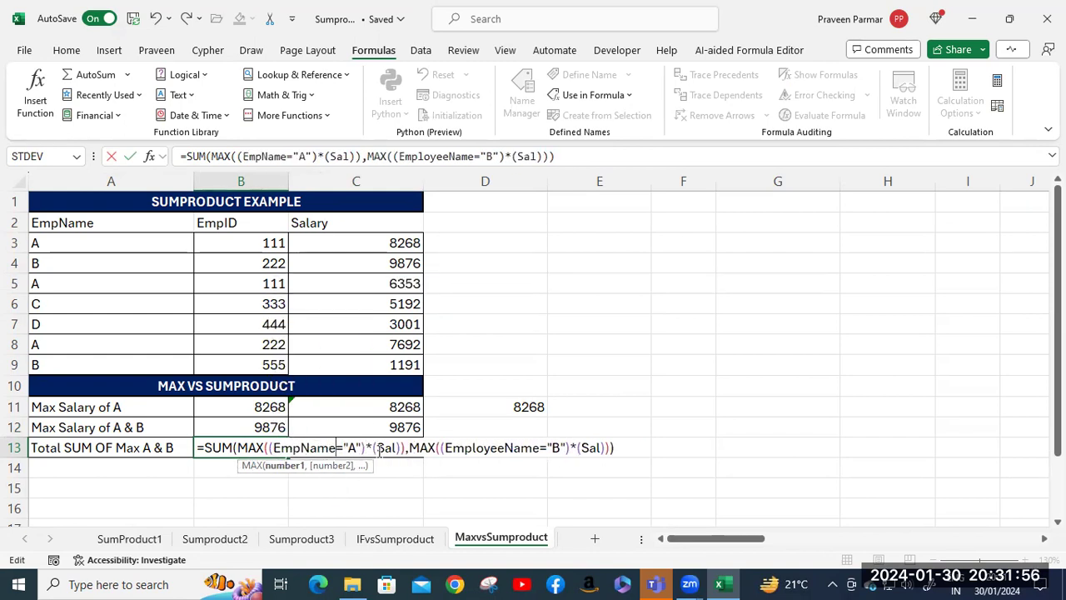
{"action": "left_click", "coordinate": [397, 447]}
{"action": "type", "text": "a"}
{"action": "key", "text": "Tab"}
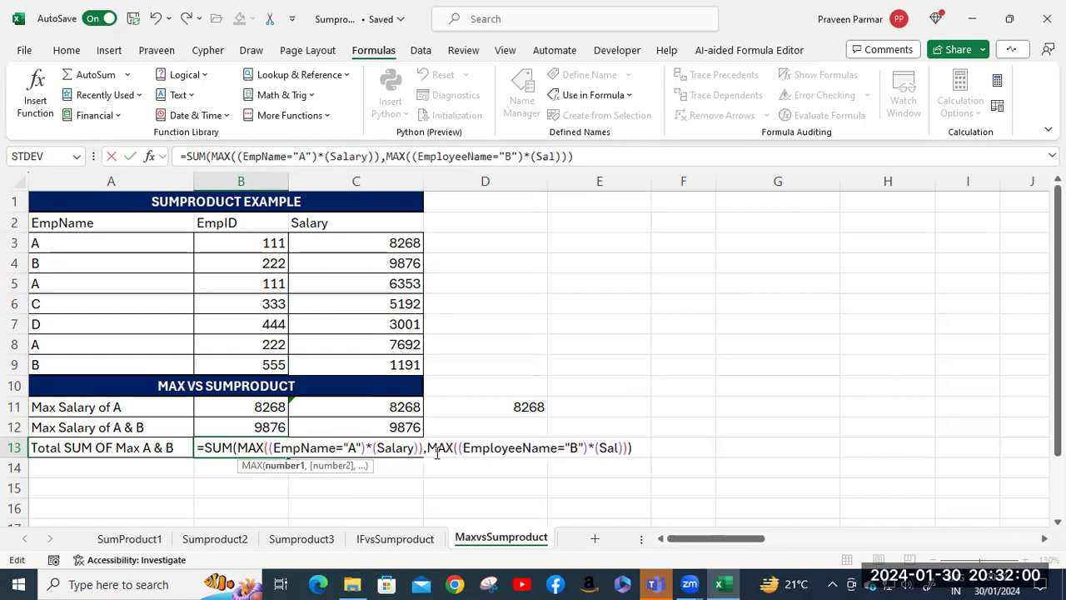
In the second MAX term of B13, for name "B", replace (EmployeeName with EmpName and Sal with Salary
{"action": "left_click", "coordinate": [464, 448]}
{"action": "left_click_drag", "start_coordinate": [493, 448], "coordinate": [560, 448]}
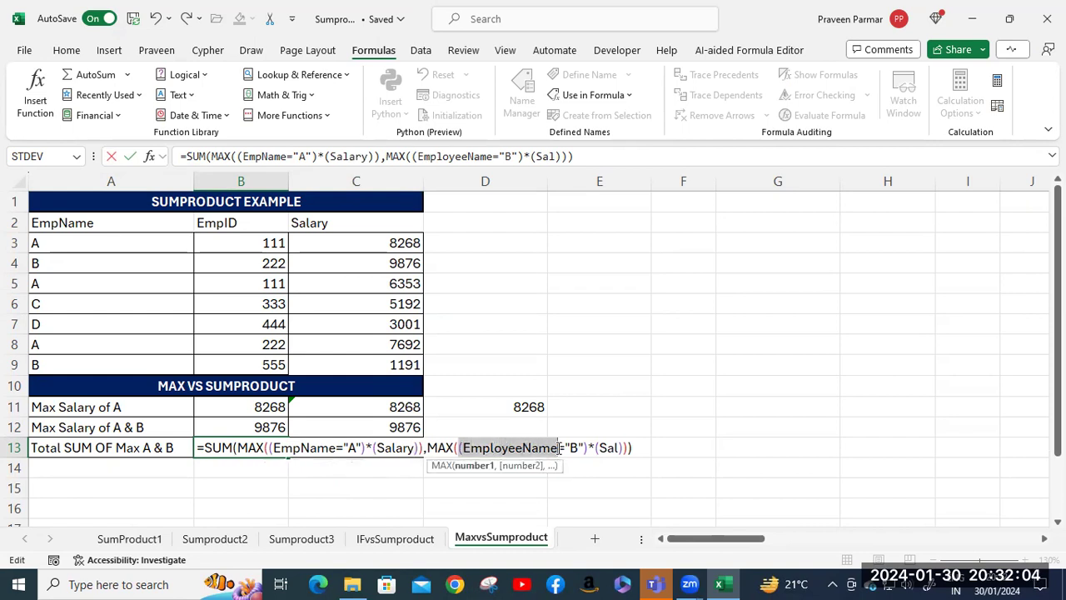
{"action": "type", "text": "e"}
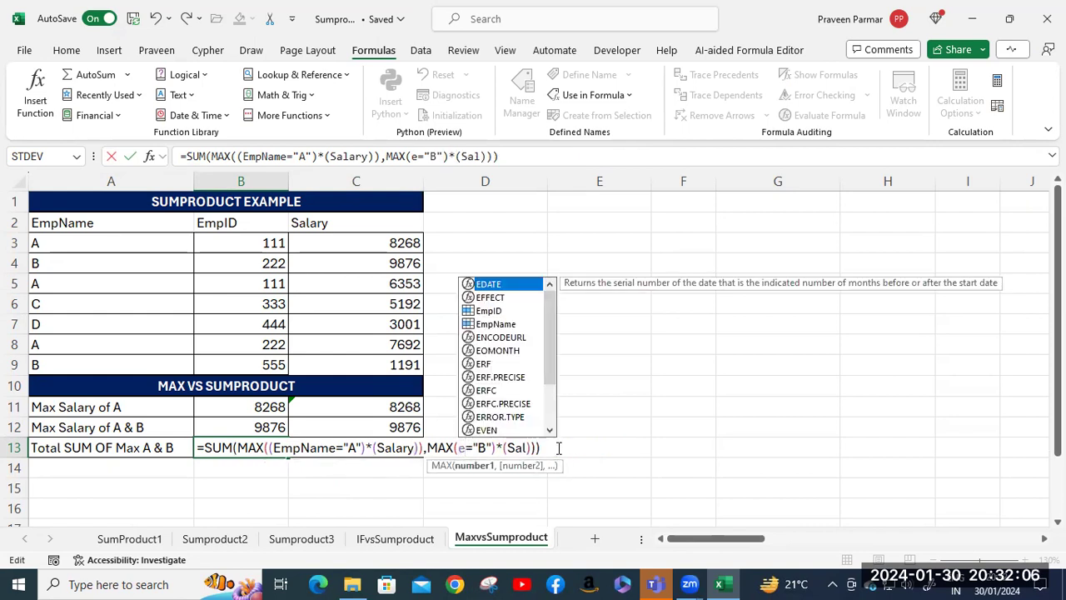
{"action": "key", "text": "Down"}
{"action": "key", "text": "Down"}
{"action": "key", "text": "Down"}
{"action": "key", "text": "Tab"}
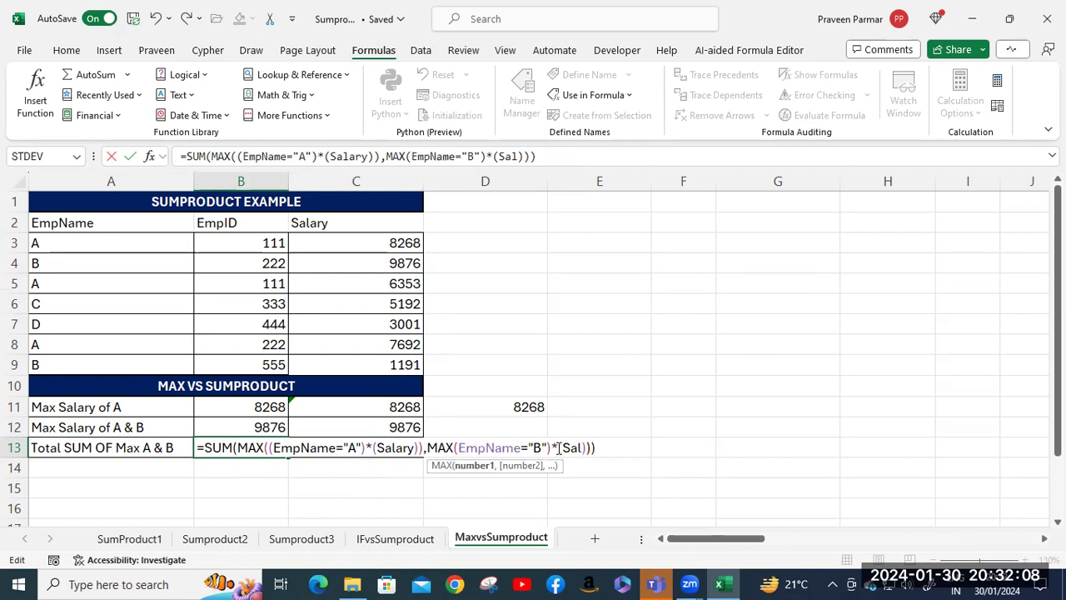
{"action": "left_click", "coordinate": [581, 447]}
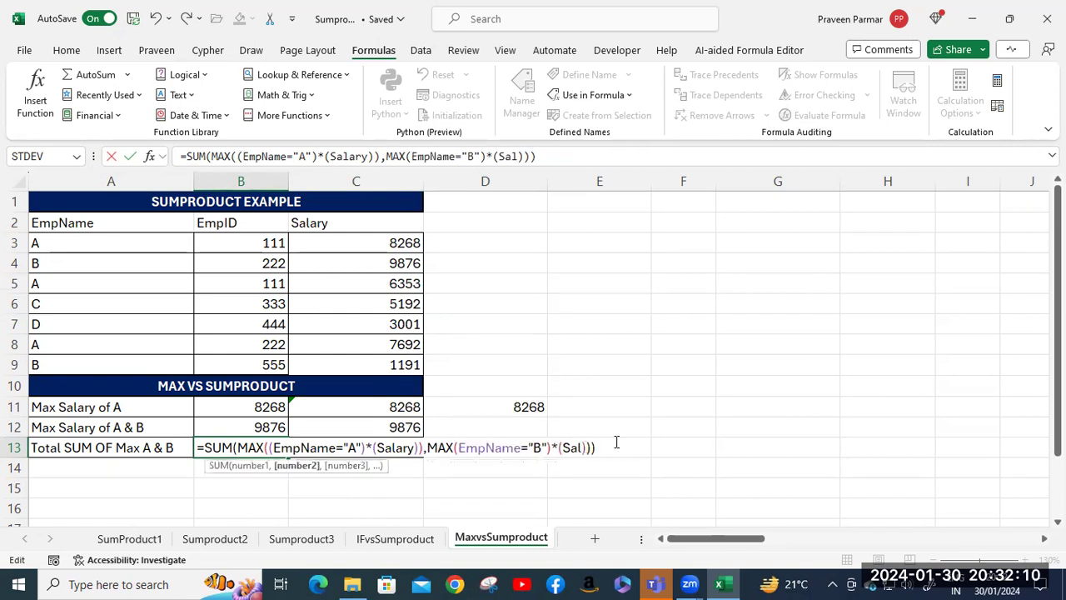
{"action": "type", "text": "a"}
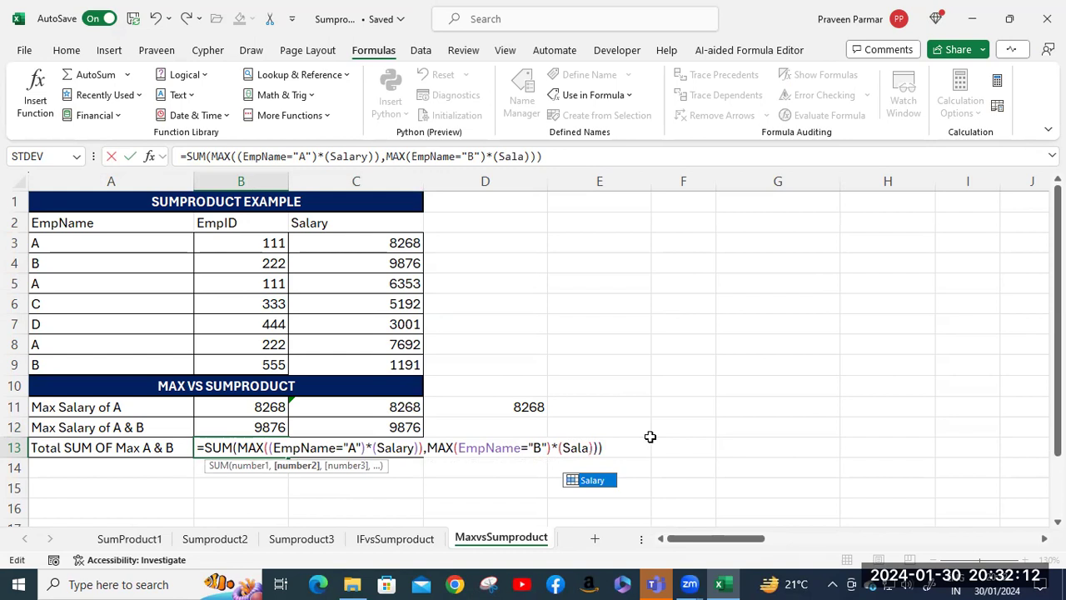
{"action": "key", "text": "Tab"}
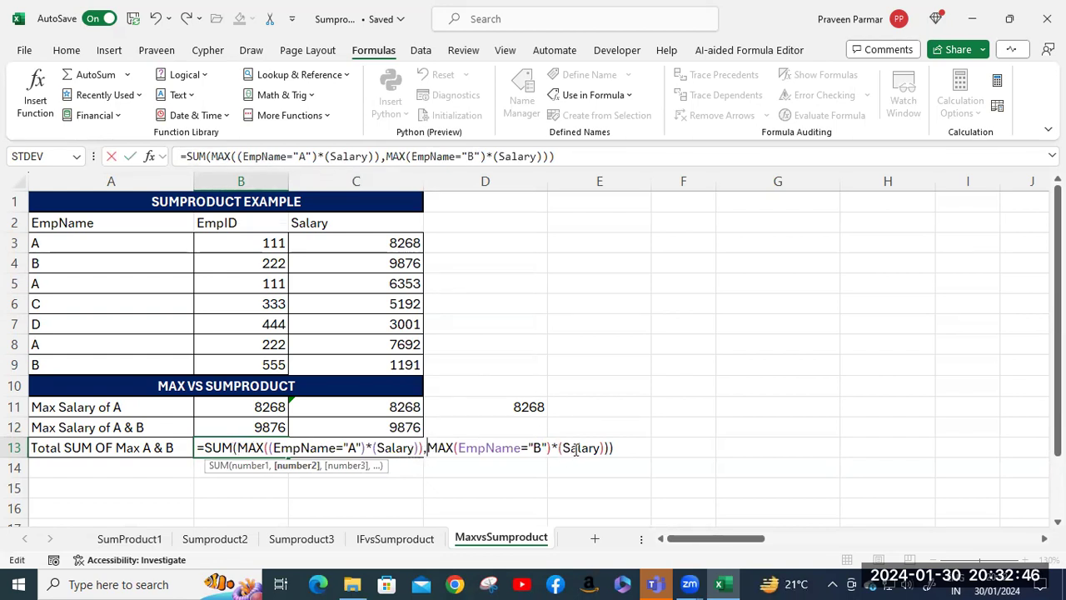
Evaluate the "A" and "B" MAX terms of the B13 formula in place one at a time, restoring the formula after each
{"action": "left_click", "coordinate": [241, 447]}
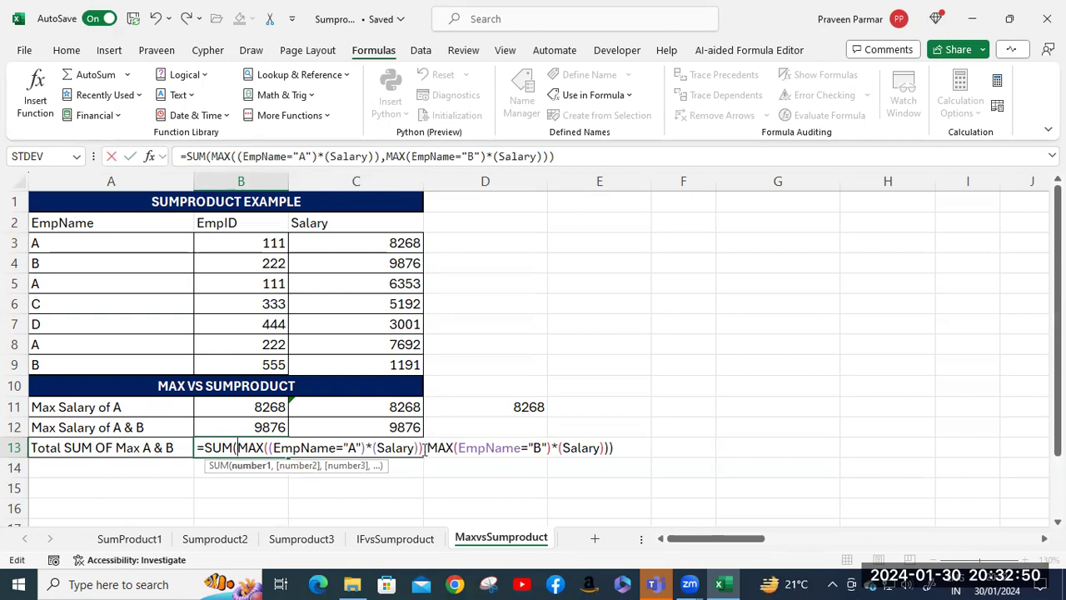
{"action": "left_click", "coordinate": [425, 449], "text": "shift"}
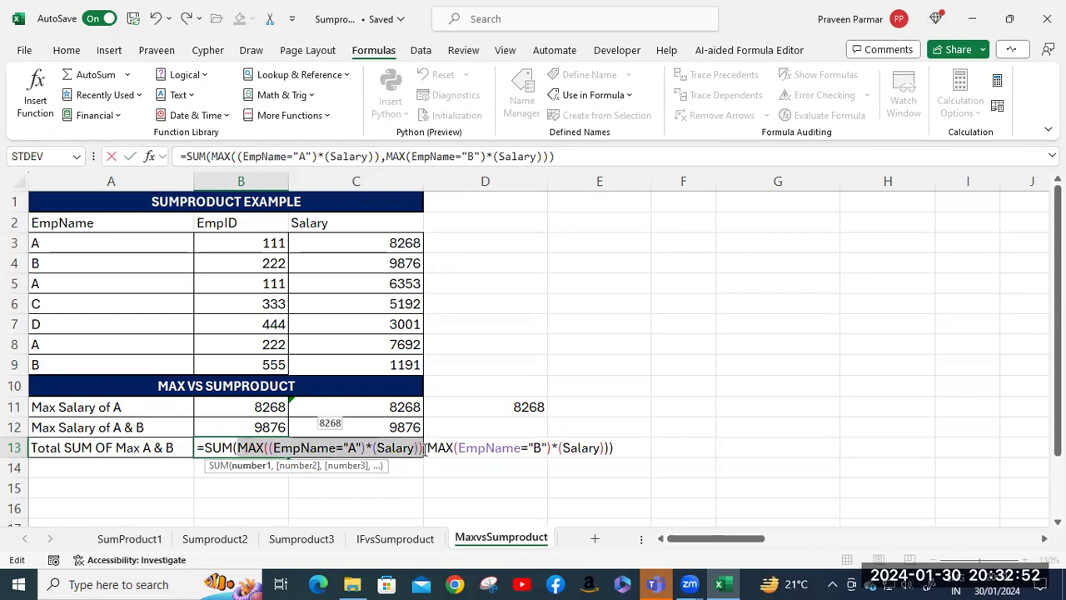
{"action": "key", "text": "F9"}
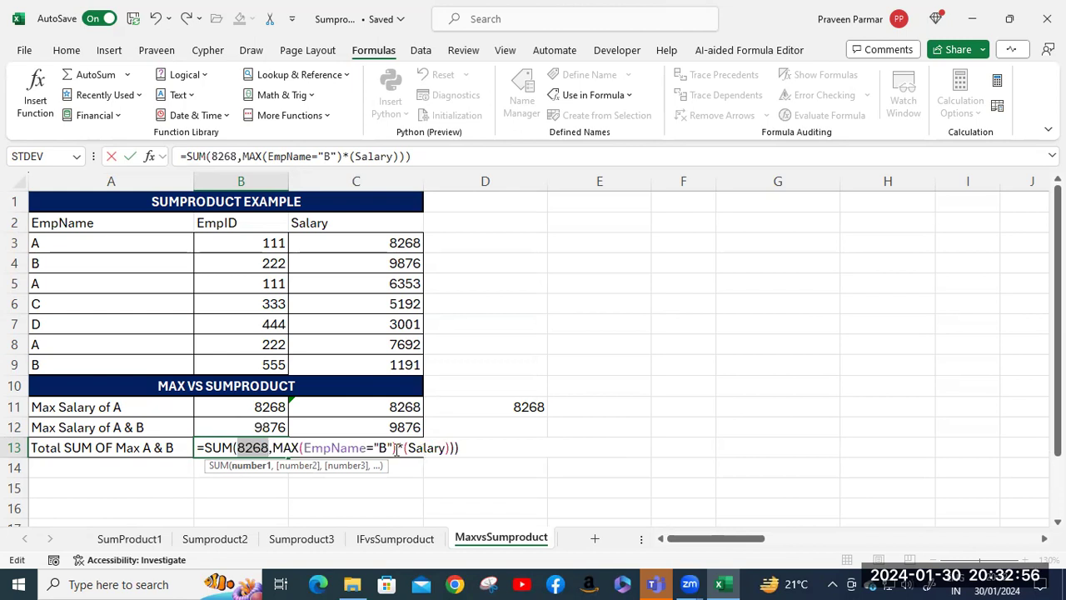
{"action": "key", "text": "ctrl+z"}
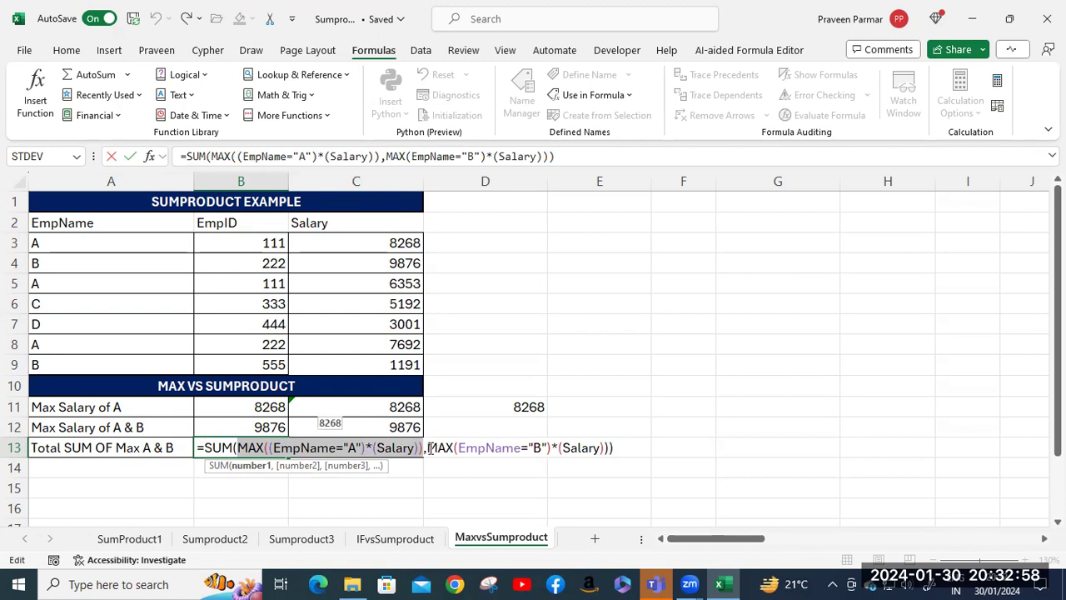
{"action": "left_click_drag", "start_coordinate": [427, 448], "coordinate": [606, 448]}
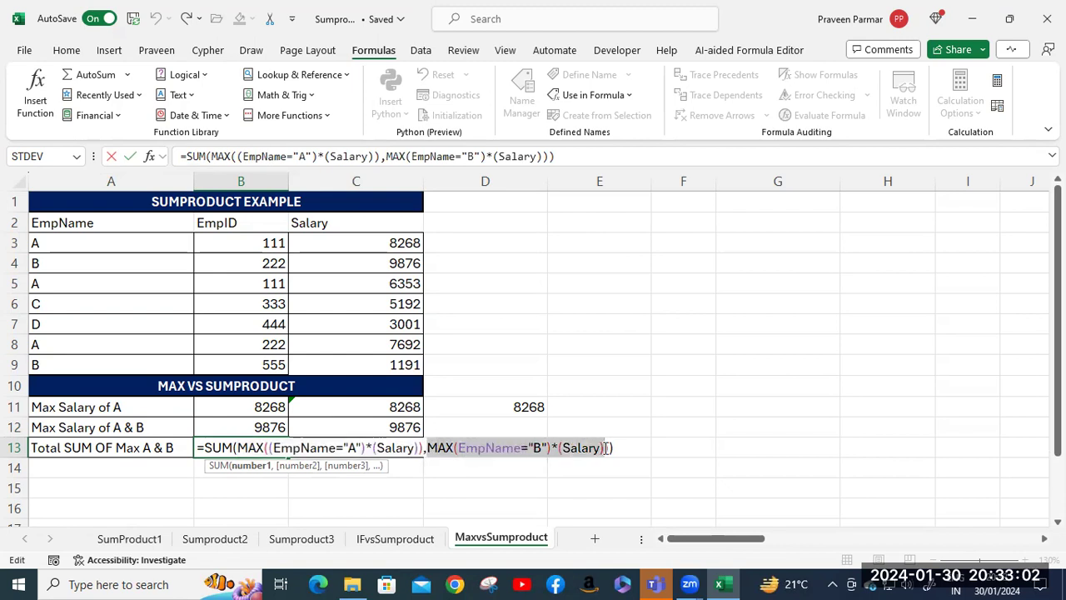
{"action": "key", "text": "F9"}
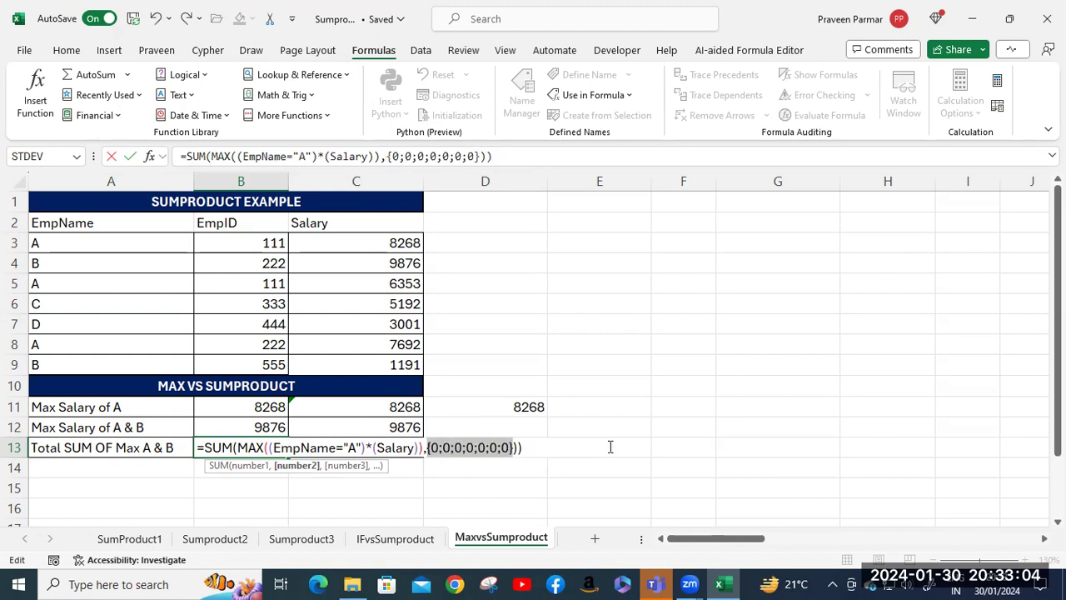
{"action": "key", "text": "ctrl+z"}
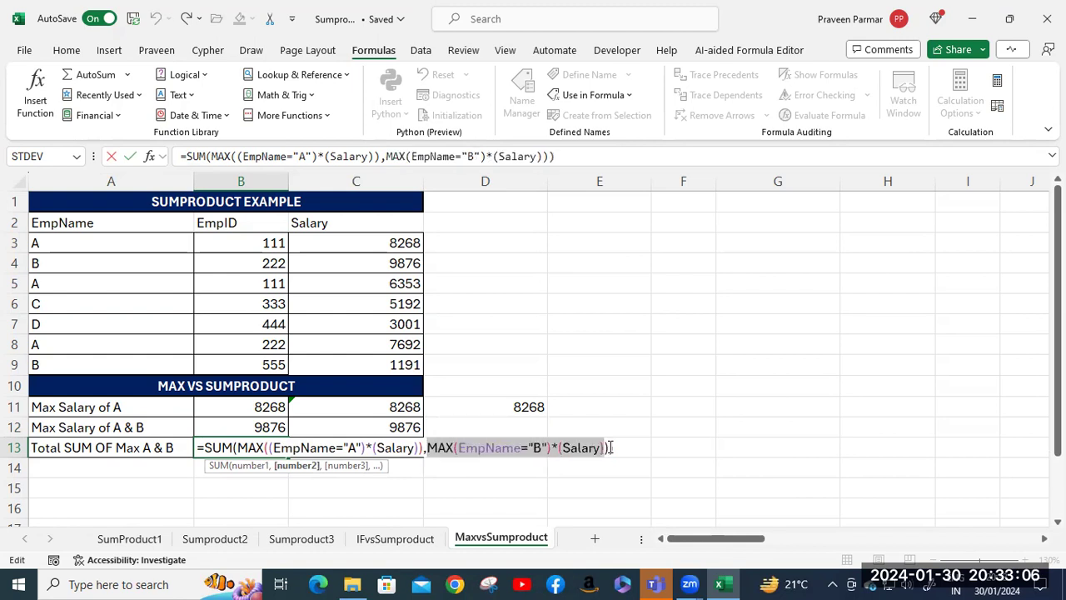
Try to commit the B13 formula and accept the proposed correction that removes the extra closing parenthesis
{"action": "left_click", "coordinate": [432, 449]}
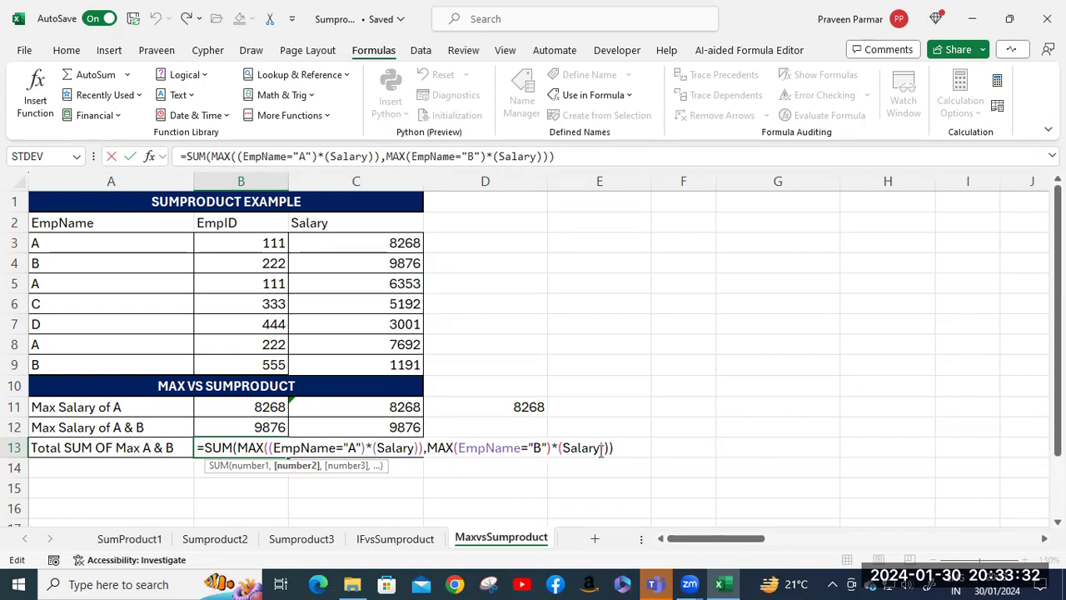
{"action": "key", "text": "Return"}
{"action": "left_click", "coordinate": [676, 349]}
{"action": "left_click", "coordinate": [643, 385]}
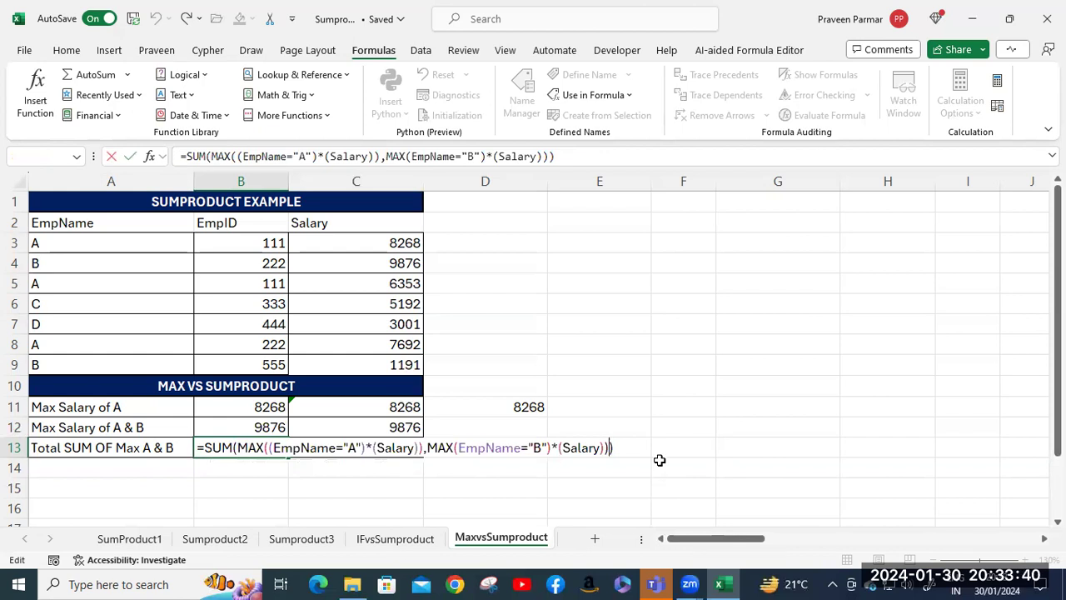
{"action": "key", "text": "Return"}
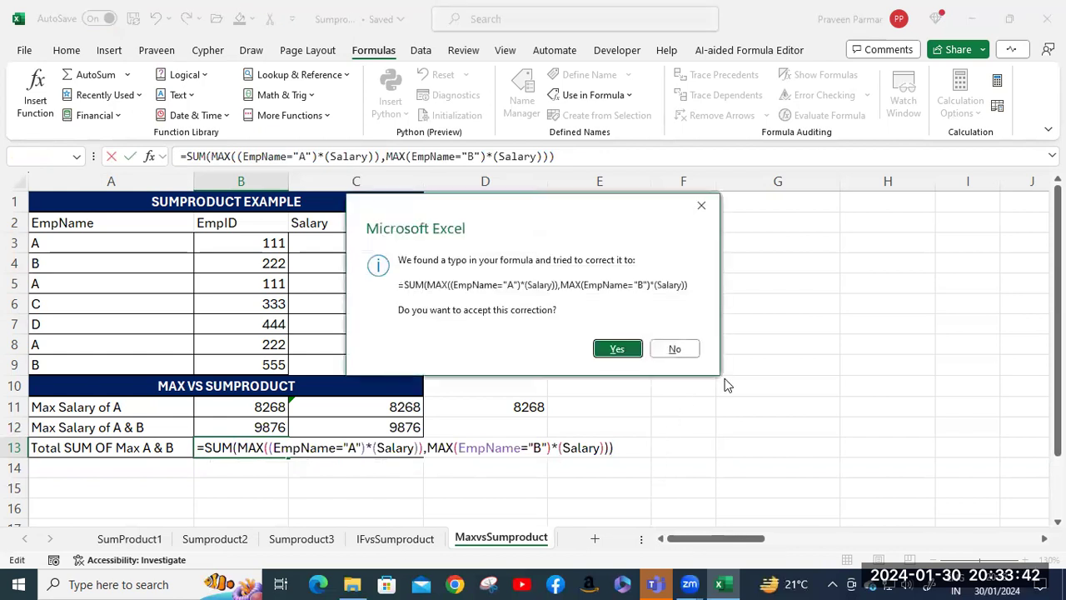
{"action": "left_click", "coordinate": [640, 350]}
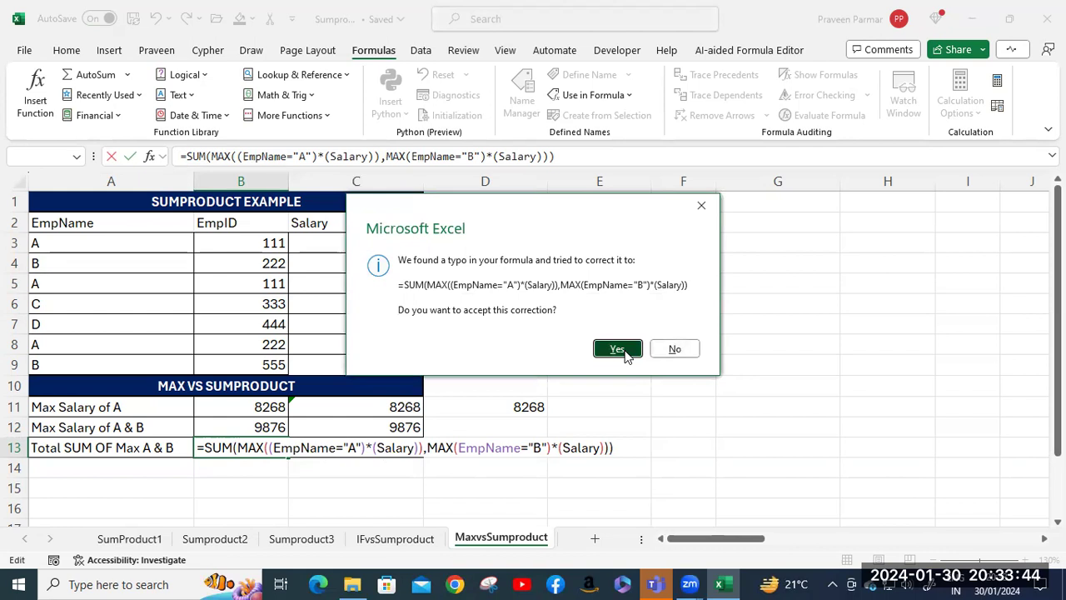
Restore the parentheses around the second MAX term in B13 and commit =SUM(MAX((EmpName="A")*(Salary)),MAX((EmpName="B")*(Salary)))
{"action": "double_click", "coordinate": [254, 445]}
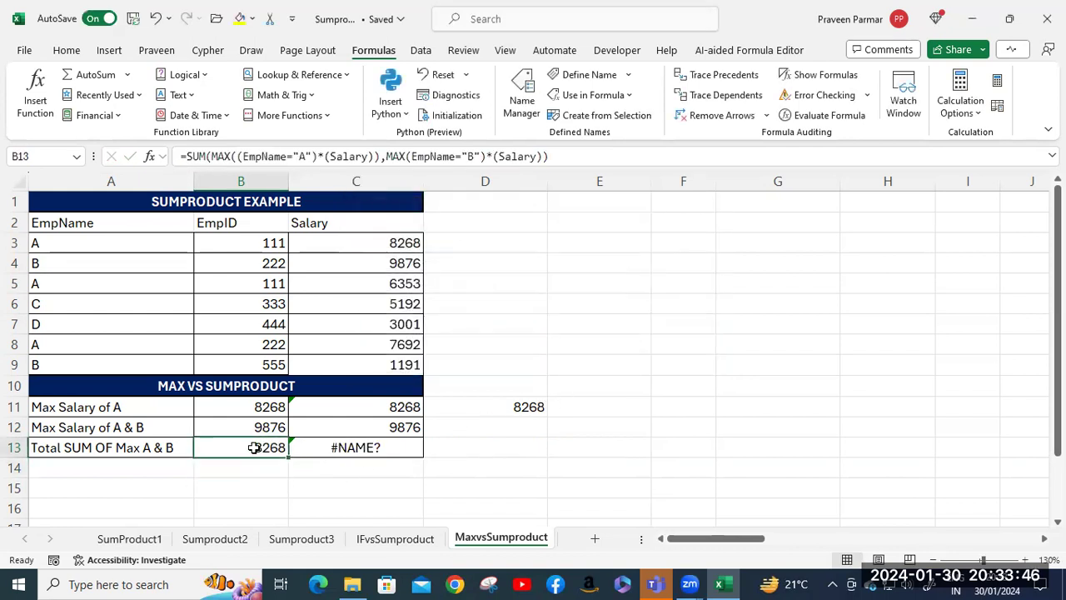
{"action": "left_click", "coordinate": [456, 450]}
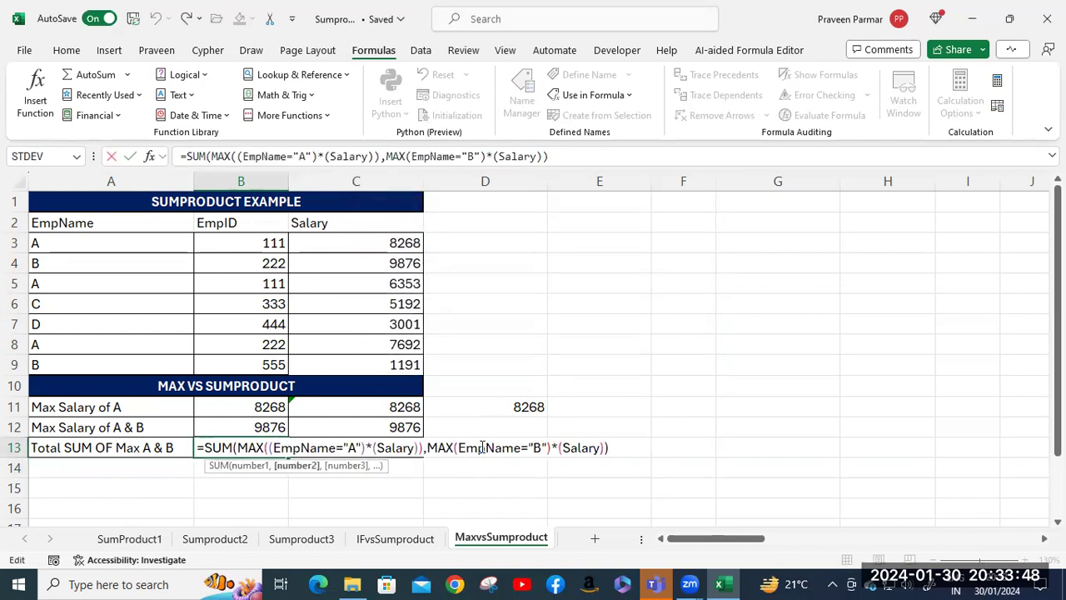
{"action": "type", "text": "("}
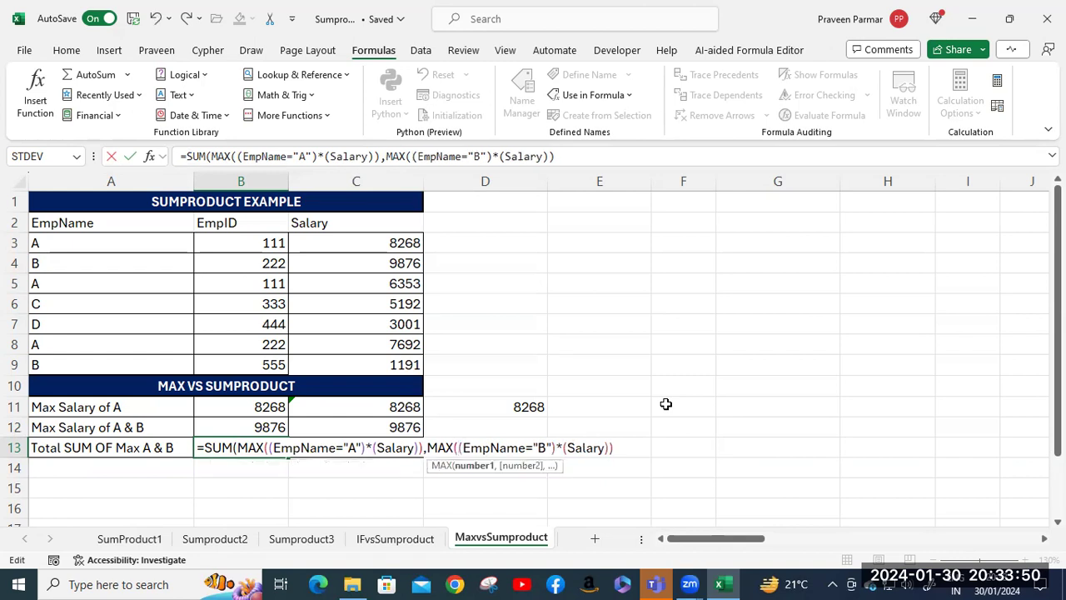
{"action": "left_click", "coordinate": [626, 448]}
{"action": "type", "text": "))"}
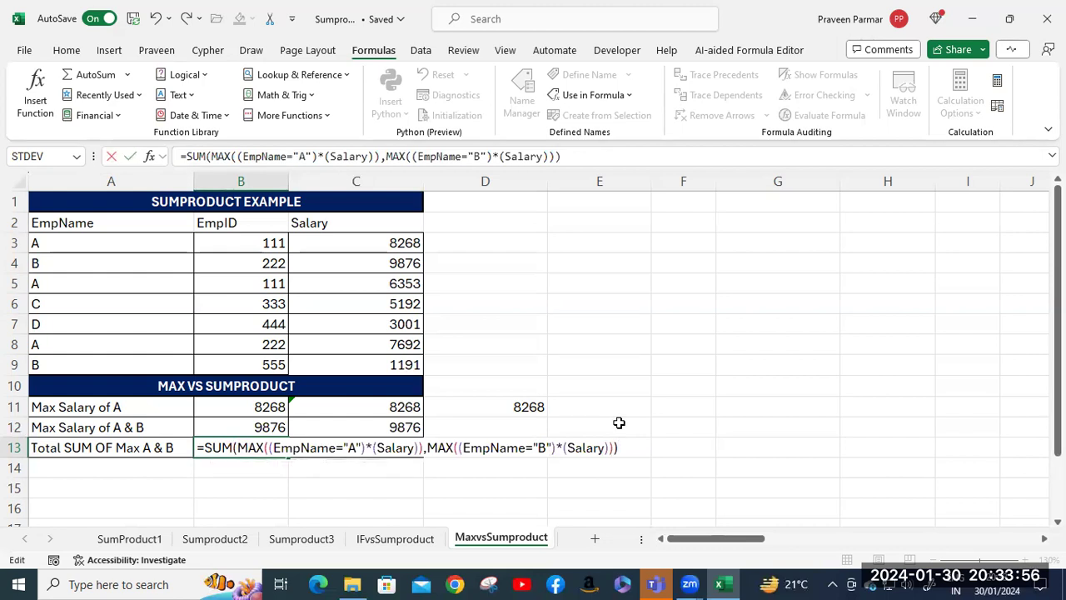
{"action": "key", "text": "Return"}
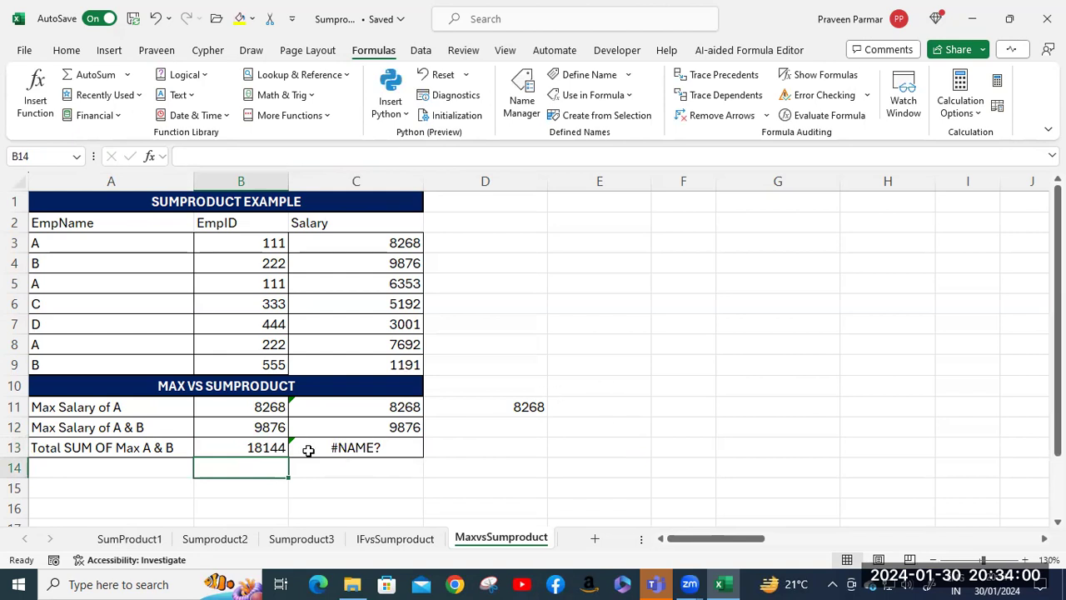
Evaluate the "B" MAX term of the B13 formula in place, restore the formula, and check the sum of the salaries in C3:C4
{"action": "double_click", "coordinate": [250, 447]}
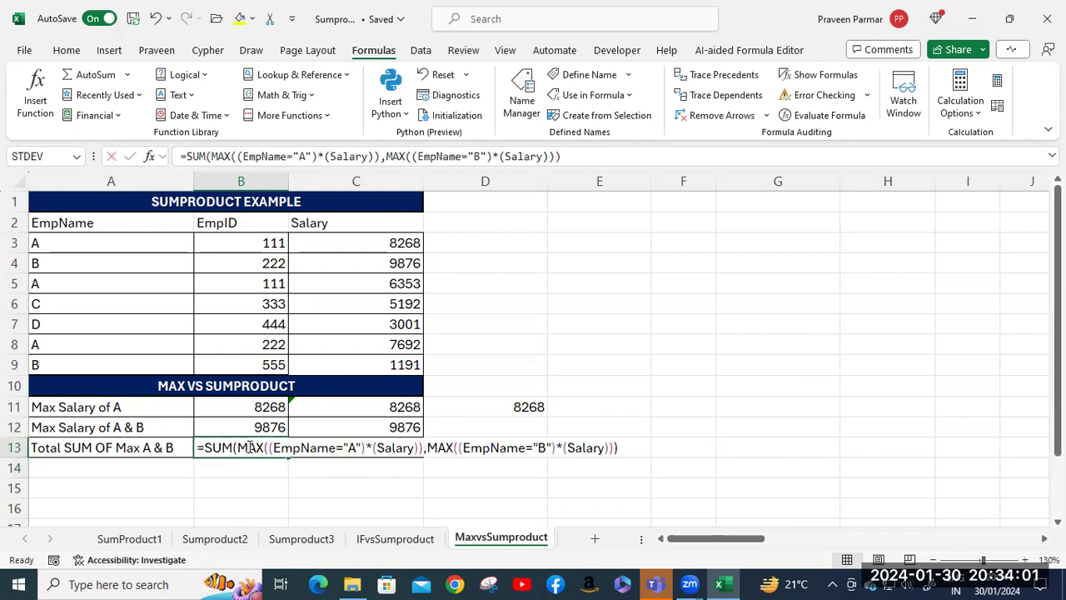
{"action": "left_click", "coordinate": [455, 447]}
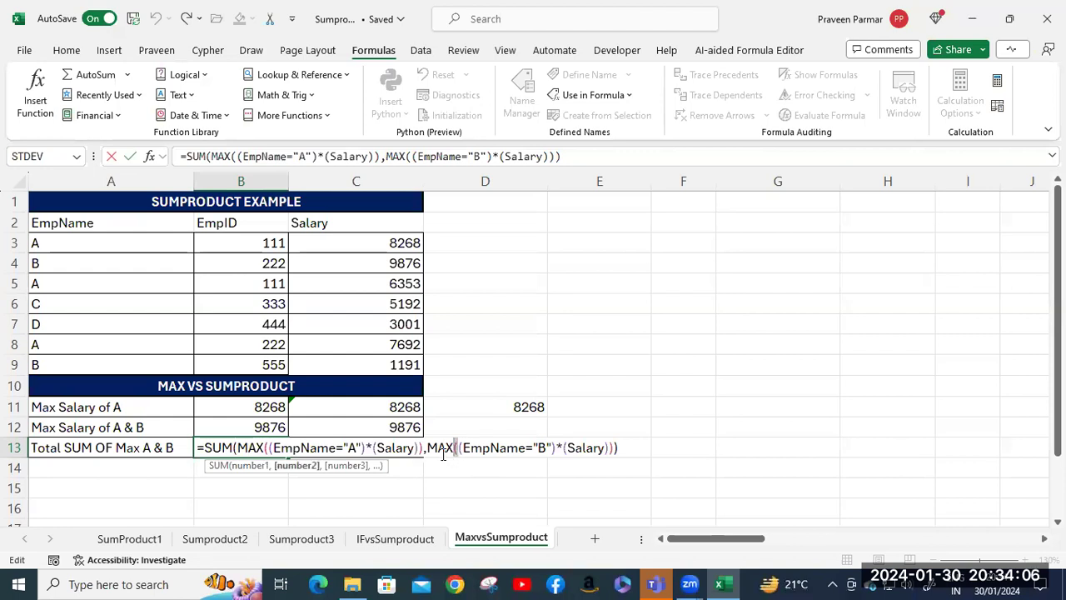
{"action": "left_click", "coordinate": [427, 447]}
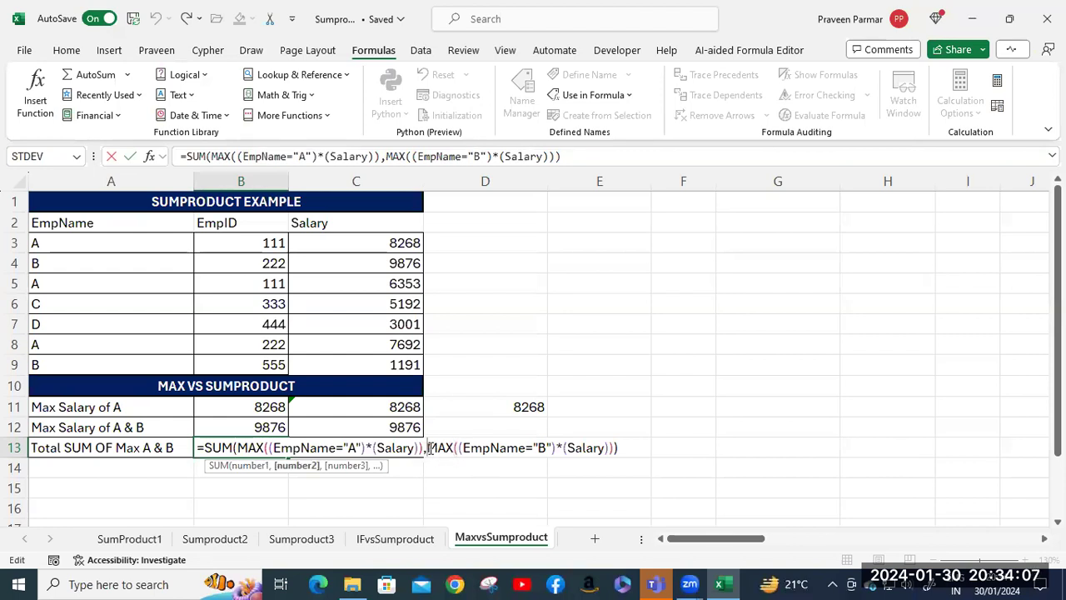
{"action": "left_click", "coordinate": [613, 447], "text": "shift"}
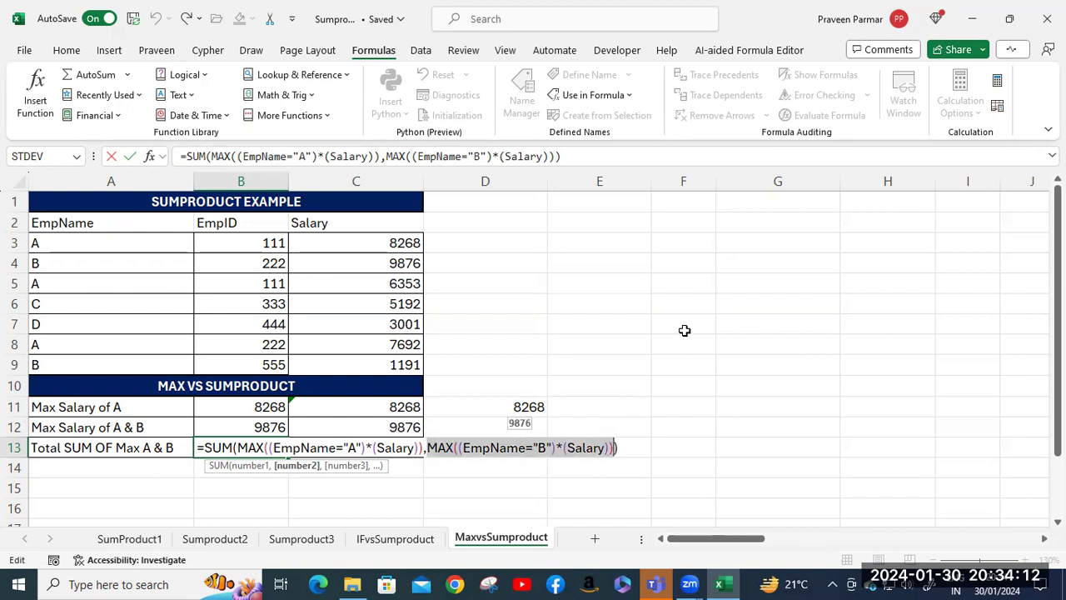
{"action": "key", "text": "F9"}
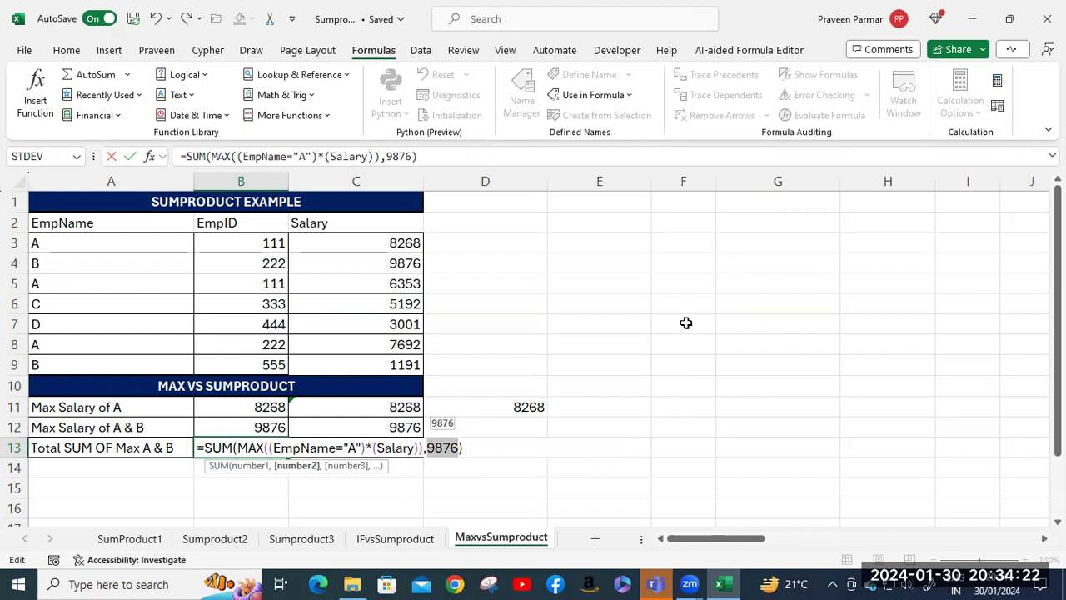
{"action": "key", "text": "ctrl+z"}
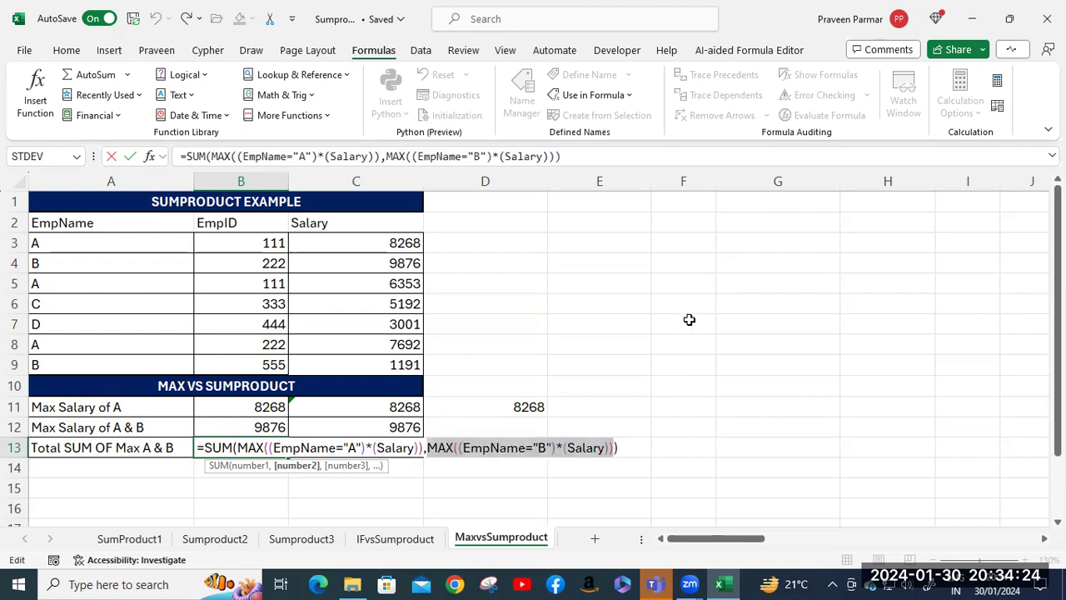
{"action": "key", "text": "Return"}
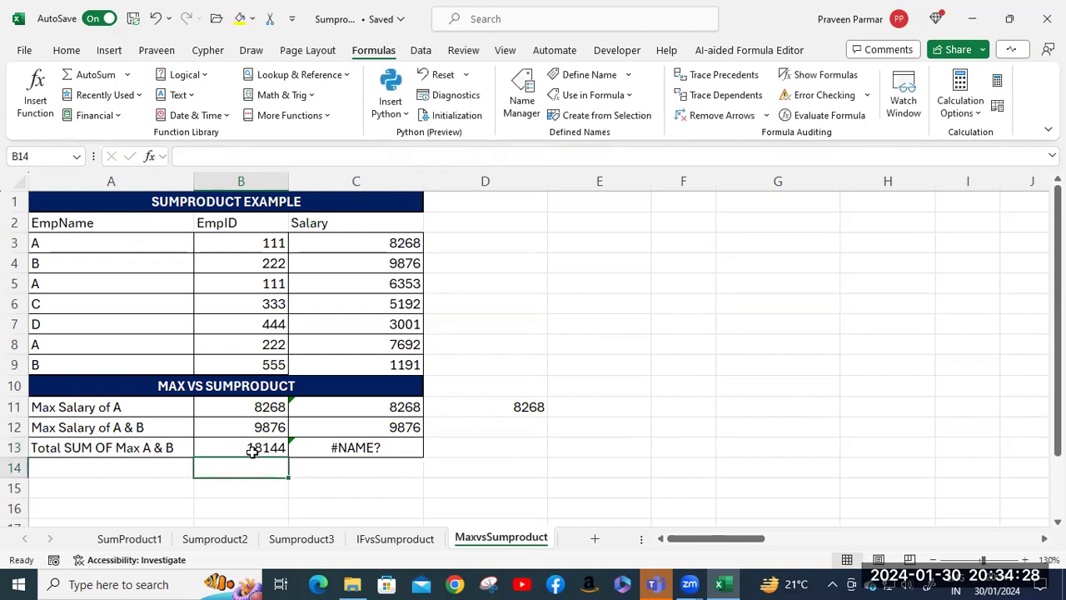
{"action": "left_click", "coordinate": [358, 265]}
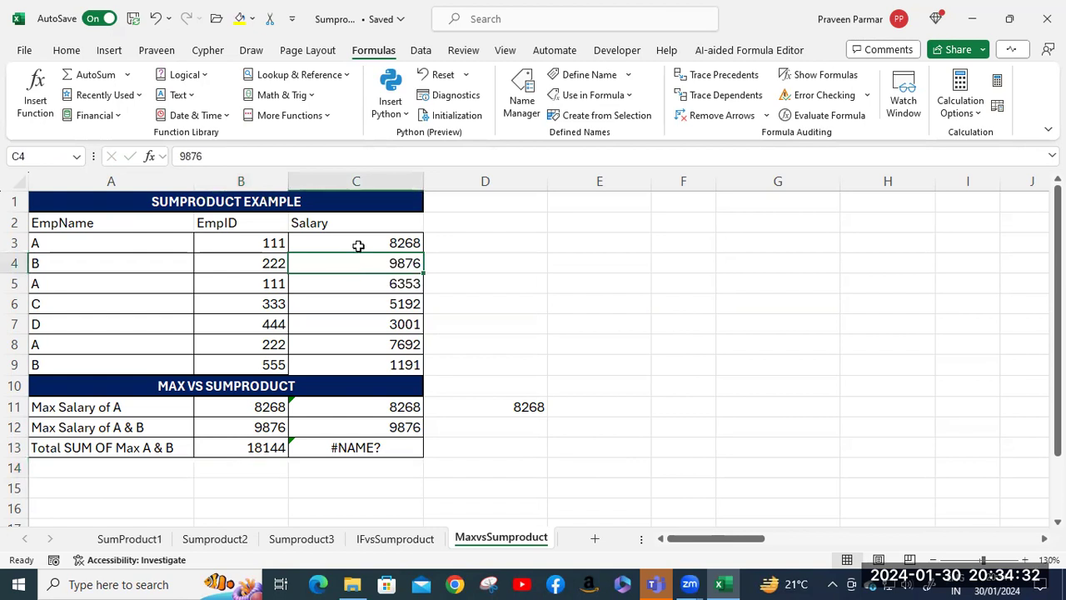
{"action": "left_click", "coordinate": [357, 241], "text": "shift"}
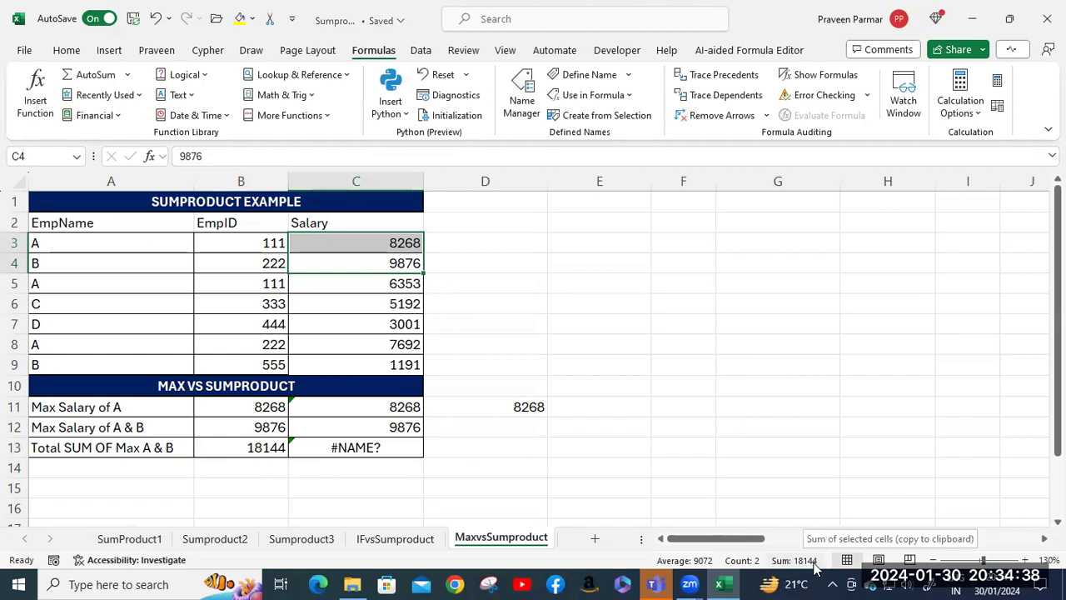
In the first MAX term of the C13 SUMPRODUCT formula, for name "A", replace EmployeeName with EmpName and Sal with Salary
{"action": "left_click", "coordinate": [352, 448]}
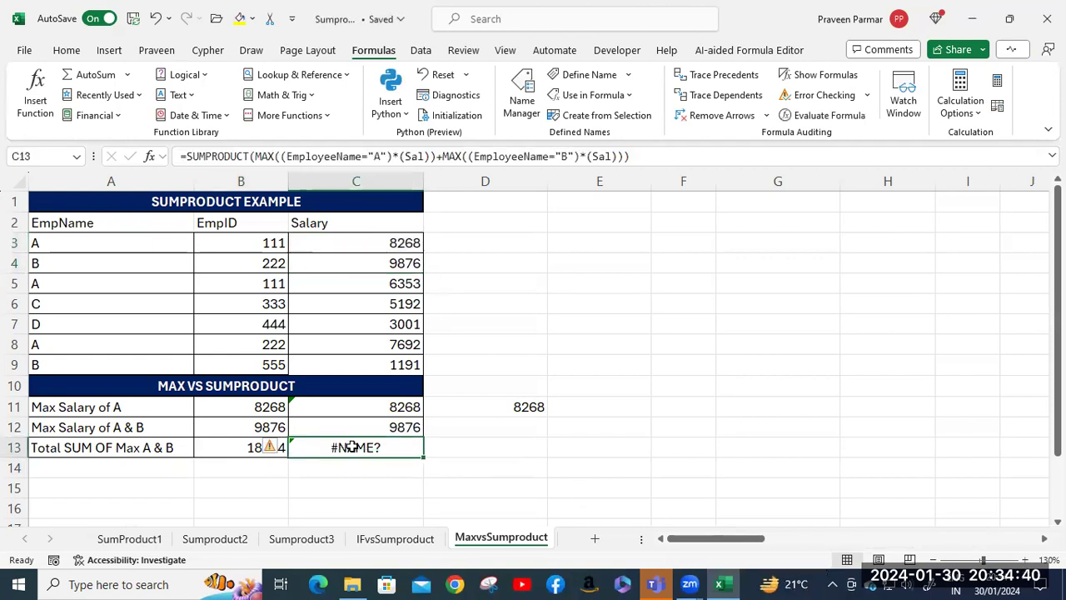
{"action": "double_click", "coordinate": [352, 447]}
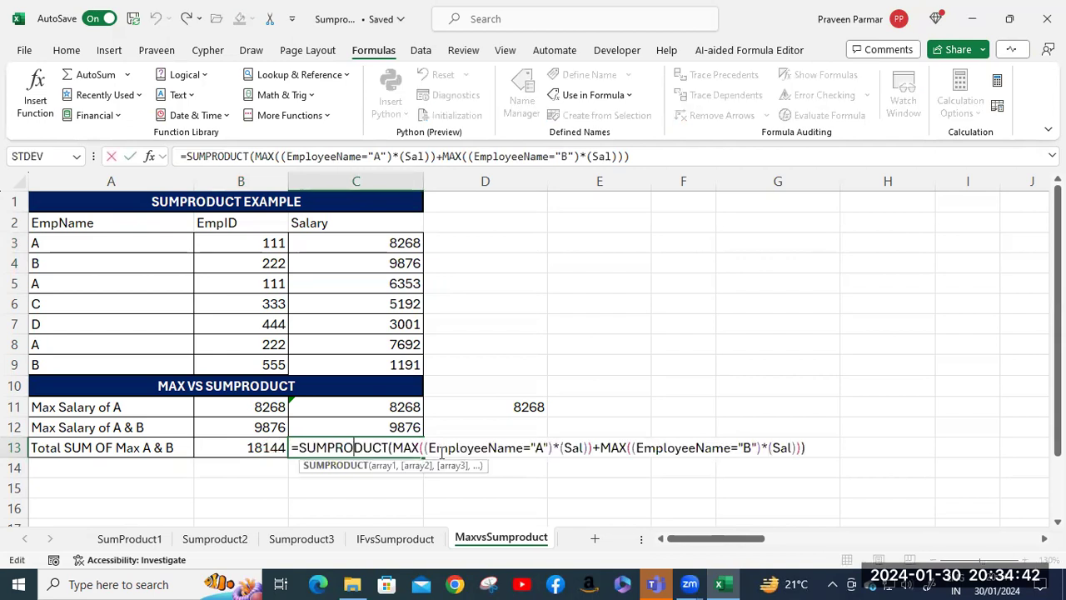
{"action": "left_click_drag", "start_coordinate": [428, 449], "coordinate": [524, 450]}
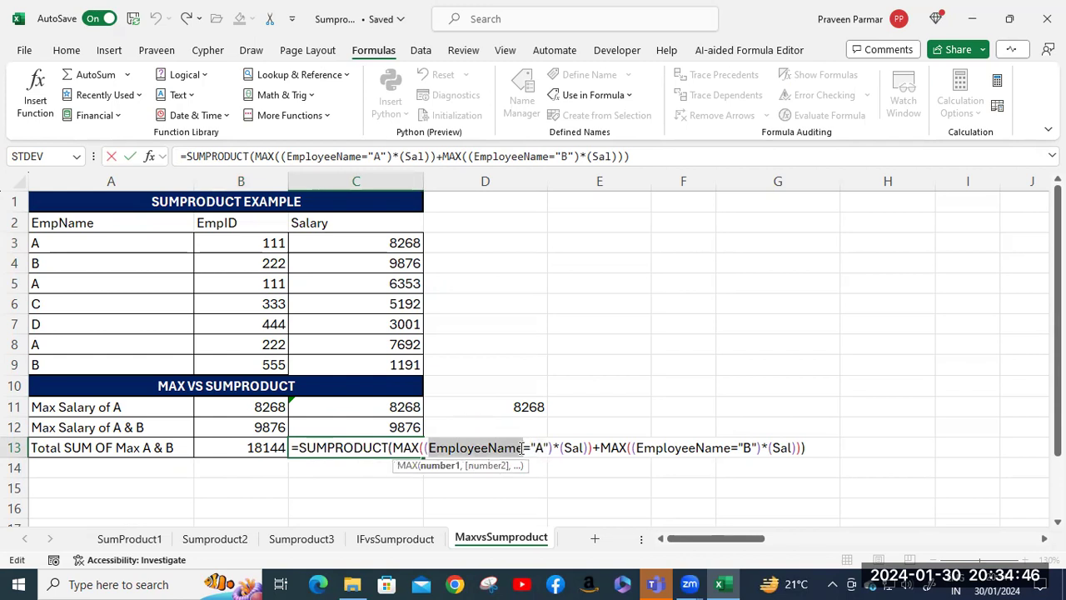
{"action": "type", "text": "e"}
{"action": "key", "text": "Down"}
{"action": "key", "text": "Down"}
{"action": "key", "text": "Down"}
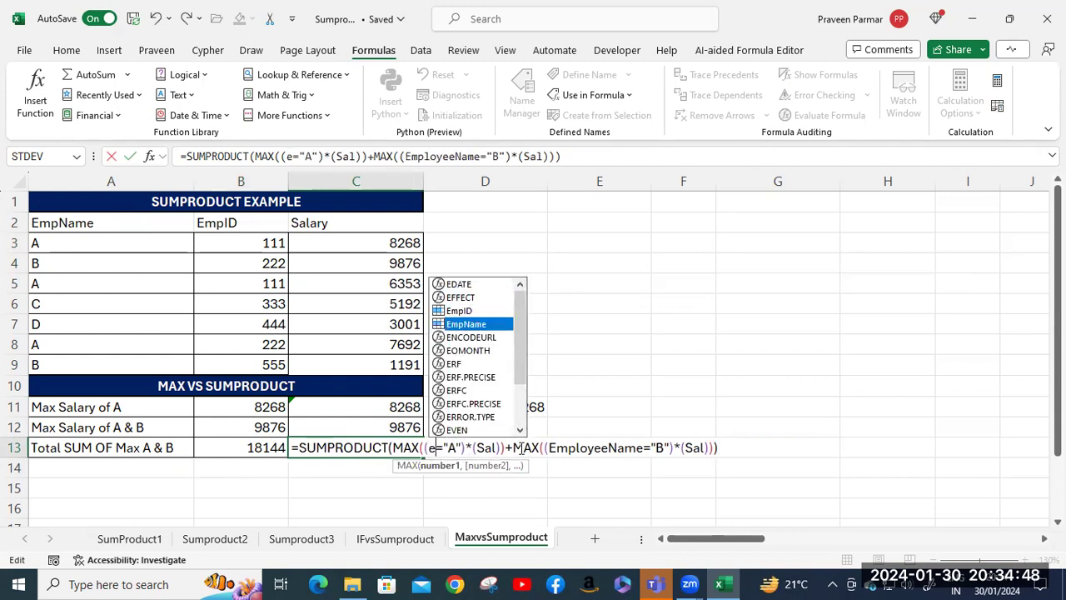
{"action": "key", "text": "Tab"}
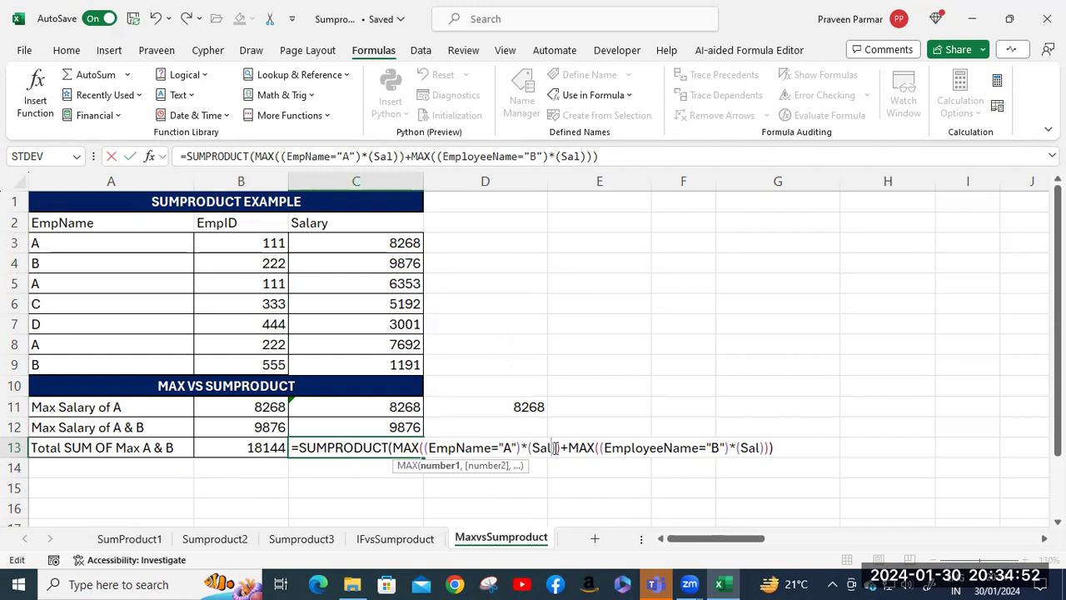
{"action": "type", "text": "ary"}
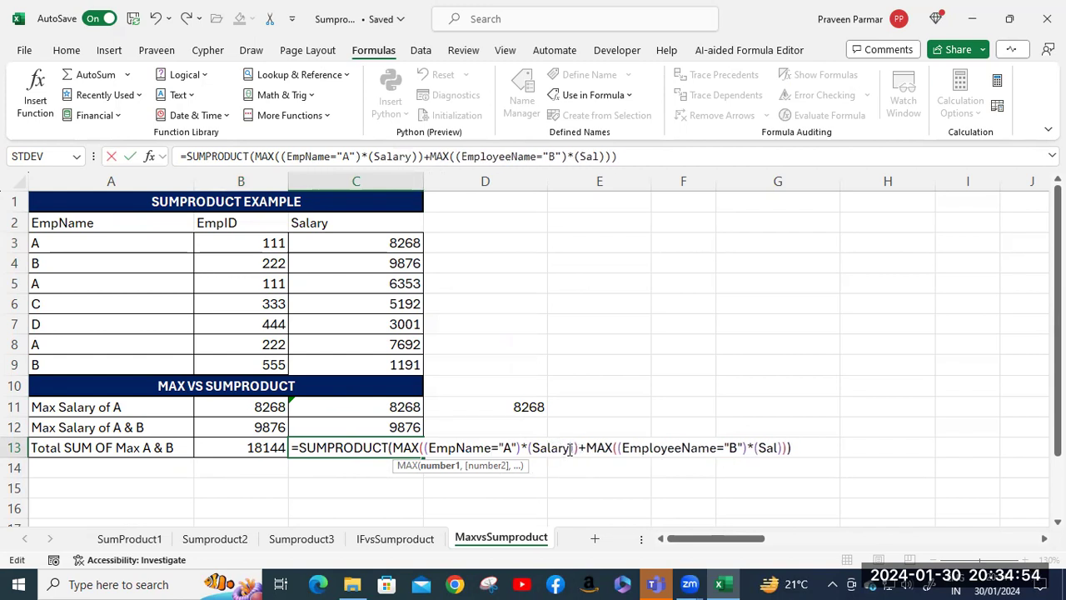
Replace the invalid EmployeeName reference in the second MAX term of the C13 formula, for name "B"
{"action": "left_click_drag", "start_coordinate": [622, 447], "coordinate": [720, 448]}
{"action": "type", "text": "e"}
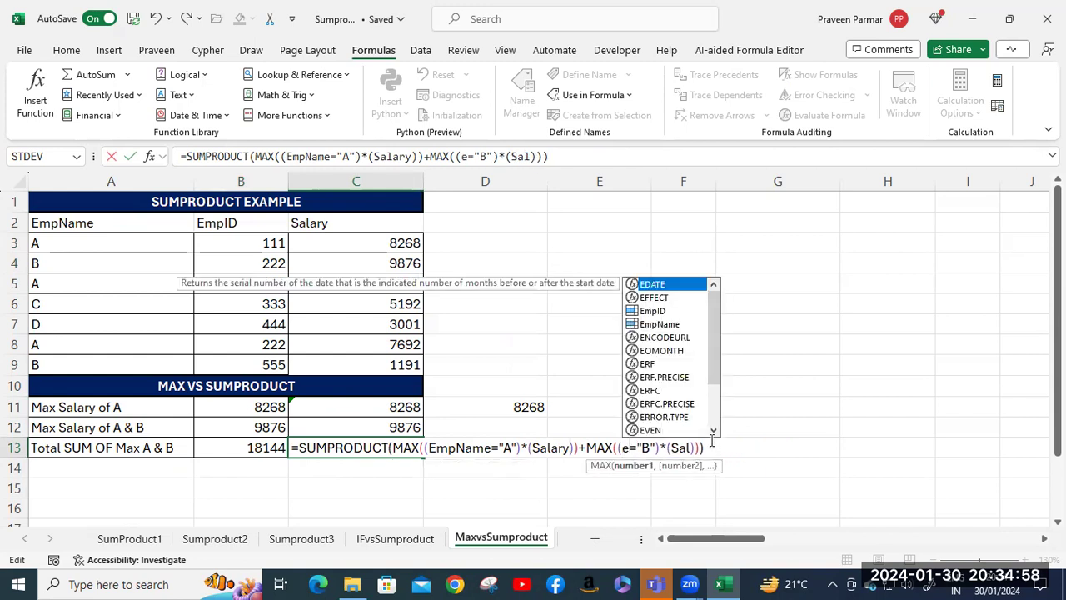
Complete the formula in C13 as =SUMPRODUCT(MAX((EmpName="A")*(Salary))+MAX((EmpName="B")*(Salary)))
{"action": "left_click", "coordinate": [667, 325]}
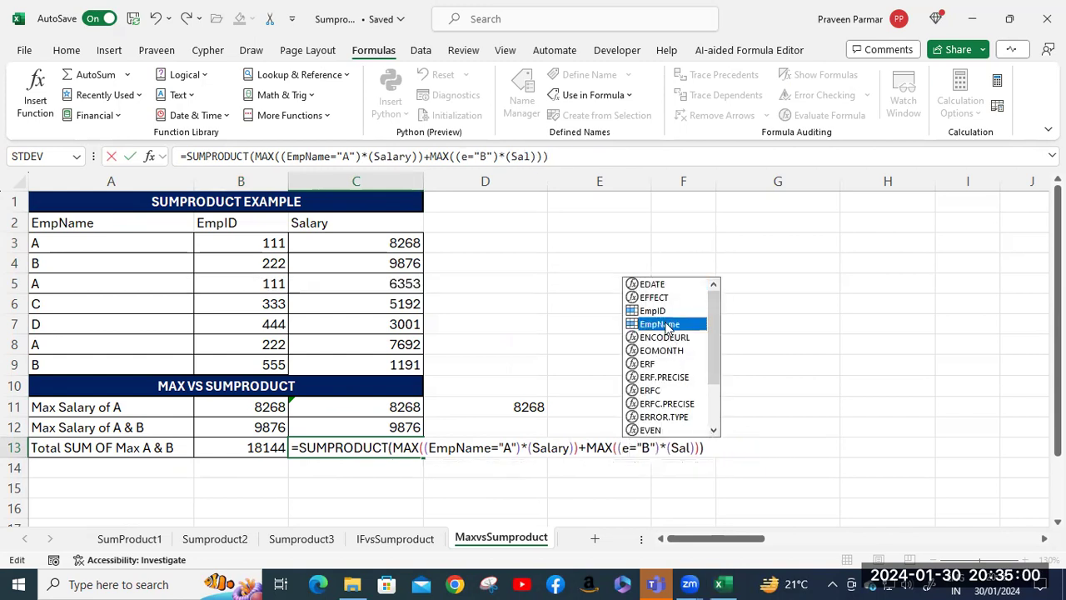
{"action": "double_click", "coordinate": [667, 325]}
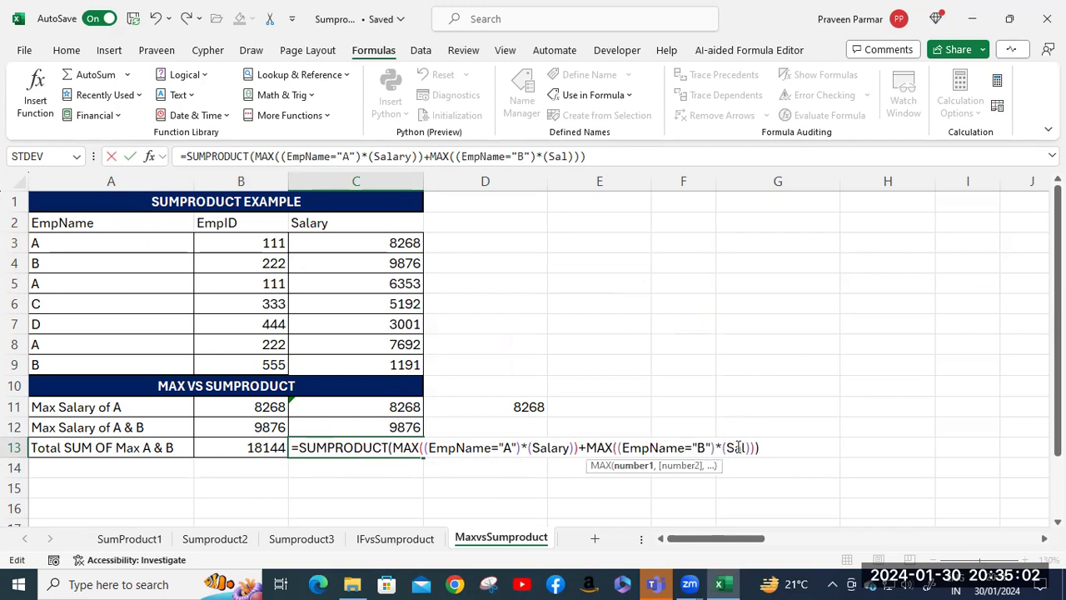
{"action": "type", "text": "ary"}
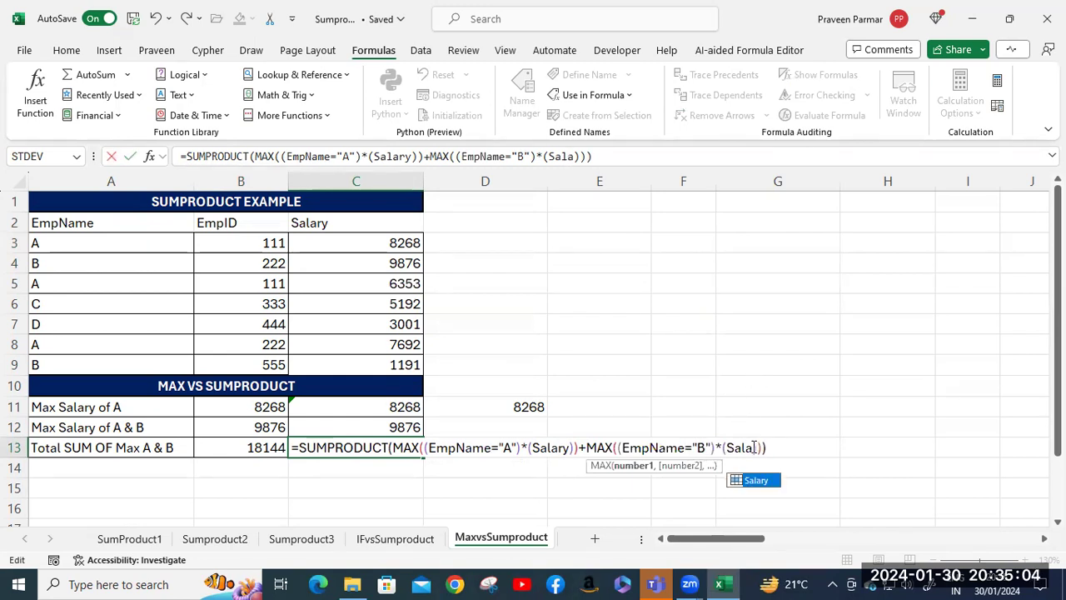
{"action": "key", "text": "Tab"}
{"action": "left_click", "coordinate": [792, 447]}
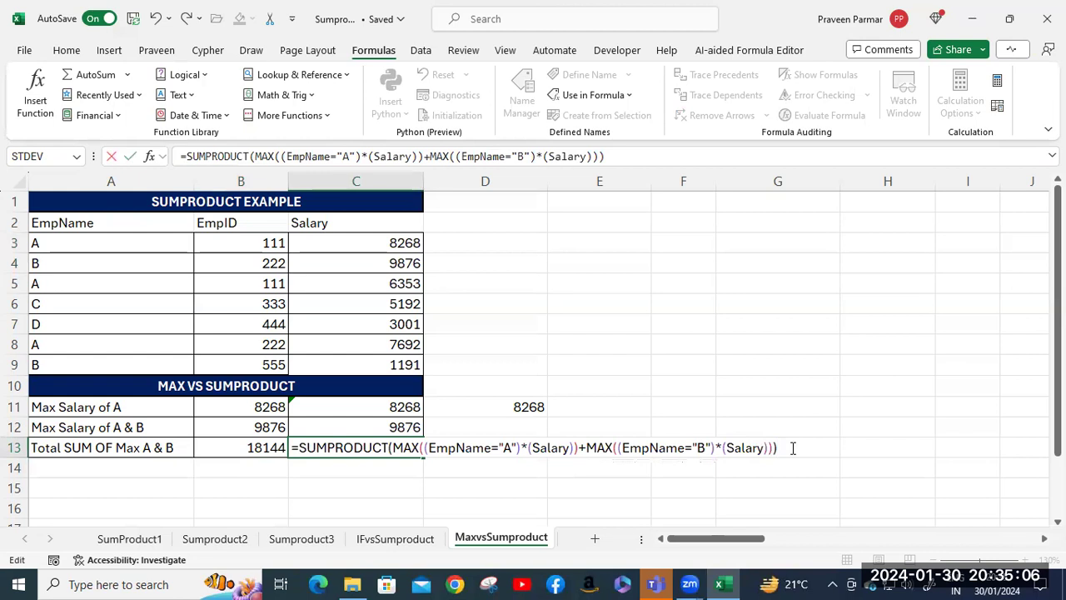
{"action": "key", "text": "Return"}
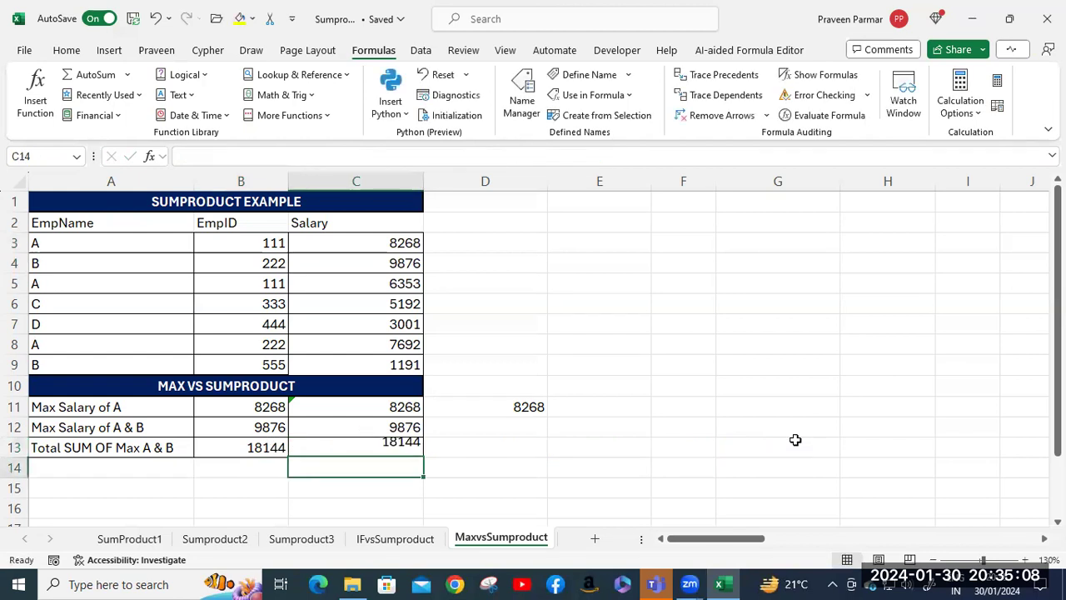
Replace the plus sign between the two MAX terms of the C13 formula with a comma
{"action": "double_click", "coordinate": [374, 447]}
{"action": "left_click_drag", "start_coordinate": [394, 447], "coordinate": [773, 450]}
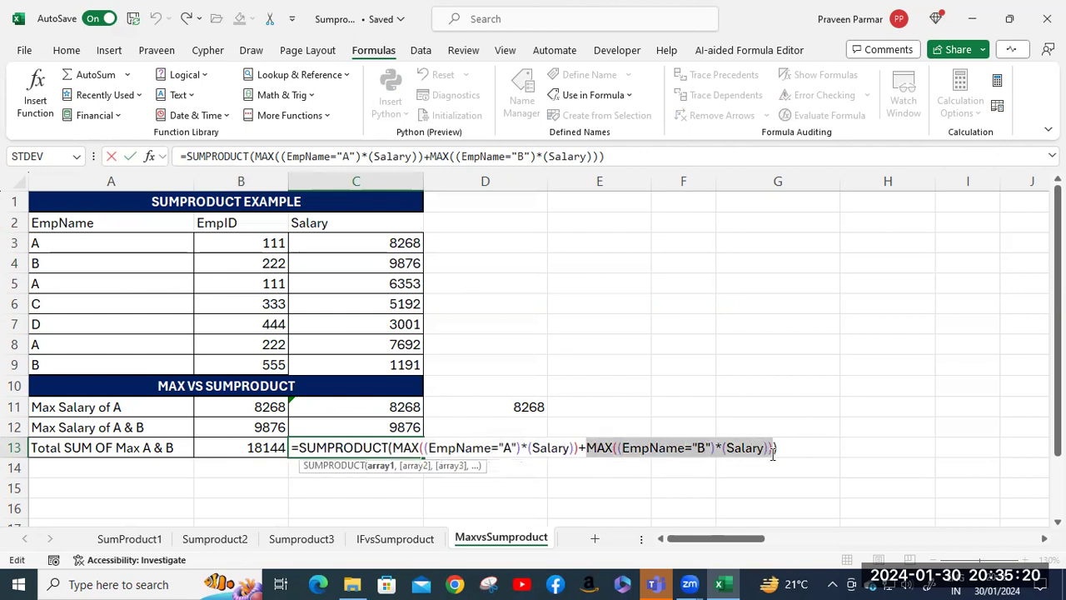
{"action": "key", "text": "Left"}
{"action": "key", "text": "BackSpace"}
{"action": "type", "text": ","}
{"action": "key", "text": "Return"}
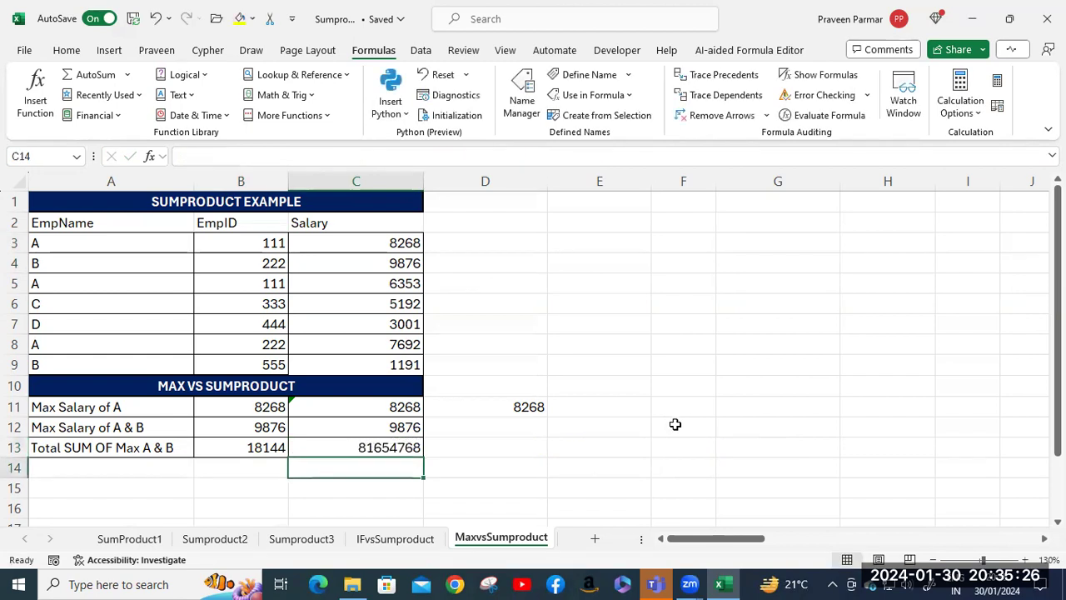
Wrap each MAX term of the C13 formula in its own parentheses, keeping the comma between them
{"action": "double_click", "coordinate": [375, 447]}
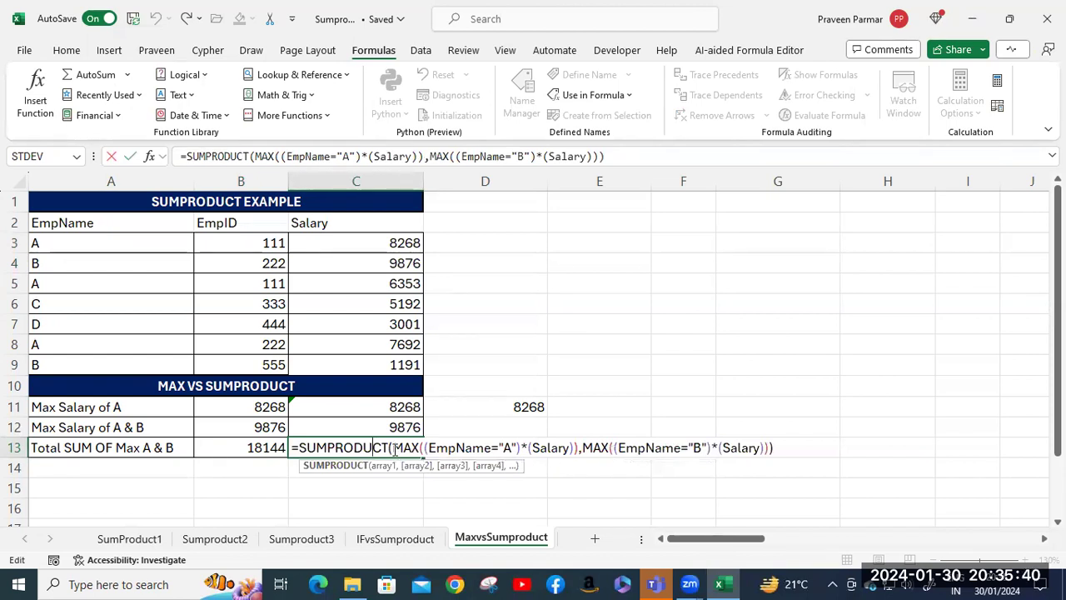
{"action": "left_click", "coordinate": [394, 448]}
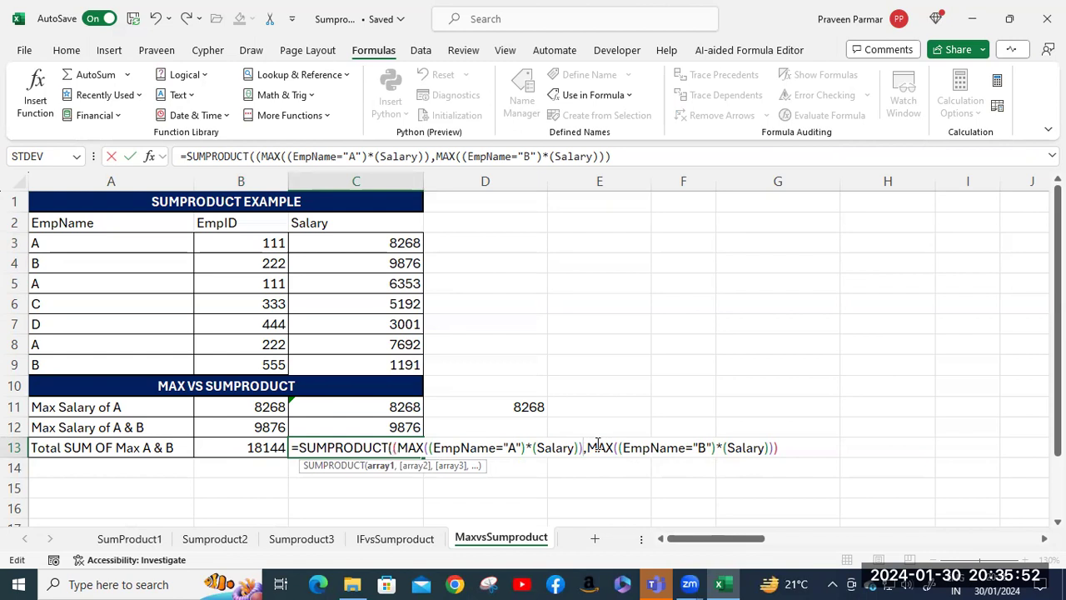
{"action": "type", "text": ")"}
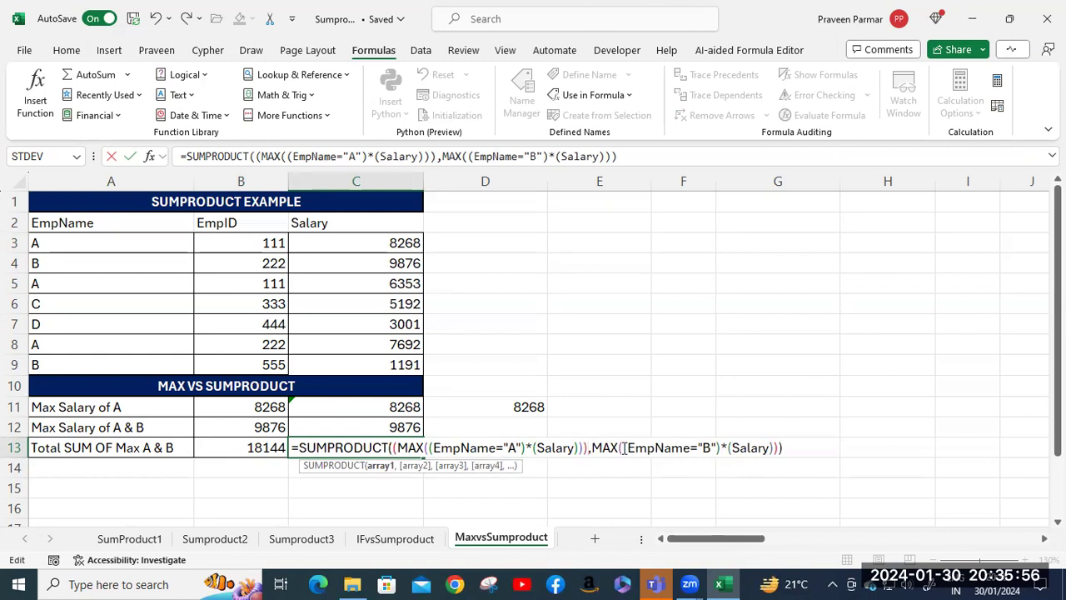
{"action": "key", "text": "Right"}
{"action": "type", "text": "("}
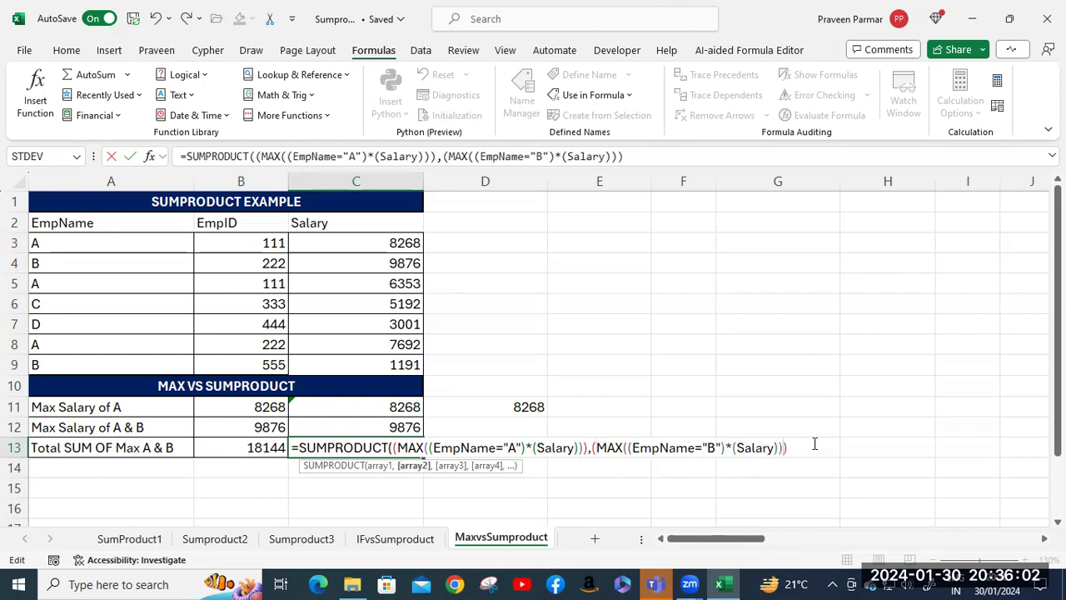
{"action": "type", "text": ")"}
{"action": "key", "text": "Return"}
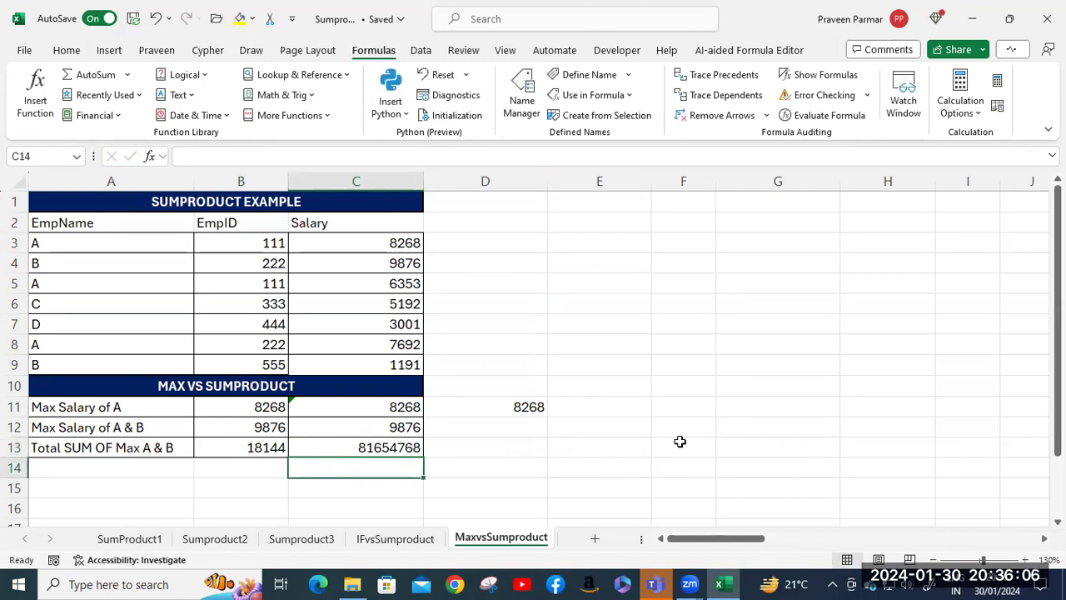
Undo the last two edits to the formula in C13
{"action": "left_click", "coordinate": [367, 444]}
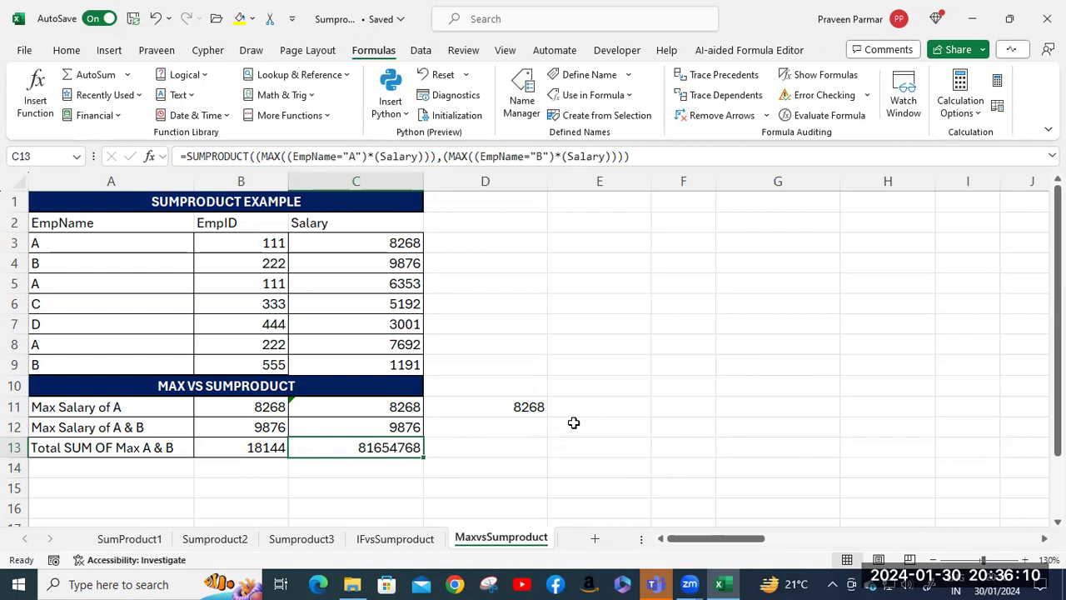
{"action": "key", "text": "ctrl+z"}
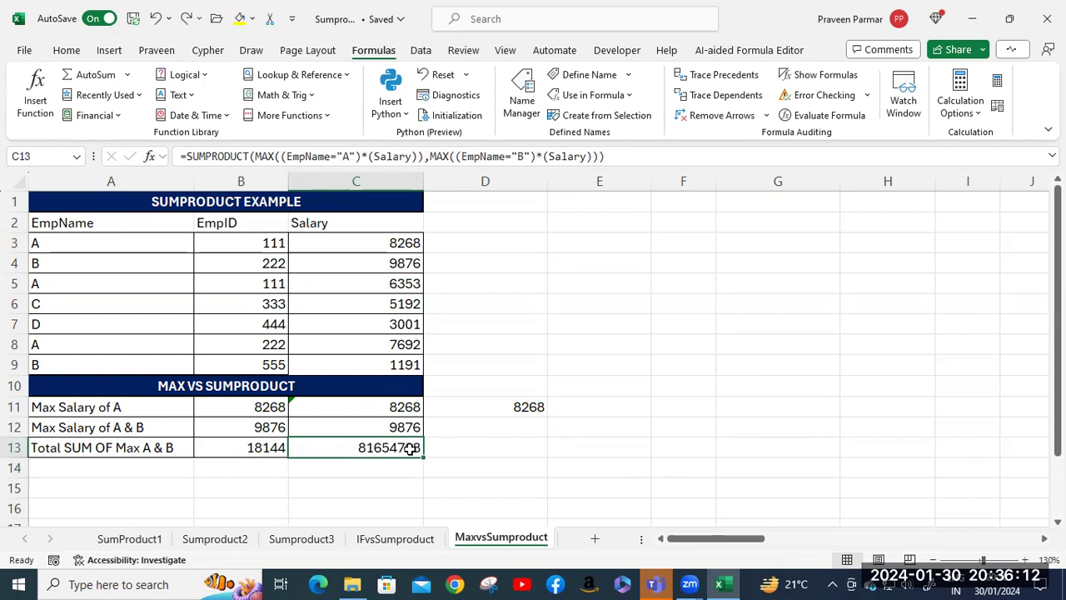
{"action": "key", "text": "ctrl+z"}
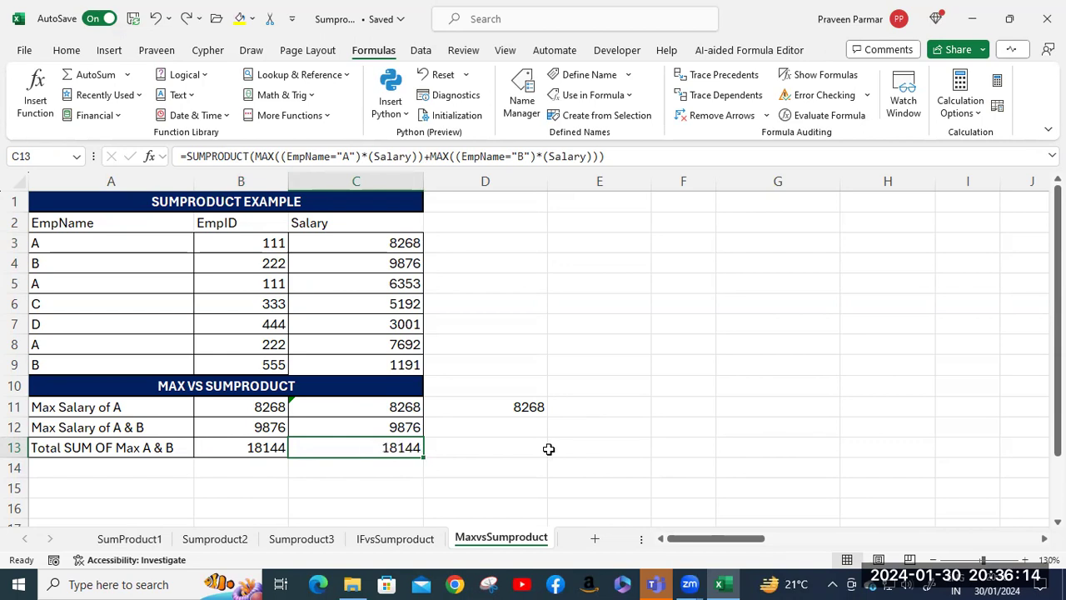
Examine how the C13 formula combines the MAX terms for A and B inside SUMPRODUCT
{"action": "double_click", "coordinate": [404, 451]}
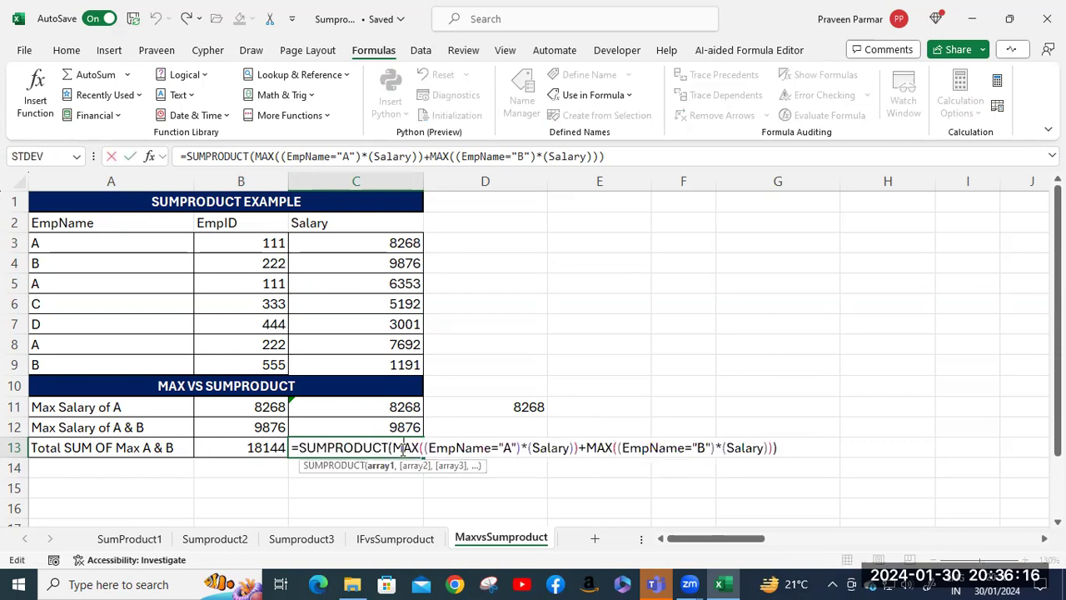
{"action": "left_click", "coordinate": [586, 449]}
{"action": "left_click_drag", "start_coordinate": [390, 448], "coordinate": [581, 448]}
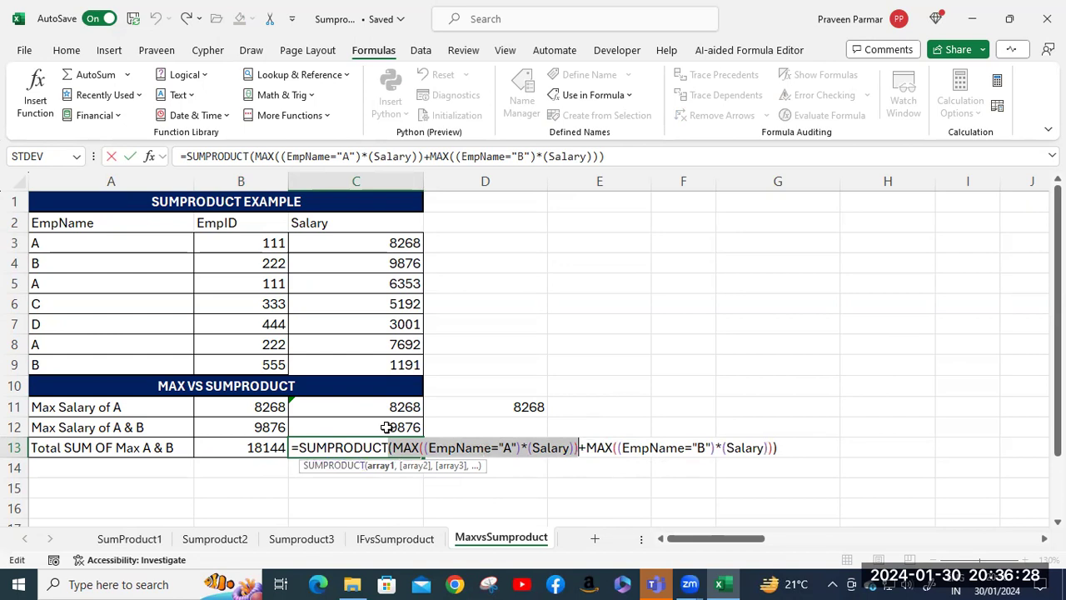
{"action": "left_click", "coordinate": [587, 447]}
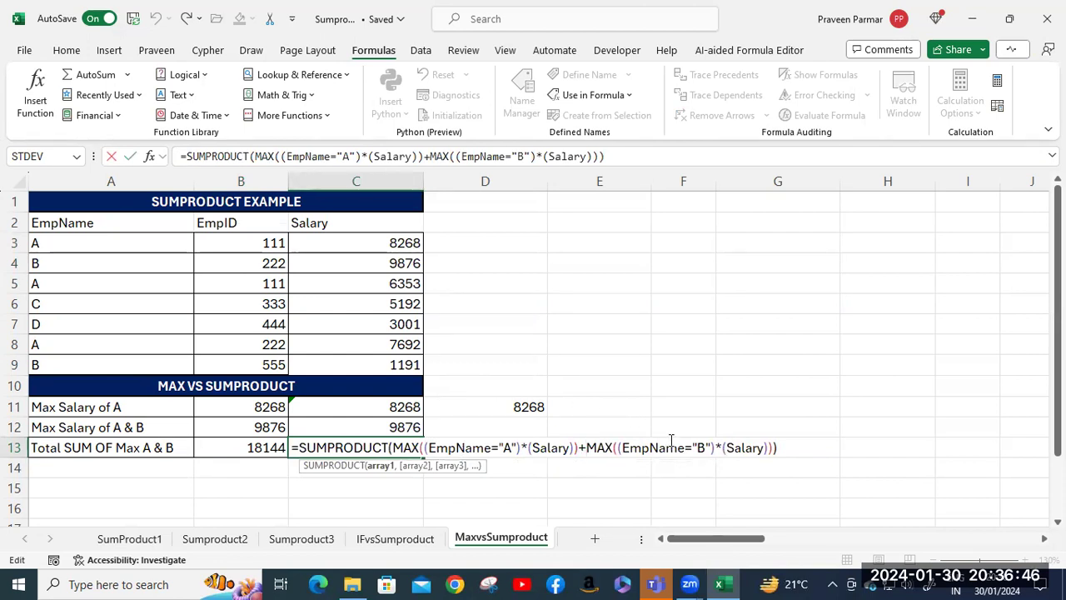
{"action": "key", "text": "Return"}
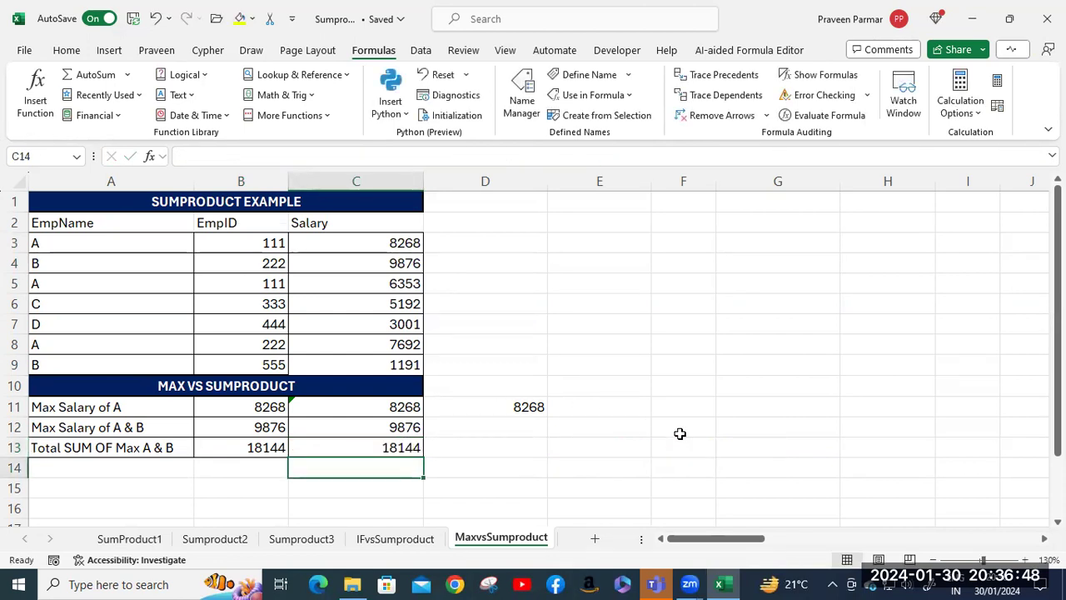
Enter the formula =C3*C4 in cell E11 to multiply the top salaries of A and B
{"action": "left_click", "coordinate": [596, 407]}
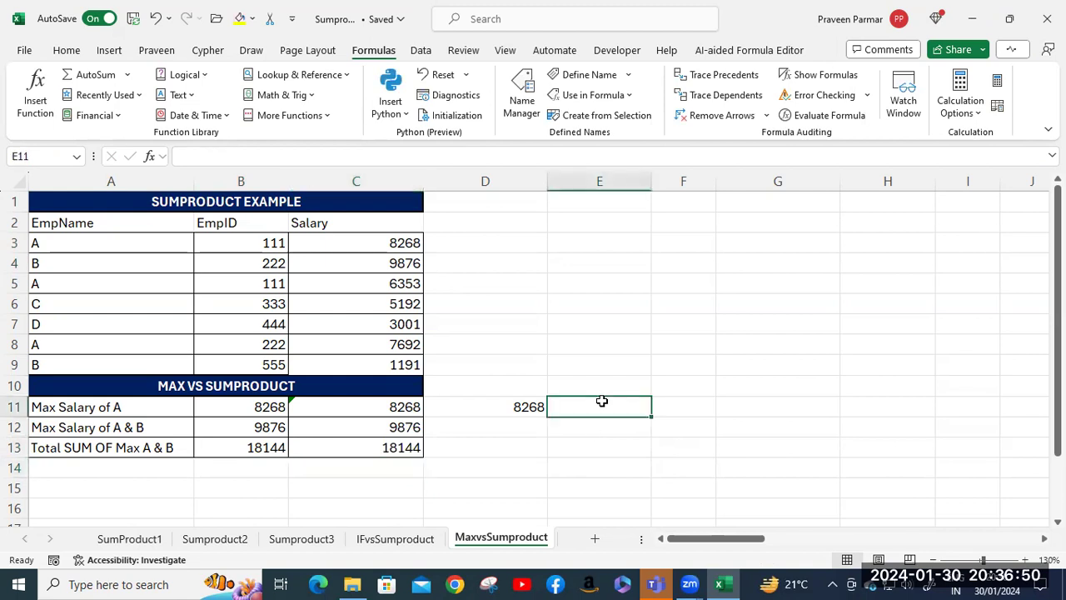
{"action": "left_click", "coordinate": [388, 238]}
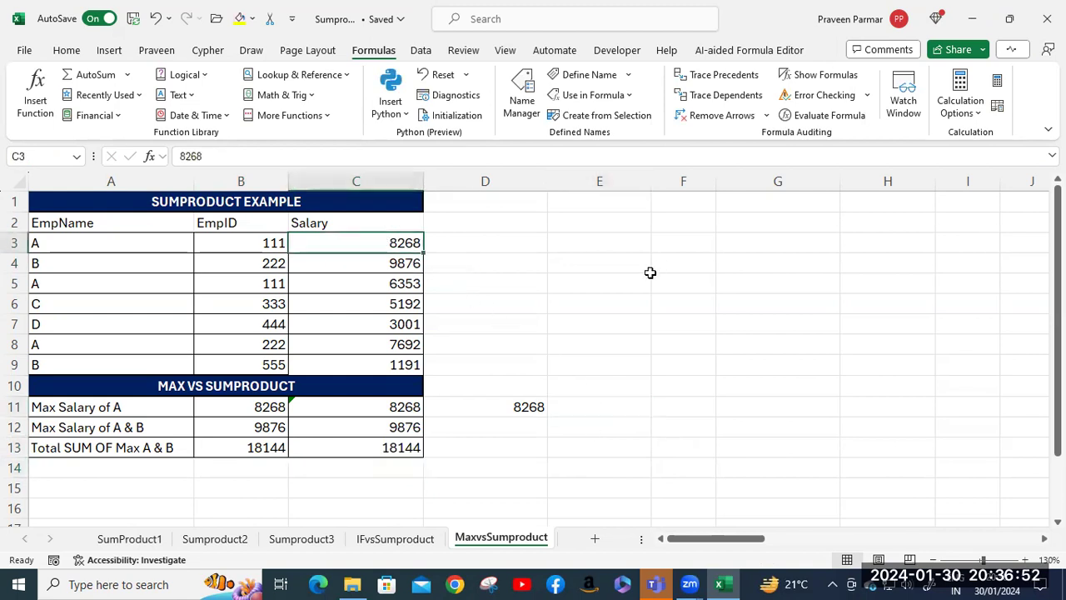
{"action": "left_click", "coordinate": [592, 404]}
{"action": "type", "text": "="}
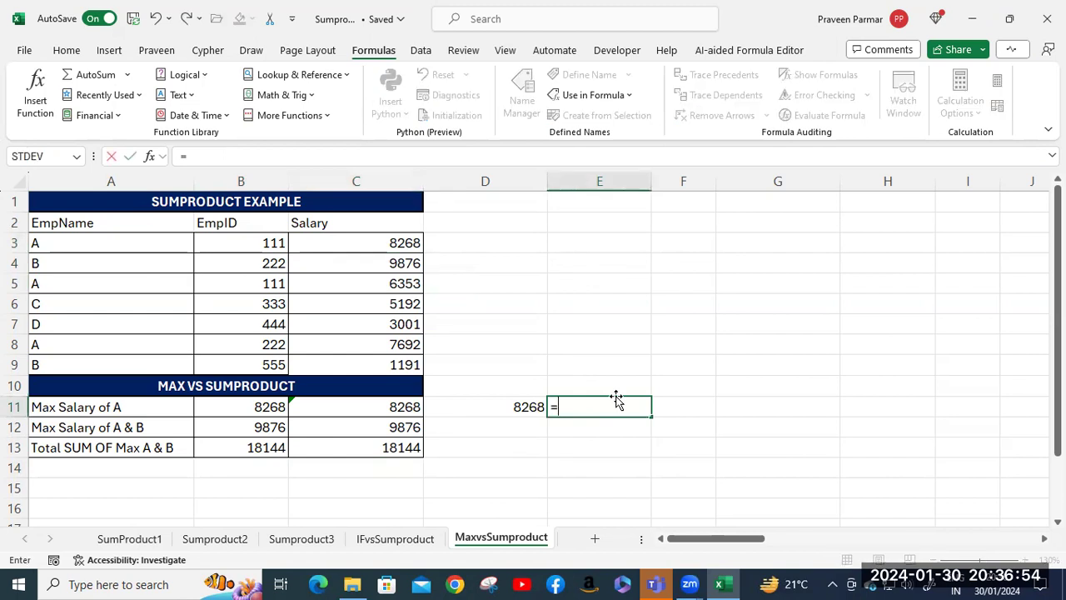
{"action": "left_click", "coordinate": [393, 239]}
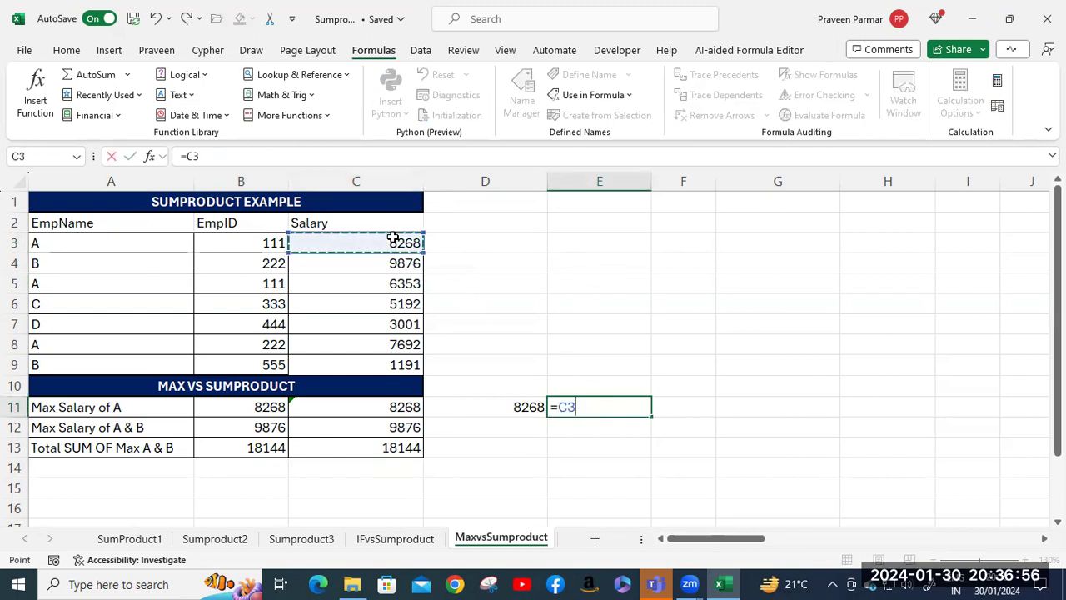
{"action": "type", "text": "*"}
{"action": "left_click", "coordinate": [379, 264]}
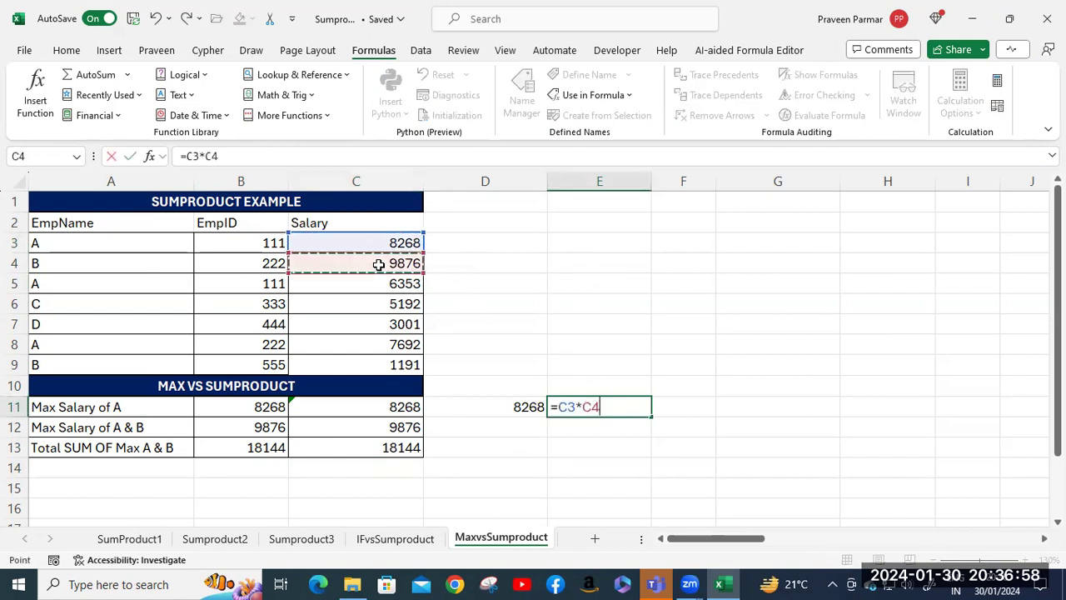
{"action": "key", "text": "Return"}
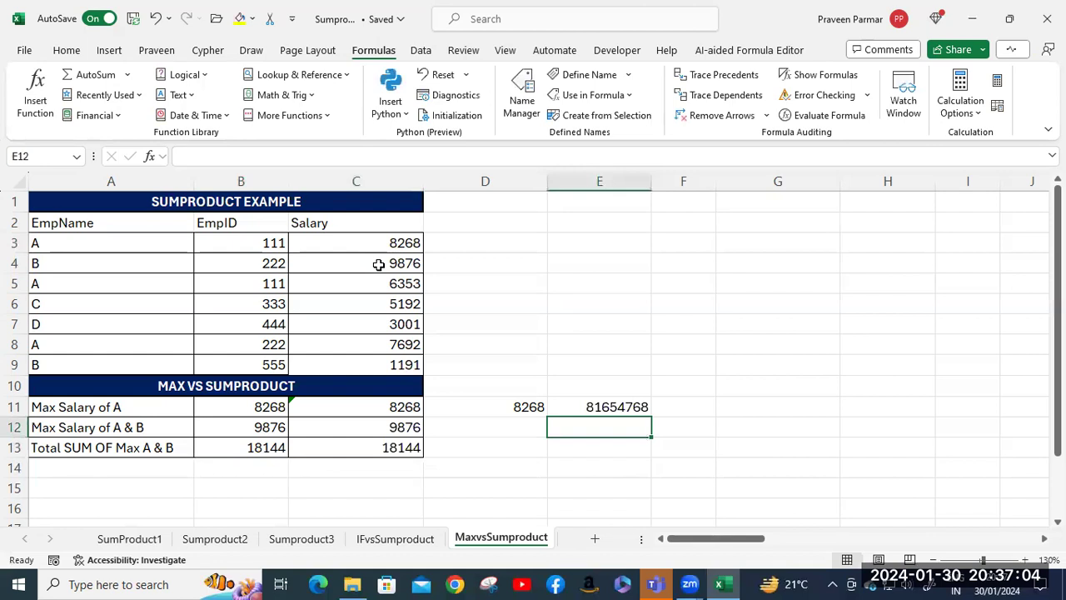
{"action": "double_click", "coordinate": [357, 450]}
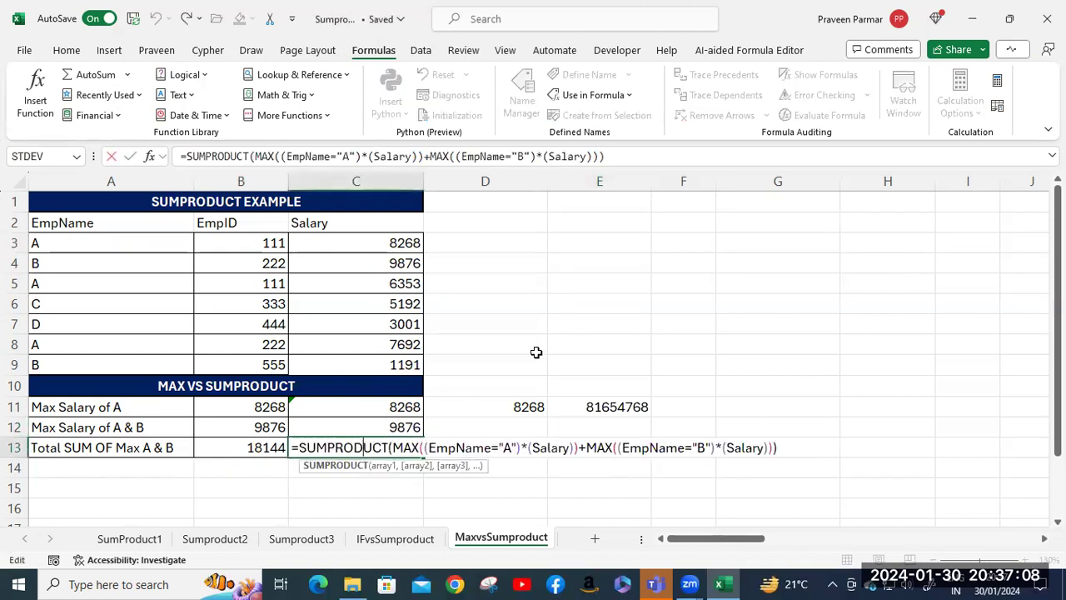
{"action": "key", "text": "Return"}
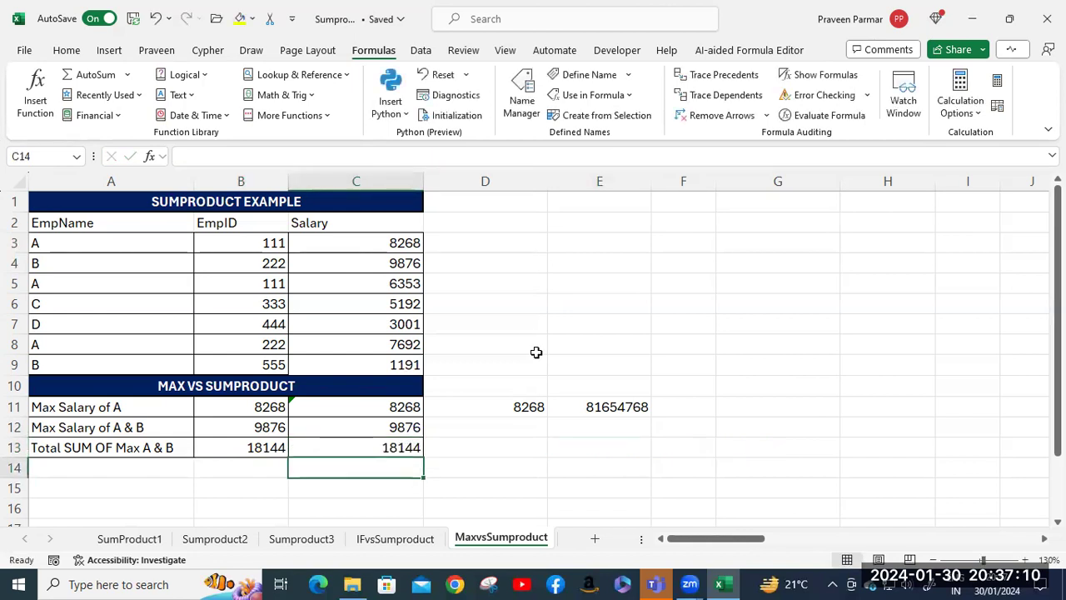
{"action": "scroll", "coordinate": [536, 352], "scroll_direction": "down", "scroll_amount": 2}
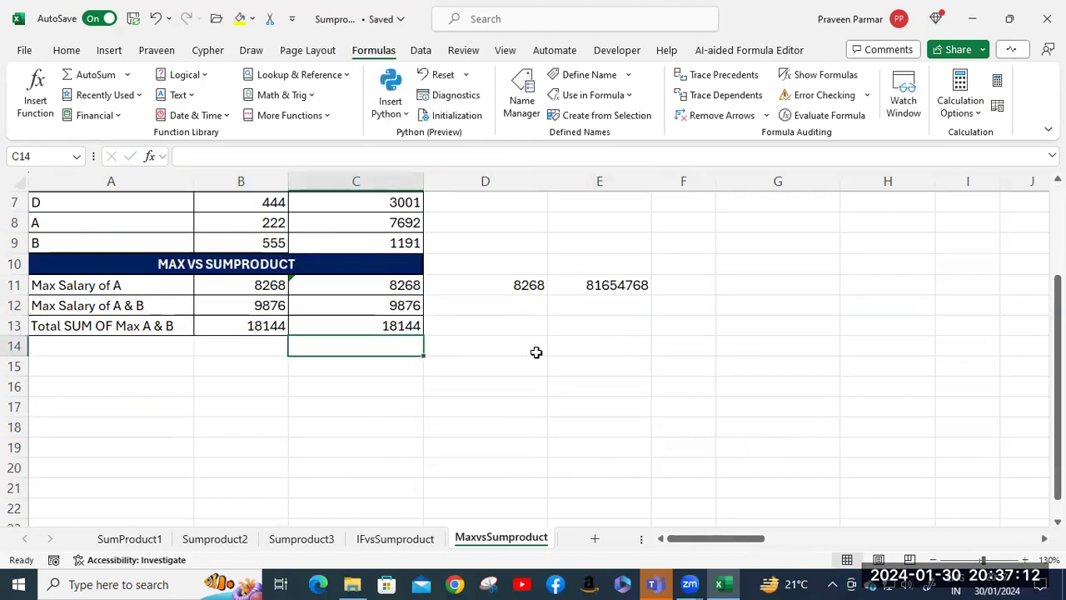
{"action": "scroll", "coordinate": [536, 350], "scroll_direction": "up", "scroll_amount": 2}
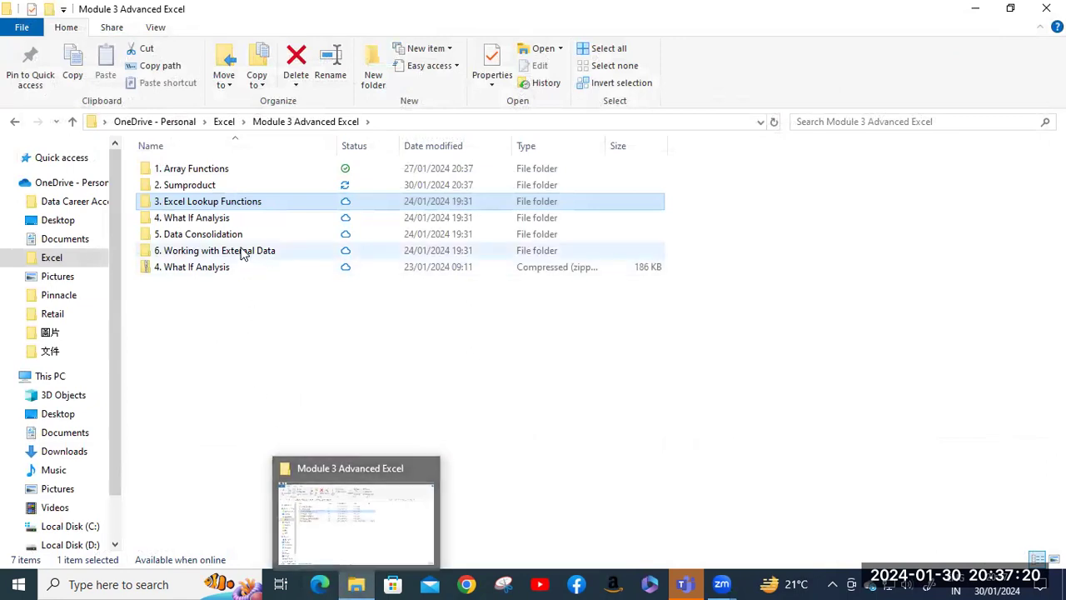
In File Explorer, open the workbook "3. IF or VLOOKUP" from the "3. Excel Lookup Functions" folder and look through its sheet
{"action": "double_click", "coordinate": [220, 207]}
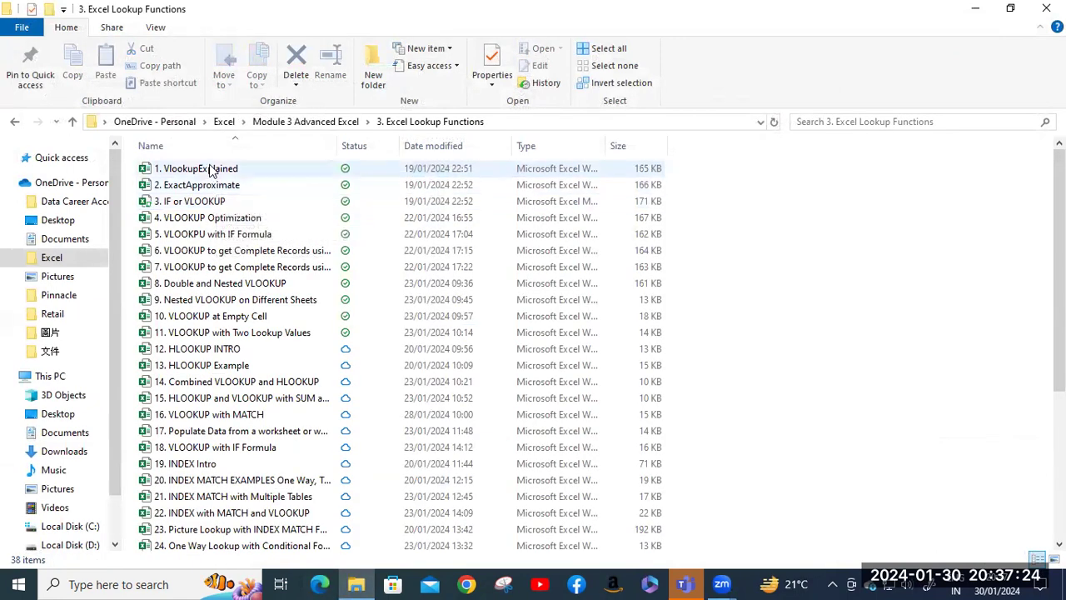
{"action": "double_click", "coordinate": [184, 204]}
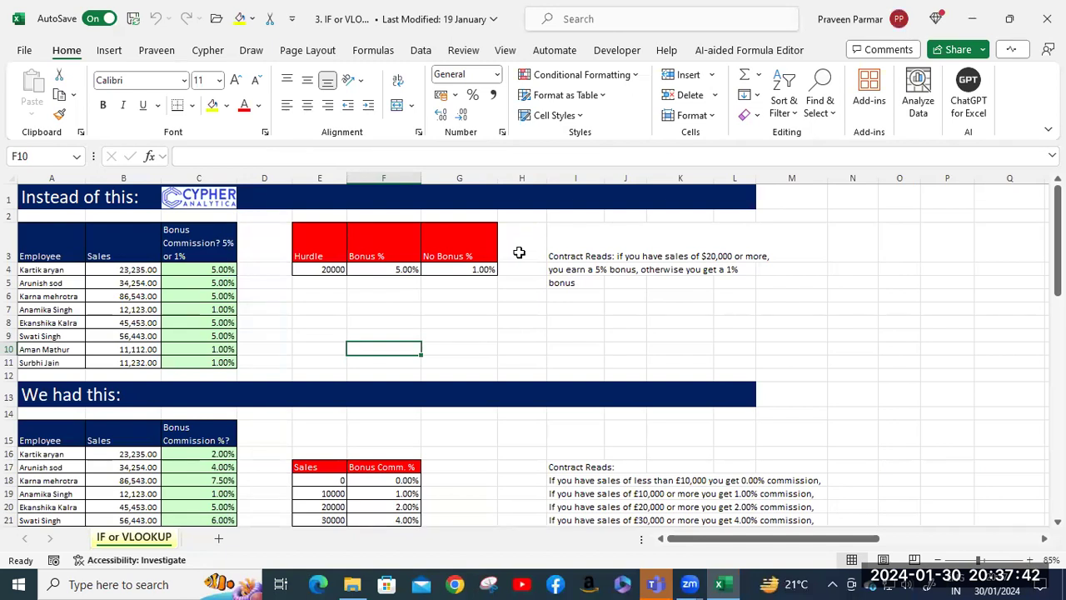
{"action": "scroll", "coordinate": [519, 252], "scroll_direction": "down", "scroll_amount": 5}
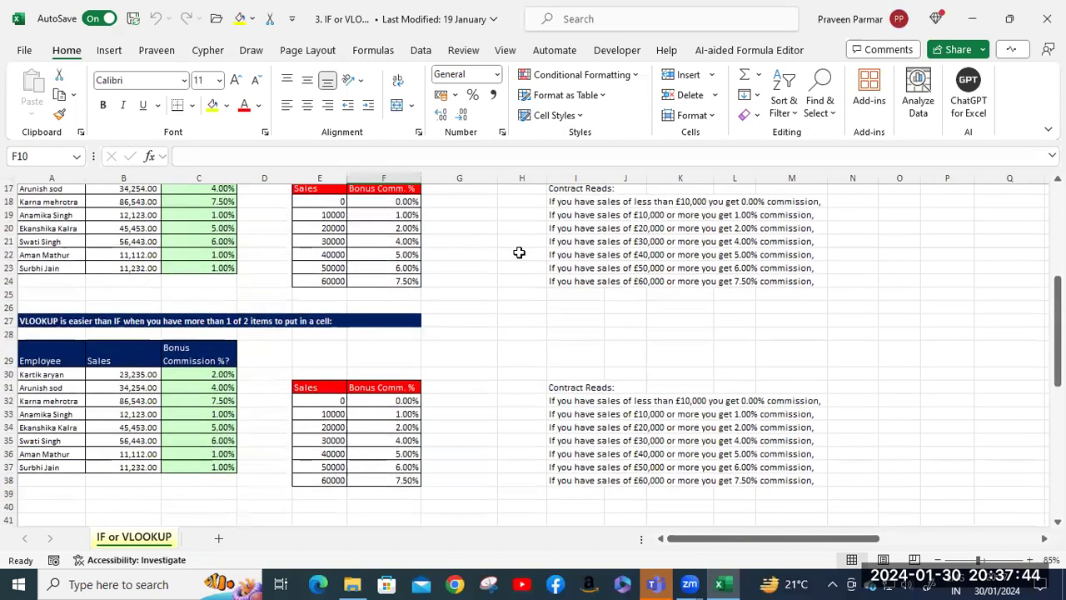
{"action": "scroll", "coordinate": [519, 252], "scroll_direction": "down", "scroll_amount": 6}
{"action": "scroll", "coordinate": [519, 252], "scroll_direction": "down", "scroll_amount": 9}
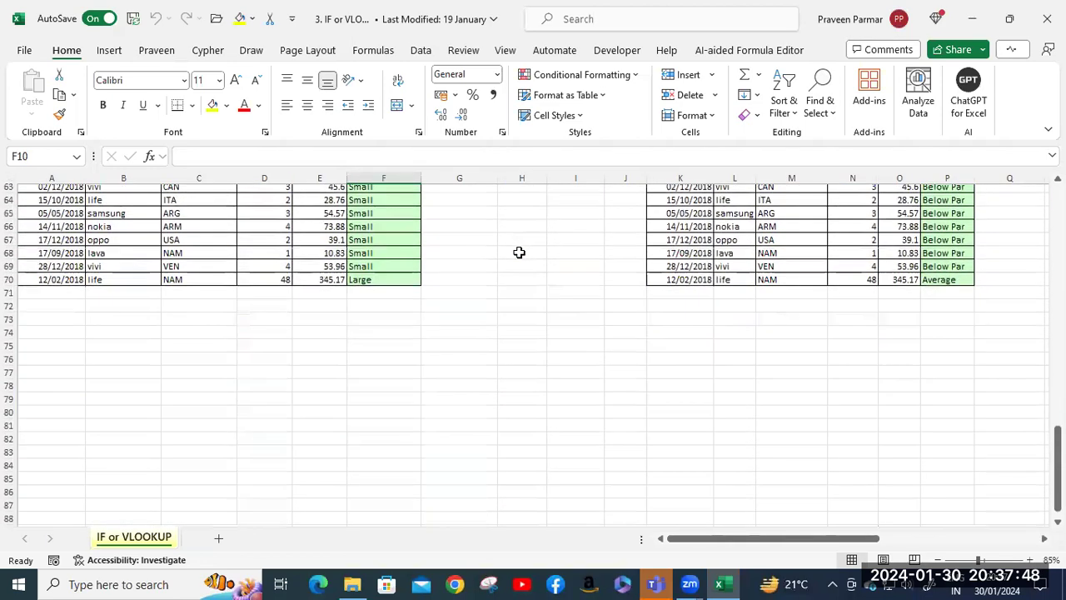
{"action": "scroll", "coordinate": [519, 252], "scroll_direction": "up", "scroll_amount": 18}
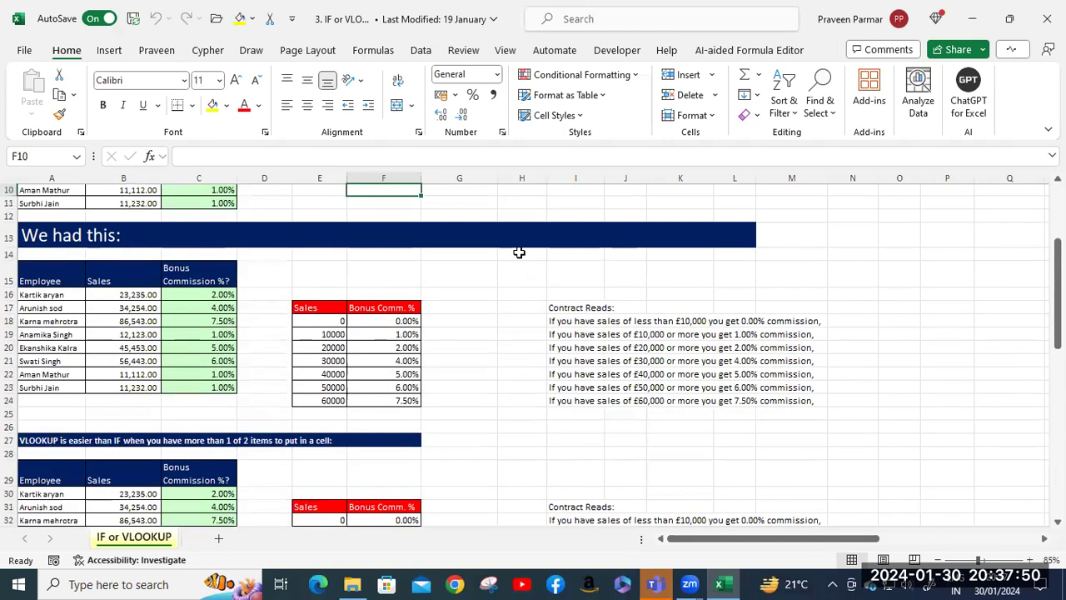
{"action": "scroll", "coordinate": [519, 253], "scroll_direction": "up", "scroll_amount": 3}
{"action": "left_click", "coordinate": [513, 345]}
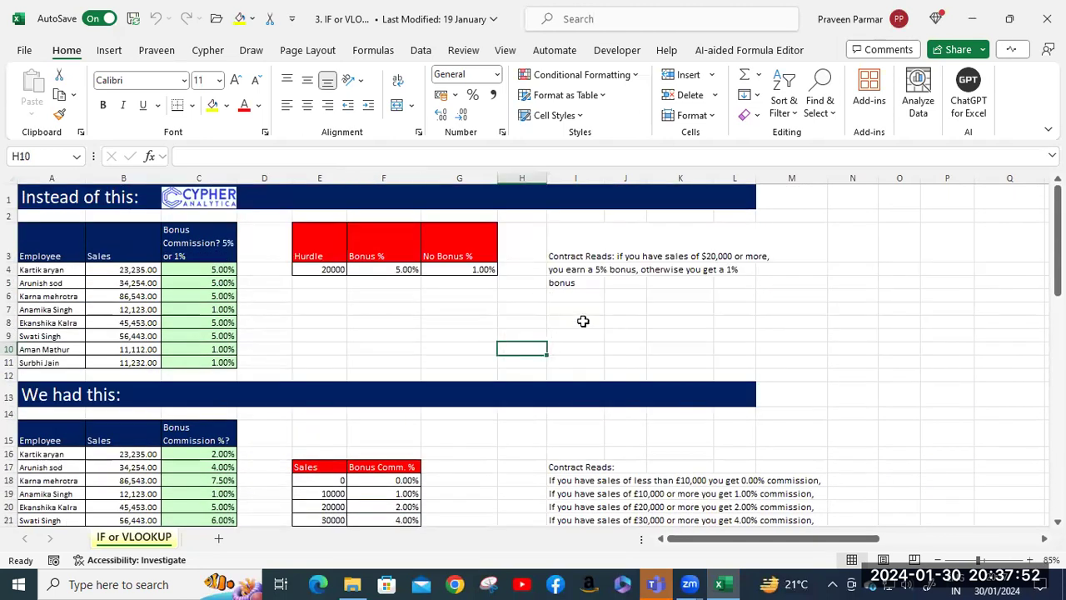
Clear the existing bonus commission formulas from C4:C11 in the first table
{"action": "scroll", "coordinate": [552, 318], "scroll_direction": "up", "scroll_amount": 1}
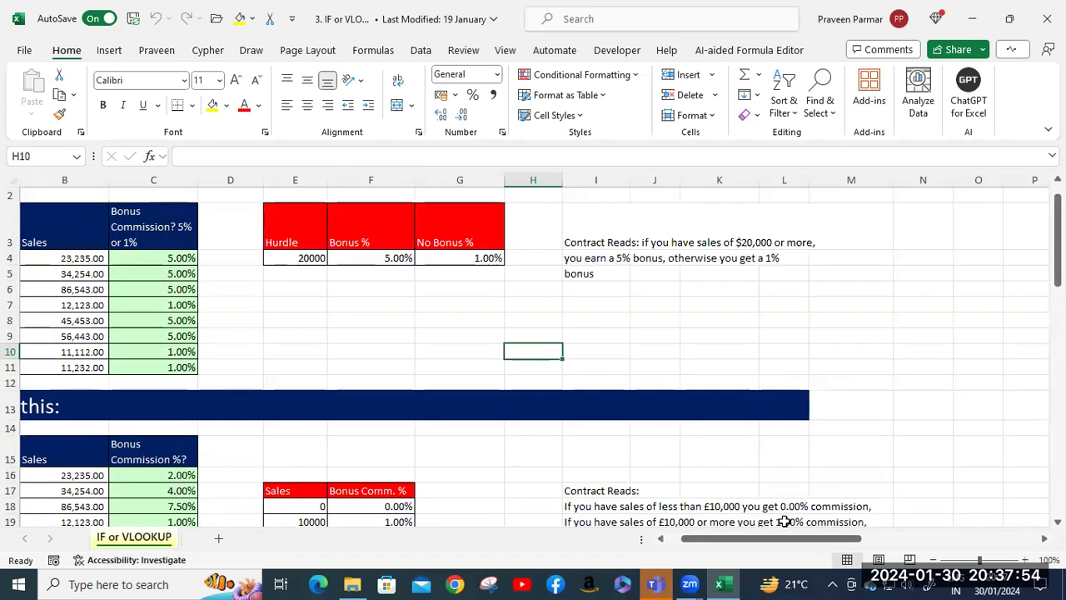
{"action": "left_click_drag", "start_coordinate": [728, 546], "coordinate": [681, 550]}
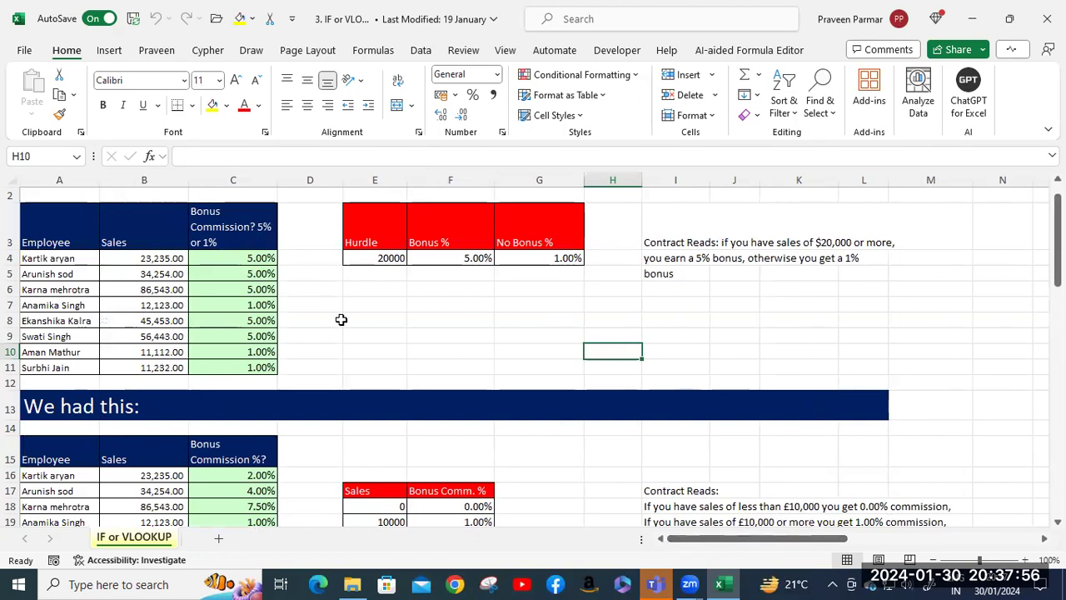
{"action": "scroll", "coordinate": [340, 316], "scroll_direction": "up", "scroll_amount": 1}
{"action": "left_click_drag", "start_coordinate": [704, 539], "coordinate": [689, 540]}
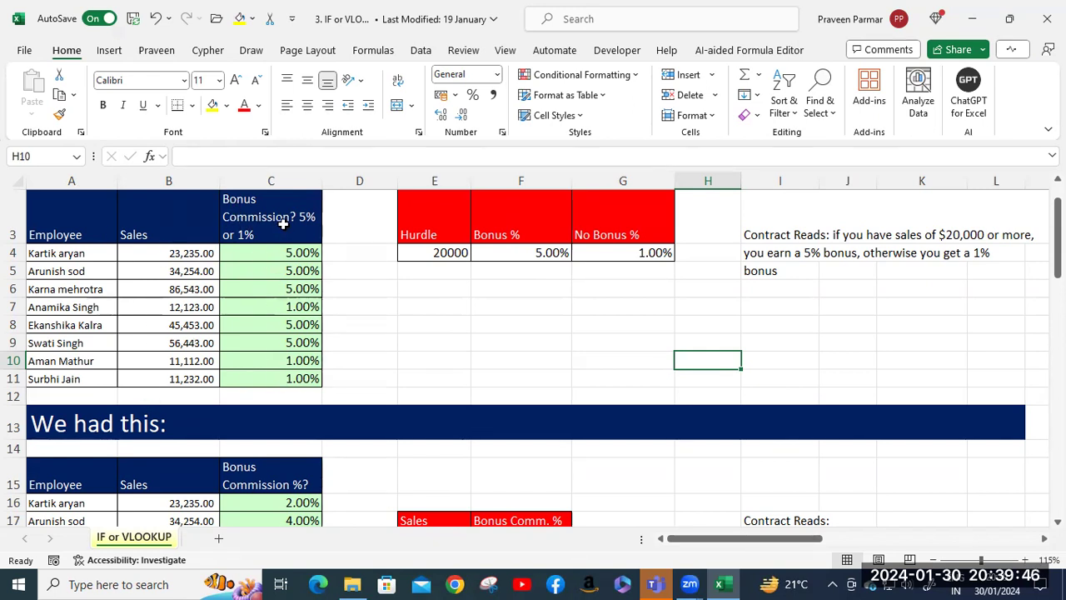
{"action": "left_click", "coordinate": [248, 256]}
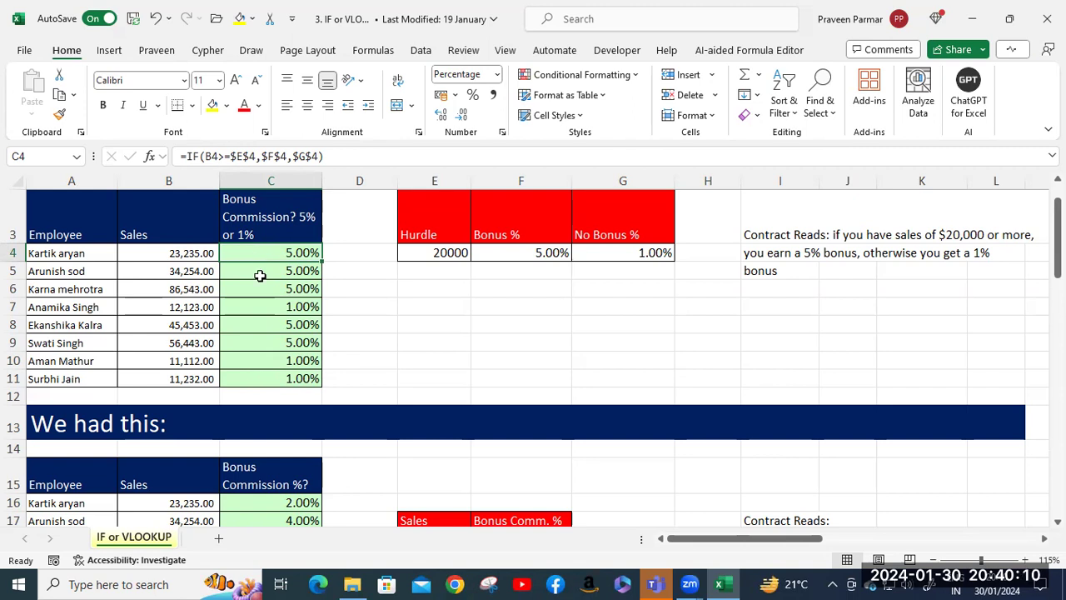
{"action": "left_click", "coordinate": [294, 367], "text": "shift"}
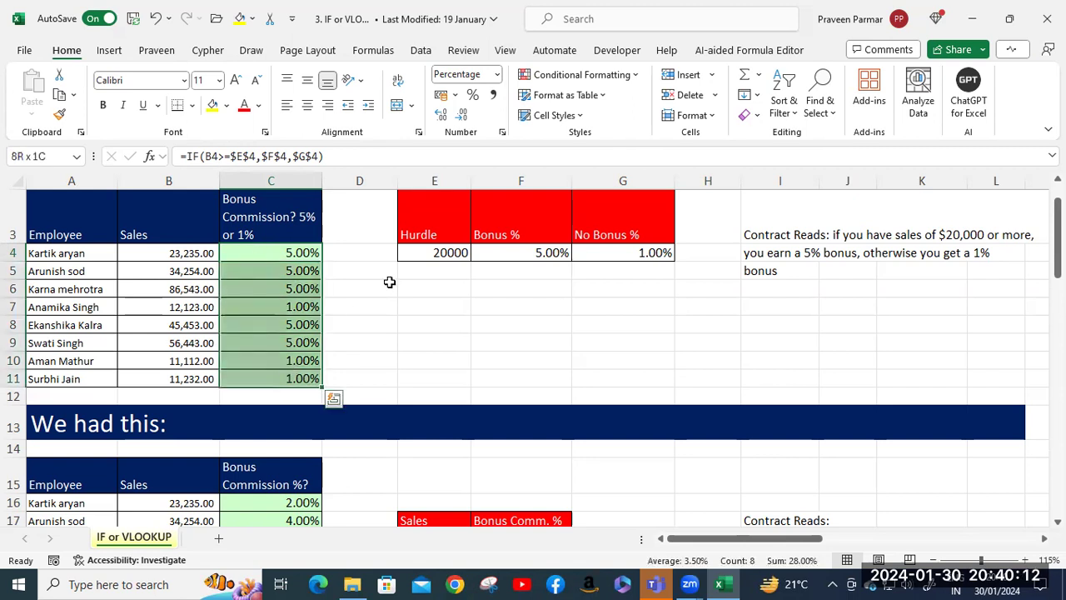
{"action": "key", "text": "Delete"}
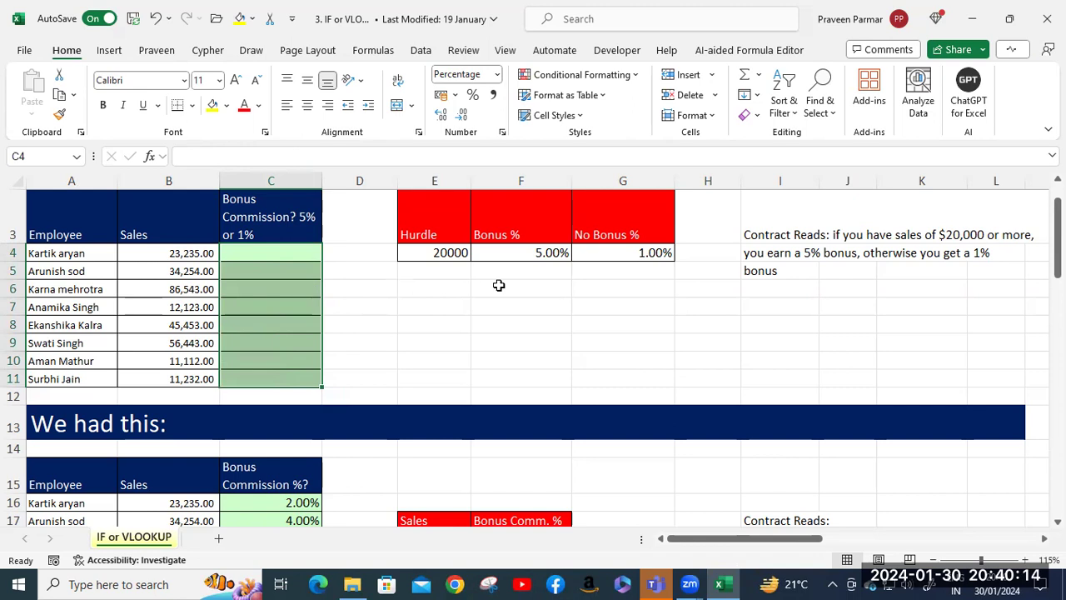
Examine the hurdle, bonus and no-bonus inputs in E4:G4 and compare them with the tiered commission table further down
{"action": "left_click", "coordinate": [623, 253]}
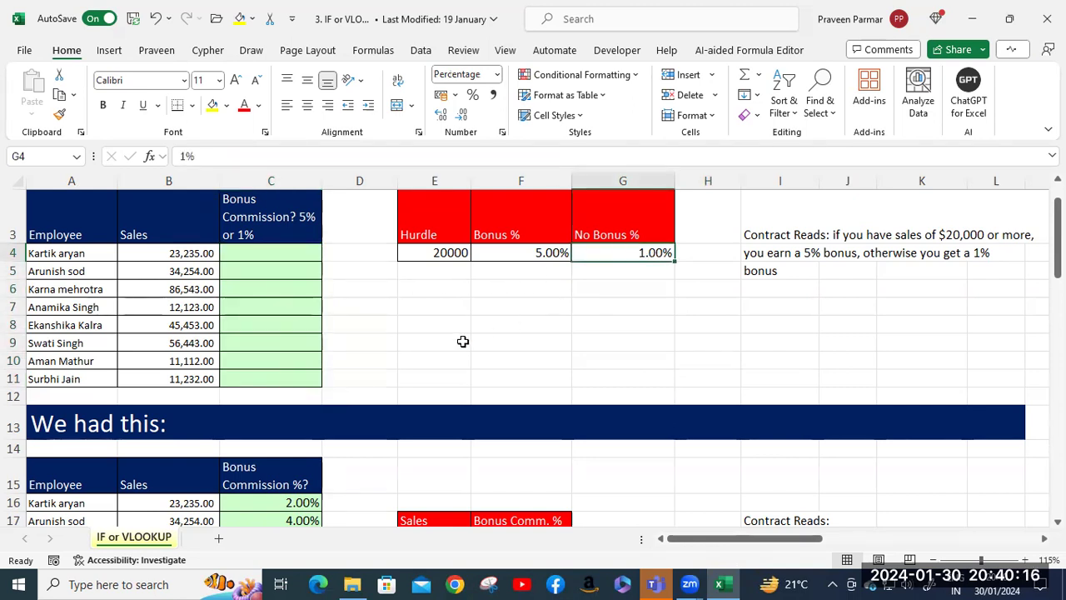
{"action": "left_click", "coordinate": [440, 317]}
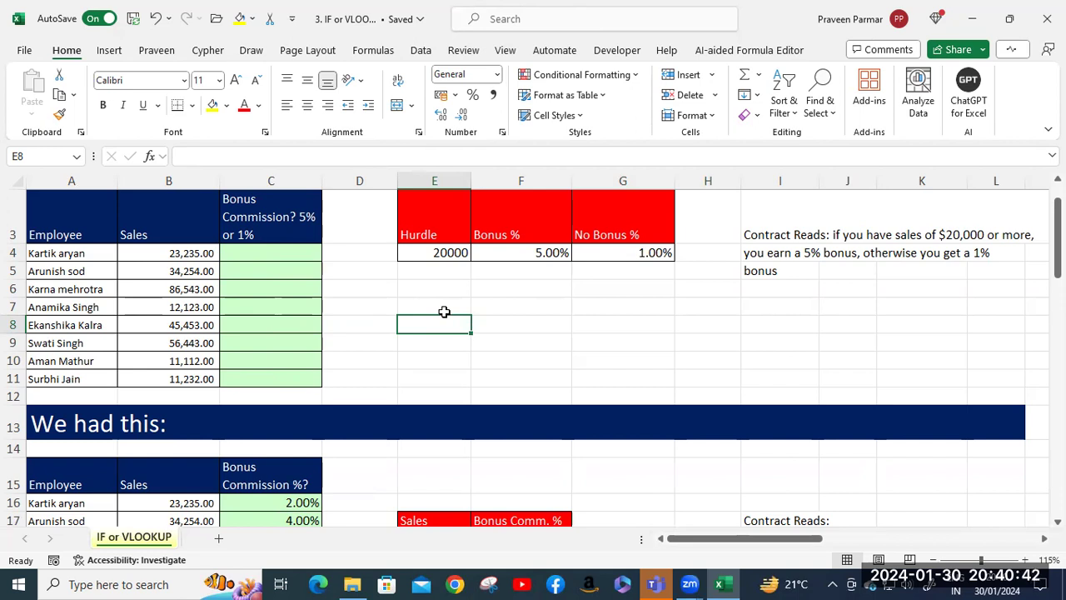
{"action": "scroll", "coordinate": [444, 311], "scroll_direction": "down", "scroll_amount": 3}
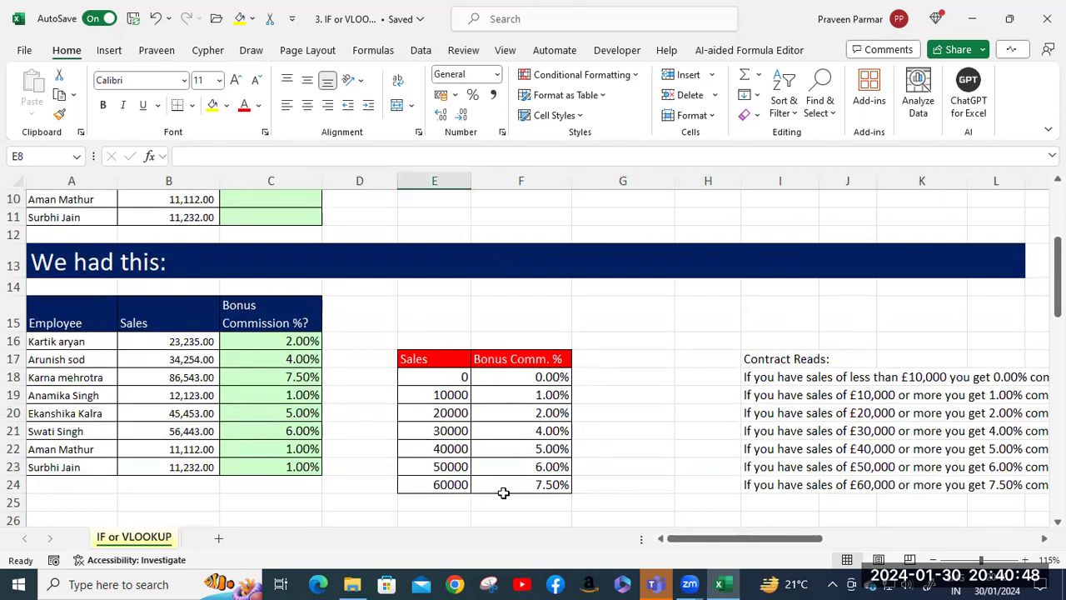
{"action": "scroll", "coordinate": [508, 474], "scroll_direction": "up", "scroll_amount": 3}
{"action": "left_click", "coordinate": [449, 253]}
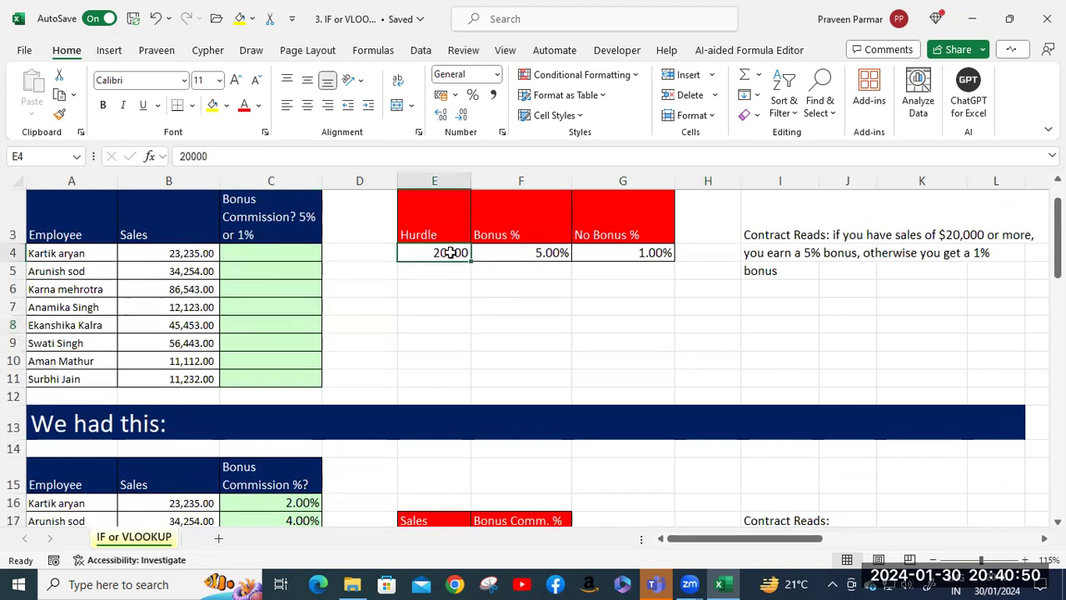
{"action": "left_click", "coordinate": [513, 253]}
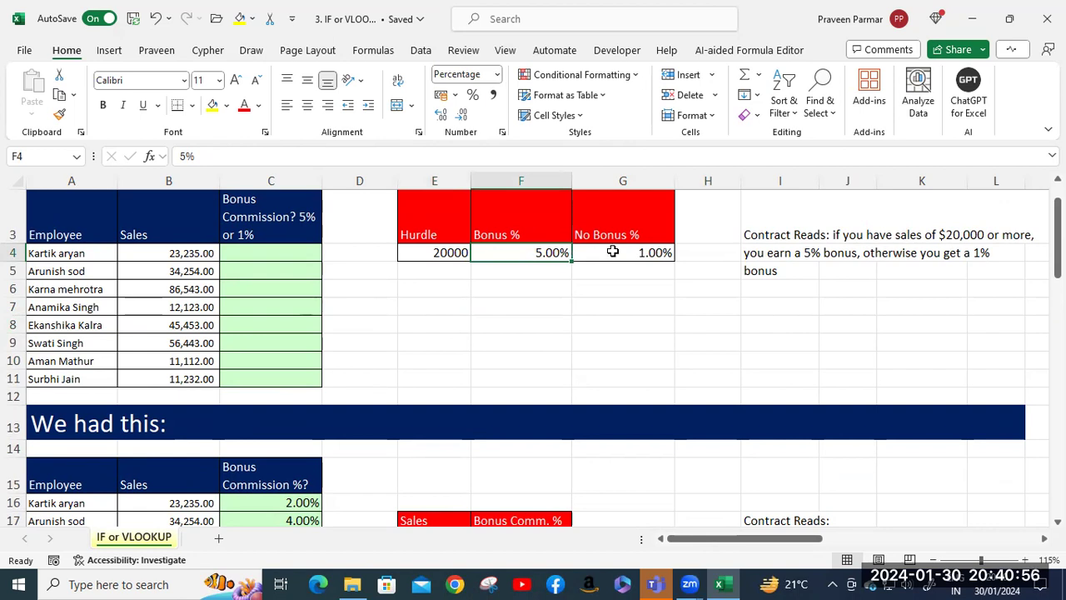
{"action": "left_click", "coordinate": [612, 250]}
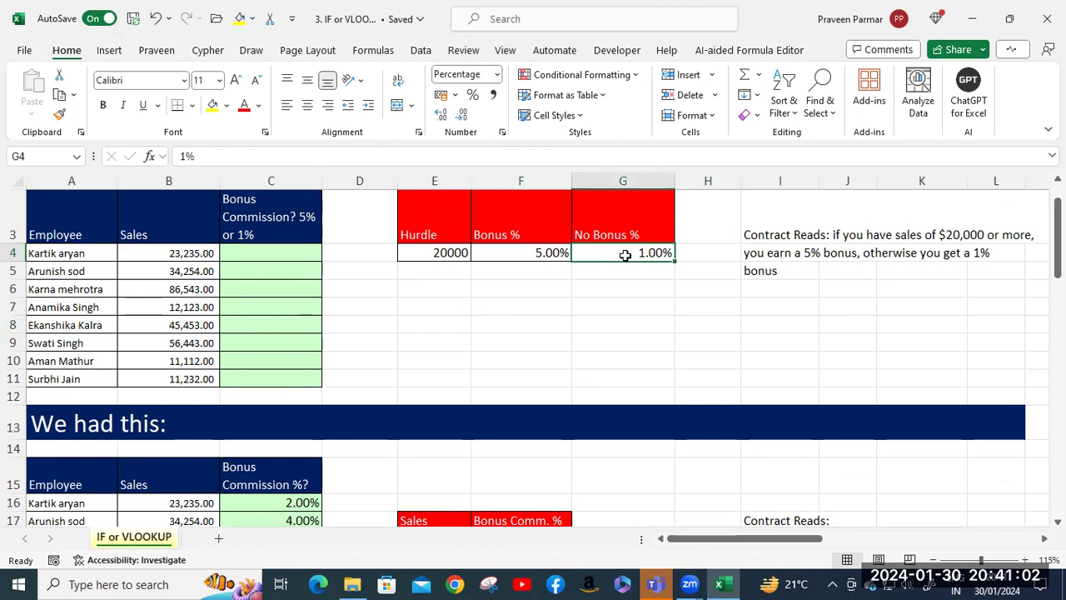
{"action": "left_click", "coordinate": [503, 249]}
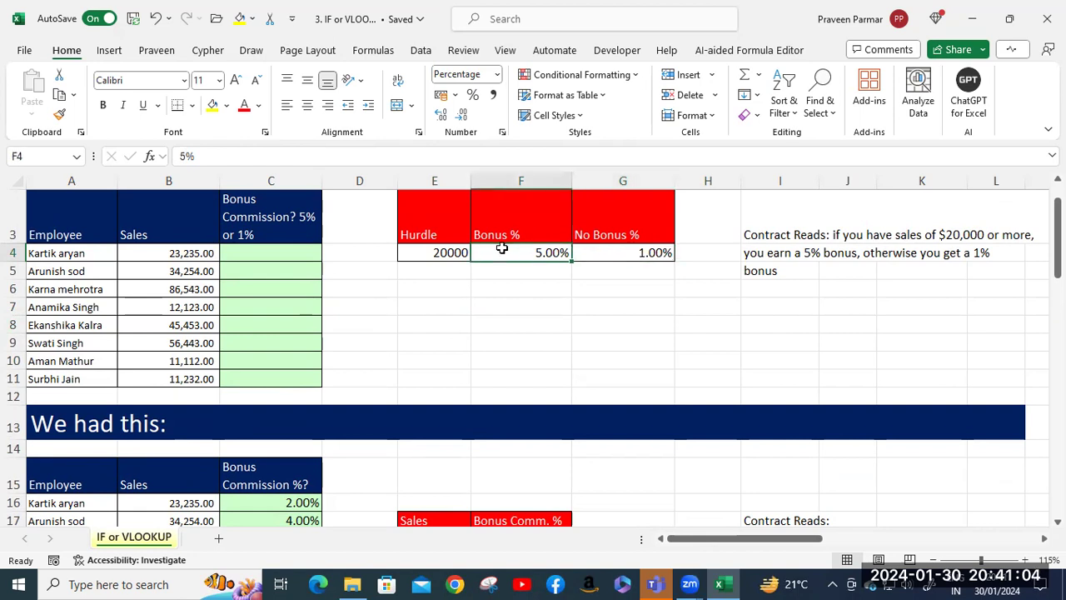
{"action": "left_click", "coordinate": [421, 251]}
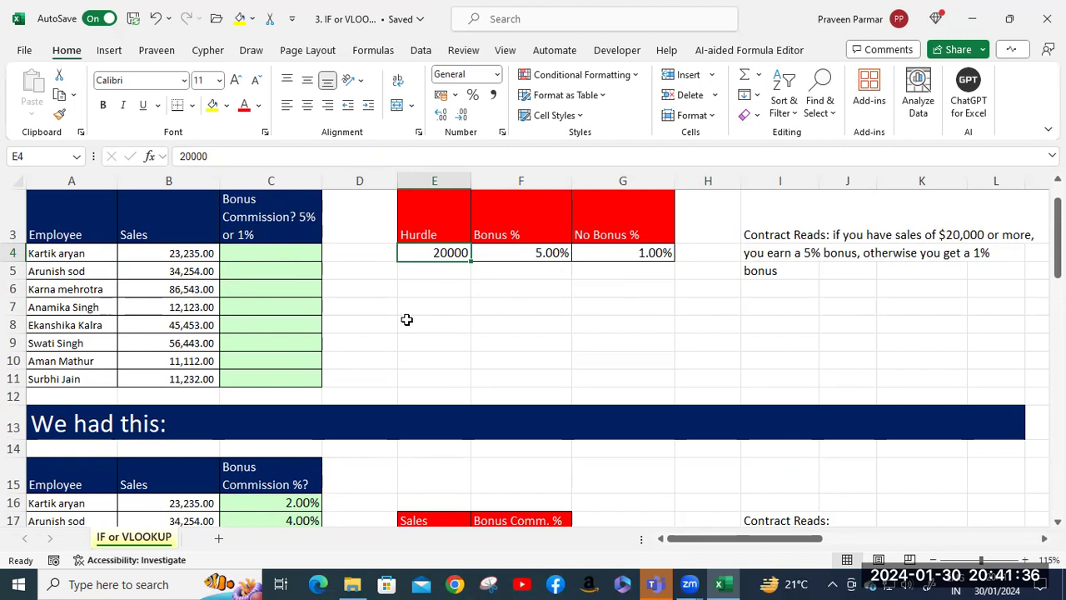
Start an IF formula in C4 that compares the sales in B4 with the absolute hurdle reference $E$4
{"action": "scroll", "coordinate": [406, 319], "scroll_direction": "down", "scroll_amount": 1}
{"action": "scroll", "coordinate": [426, 305], "scroll_direction": "up", "scroll_amount": 1, "text": "ctrl"}
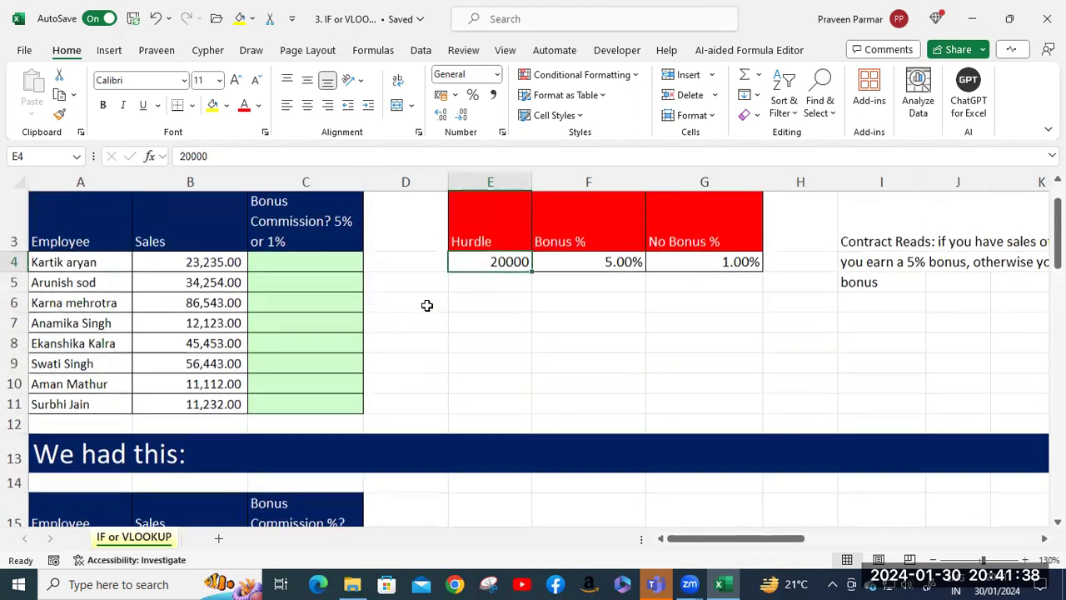
{"action": "left_click", "coordinate": [309, 264]}
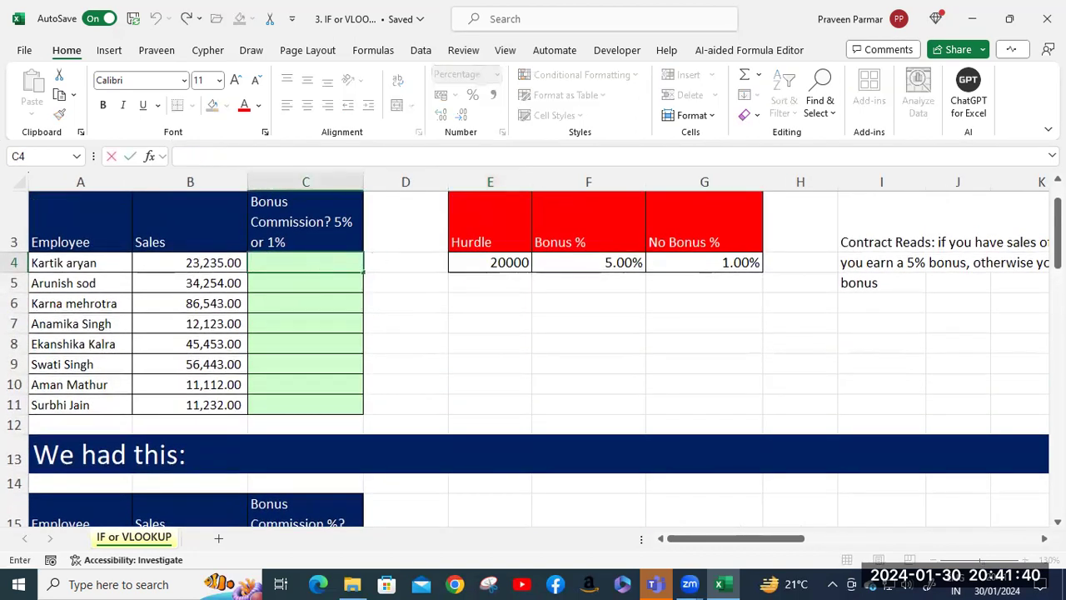
{"action": "type", "text": "="}
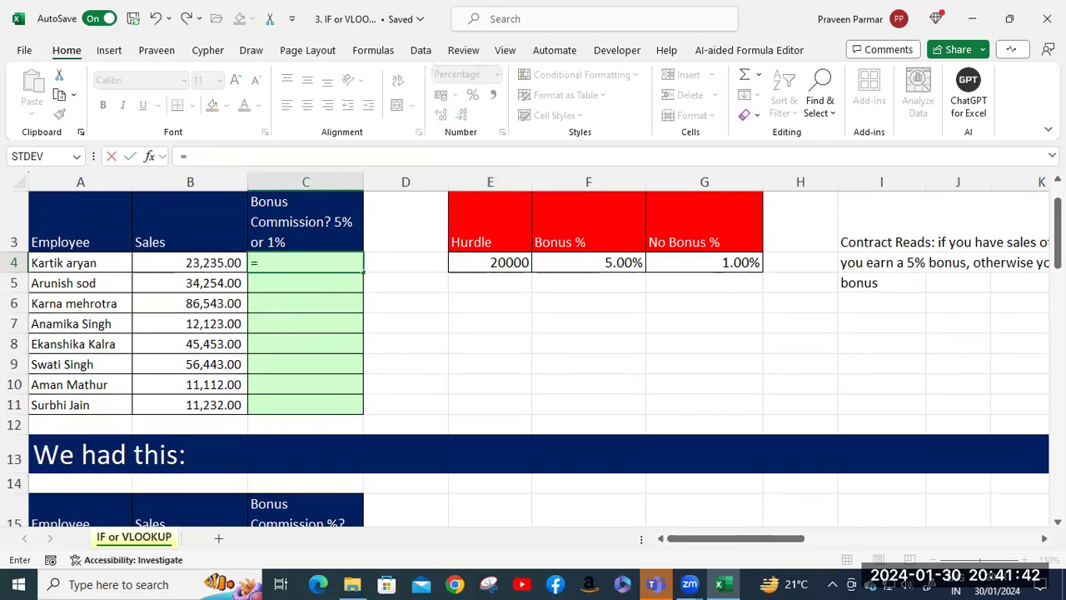
{"action": "type", "text": "if"}
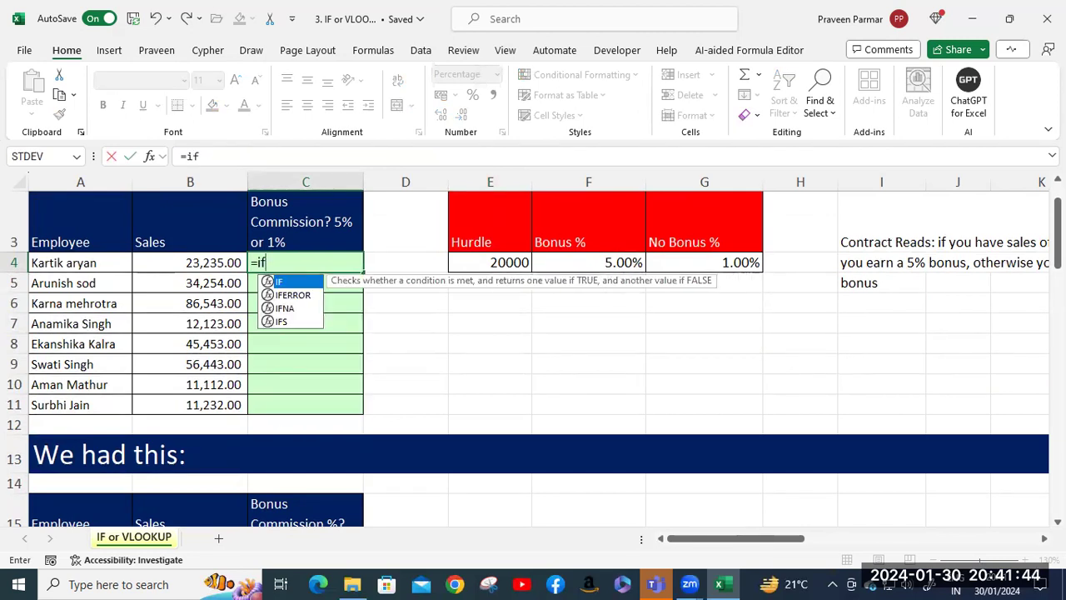
{"action": "key", "text": "Tab"}
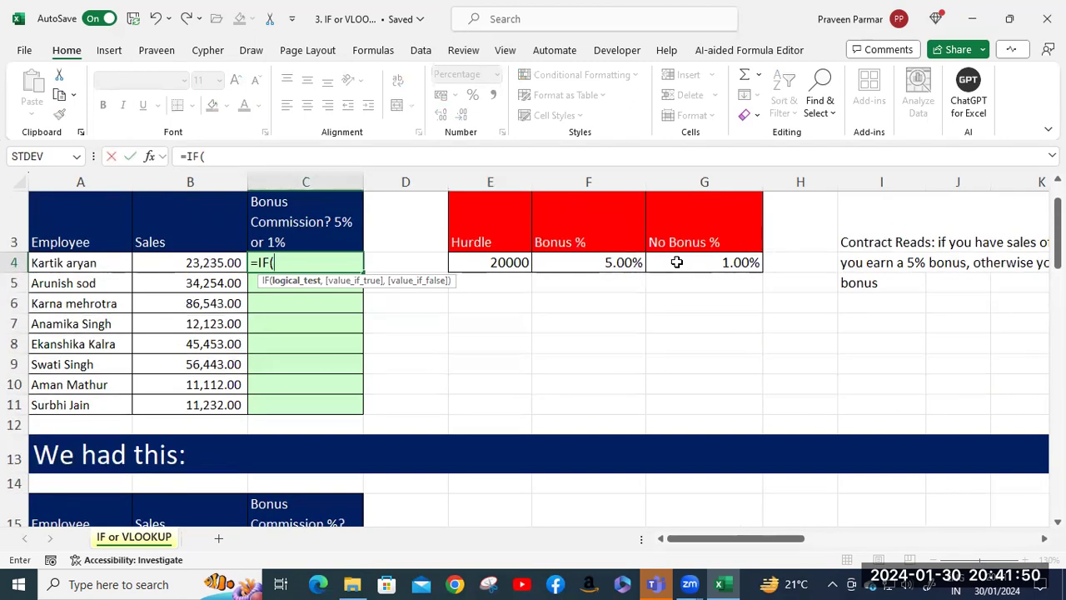
{"action": "left_click", "coordinate": [208, 264]}
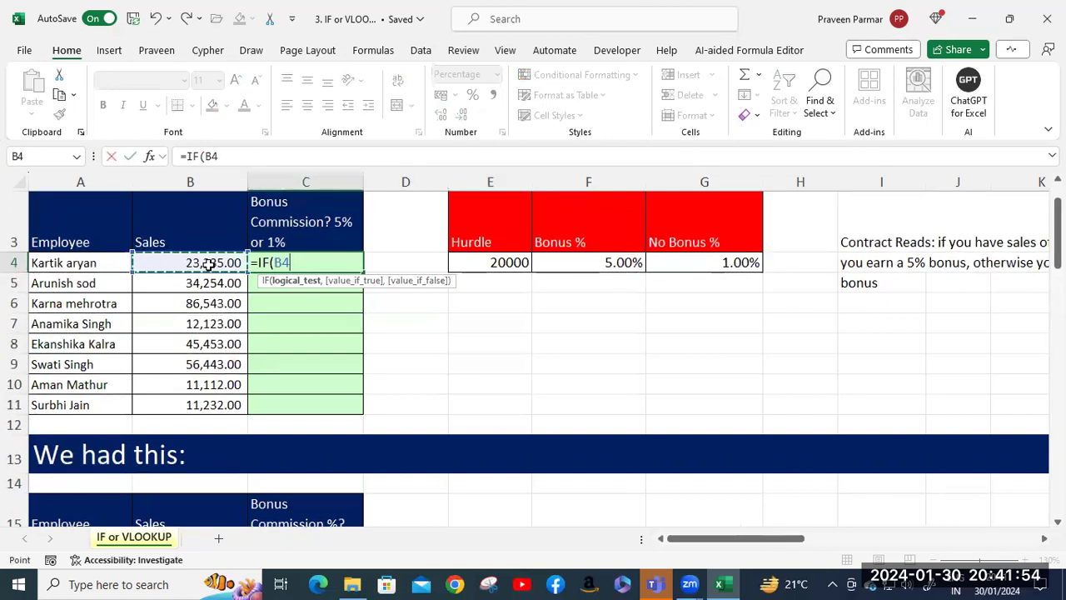
{"action": "type", "text": "."}
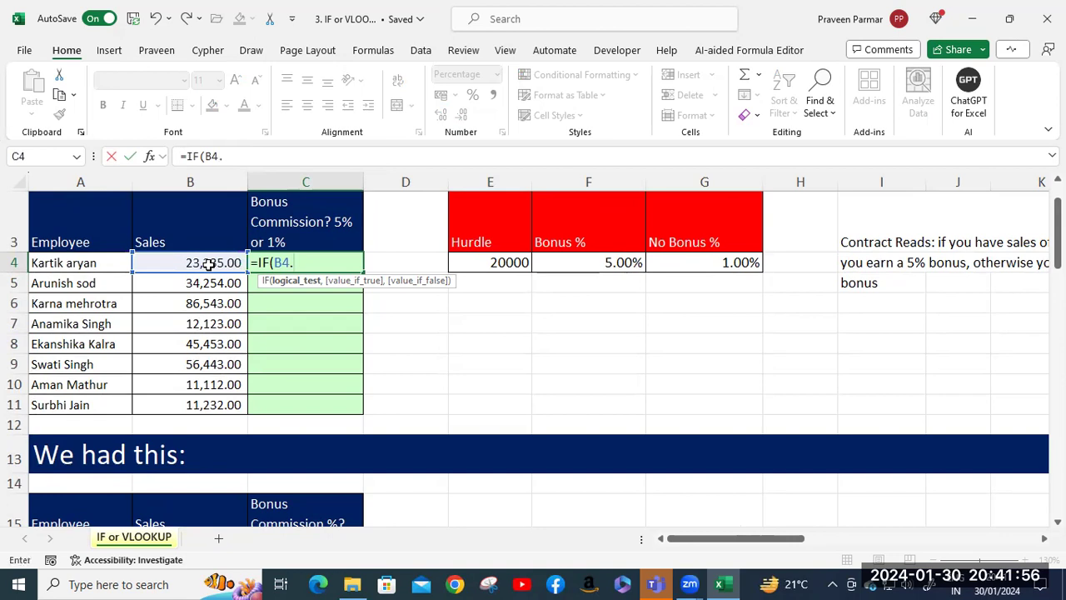
{"action": "type", "text": "="}
{"action": "left_click", "coordinate": [484, 261]}
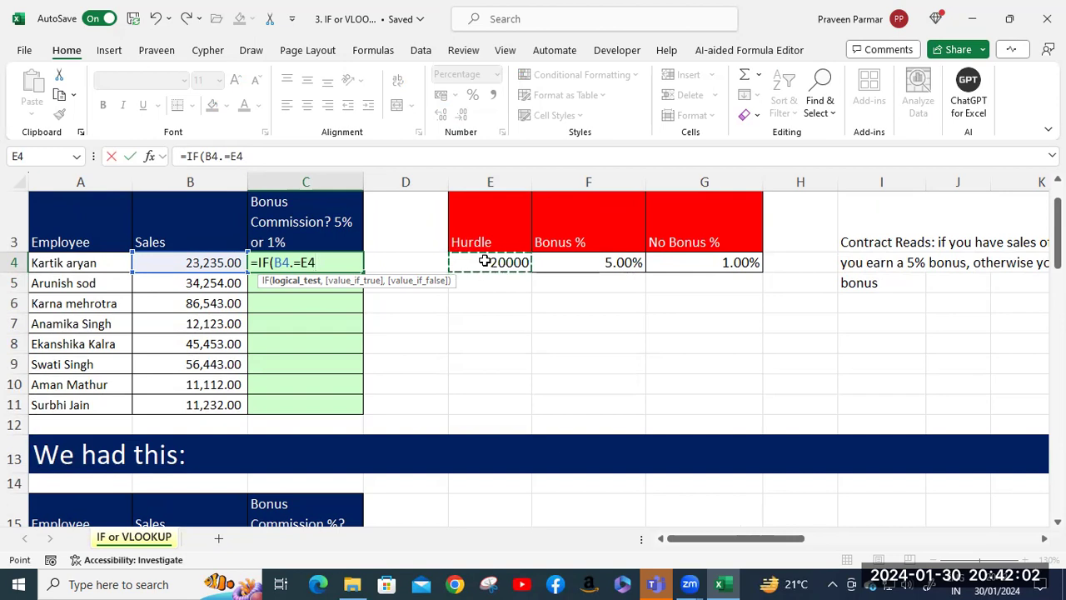
{"action": "key", "text": "F4"}
Correct the comparison operator in the C4 formula so the logical test reads B4>=$E$4
{"action": "left_click", "coordinate": [334, 260]}
{"action": "key", "text": "Left"}
{"action": "key", "text": "Left"}
{"action": "key", "text": "Left"}
{"action": "key", "text": "Left"}
{"action": "key", "text": "Left"}
{"action": "key", "text": "BackSpace"}
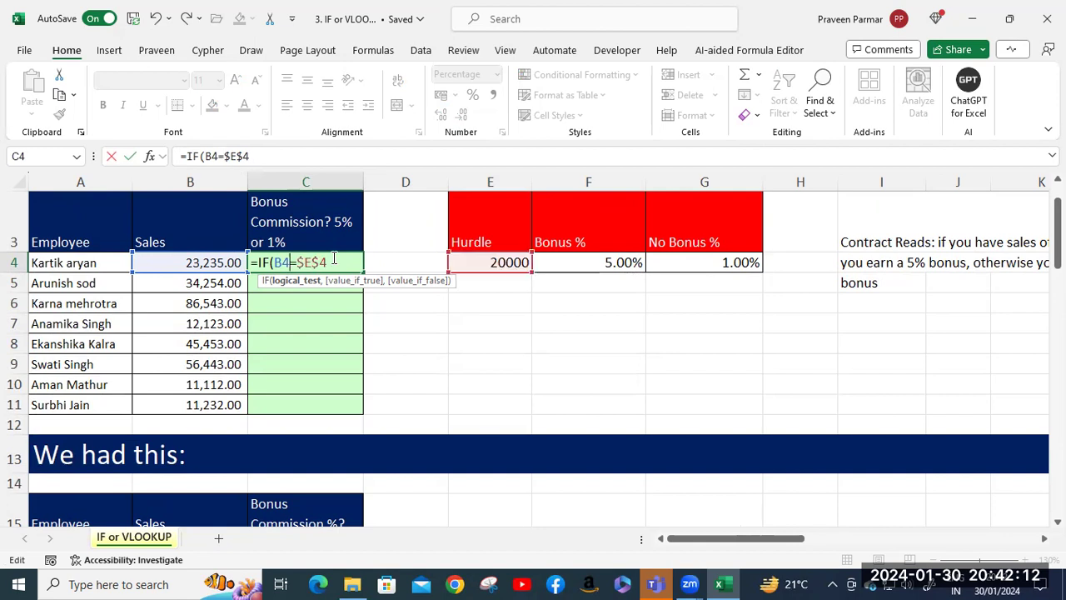
{"action": "left_click", "coordinate": [333, 264]}
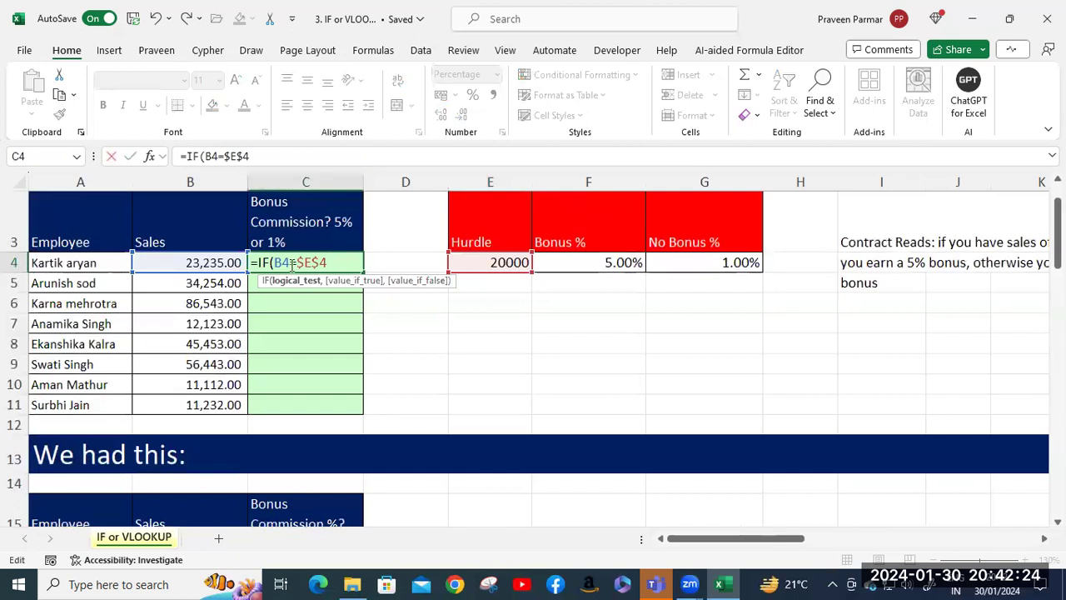
{"action": "type", "text": ">"}
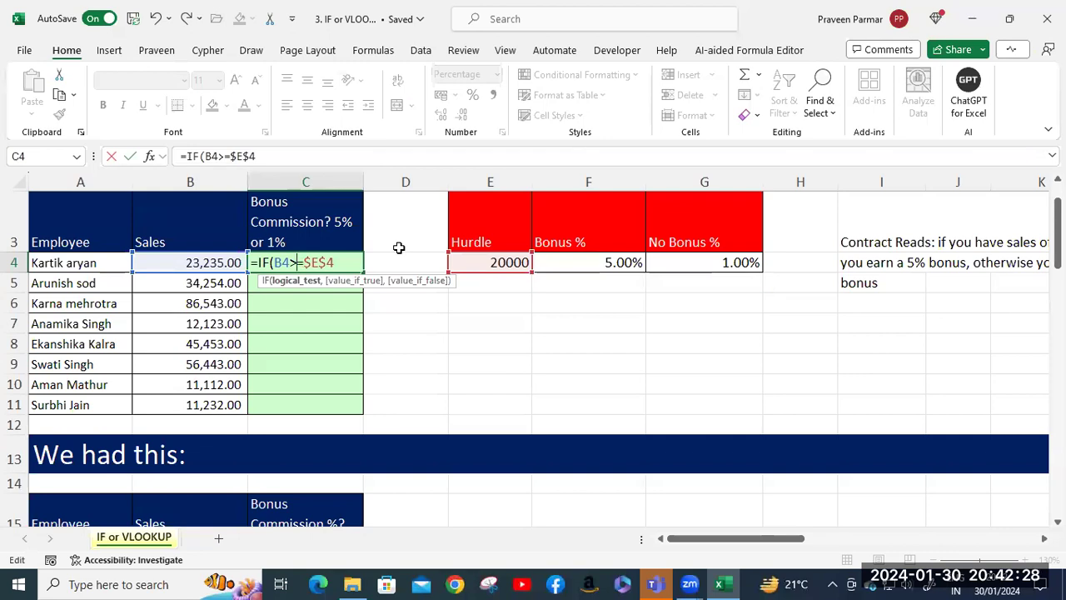
Complete the C4 formula as =IF(B4>=$E$4,$F$4,$G$4), returning the bonus or no-bonus percentage
{"action": "left_click", "coordinate": [352, 262]}
{"action": "type", "text": ","}
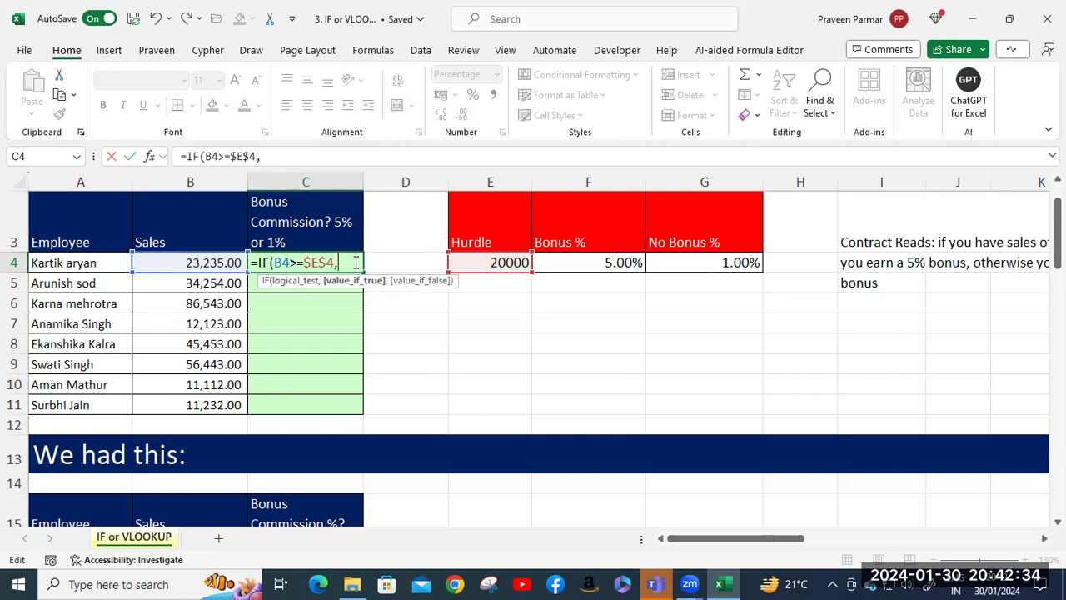
{"action": "left_click", "coordinate": [589, 262]}
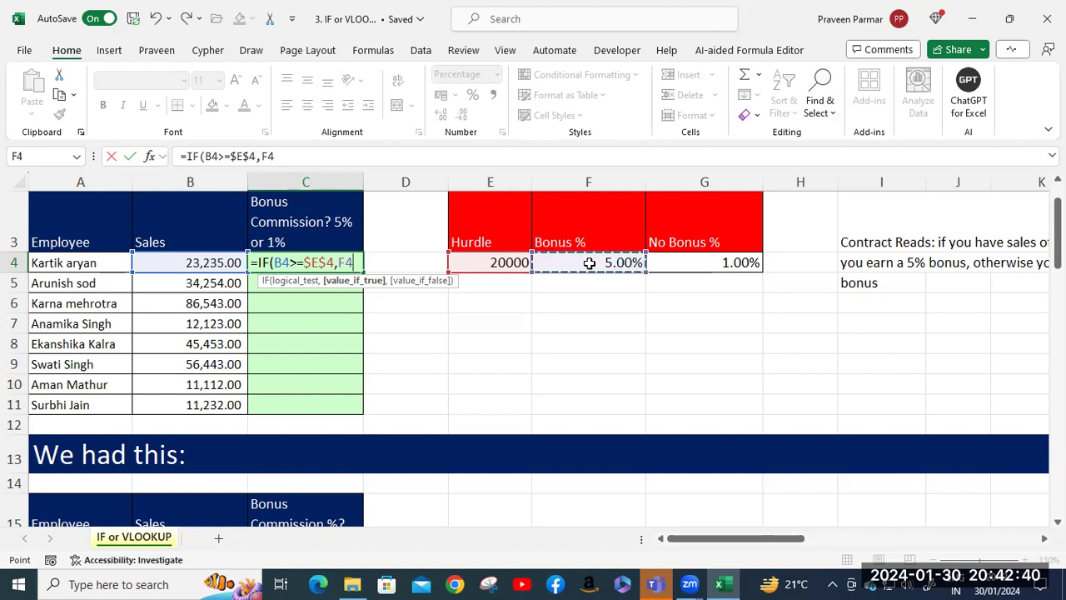
{"action": "key", "text": "F4"}
{"action": "type", "text": ","}
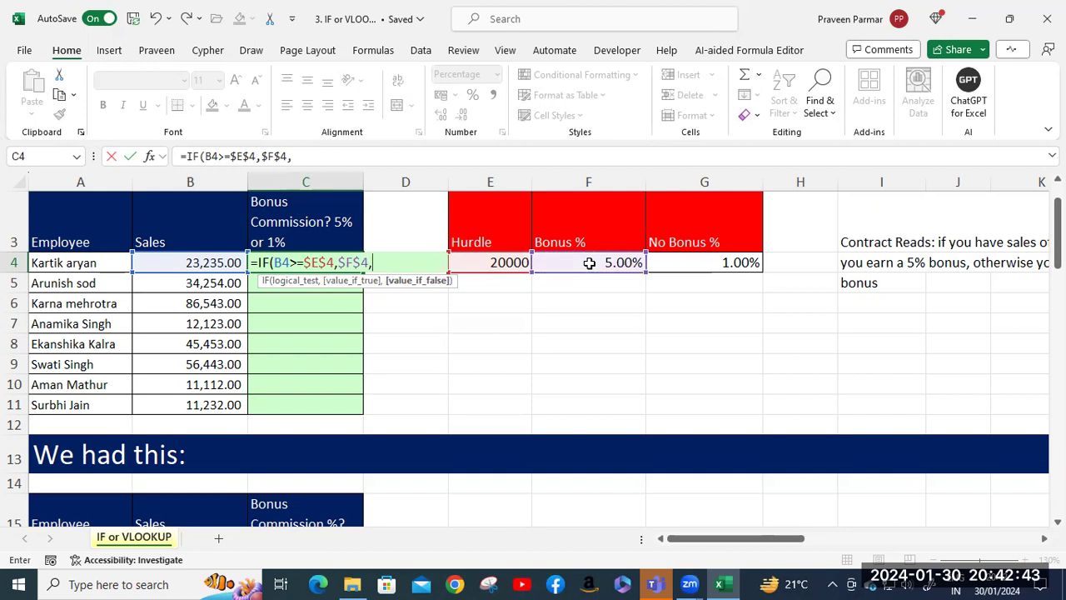
{"action": "left_click", "coordinate": [711, 264]}
{"action": "key", "text": "F4"}
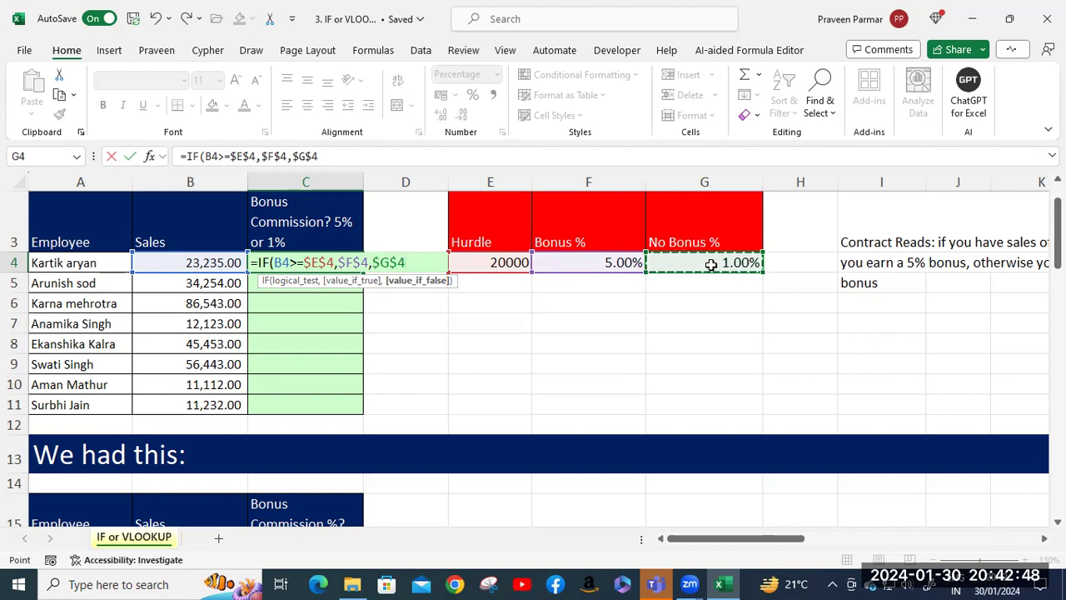
{"action": "type", "text": ")"}
{"action": "key", "text": "Return"}
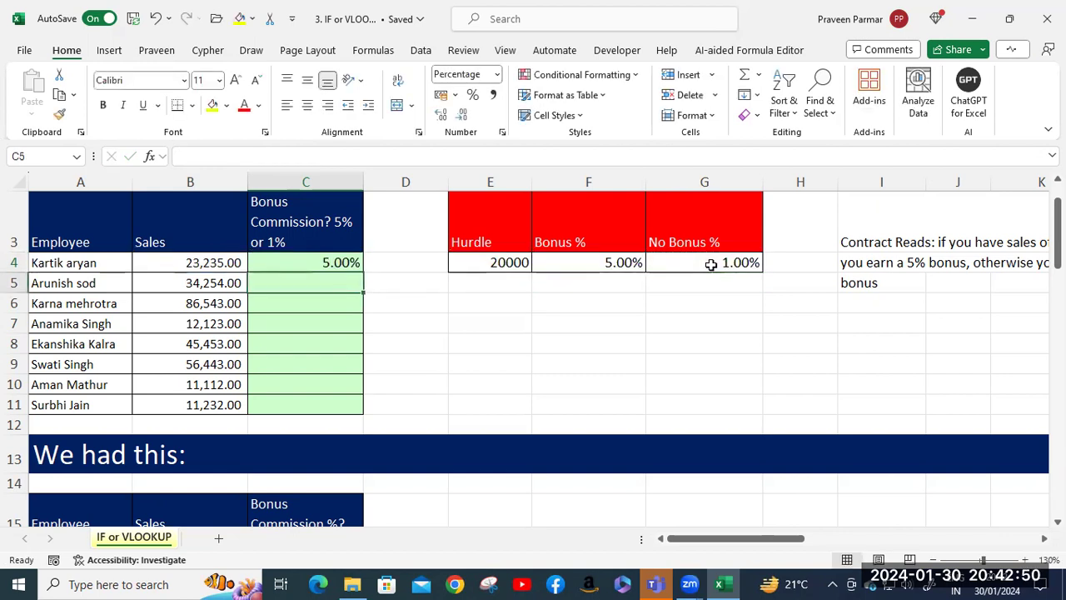
Fill the IF formula from C4 down through C11 for all employees
{"action": "left_click", "coordinate": [325, 264]}
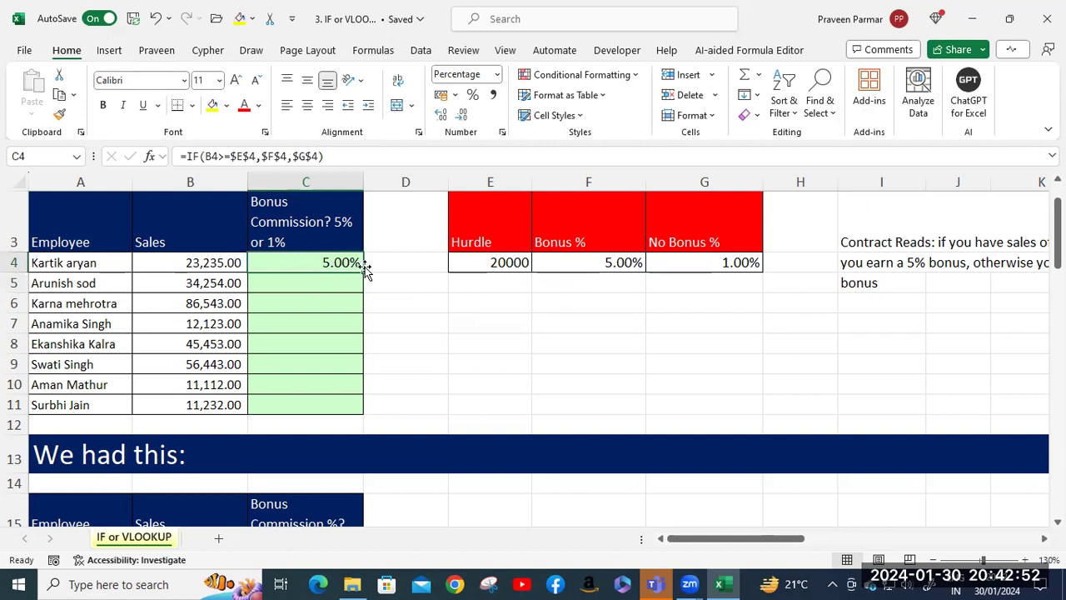
{"action": "double_click", "coordinate": [364, 271]}
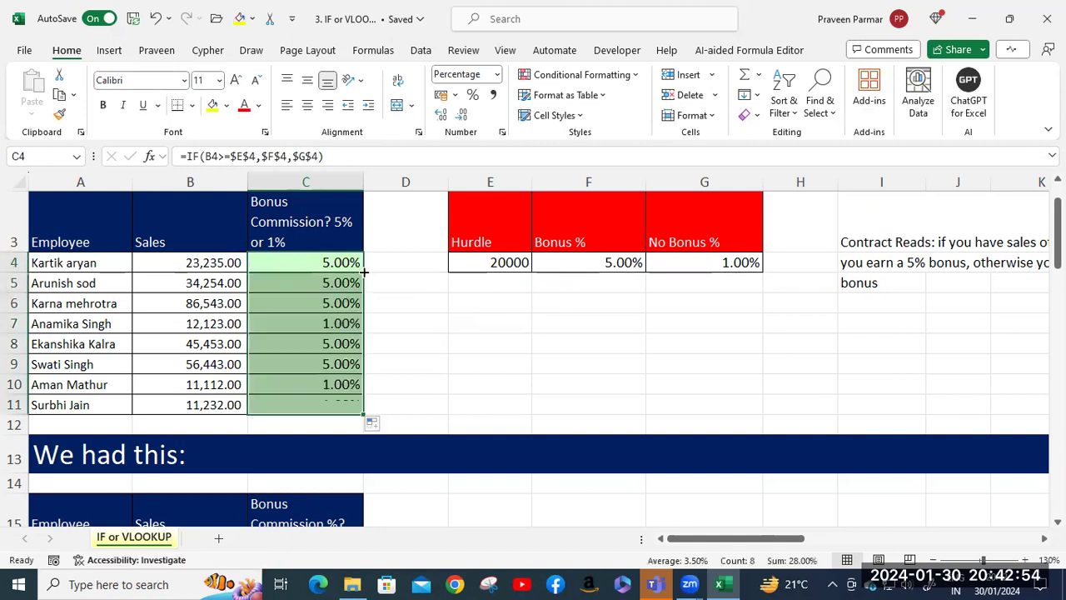
{"action": "left_click", "coordinate": [410, 324]}
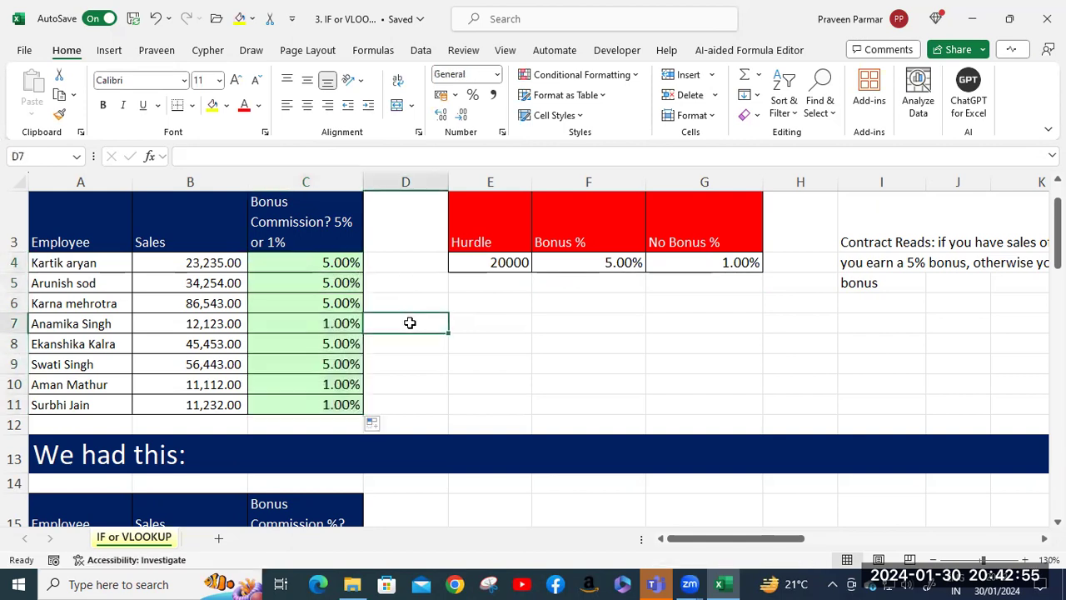
Check the copied bonus formulas in C7, C11 and C10 against the employees' sales
{"action": "left_click", "coordinate": [321, 320]}
{"action": "left_click", "coordinate": [214, 405]}
{"action": "left_click", "coordinate": [316, 404]}
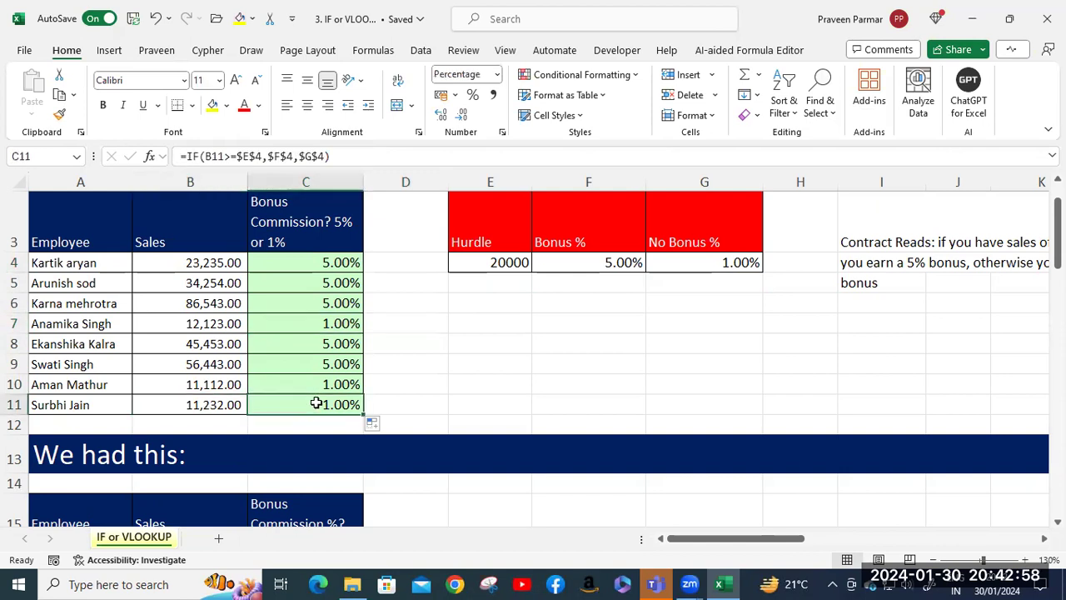
{"action": "left_click", "coordinate": [207, 381]}
{"action": "left_click", "coordinate": [304, 382]}
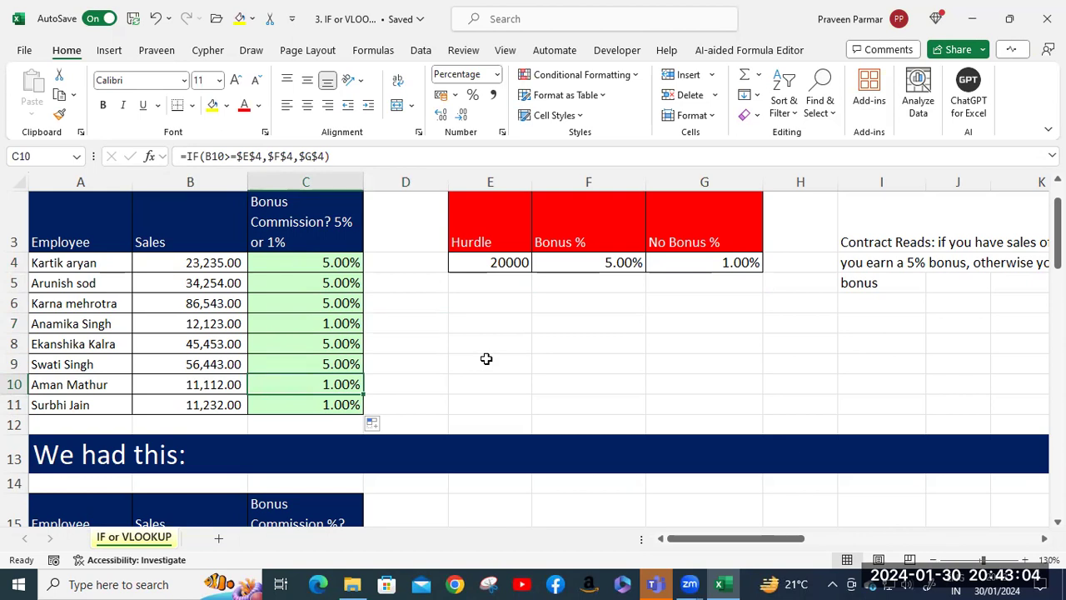
Examine the nested IF formula in C16 that picks the commission rate from the tiered sales table
{"action": "scroll", "coordinate": [486, 358], "scroll_direction": "down", "scroll_amount": 3}
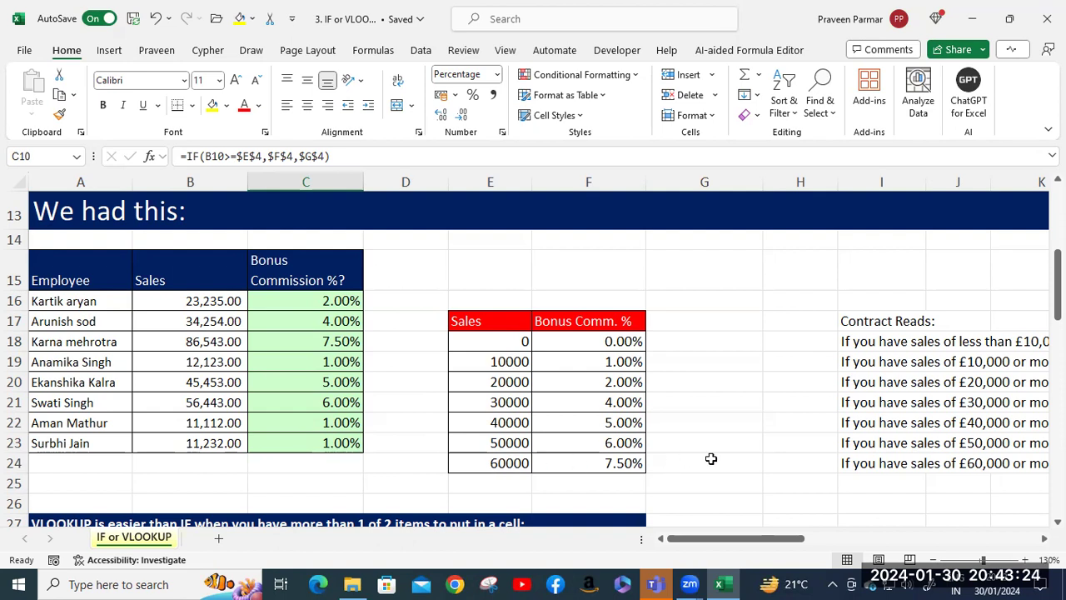
{"action": "mouse_move", "coordinate": [743, 540]}
{"action": "left_mouse_down"}
{"action": "mouse_move", "coordinate": [819, 545]}
{"action": "mouse_move", "coordinate": [725, 545]}
{"action": "left_mouse_up"}
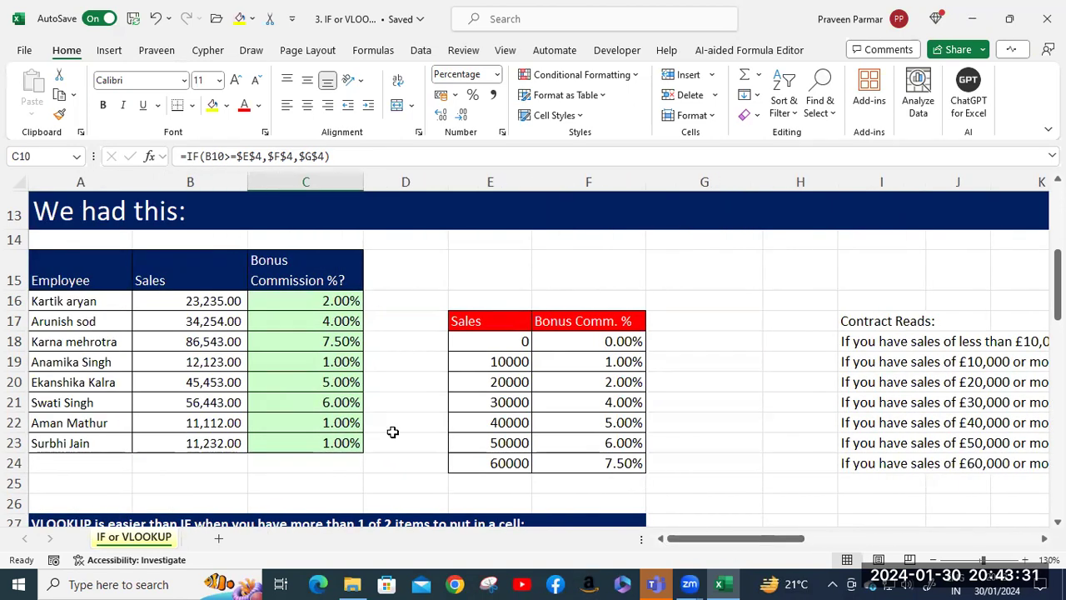
{"action": "left_click", "coordinate": [306, 301]}
{"action": "double_click", "coordinate": [306, 302]}
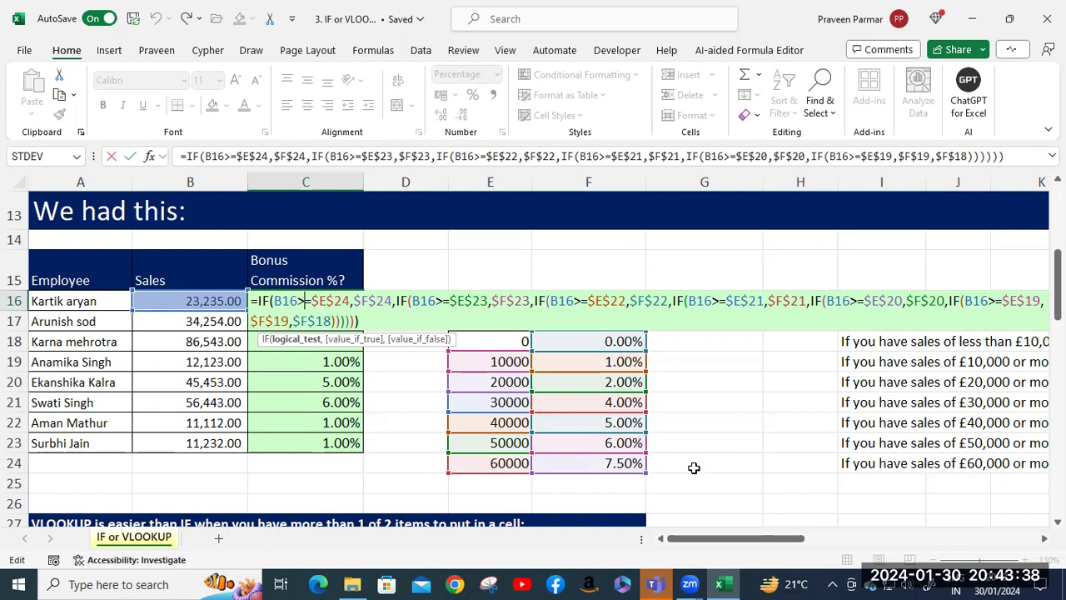
{"action": "left_click", "coordinate": [369, 317]}
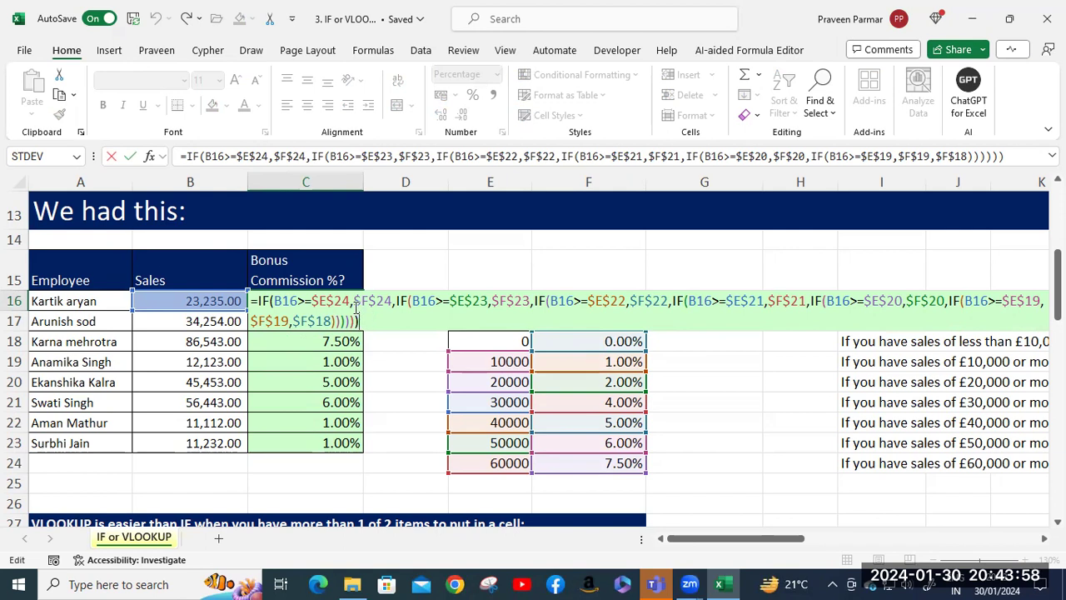
{"action": "key", "text": "Return"}
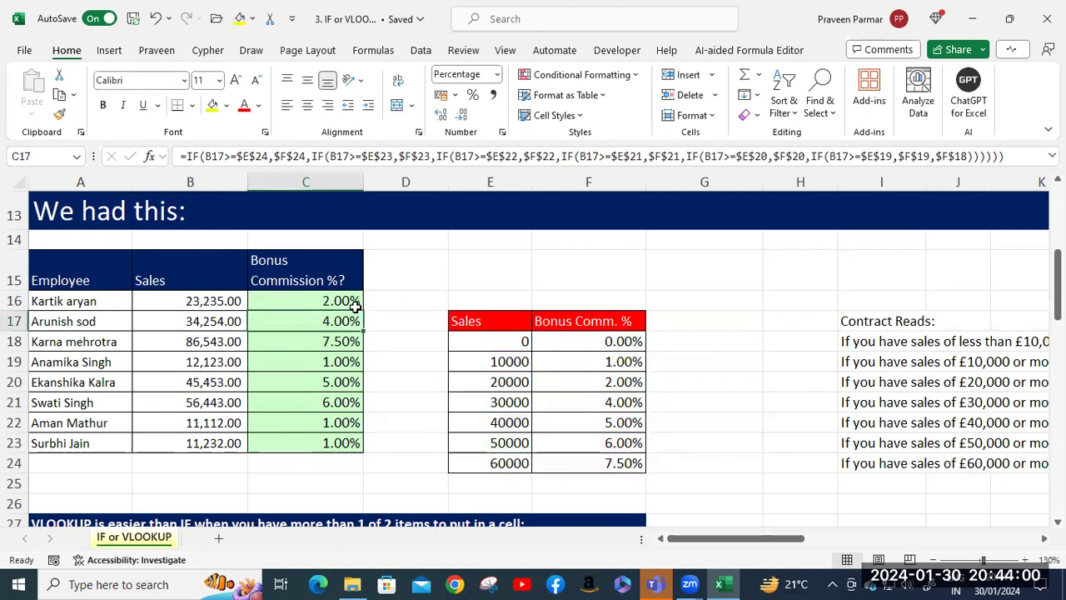
Inspect the existing VLOOKUP formula in C30 and compare it with the nested IF table above
{"action": "scroll", "coordinate": [356, 306], "scroll_direction": "down", "scroll_amount": 4}
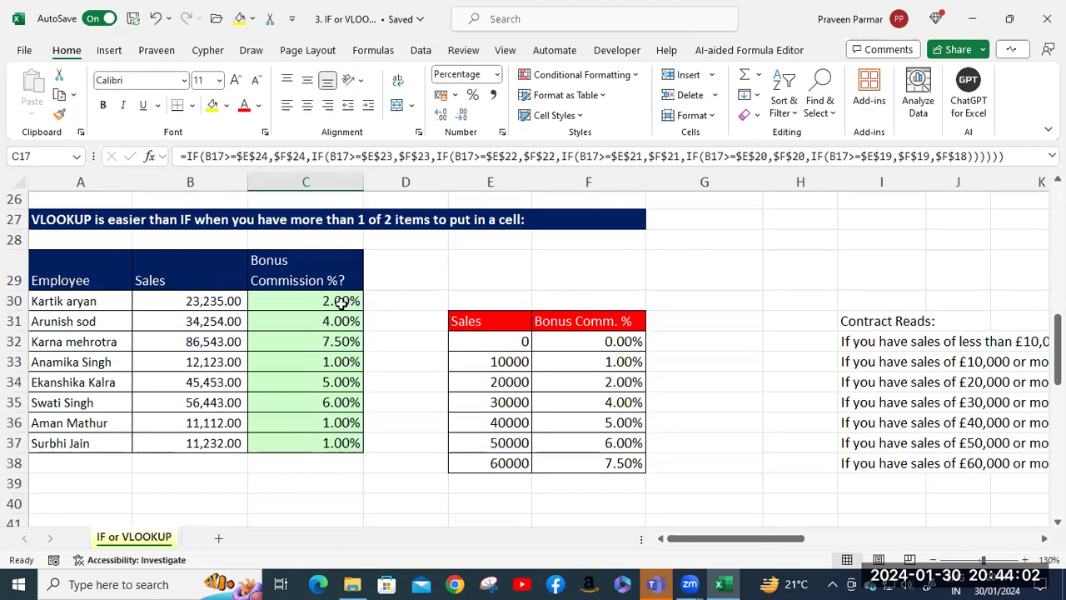
{"action": "double_click", "coordinate": [341, 303]}
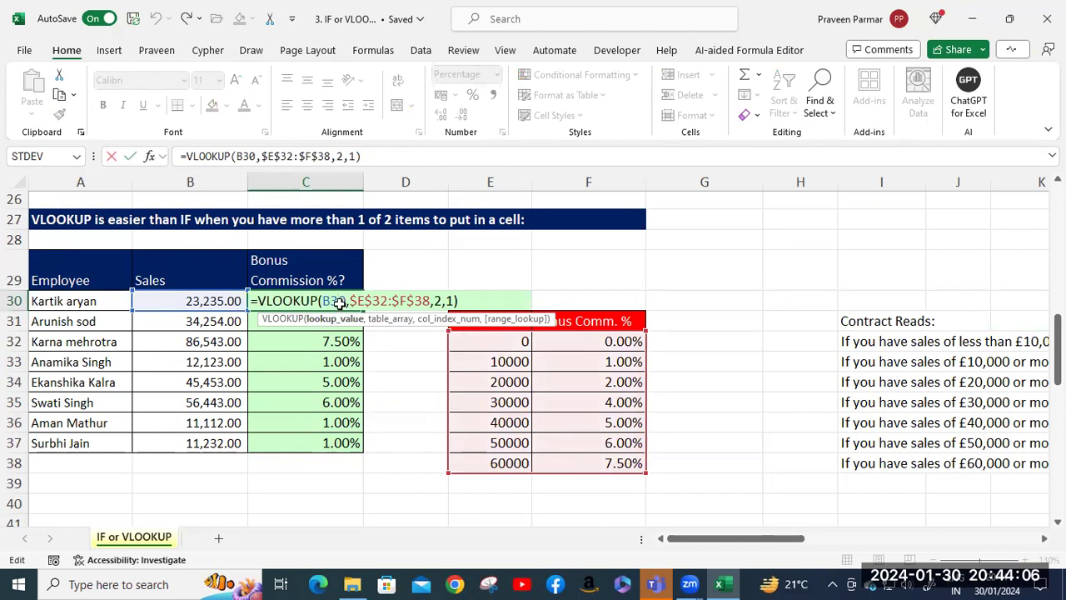
{"action": "scroll", "coordinate": [341, 304], "scroll_direction": "up", "scroll_amount": 4}
{"action": "scroll", "coordinate": [342, 316], "scroll_direction": "down", "scroll_amount": 3}
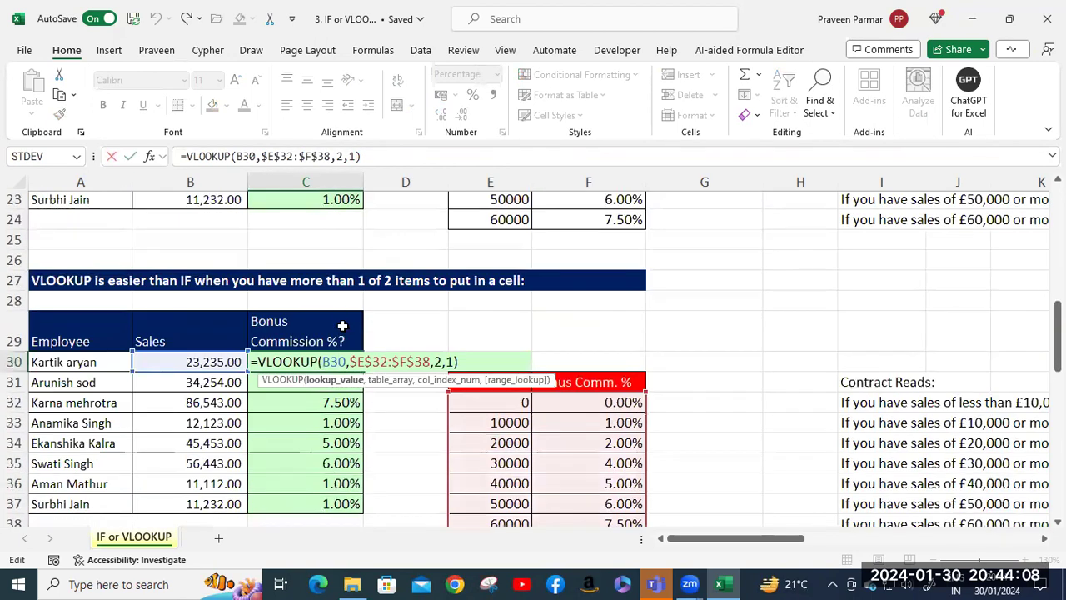
{"action": "scroll", "coordinate": [378, 241], "scroll_direction": "up", "scroll_amount": 3}
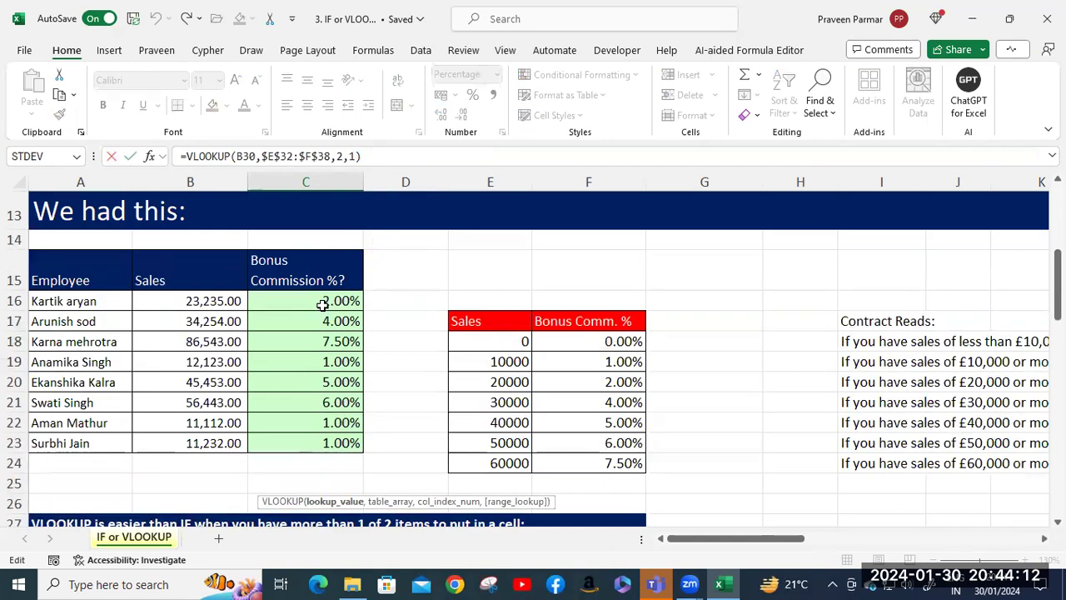
{"action": "scroll", "coordinate": [322, 304], "scroll_direction": "down", "scroll_amount": 3}
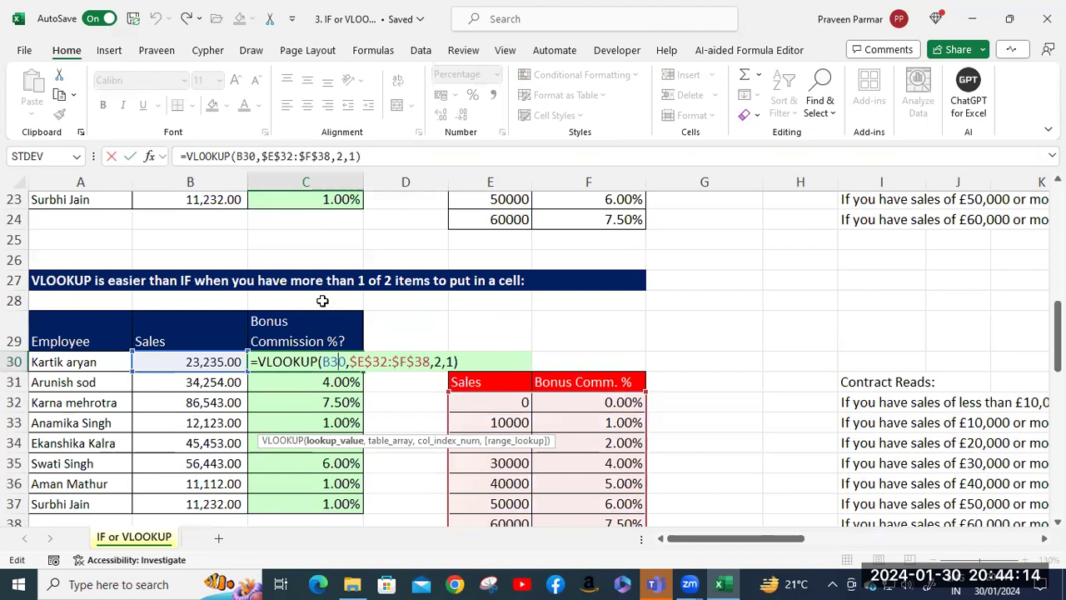
Clear the existing VLOOKUP formulas from the bonus commission cells C30:C37
{"action": "scroll", "coordinate": [323, 300], "scroll_direction": "down", "scroll_amount": 1}
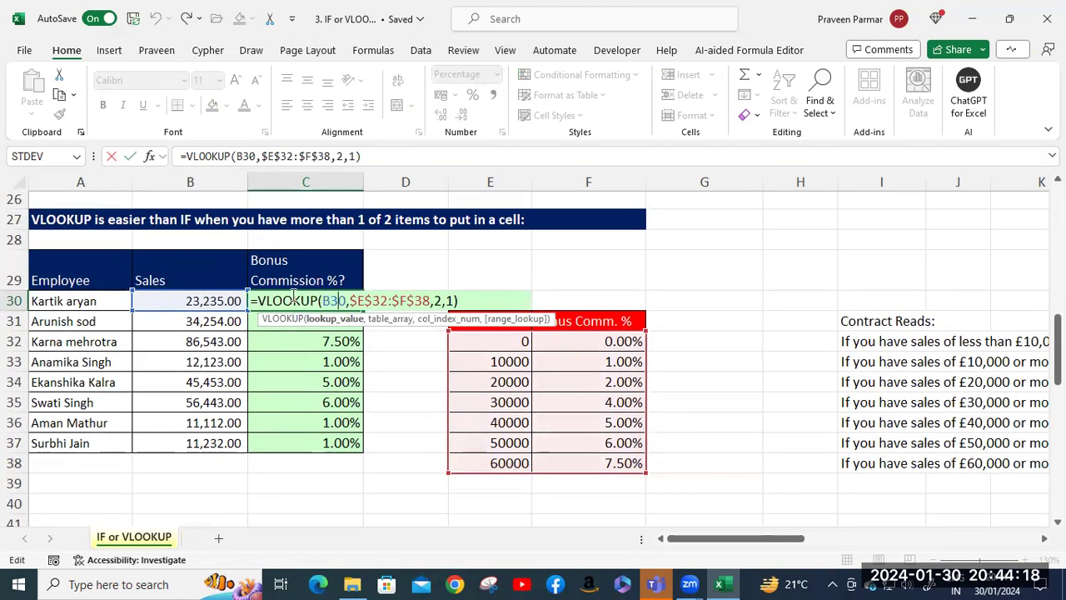
{"action": "key", "text": "ctrl+Return"}
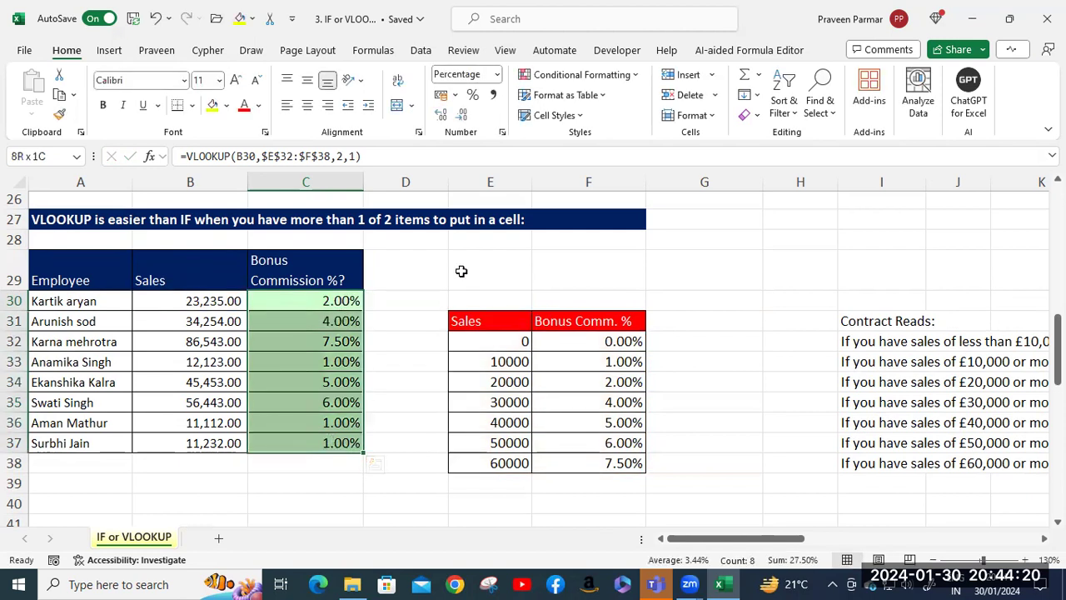
{"action": "key", "text": "Delete"}
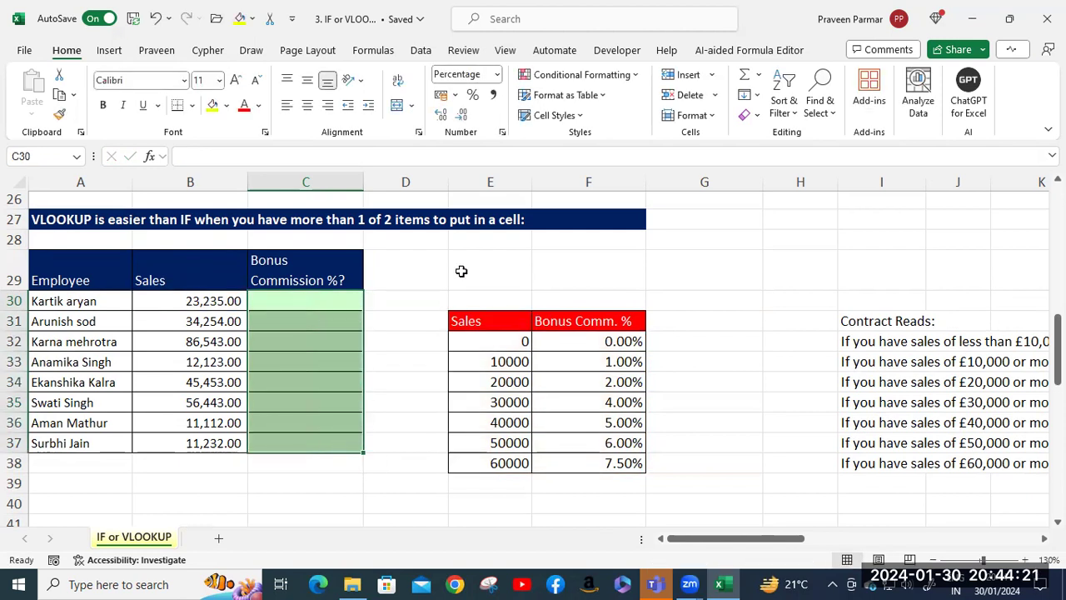
Start a VLOOKUP formula in C30 with B30 as the lookup value and $E$32:$F$38 as the absolute table array
{"action": "left_click", "coordinate": [300, 305]}
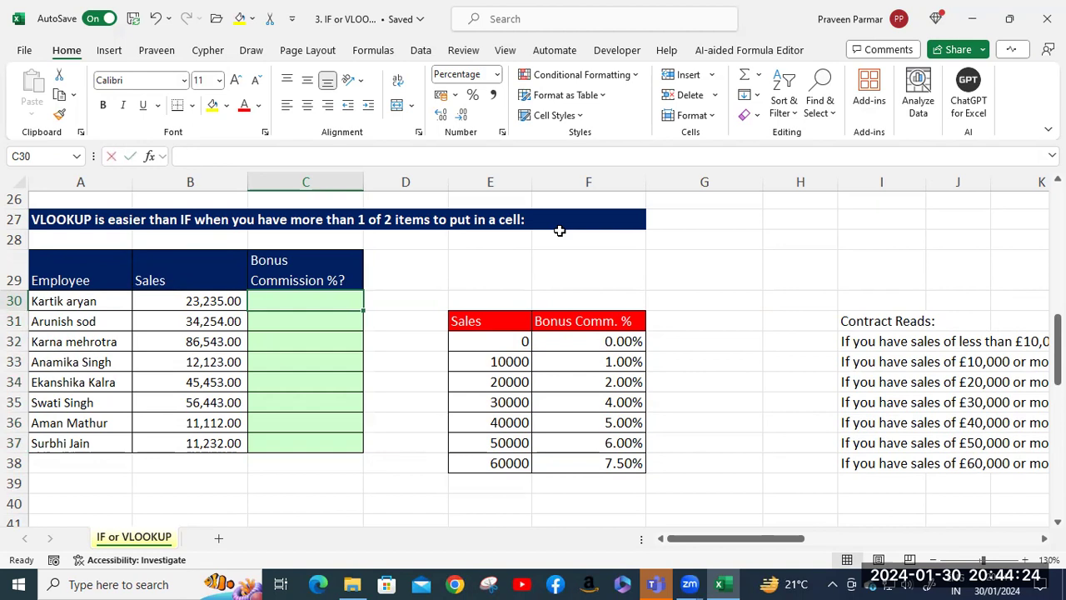
{"action": "type", "text": "=vl"}
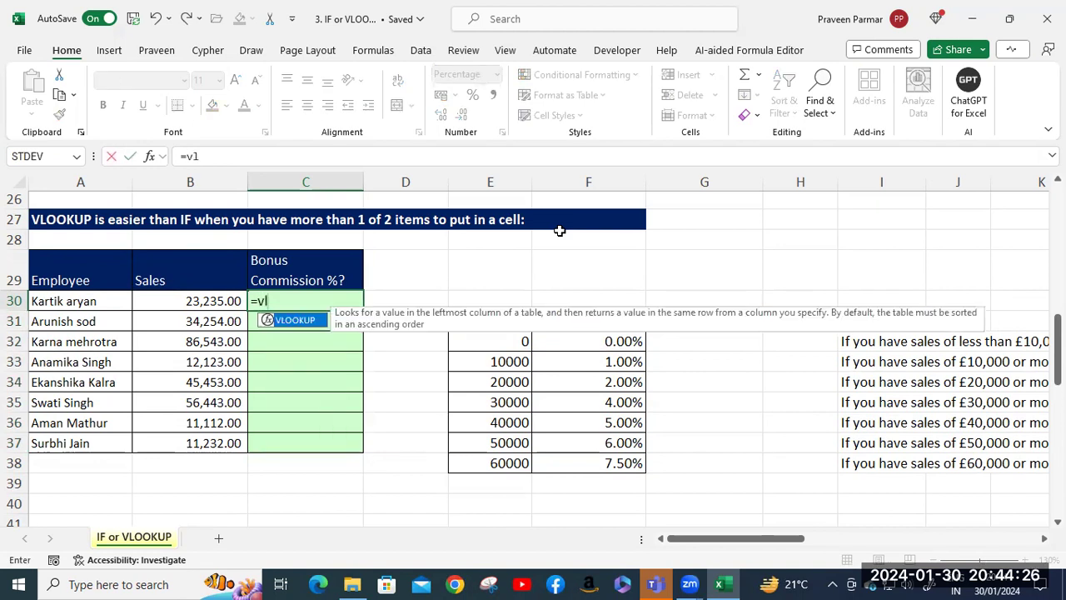
{"action": "key", "text": "Tab"}
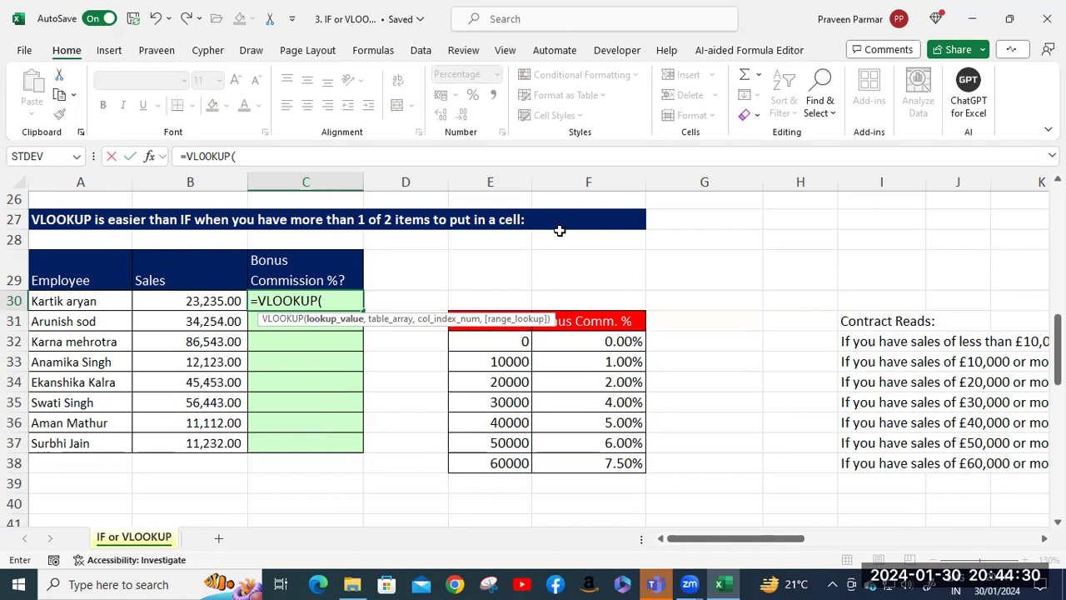
{"action": "left_click", "coordinate": [174, 301]}
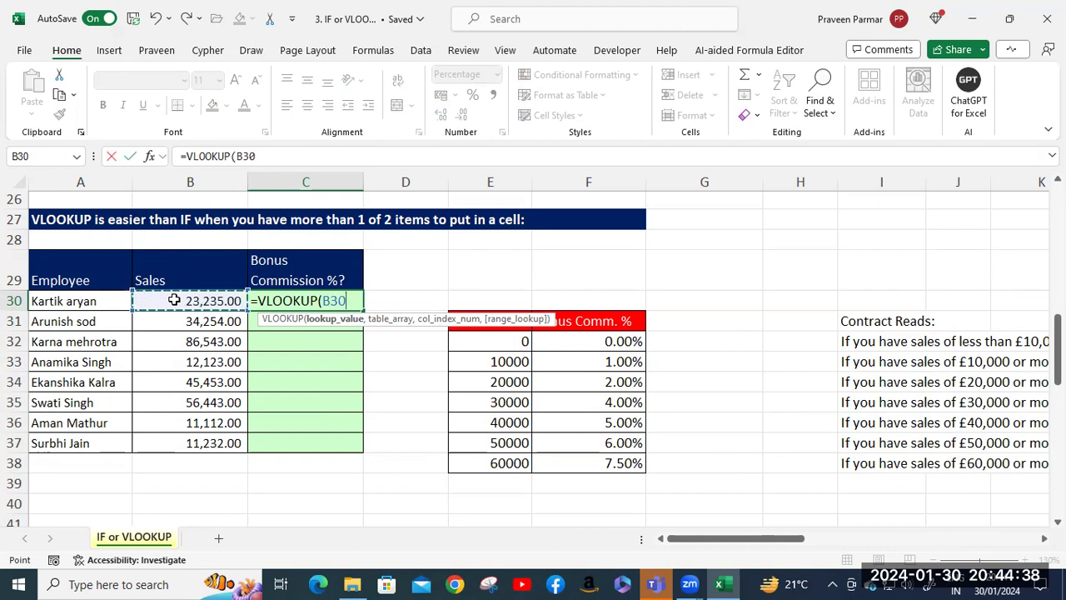
{"action": "type", "text": ","}
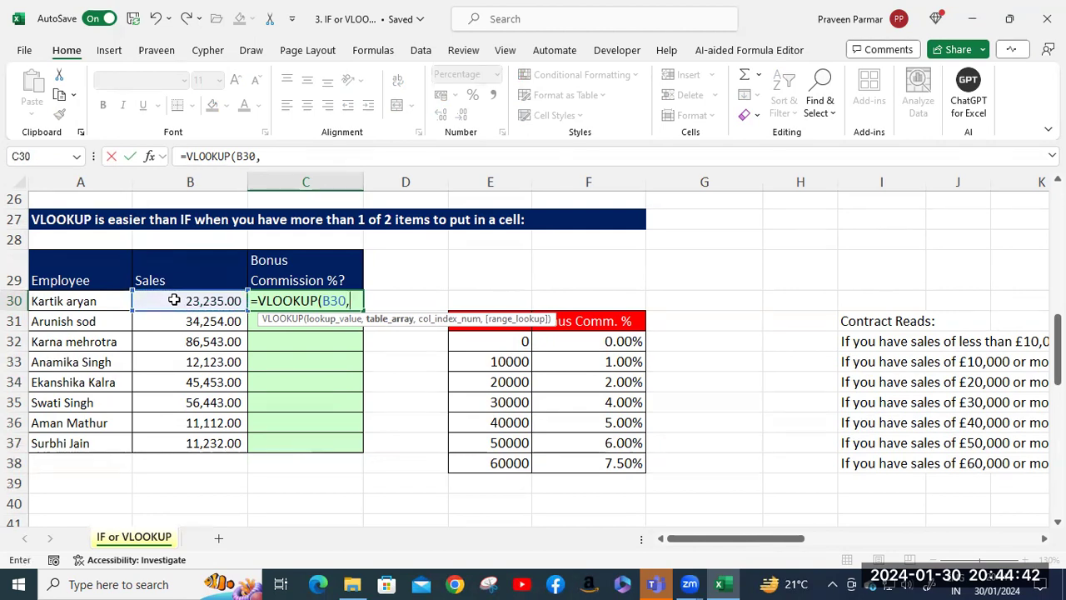
{"action": "left_click", "coordinate": [501, 341]}
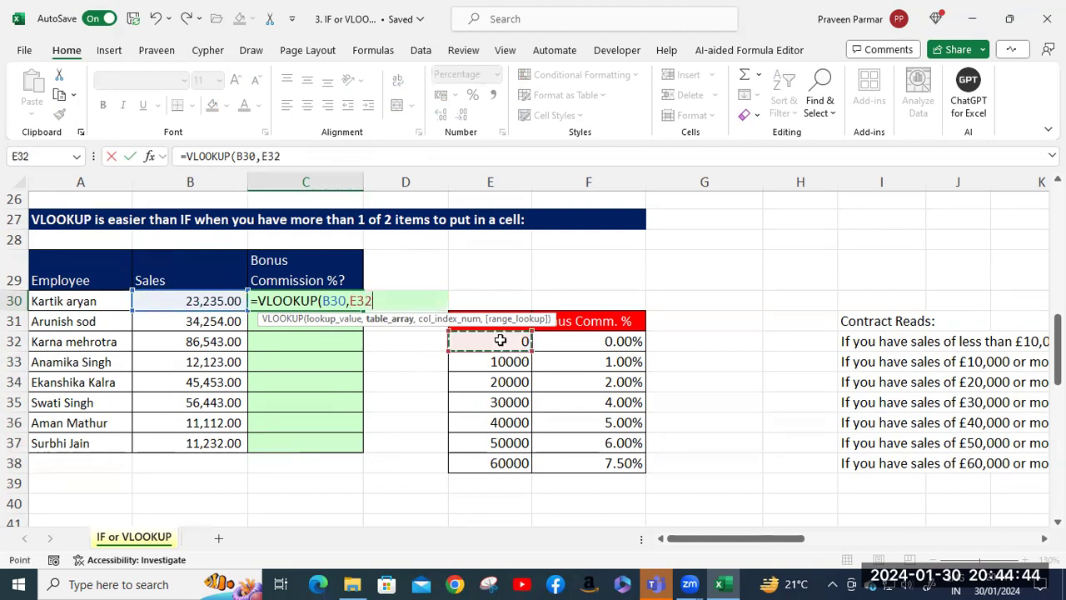
{"action": "left_click_drag", "start_coordinate": [623, 463], "coordinate": [625, 459]}
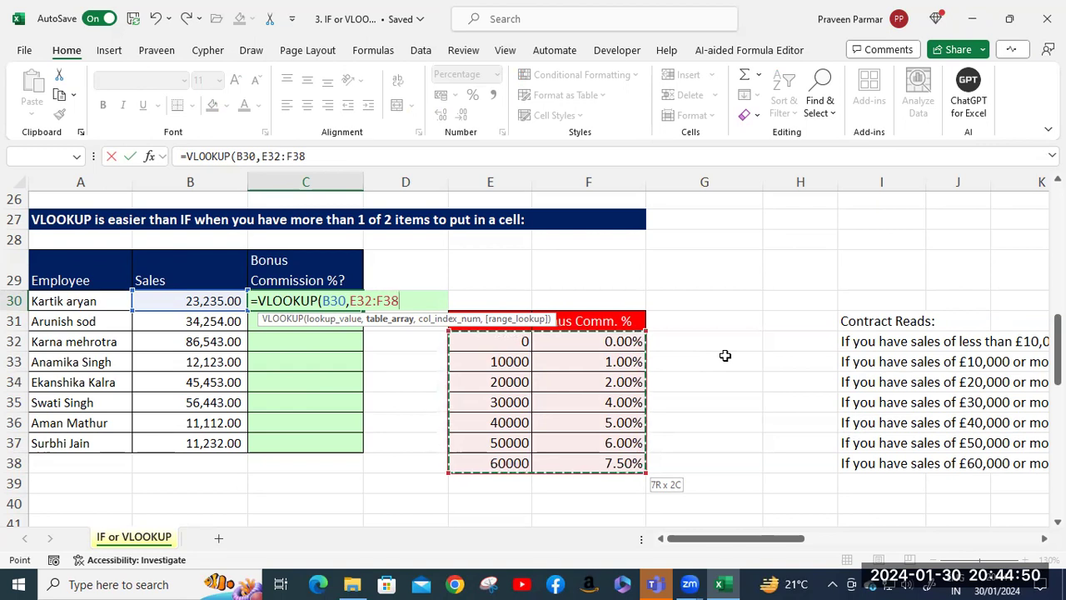
{"action": "key", "text": "F4"}
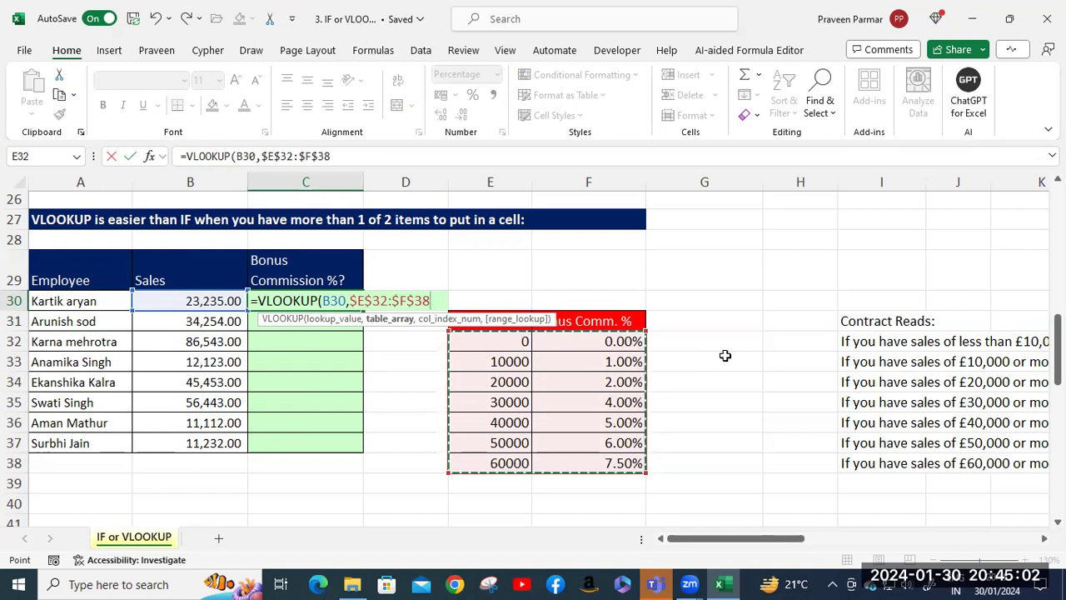
Complete the C30 formula as =VLOOKUP(B30,$E$32:$F$38,2,TRUE), using column 2 and approximate match
{"action": "type", "text": ",2"}
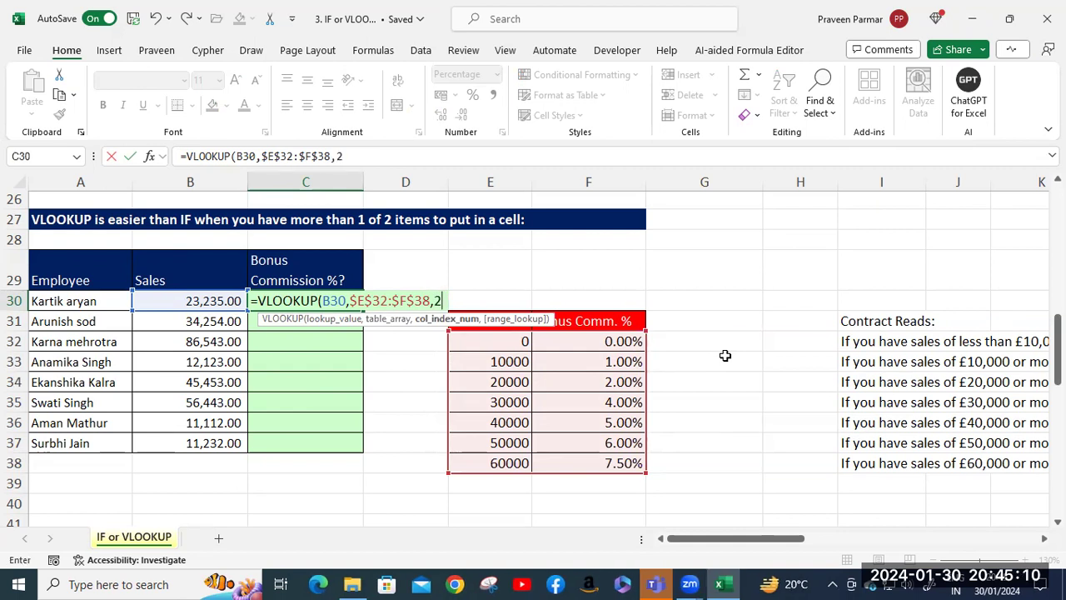
{"action": "type", "text": ","}
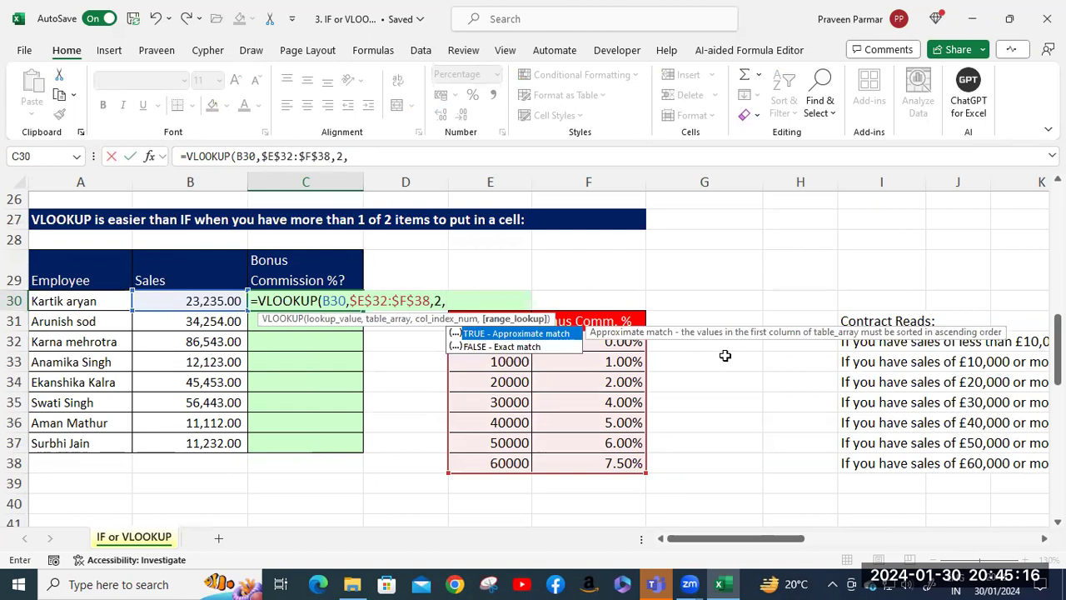
{"action": "key", "text": "Tab"}
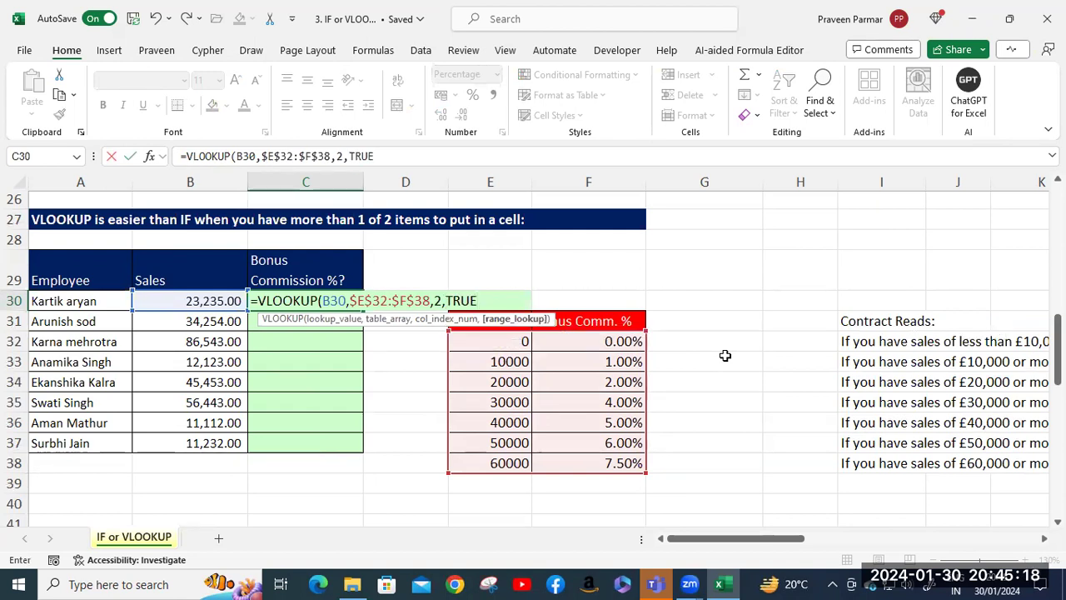
{"action": "type", "text": ")"}
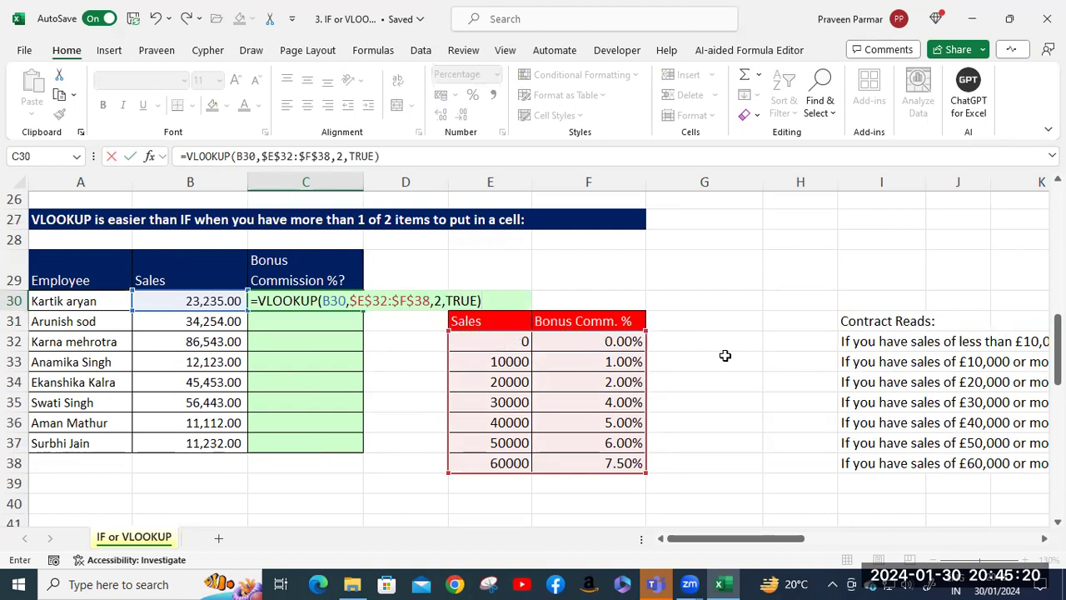
{"action": "key", "text": "Return"}
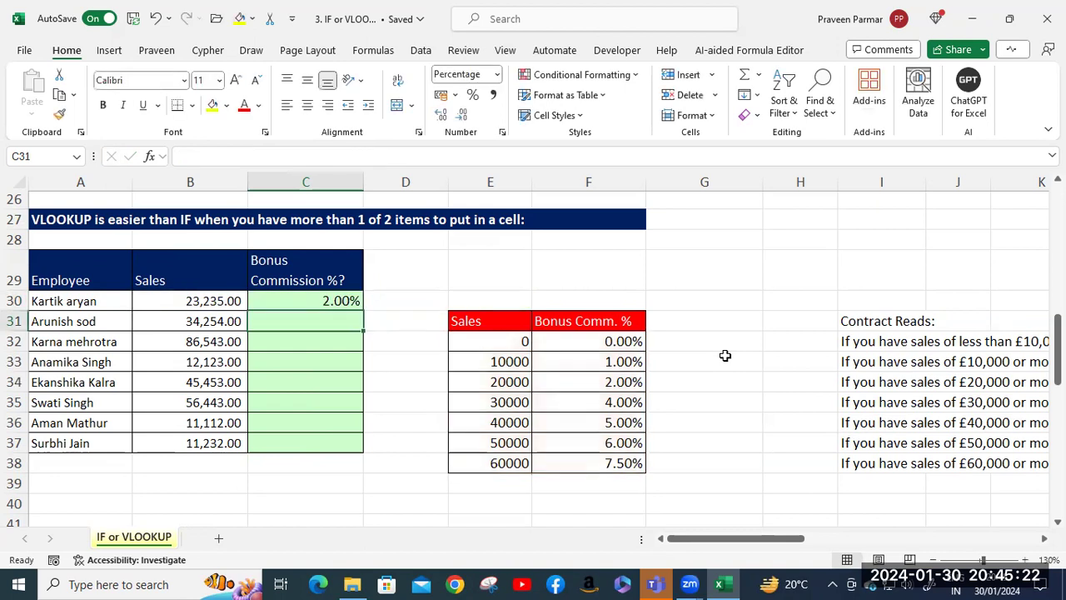
Fill the VLOOKUP formula from C30 down through C37 and check the copy in C32
{"action": "left_click", "coordinate": [333, 300]}
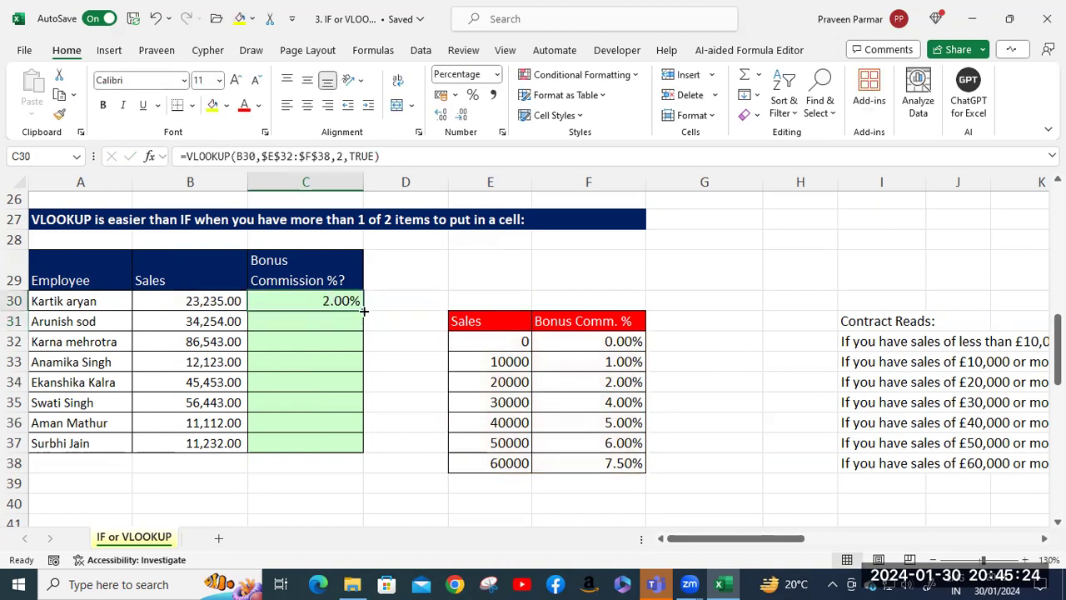
{"action": "double_click", "coordinate": [364, 311]}
{"action": "left_click", "coordinate": [335, 496]}
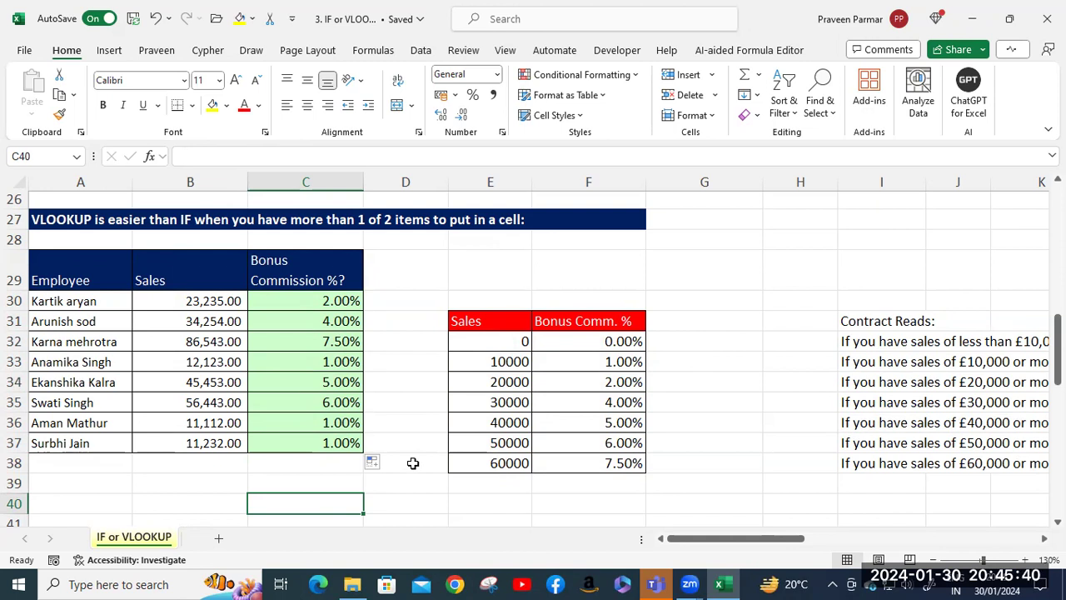
{"action": "left_click", "coordinate": [333, 345]}
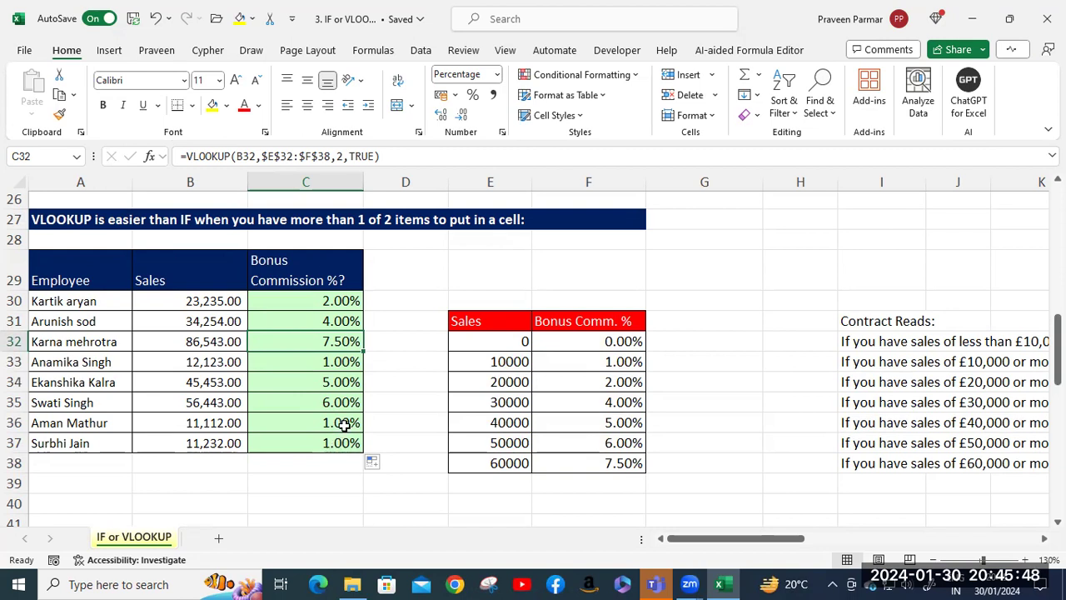
Examine the Sales Category IF formulas in F47 and F48 that compare each sale with the hurdle in H49
{"action": "scroll", "coordinate": [344, 424], "scroll_direction": "down", "scroll_amount": 4}
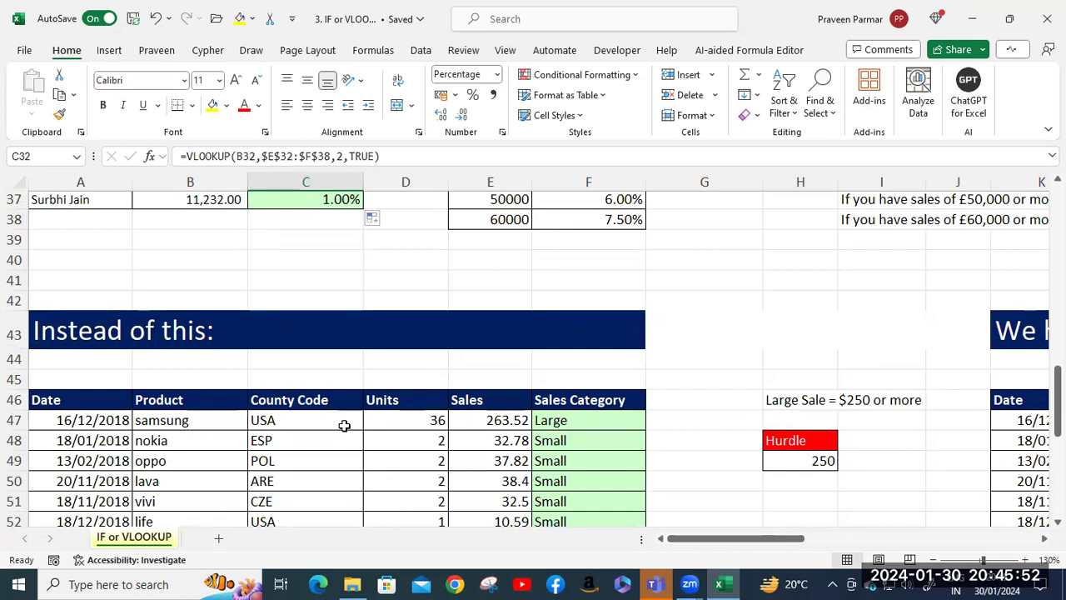
{"action": "scroll", "coordinate": [344, 425], "scroll_direction": "down", "scroll_amount": 3}
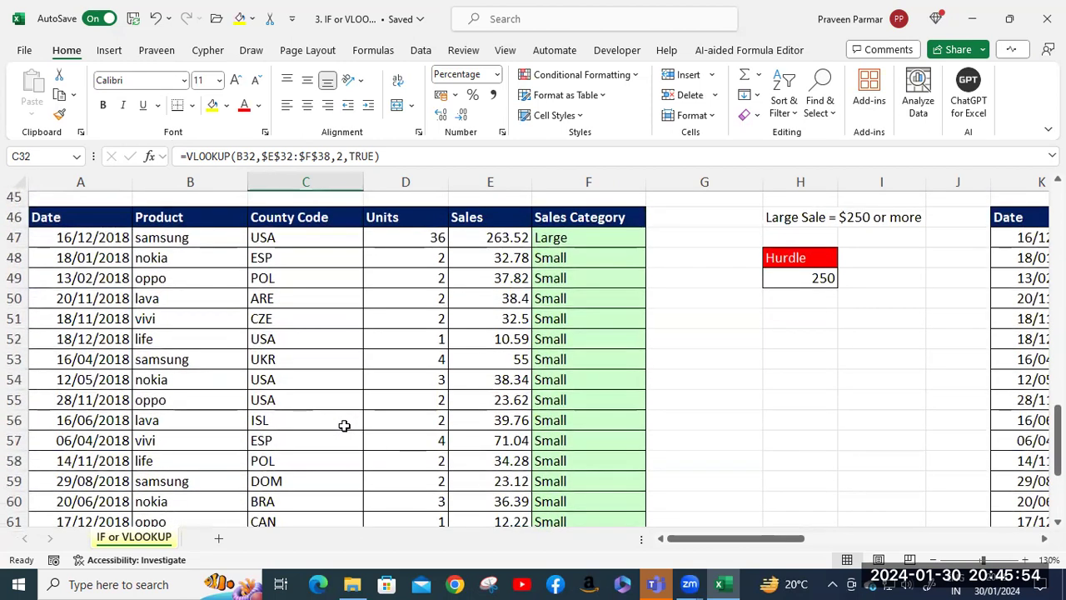
{"action": "left_click", "coordinate": [583, 238]}
{"action": "double_click", "coordinate": [582, 238]}
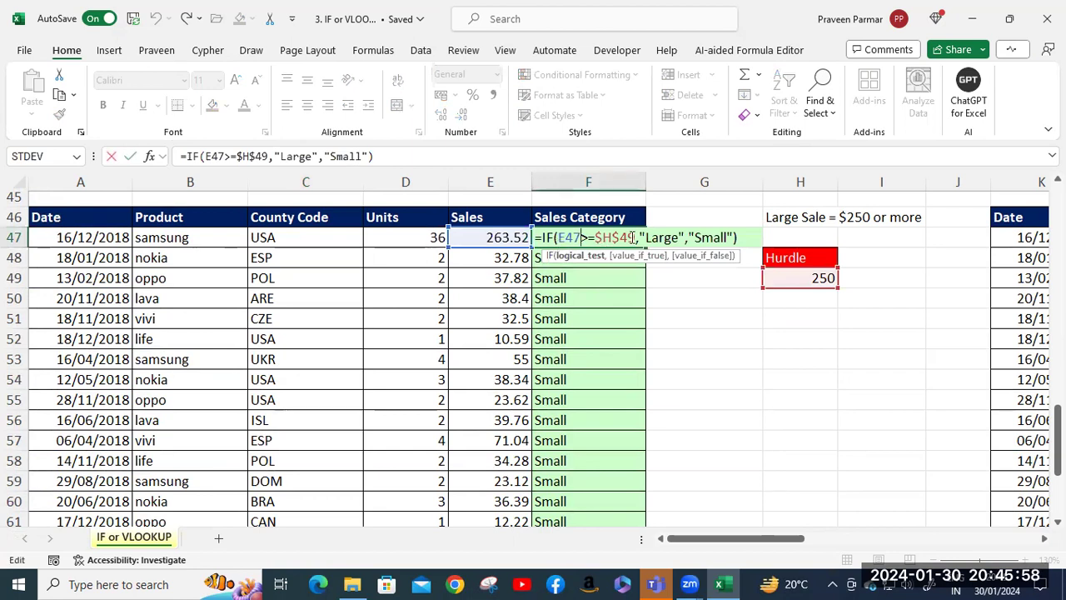
{"action": "key", "text": "Return"}
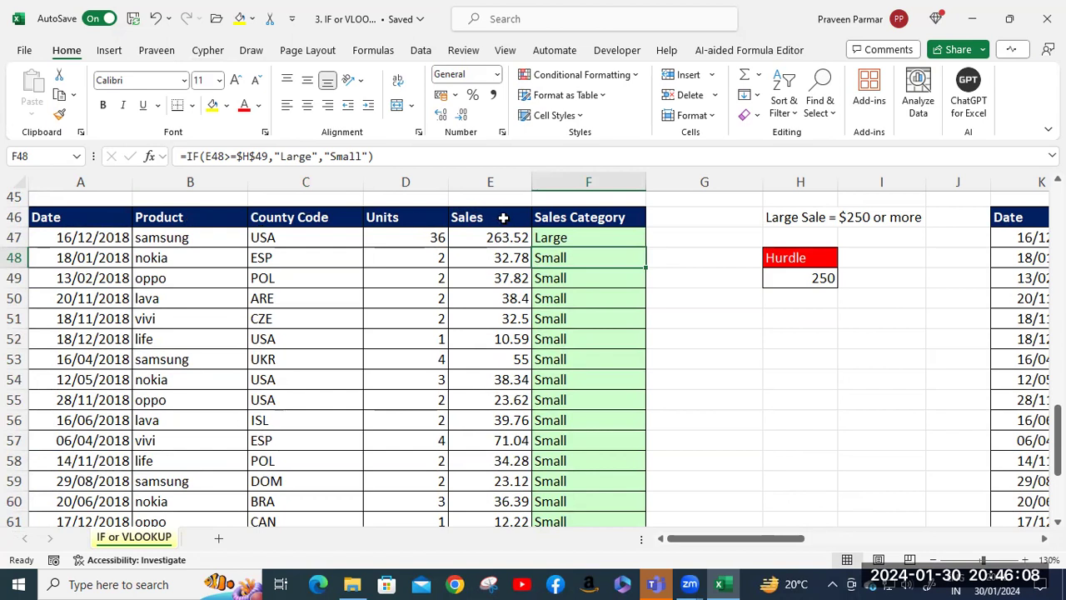
{"action": "left_click", "coordinate": [578, 241]}
{"action": "left_click", "coordinate": [575, 256]}
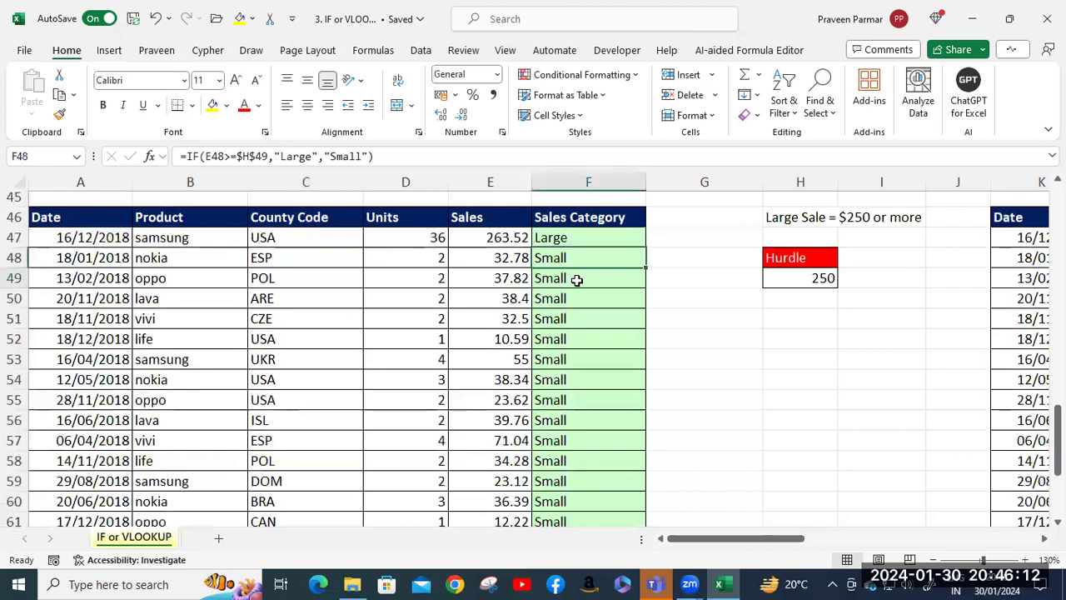
{"action": "left_click", "coordinate": [571, 240]}
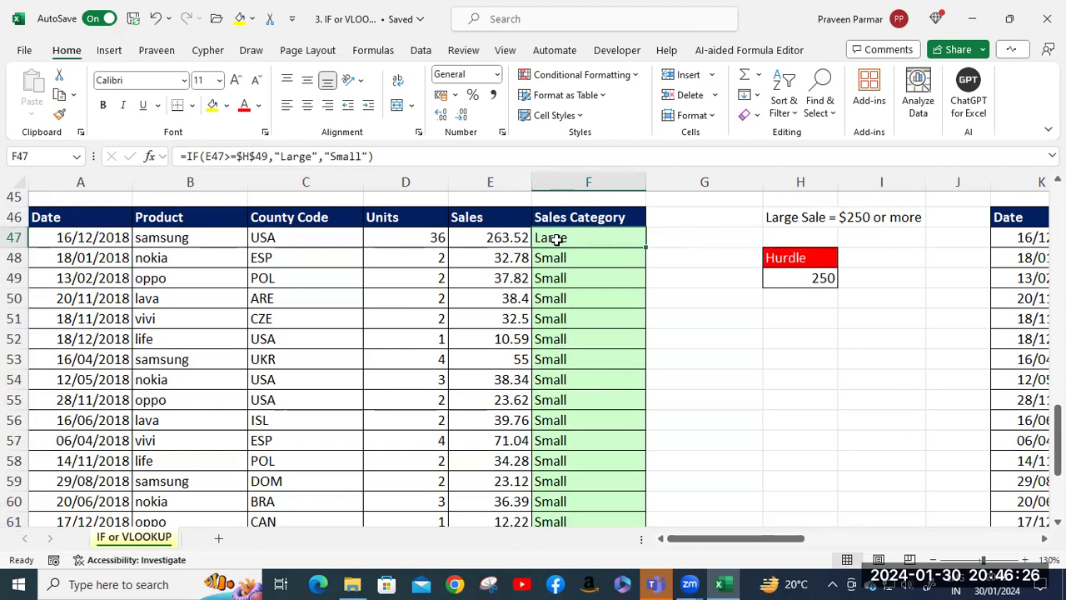
Clear the Sales Category formulas in F47 through F70
{"action": "key", "text": "ctrl+shift+Down"}
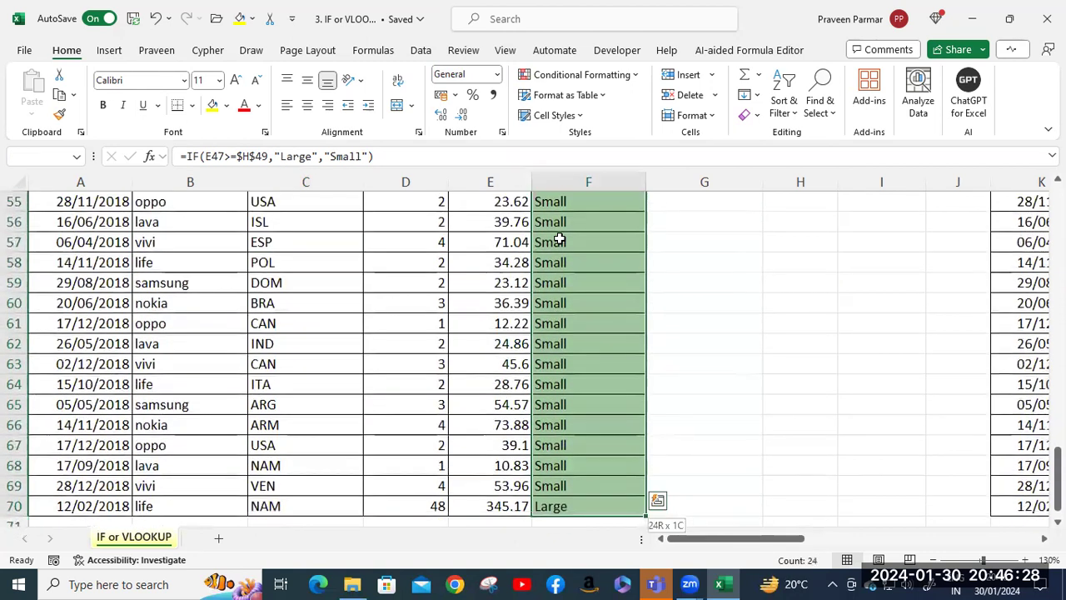
{"action": "key", "text": "BackSpace"}
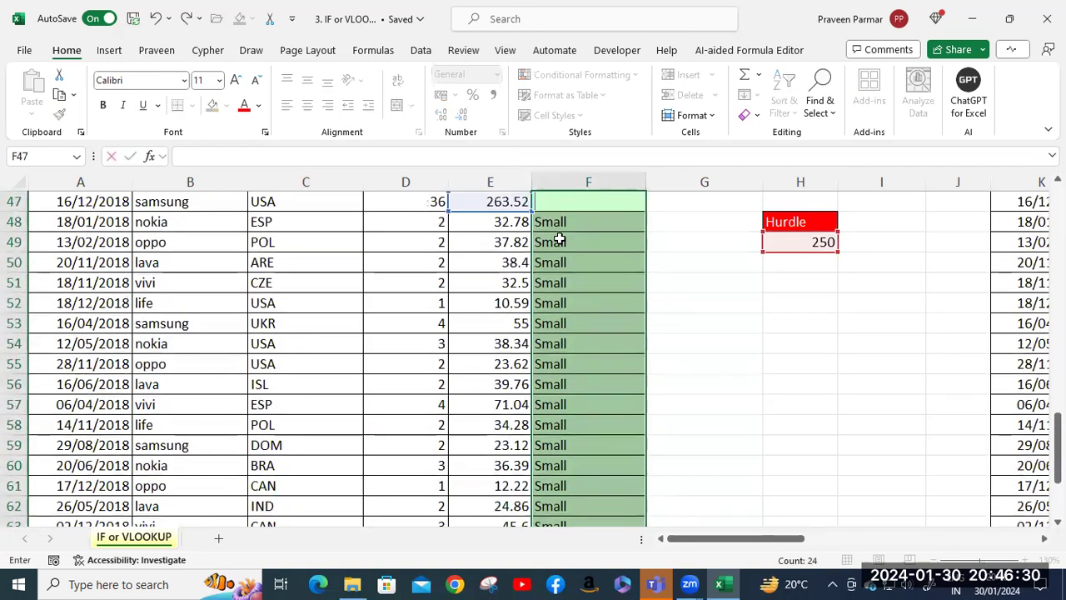
{"action": "scroll", "coordinate": [550, 242], "scroll_direction": "up", "scroll_amount": 1}
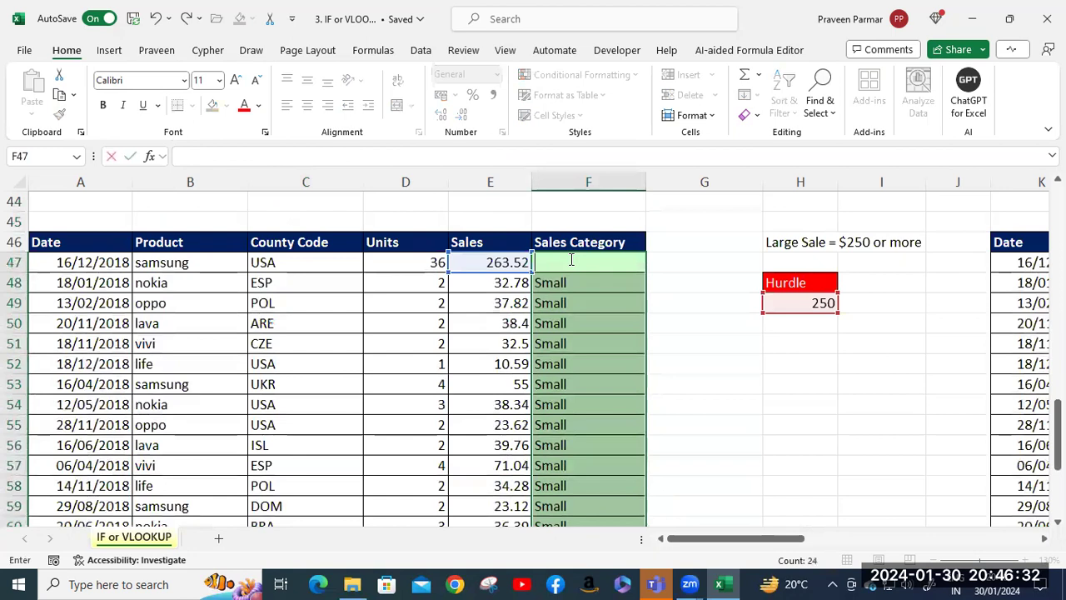
{"action": "left_click", "coordinate": [588, 298]}
{"action": "left_click", "coordinate": [580, 268]}
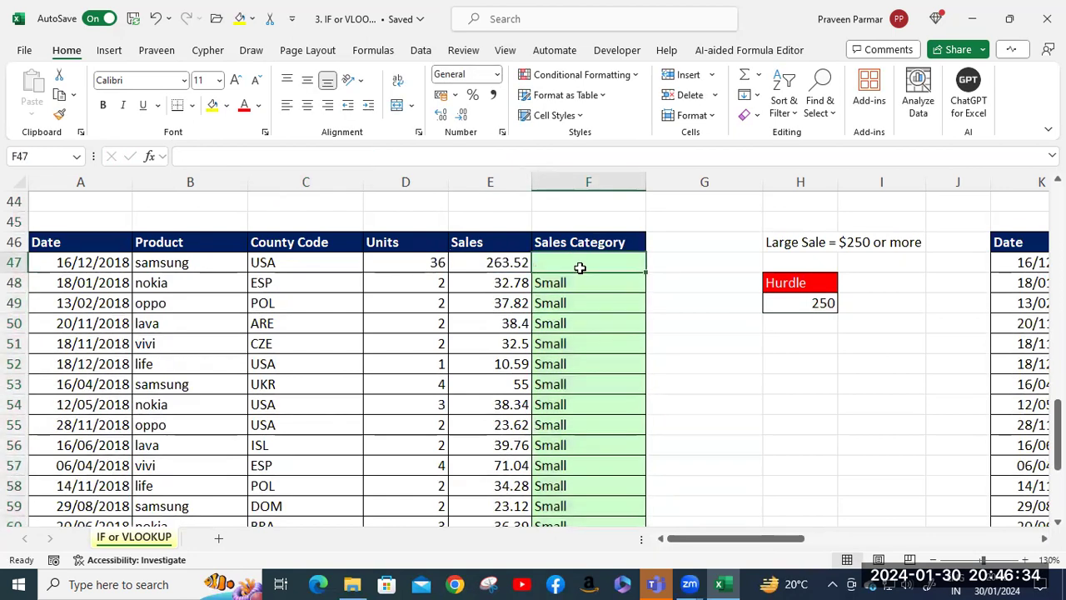
{"action": "scroll", "coordinate": [609, 416], "scroll_direction": "down", "scroll_amount": 4}
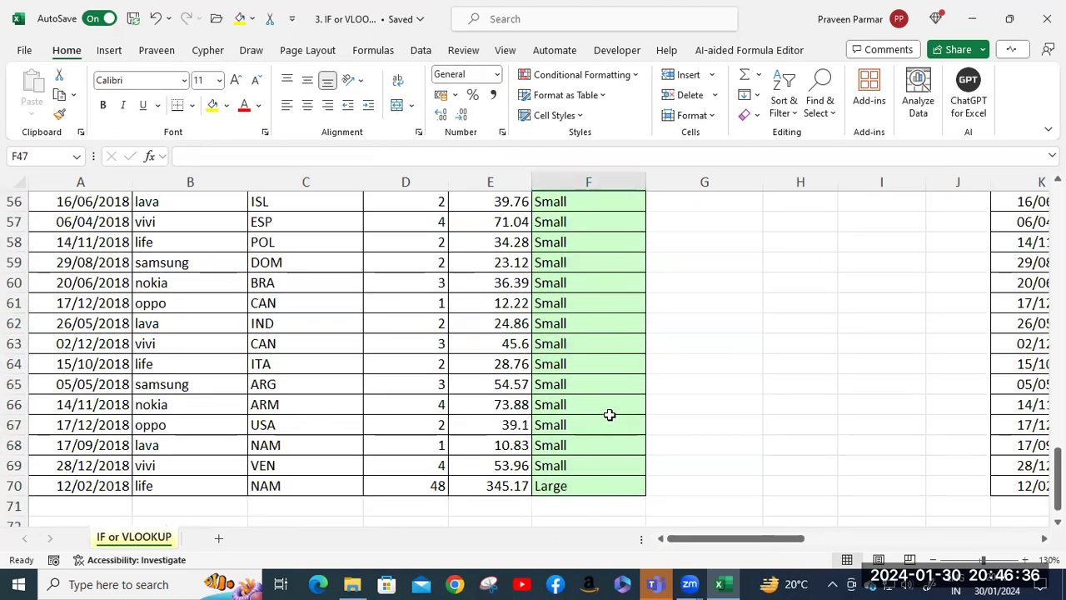
{"action": "left_click", "coordinate": [588, 480], "text": "shift"}
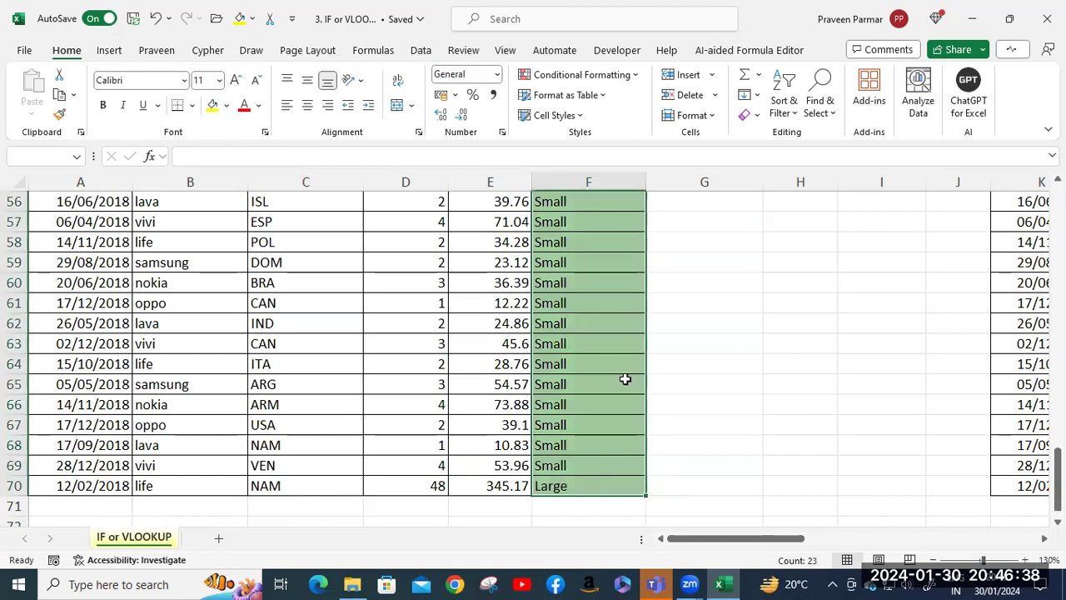
{"action": "key", "text": "Delete"}
Start an IF formula in F47 with the logical test E47>=$H$49, keeping the hurdle reference absolute
{"action": "left_click", "coordinate": [578, 363]}
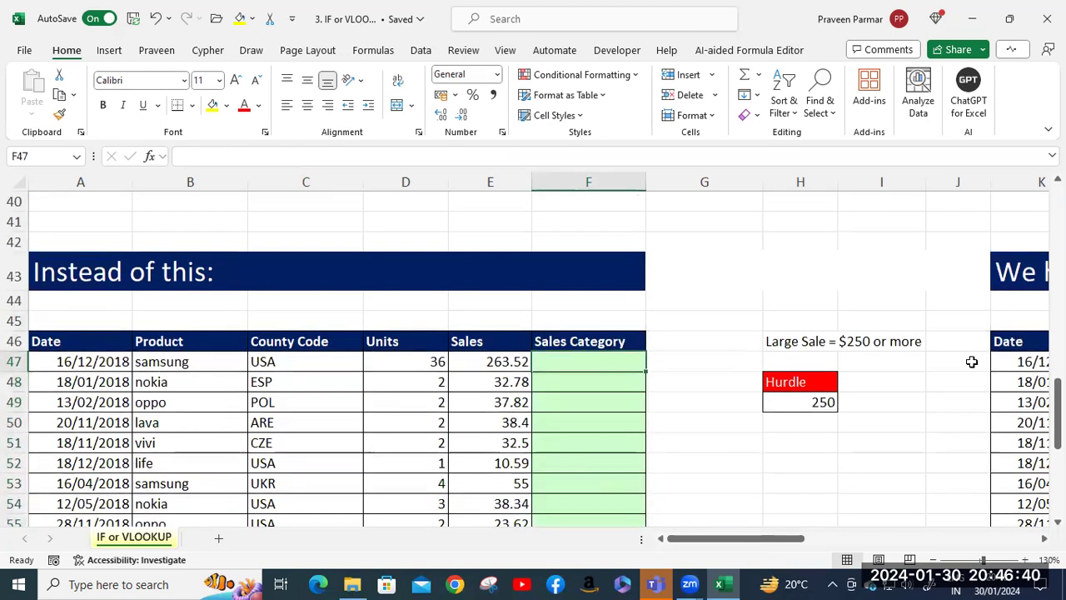
{"action": "type", "text": "=if"}
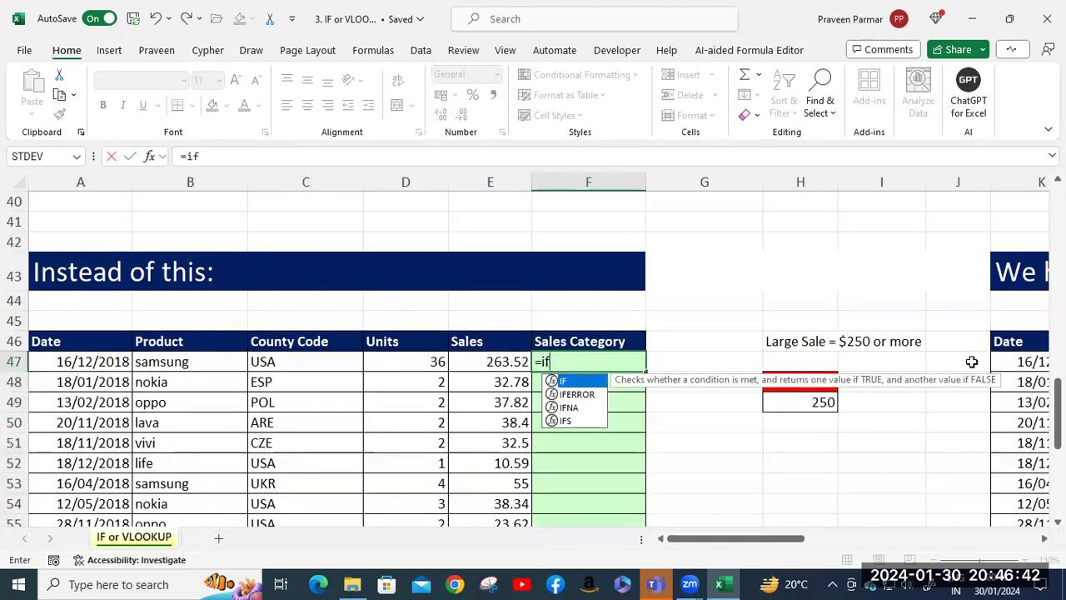
{"action": "key", "text": "Tab"}
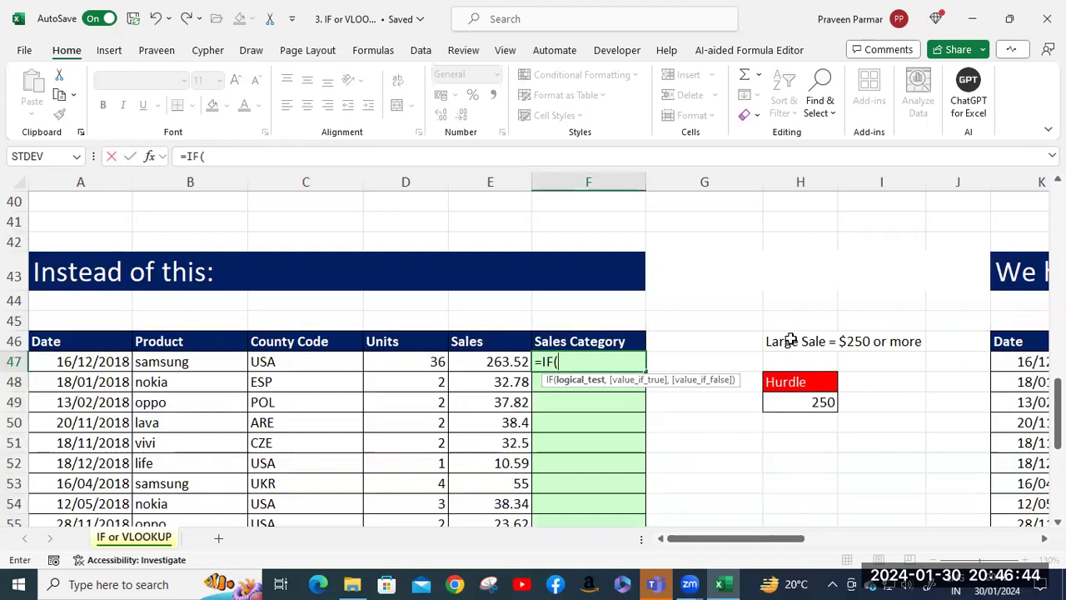
{"action": "left_click", "coordinate": [494, 361]}
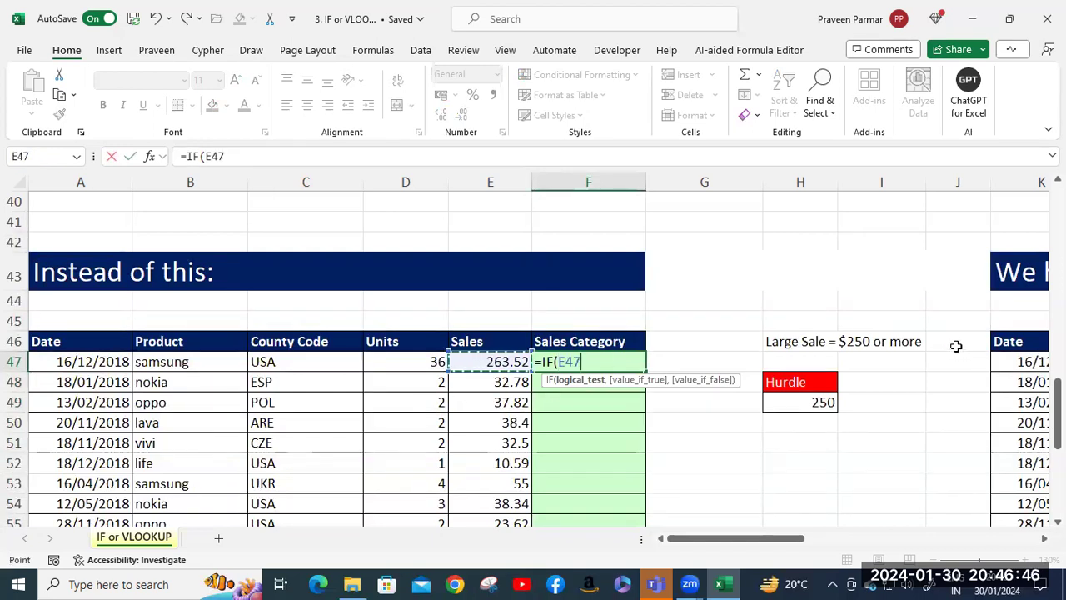
{"action": "type", "text": ">="}
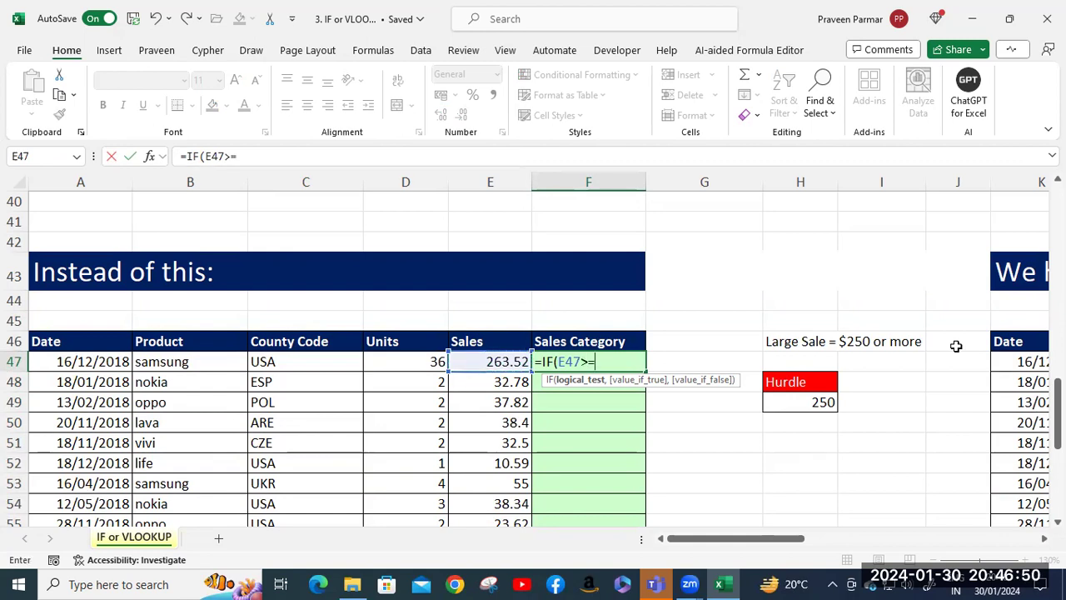
{"action": "left_click", "coordinate": [807, 403]}
{"action": "key", "text": "F4"}
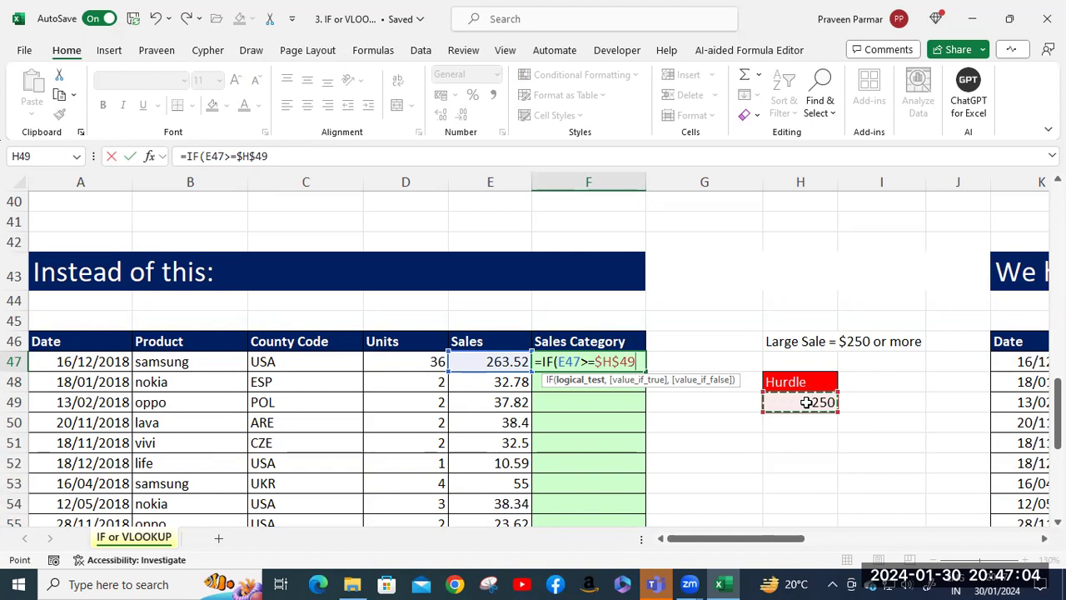
Complete the F47 formula as =IF(E47>=$H$49,"Large", "Small")
{"action": "type", "text": ","}
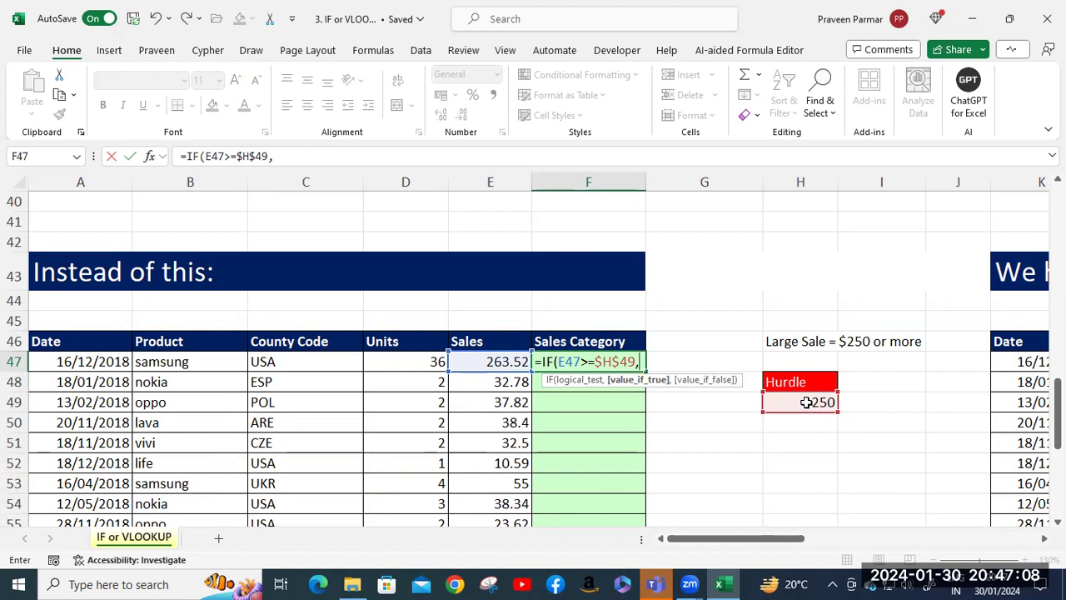
{"action": "type", "text": "\"L"}
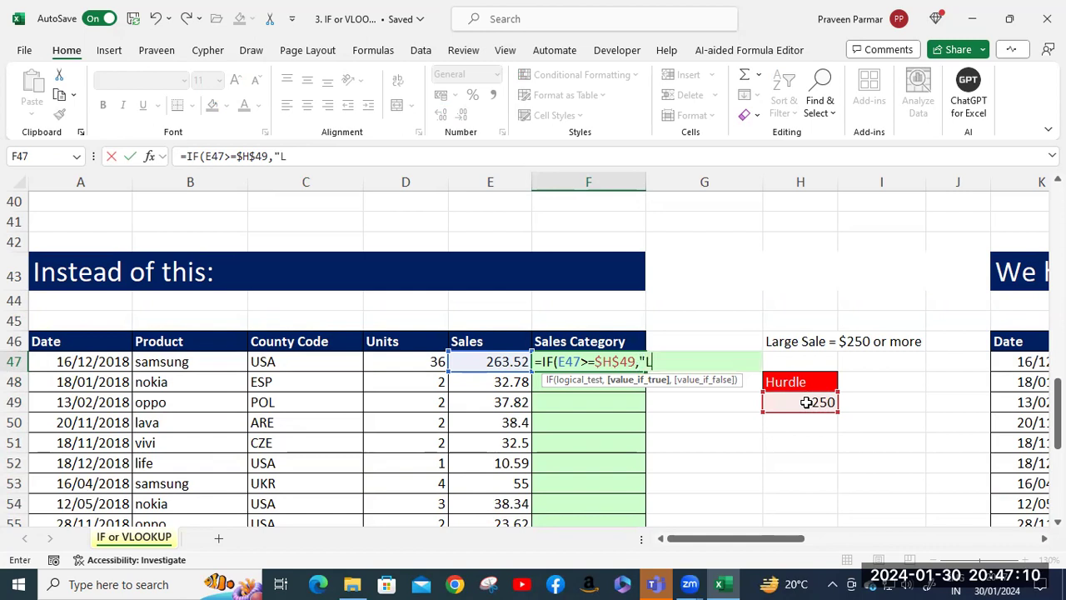
{"action": "type", "text": "arge\", "}
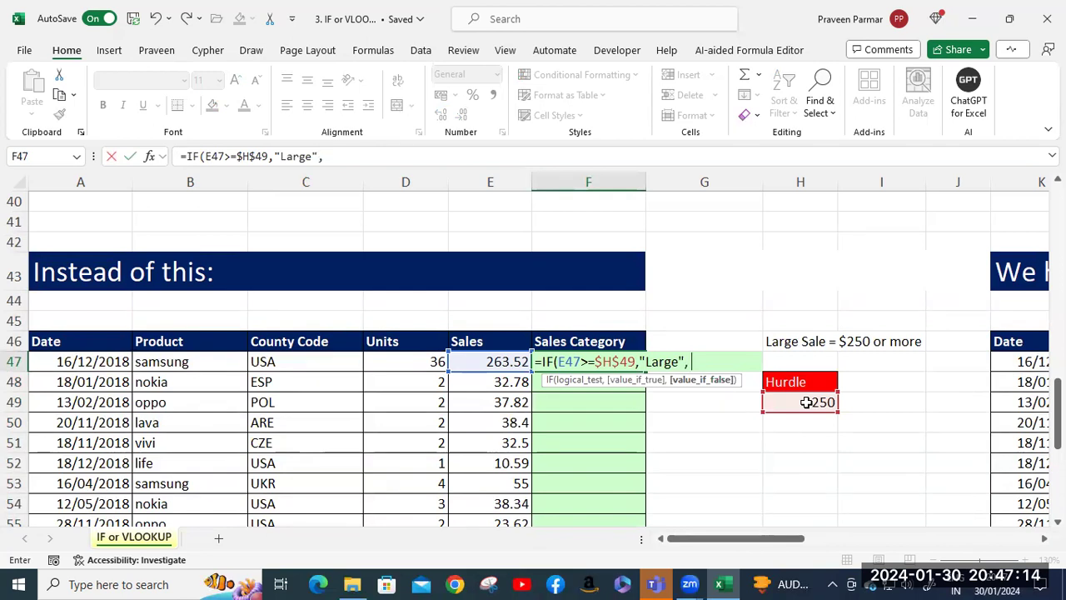
{"action": "type", "text": "Small"}
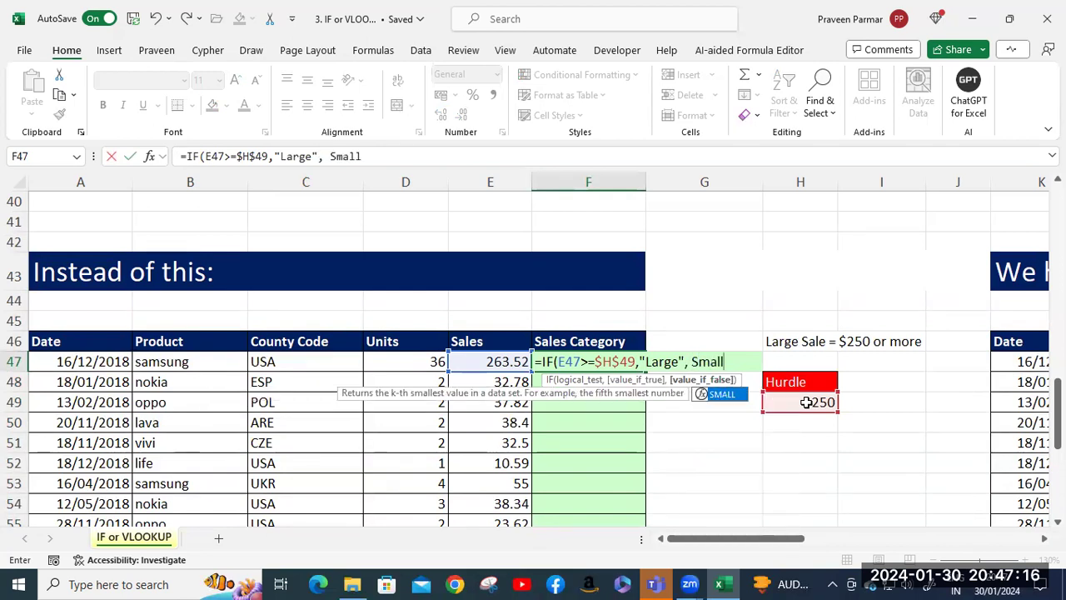
{"action": "key", "text": "BackSpace"}
{"action": "key", "text": "BackSpace"}
{"action": "key", "text": "BackSpace"}
{"action": "key", "text": "BackSpace"}
{"action": "key", "text": "BackSpace"}
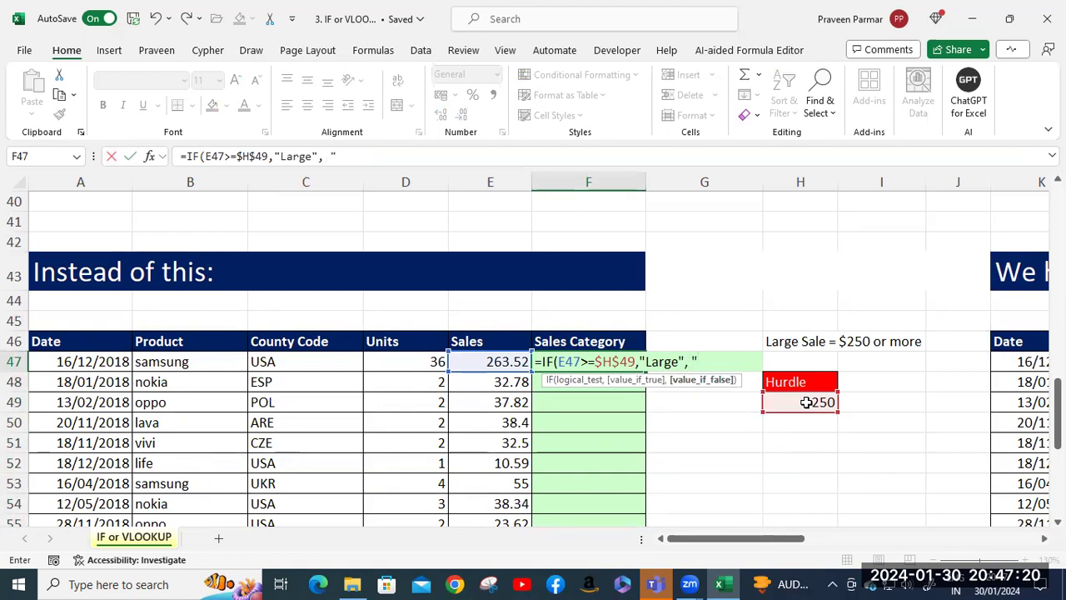
{"action": "type", "text": "Smal"}
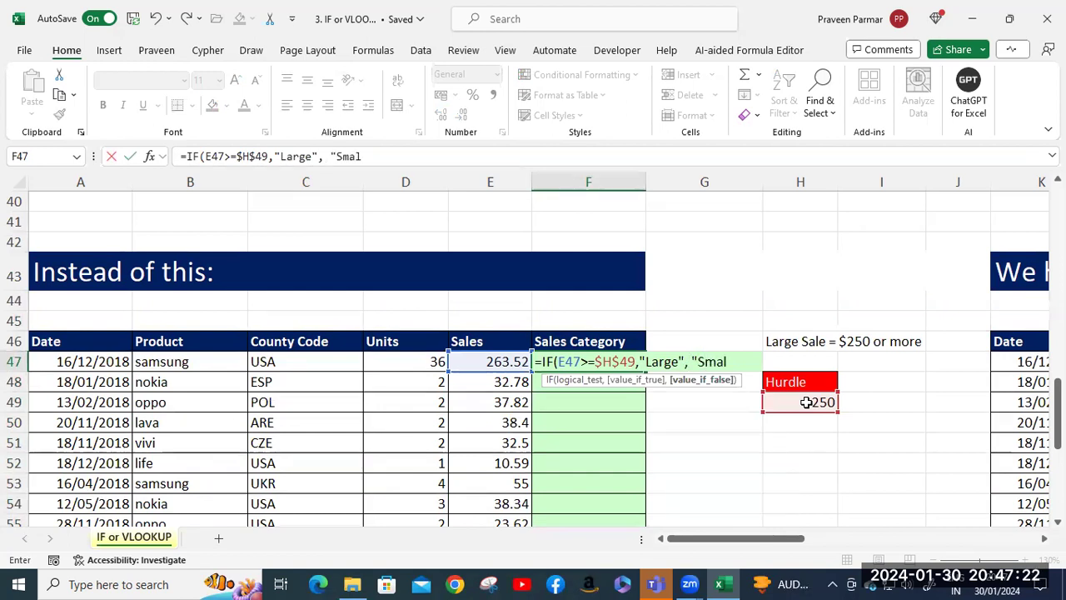
{"action": "type", "text": "l\")"}
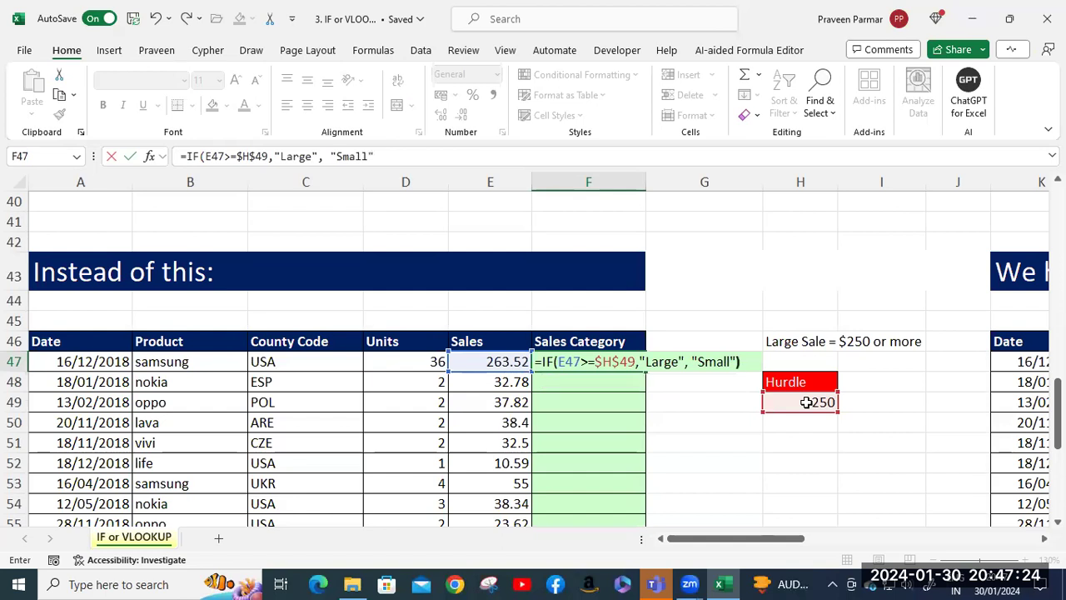
{"action": "key", "text": "Return"}
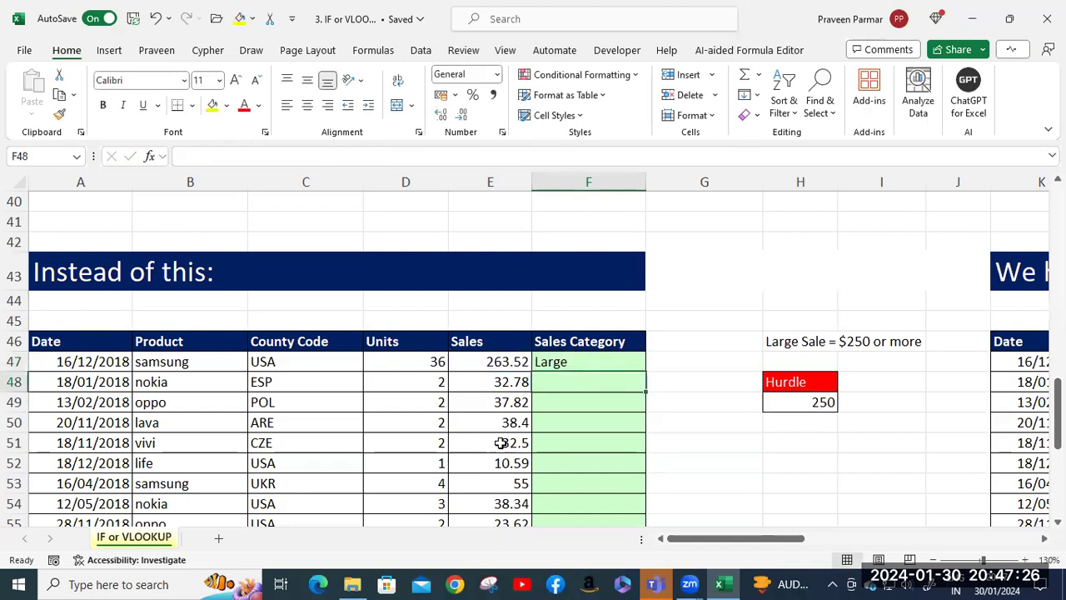
Fill the IF formula from F47 down through F70
{"action": "left_click", "coordinate": [555, 361]}
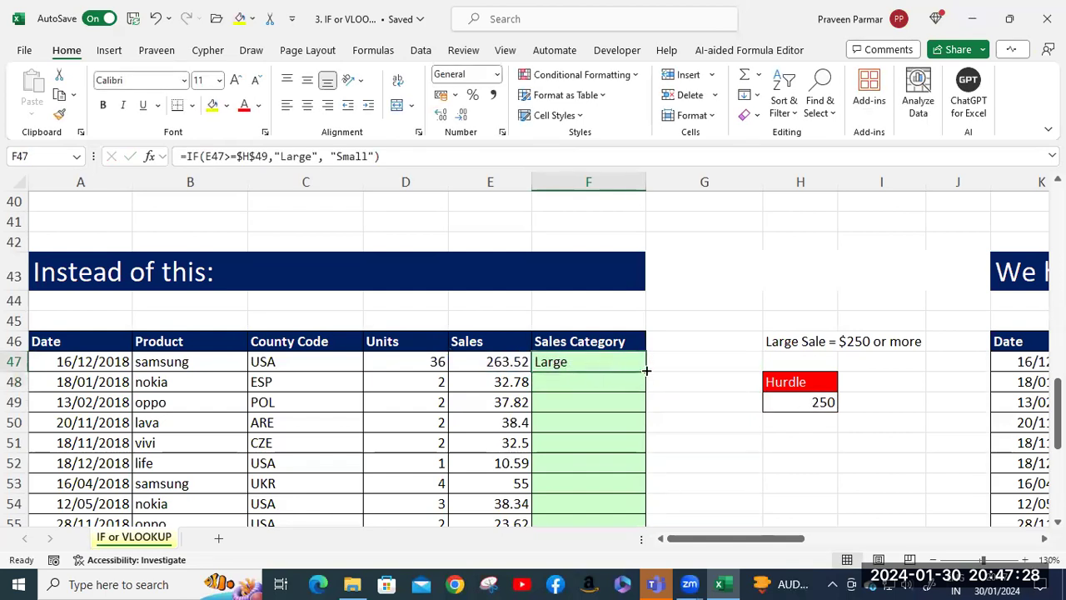
{"action": "double_click", "coordinate": [646, 370]}
{"action": "scroll", "coordinate": [606, 399], "scroll_direction": "down", "scroll_amount": 3}
{"action": "scroll", "coordinate": [606, 398], "scroll_direction": "down", "scroll_amount": 4}
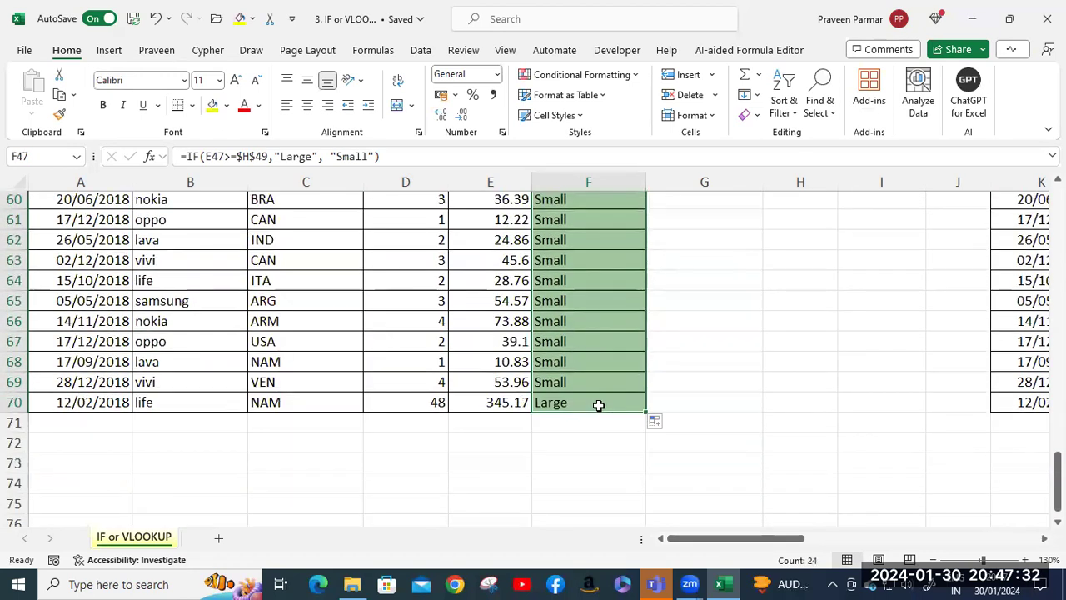
Check the copied IF formula in F70 against F47 and review the Sales Category results between them
{"action": "left_click", "coordinate": [598, 404]}
{"action": "scroll", "coordinate": [603, 386], "scroll_direction": "up", "scroll_amount": 5}
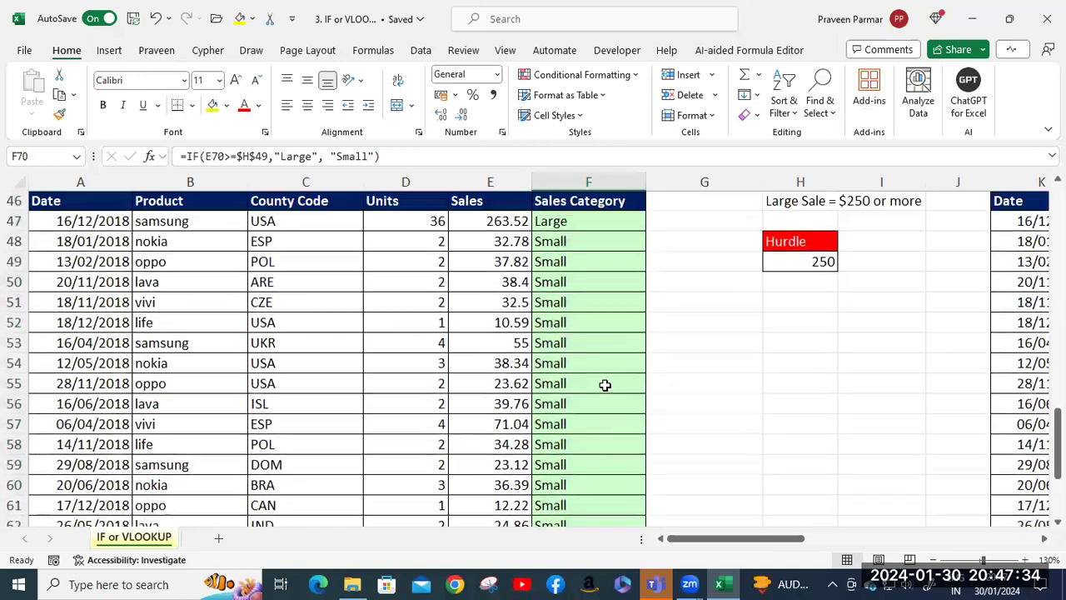
{"action": "scroll", "coordinate": [604, 385], "scroll_direction": "up", "scroll_amount": 1}
{"action": "left_click", "coordinate": [583, 242]}
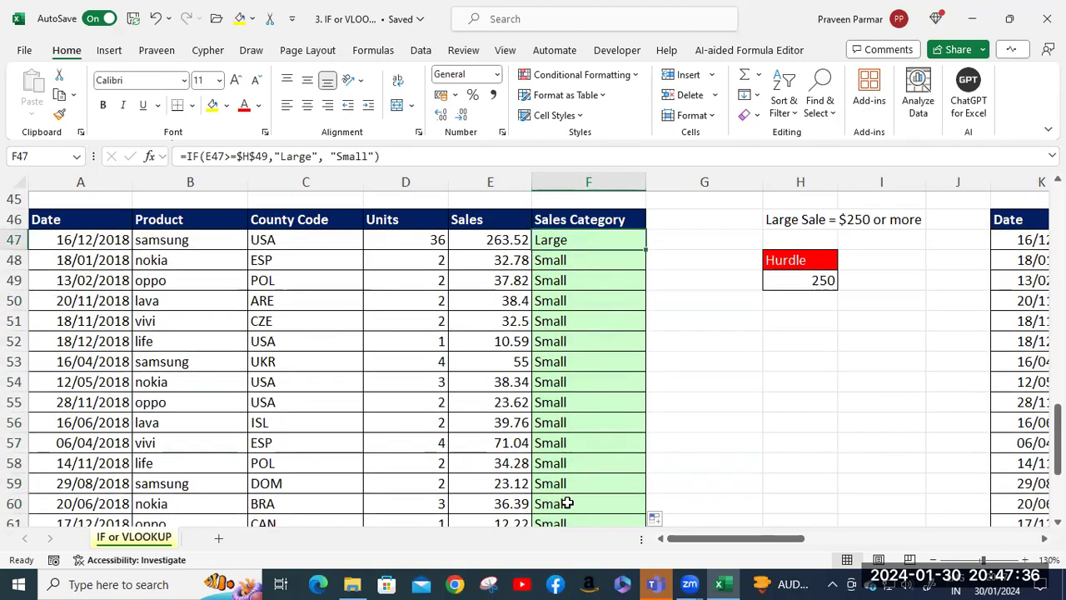
{"action": "scroll", "coordinate": [580, 421], "scroll_direction": "down", "scroll_amount": 2}
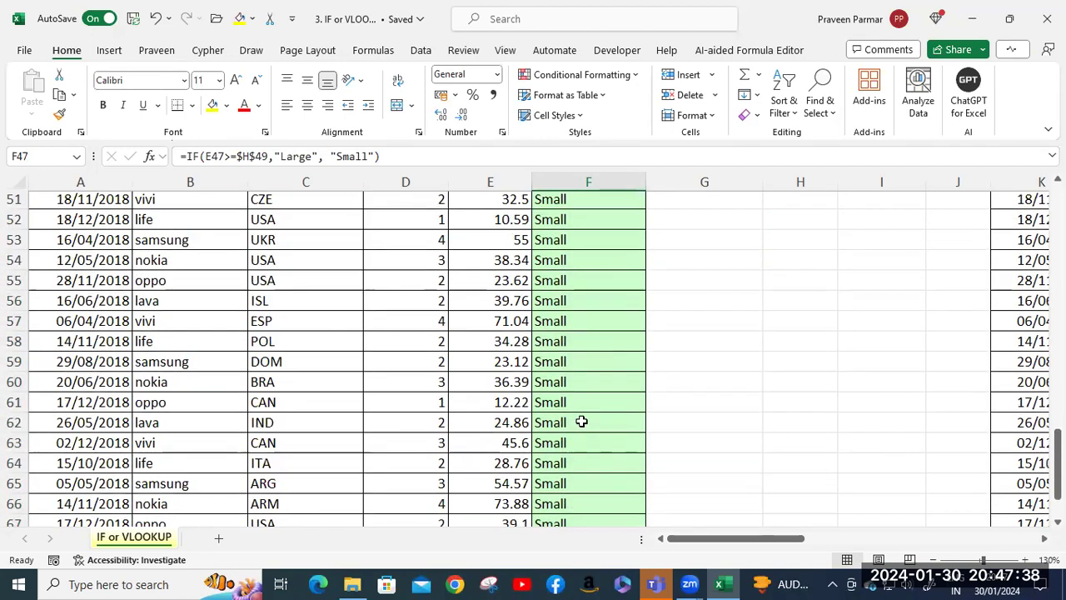
{"action": "scroll", "coordinate": [580, 421], "scroll_direction": "down", "scroll_amount": 2}
{"action": "scroll", "coordinate": [646, 496], "scroll_direction": "up", "scroll_amount": 2}
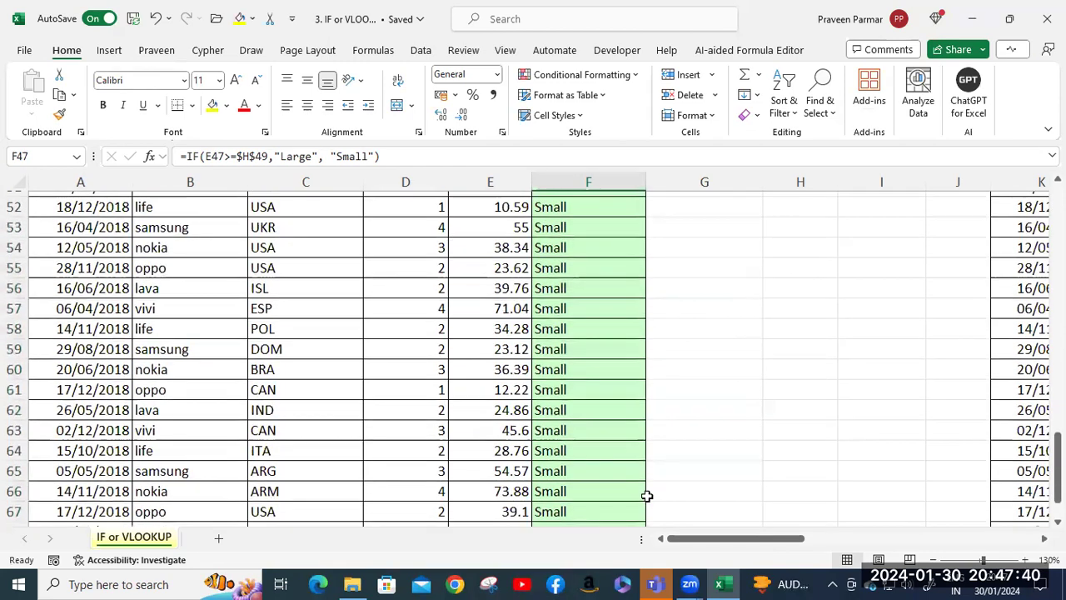
{"action": "scroll", "coordinate": [646, 496], "scroll_direction": "up", "scroll_amount": 1}
Examine the nested IF formula in P47 of the "We had this" table and the Sales and Category thresholds it references
{"action": "left_click_drag", "start_coordinate": [673, 540], "coordinate": [797, 539]}
{"action": "scroll", "coordinate": [647, 421], "scroll_direction": "up", "scroll_amount": 3}
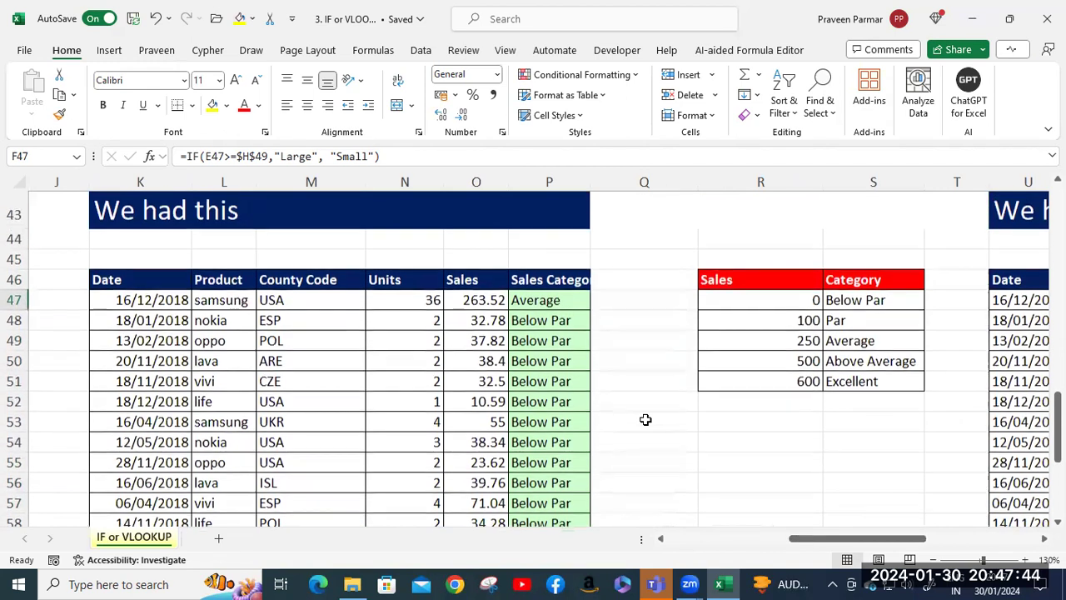
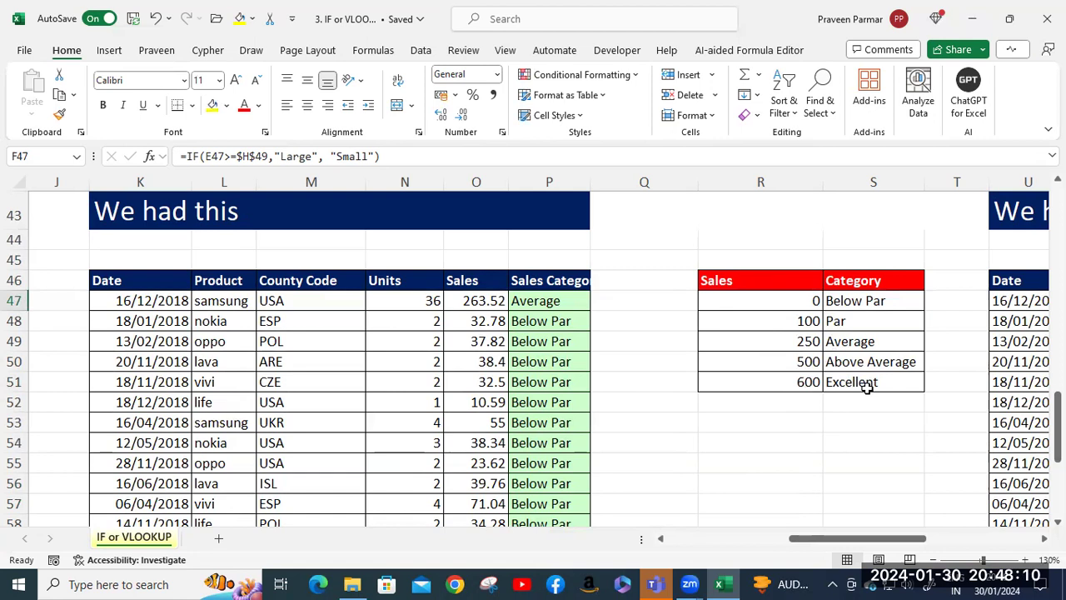
{"action": "left_click", "coordinate": [546, 304]}
{"action": "scroll", "coordinate": [583, 434], "scroll_direction": "down", "scroll_amount": 5}
{"action": "scroll", "coordinate": [583, 435], "scroll_direction": "up", "scroll_amount": 6}
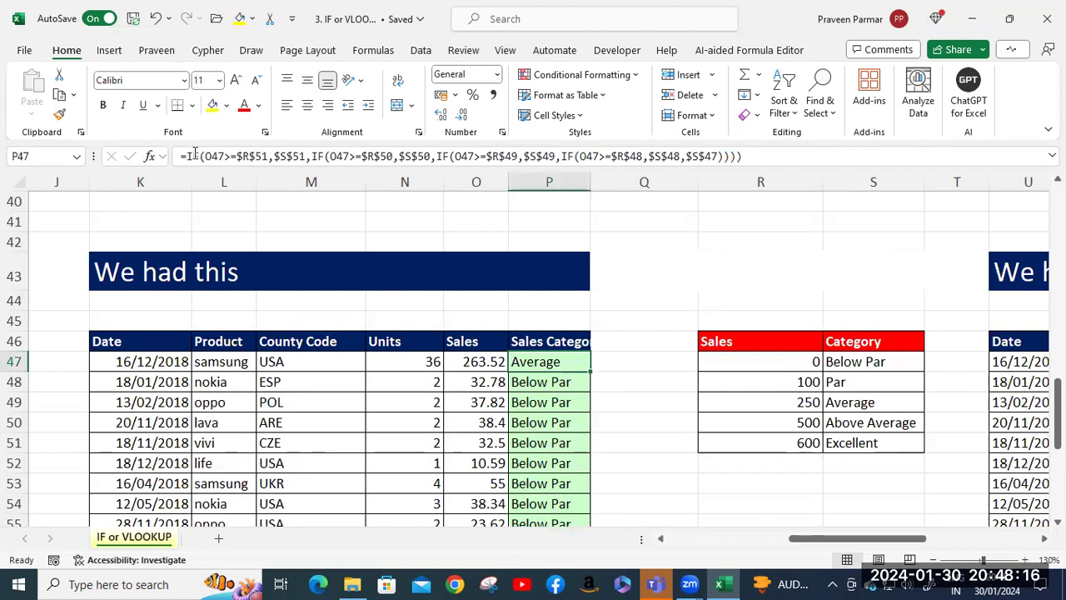
{"action": "left_click_drag", "start_coordinate": [183, 156], "coordinate": [600, 369]}
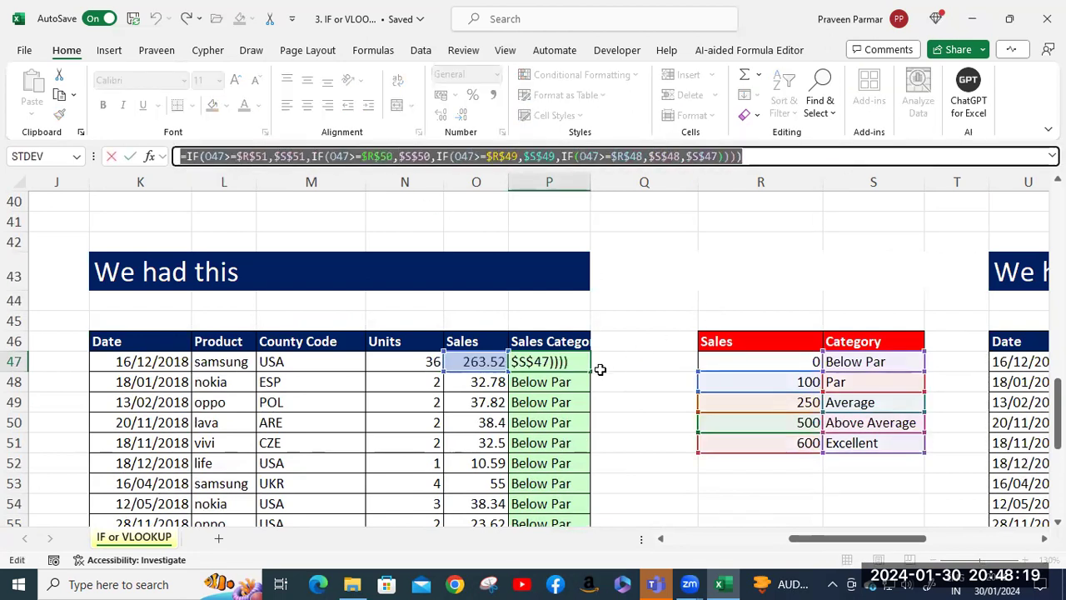
{"action": "left_click", "coordinate": [752, 156]}
{"action": "key", "text": "Return"}
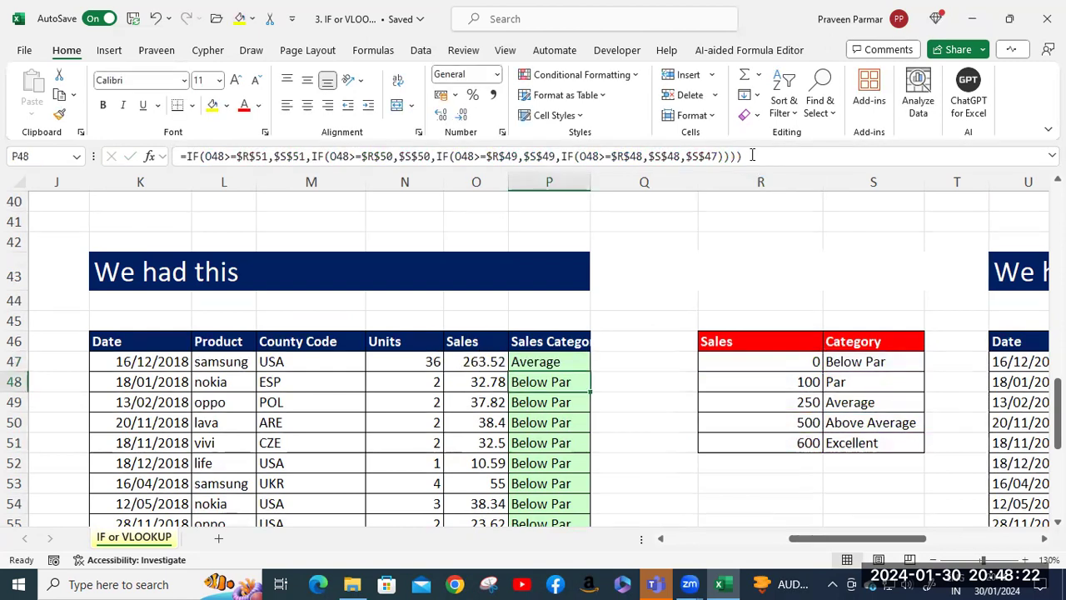
{"action": "double_click", "coordinate": [531, 366]}
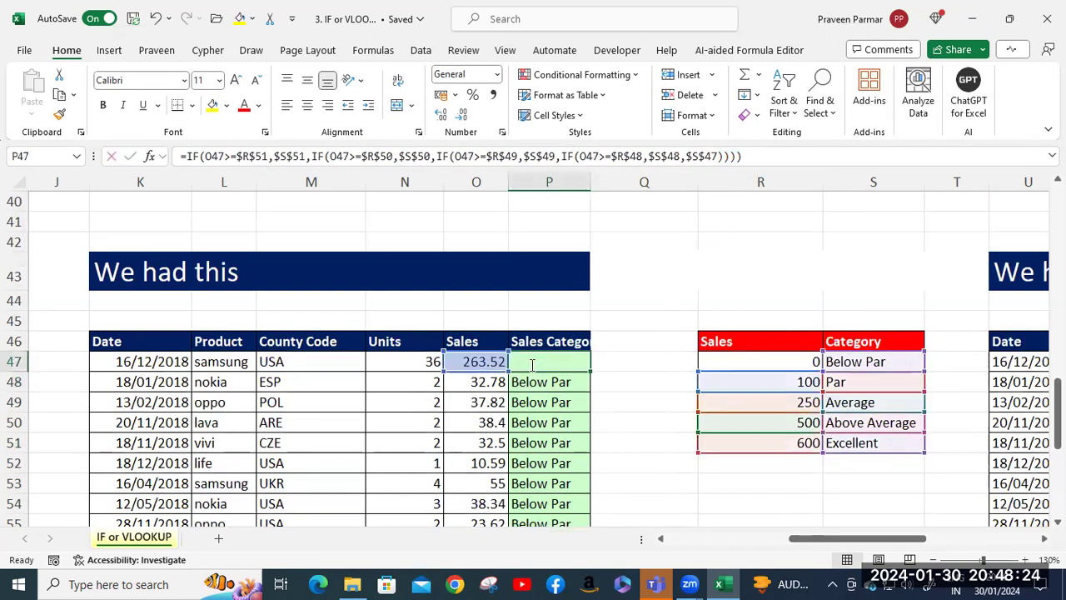
{"action": "left_click", "coordinate": [637, 379]}
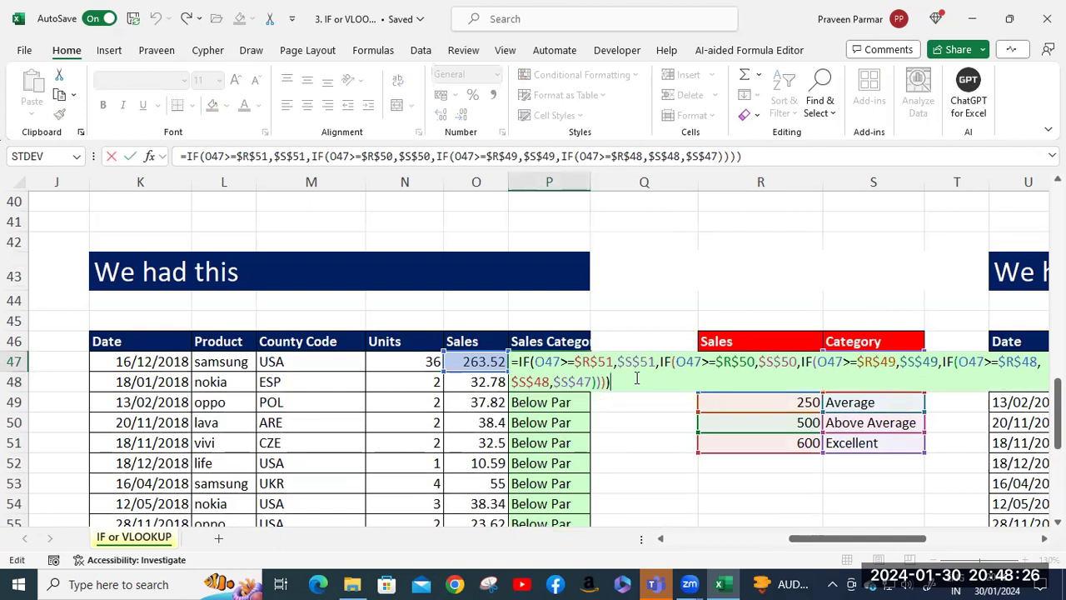
{"action": "key", "text": "Return"}
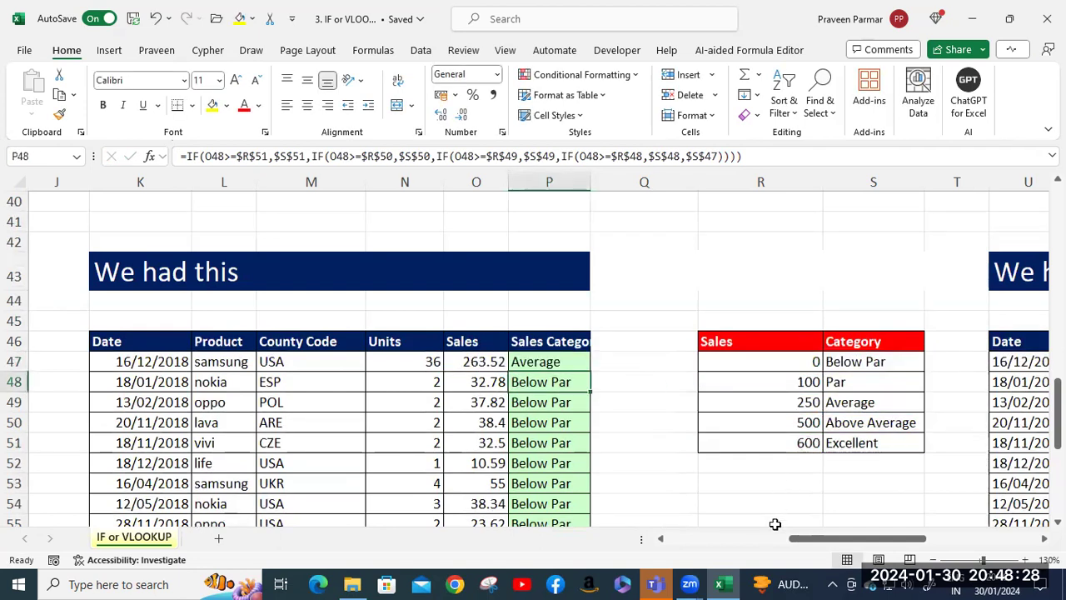
Examine the VLOOKUP formula in Z47 of the "We had this-vlookup" table and the ranges it references
{"action": "left_click_drag", "start_coordinate": [827, 541], "coordinate": [948, 542]}
{"action": "left_click", "coordinate": [616, 361]}
{"action": "double_click", "coordinate": [612, 361]}
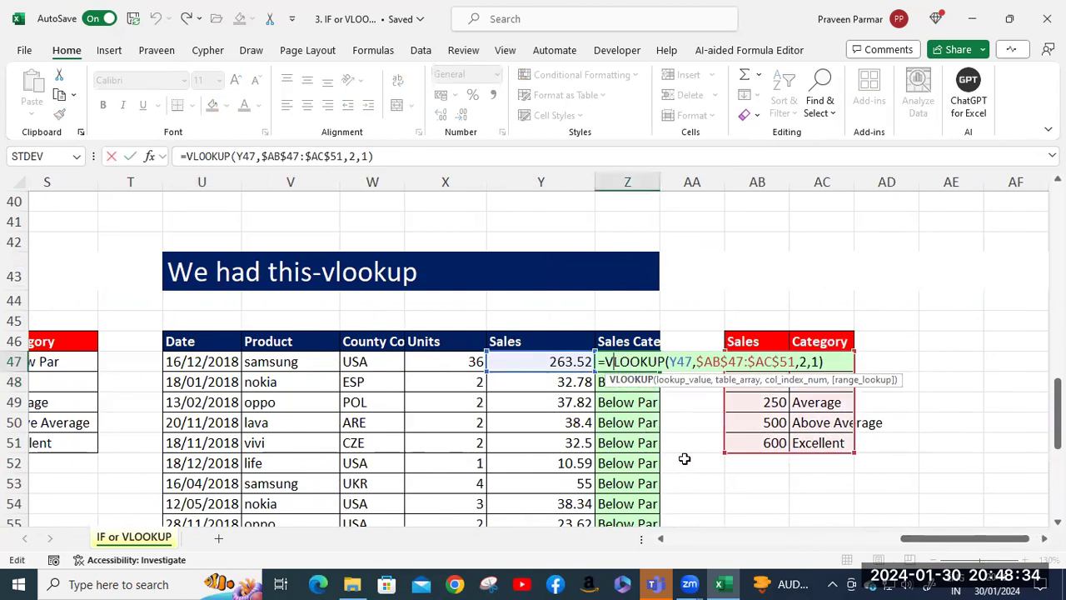
{"action": "key", "text": "Return"}
Clear the existing VLOOKUP formulas from Z47 down through Z70 in the Sales Category column
{"action": "left_click", "coordinate": [621, 364]}
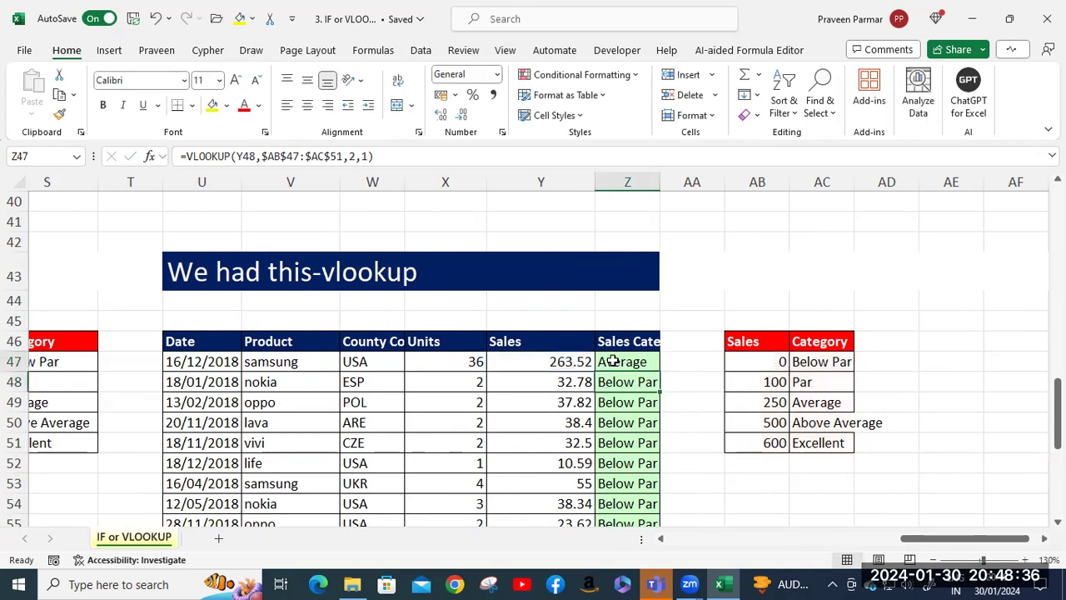
{"action": "key", "text": "ctrl+shift+Down"}
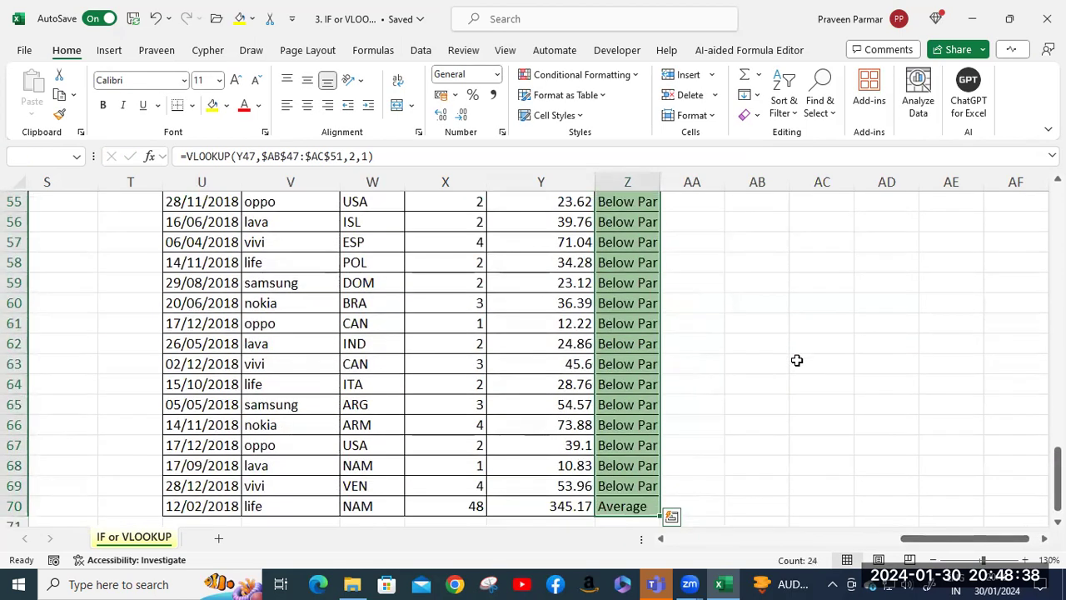
{"action": "key", "text": "Delete"}
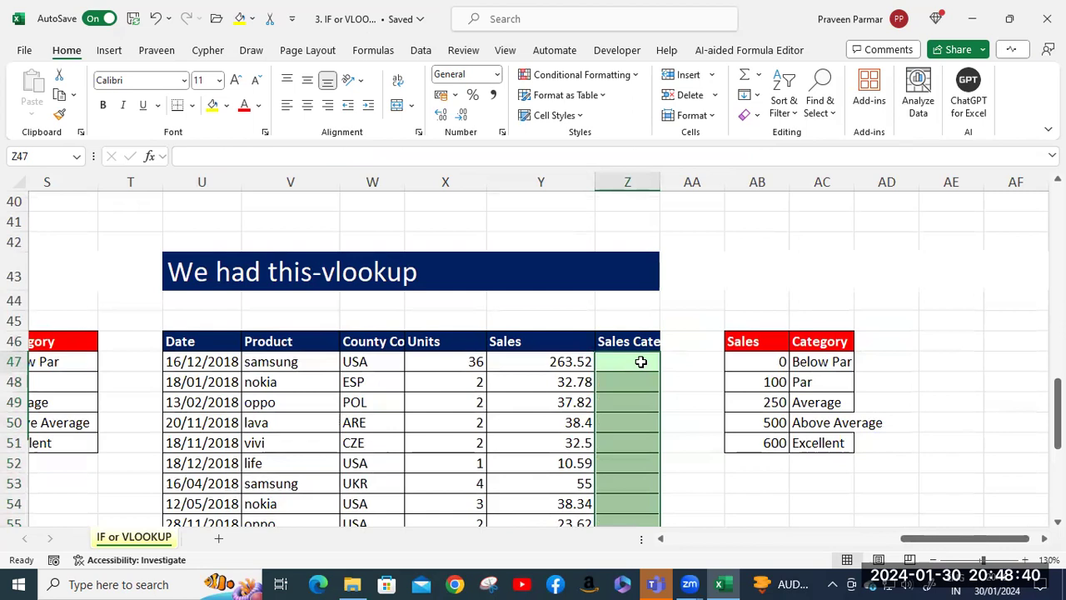
Widen columns AC and Z so that the category names and the Sales Category header fit fully
{"action": "left_click", "coordinate": [638, 361]}
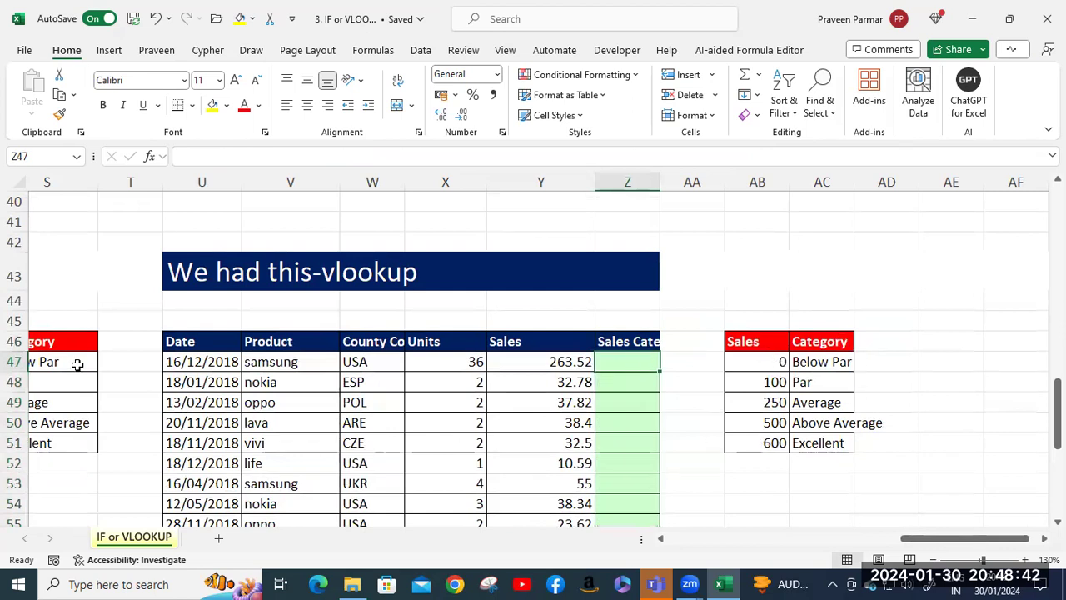
{"action": "left_click_drag", "start_coordinate": [853, 182], "coordinate": [906, 182]}
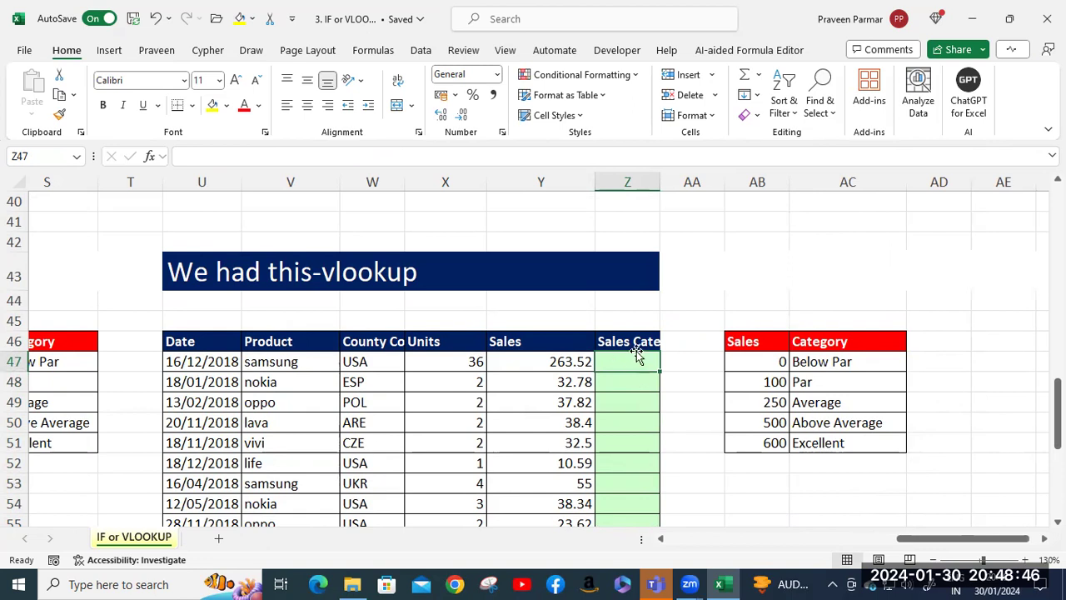
{"action": "left_click_drag", "start_coordinate": [661, 179], "coordinate": [692, 181]}
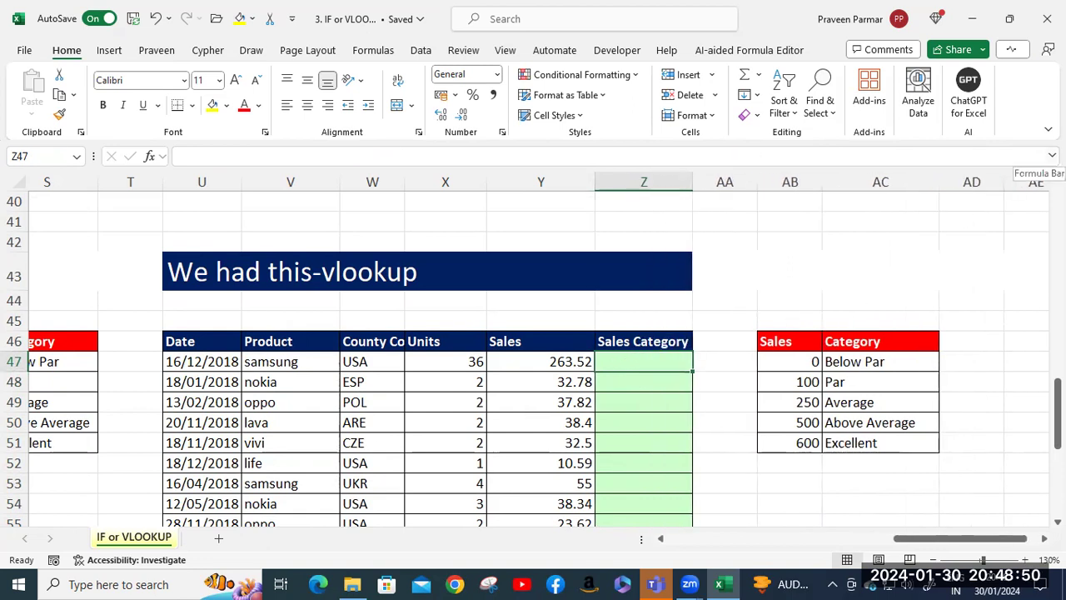
Enter =VLOOKUP(Y47,$AB$46:$AC$51,2,TRUE) in Z47, using an absolute table range and approximate match
{"action": "type", "text": "=vl"}
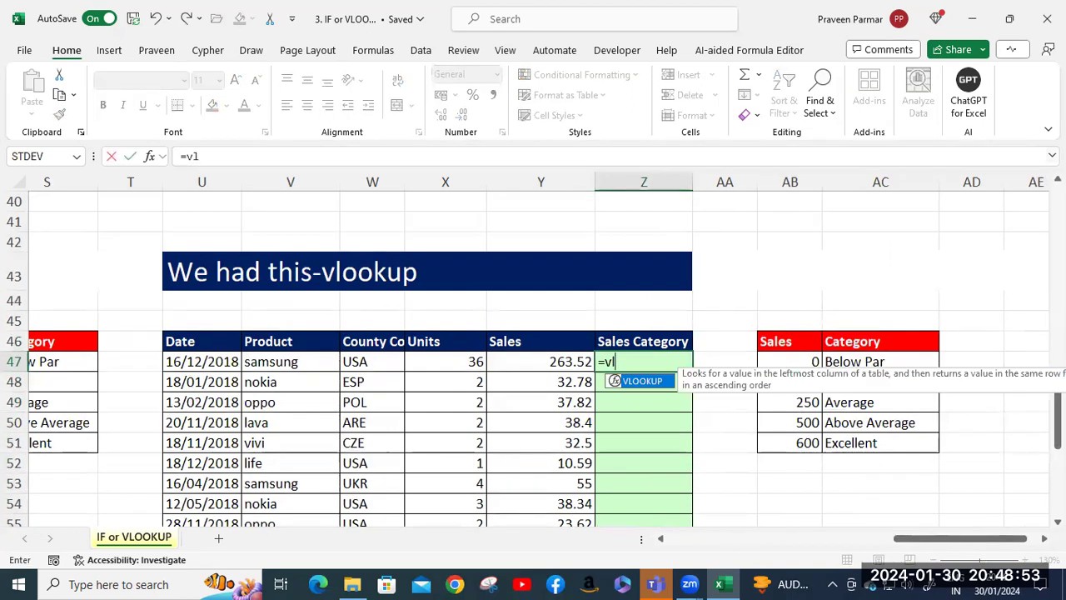
{"action": "key", "text": "Tab"}
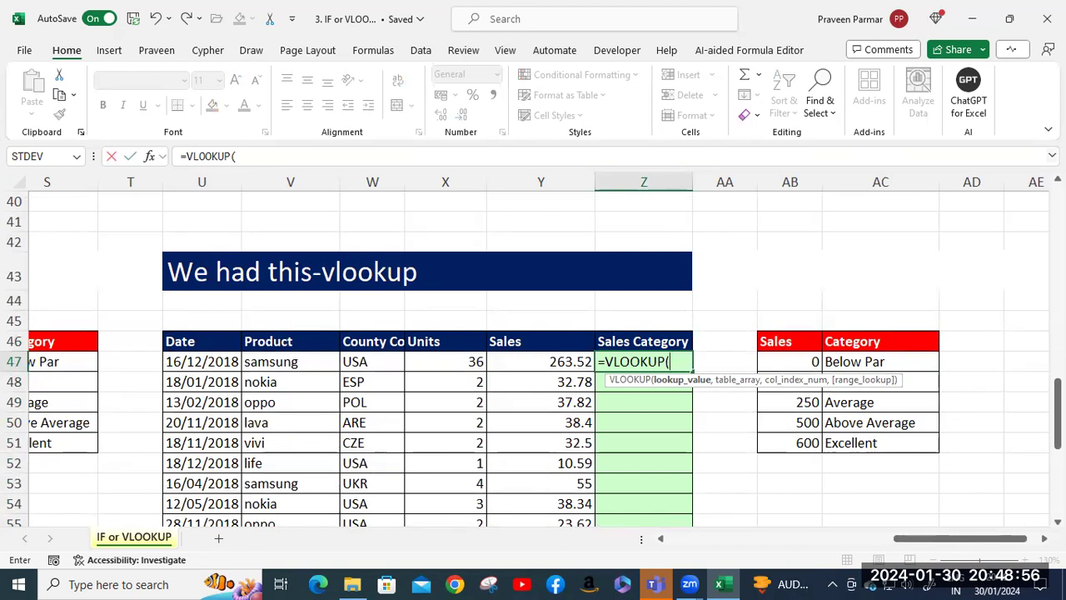
{"action": "left_click", "coordinate": [552, 362]}
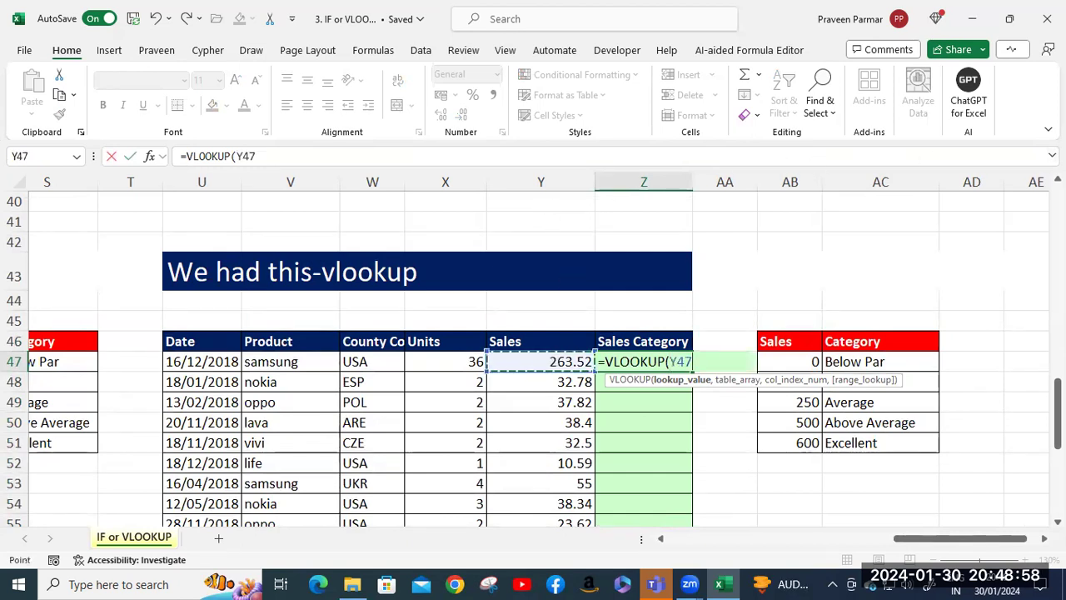
{"action": "type", "text": ","}
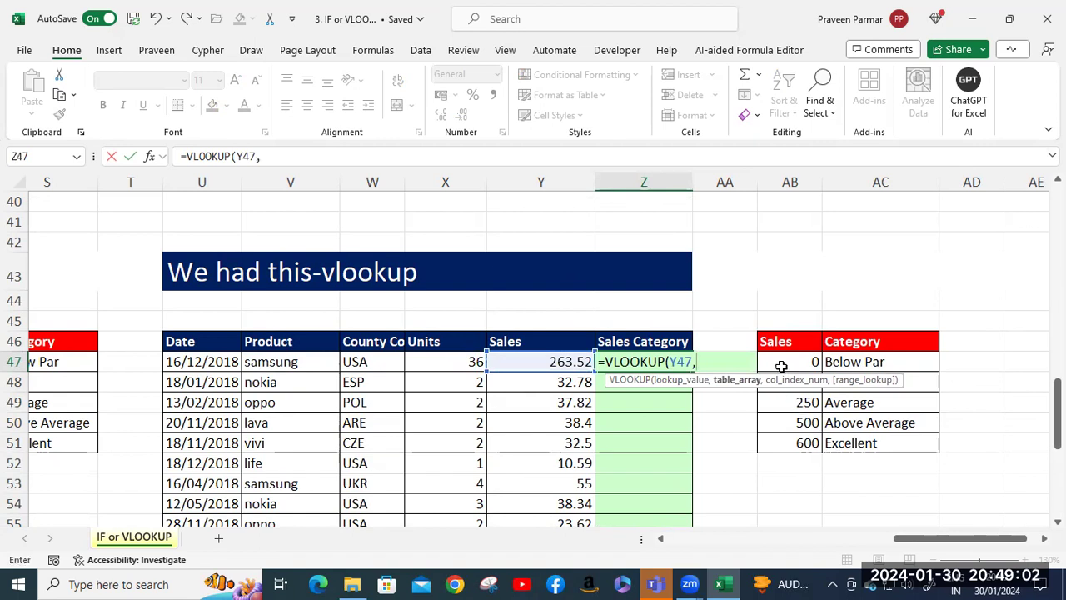
{"action": "left_click", "coordinate": [775, 341]}
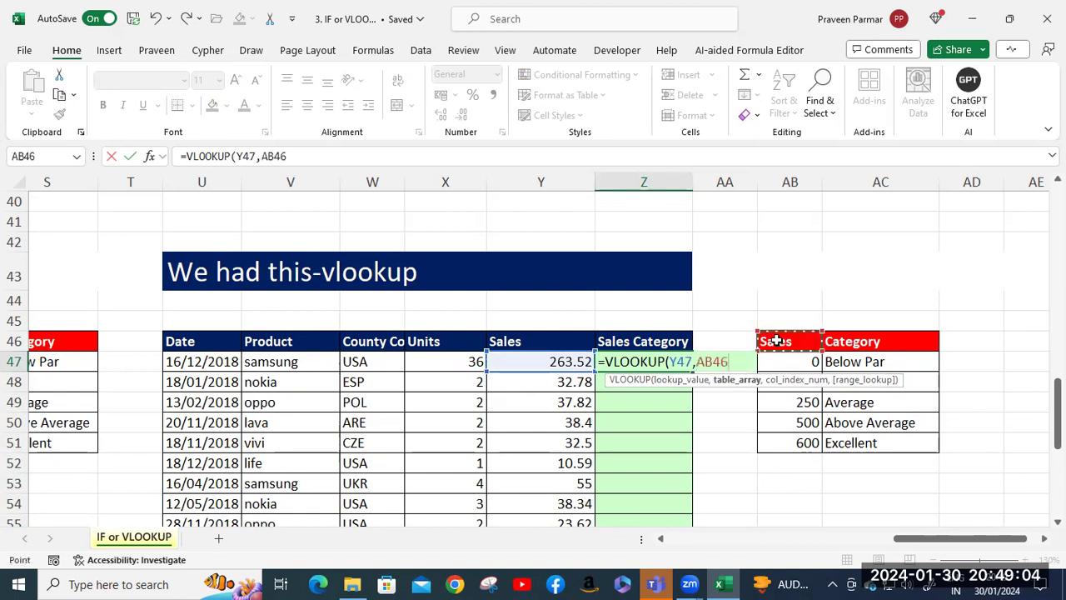
{"action": "left_click", "coordinate": [898, 439], "text": "shift"}
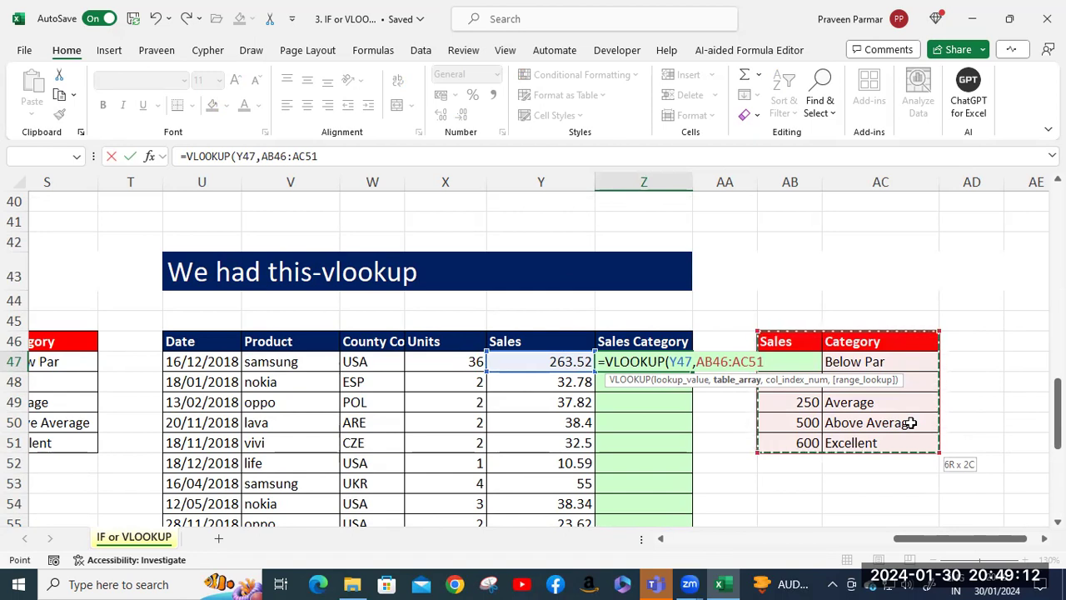
{"action": "key", "text": "F4"}
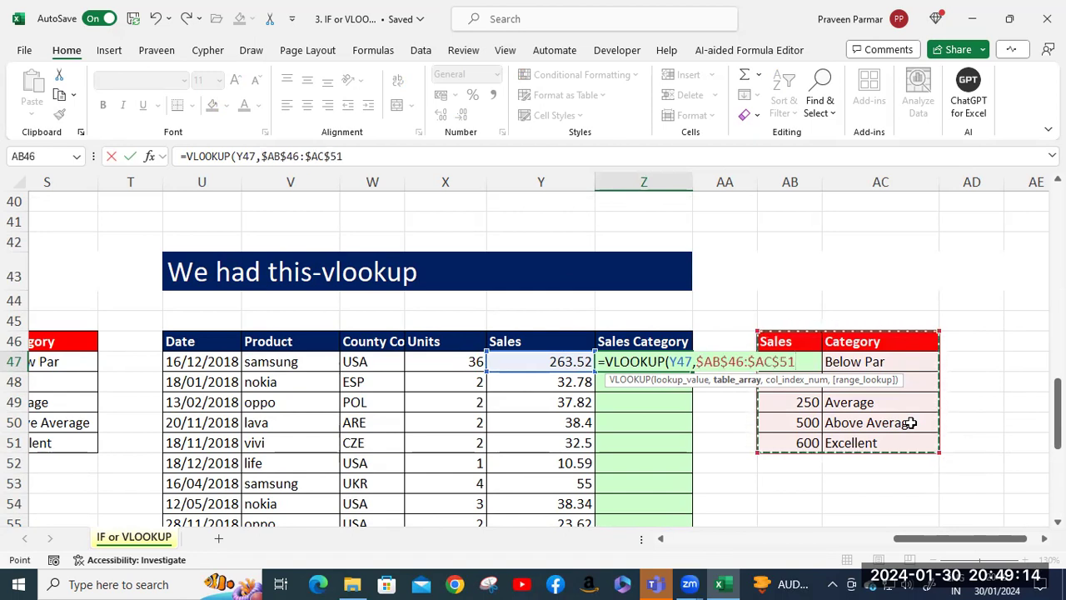
{"action": "type", "text": ","}
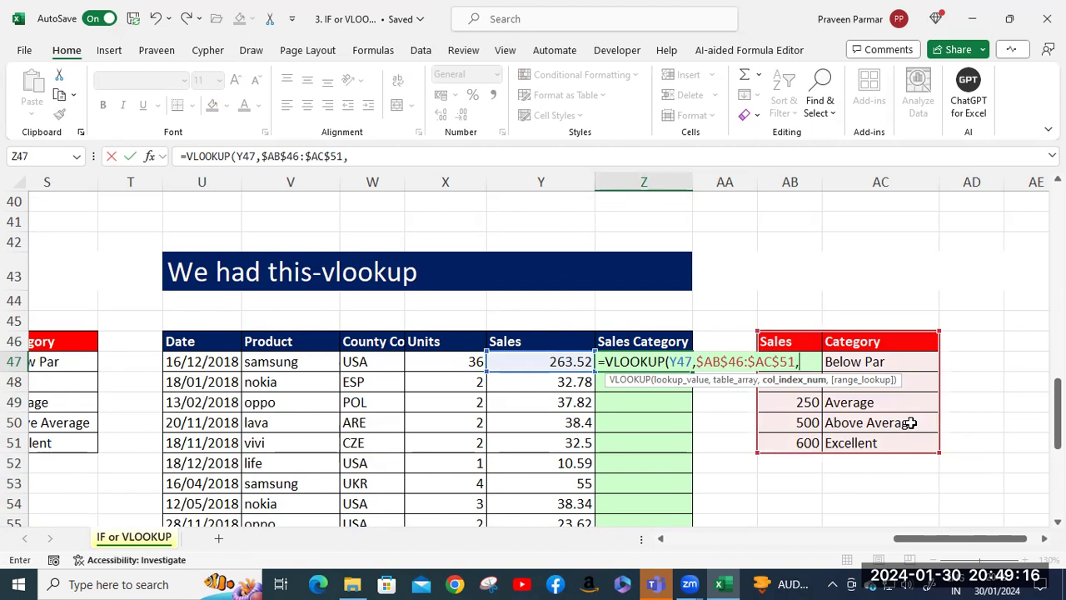
{"action": "type", "text": "2,"}
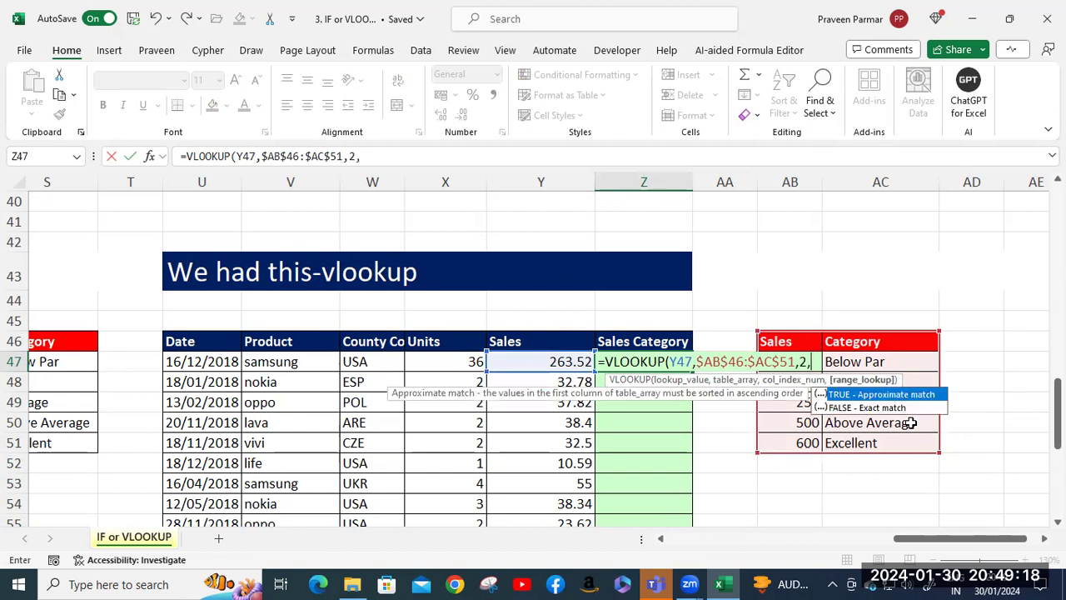
{"action": "key", "text": "Tab"}
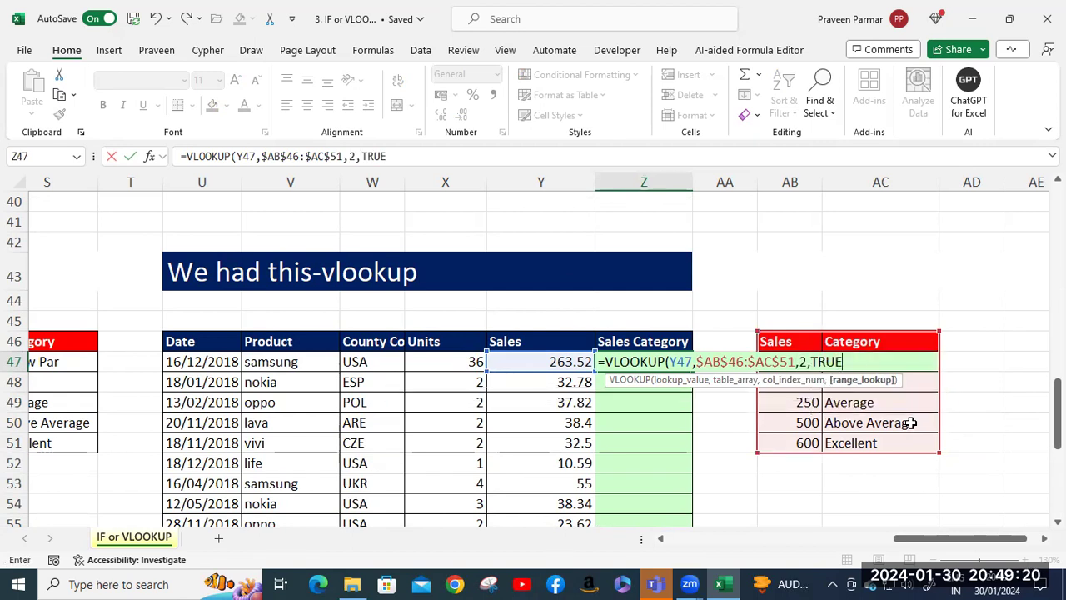
{"action": "type", "text": ")"}
{"action": "key", "text": "Return"}
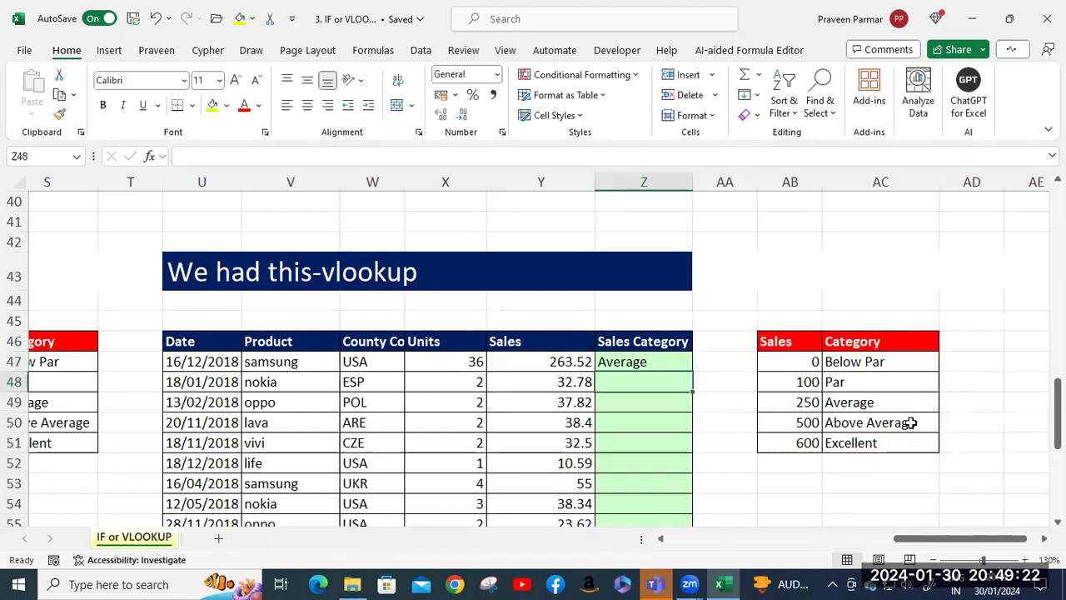
Fill the VLOOKUP formula from Z47 down through Z70 and look over the copied results
{"action": "left_click", "coordinate": [641, 361]}
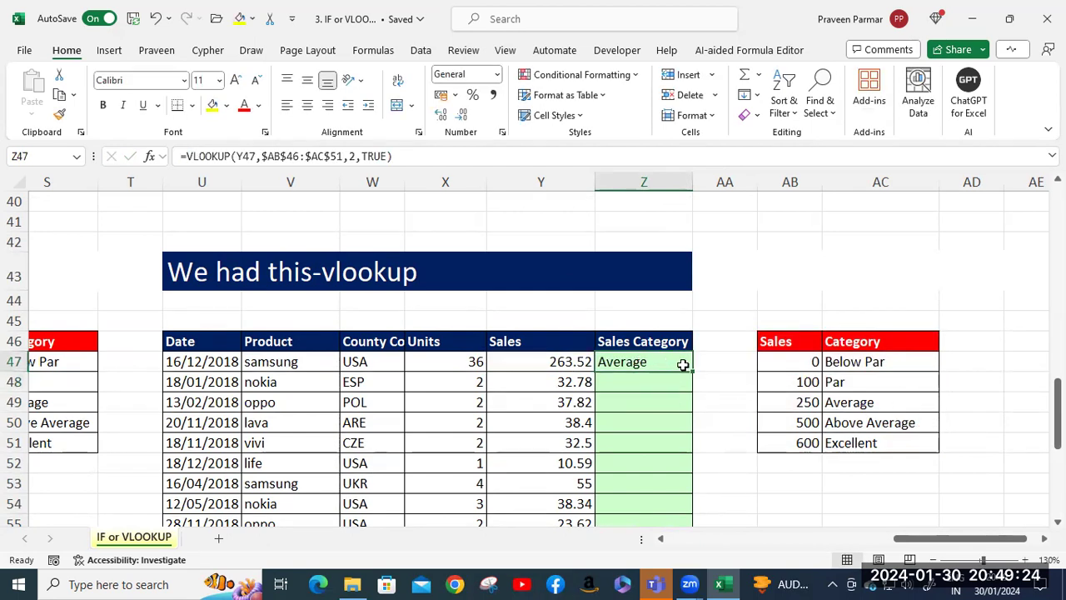
{"action": "double_click", "coordinate": [692, 371]}
{"action": "scroll", "coordinate": [670, 369], "scroll_direction": "down", "scroll_amount": 8}
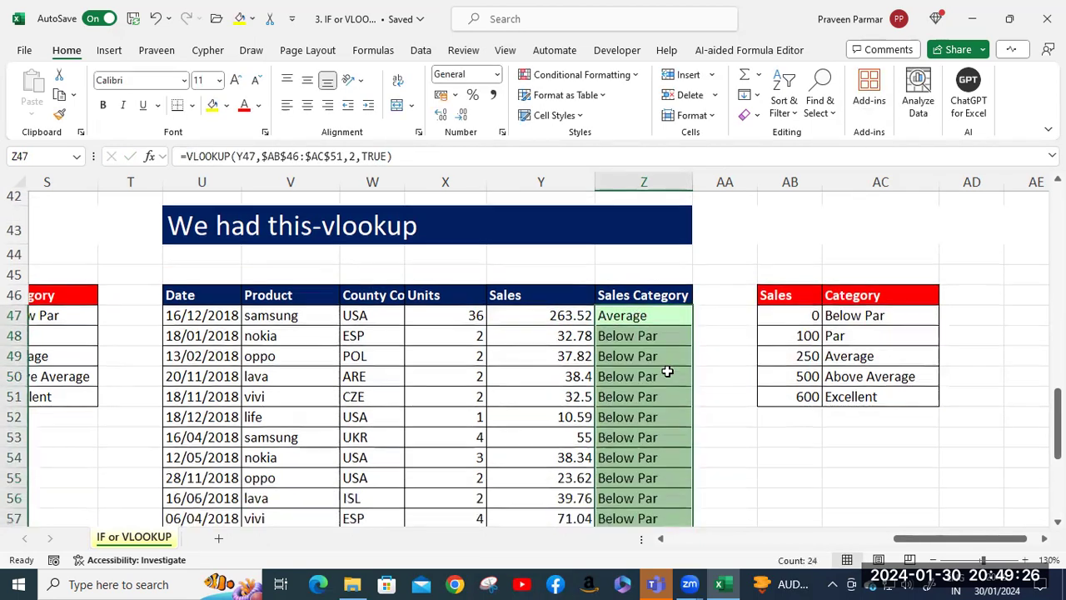
{"action": "scroll", "coordinate": [667, 371], "scroll_direction": "up", "scroll_amount": 7}
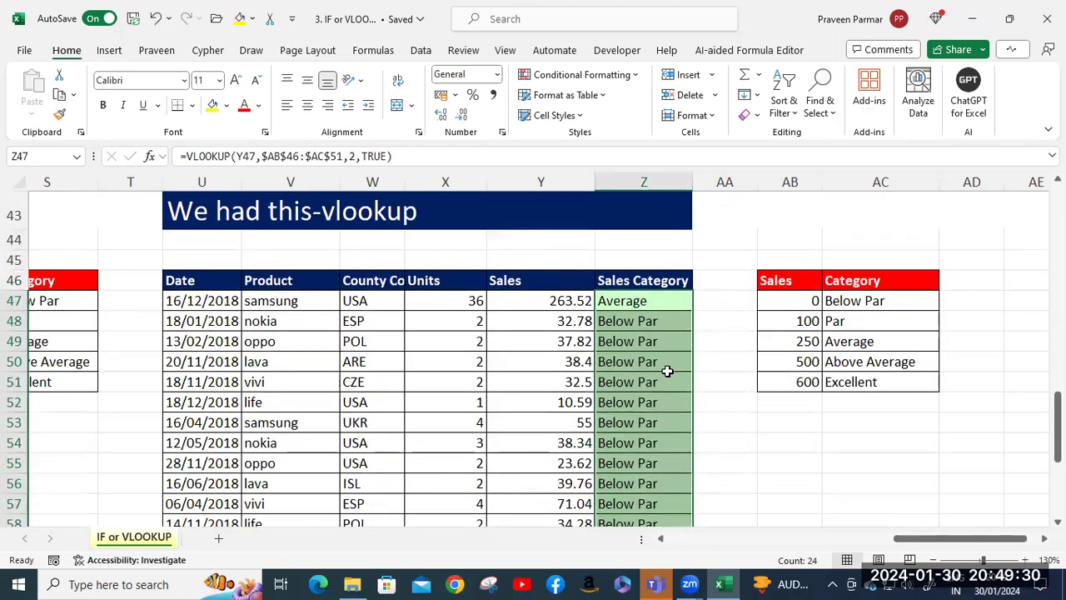
Change the Sales value in Y48 to 132.78 to test the category lookup
{"action": "left_click", "coordinate": [469, 321]}
{"action": "left_click", "coordinate": [529, 319]}
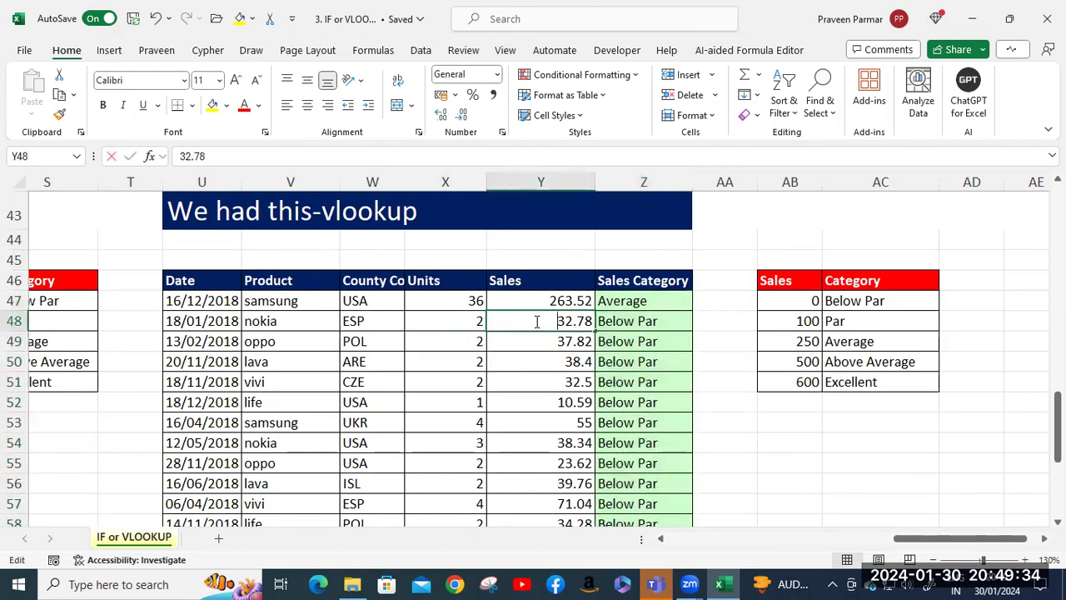
{"action": "double_click", "coordinate": [535, 321]}
{"action": "type", "text": "1"}
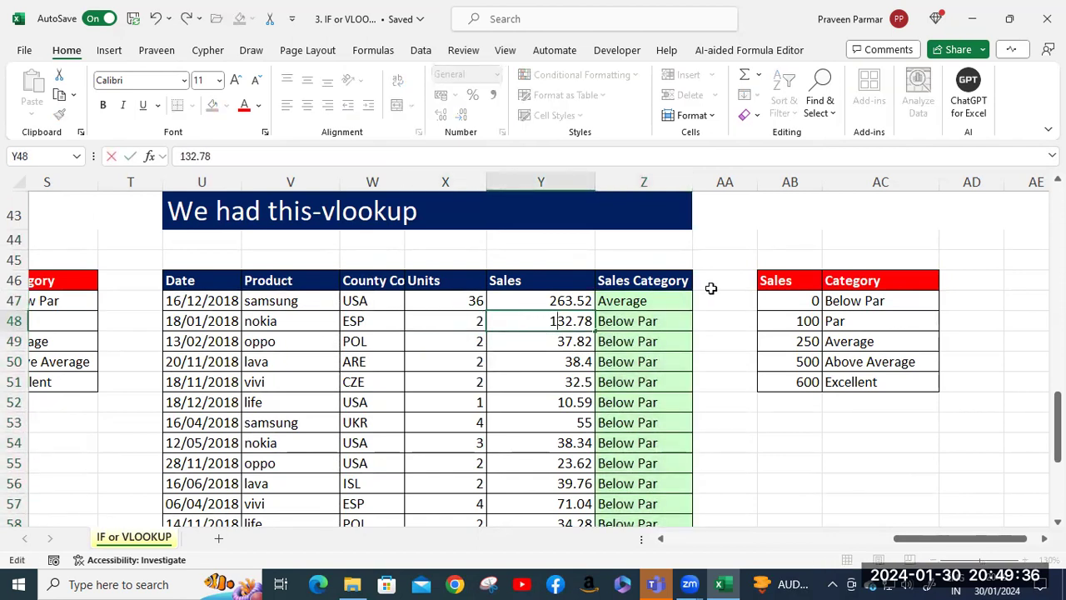
{"action": "key", "text": "Return"}
Change the Sales value in Y51 to 325
{"action": "double_click", "coordinate": [564, 382]}
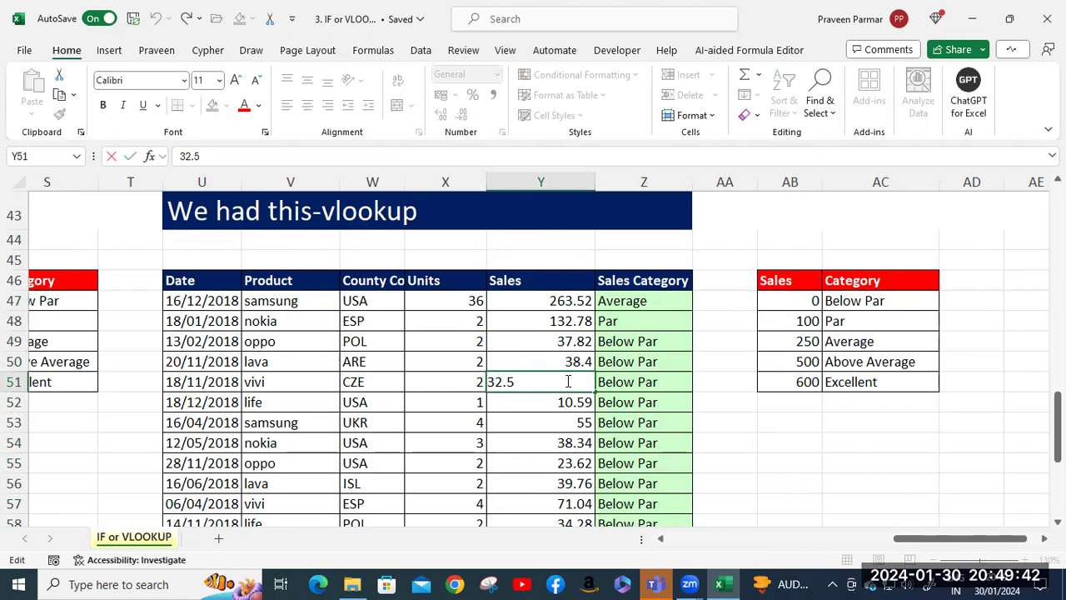
{"action": "key", "text": "BackSpace"}
{"action": "key", "text": "BackSpace"}
{"action": "key", "text": "Return"}
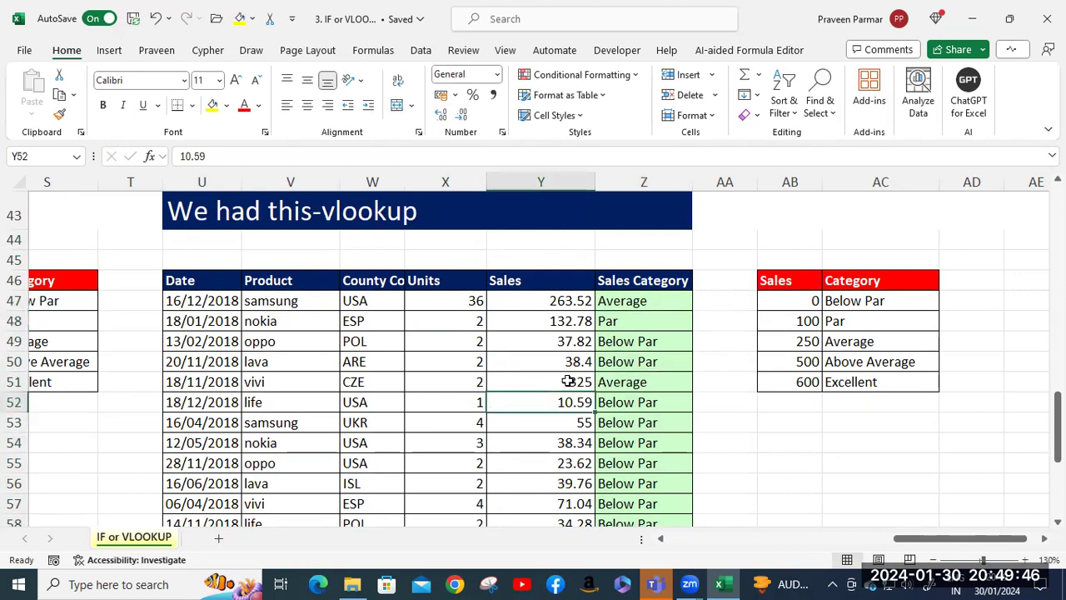
Change the Sales value in Y55 to 223.62 and compare its category with the threshold table
{"action": "scroll", "coordinate": [568, 381], "scroll_direction": "down", "scroll_amount": 2}
{"action": "left_click", "coordinate": [557, 341]}
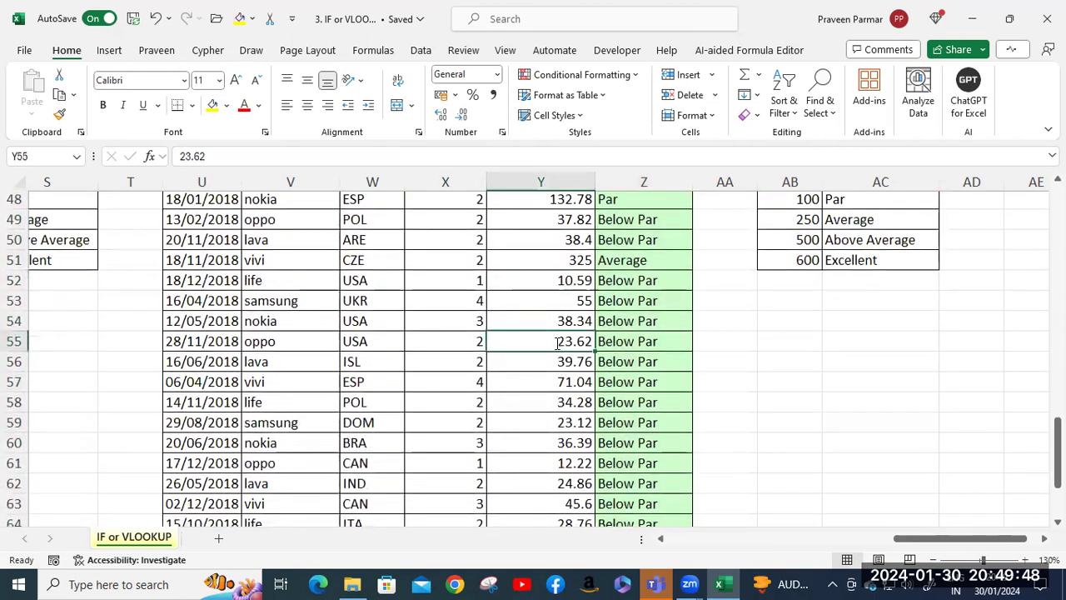
{"action": "double_click", "coordinate": [557, 342]}
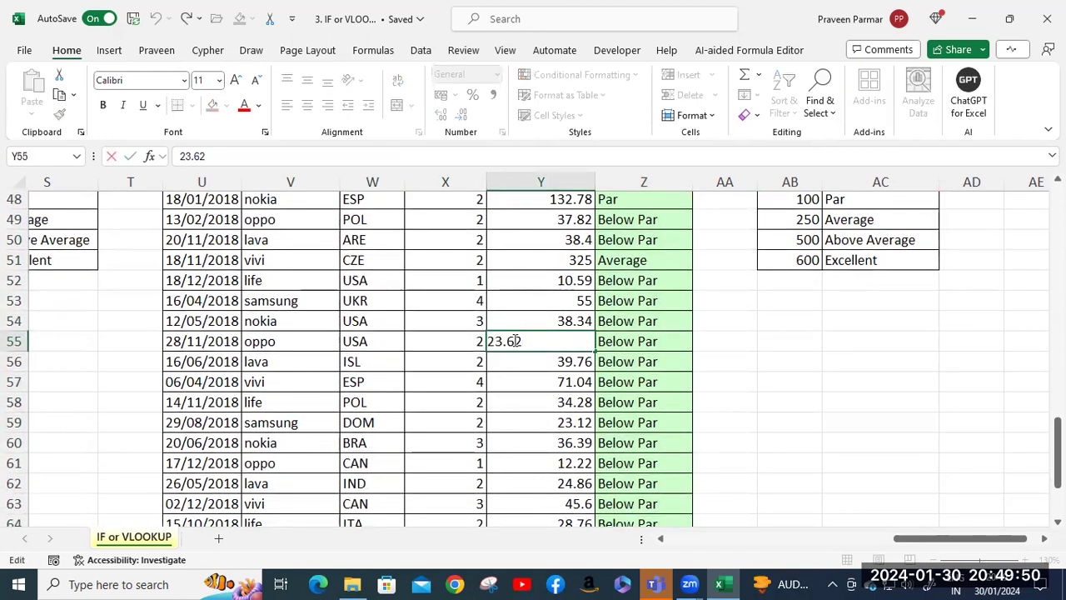
{"action": "type", "text": "2"}
{"action": "key", "text": "Return"}
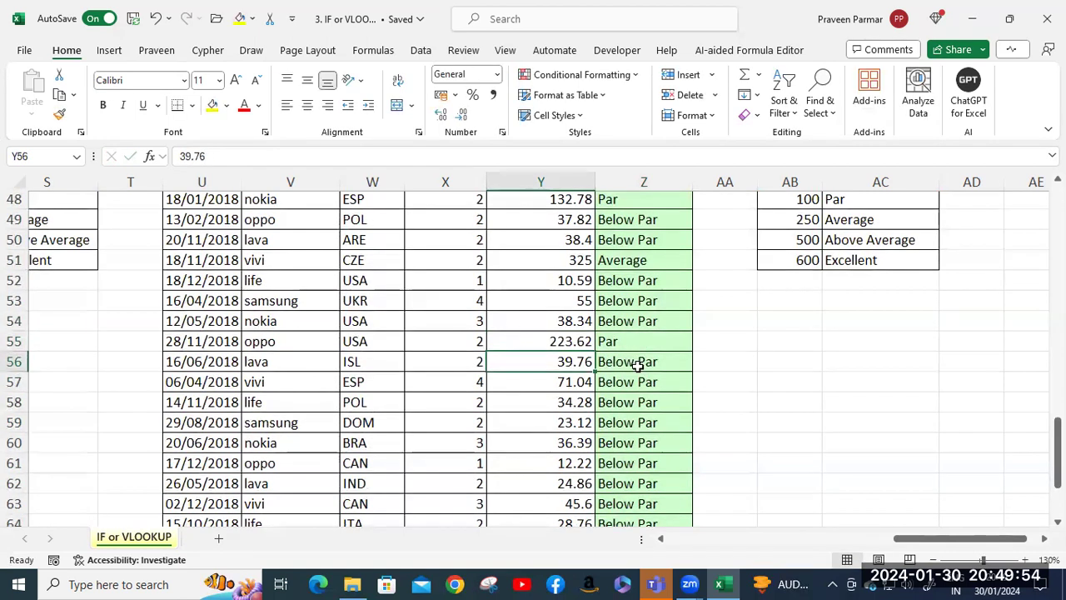
{"action": "scroll", "coordinate": [637, 365], "scroll_direction": "up", "scroll_amount": 1}
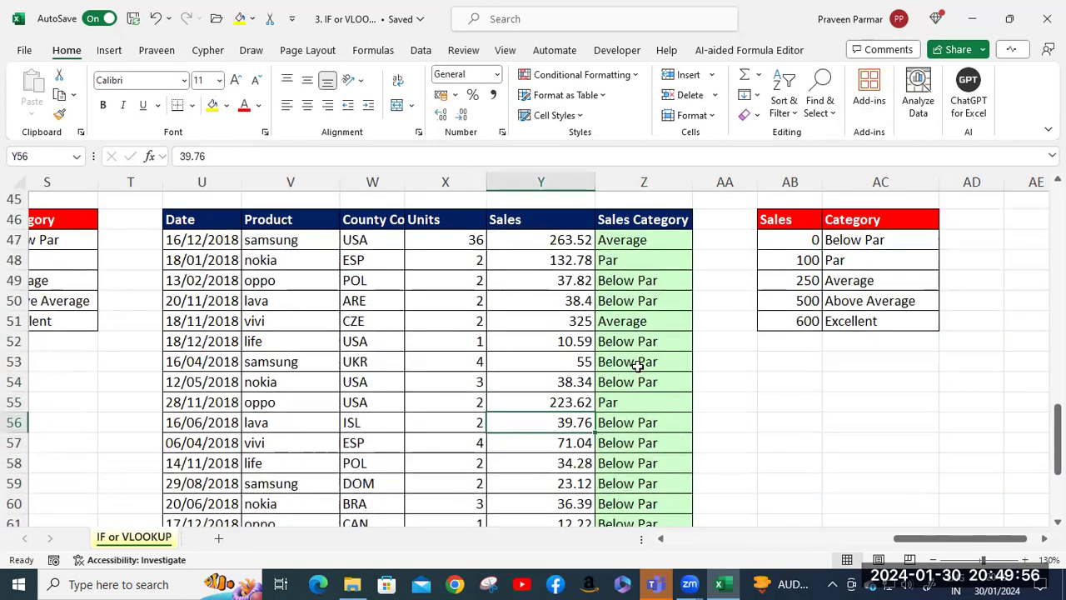
Change the Sales value in Y60 to 536.39
{"action": "scroll", "coordinate": [643, 363], "scroll_direction": "down", "scroll_amount": 2}
{"action": "left_click", "coordinate": [555, 381]}
{"action": "key", "text": "F2"}
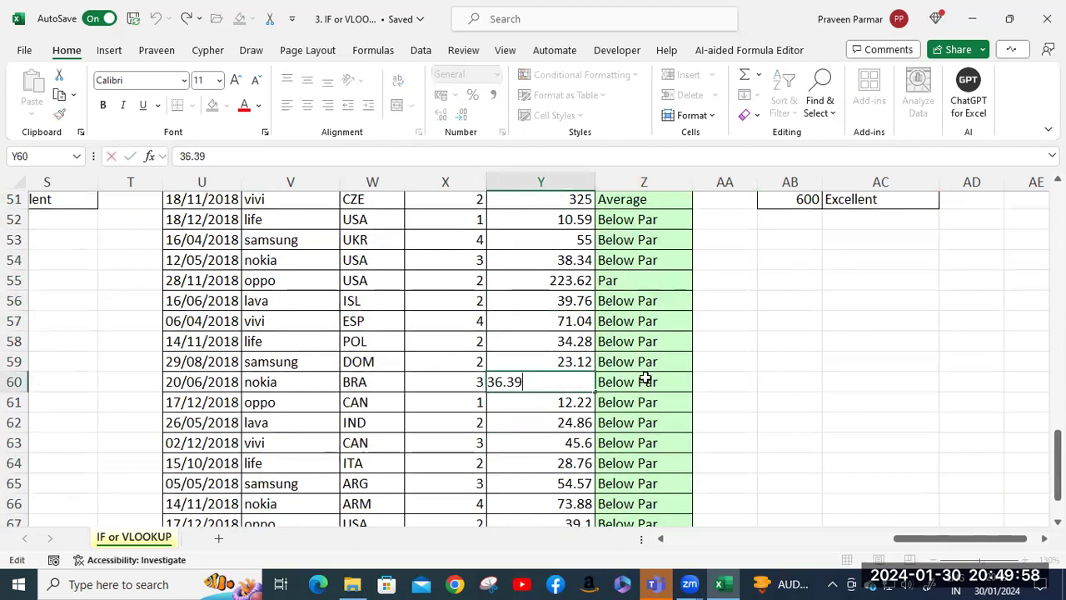
{"action": "left_click", "coordinate": [492, 382]}
{"action": "type", "text": "5"}
{"action": "key", "text": "Return"}
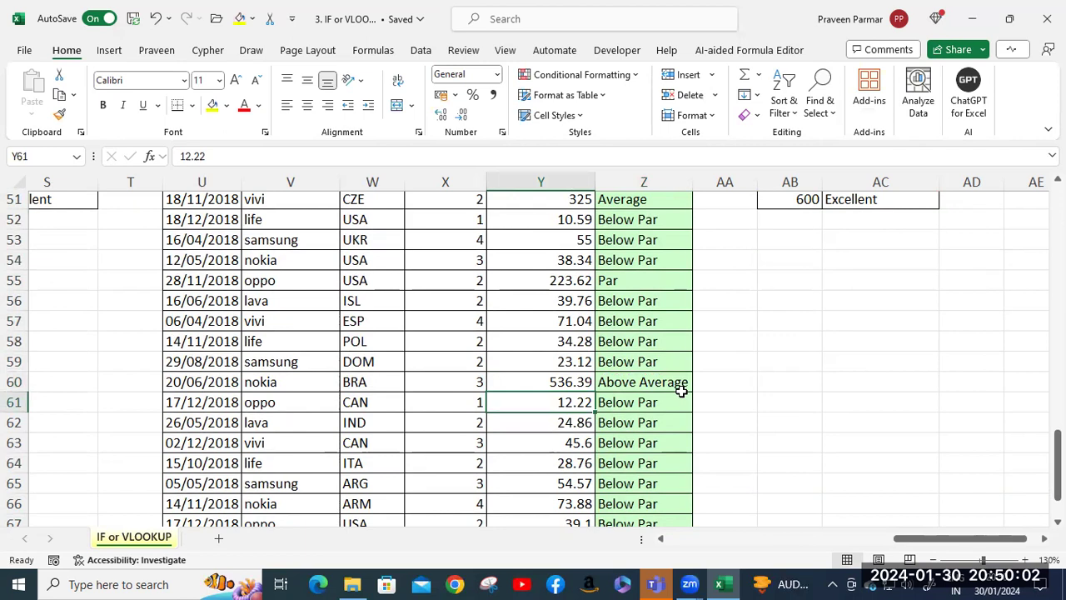
Close the IF or VLOOKUP workbook and open 4. VLOOKUP Optimization from the 3. Excel Lookup Functions folder
{"action": "scroll", "coordinate": [681, 388], "scroll_direction": "down", "scroll_amount": 2}
{"action": "scroll", "coordinate": [683, 388], "scroll_direction": "up", "scroll_amount": 4}
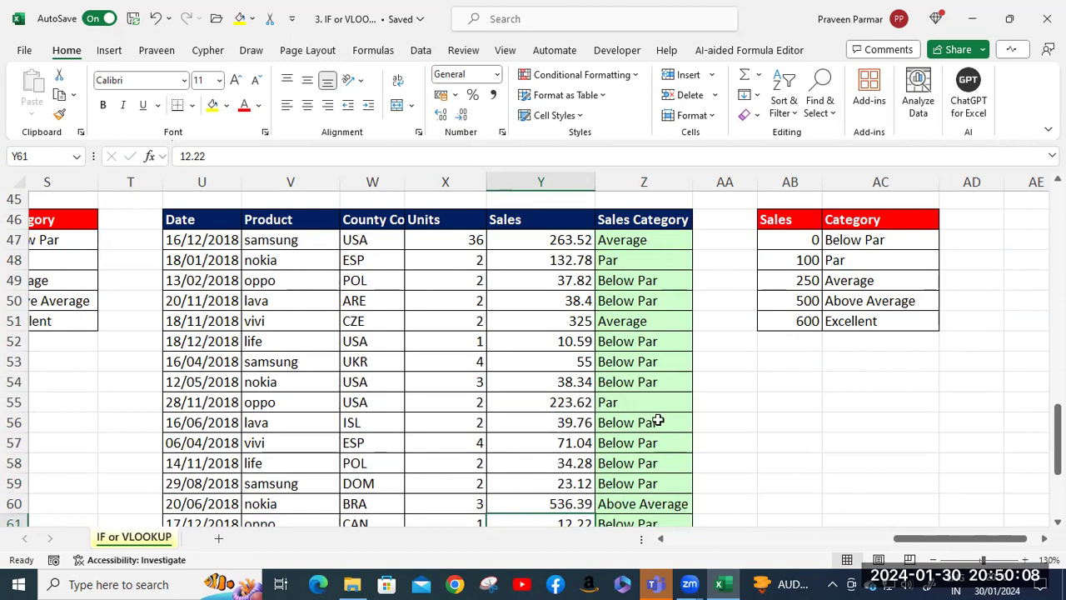
{"action": "scroll", "coordinate": [661, 414], "scroll_direction": "down", "scroll_amount": 3}
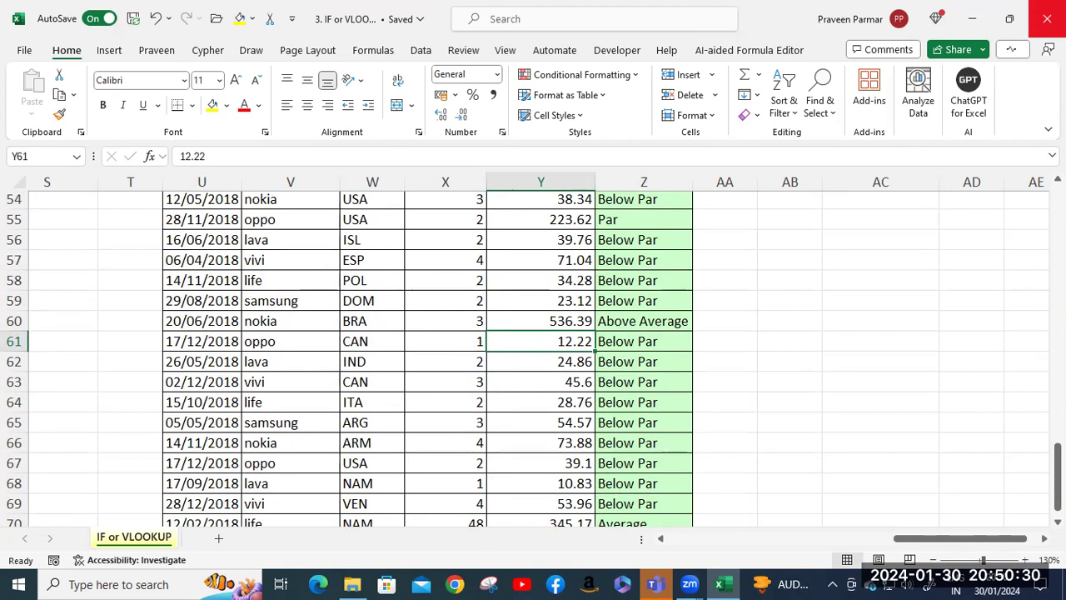
{"action": "left_click", "coordinate": [1039, 26]}
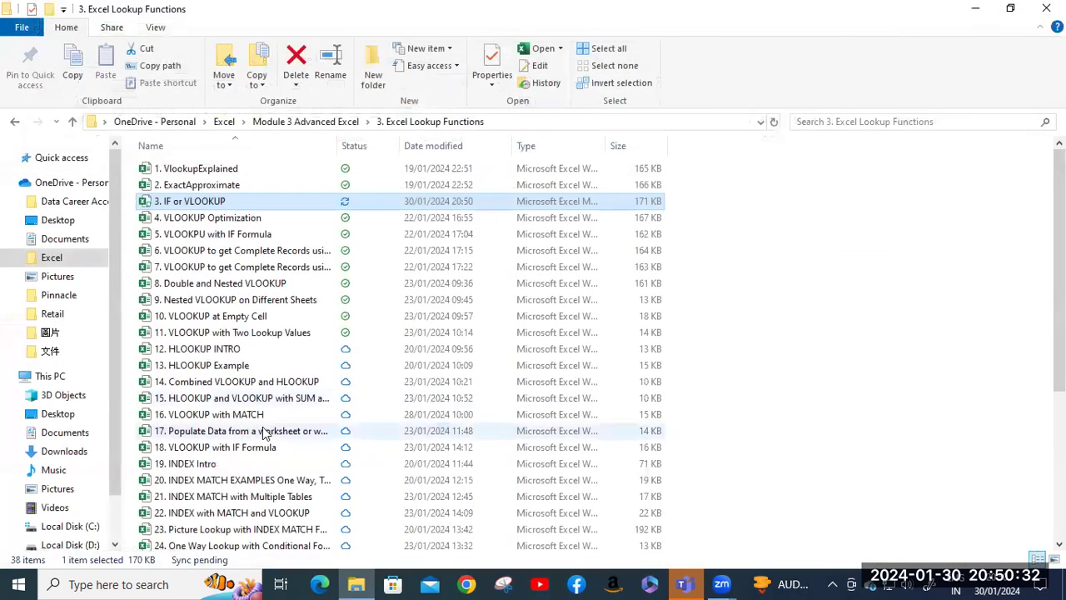
{"action": "left_click", "coordinate": [177, 221]}
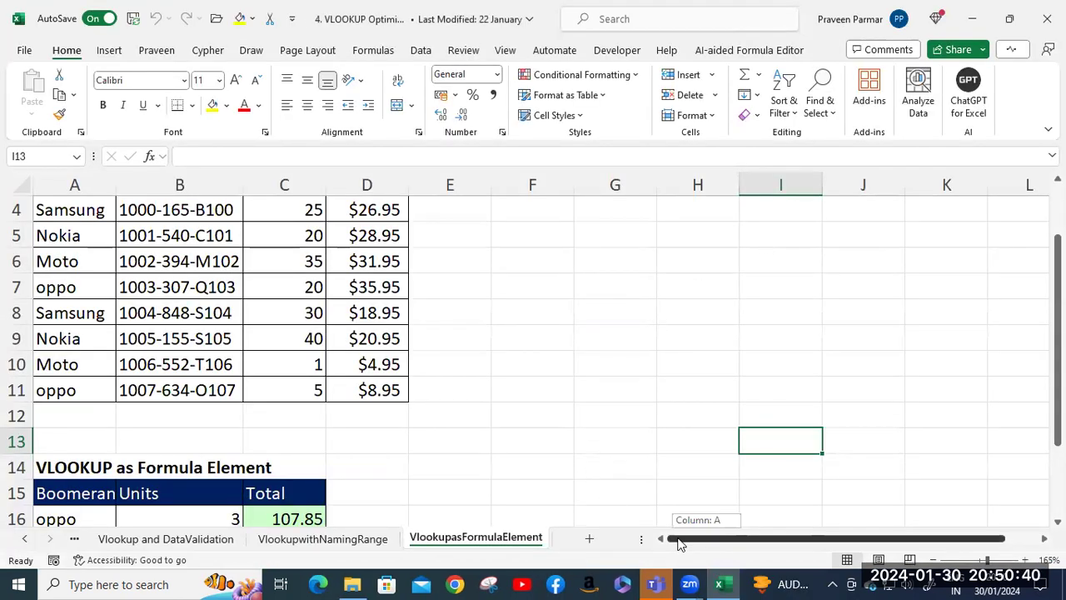
Examine the product table's first record and the VLOOKUP as Formula Element example beneath it
{"action": "scroll", "coordinate": [264, 347], "scroll_direction": "up", "scroll_amount": 1}
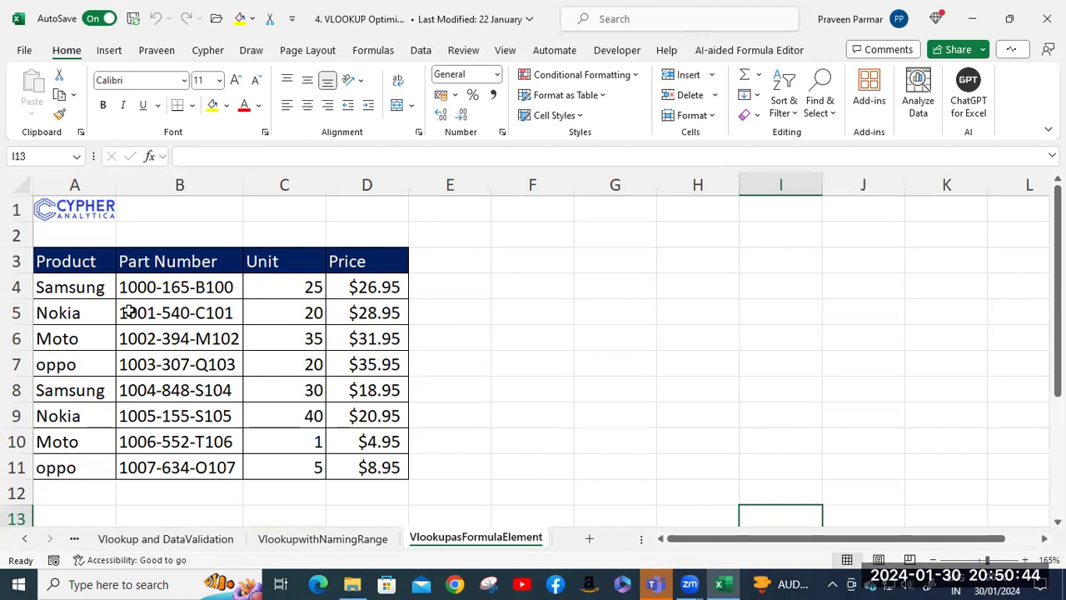
{"action": "left_click", "coordinate": [78, 285]}
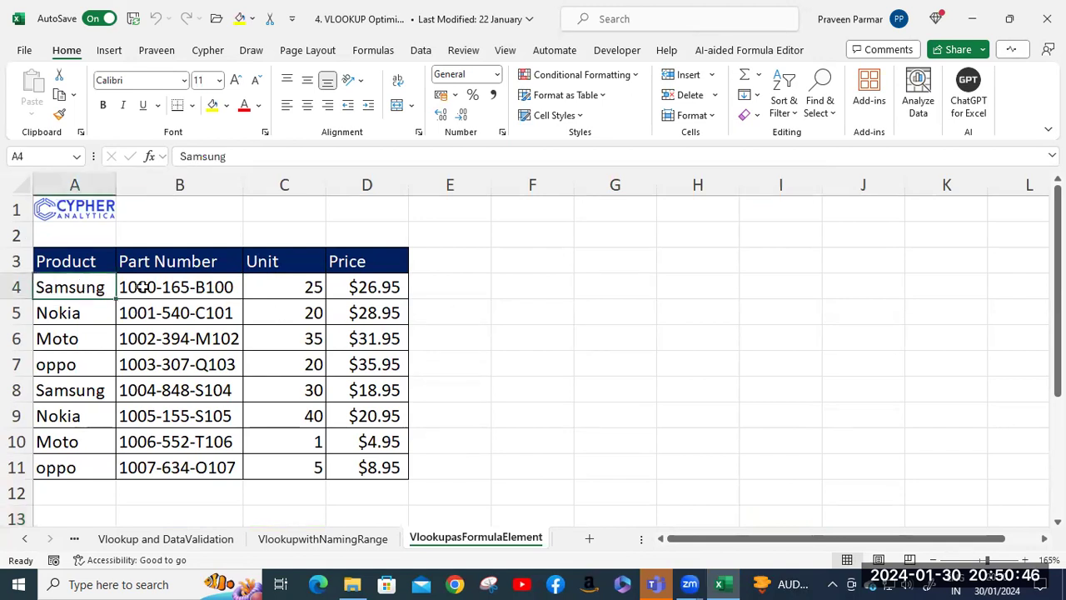
{"action": "left_click", "coordinate": [169, 286]}
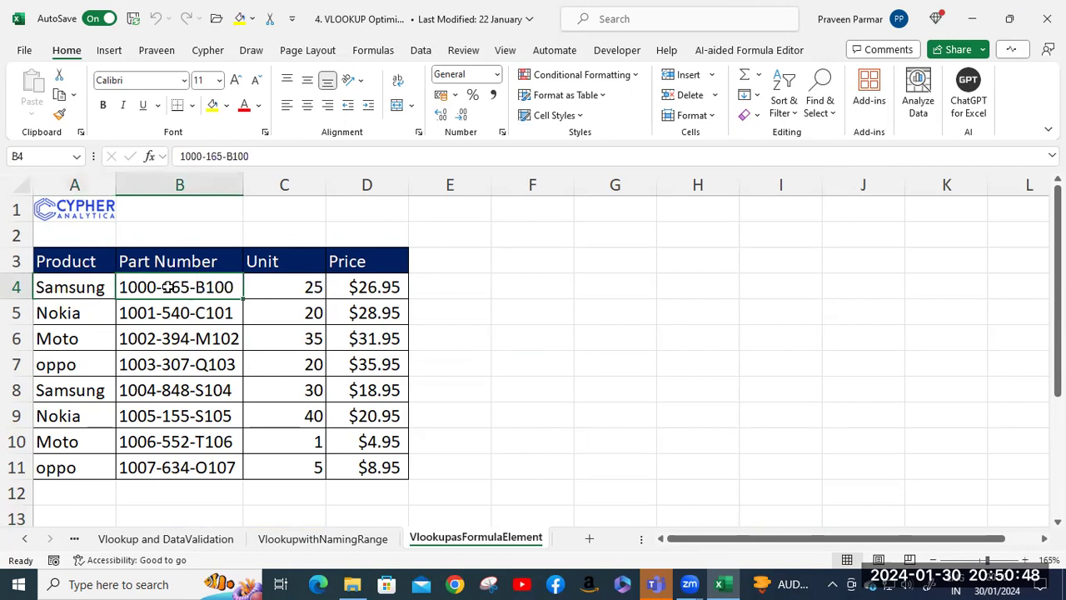
{"action": "left_click", "coordinate": [312, 287]}
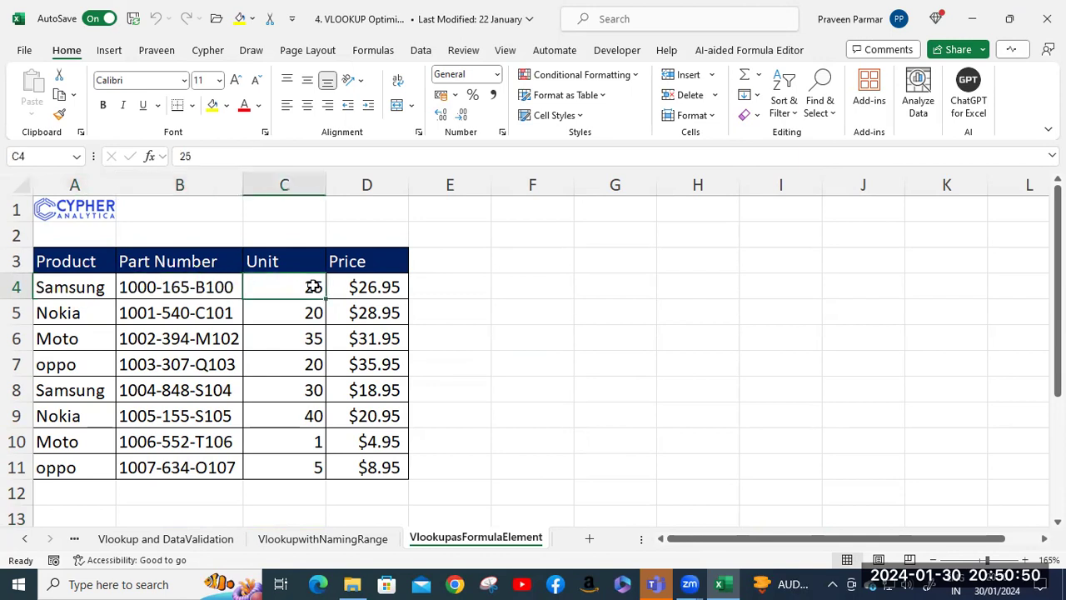
{"action": "left_click", "coordinate": [387, 286]}
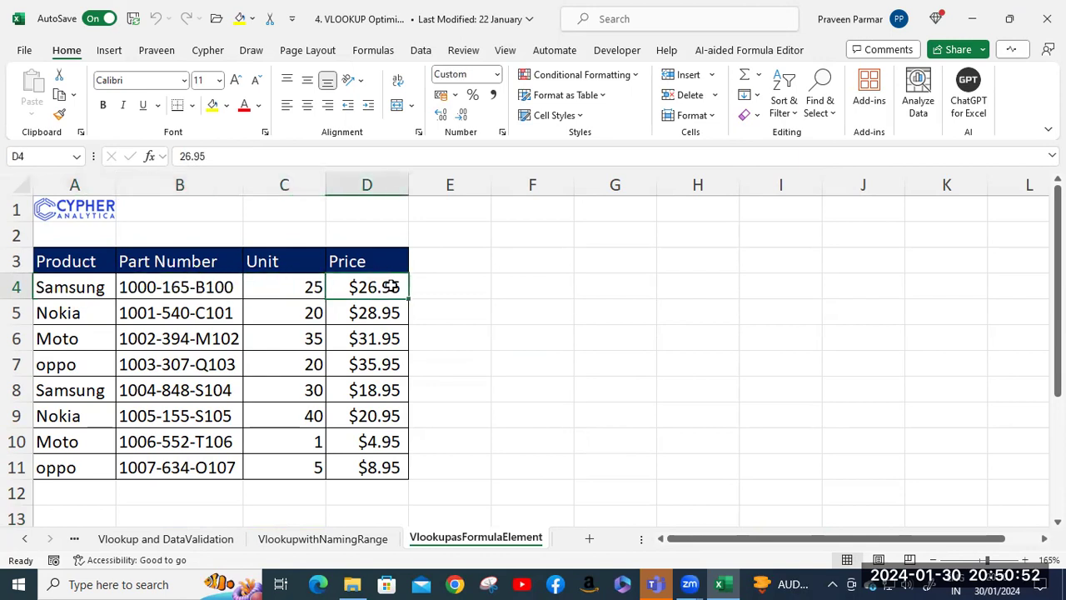
{"action": "scroll", "coordinate": [387, 352], "scroll_direction": "down", "scroll_amount": 2}
{"action": "scroll", "coordinate": [386, 352], "scroll_direction": "down", "scroll_amount": 1}
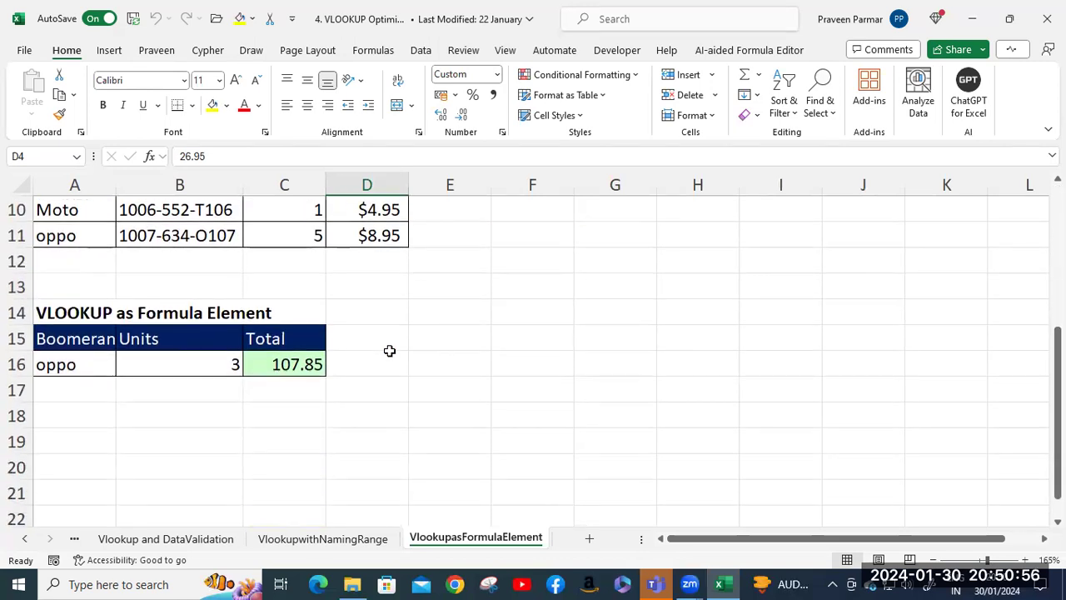
Switch to the Vlookup with iferror sheet and review its product table and the IFERROR example
{"action": "left_click", "coordinate": [137, 540]}
{"action": "left_click", "coordinate": [24, 539]}
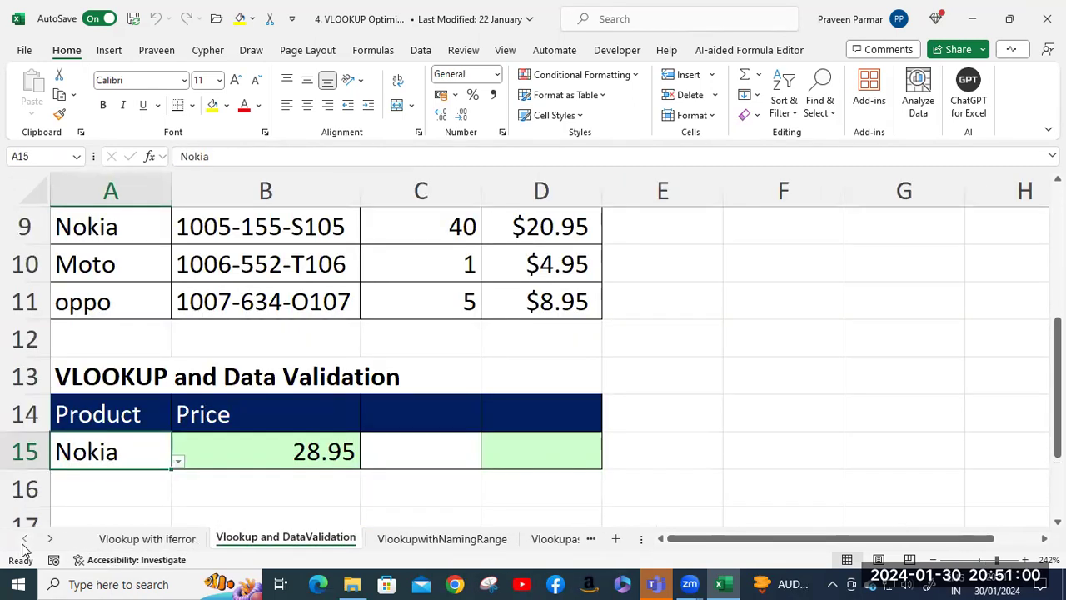
{"action": "left_click", "coordinate": [147, 539]}
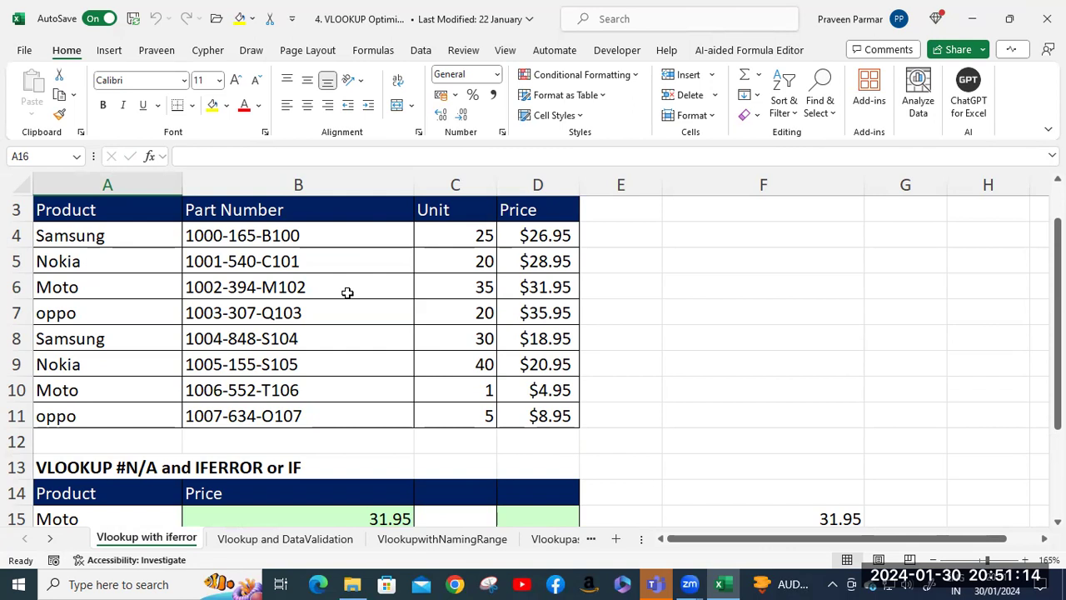
{"action": "scroll", "coordinate": [348, 293], "scroll_direction": "down", "scroll_amount": 1}
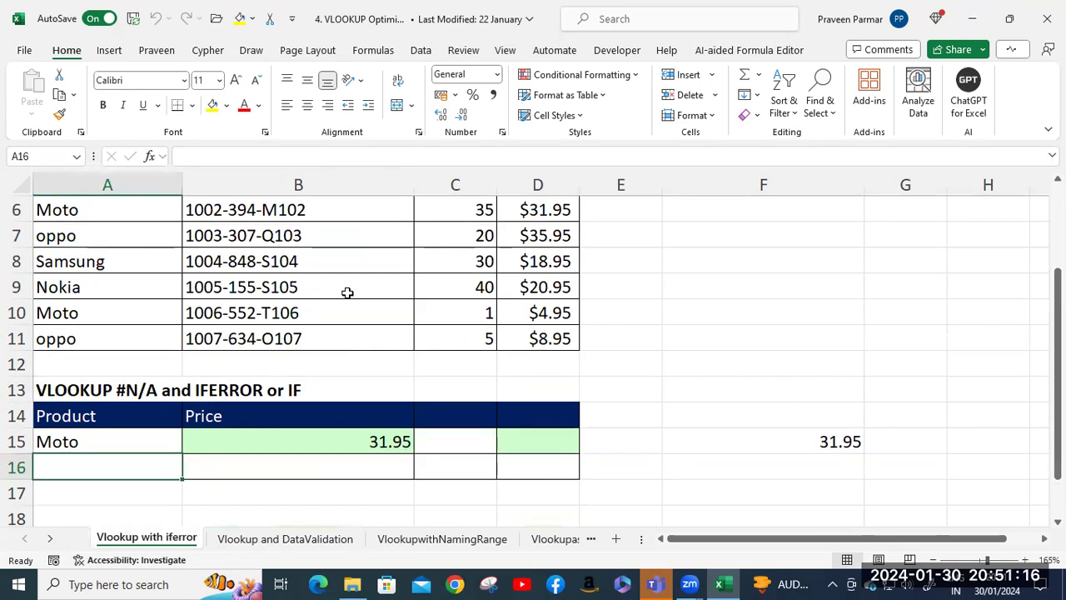
{"action": "scroll", "coordinate": [348, 293], "scroll_direction": "up", "scroll_amount": 1}
{"action": "scroll", "coordinate": [347, 292], "scroll_direction": "down", "scroll_amount": 1}
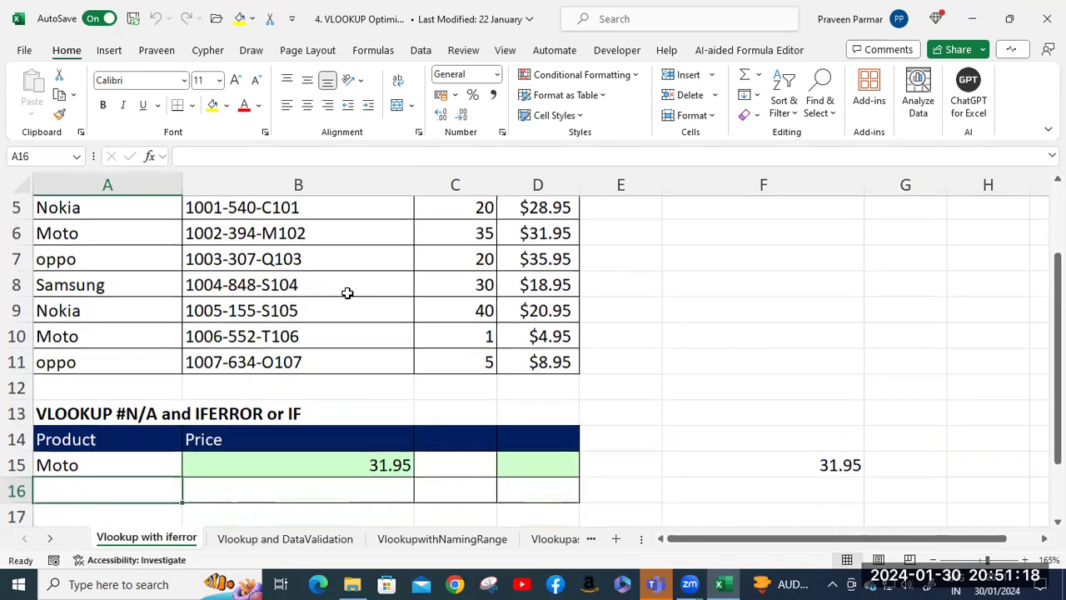
Check the product in A15 and clear the existing IFERROR VLOOKUP formula from the Price cell B15
{"action": "left_click", "coordinate": [103, 447]}
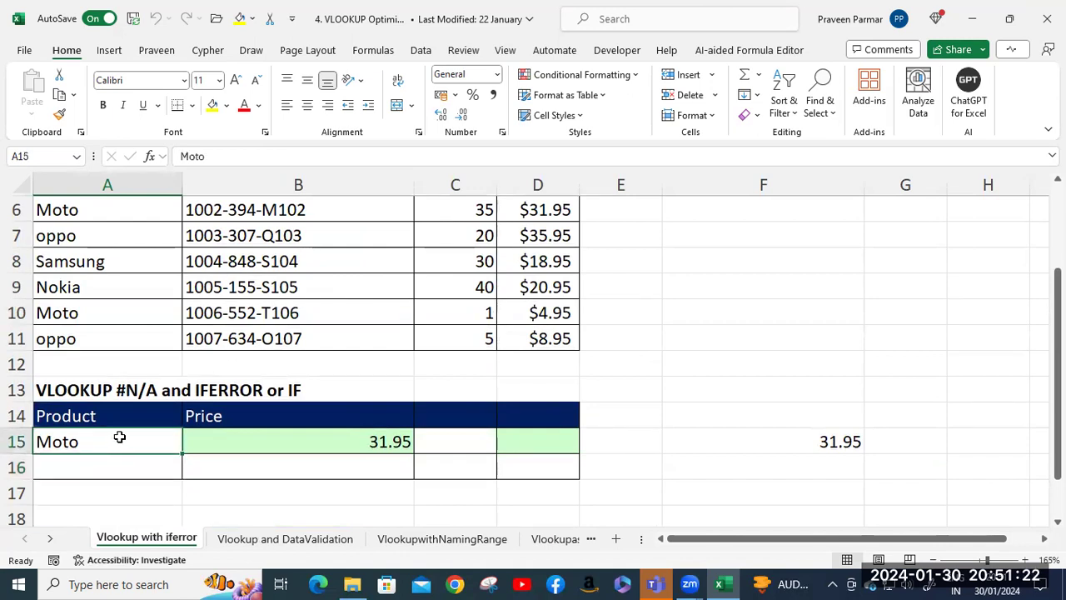
{"action": "left_click", "coordinate": [260, 444]}
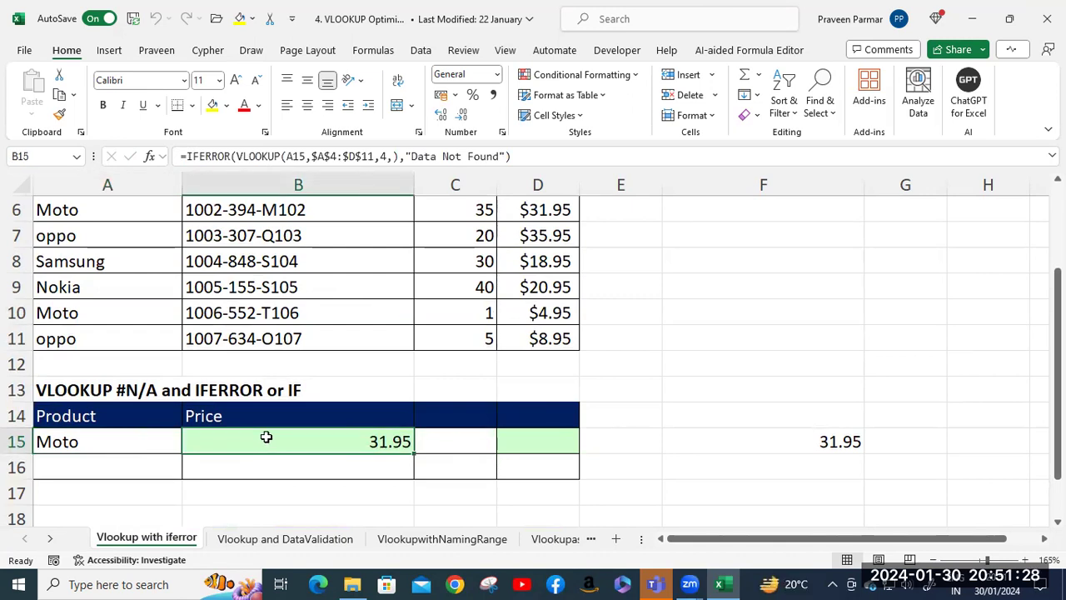
{"action": "key", "text": "Delete"}
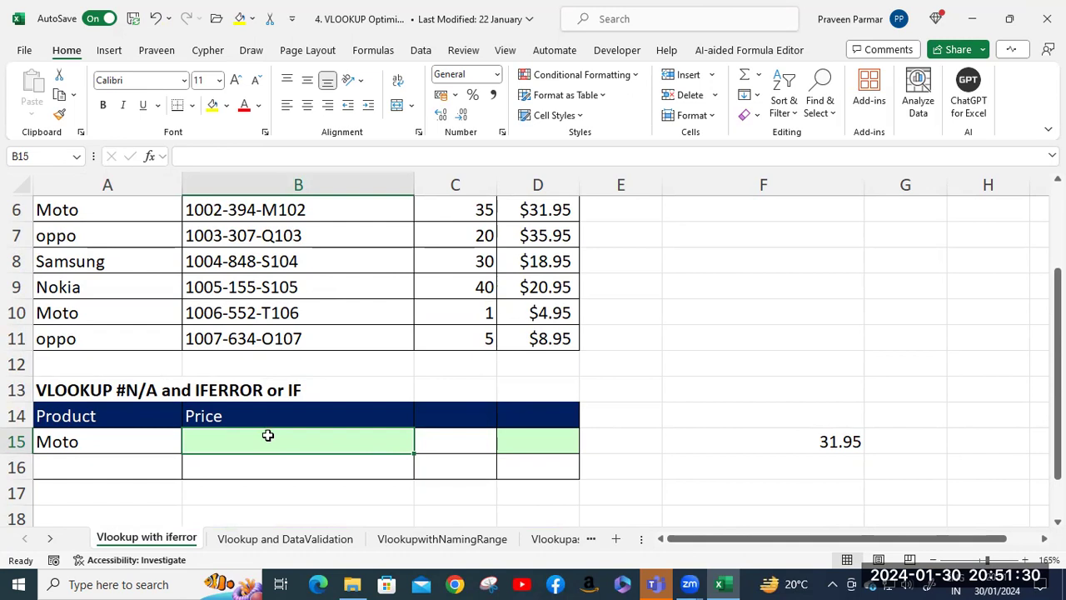
Begin a VLOOKUP formula in B15 with the product in A15 as the lookup value
{"action": "scroll", "coordinate": [275, 282], "scroll_direction": "up", "scroll_amount": 2}
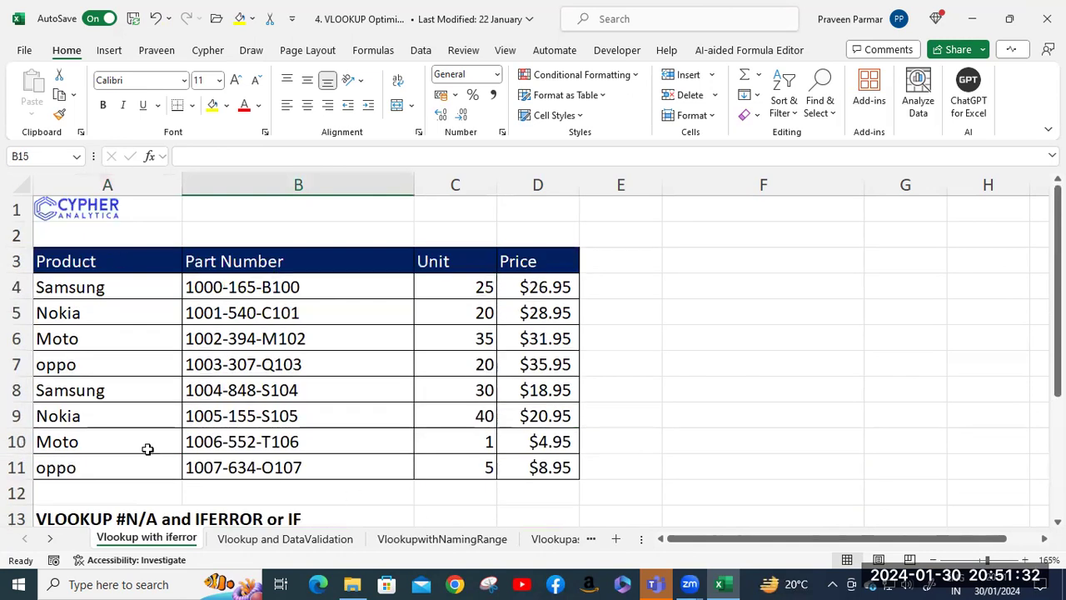
{"action": "scroll", "coordinate": [245, 369], "scroll_direction": "down", "scroll_amount": 3}
{"action": "scroll", "coordinate": [174, 405], "scroll_direction": "up", "scroll_amount": 1}
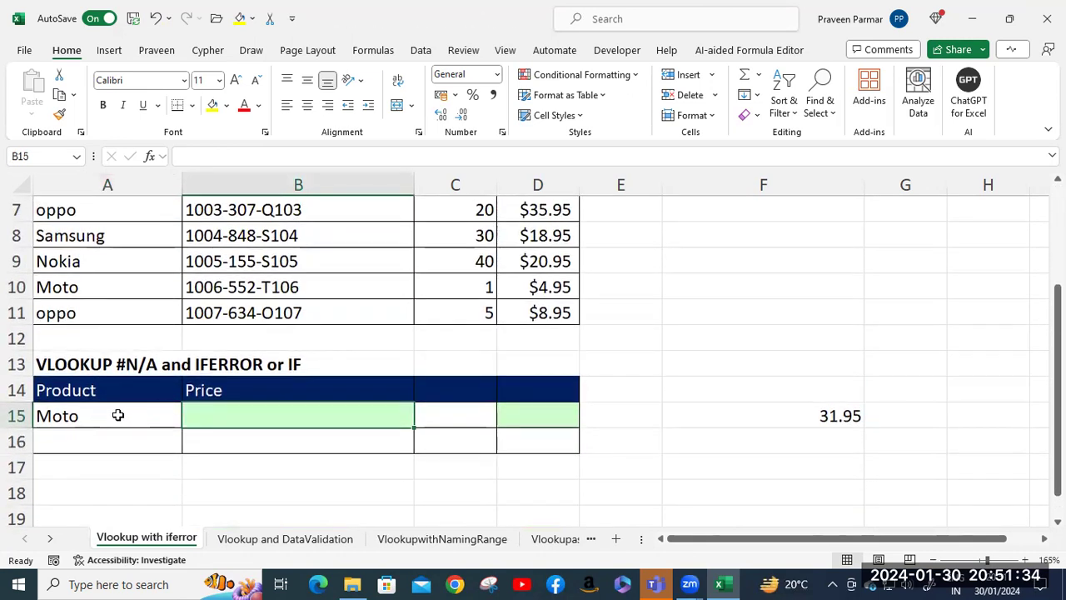
{"action": "scroll", "coordinate": [117, 414], "scroll_direction": "up", "scroll_amount": 2}
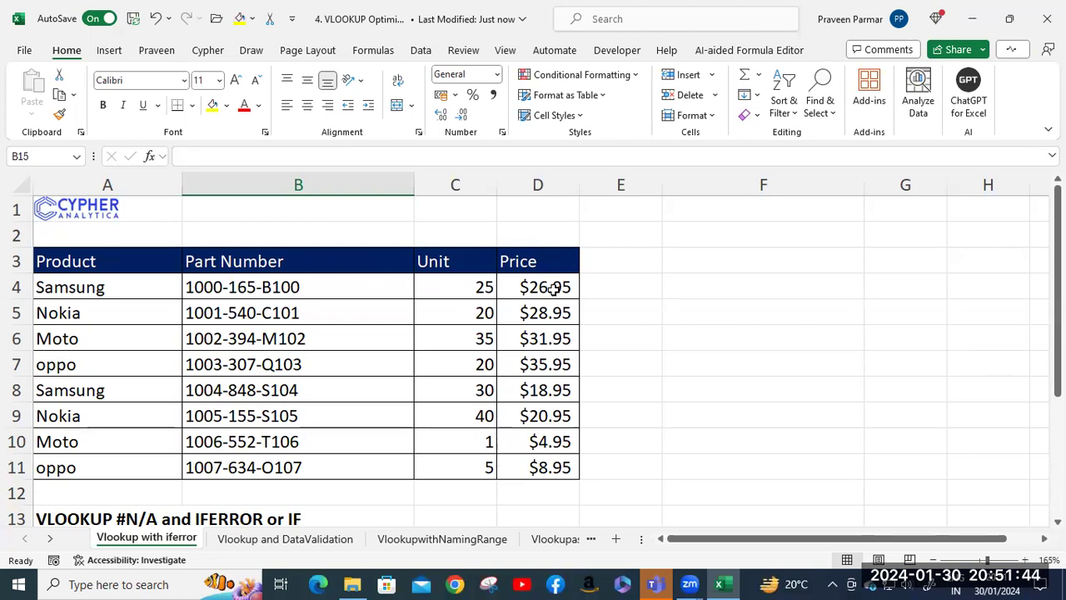
{"action": "scroll", "coordinate": [553, 288], "scroll_direction": "down", "scroll_amount": 2}
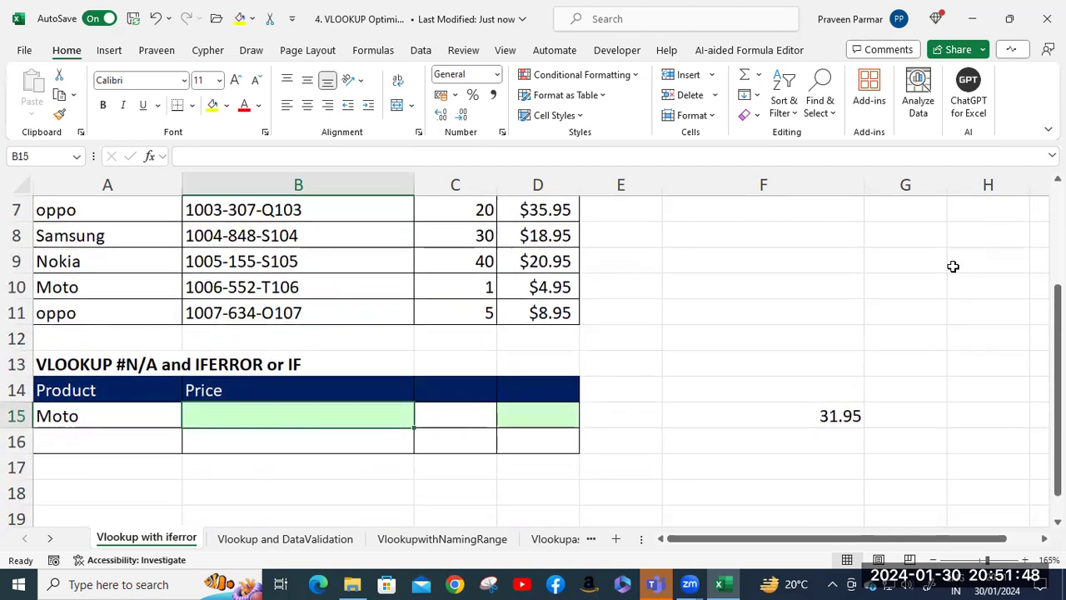
{"action": "type", "text": "=v"}
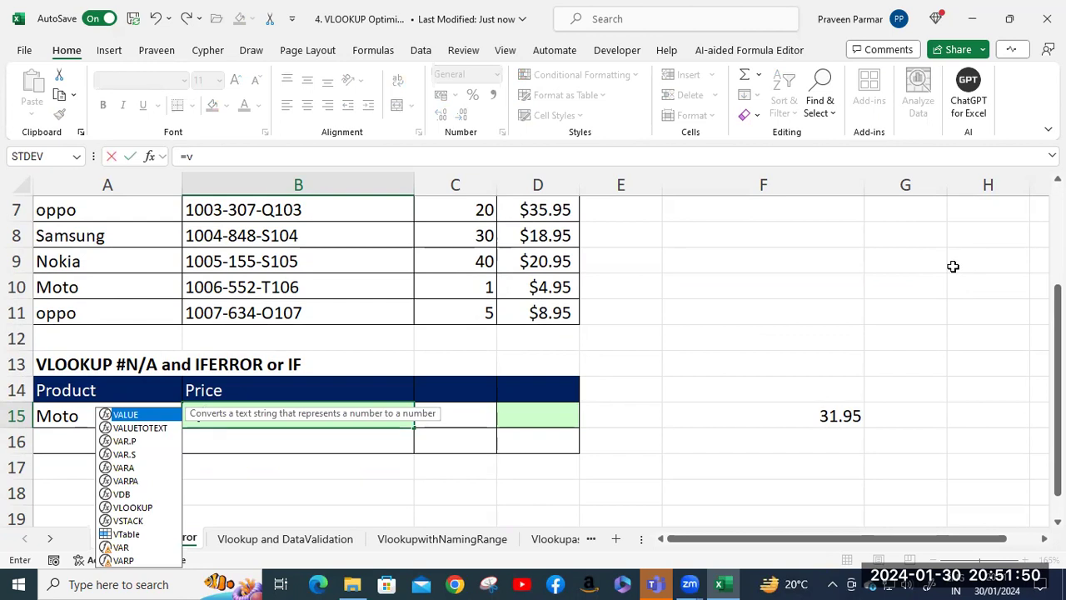
{"action": "type", "text": "l"}
{"action": "key", "text": "Tab"}
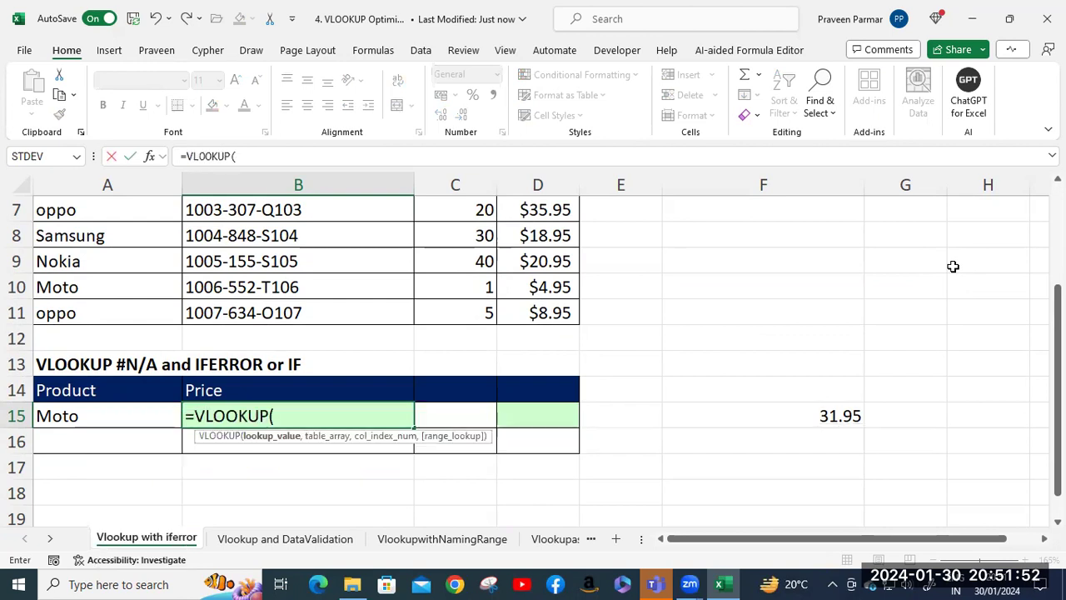
{"action": "left_click", "coordinate": [103, 417]}
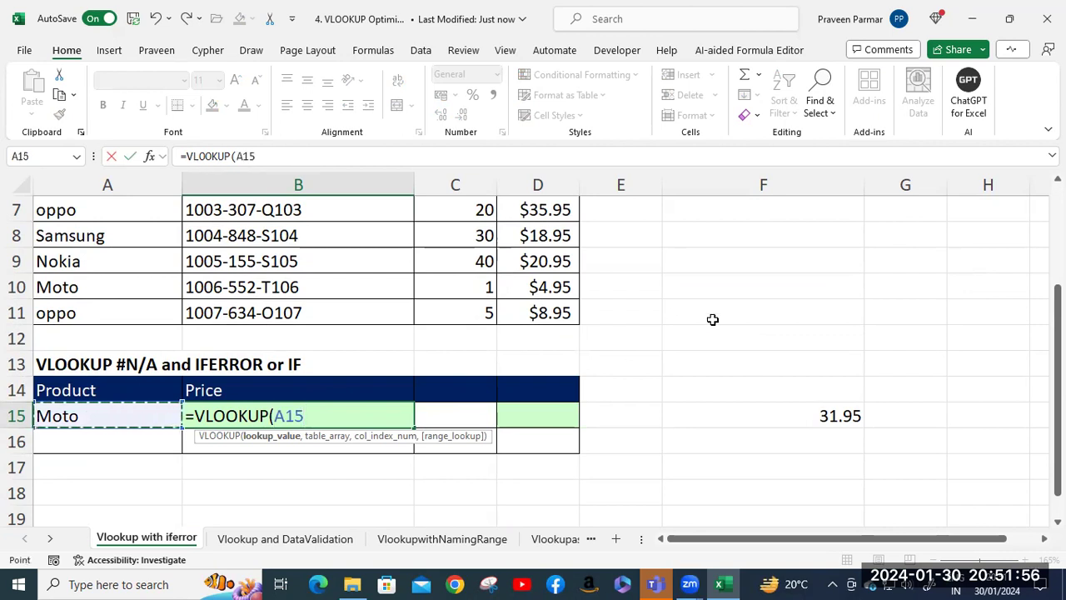
{"action": "type", "text": ","}
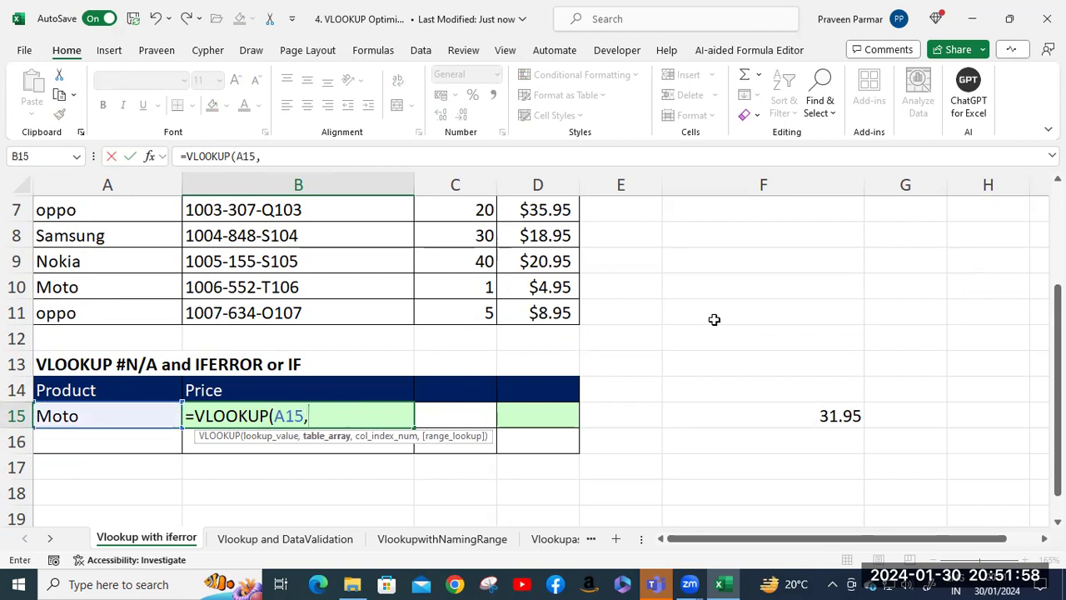
Set the VLOOKUP table array to the Product column only, as the absolute range $A$4:$A$11
{"action": "scroll", "coordinate": [133, 321], "scroll_direction": "up", "scroll_amount": 2}
{"action": "left_click", "coordinate": [109, 283]}
{"action": "scroll", "coordinate": [127, 403], "scroll_direction": "down", "scroll_amount": 1}
{"action": "left_click", "coordinate": [126, 398], "text": "shift"}
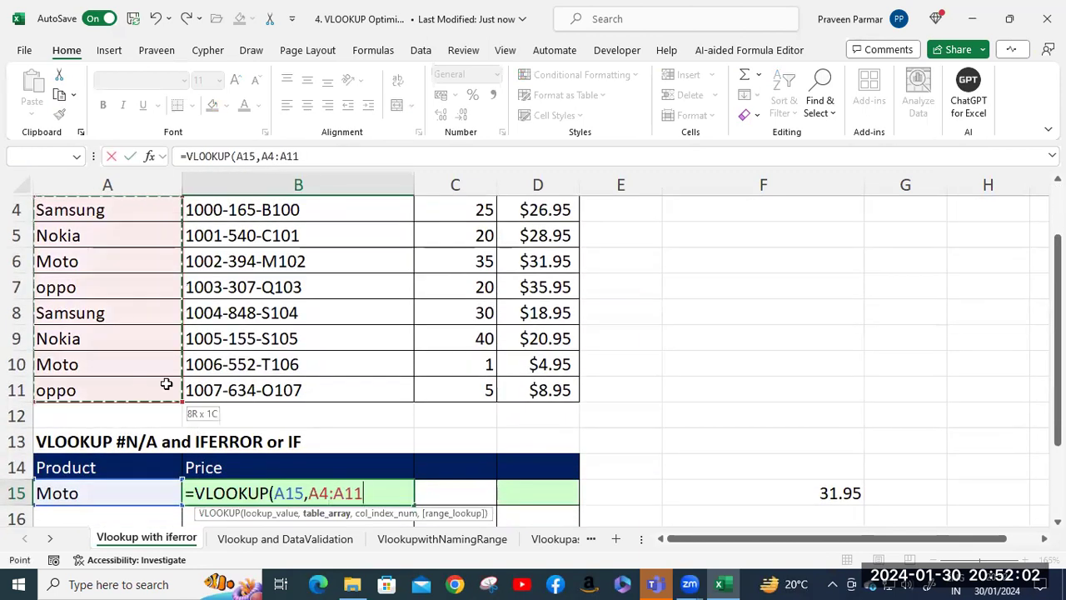
{"action": "scroll", "coordinate": [364, 352], "scroll_direction": "down", "scroll_amount": 2}
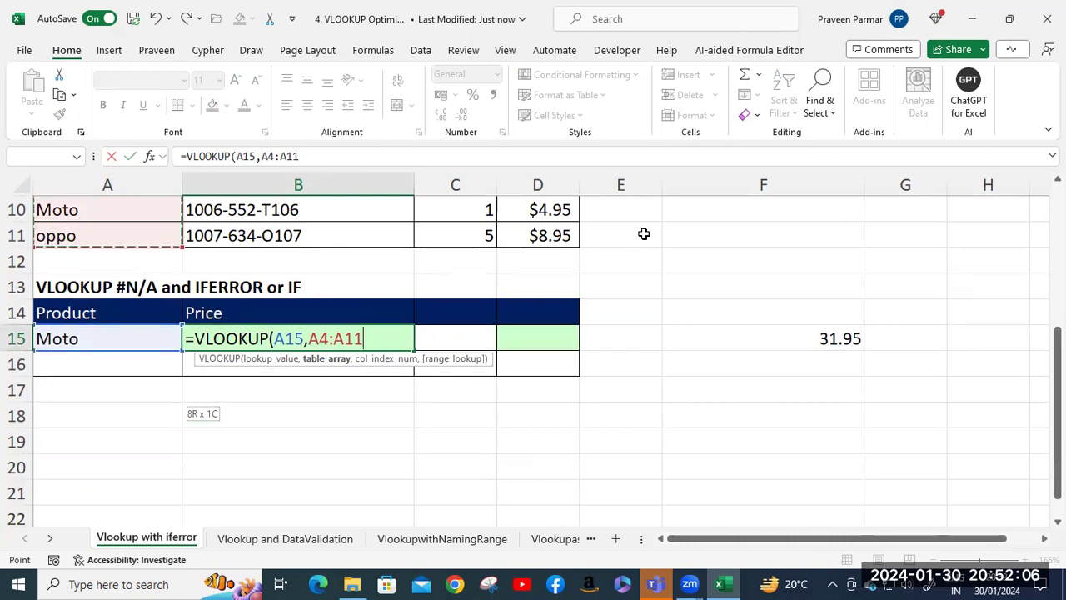
{"action": "key", "text": "F4"}
{"action": "type", "text": ","}
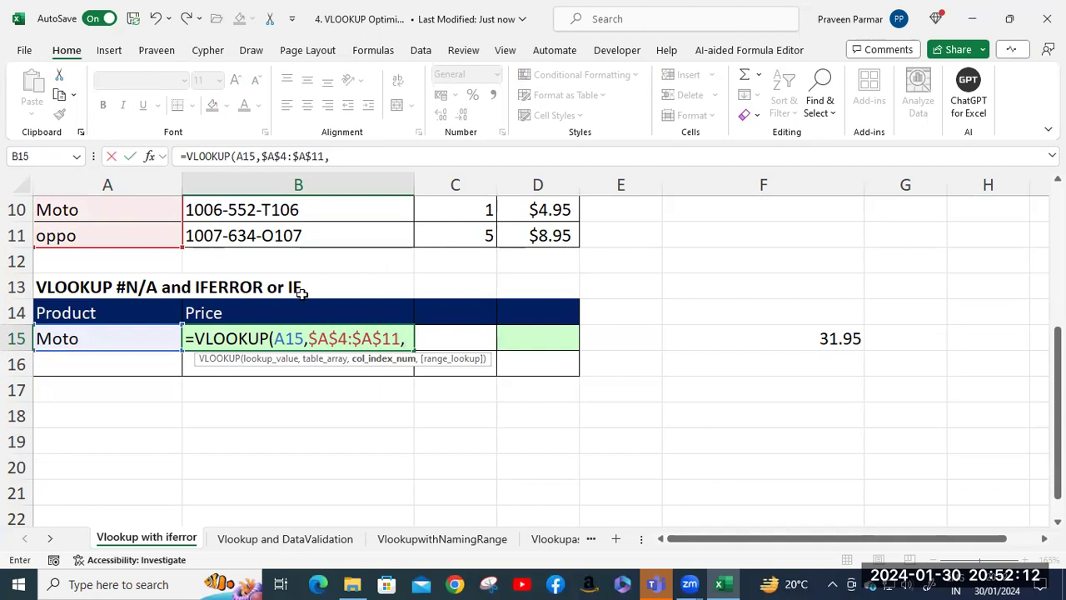
Complete the B15 VLOOKUP with column index 4 for Price and FALSE for an exact match
{"action": "scroll", "coordinate": [307, 287], "scroll_direction": "up", "scroll_amount": 3}
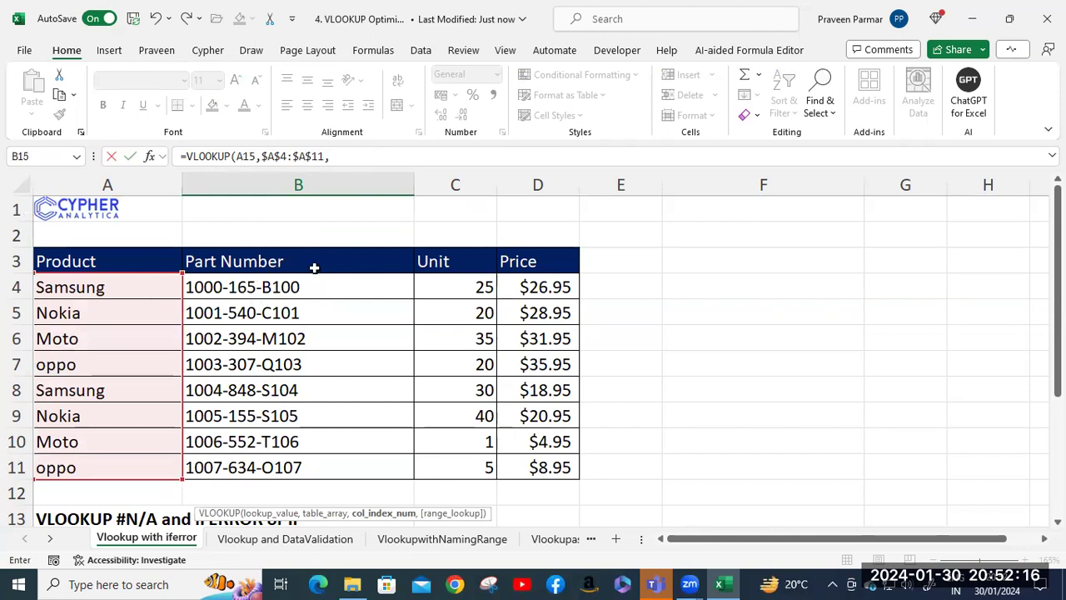
{"action": "scroll", "coordinate": [374, 286], "scroll_direction": "down", "scroll_amount": 3}
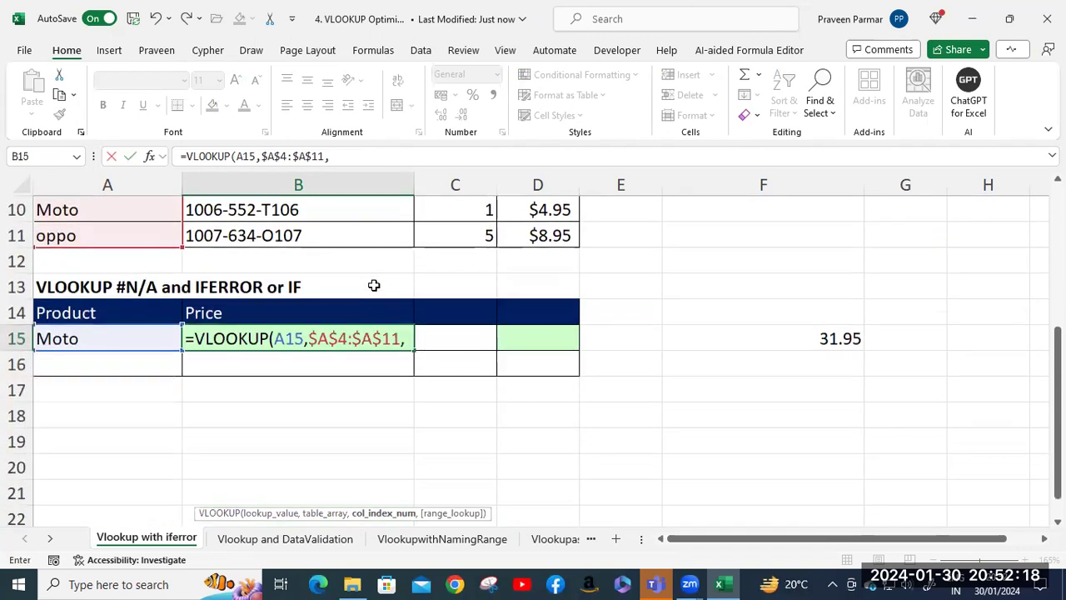
{"action": "scroll", "coordinate": [537, 336], "scroll_direction": "up", "scroll_amount": 3}
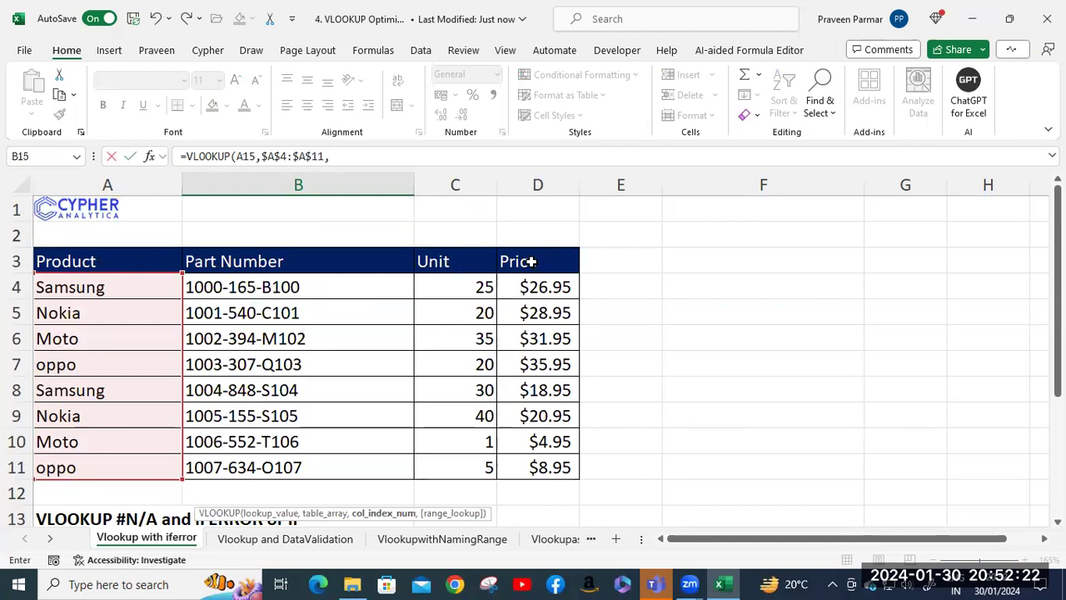
{"action": "scroll", "coordinate": [530, 263], "scroll_direction": "down", "scroll_amount": 3}
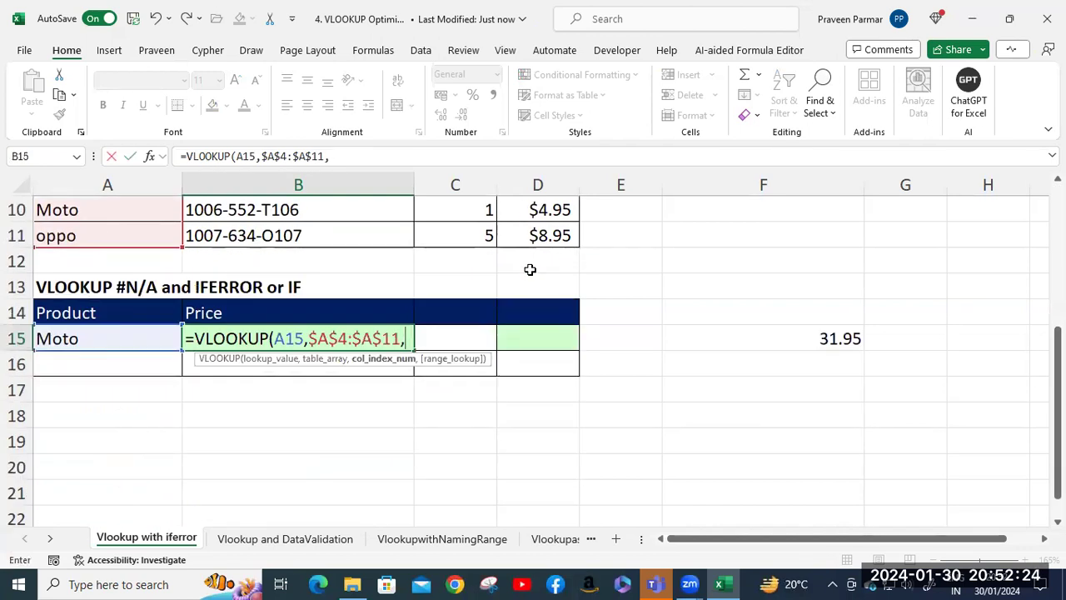
{"action": "type", "text": "4"}
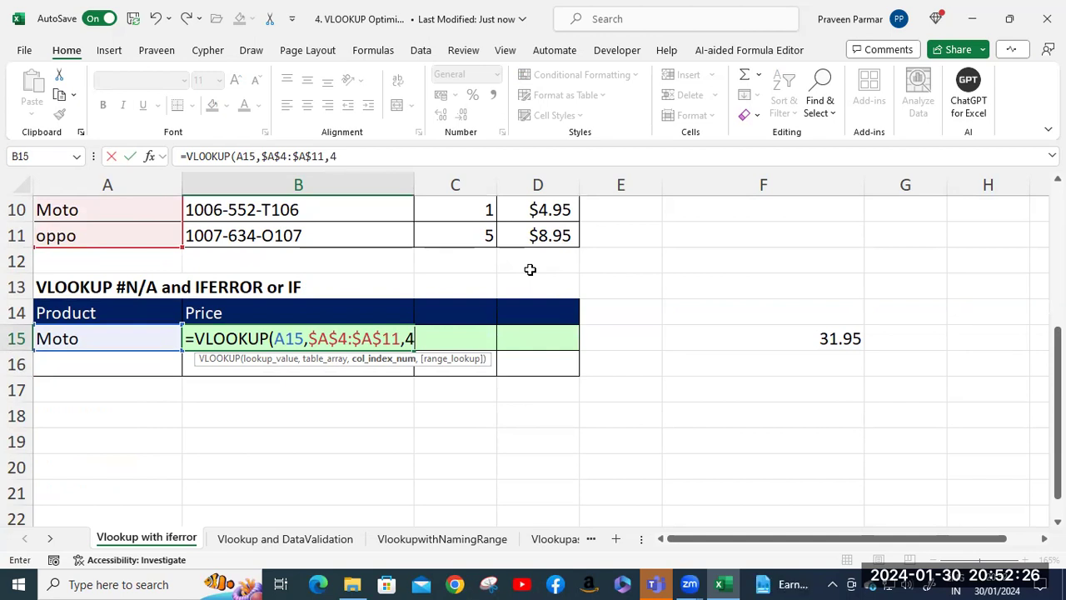
{"action": "type", "text": ","}
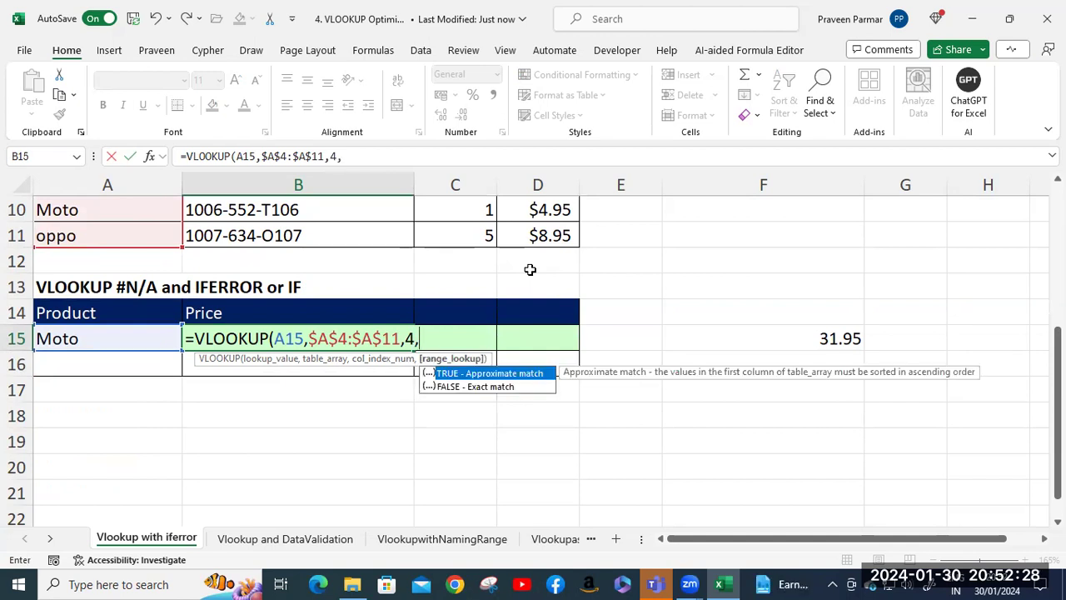
{"action": "key", "text": "Down"}
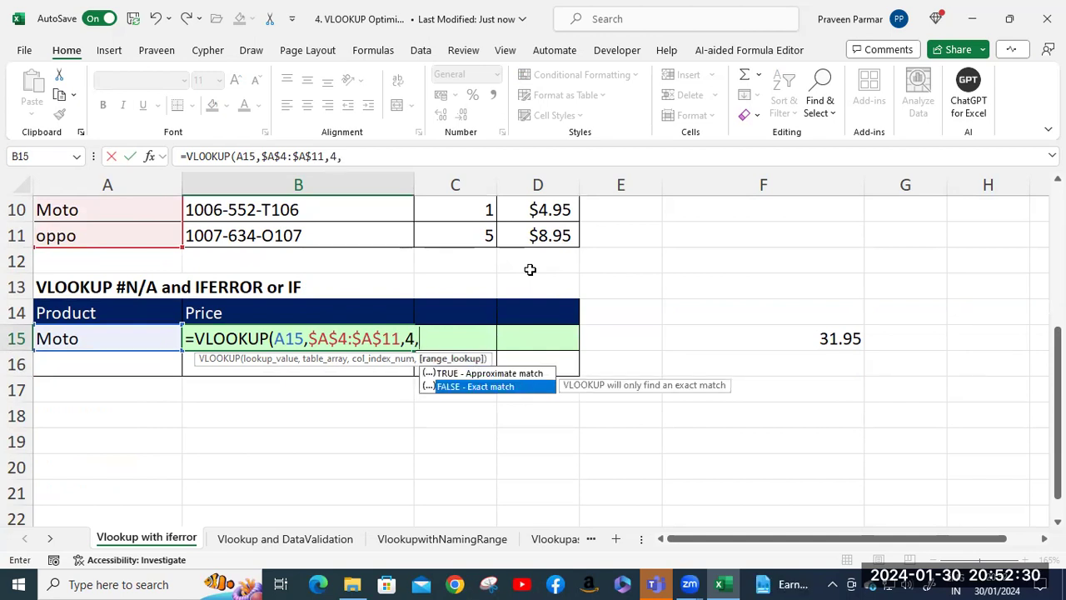
{"action": "key", "text": "Tab"}
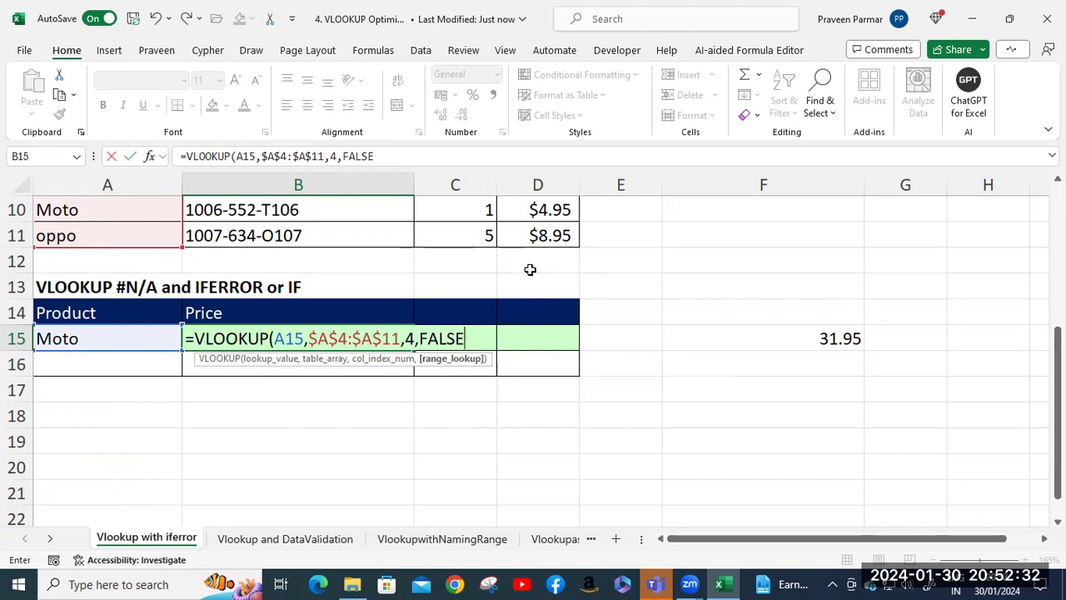
{"action": "type", "text": ")"}
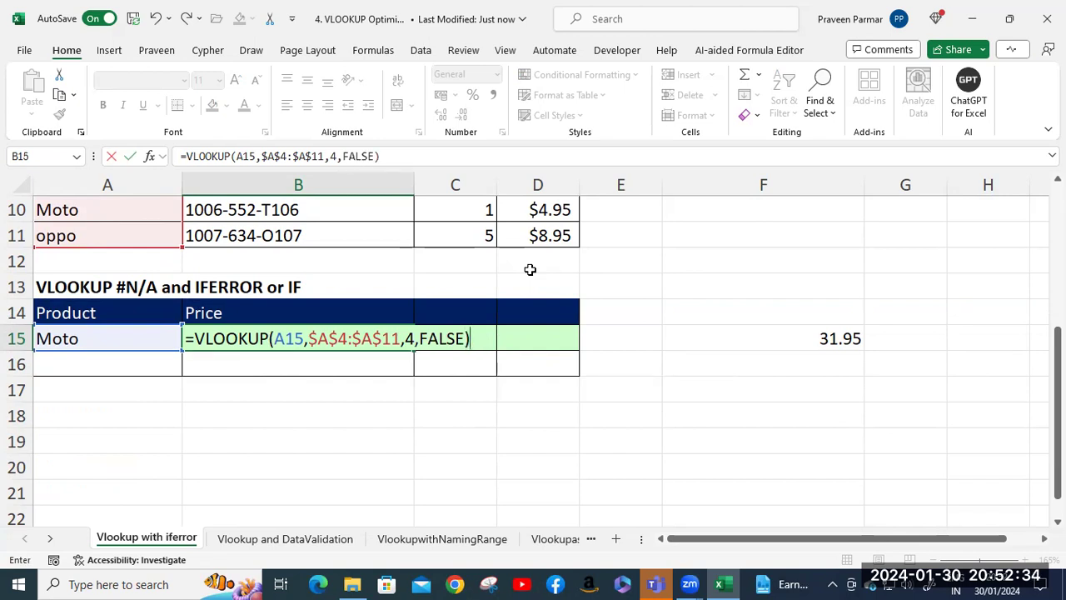
{"action": "key", "text": "Return"}
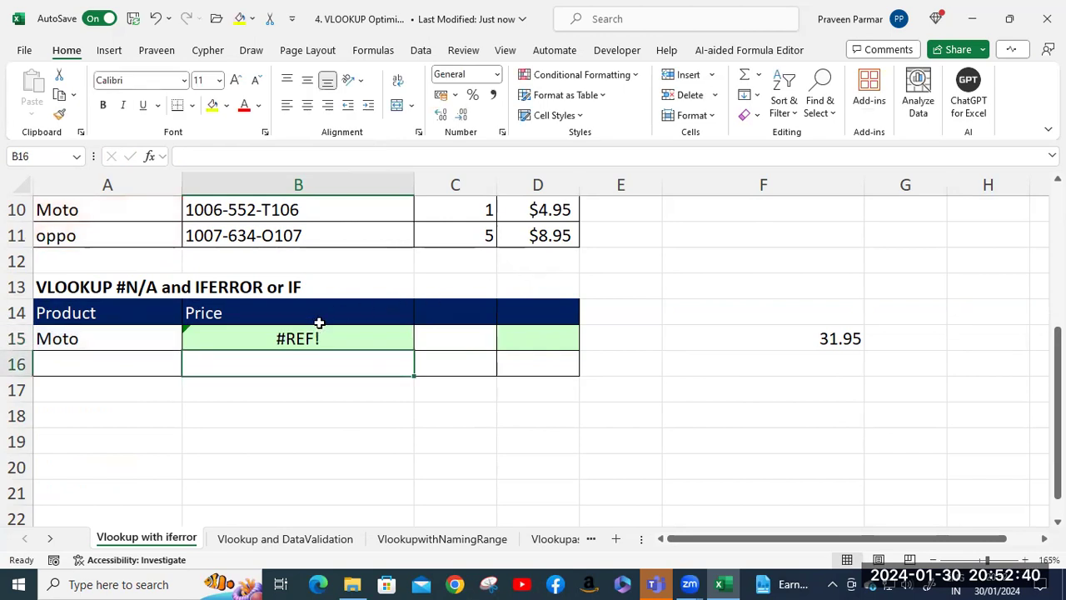
{"action": "scroll", "coordinate": [315, 337], "scroll_direction": "up", "scroll_amount": 1}
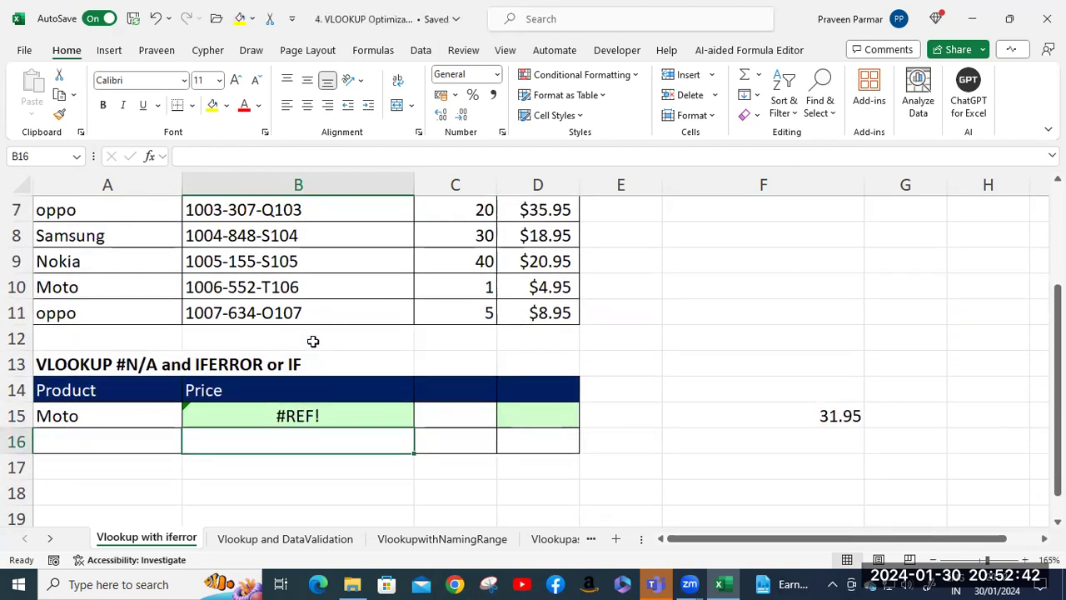
Extend the table array of the B15 VLOOKUP to $A$4:$D$11 so it covers all columns through Price
{"action": "left_click", "coordinate": [114, 418]}
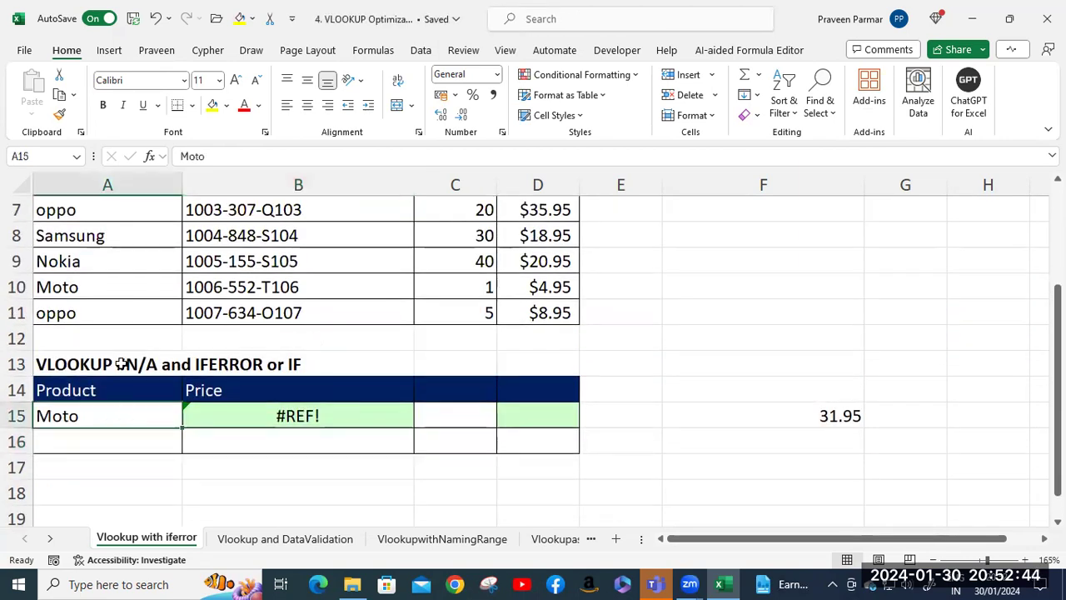
{"action": "left_click", "coordinate": [107, 287]}
{"action": "left_click", "coordinate": [110, 414]}
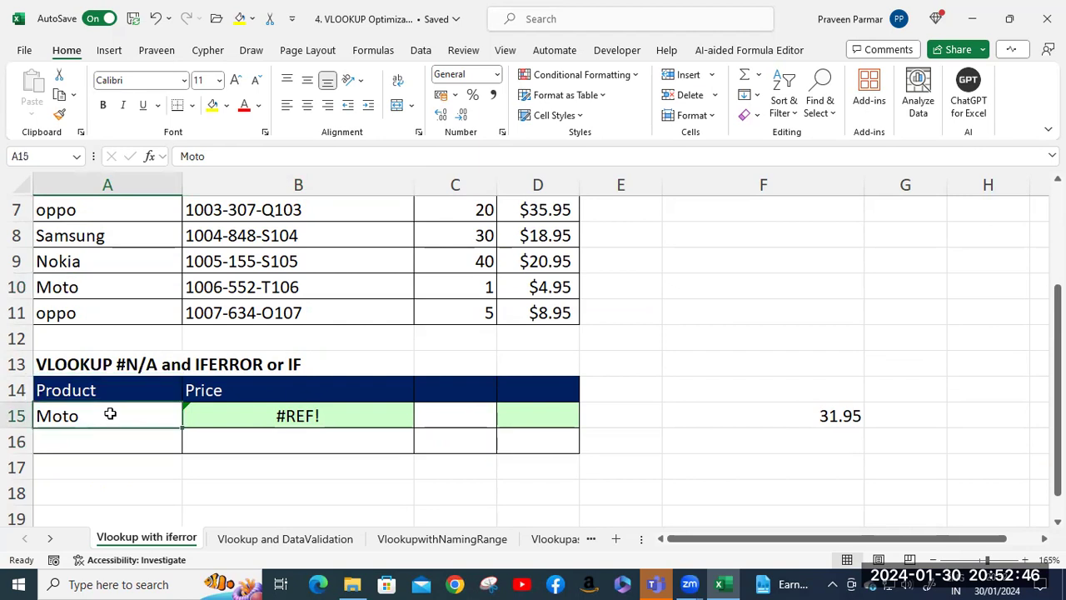
{"action": "double_click", "coordinate": [259, 416]}
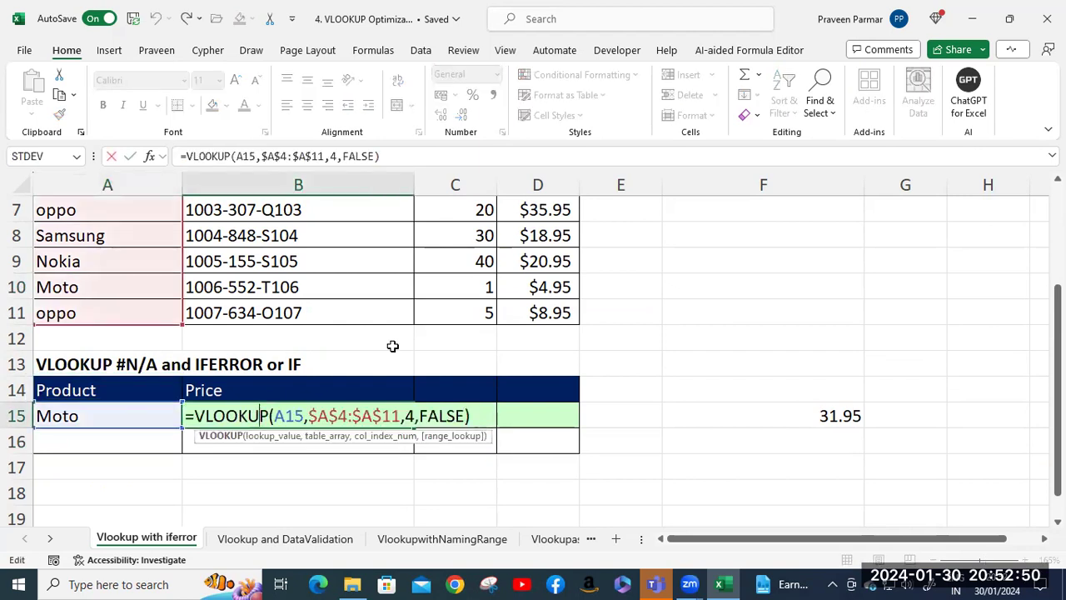
{"action": "scroll", "coordinate": [392, 345], "scroll_direction": "up", "scroll_amount": 1}
{"action": "scroll", "coordinate": [392, 345], "scroll_direction": "up", "scroll_amount": 1}
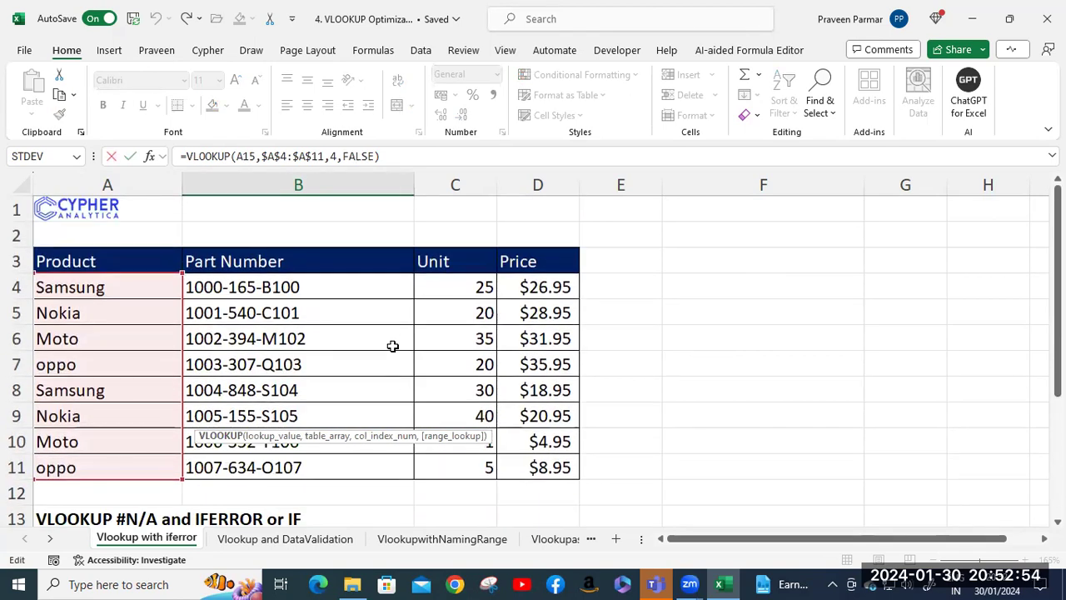
{"action": "scroll", "coordinate": [392, 345], "scroll_direction": "down", "scroll_amount": 3}
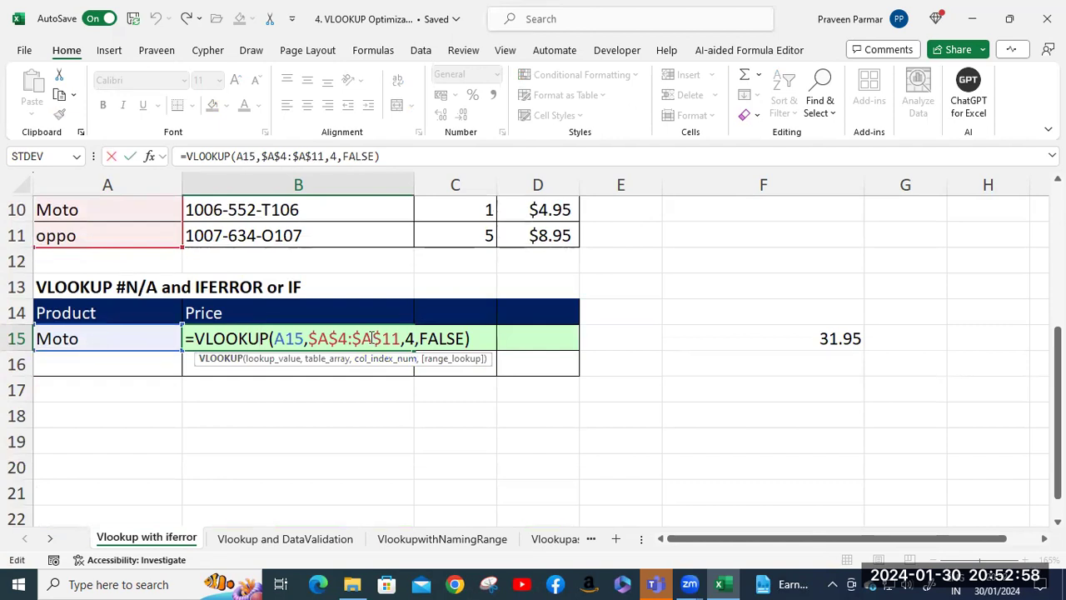
{"action": "left_click", "coordinate": [308, 338]}
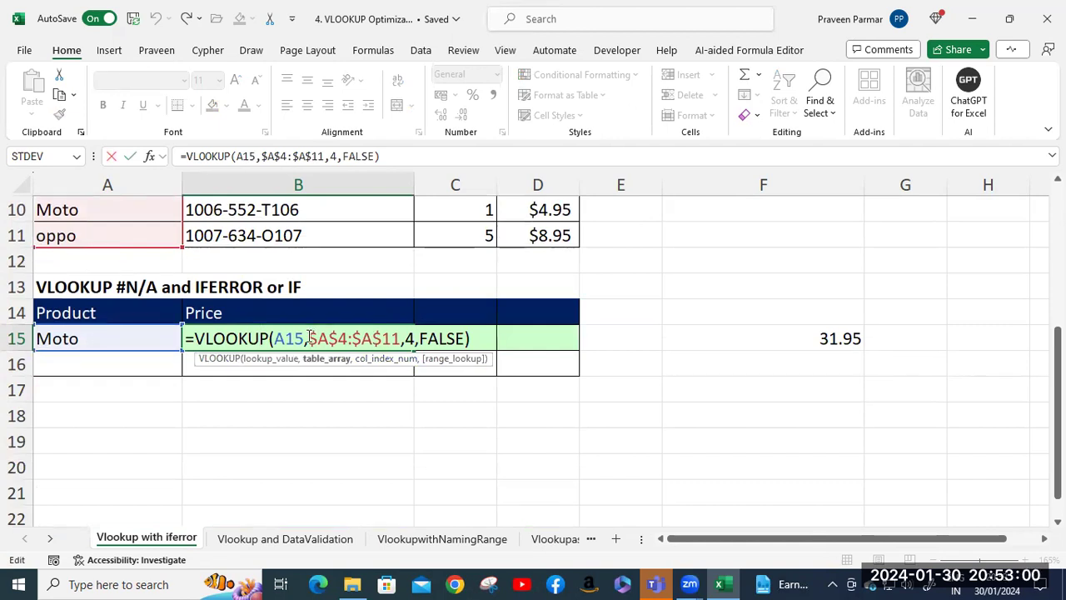
{"action": "left_click", "coordinate": [402, 338], "text": "shift"}
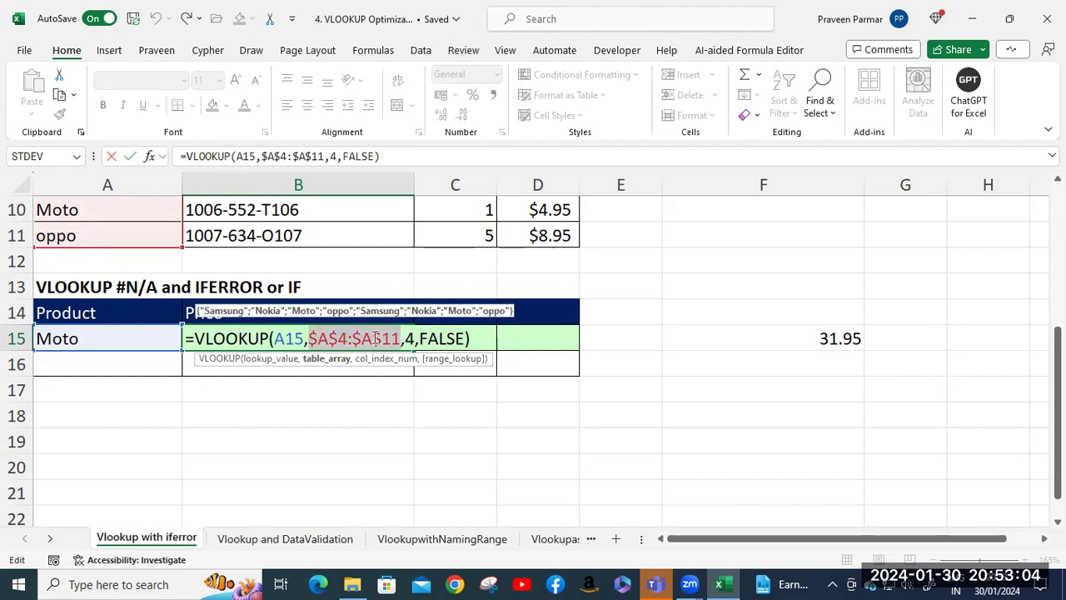
{"action": "left_click", "coordinate": [385, 338]}
{"action": "key", "text": "BackSpace"}
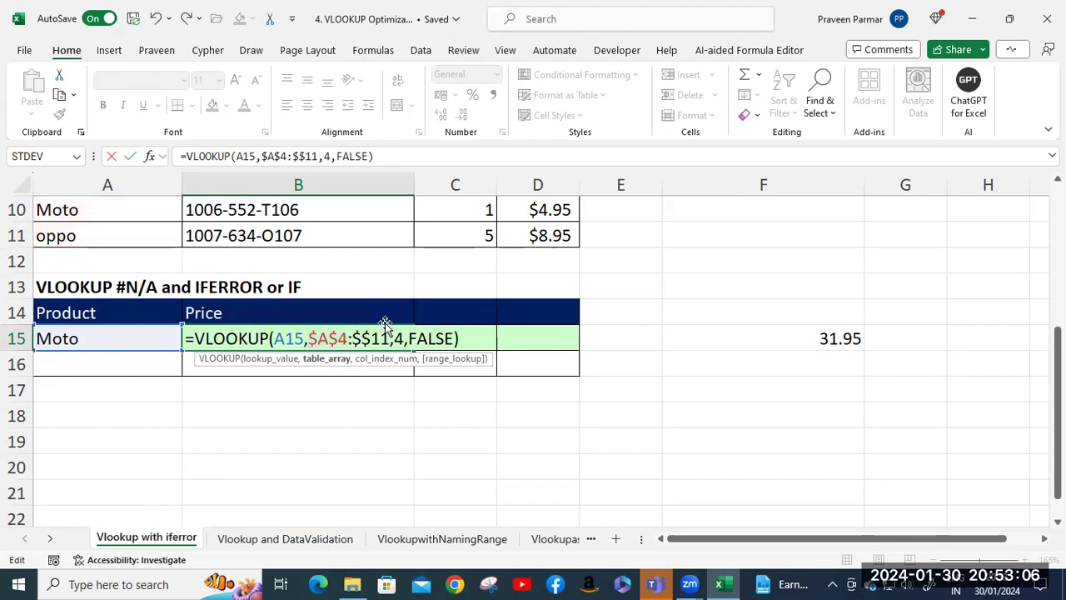
{"action": "type", "text": "D"}
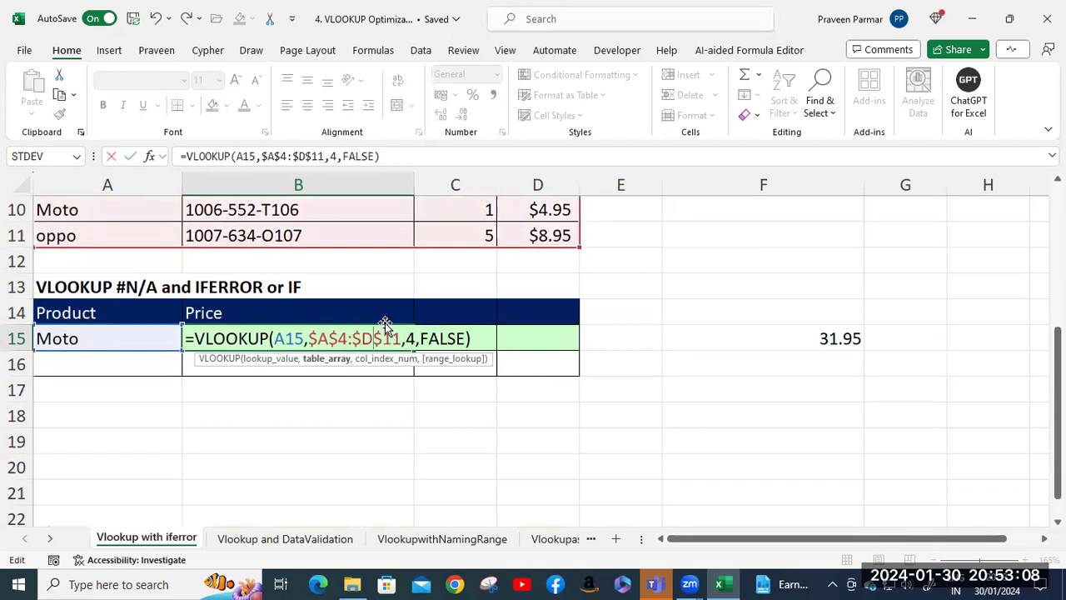
{"action": "key", "text": "Return"}
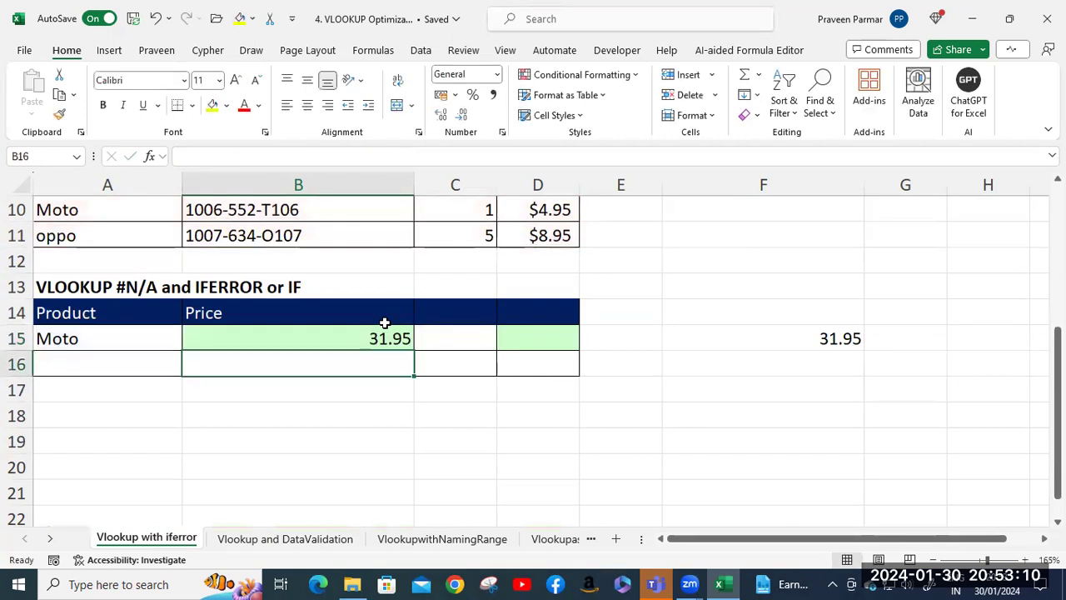
Compare the product in A15 and its looked-up price with the matching rows of the product table
{"action": "scroll", "coordinate": [392, 350], "scroll_direction": "up", "scroll_amount": 1}
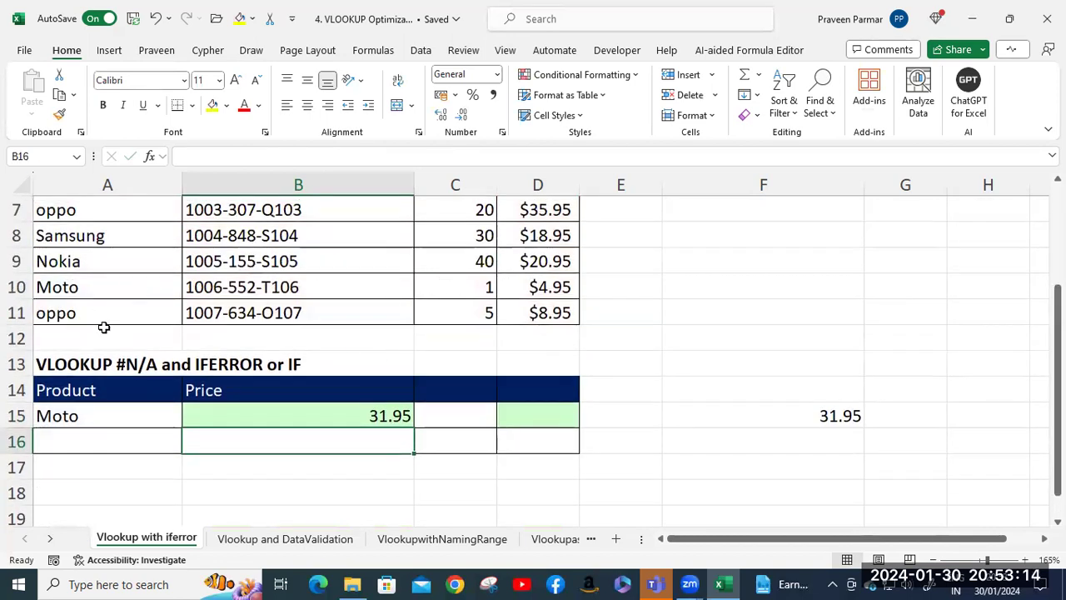
{"action": "scroll", "coordinate": [135, 309], "scroll_direction": "up", "scroll_amount": 2}
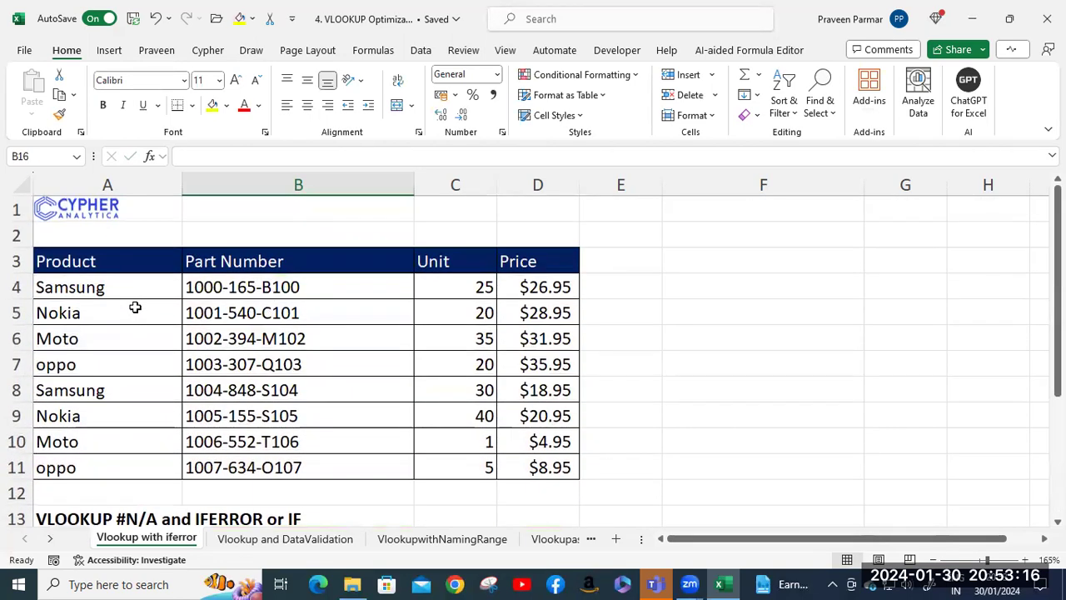
{"action": "scroll", "coordinate": [135, 305], "scroll_direction": "down", "scroll_amount": 1}
{"action": "scroll", "coordinate": [135, 304], "scroll_direction": "down", "scroll_amount": 2}
{"action": "left_click", "coordinate": [112, 336]}
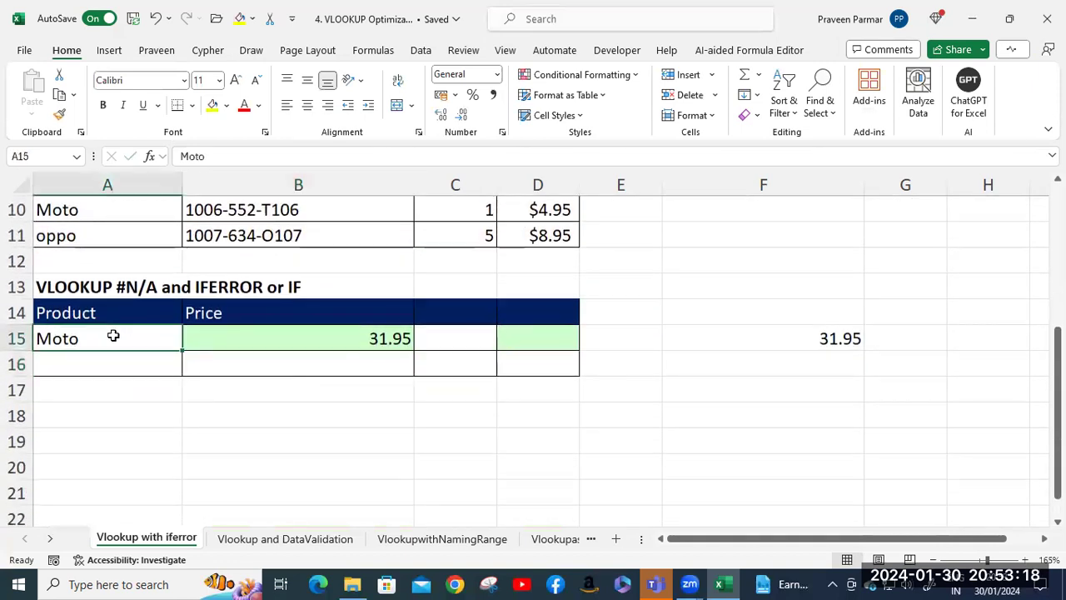
{"action": "scroll", "coordinate": [123, 250], "scroll_direction": "up", "scroll_amount": 1}
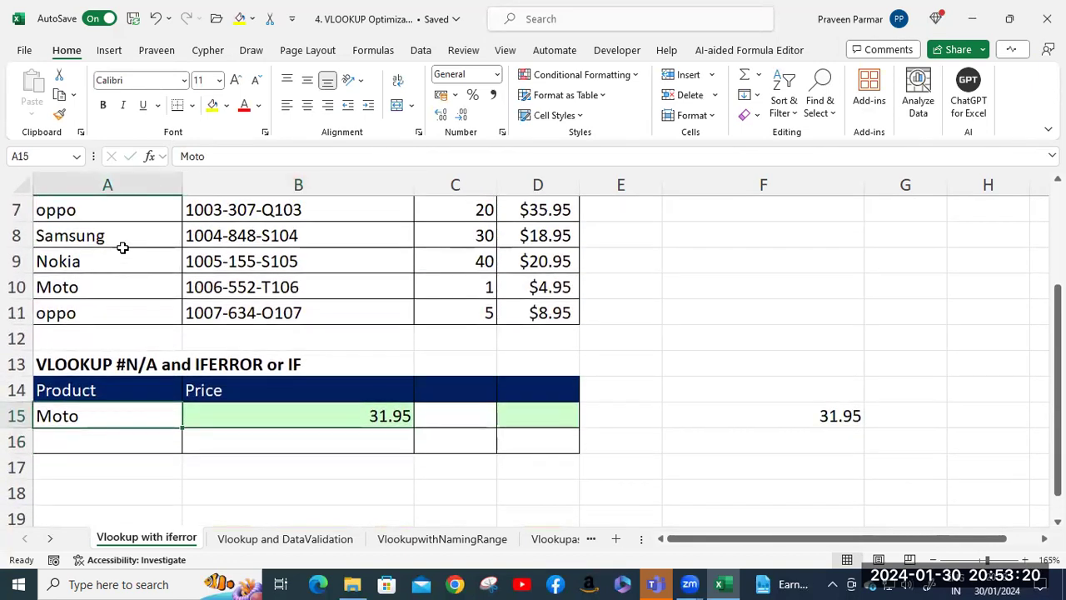
{"action": "scroll", "coordinate": [125, 250], "scroll_direction": "up", "scroll_amount": 2}
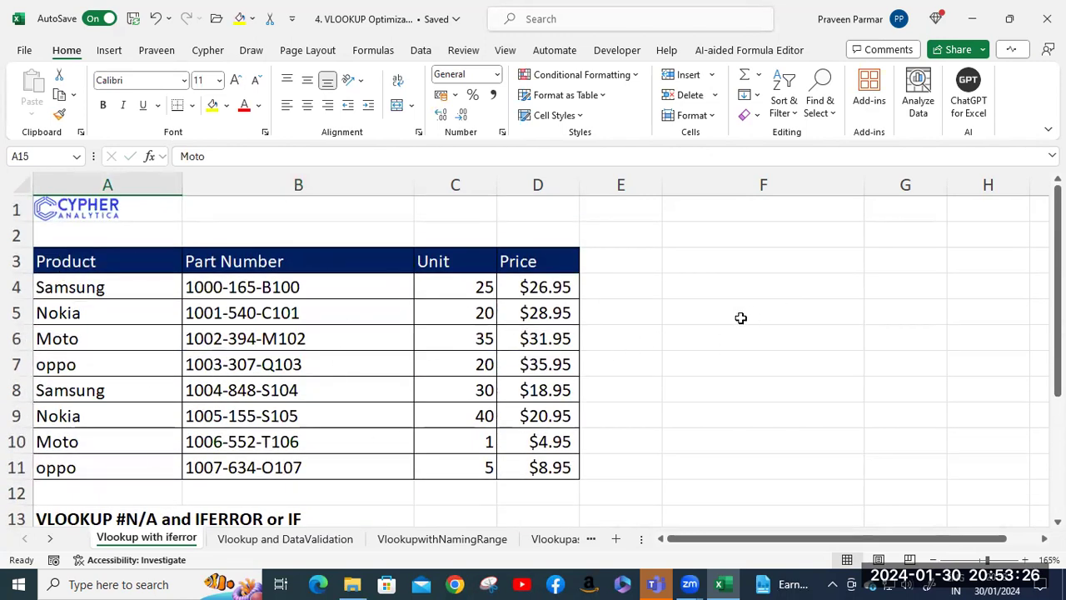
{"action": "scroll", "coordinate": [589, 339], "scroll_direction": "down", "scroll_amount": 3}
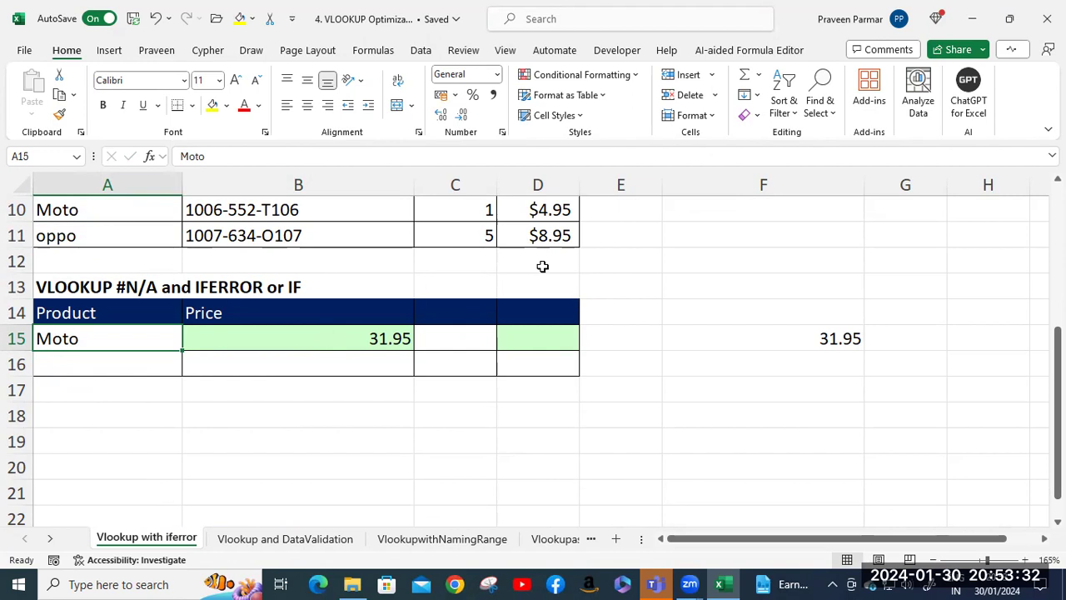
Remove FALSE from the B15 VLOOKUP, keeping the comma so the range_lookup argument is left empty
{"action": "double_click", "coordinate": [310, 339]}
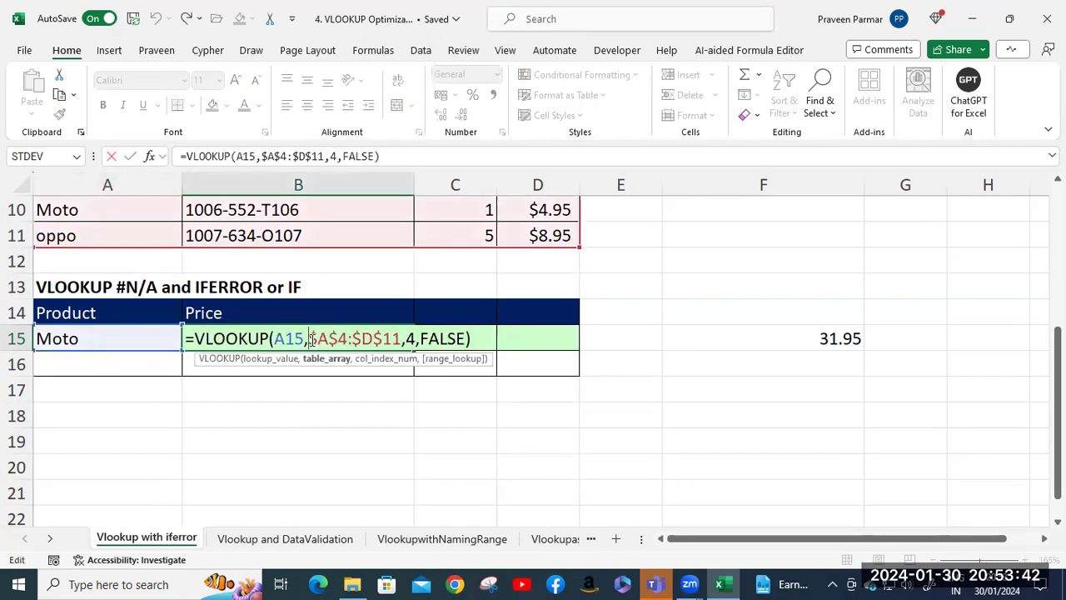
{"action": "left_click", "coordinate": [464, 337]}
{"action": "key", "text": "BackSpace"}
{"action": "key", "text": "BackSpace"}
{"action": "key", "text": "BackSpace"}
{"action": "key", "text": "BackSpace"}
{"action": "key", "text": "BackSpace"}
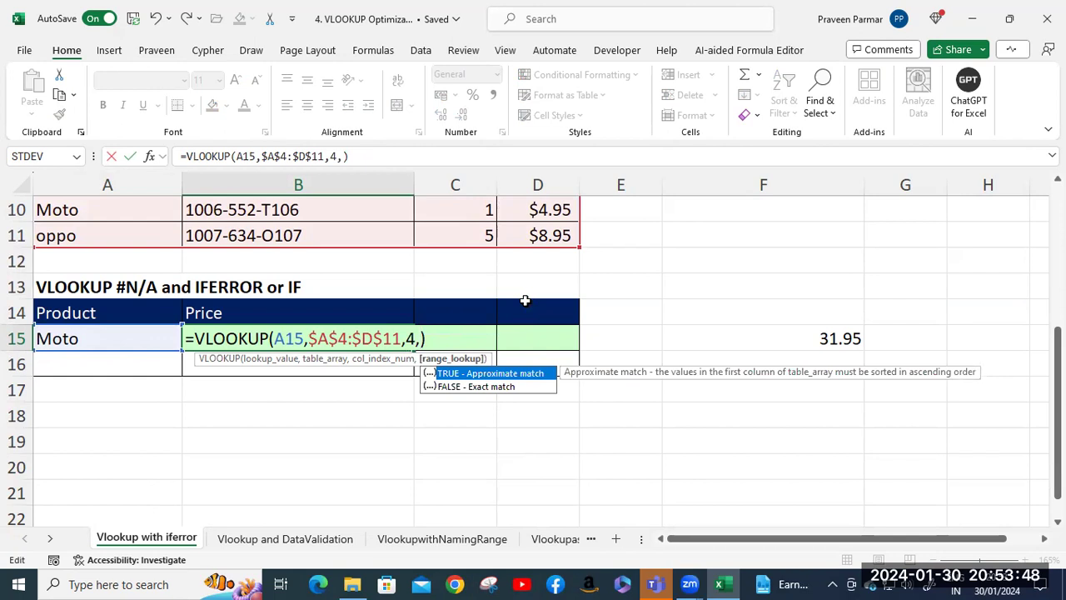
{"action": "key", "text": "Return"}
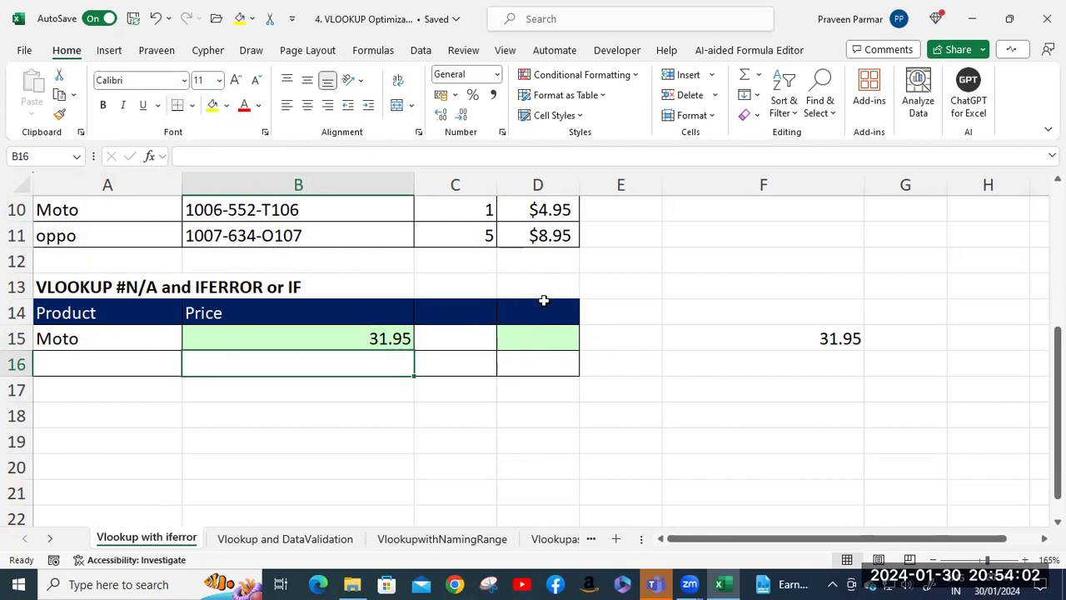
Set the empty range_lookup argument of the B15 VLOOKUP to 0 for an exact match
{"action": "double_click", "coordinate": [391, 337]}
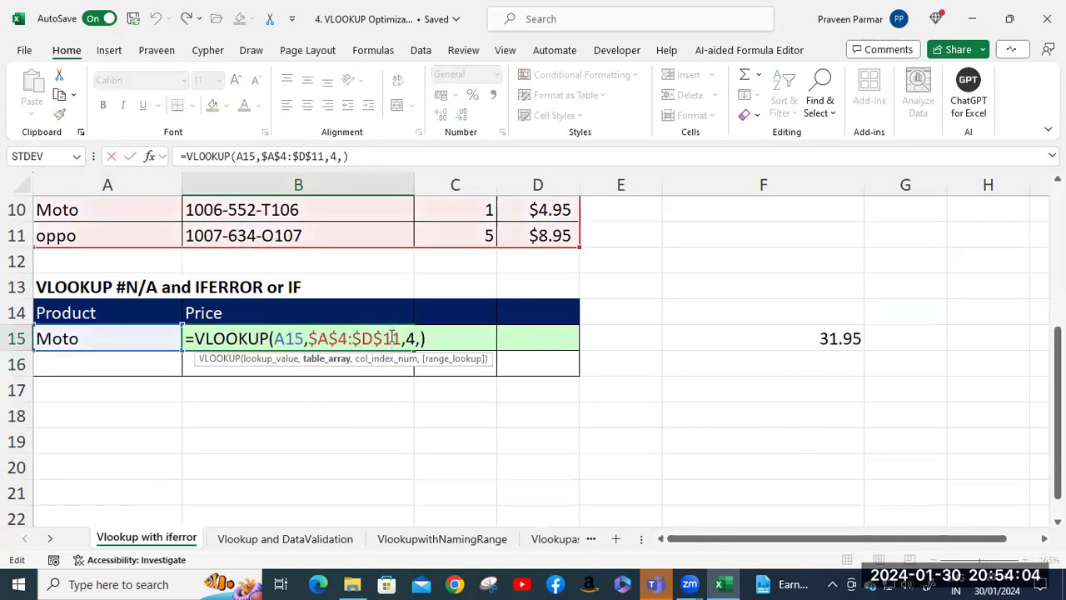
{"action": "left_click", "coordinate": [420, 338]}
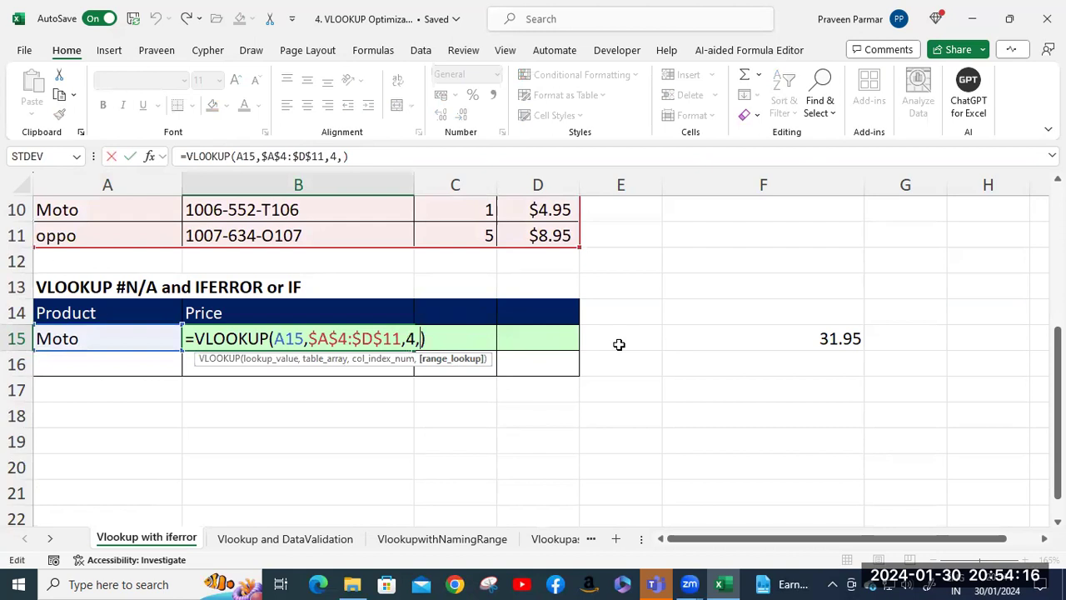
{"action": "type", "text": "0"}
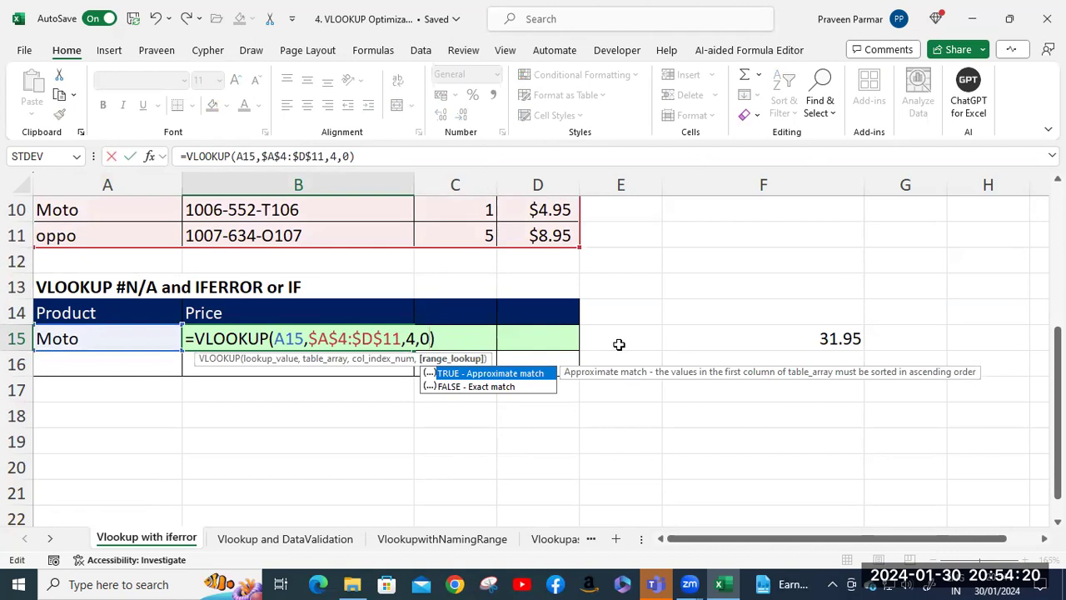
{"action": "key", "text": "Return"}
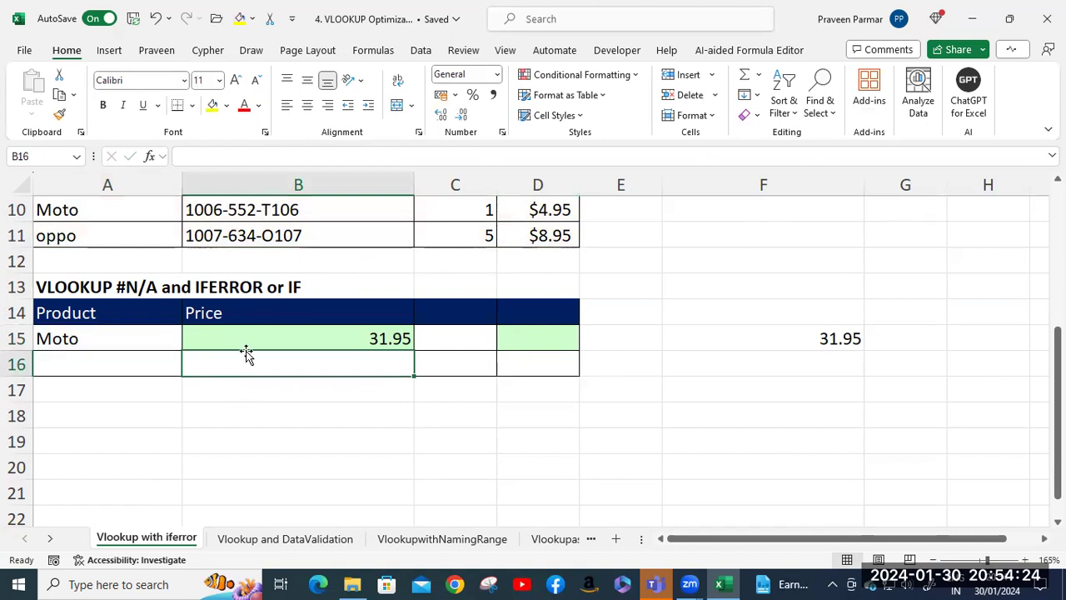
Change the lookup product in A15 to Realme, which is missing from the product table
{"action": "scroll", "coordinate": [258, 337], "scroll_direction": "up", "scroll_amount": 1}
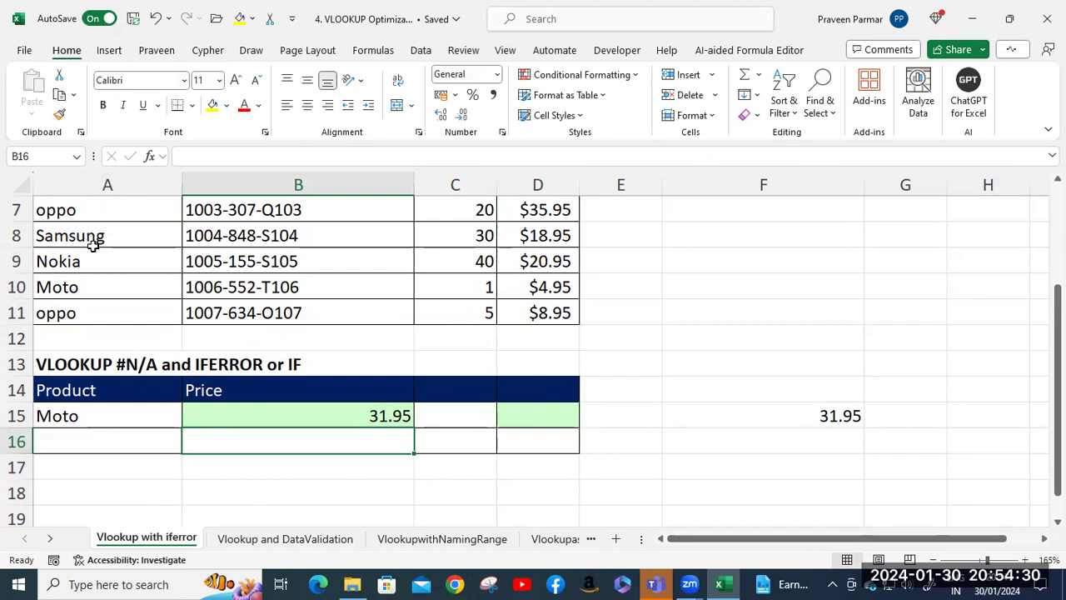
{"action": "left_click", "coordinate": [80, 415]}
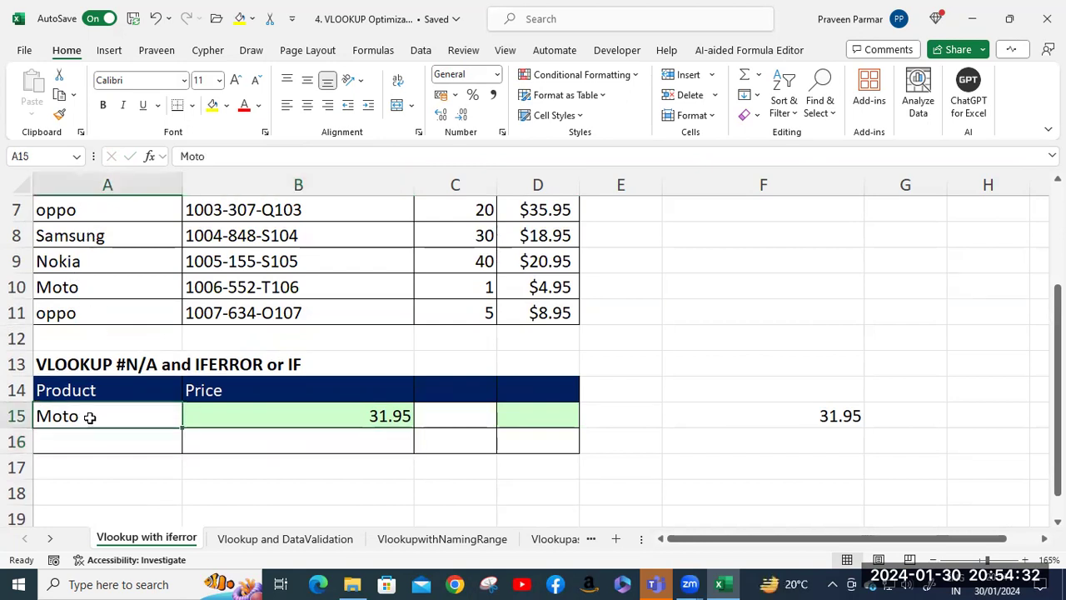
{"action": "type", "text": "Realme"}
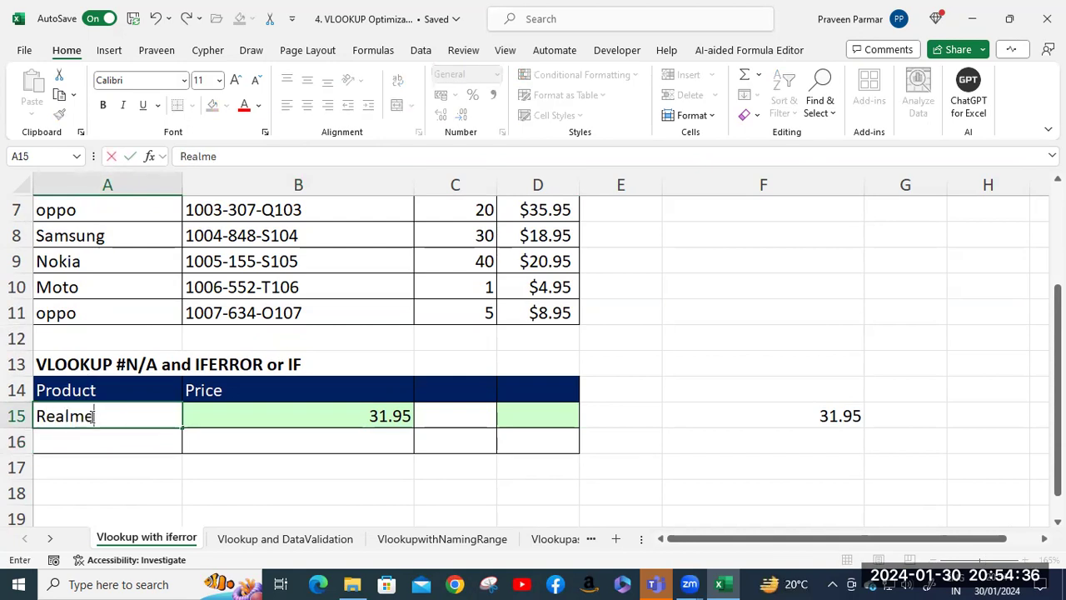
{"action": "key", "text": "Return"}
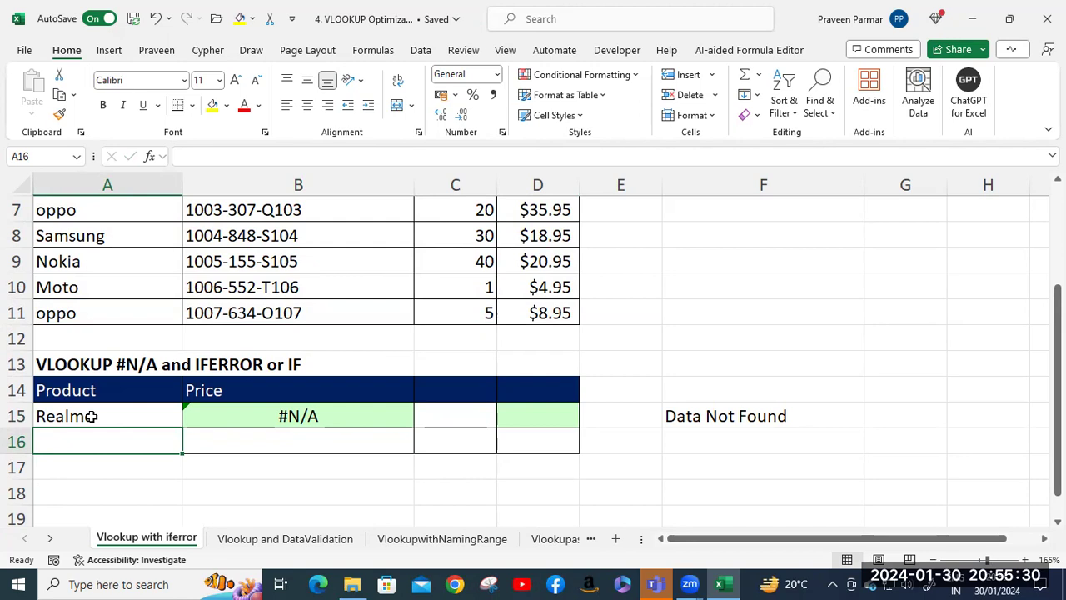
Insert the IFERROR function in front of the existing VLOOKUP in B15, making the lookup its value argument
{"action": "left_click", "coordinate": [289, 417]}
{"action": "double_click", "coordinate": [289, 418]}
{"action": "key", "text": "Left"}
{"action": "key", "text": "Left"}
{"action": "key", "text": "Left"}
{"action": "key", "text": "Left"}
{"action": "key", "text": "Left"}
{"action": "key", "text": "Left"}
{"action": "key", "text": "Left"}
{"action": "key", "text": "Left"}
{"action": "key", "text": "Left"}
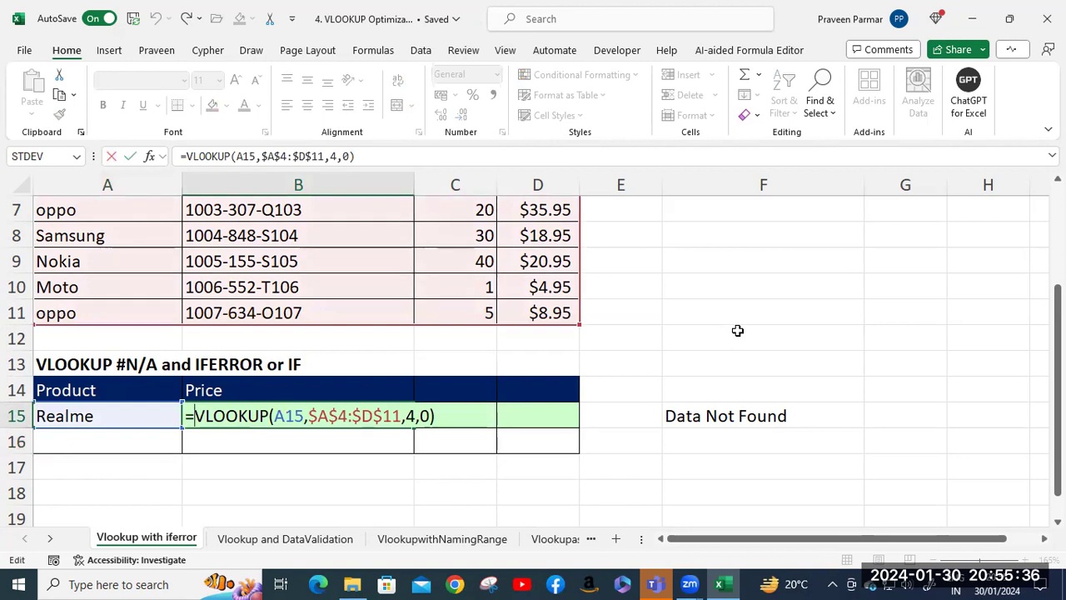
{"action": "type", "text": "if"}
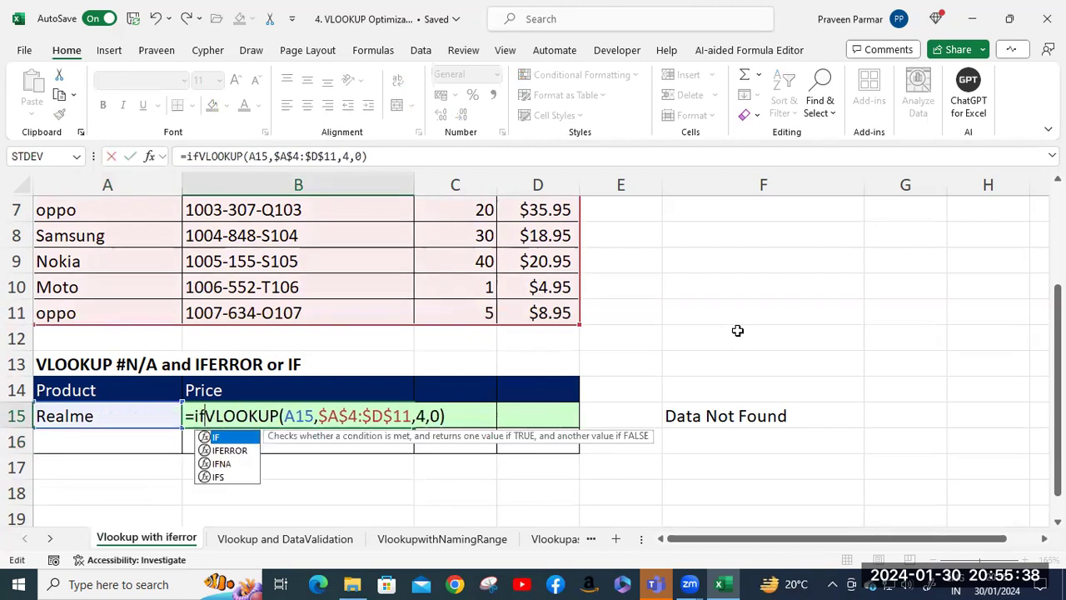
{"action": "key", "text": "Down"}
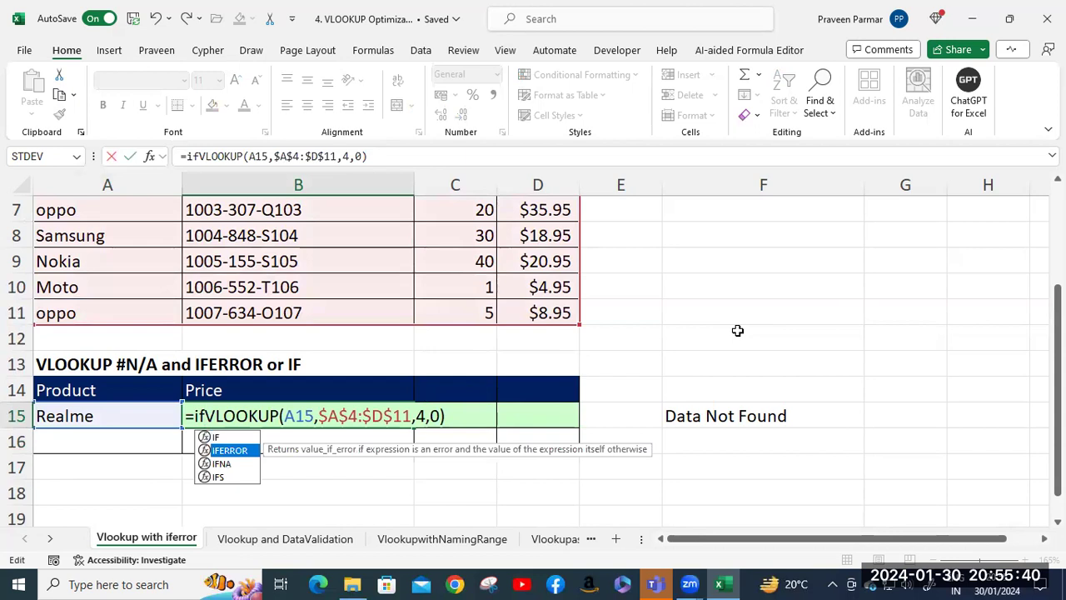
{"action": "key", "text": "Tab"}
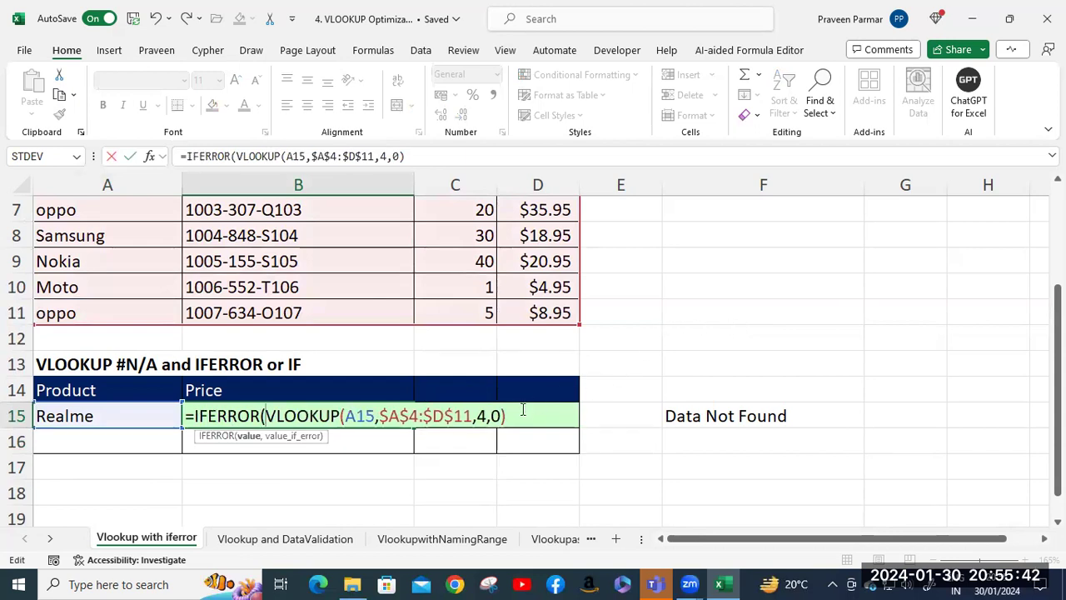
Complete the B15 IFERROR formula with "Product not available" as the value if error
{"action": "type", "text": ","}
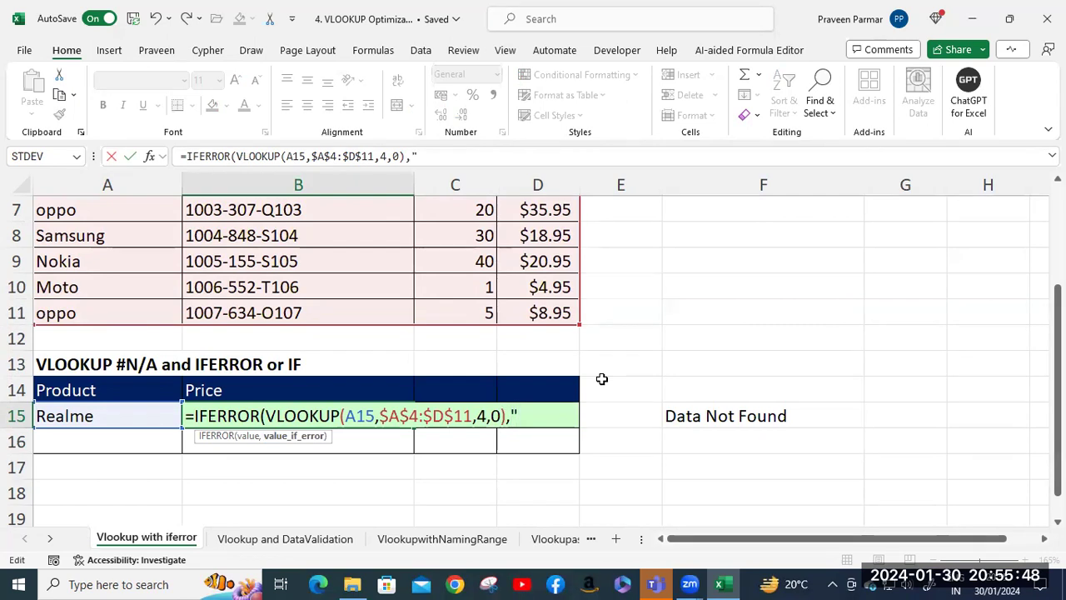
{"action": "type", "text": "Product"}
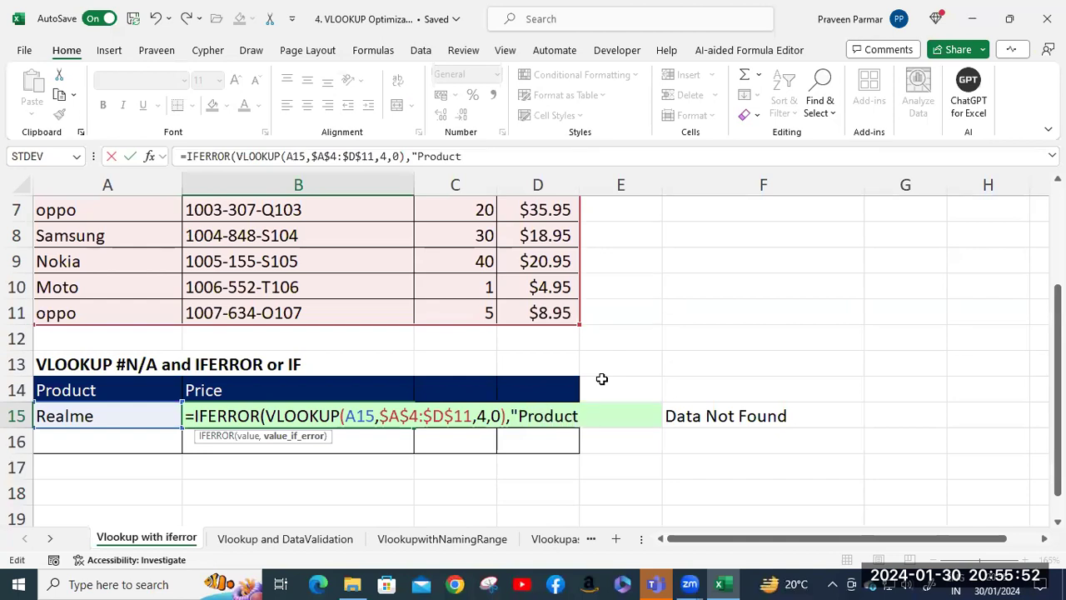
{"action": "type", "text": " not available"}
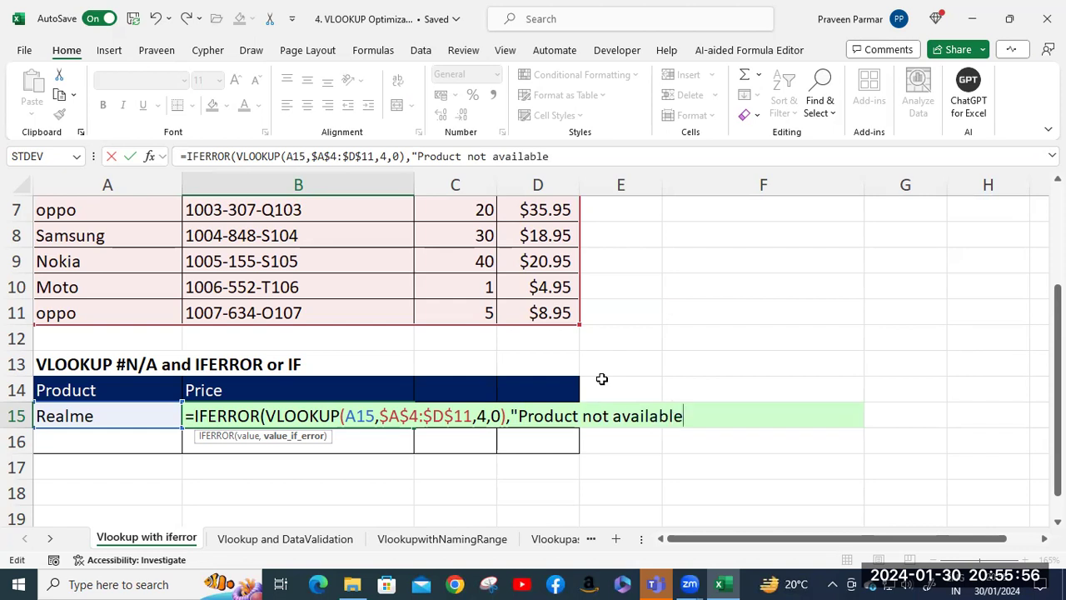
{"action": "type", "text": "\")"}
{"action": "key", "text": "Return"}
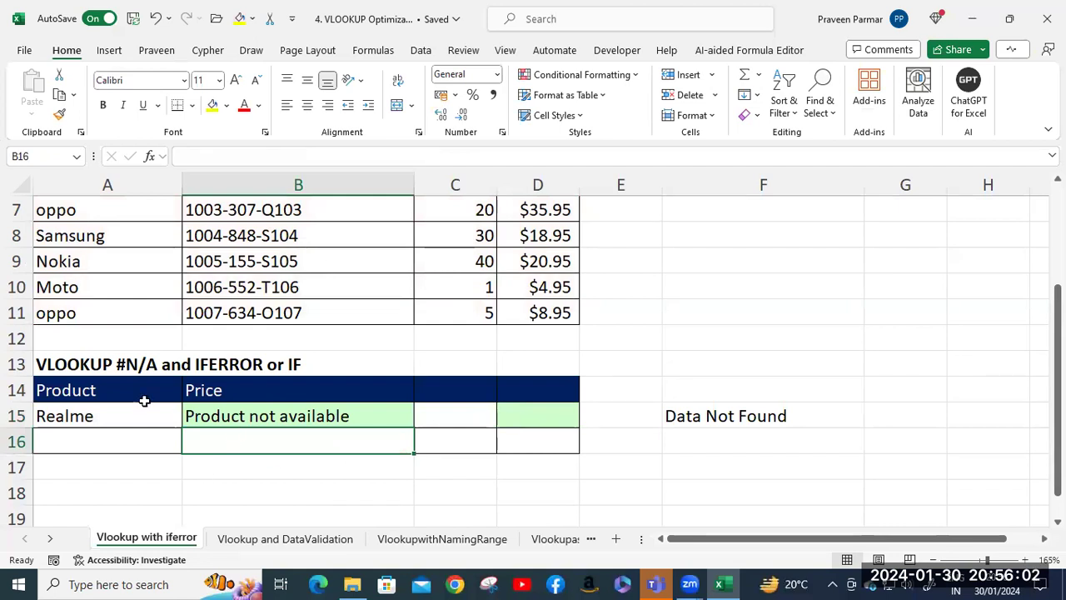
Change the lookup product in A15 to Nokia, compare it with the product table and select the price result in B15
{"action": "left_click", "coordinate": [101, 417]}
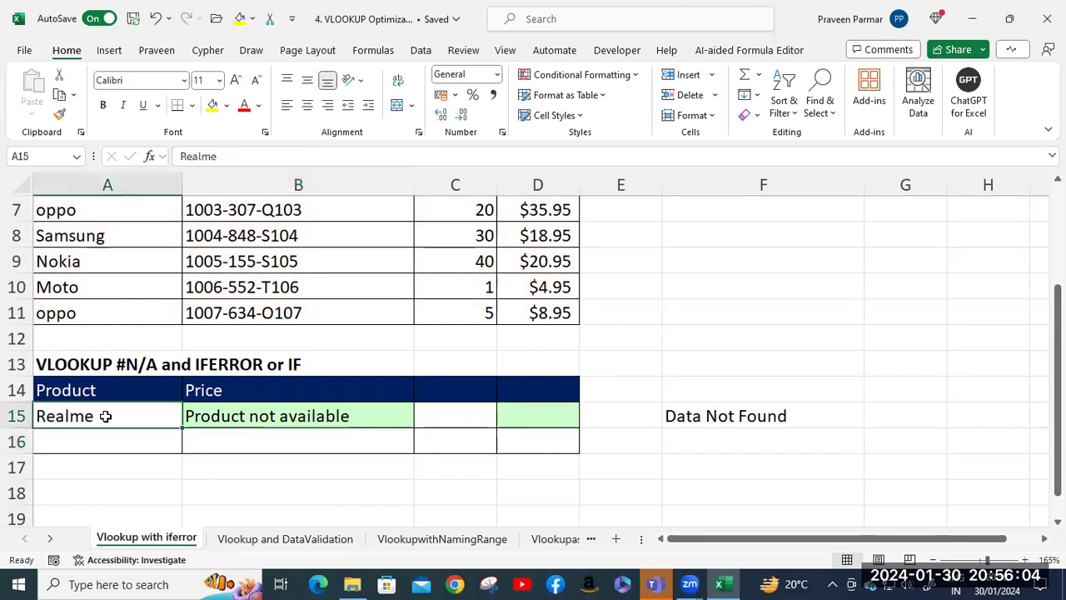
{"action": "type", "text": "Nokia"}
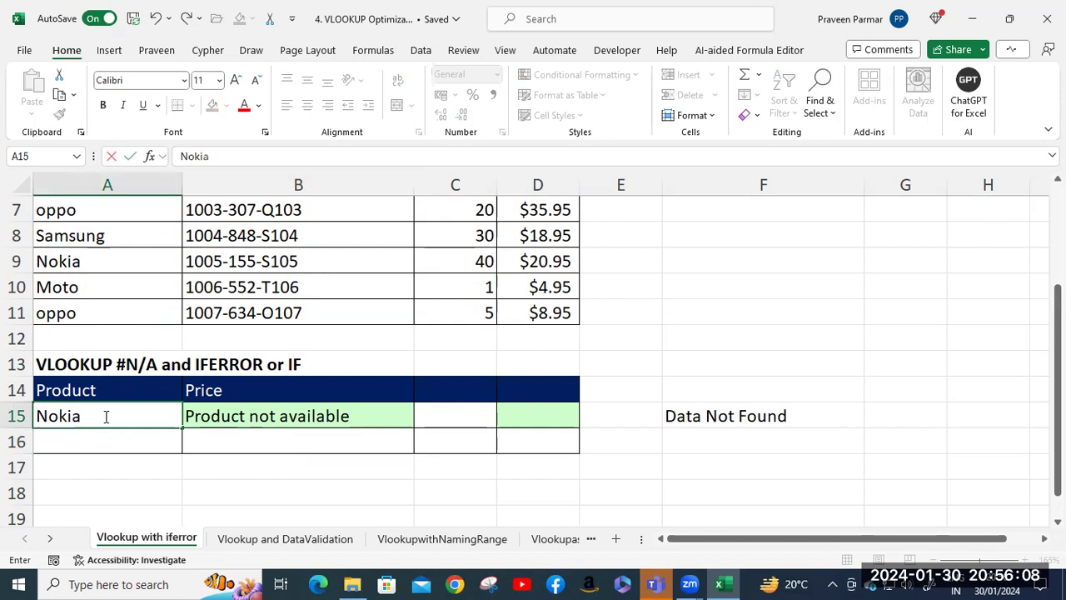
{"action": "key", "text": "Return"}
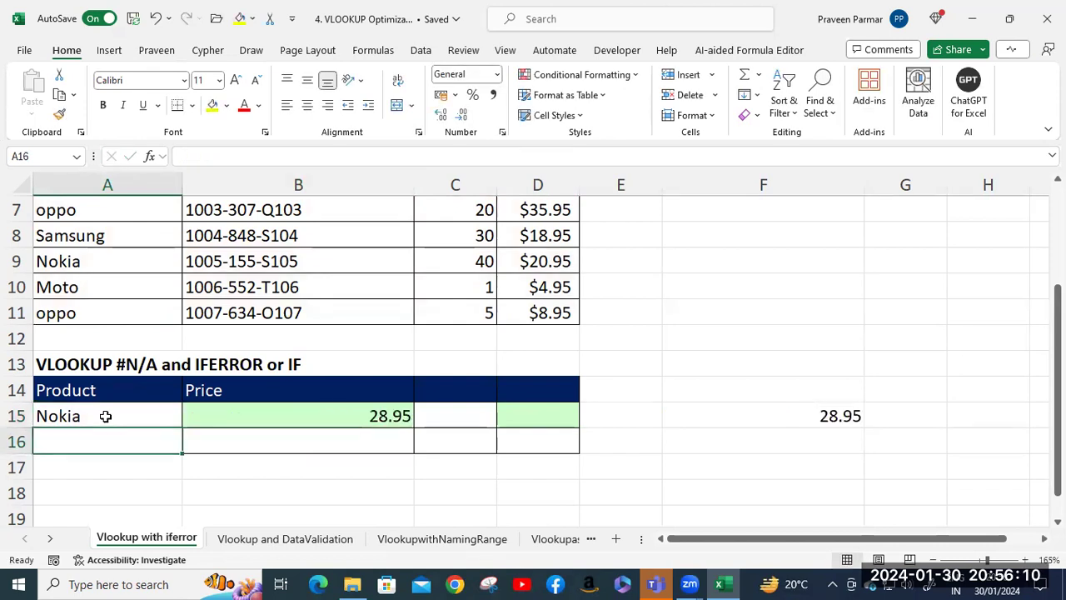
{"action": "scroll", "coordinate": [181, 377], "scroll_direction": "up", "scroll_amount": 1}
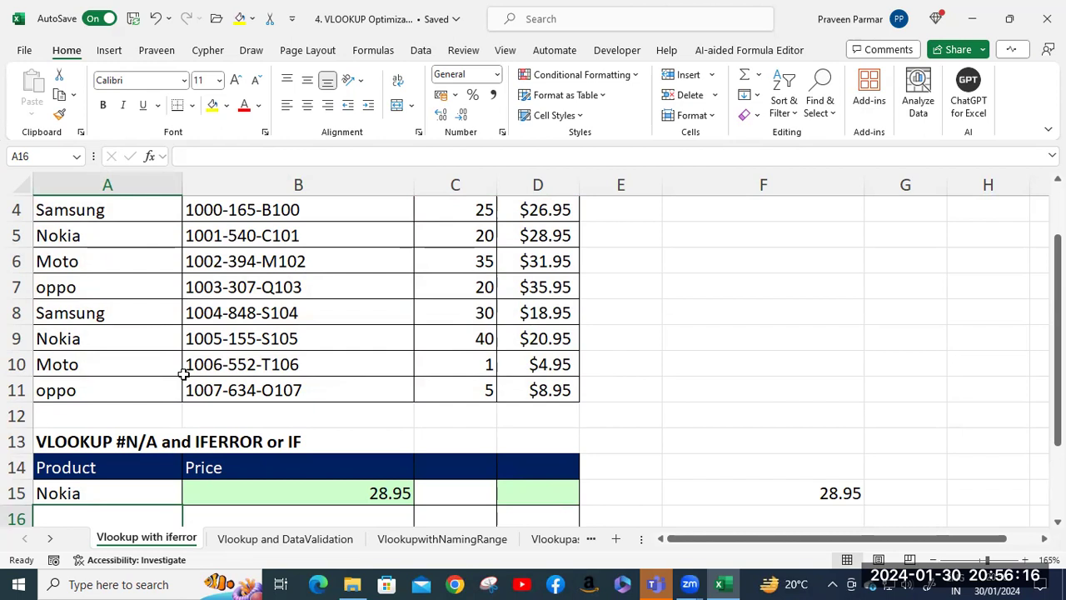
{"action": "scroll", "coordinate": [185, 375], "scroll_direction": "down", "scroll_amount": 1}
{"action": "left_click", "coordinate": [238, 419]}
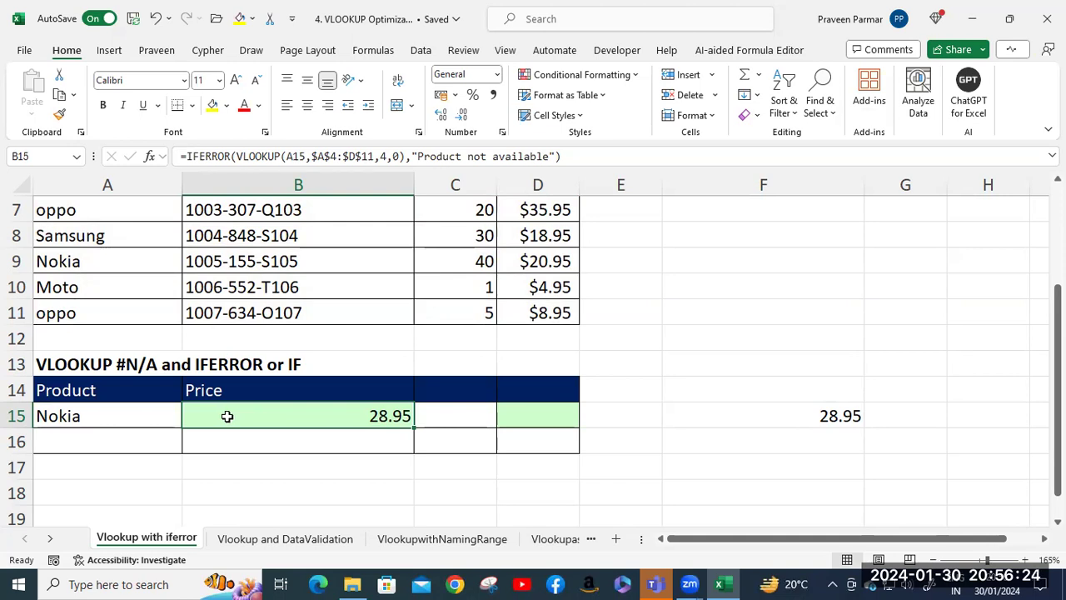
Open the Vlookup and DataValidation sheet and choose Moto as the lookup product in A15
{"action": "left_click", "coordinate": [300, 537]}
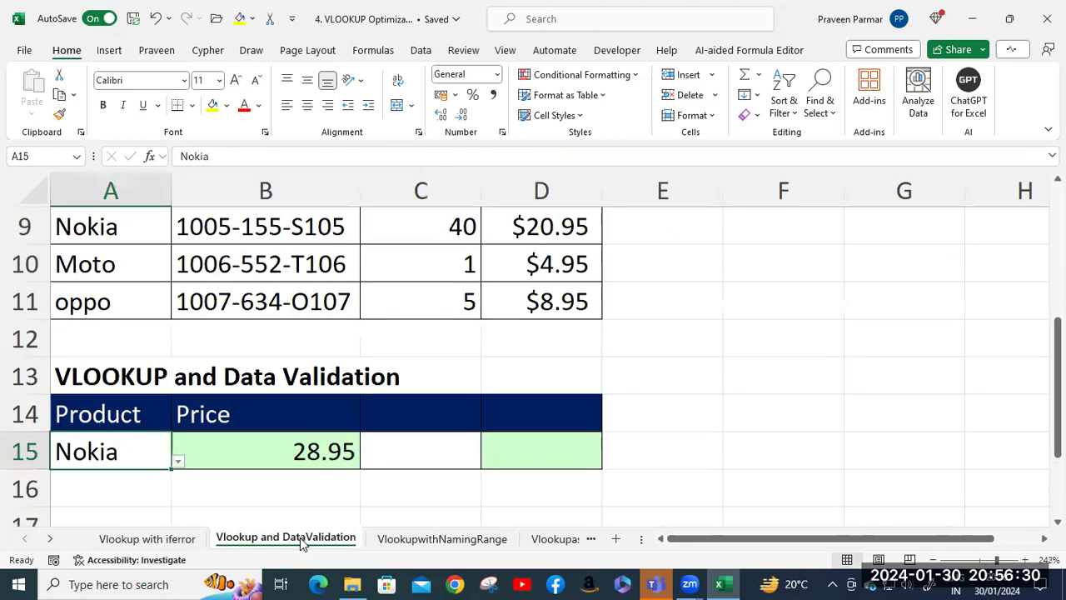
{"action": "left_click", "coordinate": [176, 461]}
{"action": "left_click", "coordinate": [107, 504]}
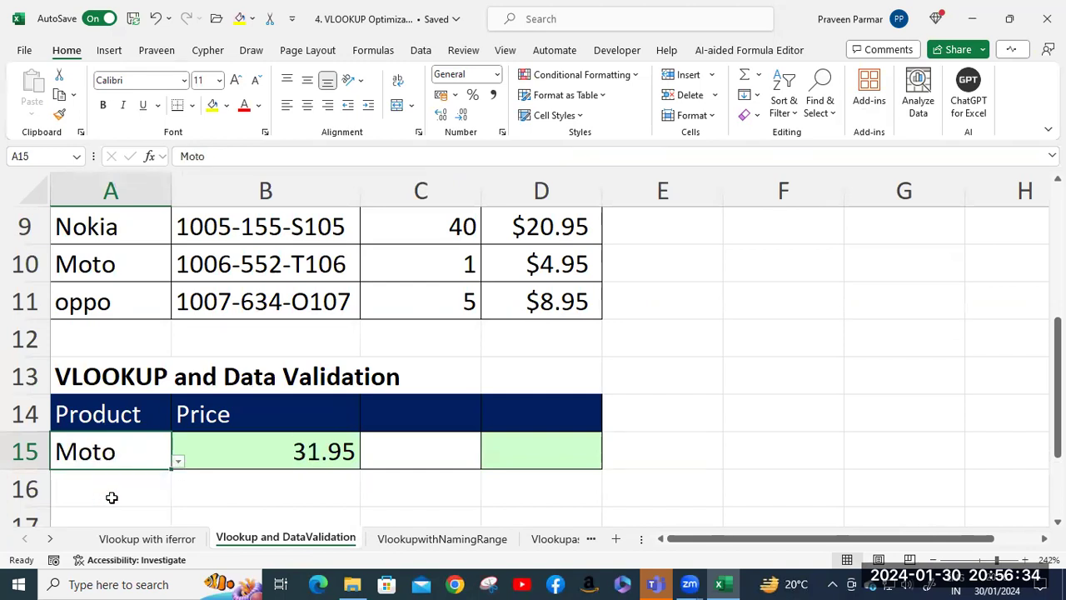
Try Samsung and oppo as the validated lookup product in A15
{"action": "left_click", "coordinate": [179, 463]}
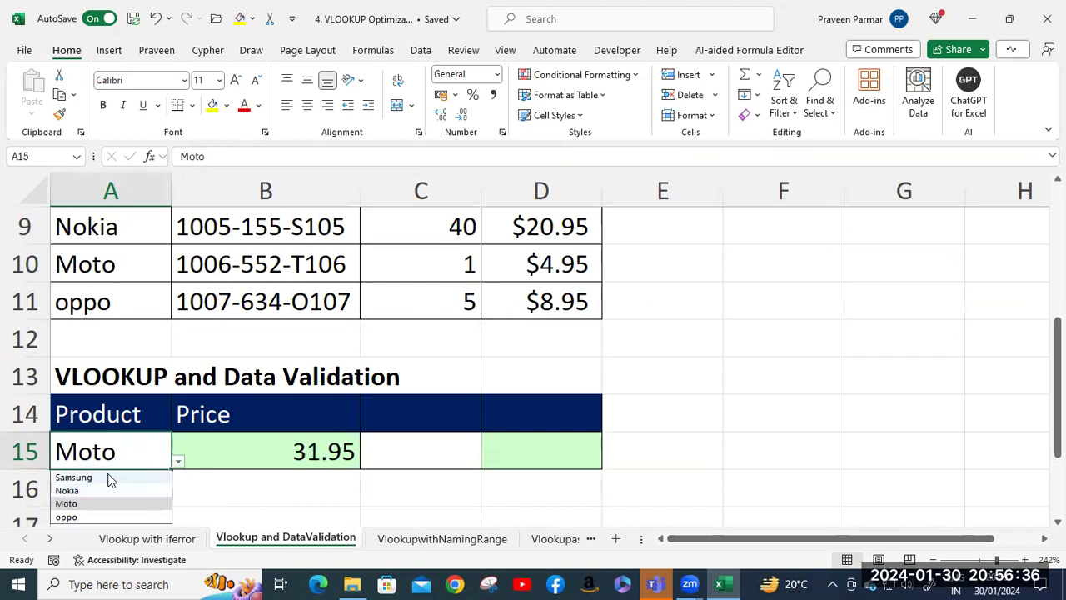
{"action": "left_click", "coordinate": [109, 477]}
{"action": "left_click", "coordinate": [181, 464]}
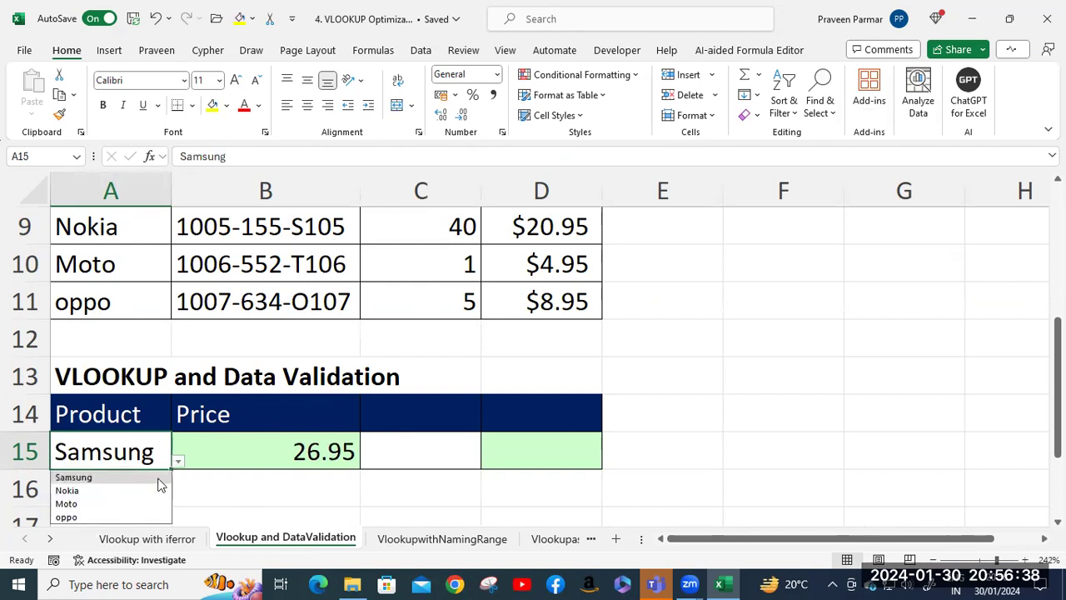
{"action": "left_click", "coordinate": [121, 521]}
Set the validated product in A15 back to Moto and check its price against the product table
{"action": "scroll", "coordinate": [148, 420], "scroll_direction": "up", "scroll_amount": 2}
{"action": "scroll", "coordinate": [147, 417], "scroll_direction": "down", "scroll_amount": 3}
{"action": "left_click", "coordinate": [177, 349]}
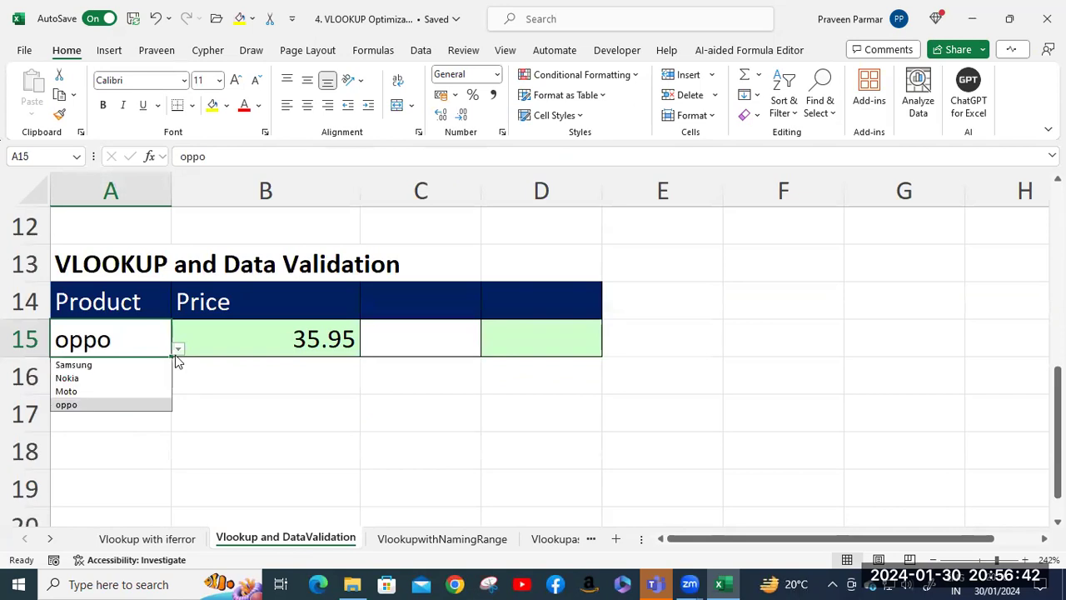
{"action": "left_click", "coordinate": [104, 390]}
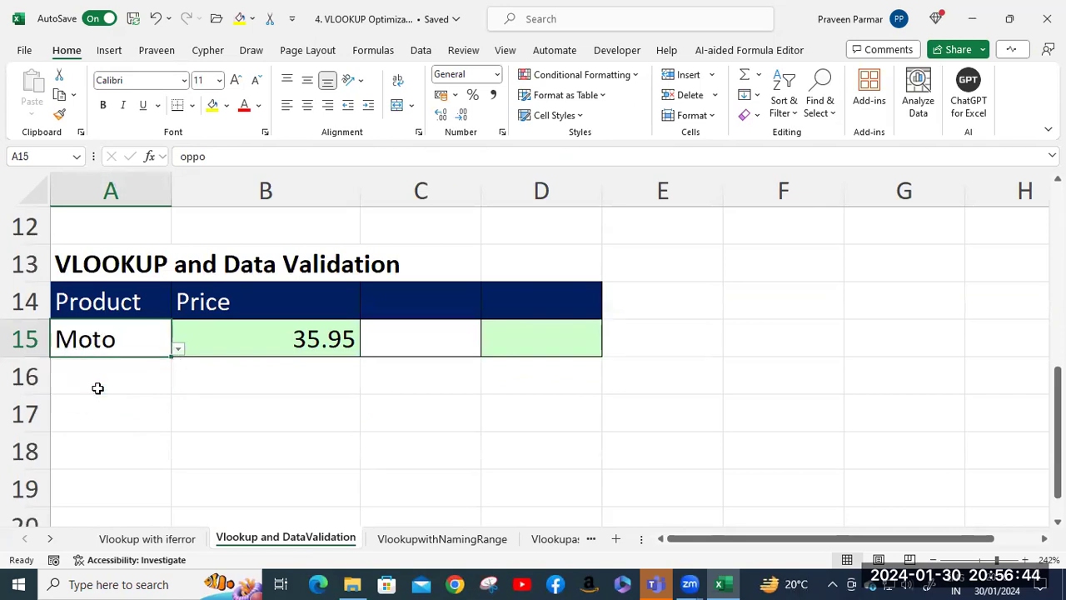
{"action": "scroll", "coordinate": [284, 420], "scroll_direction": "up", "scroll_amount": 2}
{"action": "scroll", "coordinate": [284, 420], "scroll_direction": "up", "scroll_amount": 1}
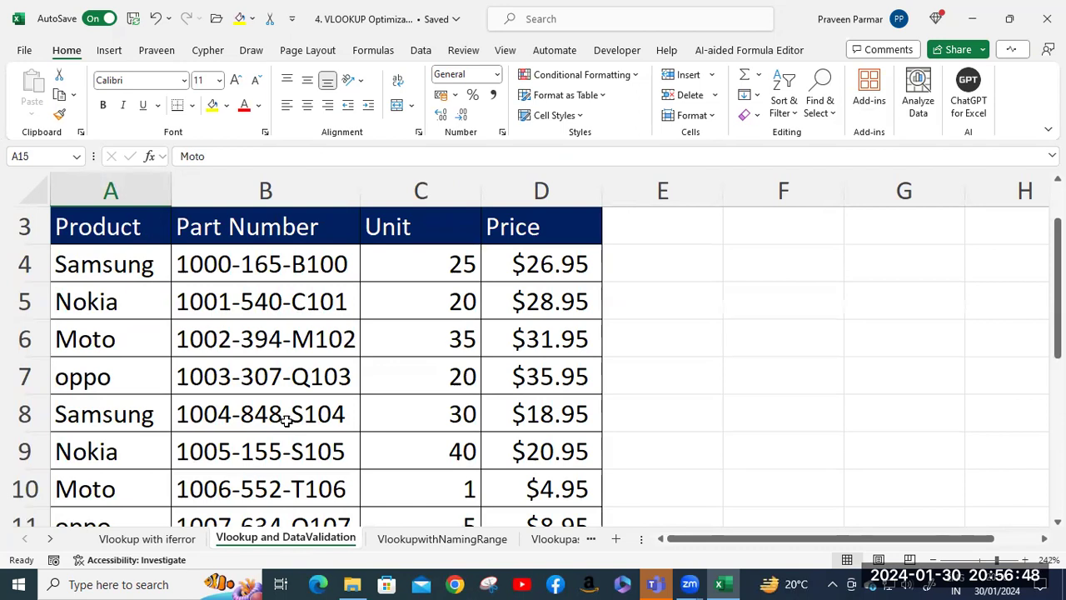
{"action": "scroll", "coordinate": [284, 421], "scroll_direction": "down", "scroll_amount": 2}
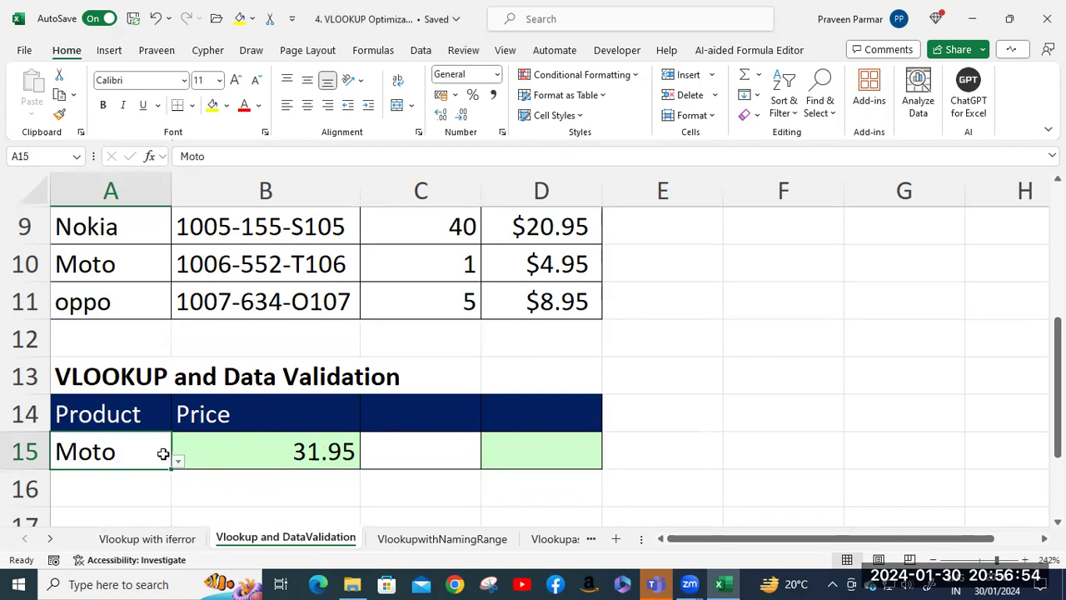
On the VlookupwithNamingRange sheet, examine the mydata table array in the B16 price formula, keeping the formula as it is
{"action": "left_click", "coordinate": [413, 539]}
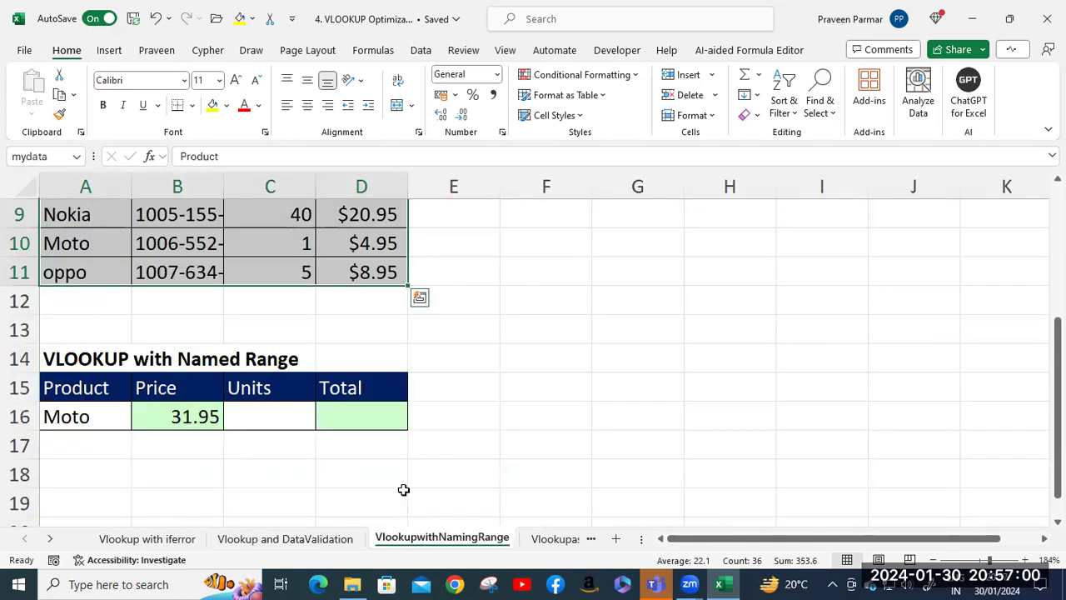
{"action": "scroll", "coordinate": [402, 489], "scroll_direction": "up", "scroll_amount": 1}
{"action": "double_click", "coordinate": [173, 502]}
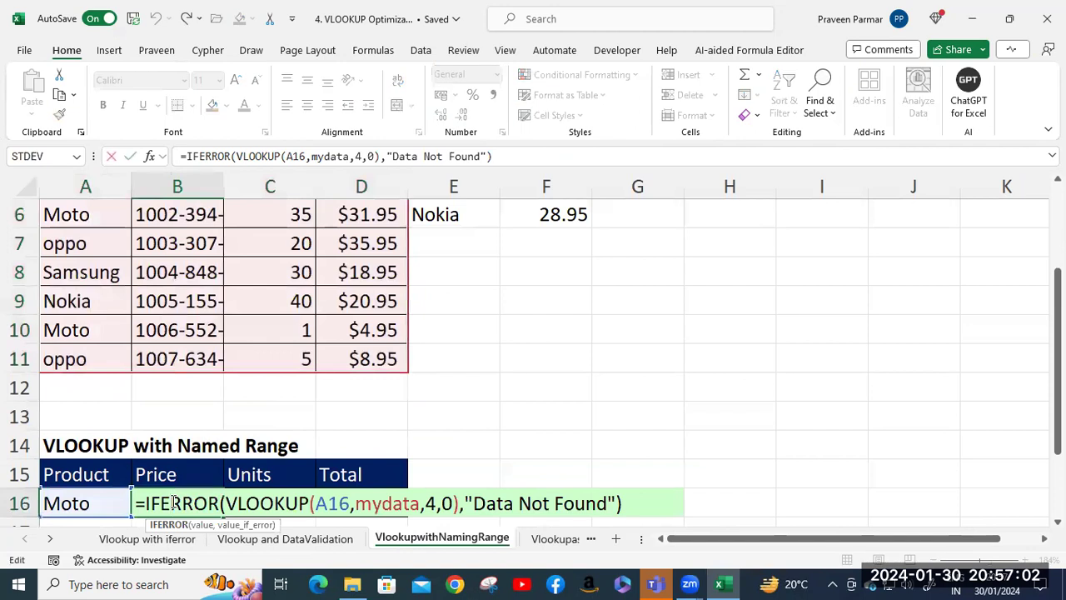
{"action": "left_click_drag", "start_coordinate": [358, 503], "coordinate": [419, 503]}
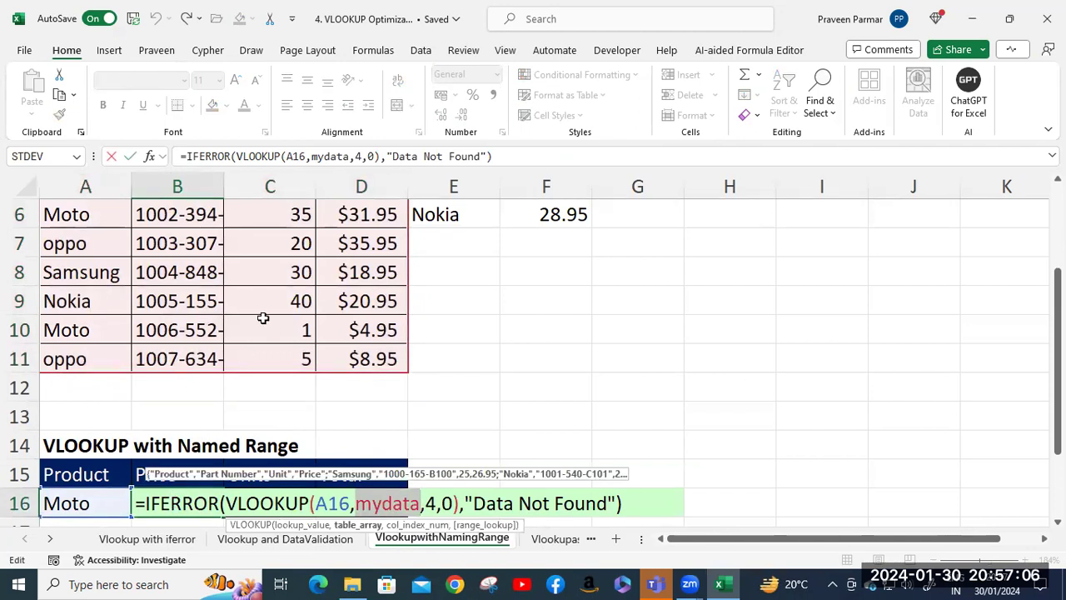
{"action": "scroll", "coordinate": [262, 319], "scroll_direction": "up", "scroll_amount": 2}
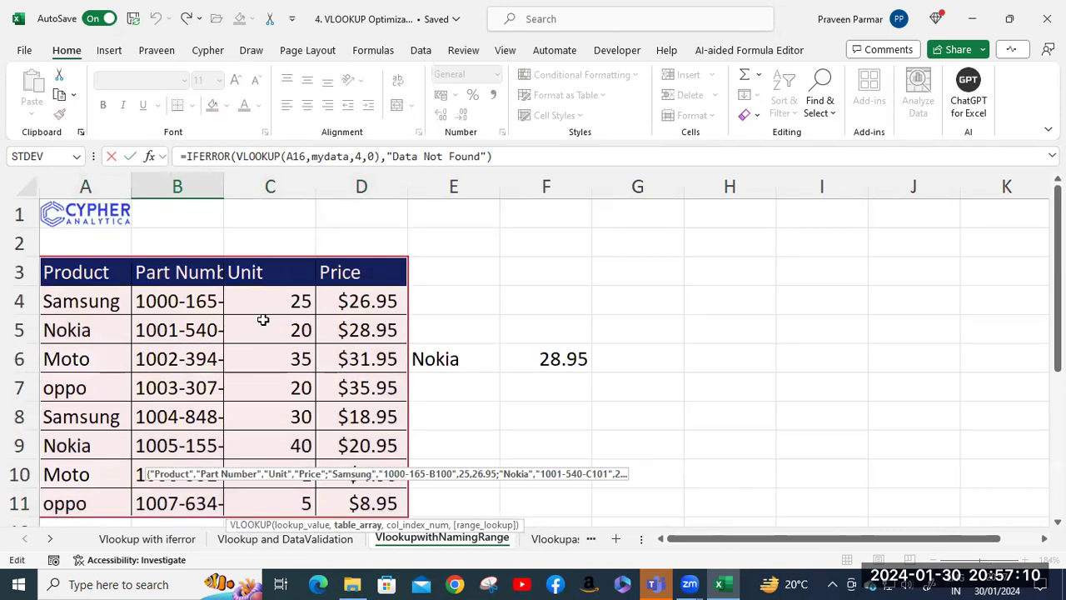
{"action": "scroll", "coordinate": [263, 319], "scroll_direction": "down", "scroll_amount": 2}
{"action": "left_click", "coordinate": [500, 361]}
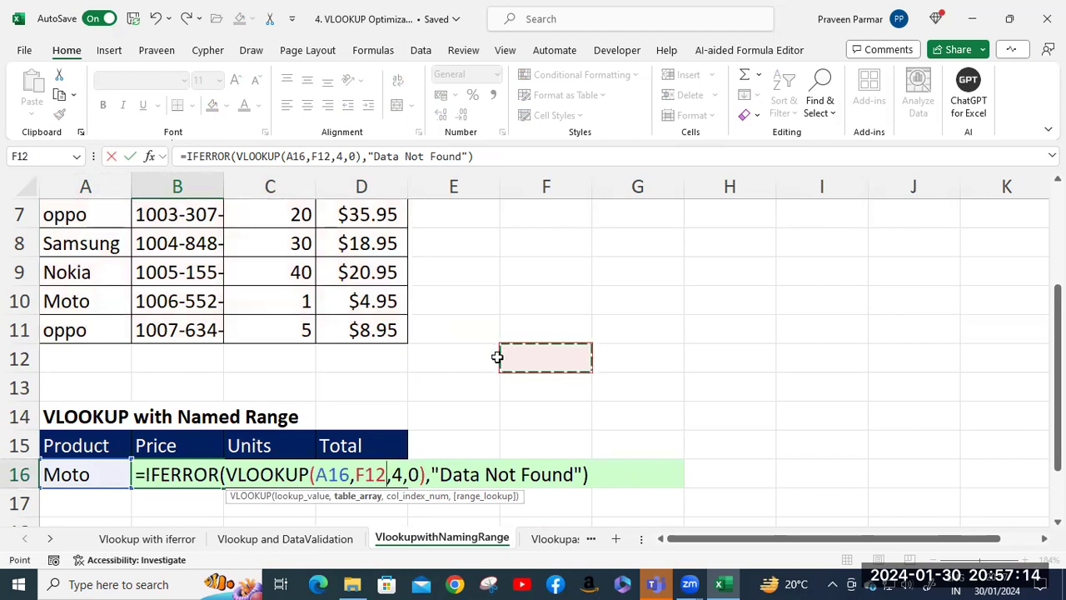
{"action": "key", "text": "ctrl+z"}
{"action": "key", "text": "Return"}
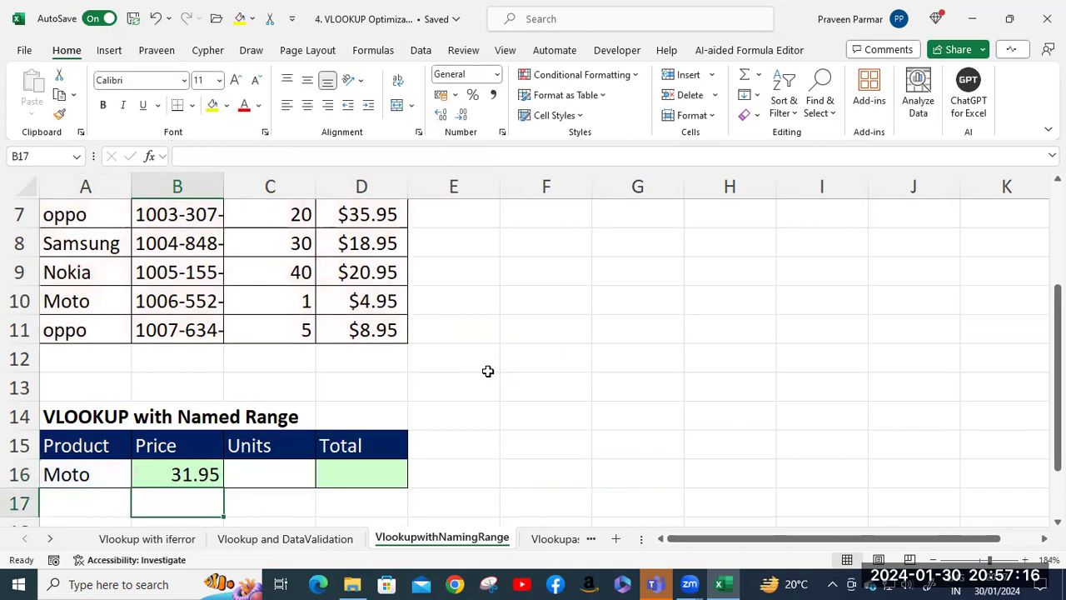
Select the named range mydata to show which cells of the product table it covers
{"action": "scroll", "coordinate": [124, 325], "scroll_direction": "up", "scroll_amount": 2}
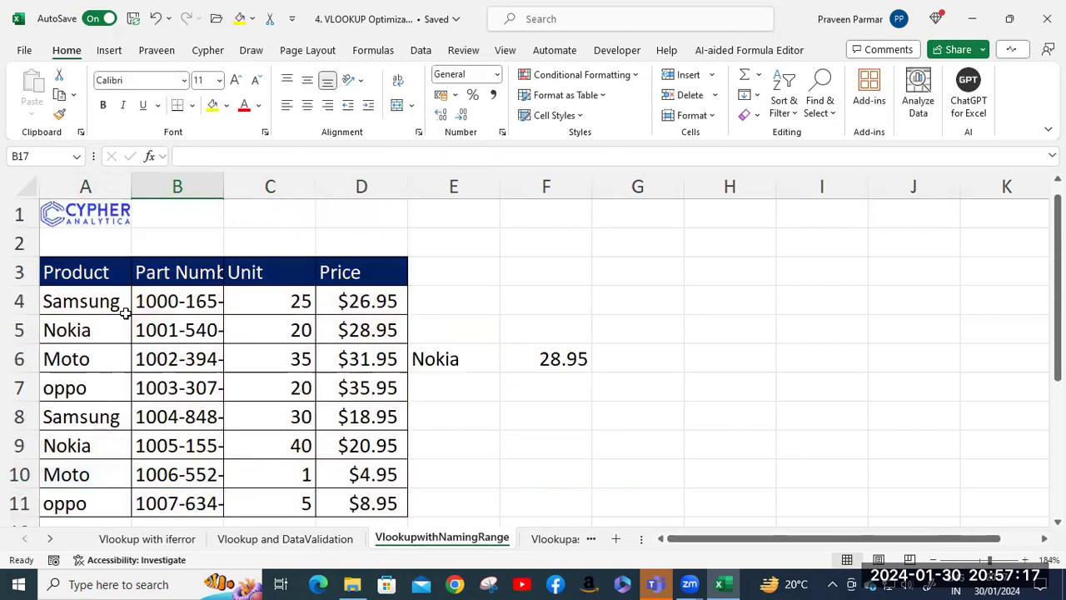
{"action": "left_click", "coordinate": [76, 156]}
{"action": "left_click", "coordinate": [31, 176]}
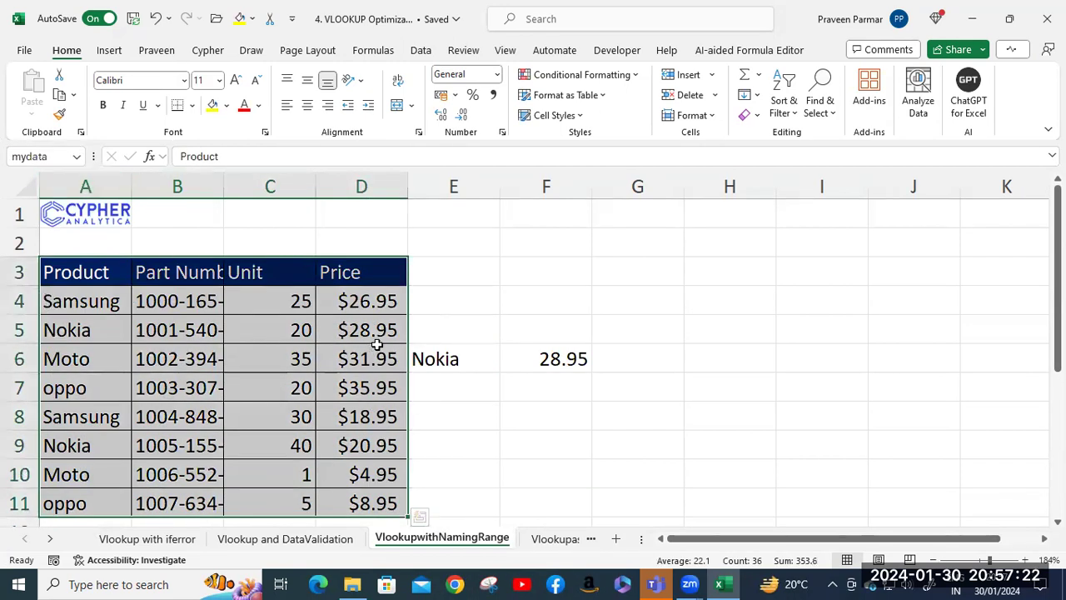
{"action": "scroll", "coordinate": [349, 333], "scroll_direction": "down", "scroll_amount": 1}
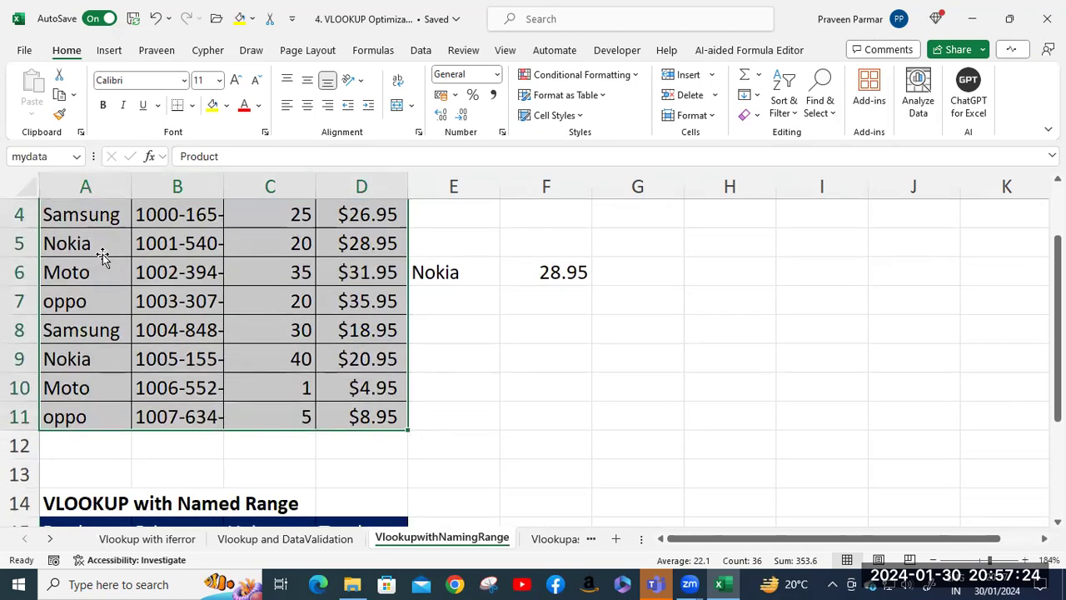
{"action": "scroll", "coordinate": [105, 247], "scroll_direction": "up", "scroll_amount": 1}
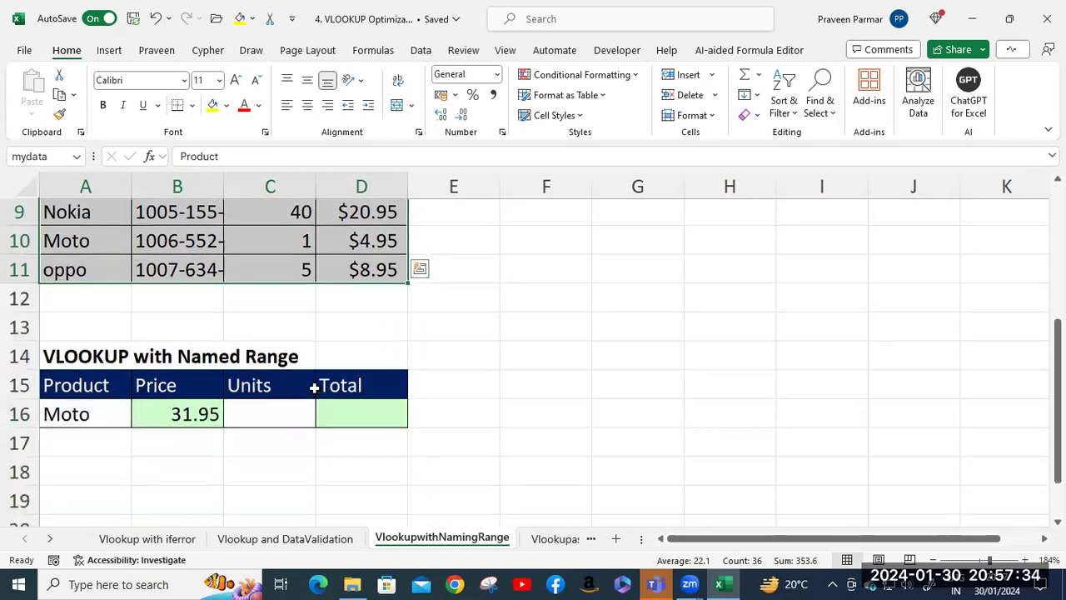
Highlight the mydata argument inside the B16 formula once more and close the formula without editing it
{"action": "scroll", "coordinate": [316, 381], "scroll_direction": "down", "scroll_amount": 3}
{"action": "double_click", "coordinate": [190, 388]}
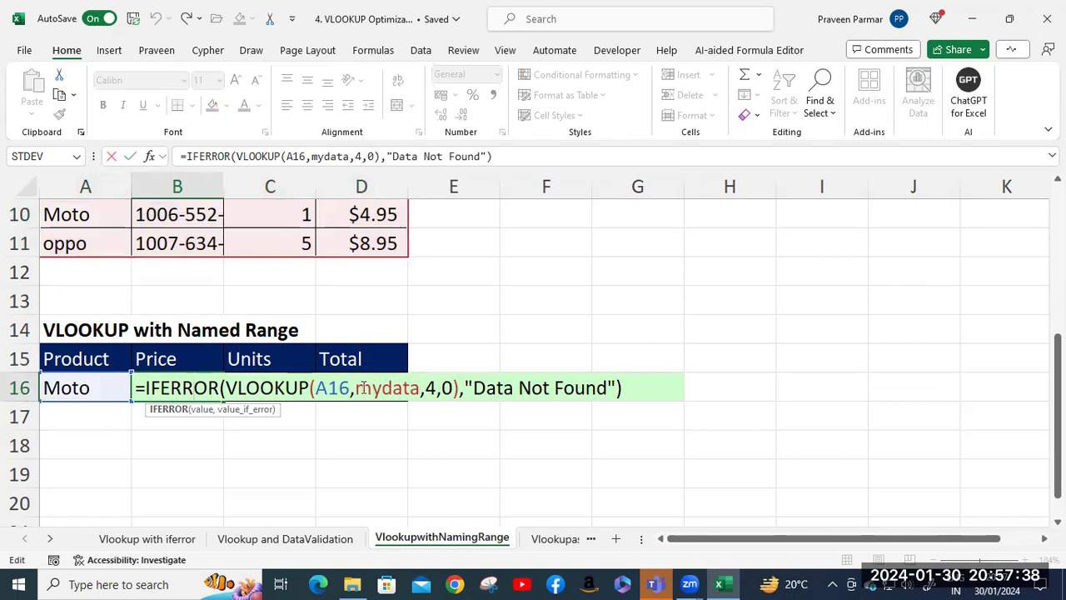
{"action": "left_click_drag", "start_coordinate": [357, 388], "coordinate": [423, 388]}
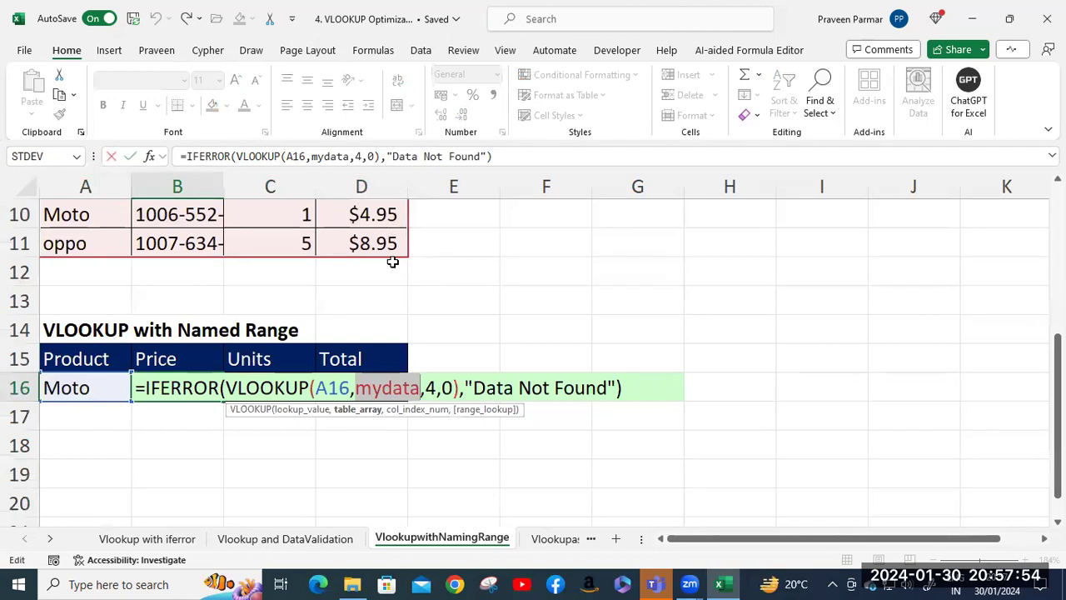
{"action": "key", "text": "Return"}
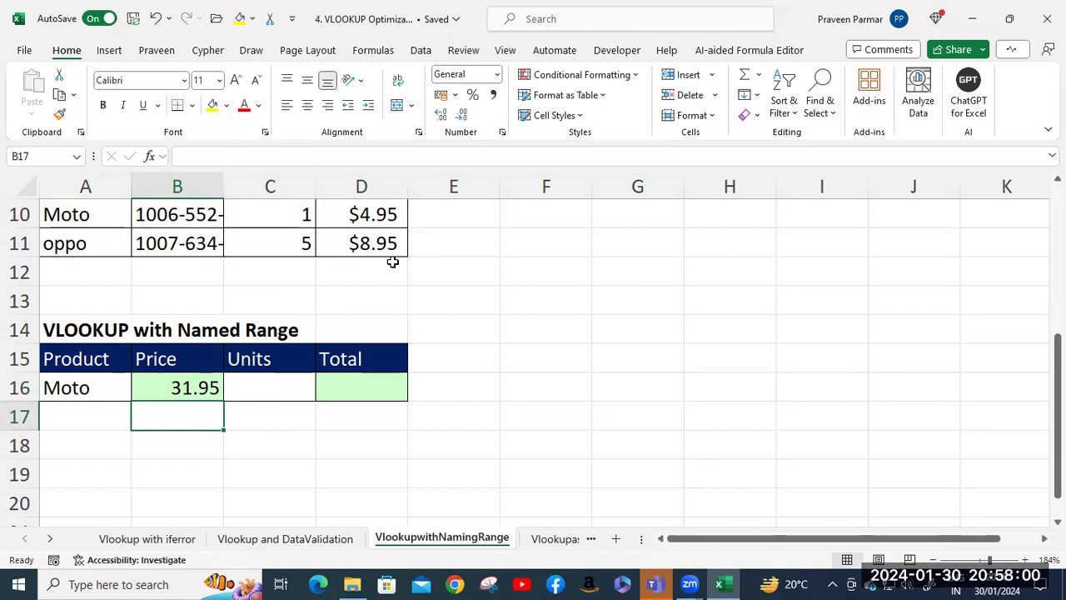
Choose Samsung as the lookup product in A16 of the VLOOKUP with Named Range table
{"action": "left_click", "coordinate": [93, 385]}
{"action": "left_click", "coordinate": [139, 393]}
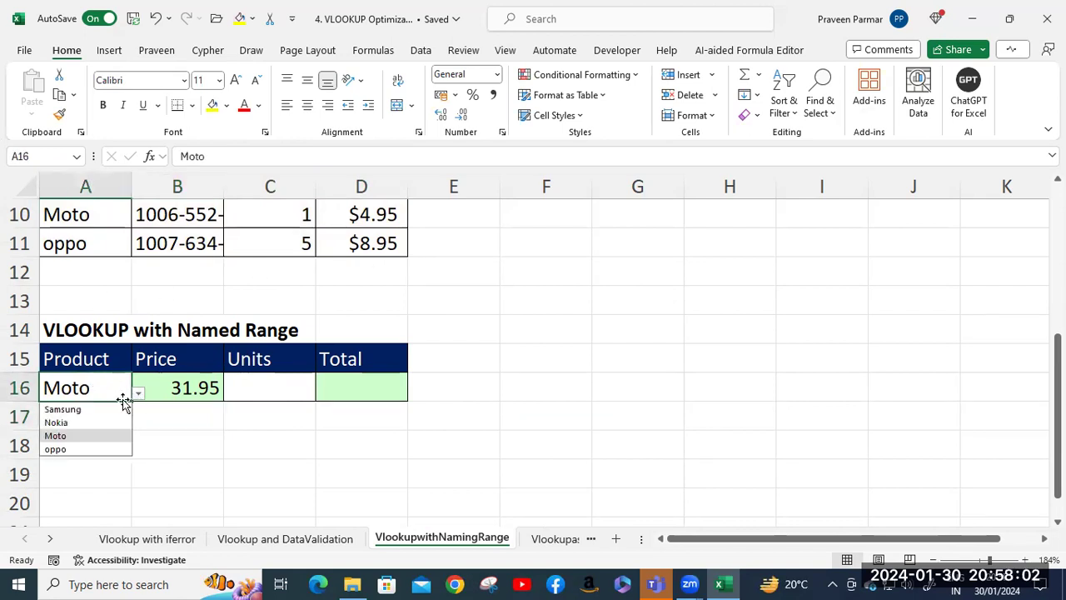
{"action": "left_click", "coordinate": [108, 408]}
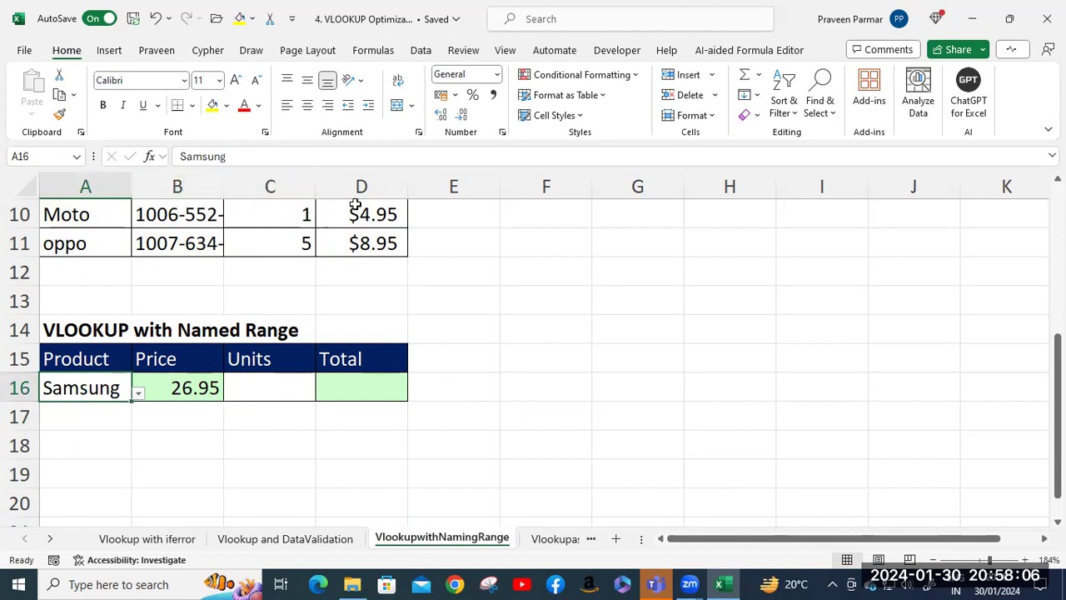
On the VlookupasFormulaElement sheet, set the Units in B16 to 5 for the oppo product
{"action": "left_click", "coordinate": [551, 539]}
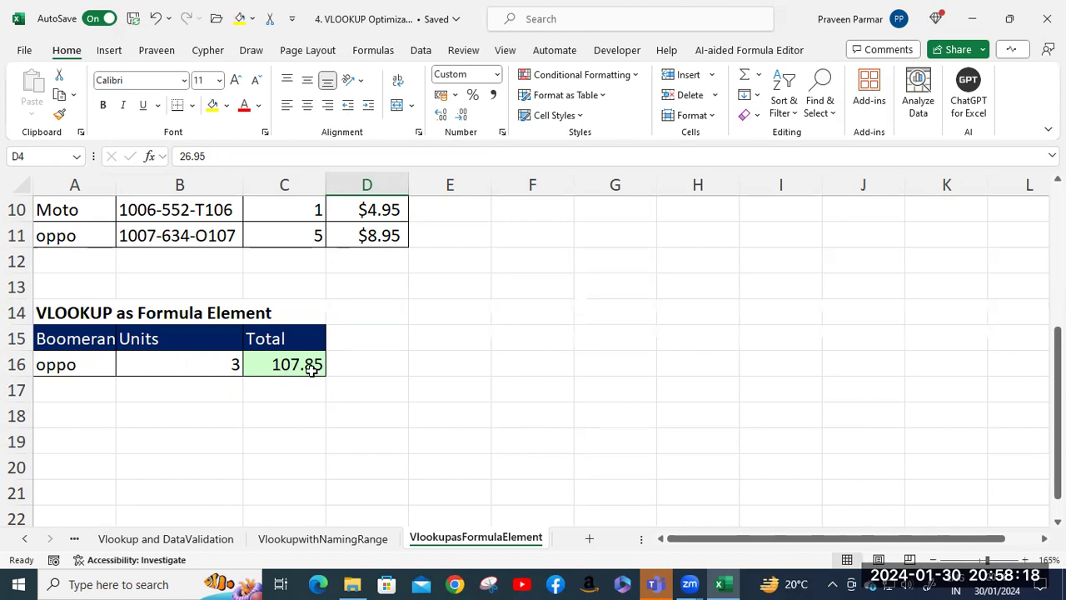
{"action": "left_click", "coordinate": [199, 362]}
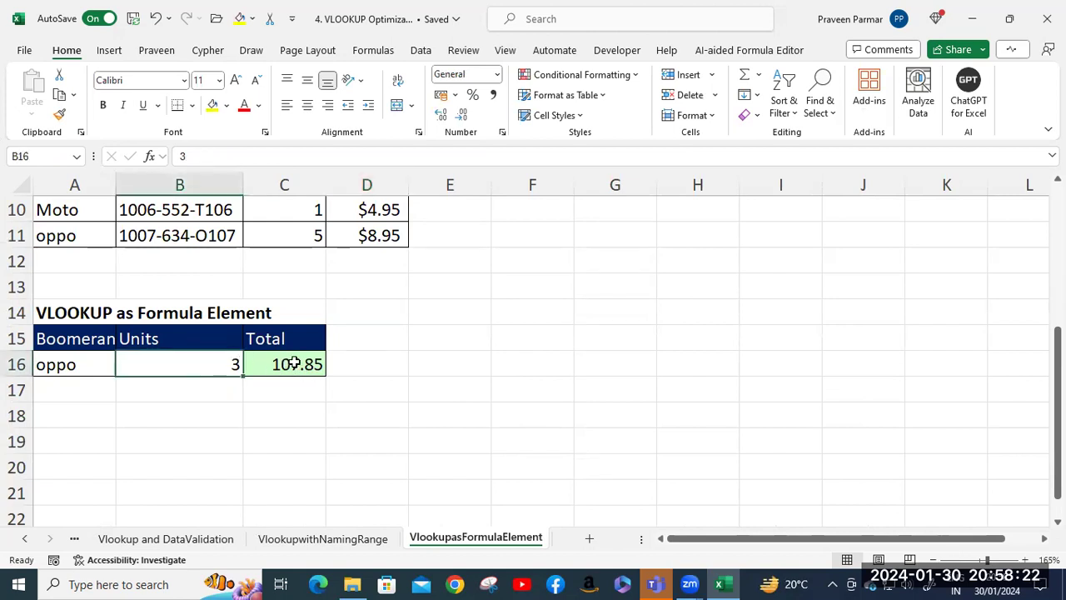
{"action": "scroll", "coordinate": [290, 363], "scroll_direction": "up", "scroll_amount": 3}
{"action": "scroll", "coordinate": [294, 362], "scroll_direction": "down", "scroll_amount": 2}
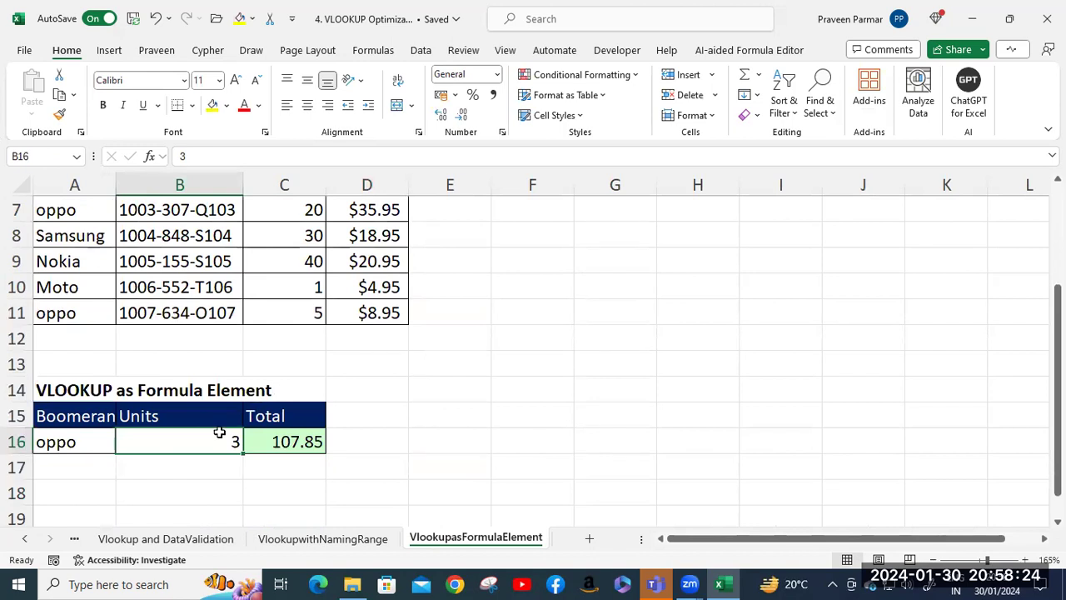
{"action": "type", "text": "5"}
{"action": "key", "text": "Return"}
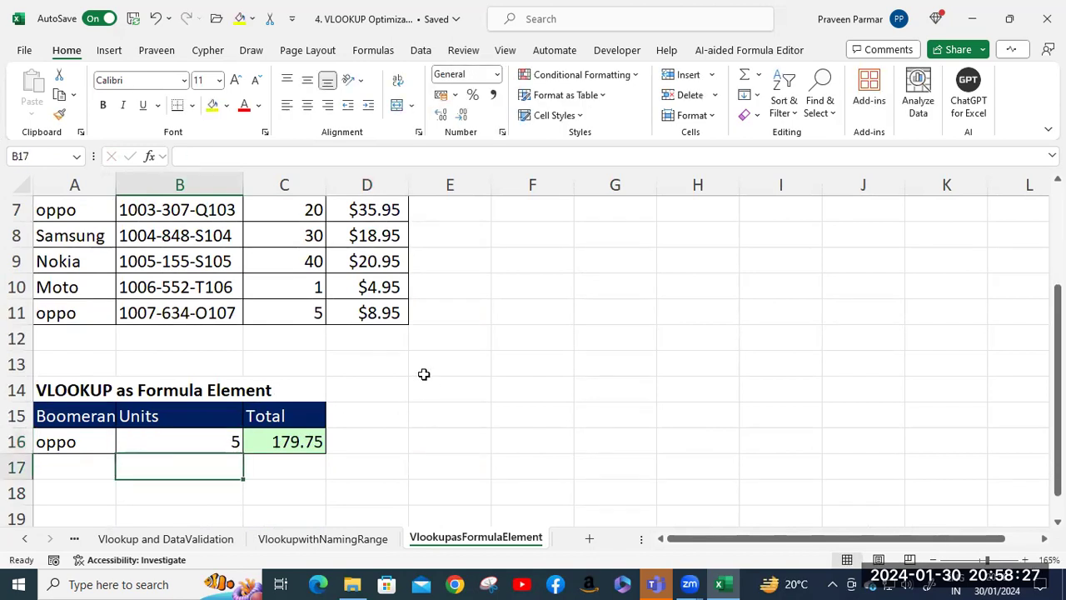
Highlight the VLOOKUP part and the B16 multiplier in the C16 Total formula, and close the formula without editing it
{"action": "double_click", "coordinate": [297, 441]}
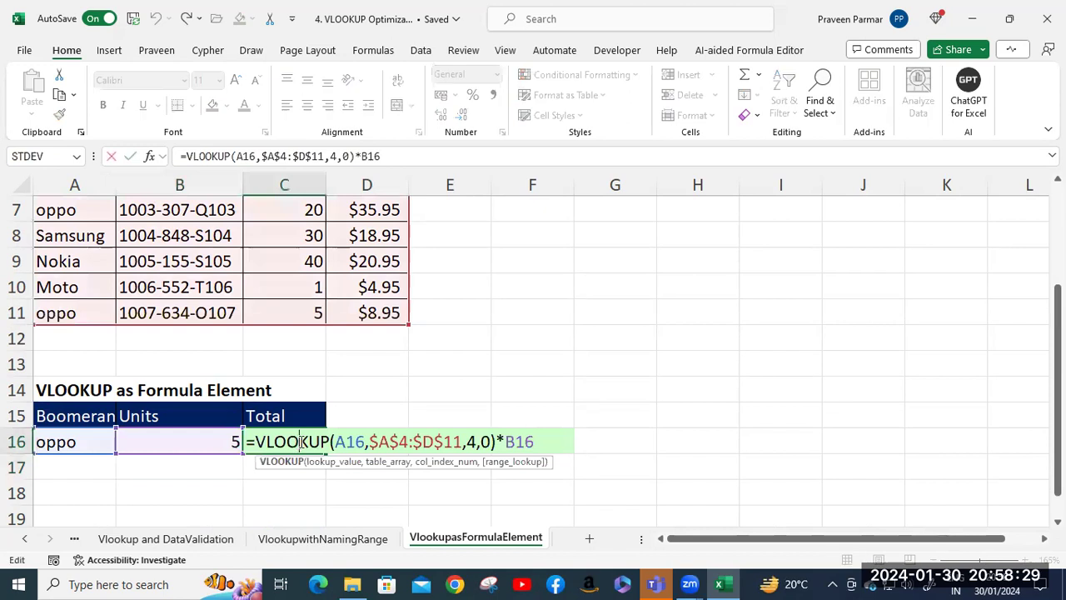
{"action": "left_click", "coordinate": [498, 441]}
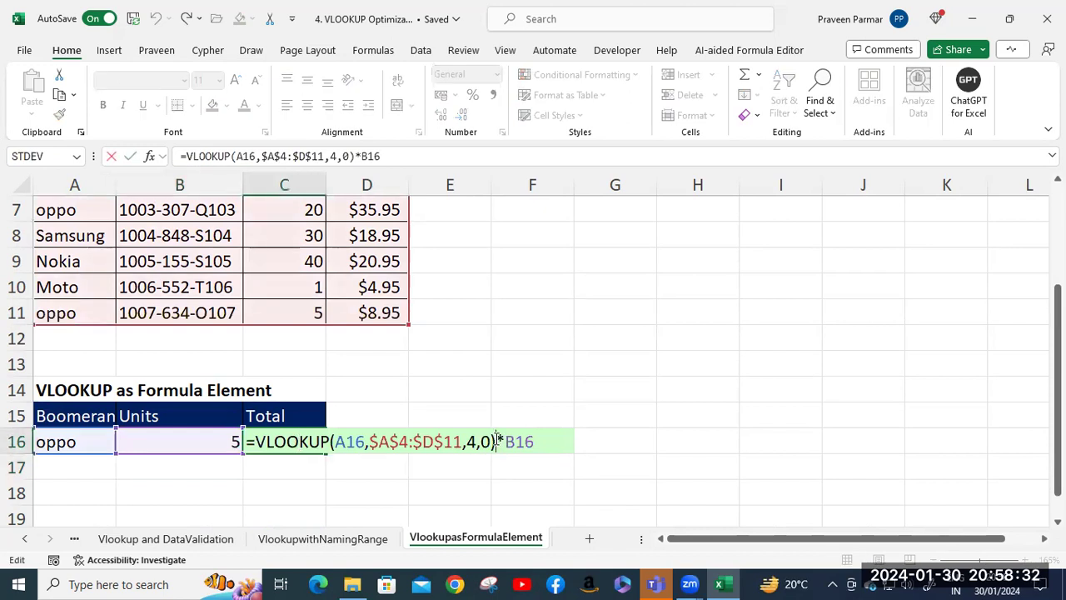
{"action": "left_click_drag", "start_coordinate": [498, 441], "coordinate": [257, 442]}
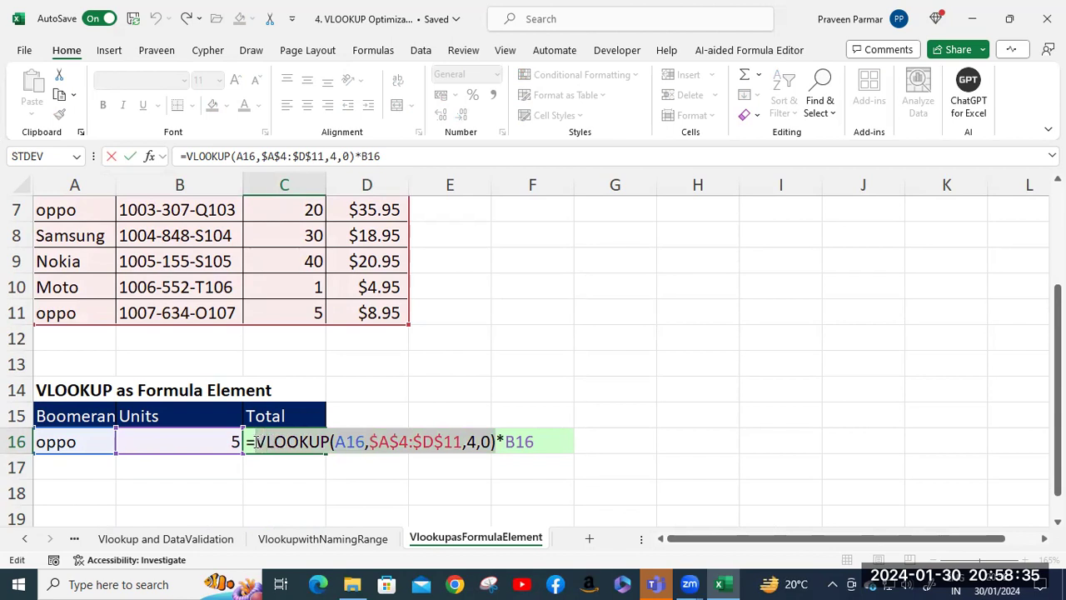
{"action": "left_click", "coordinate": [508, 441]}
{"action": "left_click_drag", "start_coordinate": [509, 441], "coordinate": [538, 442]}
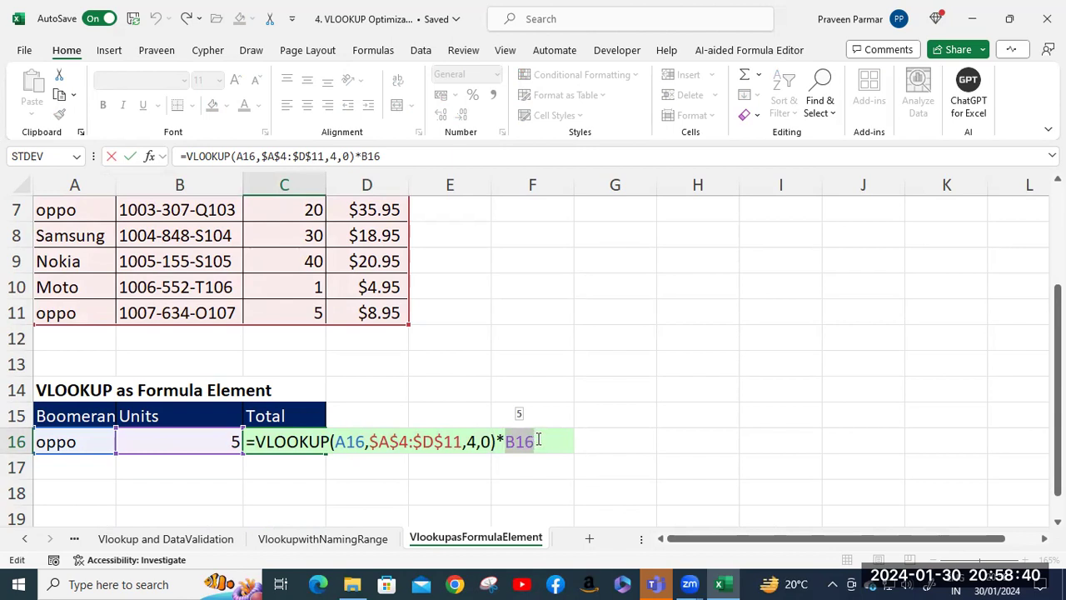
{"action": "left_click", "coordinate": [538, 441]}
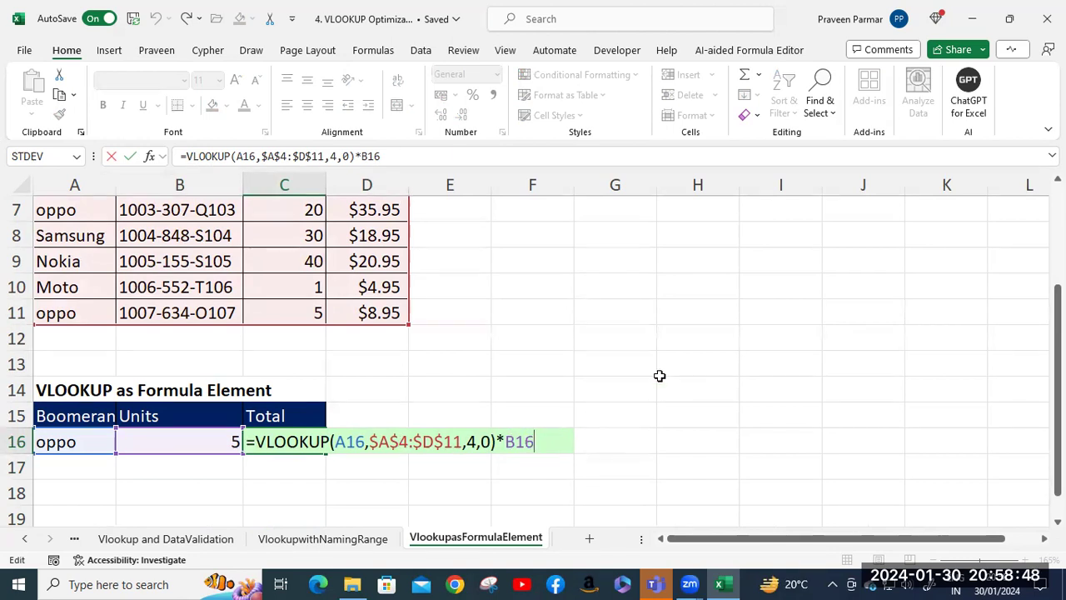
{"action": "key", "text": "Return"}
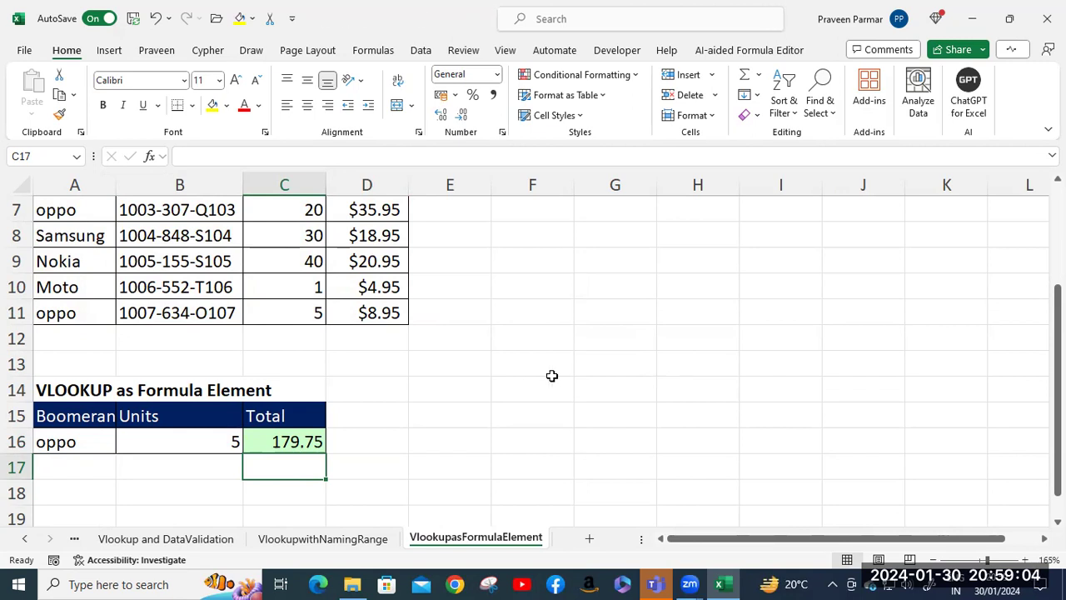
Reopen the C16 Total formula and highlight its column index argument
{"action": "double_click", "coordinate": [272, 442]}
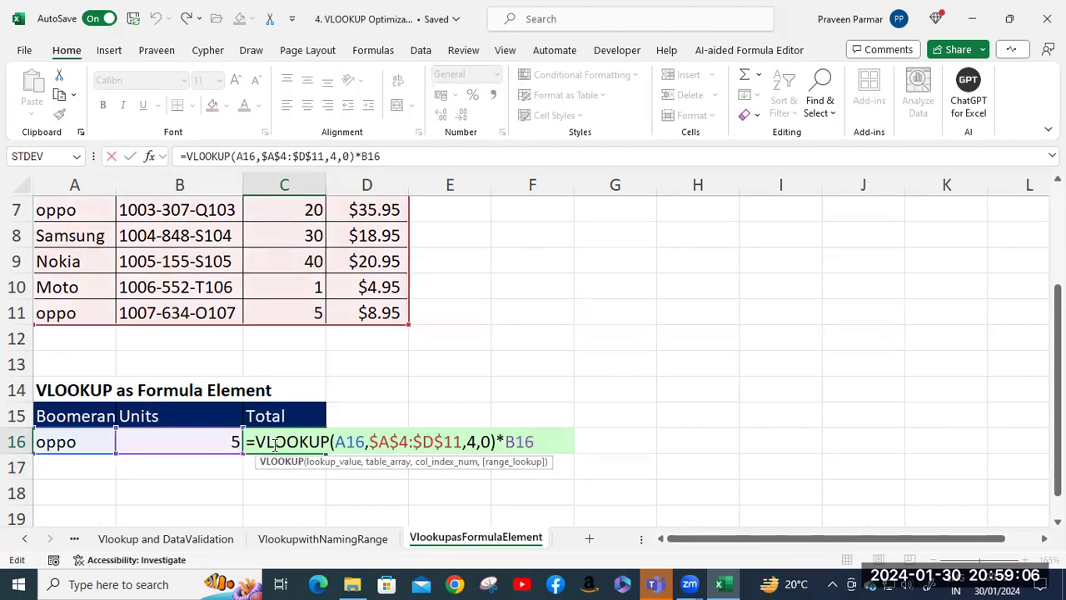
{"action": "double_click", "coordinate": [471, 442]}
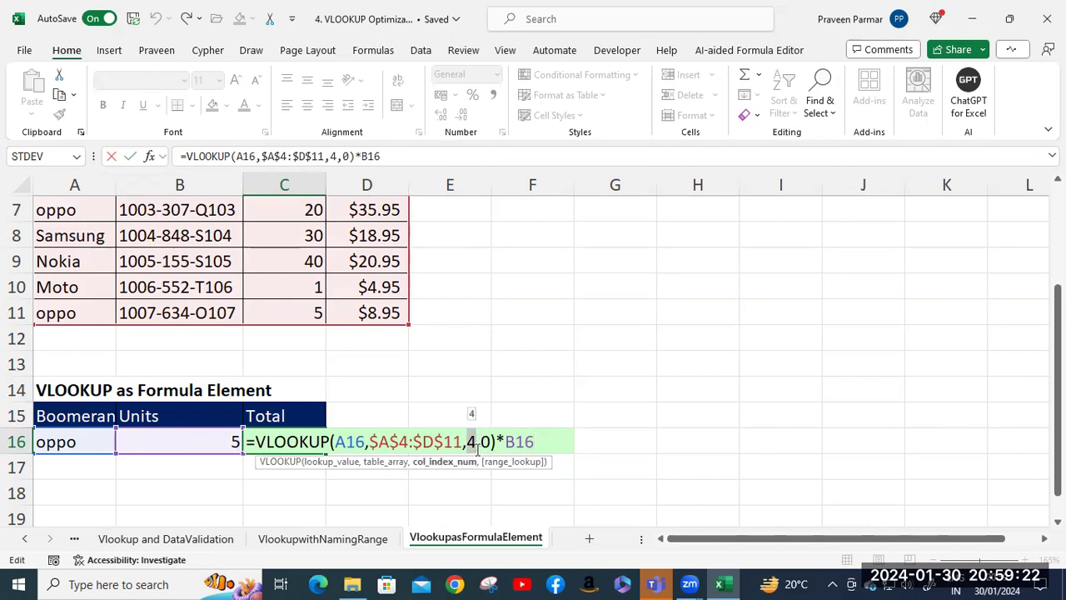
{"action": "left_click", "coordinate": [476, 441]}
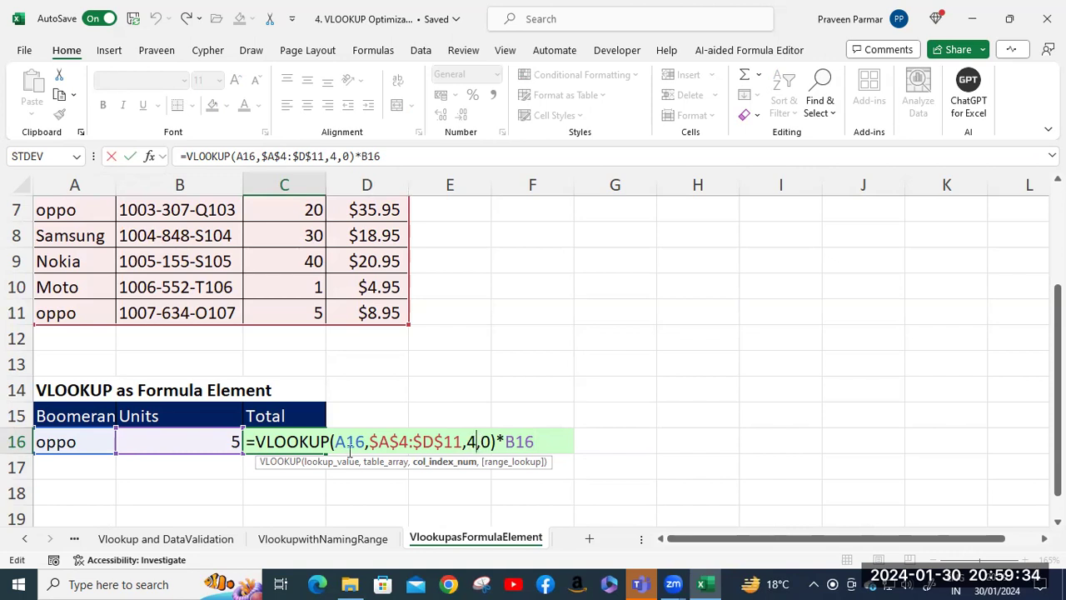
Insert an opening SUM( in front of VLOOKUP in the C16 Total formula
{"action": "left_click", "coordinate": [257, 441]}
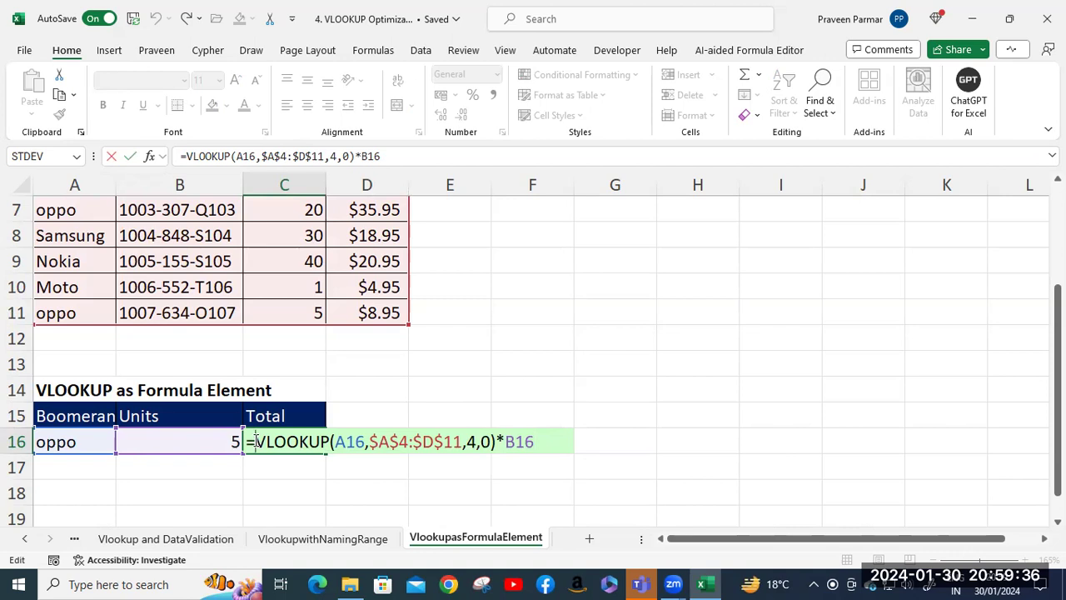
{"action": "double_click", "coordinate": [471, 442]}
{"action": "left_click", "coordinate": [259, 442]}
{"action": "type", "text": "sum("}
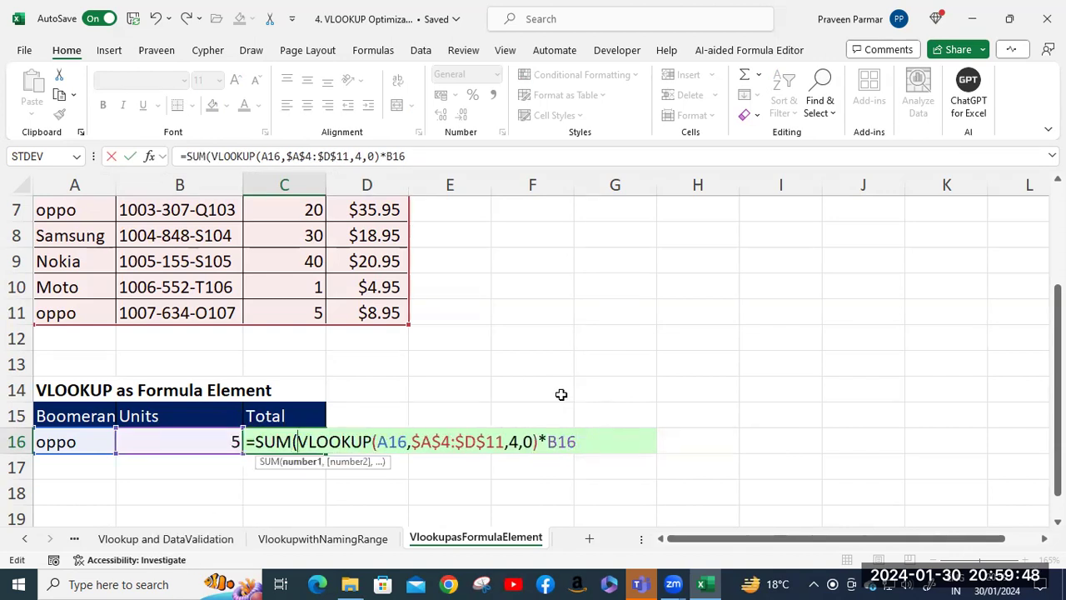
Replace the VLOOKUP column index with the array {3,4}, try to enter the formula and decline the suggested correction
{"action": "left_click", "coordinate": [509, 441]}
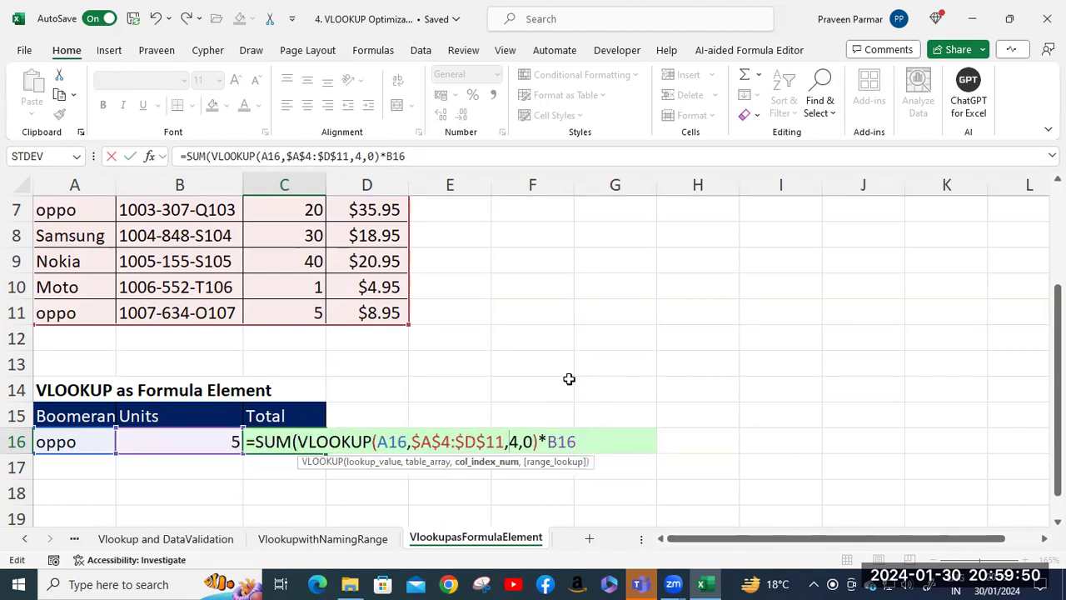
{"action": "type", "text": "{3"}
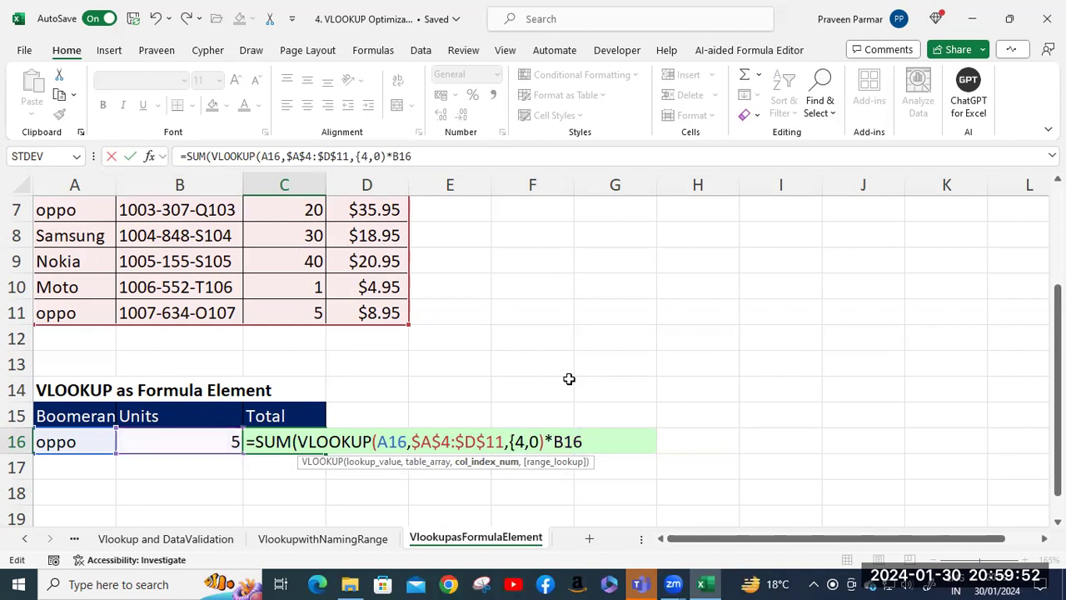
{"action": "type", "text": ","}
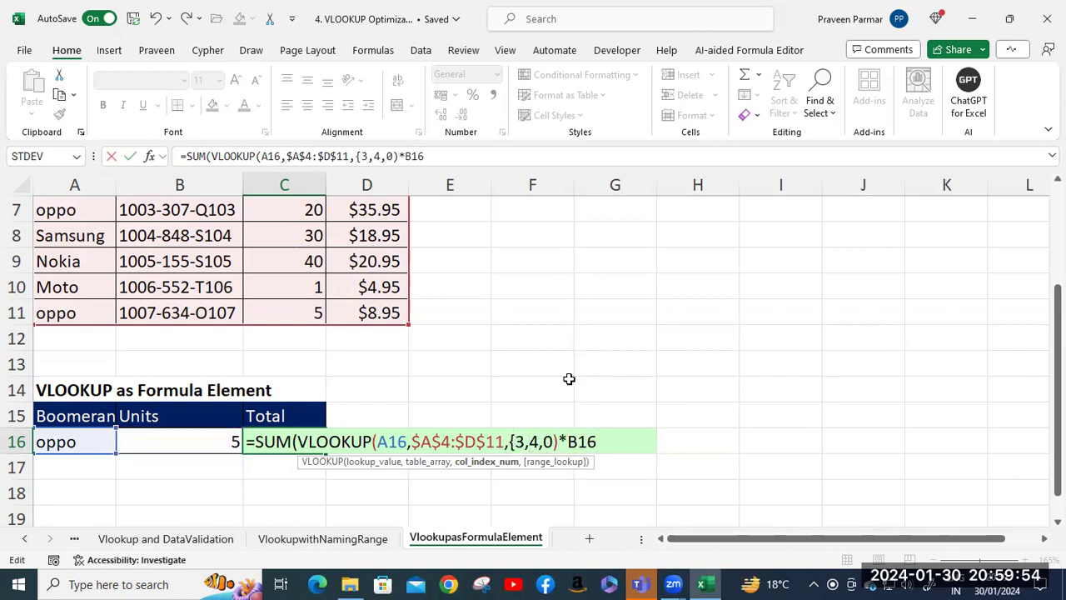
{"action": "key", "text": "Right"}
{"action": "type", "text": "}"}
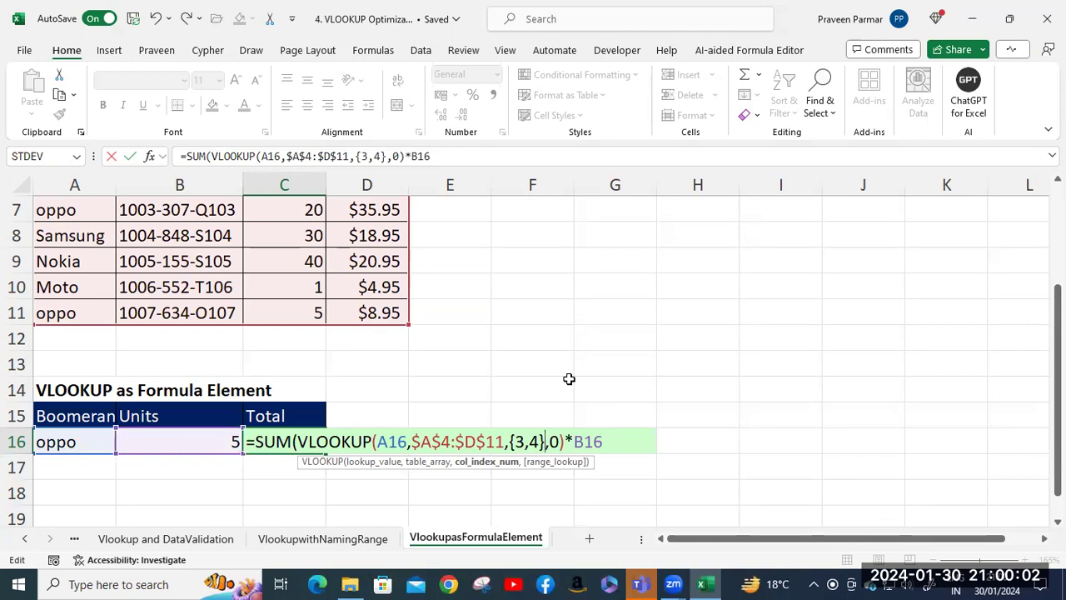
{"action": "key", "text": "Return"}
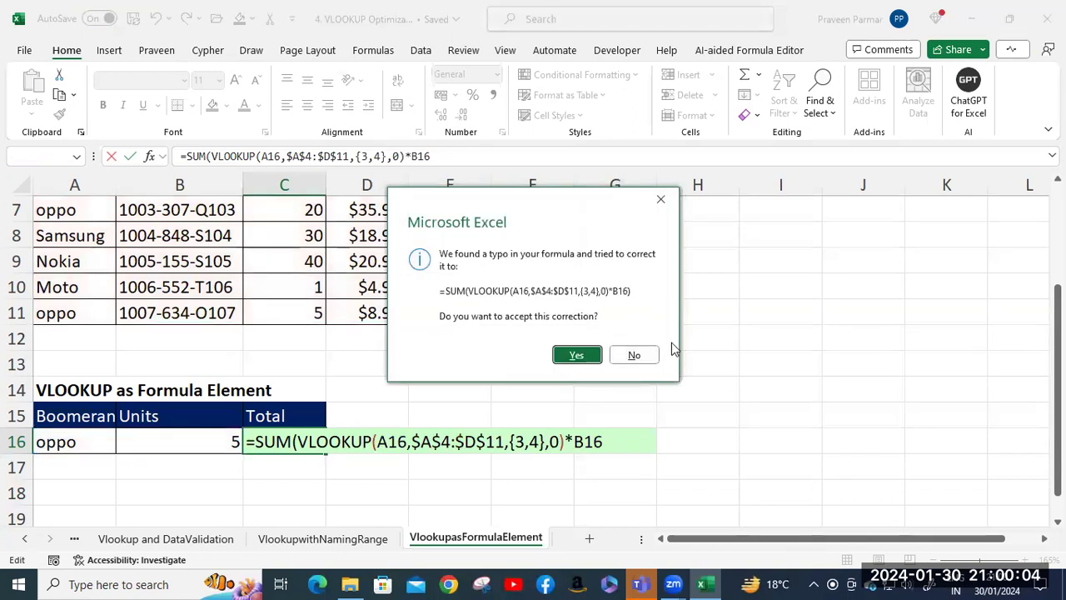
{"action": "left_click", "coordinate": [655, 355]}
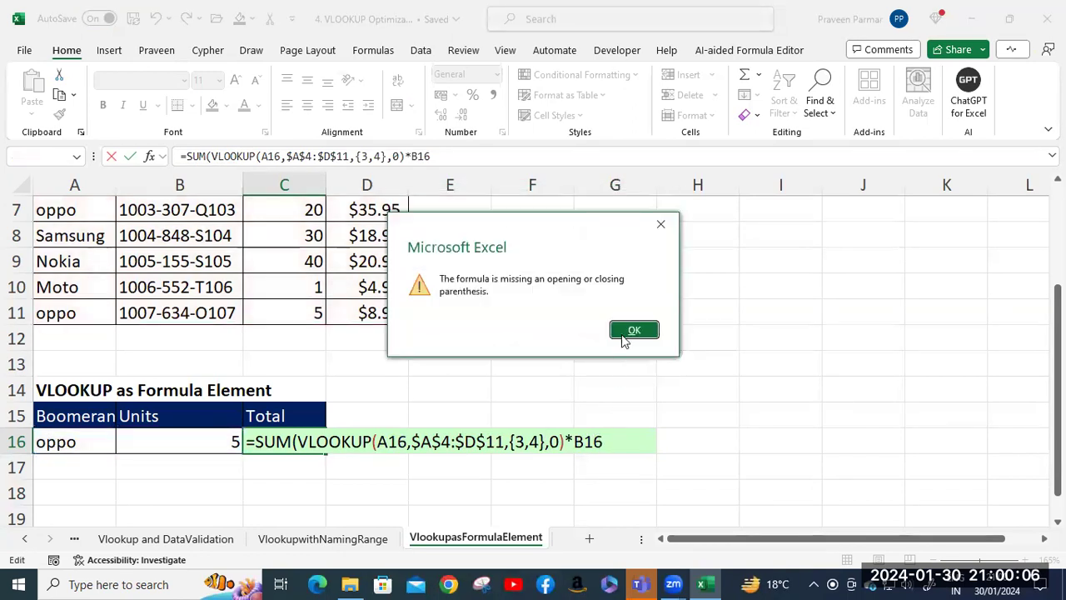
{"action": "left_click", "coordinate": [632, 331]}
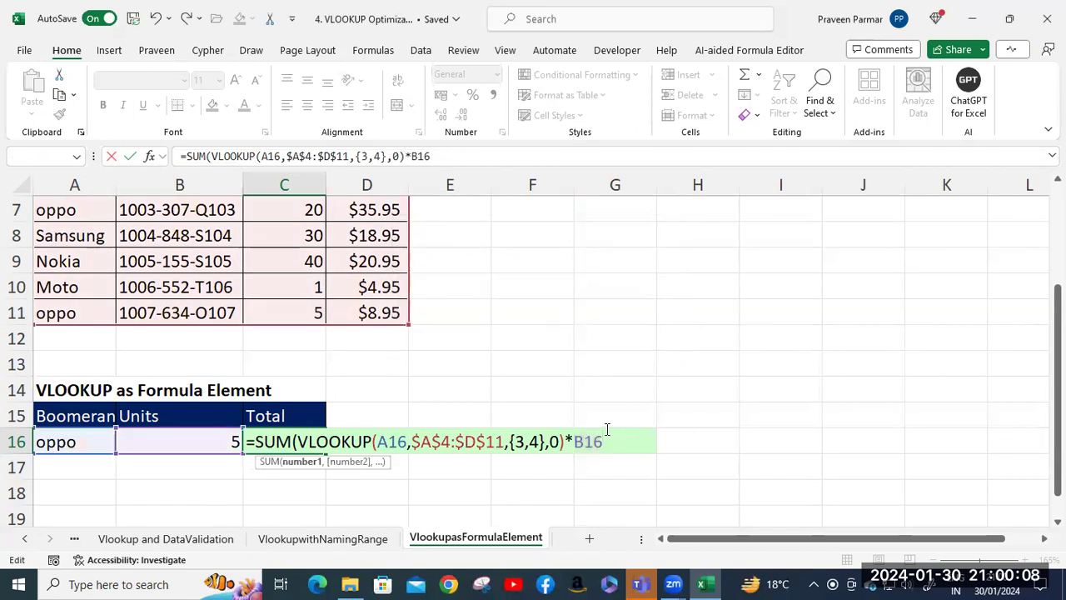
Remove the *B16 multiplier from C16 and accept the correction =SUM(VLOOKUP(A16,$A$4:$D$11,{3,4},0))
{"action": "key", "text": "BackSpace"}
{"action": "key", "text": "BackSpace"}
{"action": "key", "text": "BackSpace"}
{"action": "key", "text": "BackSpace"}
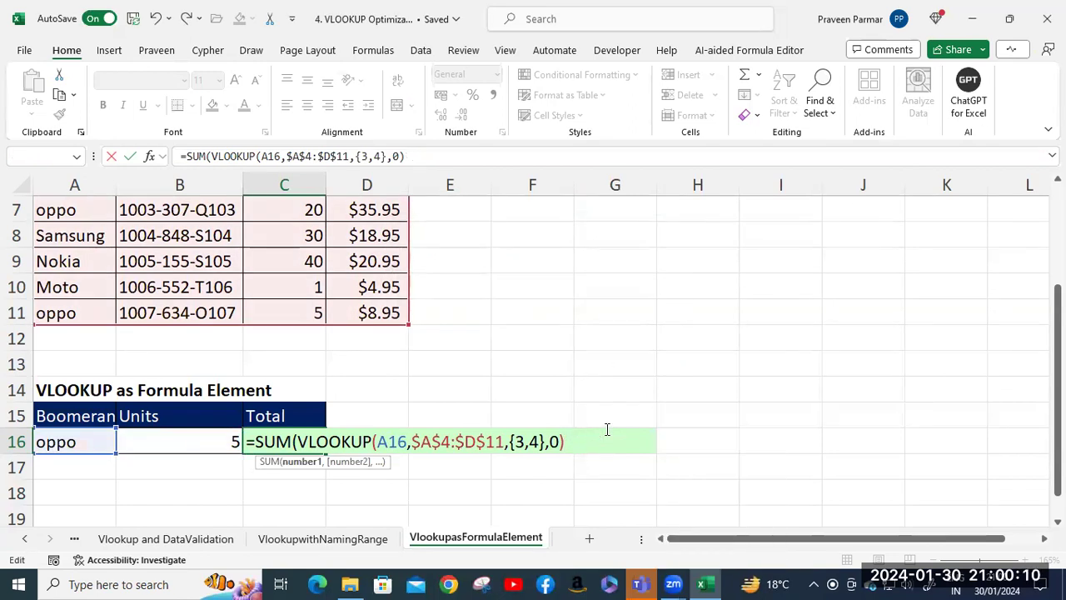
{"action": "key", "text": "Return"}
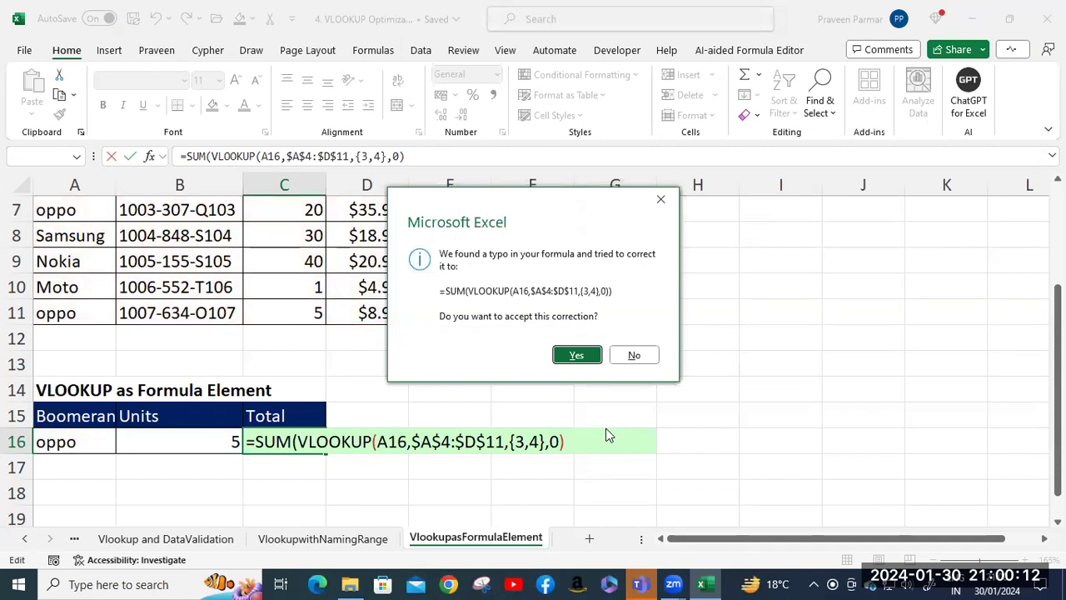
{"action": "left_click", "coordinate": [581, 358]}
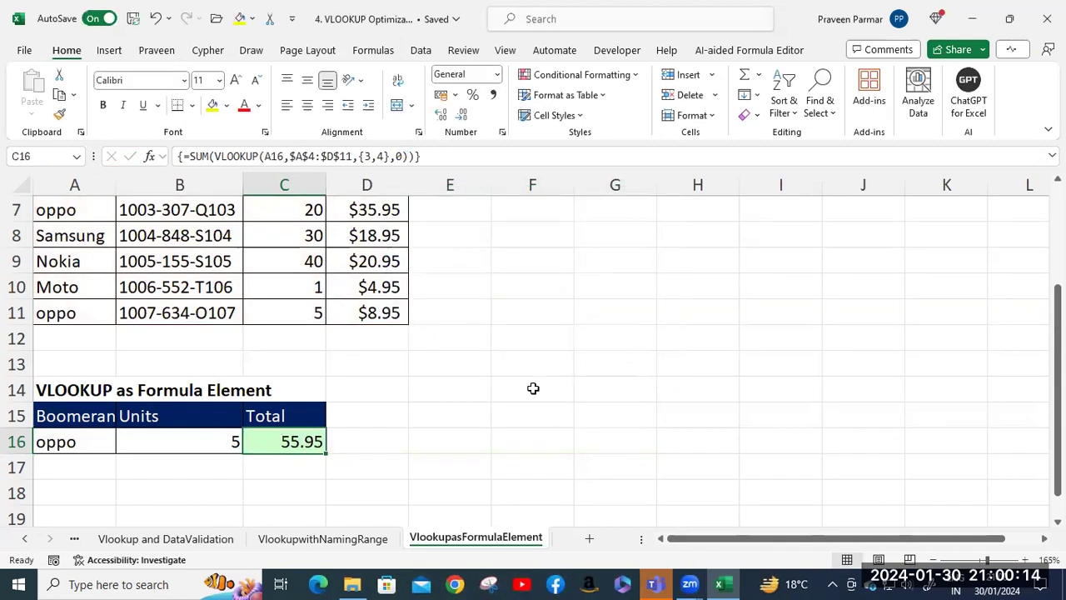
Re-enter the SUM and VLOOKUP formula in C16 as an array formula
{"action": "double_click", "coordinate": [290, 442]}
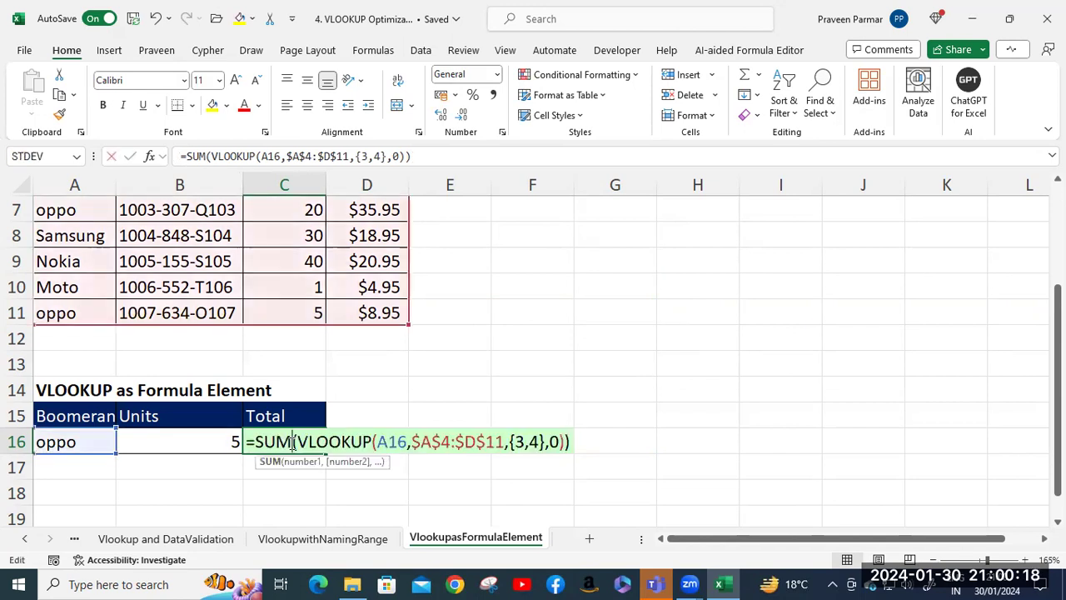
{"action": "left_click", "coordinate": [573, 442]}
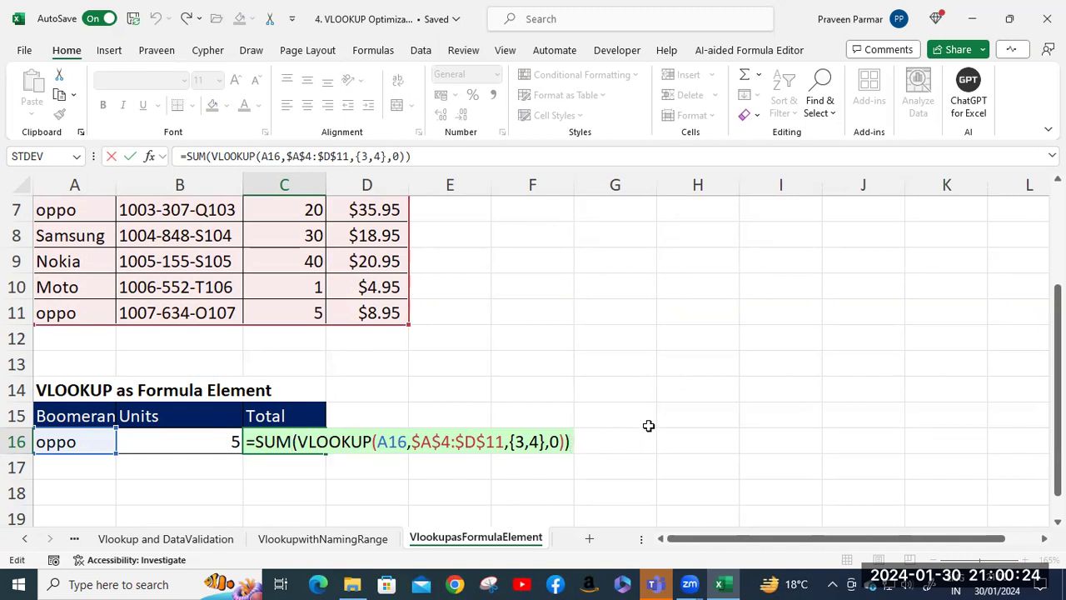
{"action": "key", "text": "ctrl+shift+Return"}
Re-enter the SUM and VLOOKUP formula in C16 as a regular formula without array braces and reselect the cell
{"action": "scroll", "coordinate": [519, 439], "scroll_direction": "up", "scroll_amount": 1}
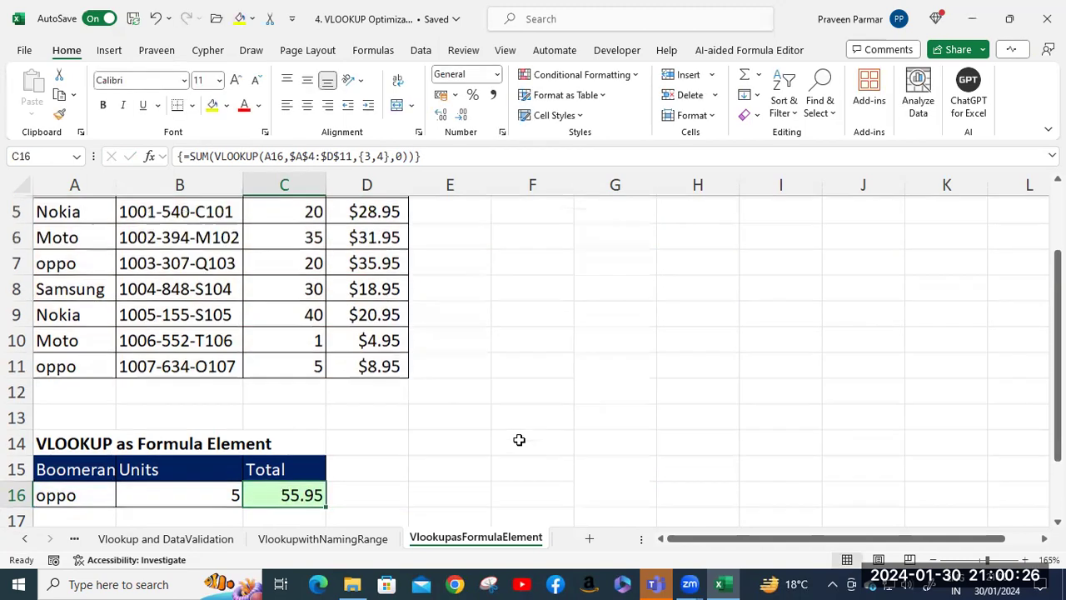
{"action": "scroll", "coordinate": [519, 440], "scroll_direction": "up", "scroll_amount": 1}
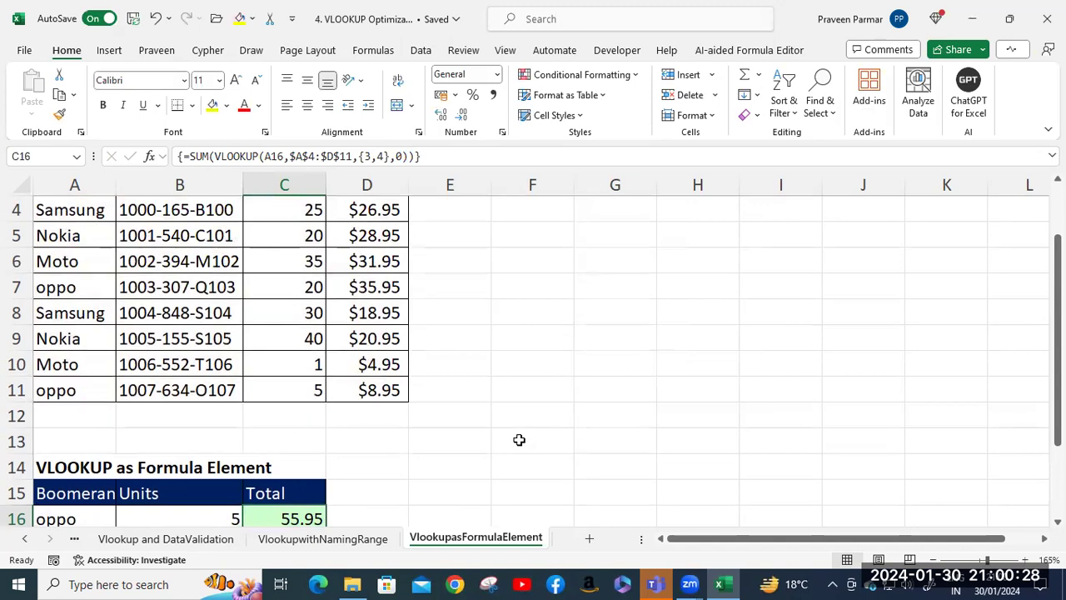
{"action": "double_click", "coordinate": [284, 518]}
{"action": "left_click", "coordinate": [580, 493]}
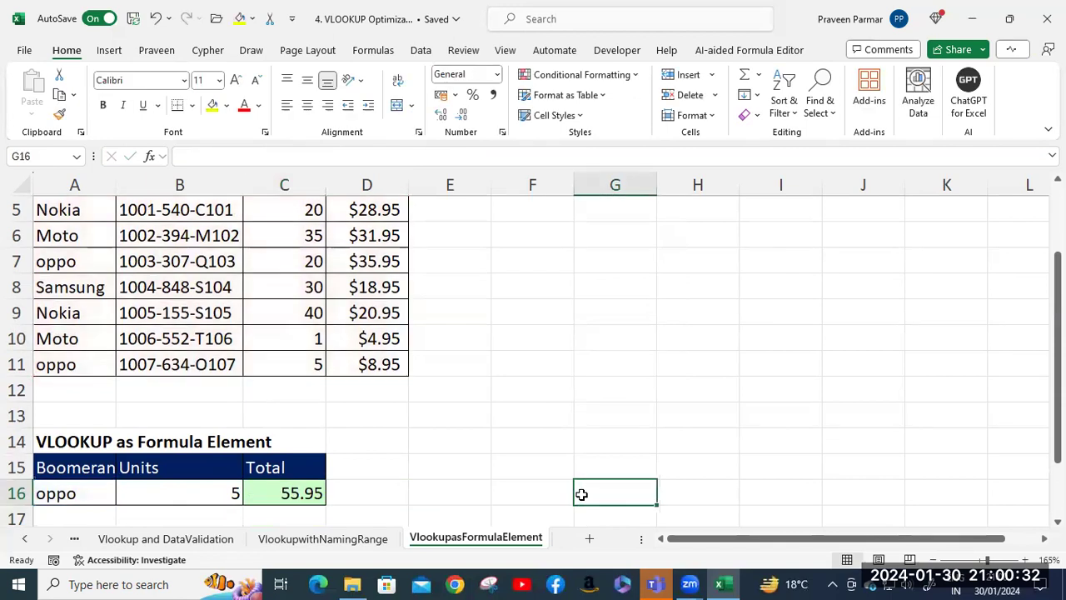
{"action": "left_click", "coordinate": [314, 494]}
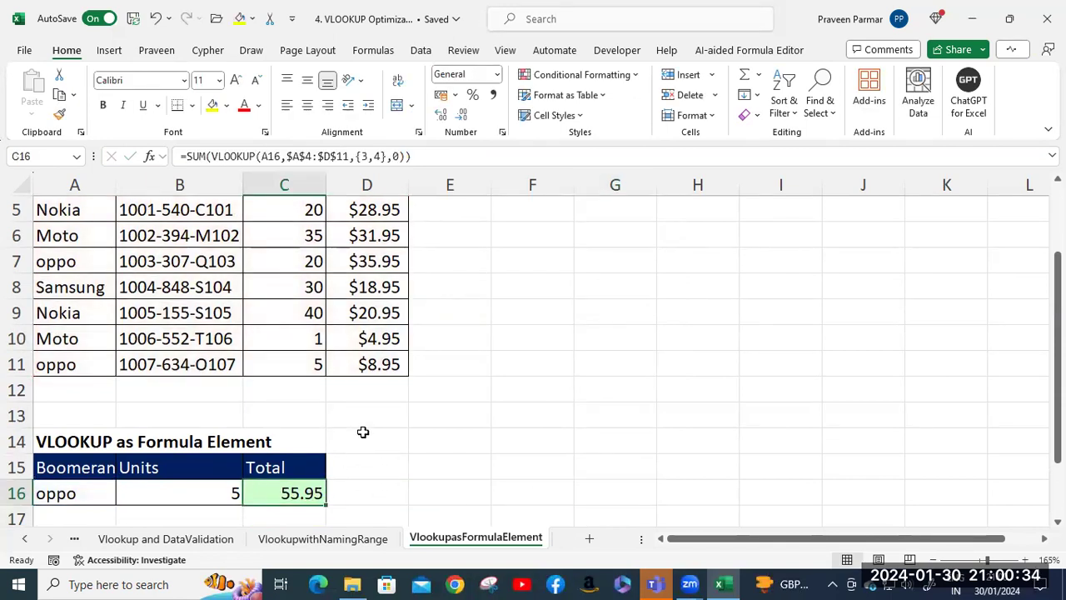
Compare the first oppo row's Unit and Price in C7 and D7 with the Total in C16
{"action": "scroll", "coordinate": [363, 431], "scroll_direction": "up", "scroll_amount": 2}
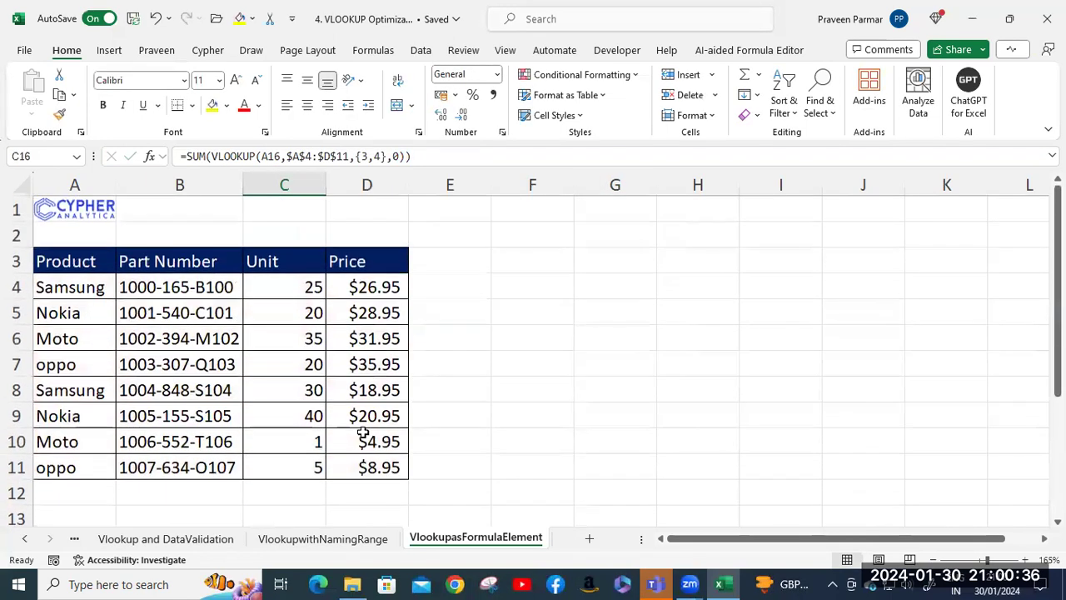
{"action": "left_click", "coordinate": [284, 365]}
{"action": "left_click", "coordinate": [363, 364]}
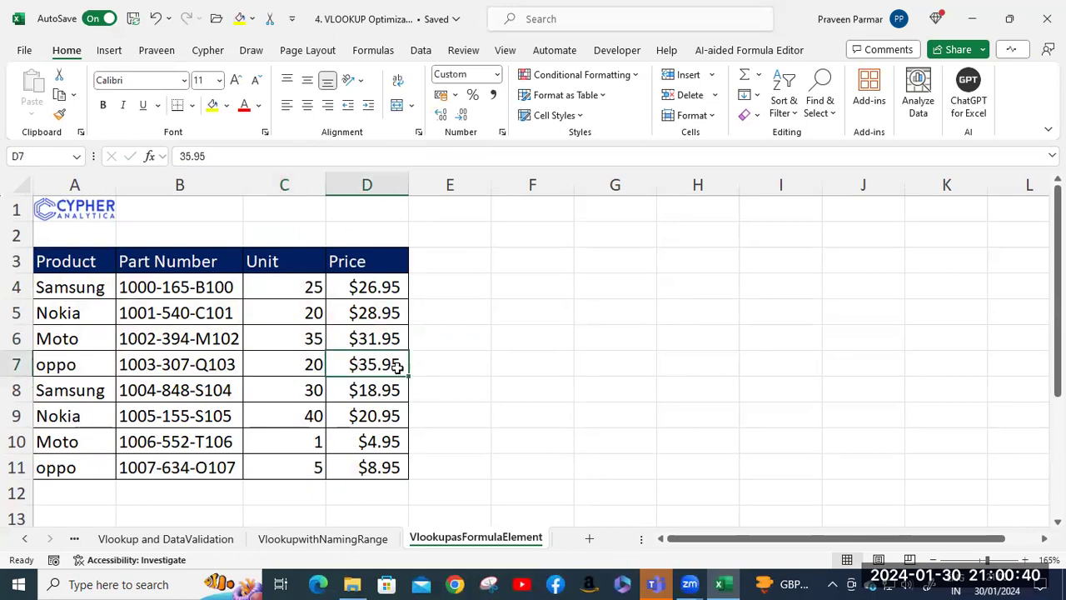
{"action": "scroll", "coordinate": [396, 367], "scroll_direction": "down", "scroll_amount": 1}
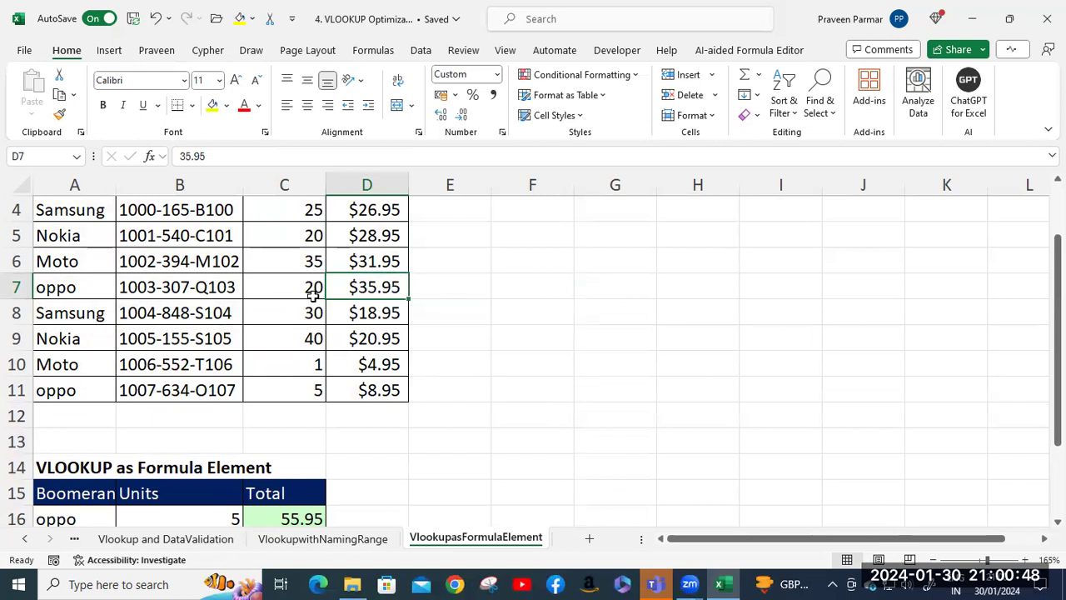
{"action": "left_click", "coordinate": [291, 514]}
{"action": "scroll", "coordinate": [468, 459], "scroll_direction": "down", "scroll_amount": 1}
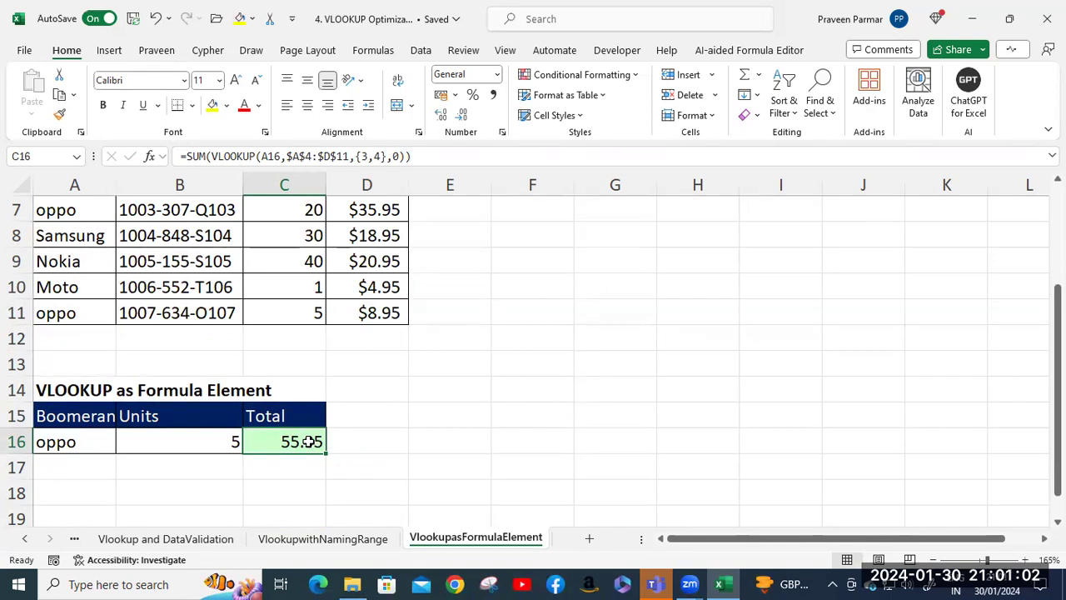
Undo the SUM formula changes in C16 back to =VLOOKUP(A16,$A$4:$D$11,4,0)*B16
{"action": "left_click", "coordinate": [433, 439]}
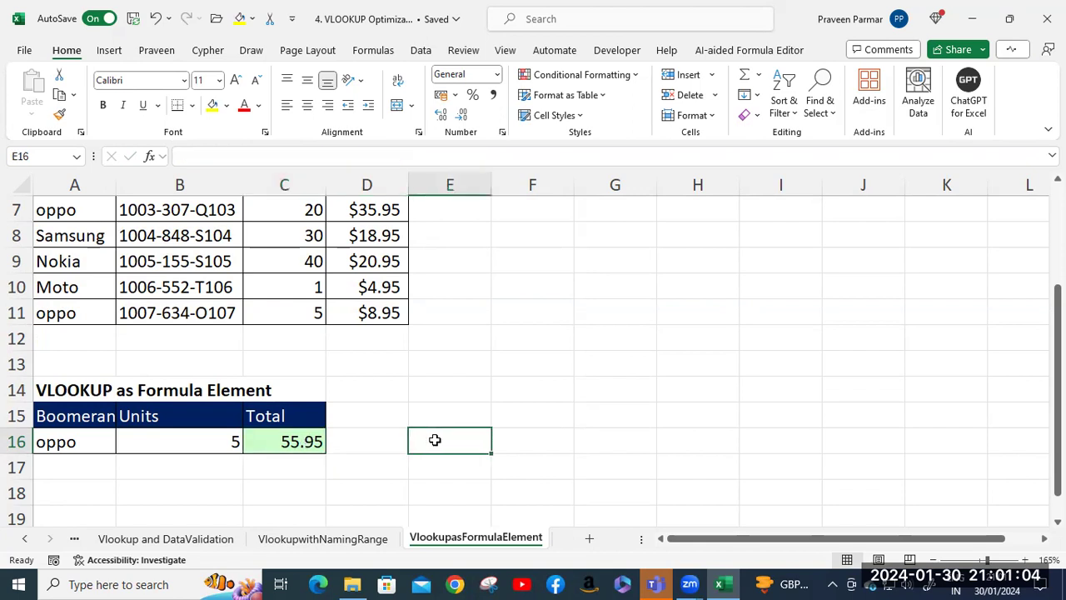
{"action": "key", "text": "ctrl+z"}
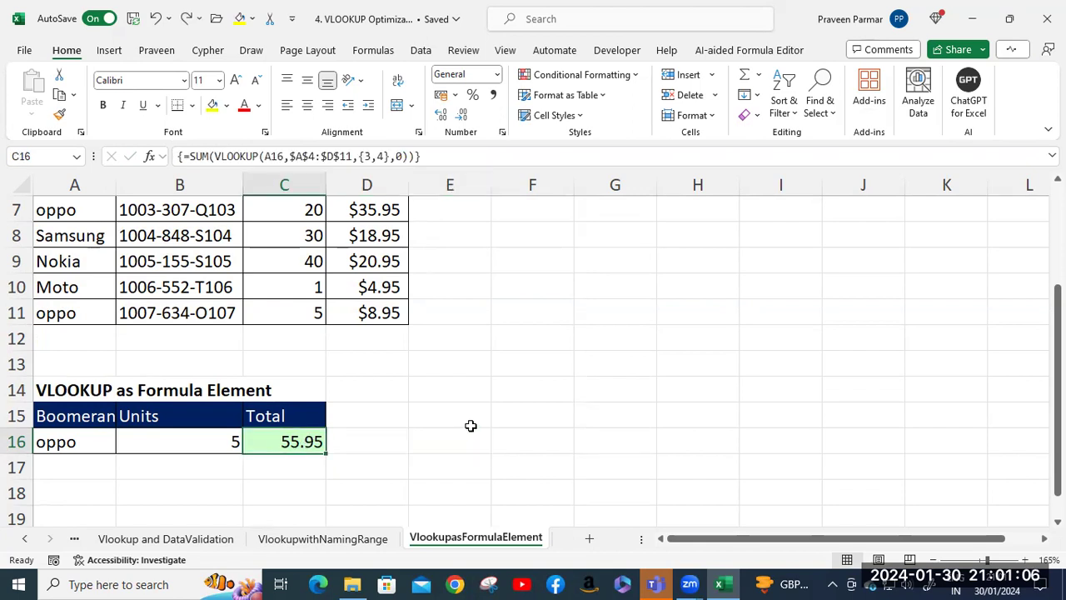
{"action": "key", "text": "ctrl+z"}
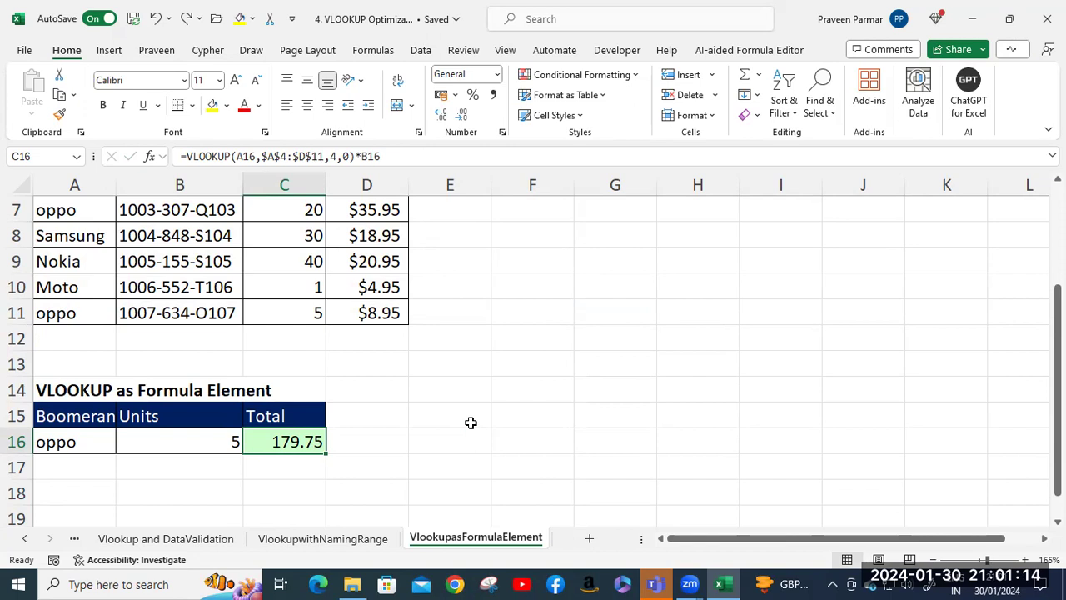
{"action": "left_click", "coordinate": [471, 423]}
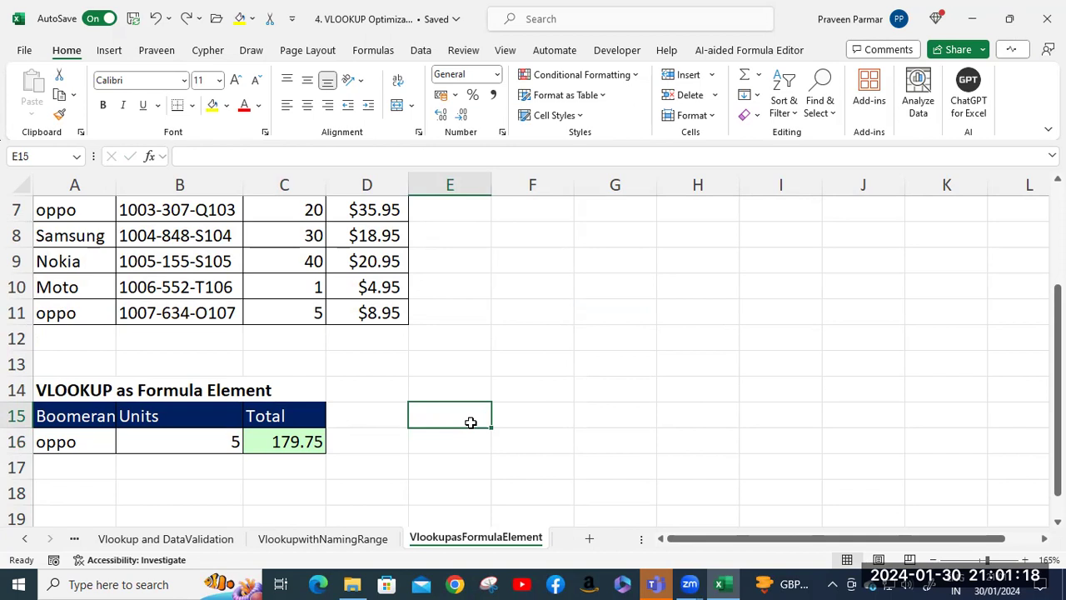
{"action": "scroll", "coordinate": [471, 422], "scroll_direction": "down", "scroll_amount": 1}
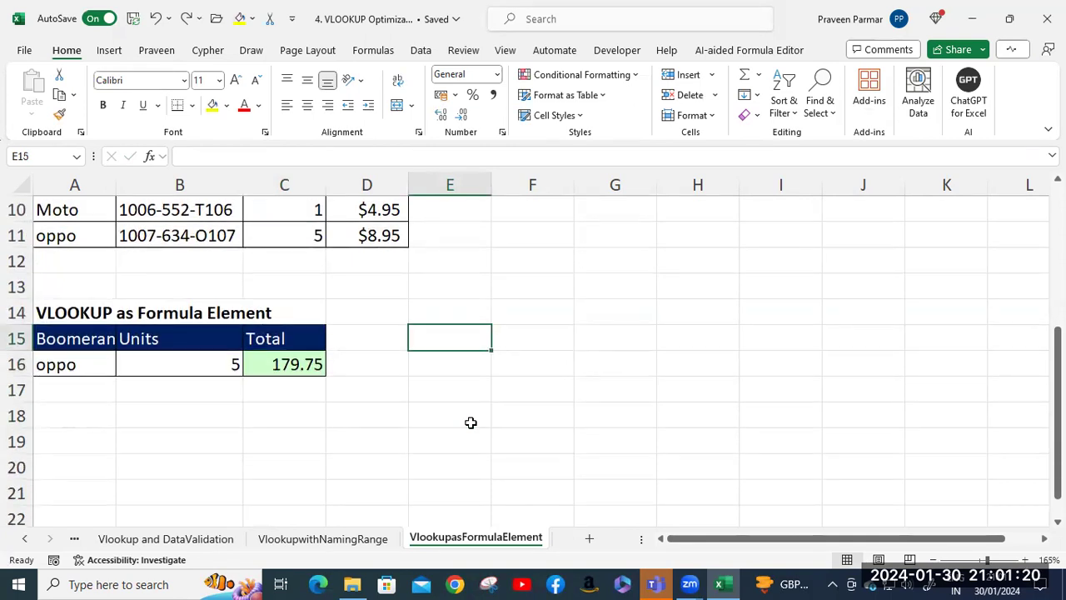
Close the VLOOKUP Optimization workbook and look through the files in the 3. Excel Lookup Functions folder
{"action": "left_click", "coordinate": [704, 294]}
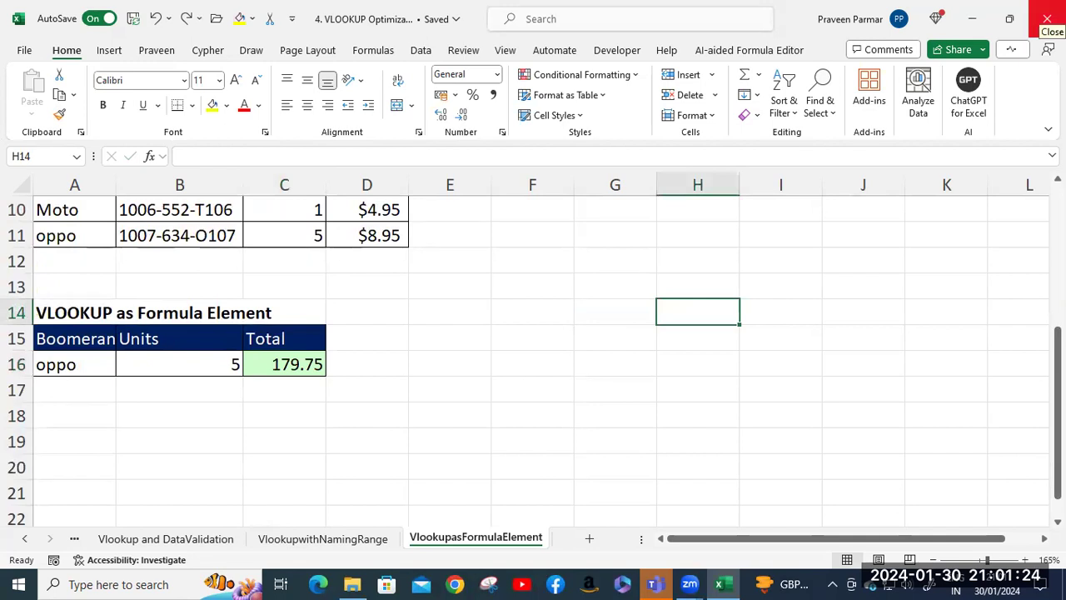
{"action": "left_click", "coordinate": [1047, 18]}
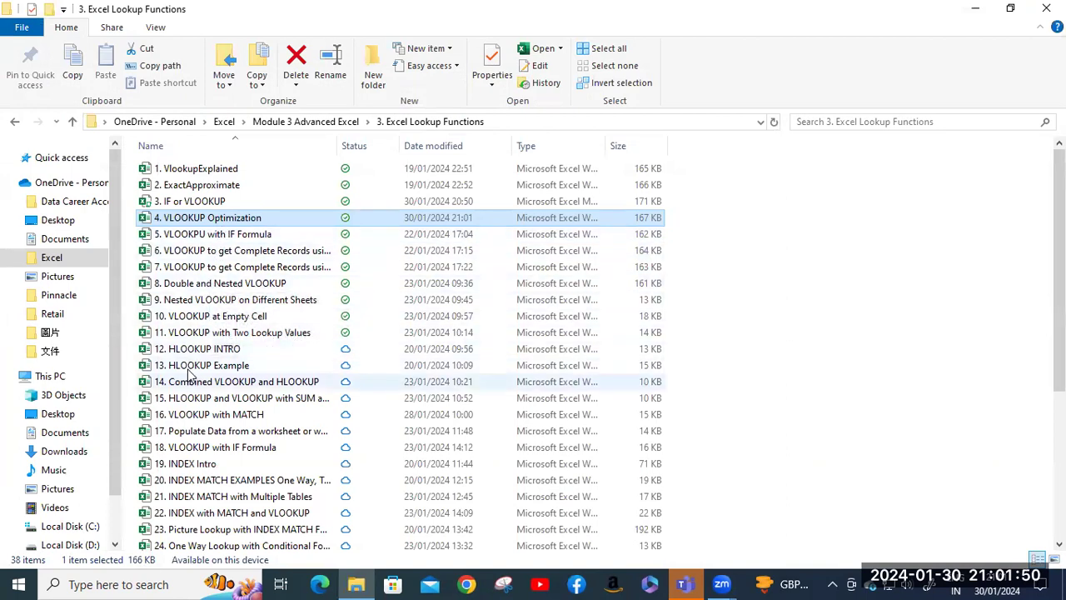
{"action": "scroll", "coordinate": [221, 391], "scroll_direction": "down", "scroll_amount": 5}
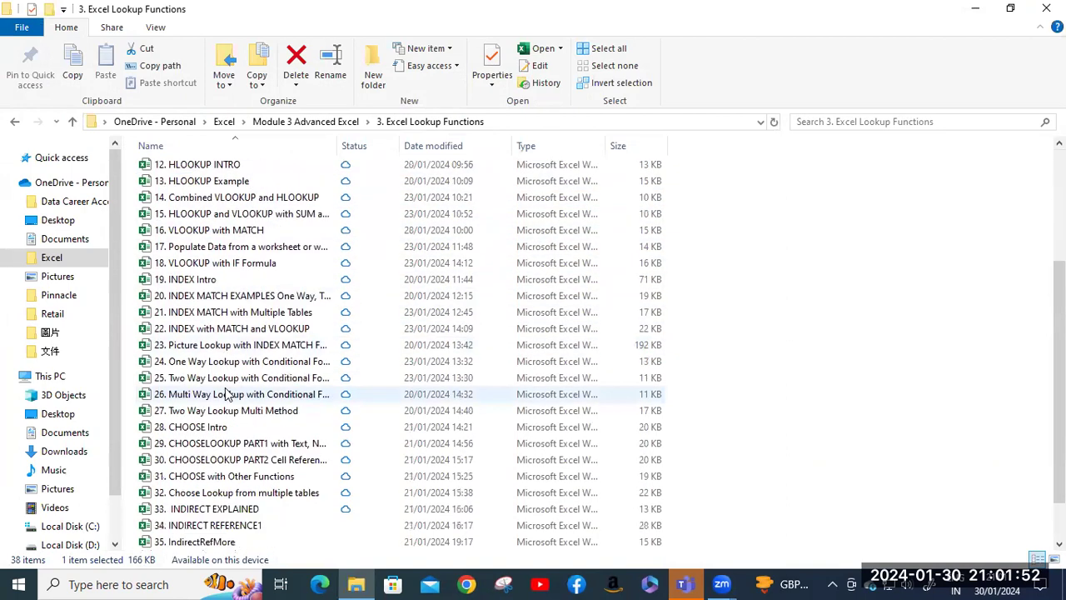
{"action": "scroll", "coordinate": [229, 396], "scroll_direction": "up", "scroll_amount": 5}
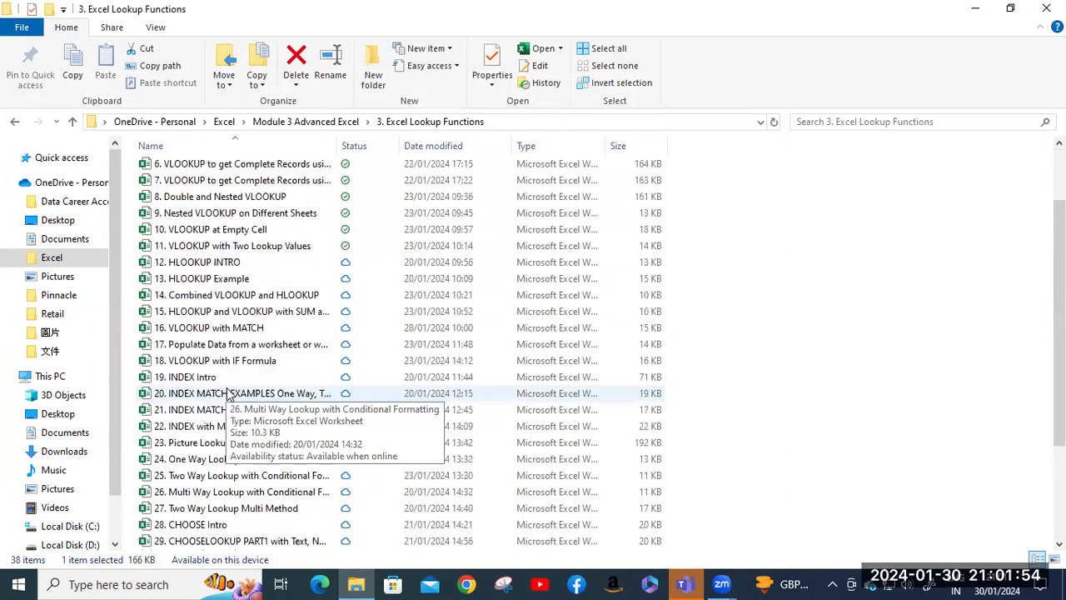